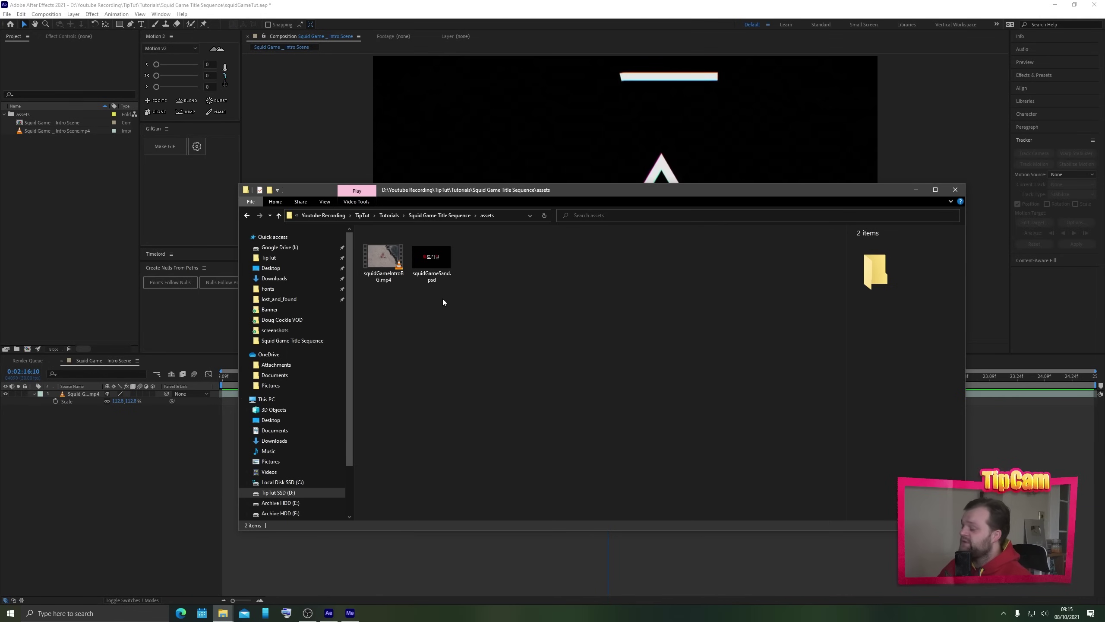
- Preview the squidGameIntroBG.mp4 clip from the assets folder, then close the preview
left_click(377, 266)
double_click(381, 272)
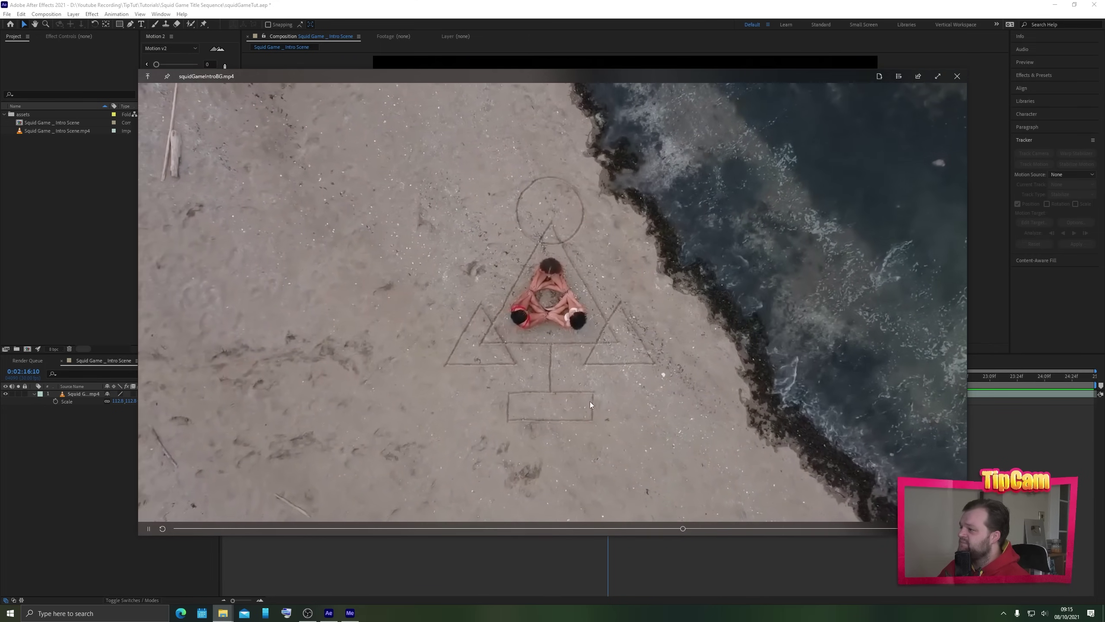
key("space")
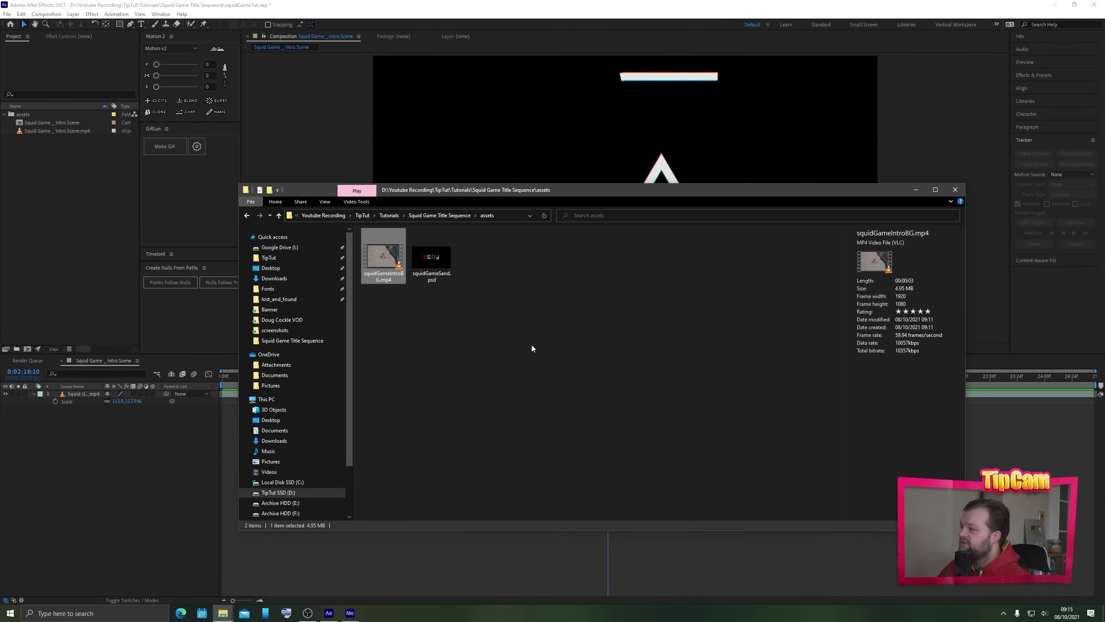
- Import squidGameIntroBG.mp4 from the assets folder into the After Effects project
left_click(437, 269)
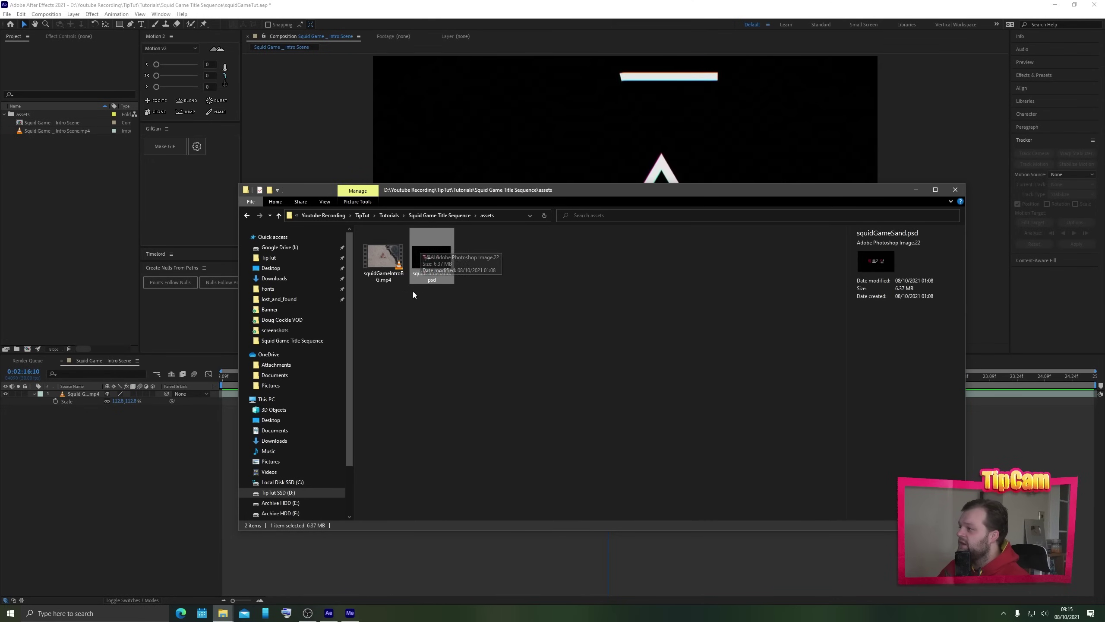
left_click_drag(423, 301, 78, 177)
left_click(375, 259)
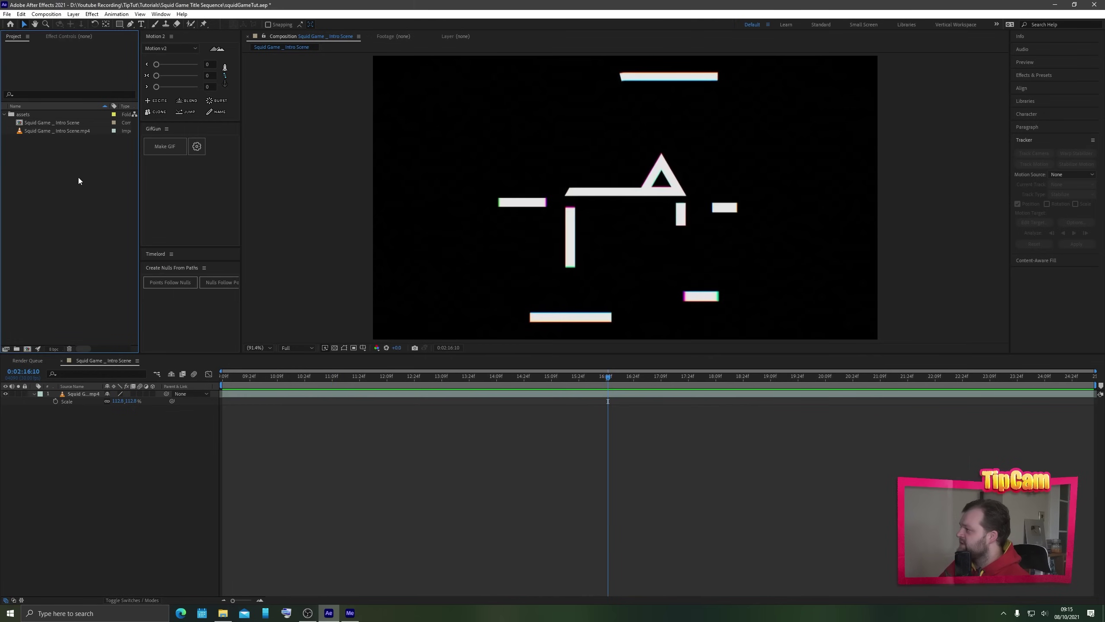
left_click(223, 611)
left_click(413, 288)
- Import squidGameSand.psd as Composition - Retain Layer Sizes with layer styles merged into footage
left_click(429, 252)
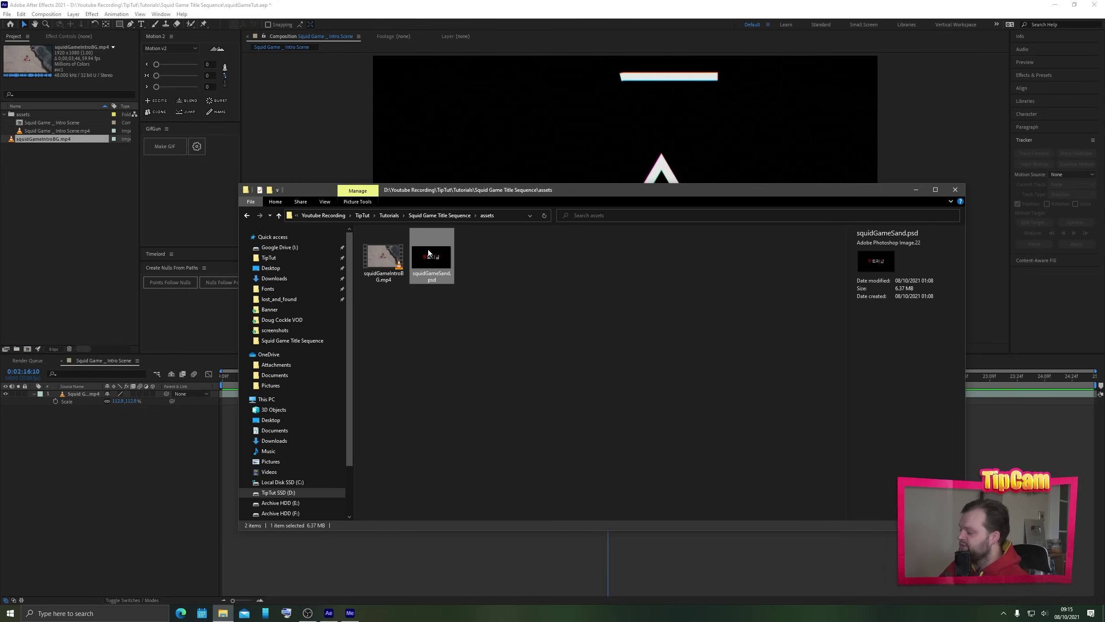
left_click_drag(429, 253, 104, 206)
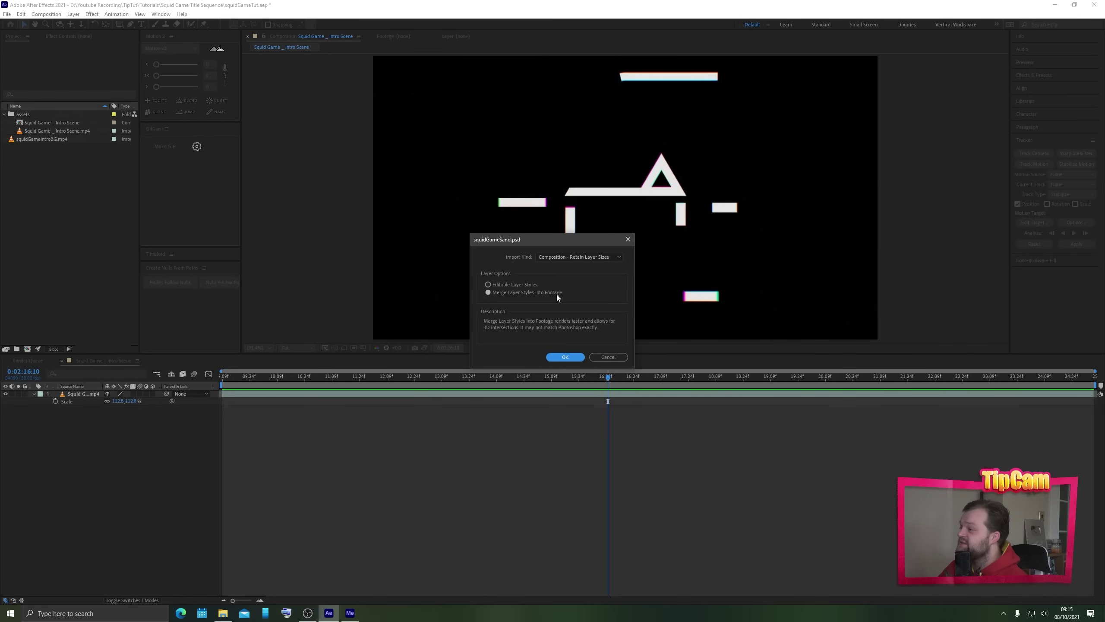
left_click(565, 357)
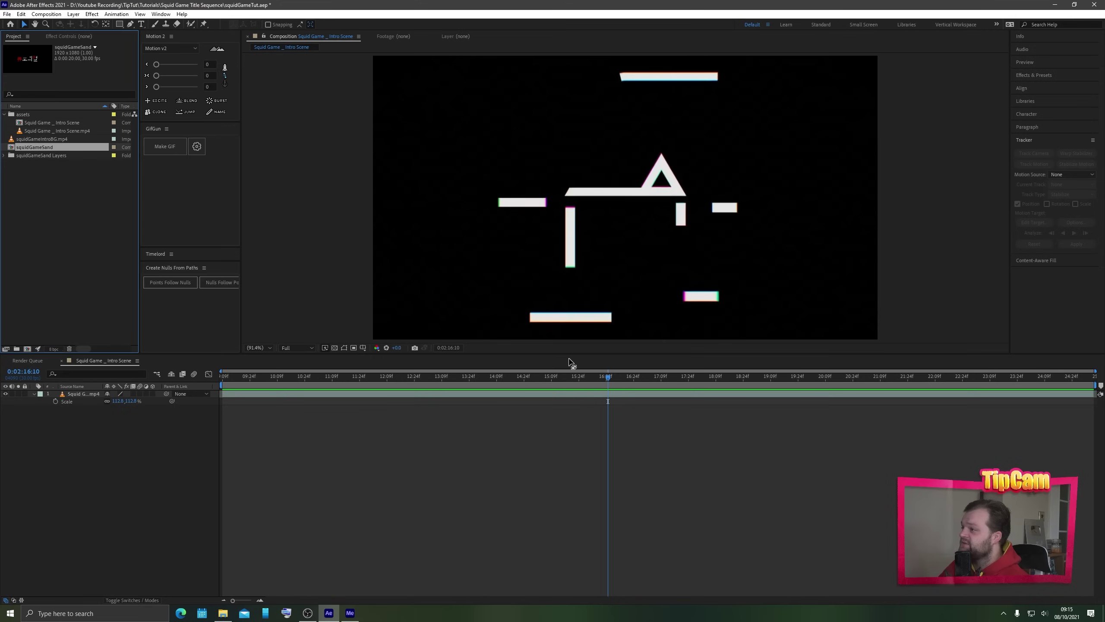
- Open the squidGameSand composition and compare its After, Before and base layers by switching their visibility off and on
left_click(21, 162)
left_click(29, 138)
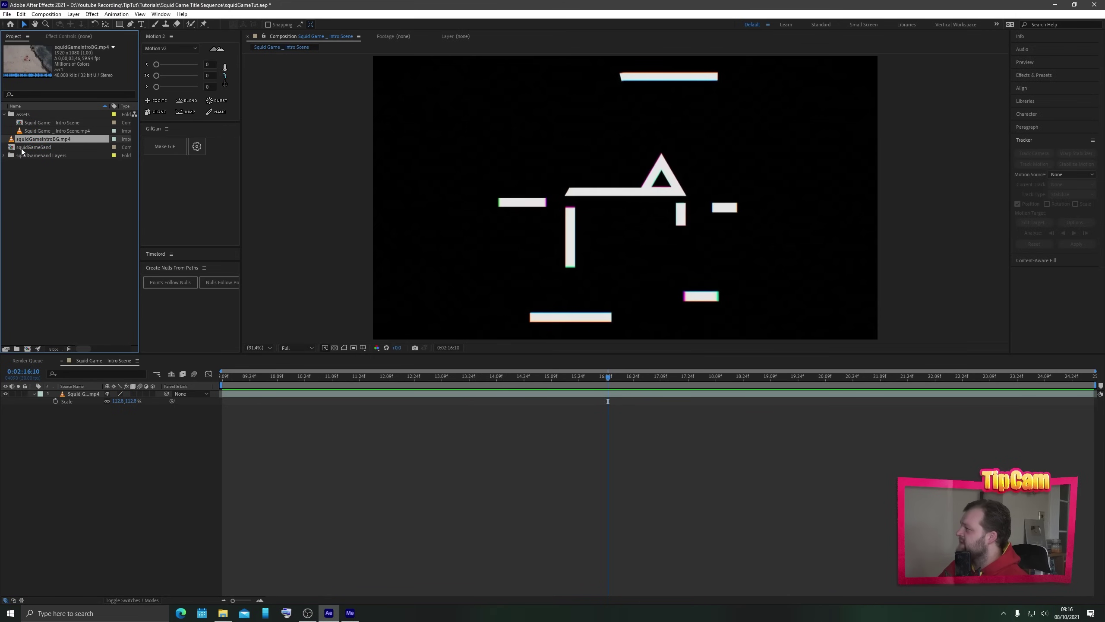
double_click(22, 148)
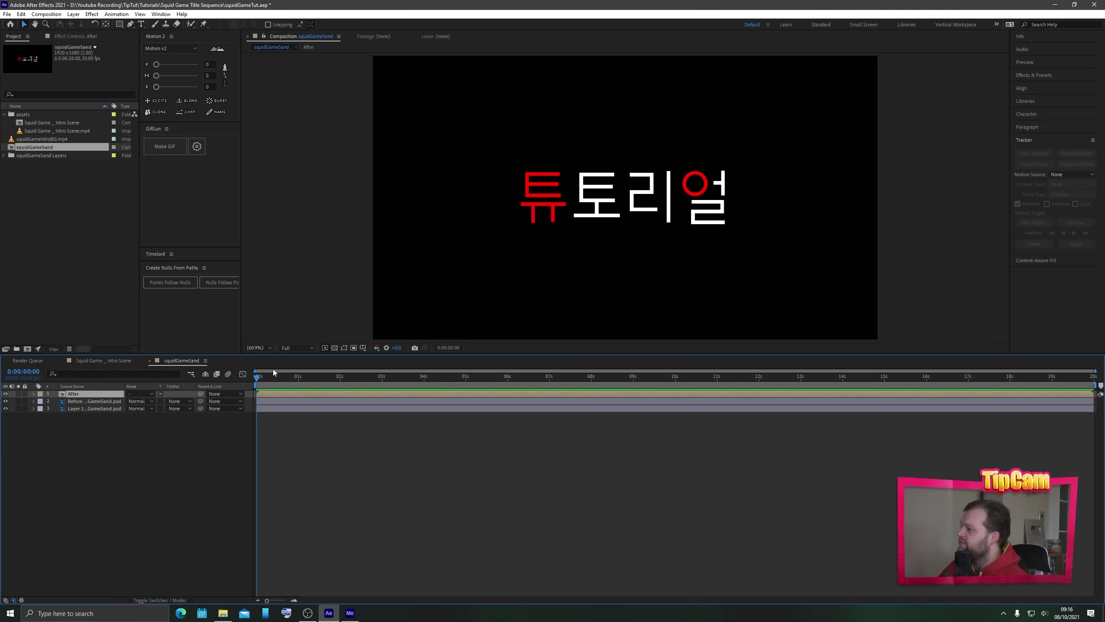
left_click(5, 394)
left_click(6, 401)
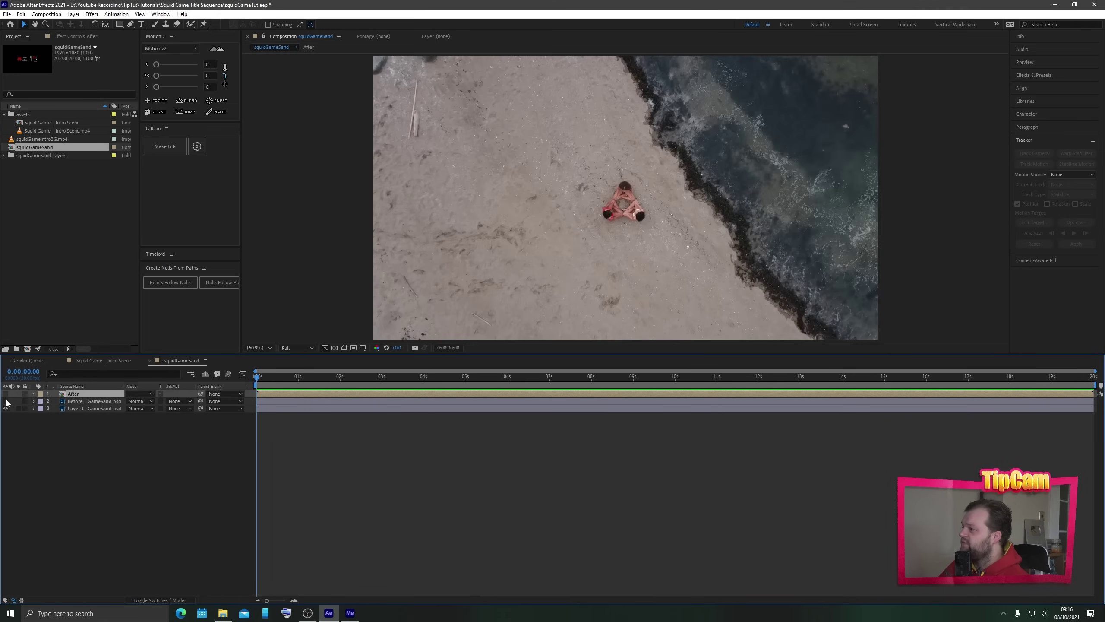
left_click(6, 401)
left_click(5, 401)
left_click(6, 401)
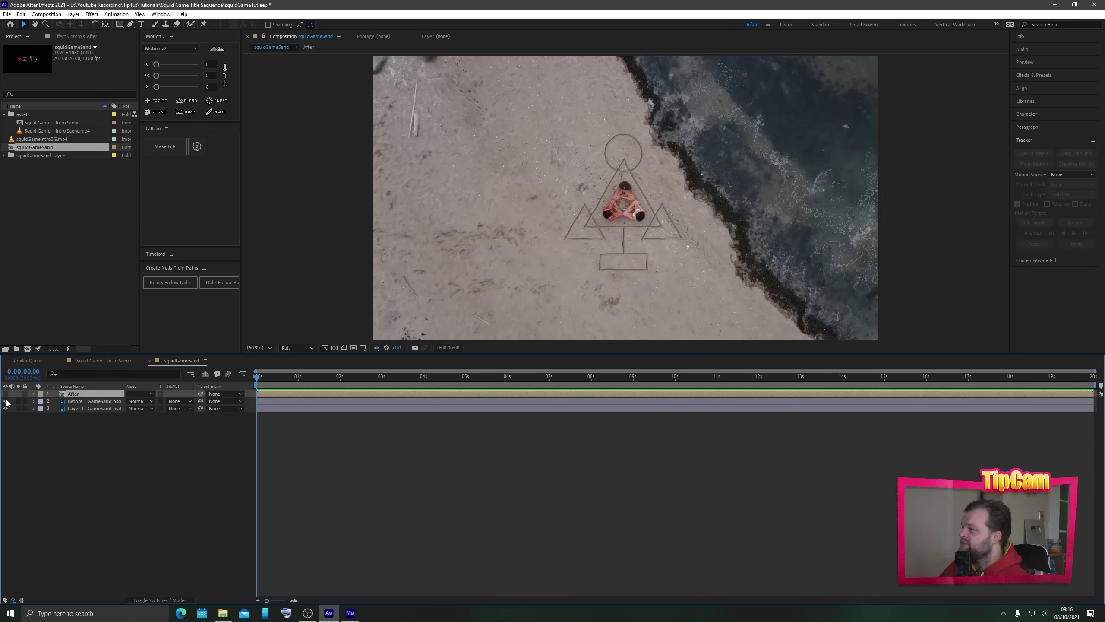
left_click(5, 394)
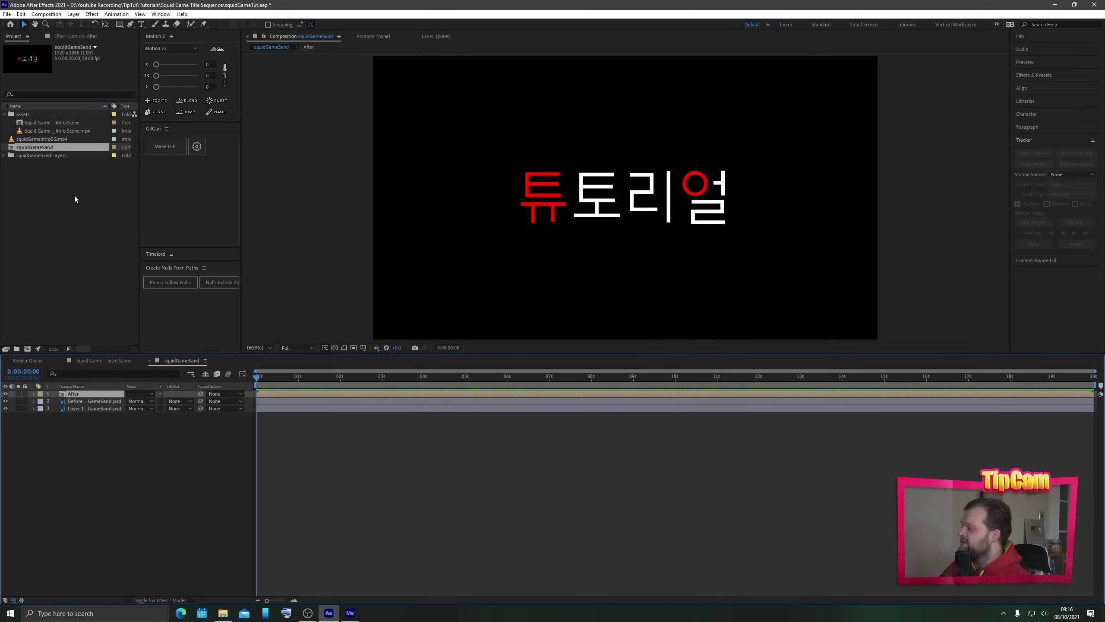
- Move squidGameIntroBG.mp4, the squidGameSand composition and the squidGameSand Layers folder into the assets folder
left_click(37, 165)
left_click(35, 155)
left_click(22, 140, "shift")
left_click_drag(17, 139, 23, 116)
- Create a new 1920 x 1080 composition named squidGame with a duration of 0:00:20:00
left_click(36, 183)
right_click(36, 185)
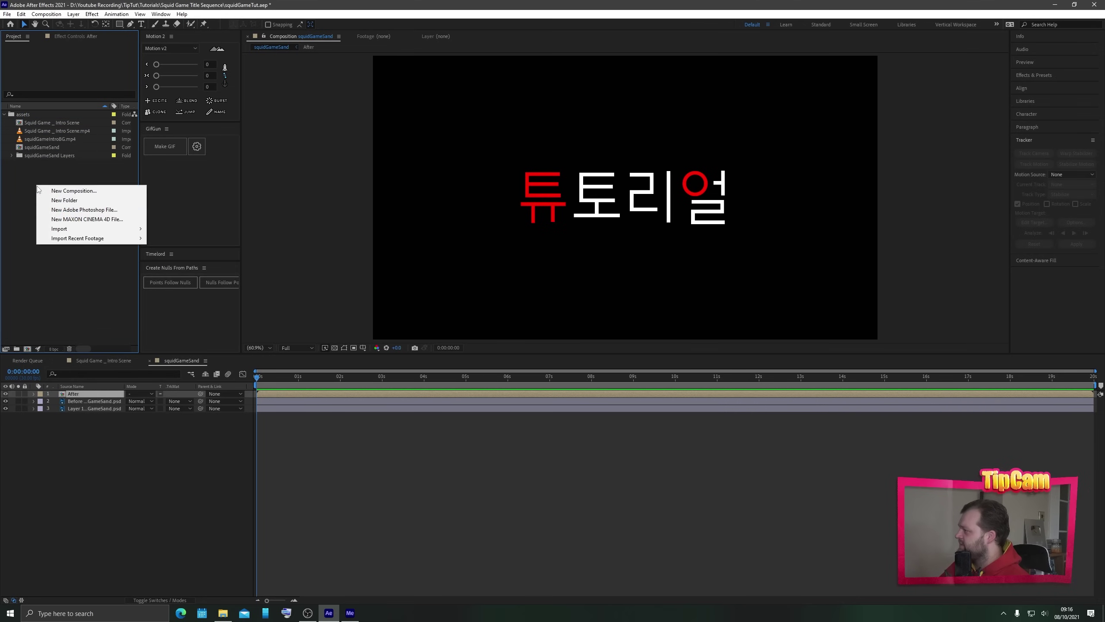
left_click(69, 194)
type("squidGame")
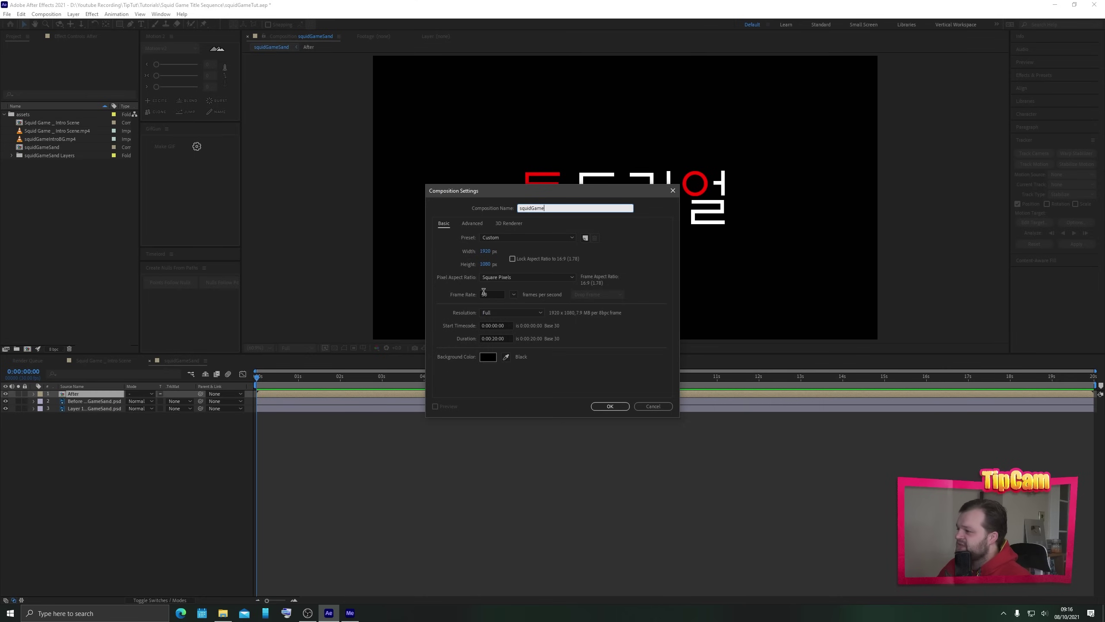
left_click(608, 403)
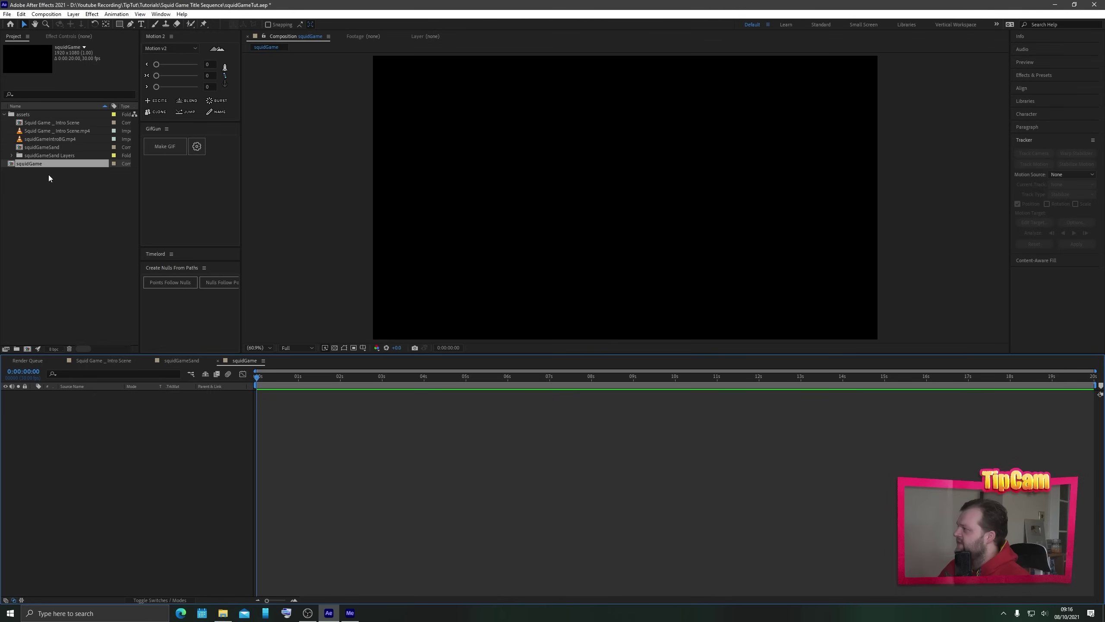
- Add squidGameIntroBG.mp4 to the squidGame composition as a layer starting at 0:00 and play it back
left_click(41, 139)
left_click_drag(36, 142, 121, 430)
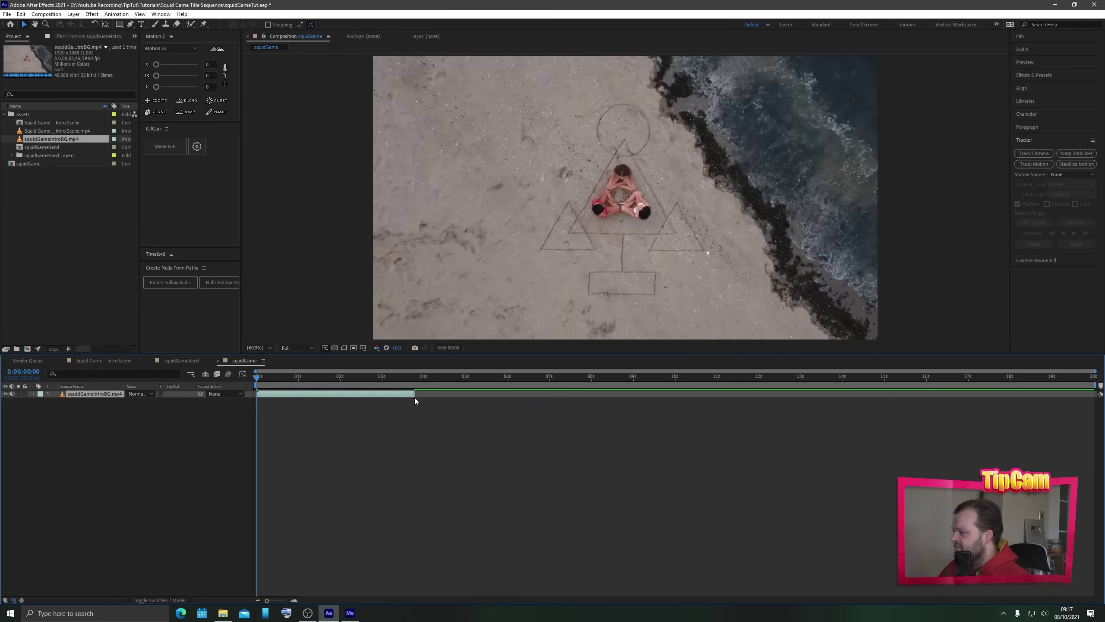
key("space")
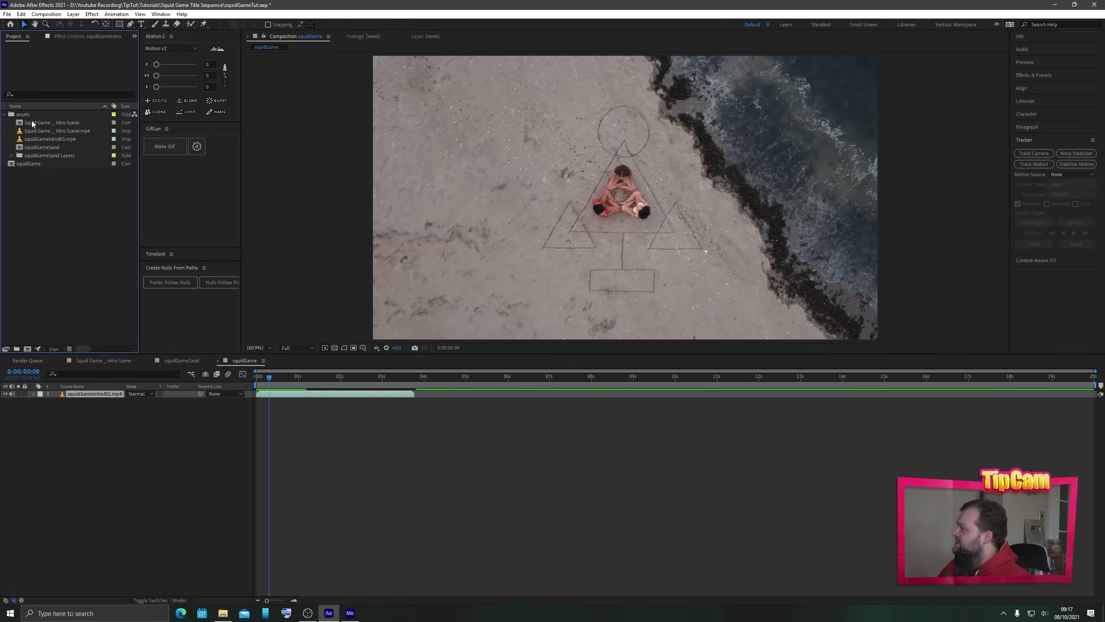
- Review the start of the Squid Game _ Intro Scene reference composition, then return to the squidGame composition
double_click(32, 124)
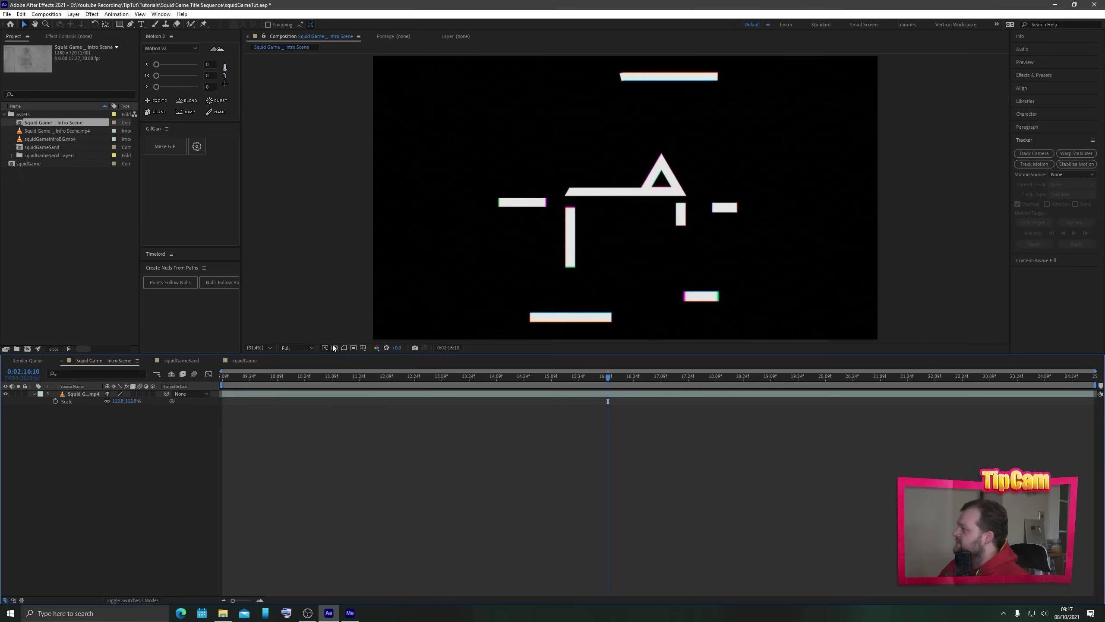
left_click_drag(230, 373, 115, 393)
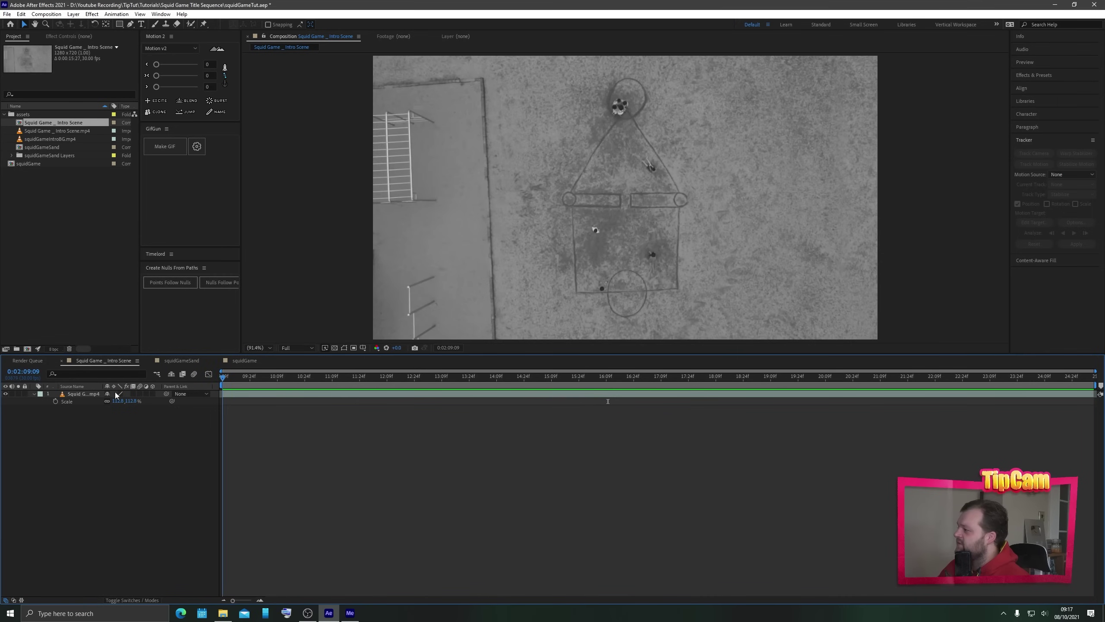
left_click(244, 360)
left_click(179, 438)
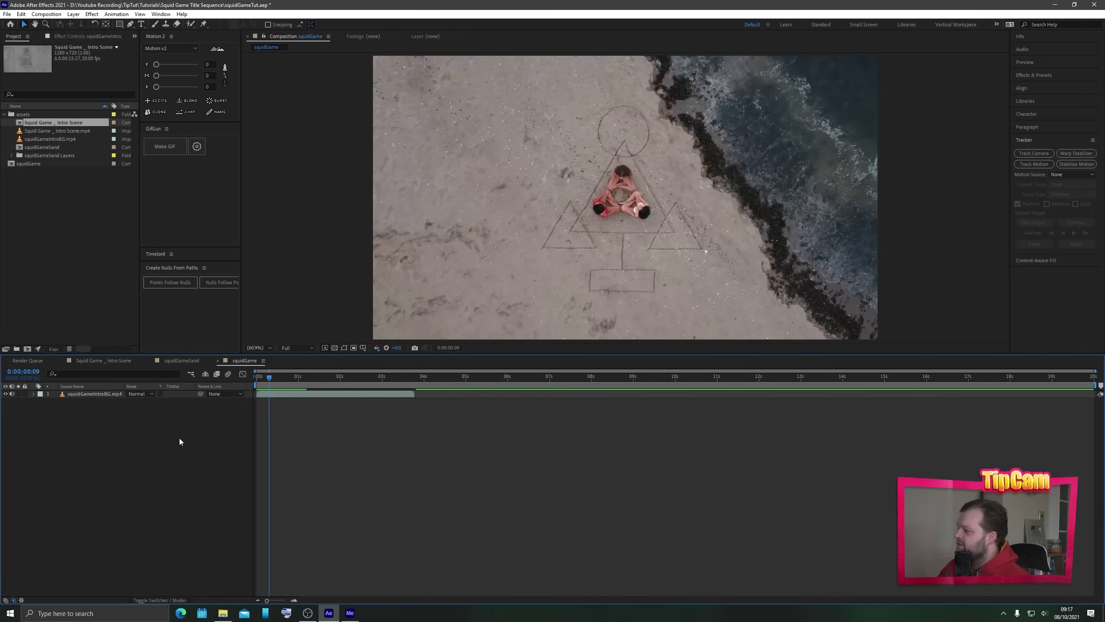
- Fade out the squidGameIntroBG.mp4 layer with opacity keyframes of 100% at 0:00:01:00 and 0% at 0:00:03:22
left_click(298, 379)
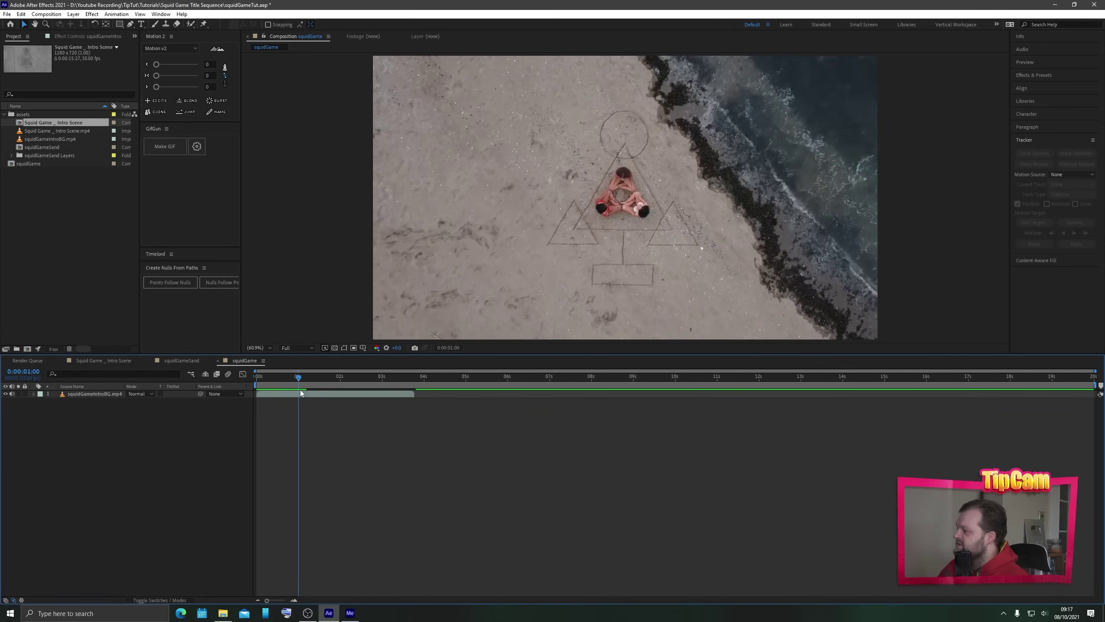
left_click(98, 394)
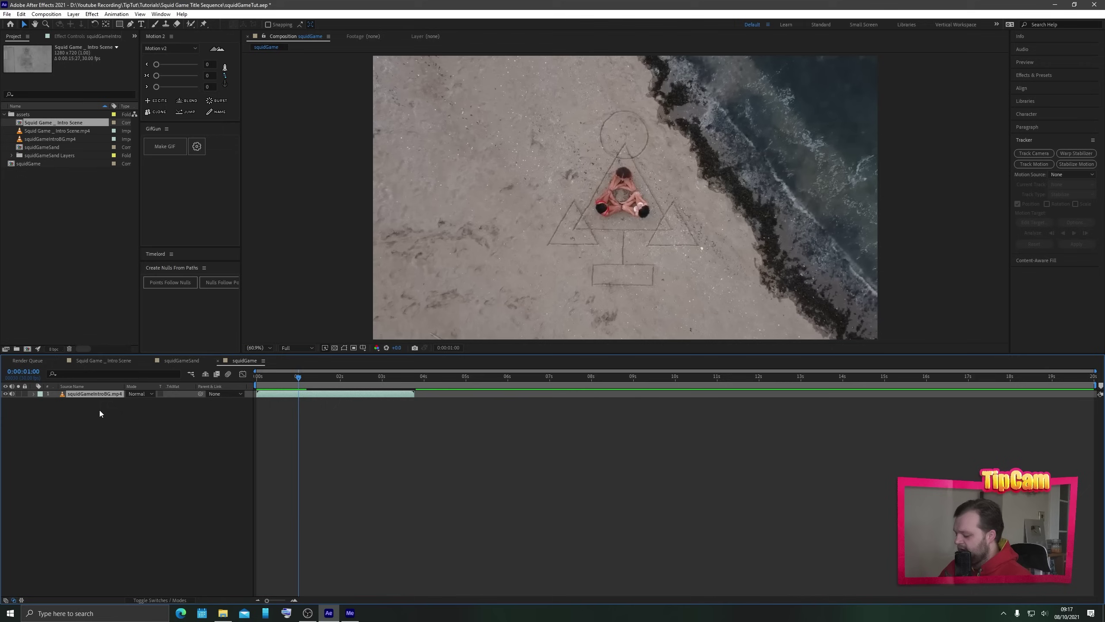
key("t")
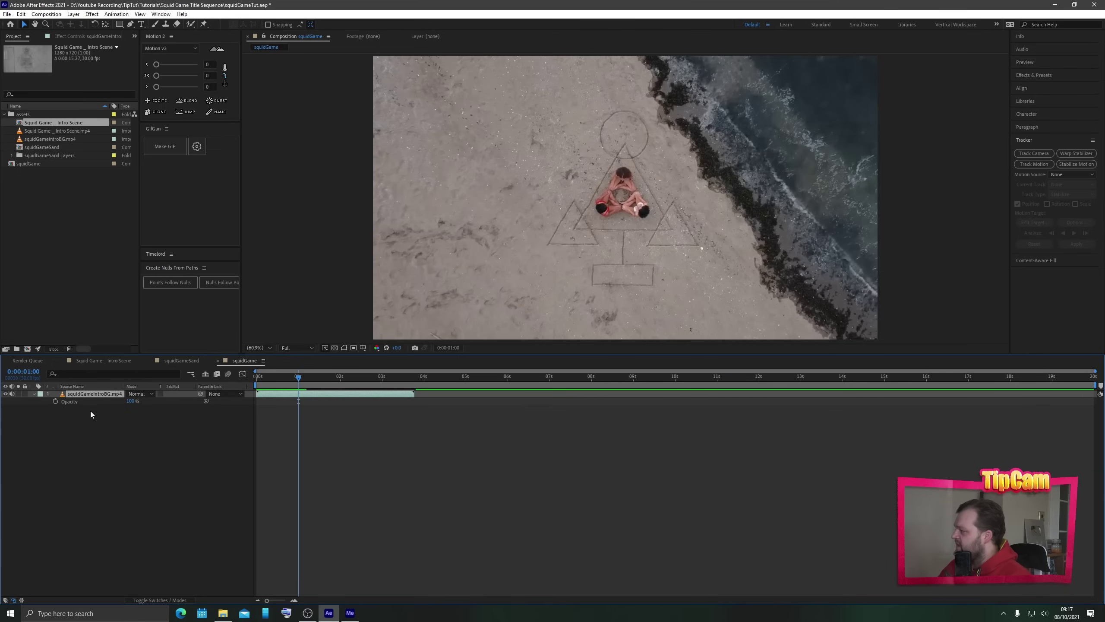
left_click(56, 401)
left_click(412, 382)
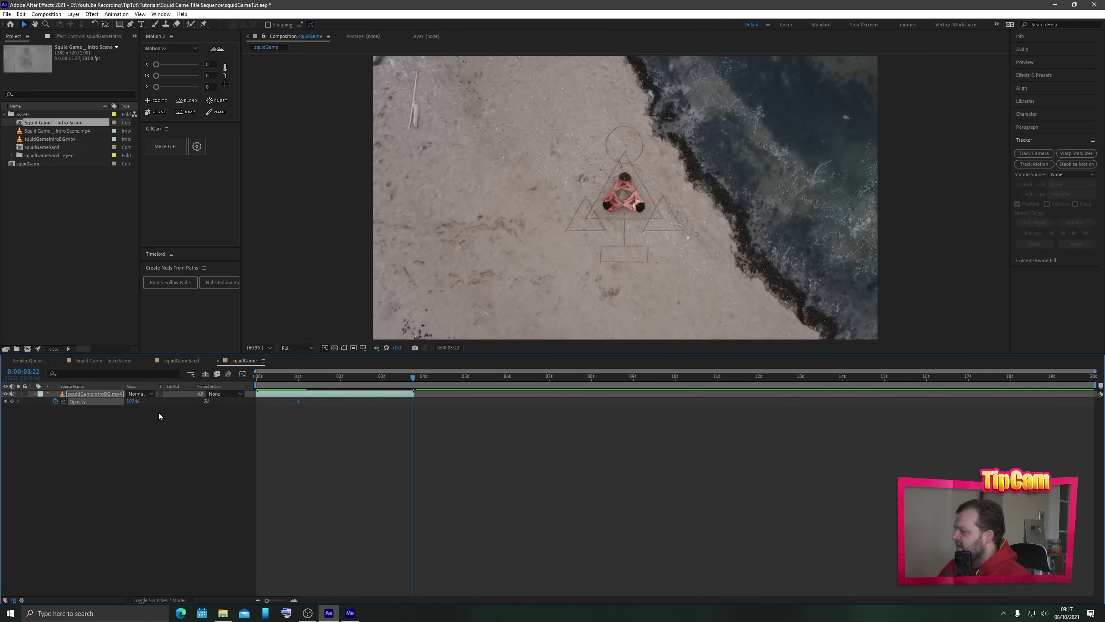
type("0")
key("Return")
- Play back the opacity fade from the start, then return to the keyframe at 0:00:01:00
key("Home")
key("space")
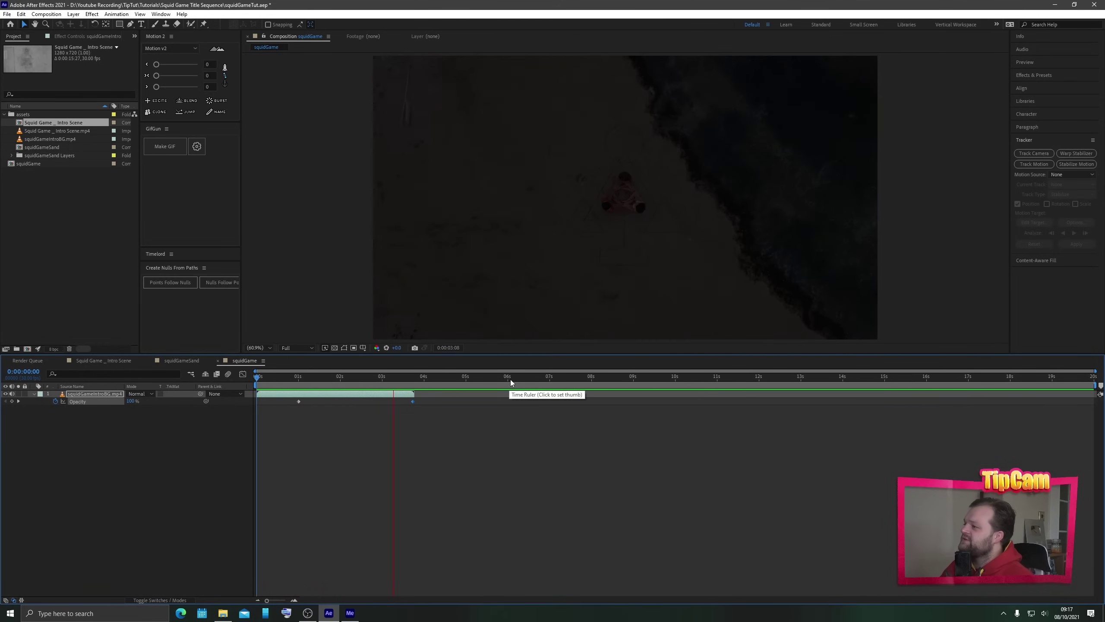
key("space")
left_click(296, 377)
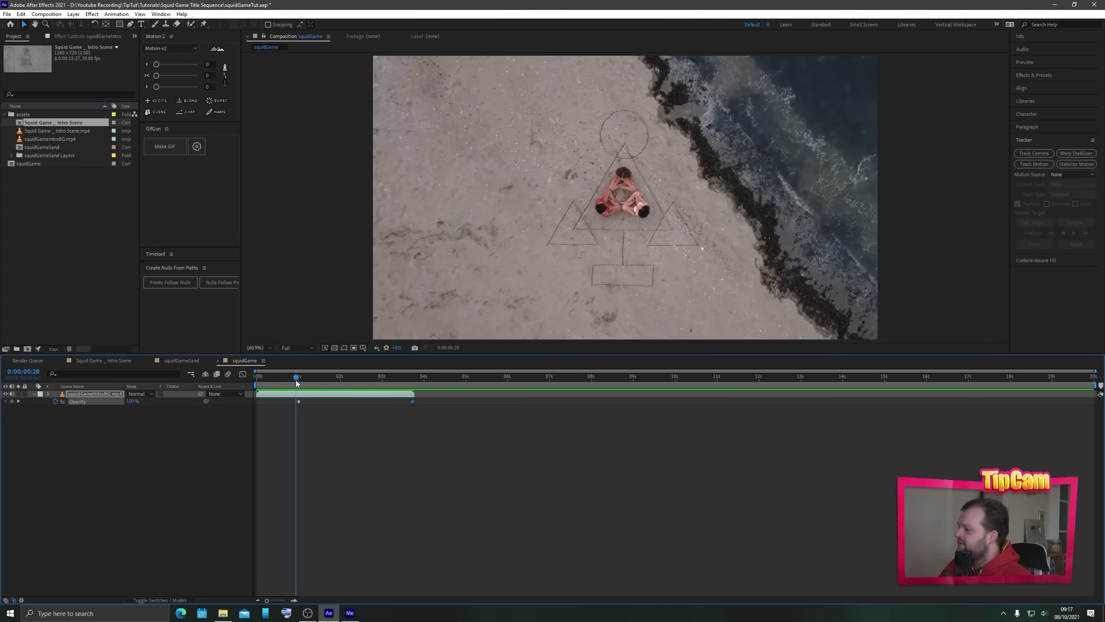
left_click(18, 401)
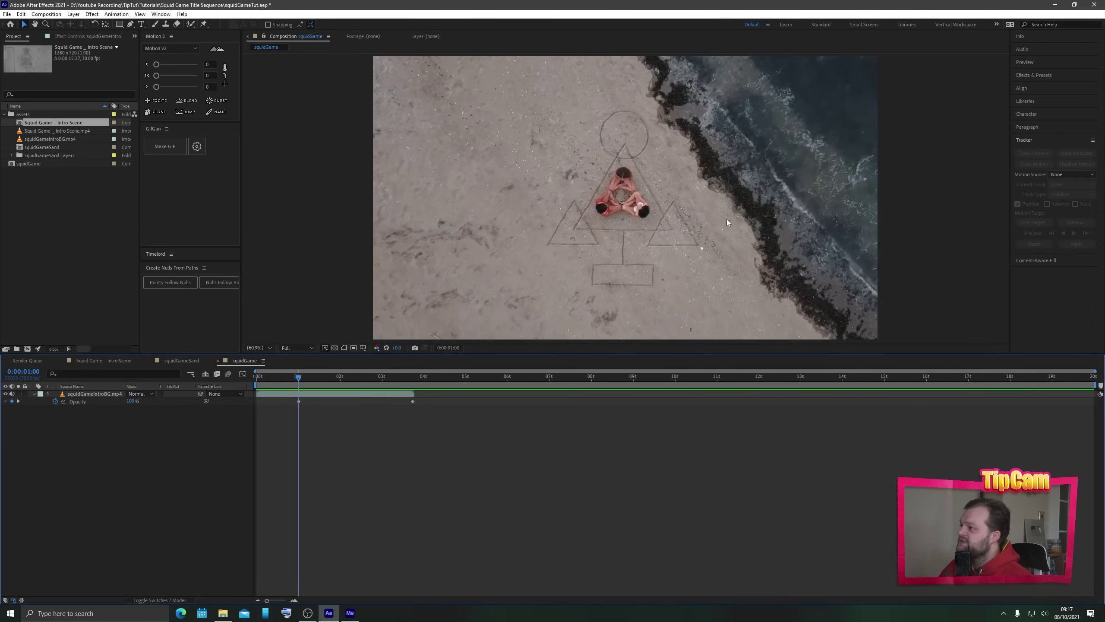
- Draw an upright white-stroked triangle over the seated people with the Polygon tool, reducing the shape to three sides
left_click(118, 24)
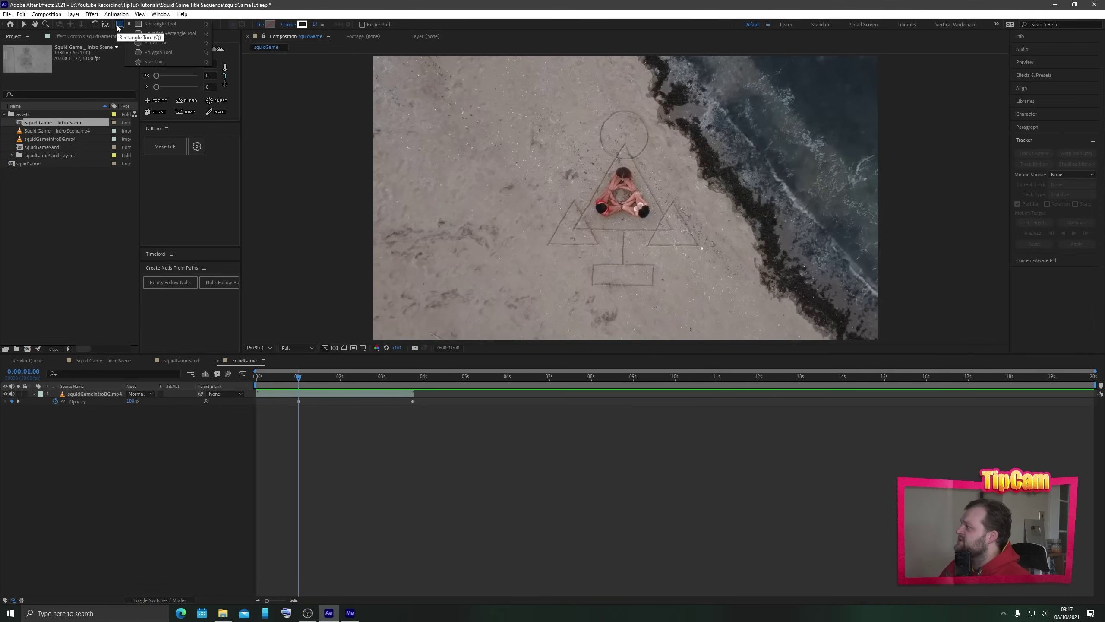
left_click(165, 52)
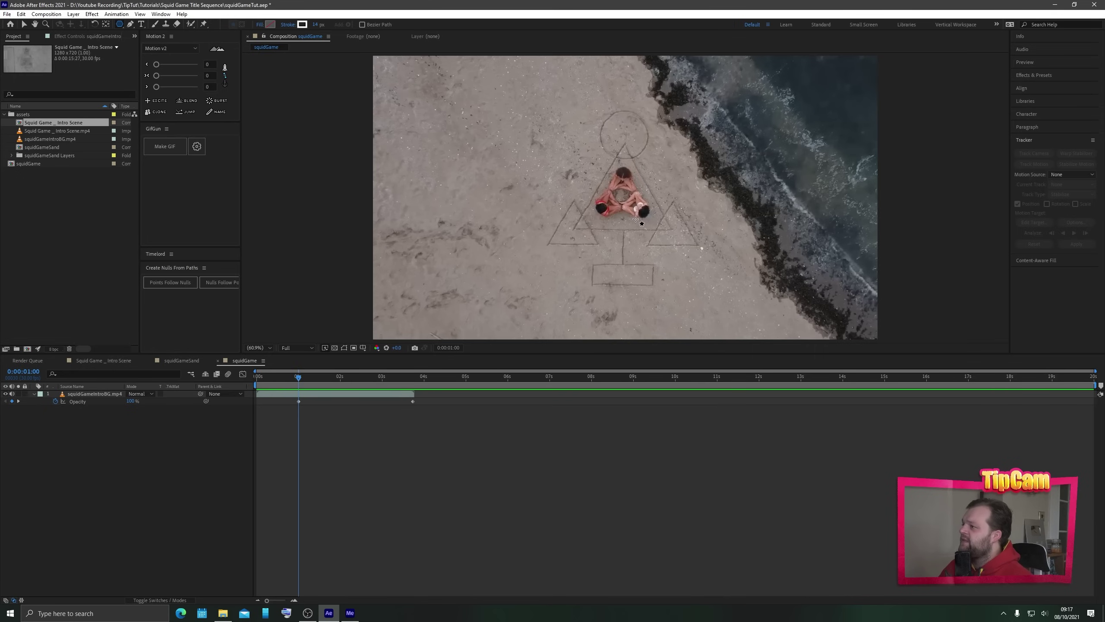
left_click_drag(636, 219, 626, 172)
key("Up")
key("Up")
key("Up")
key("Up")
key("Down")
key("Down")
key("Down")
key("Down")
key("Up")
key("Up")
key("Up")
key("Up")
key("Up")
key("Down")
key("Down")
key("Down")
key("Down")
key("Down")
left_click(23, 24)
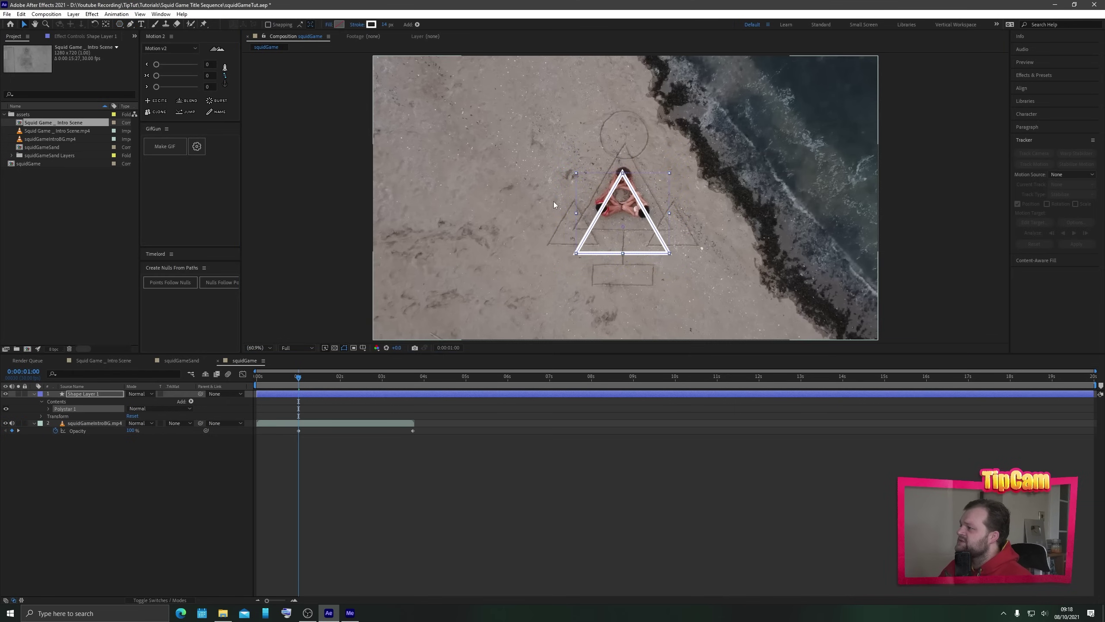
- Center the anchor point of the triangle's shape layer and move the triangle up so it frames the three people
left_click(419, 240)
left_click(585, 253)
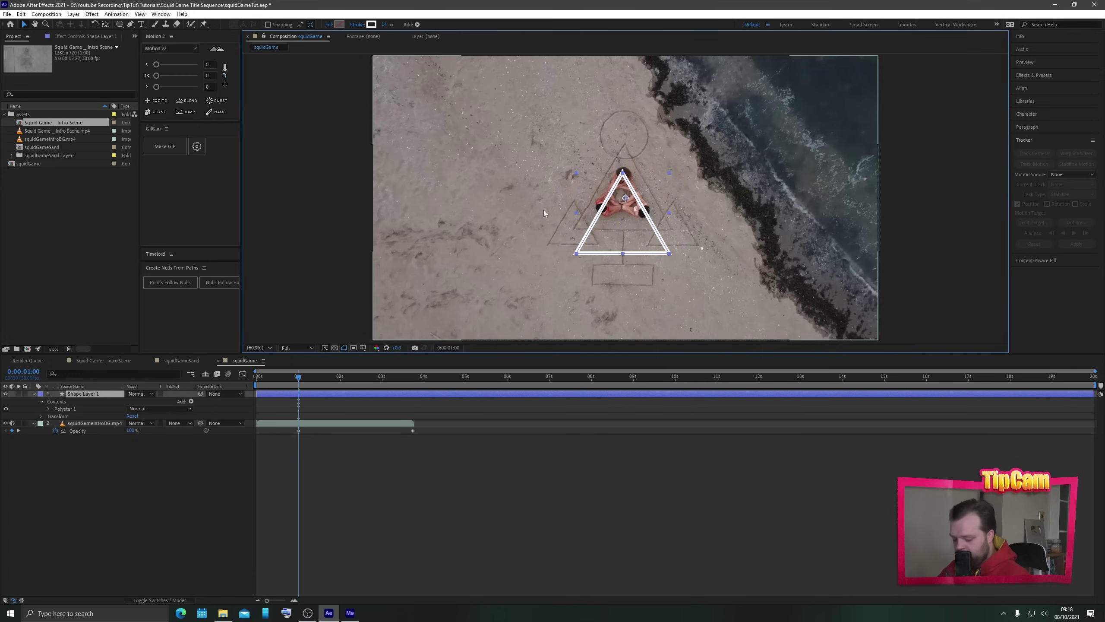
key("ctrl+alt+Home")
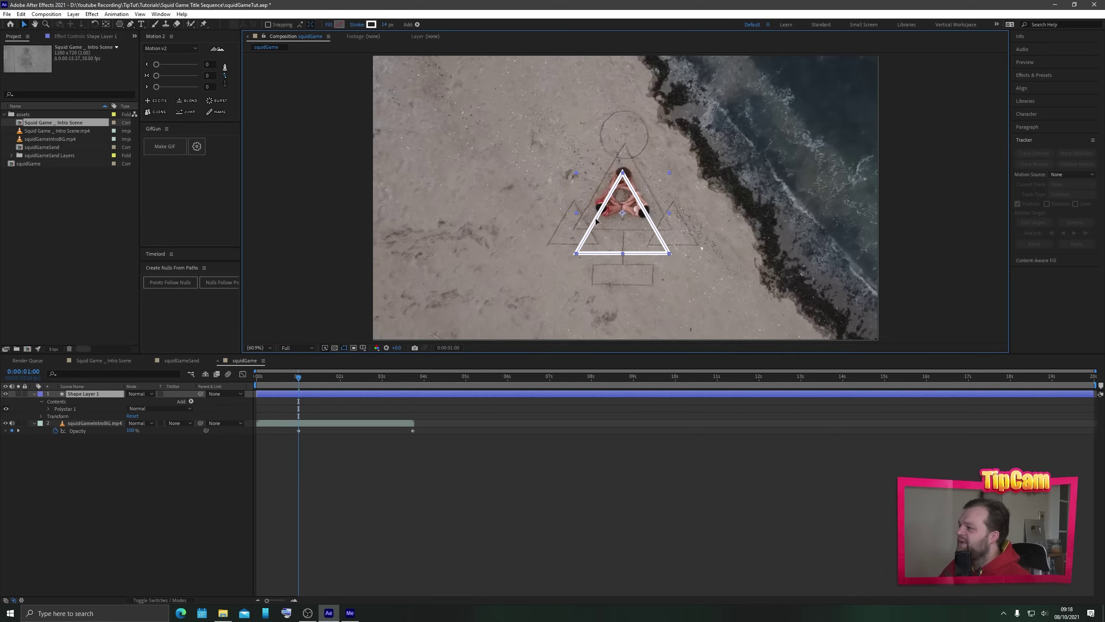
left_click_drag(596, 221, 596, 200)
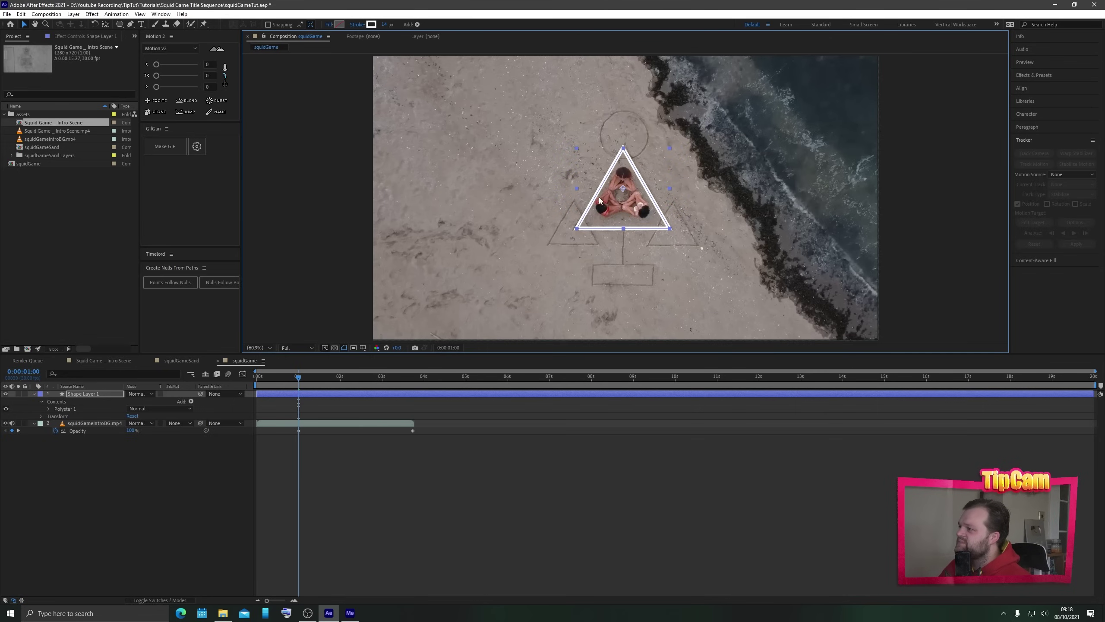
- Rename the triangle's shape layer as triangleMain and deselect it
left_click(309, 202)
left_click(82, 394)
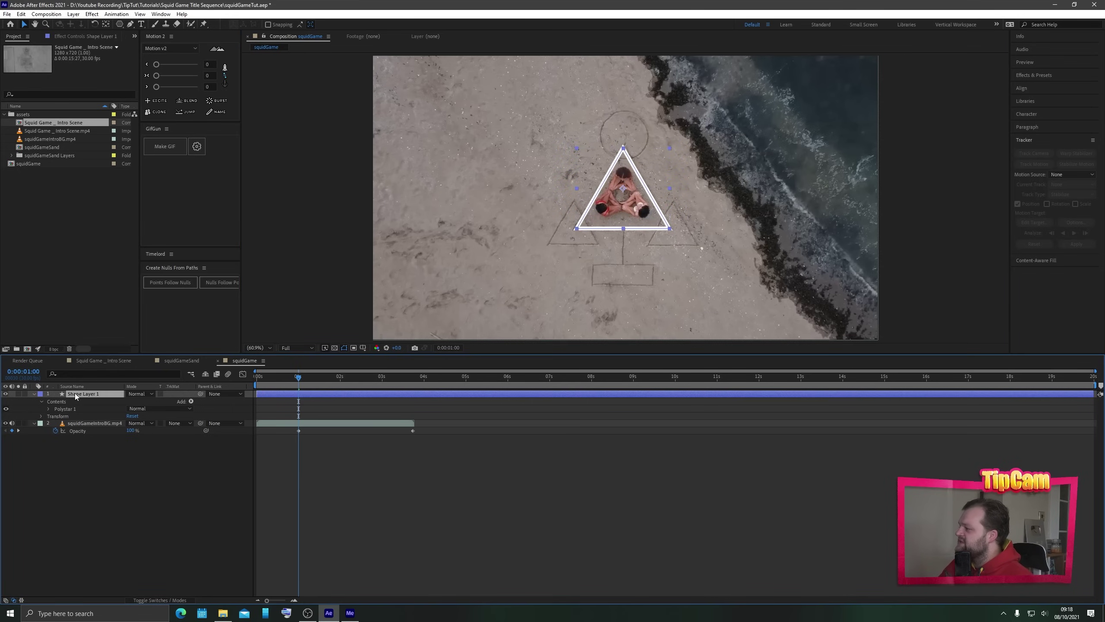
key("Return")
type("triangl")
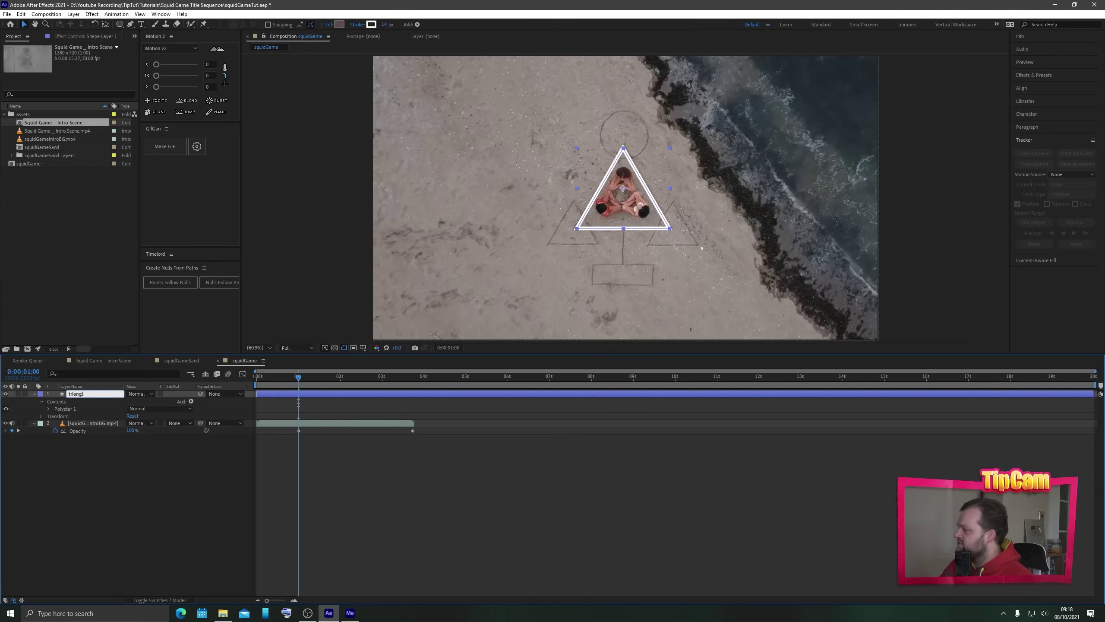
type("eMain")
key("Return")
left_click(225, 444)
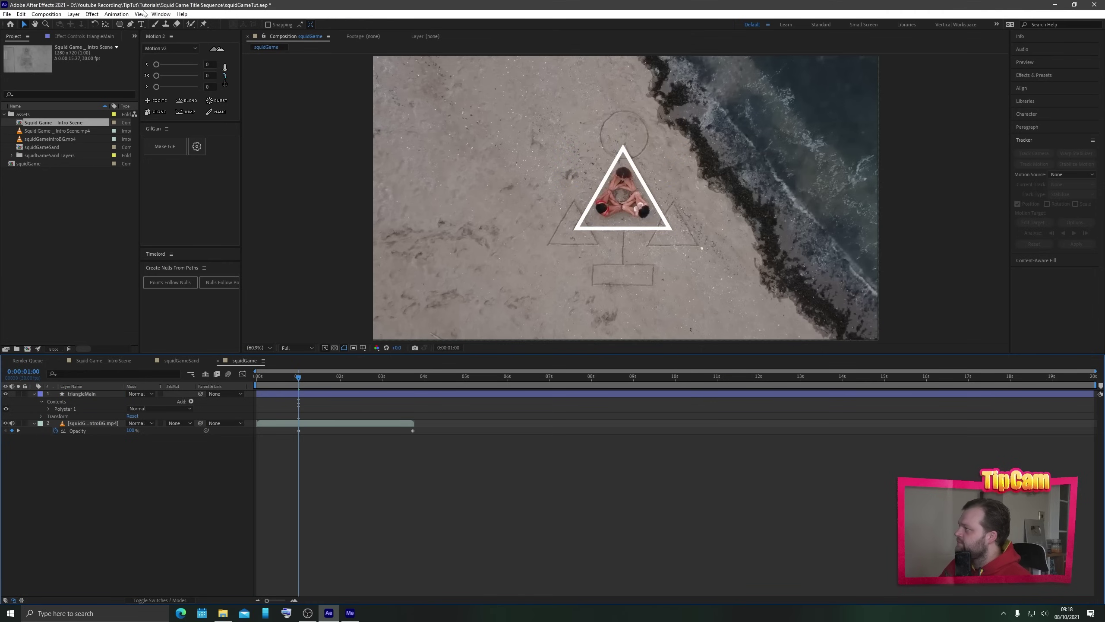
- Draw a white-stroked circle about 179 px across with the Ellipse tool over the circle traced in the sand above the triangle
left_click(119, 27)
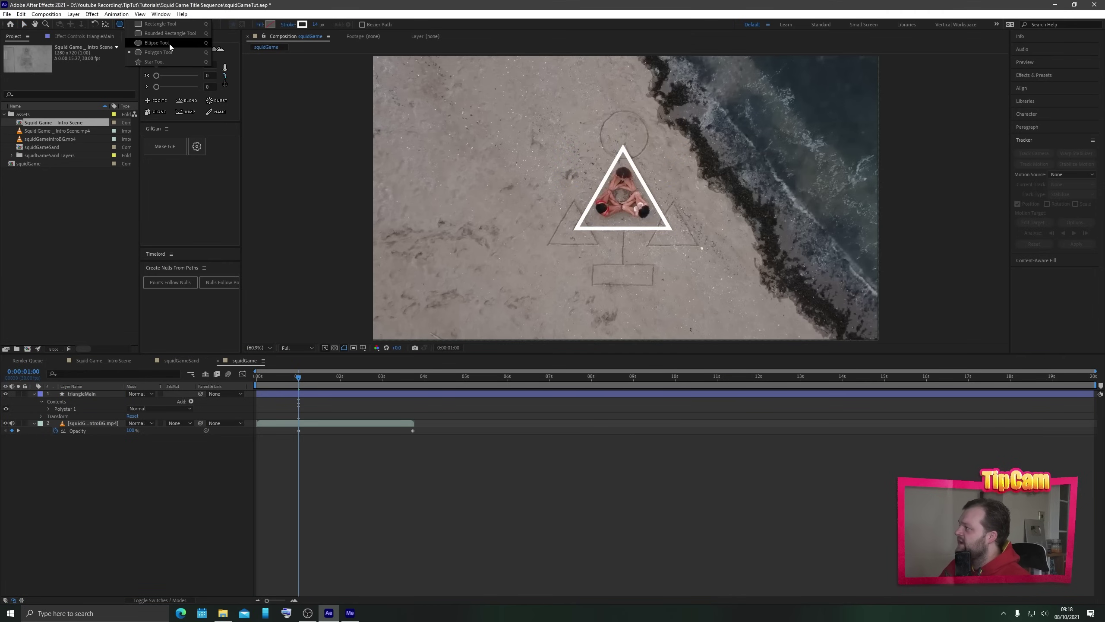
left_click(169, 47)
scroll(606, 243, "up", 5)
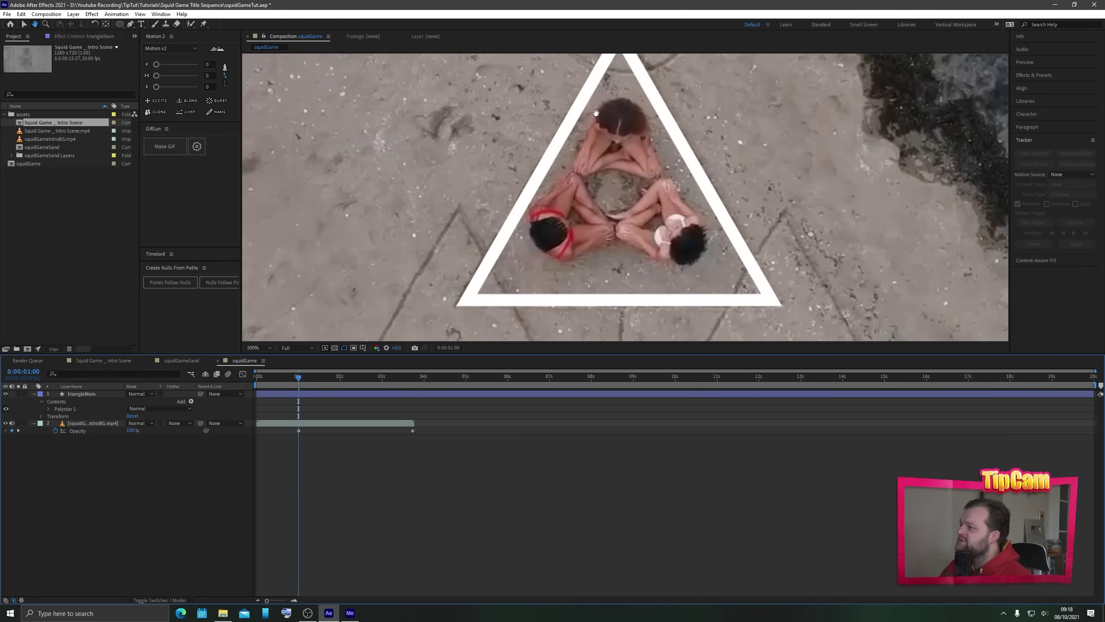
left_click_drag(606, 243, 595, 305)
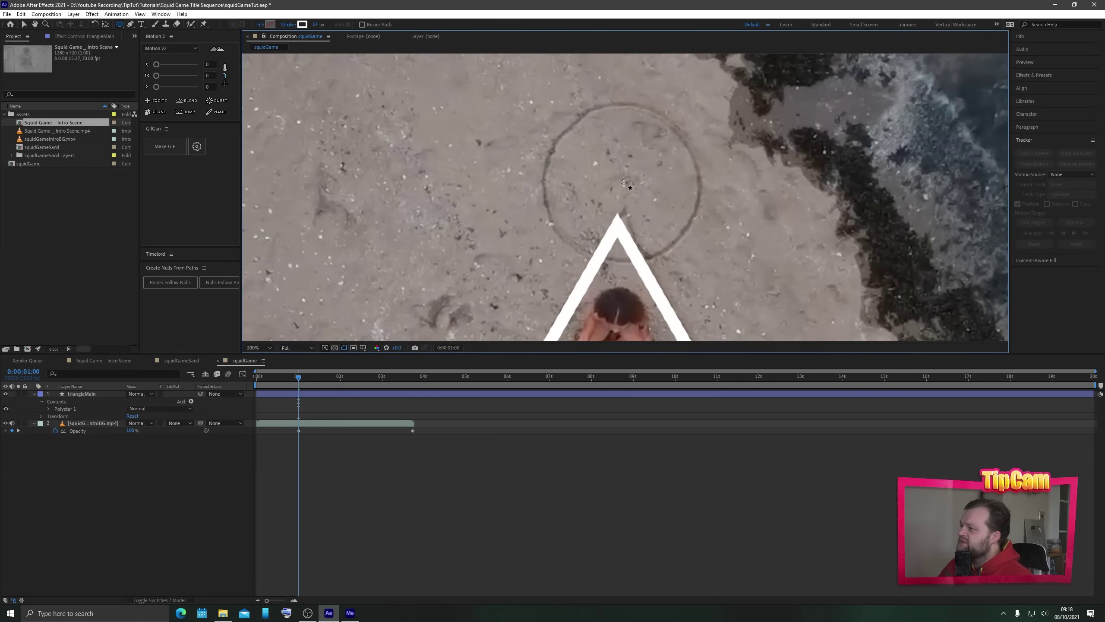
left_click_drag(622, 183, 551, 105)
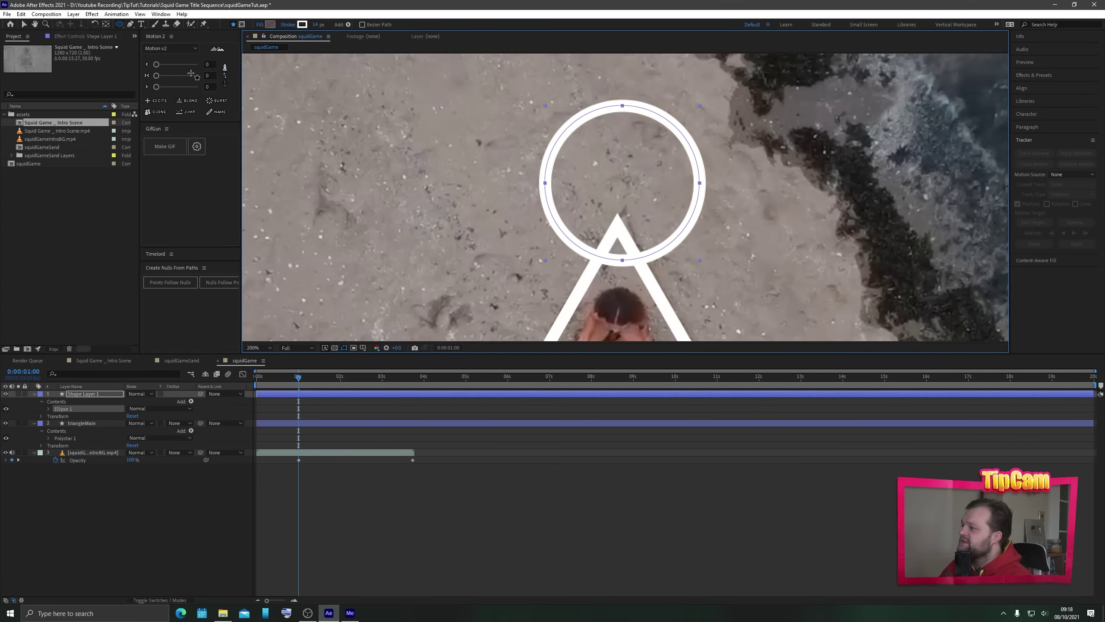
- Align the circle's shape layer and triangleMain to each other on their horizontal centers
left_click(24, 25)
key("comma")
key("comma")
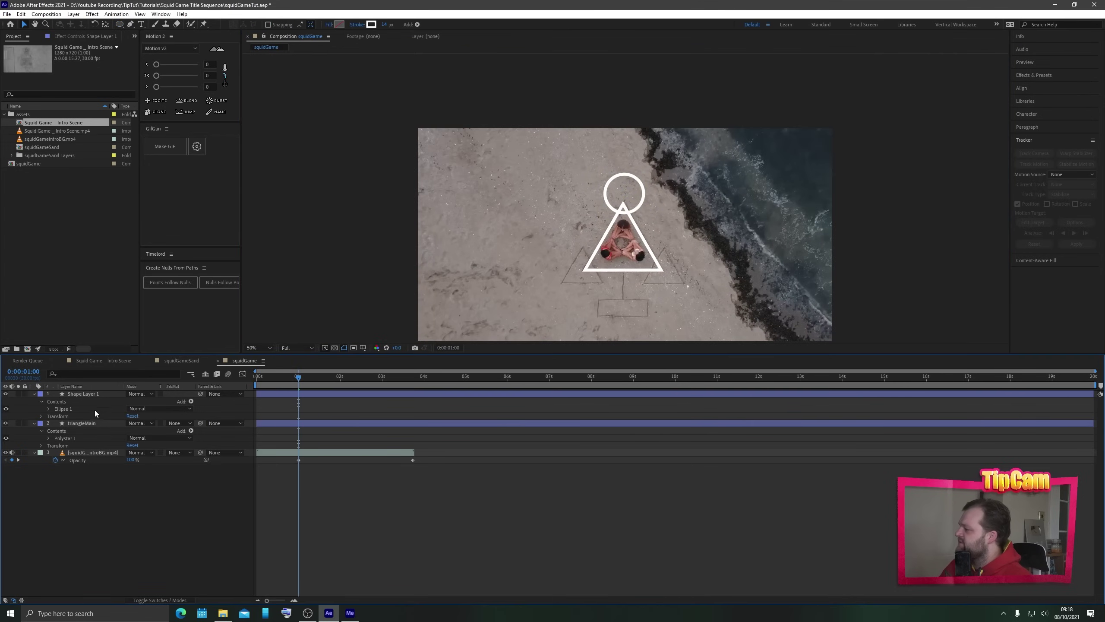
left_click(100, 424)
left_click(95, 392, "shift")
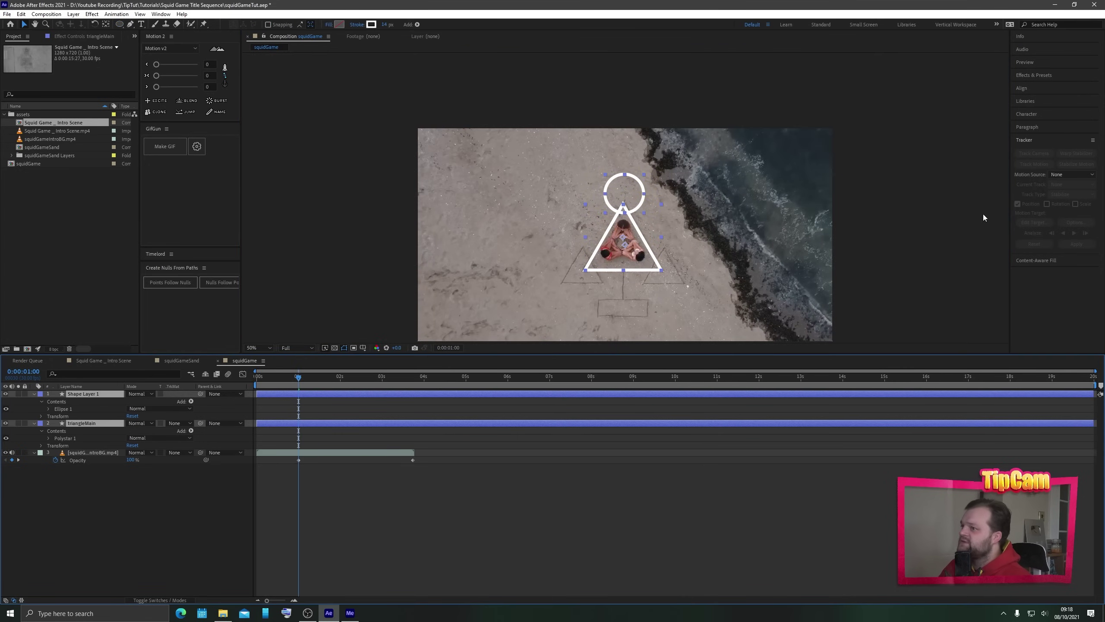
left_click(1022, 88)
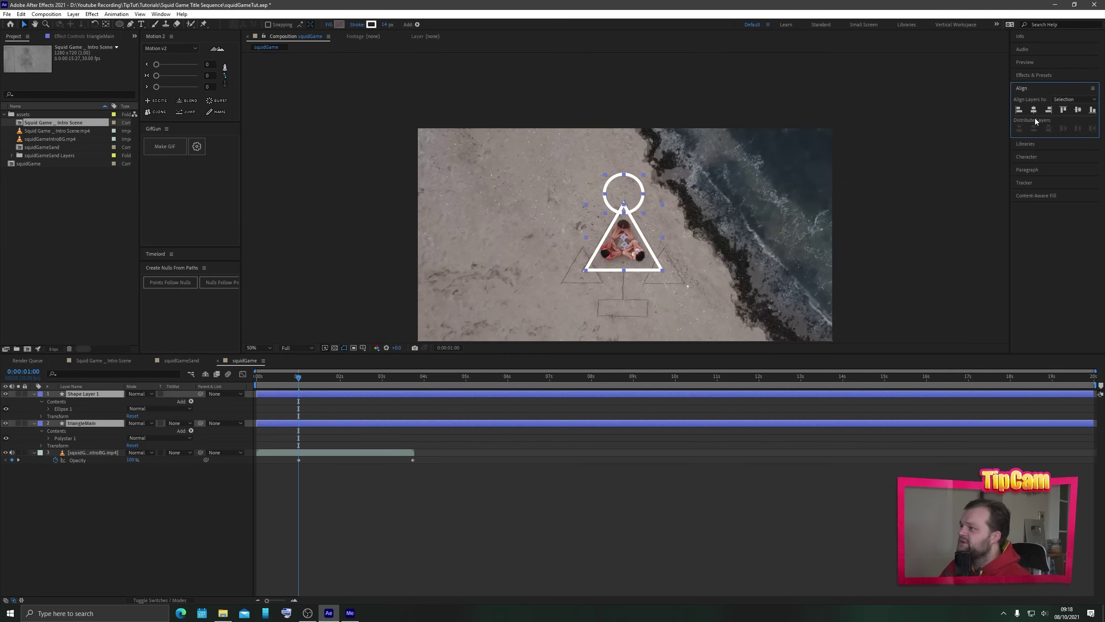
key("period")
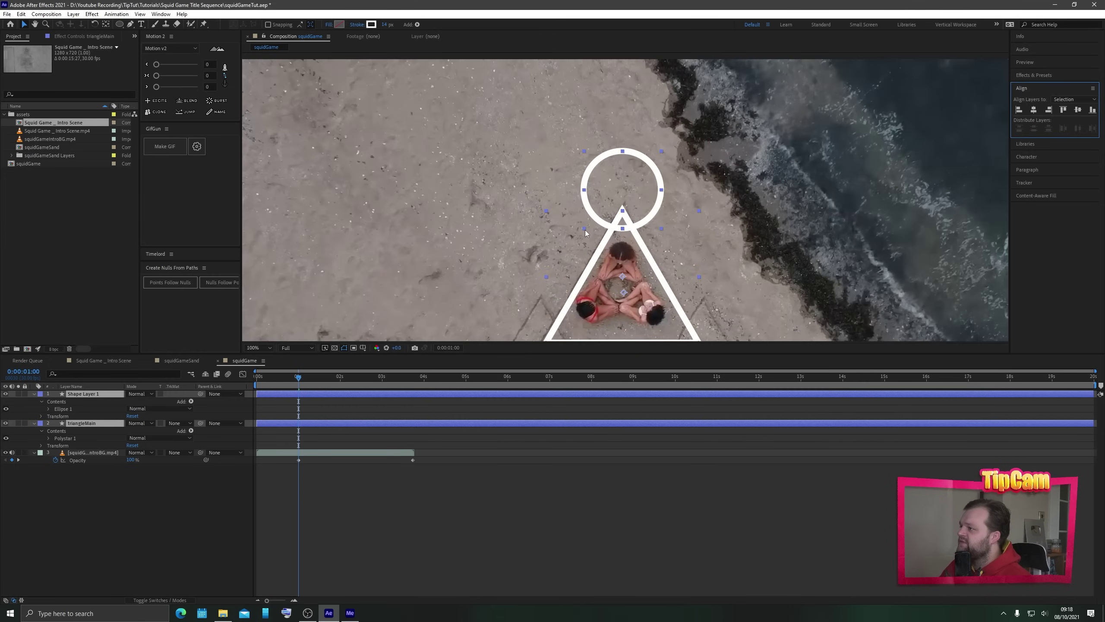
left_click(533, 251)
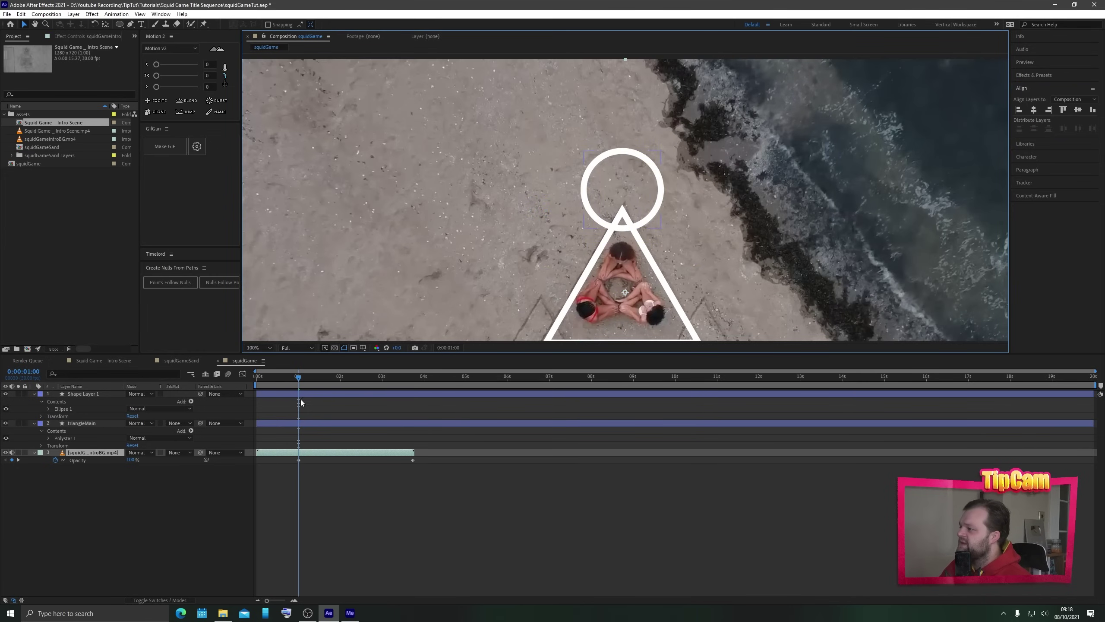
- Center the anchor point of the circle's shape layer and rename the layer as circleTop
left_click(317, 393)
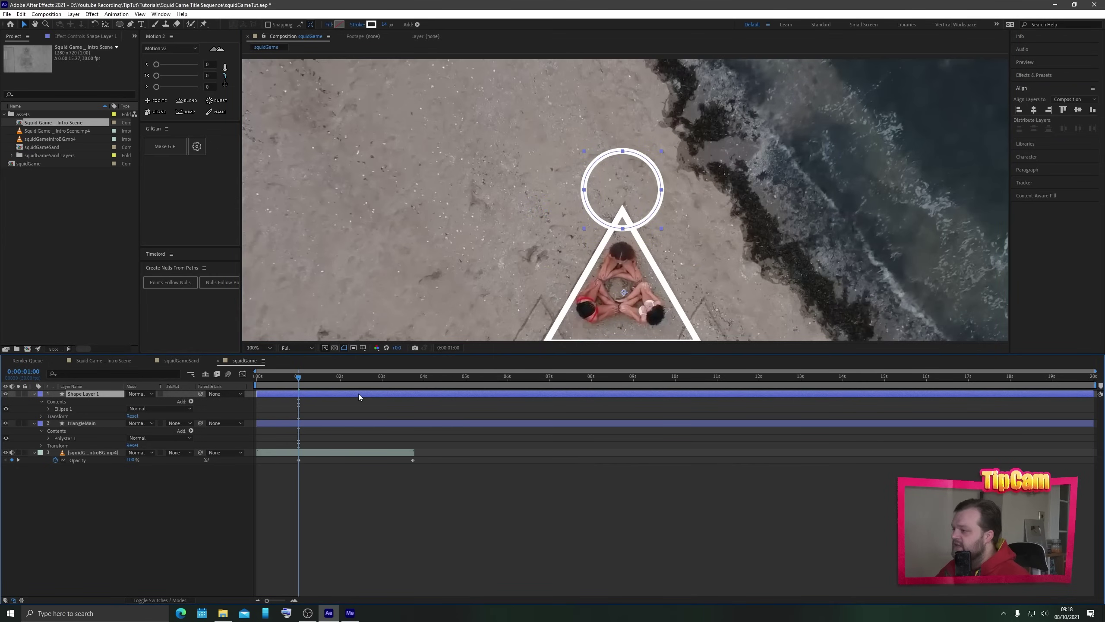
key("ctrl+alt+Home")
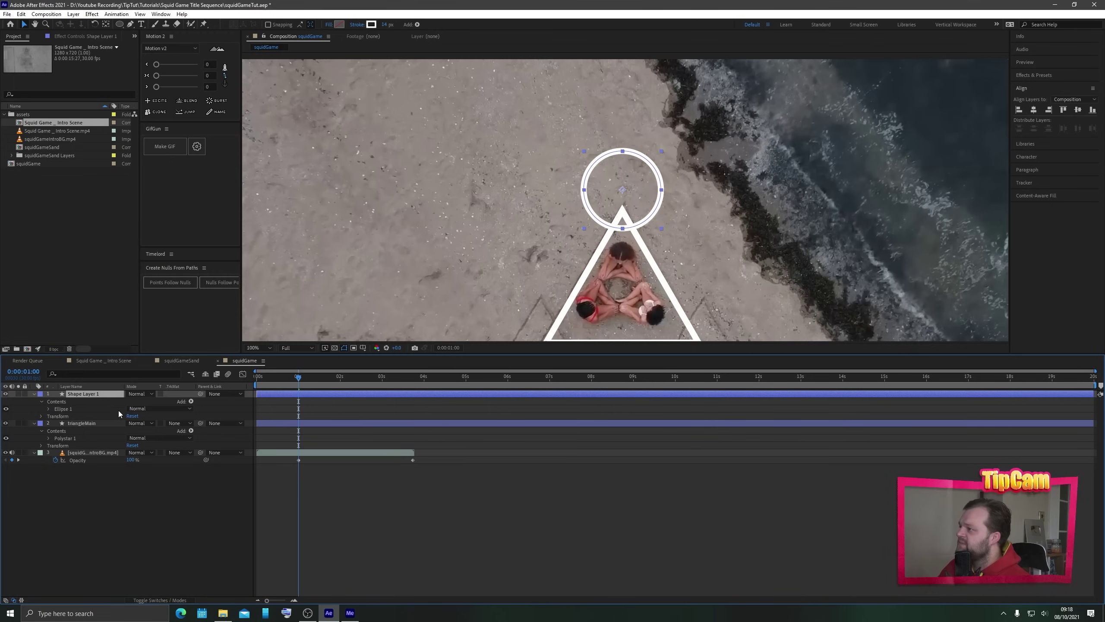
left_click(86, 419)
left_click(84, 392)
key("Return")
type("cir")
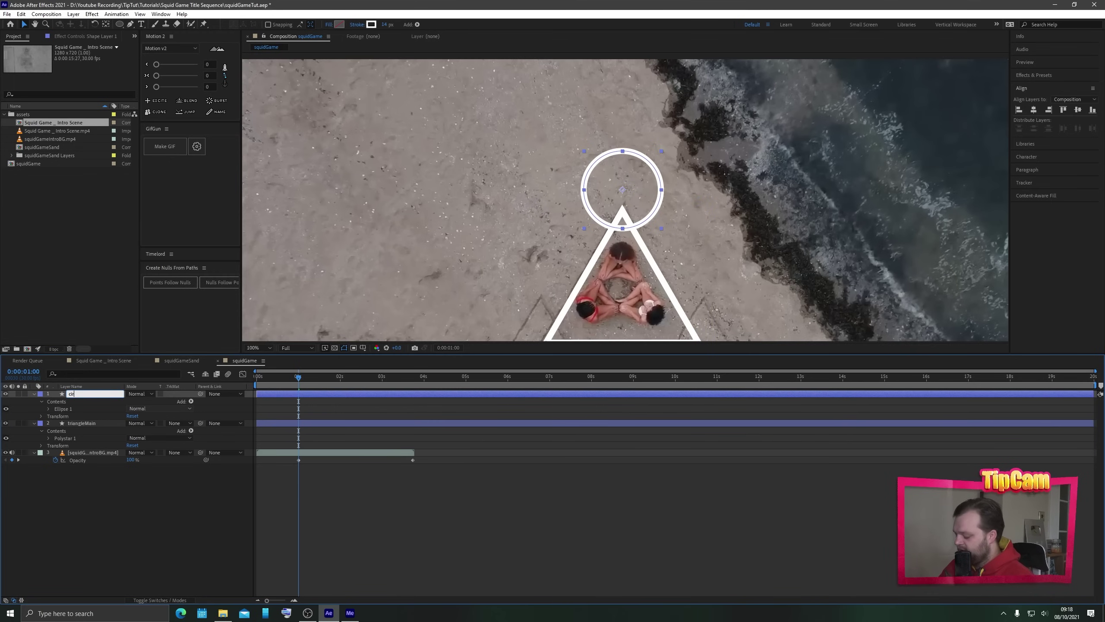
type("cleTop")
key("Return")
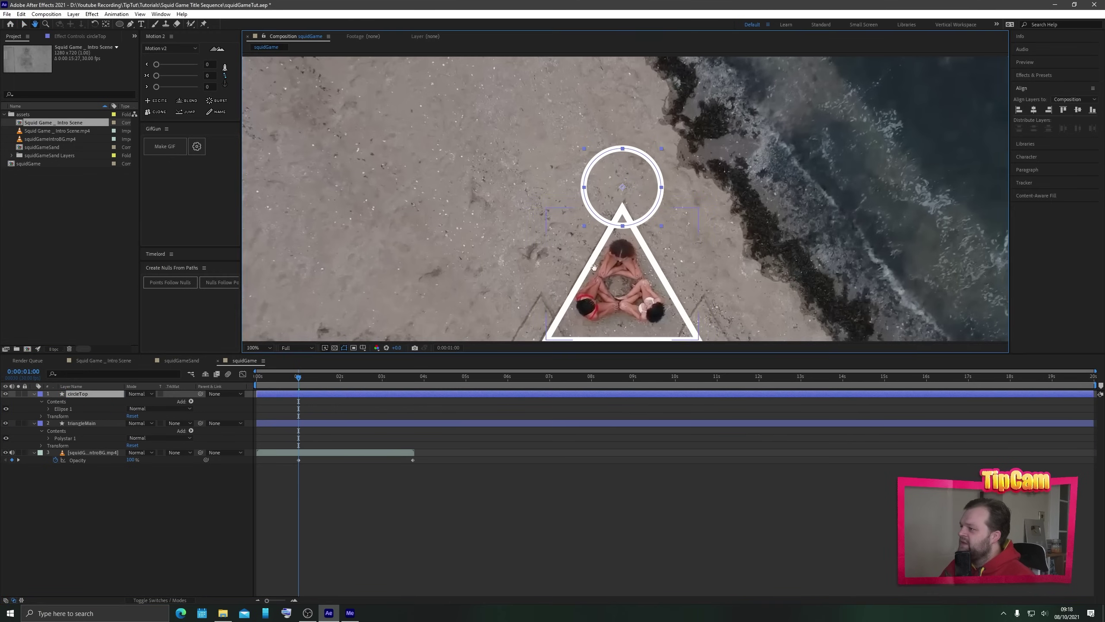
- Draw a straight vertical line with the Pen tool from the middle of the triangle's base down to the rectangle traced in the sand
scroll(745, 273, "down", 3)
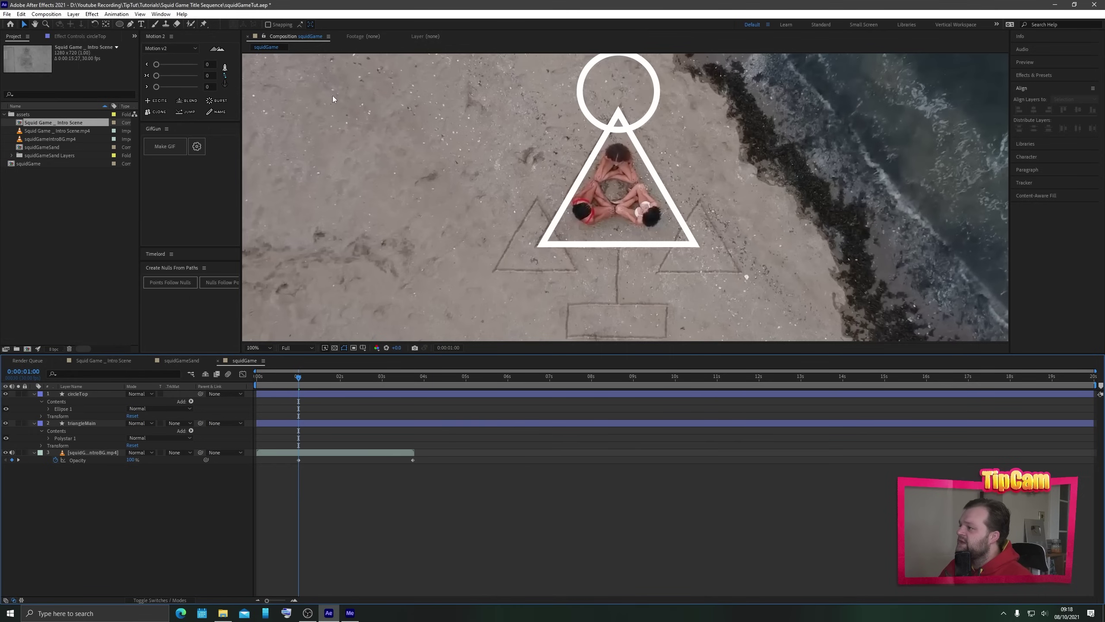
left_click(130, 23)
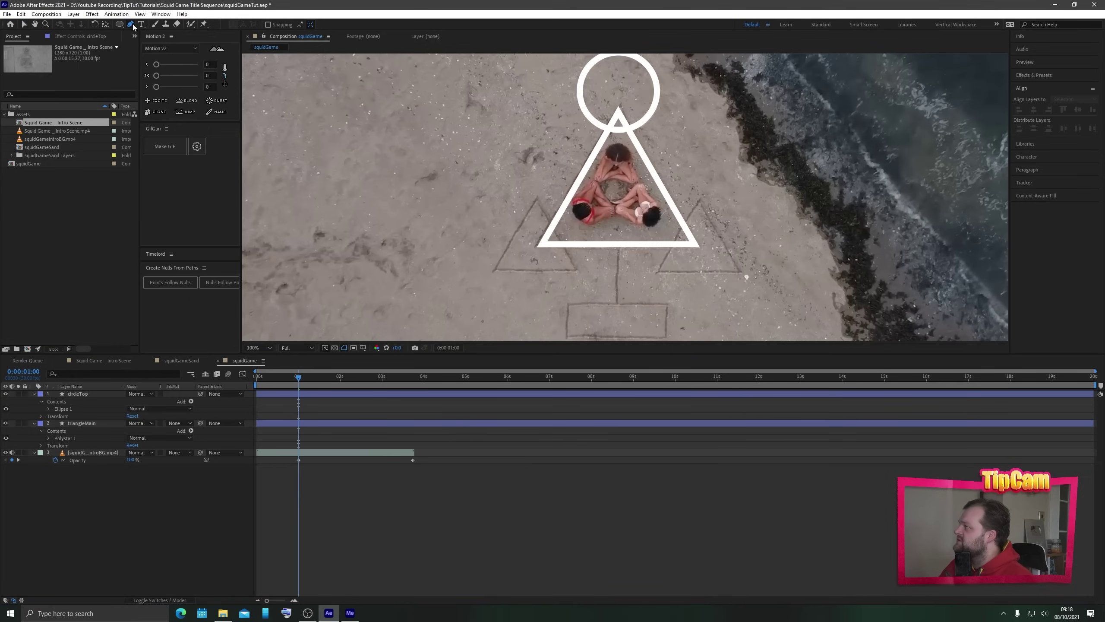
left_click(618, 244)
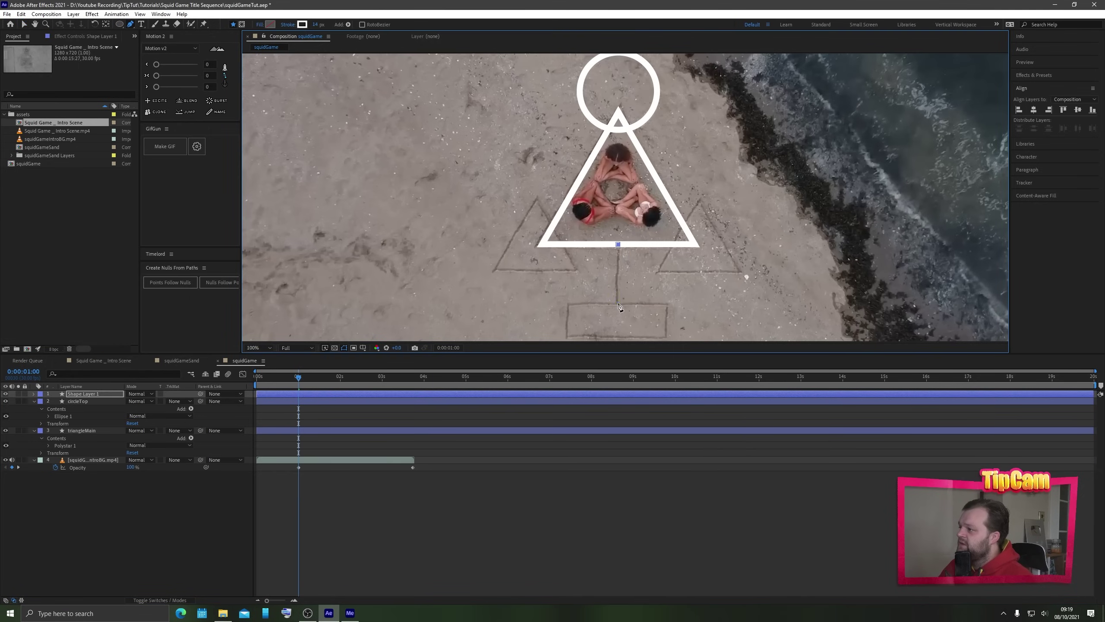
left_click(614, 525)
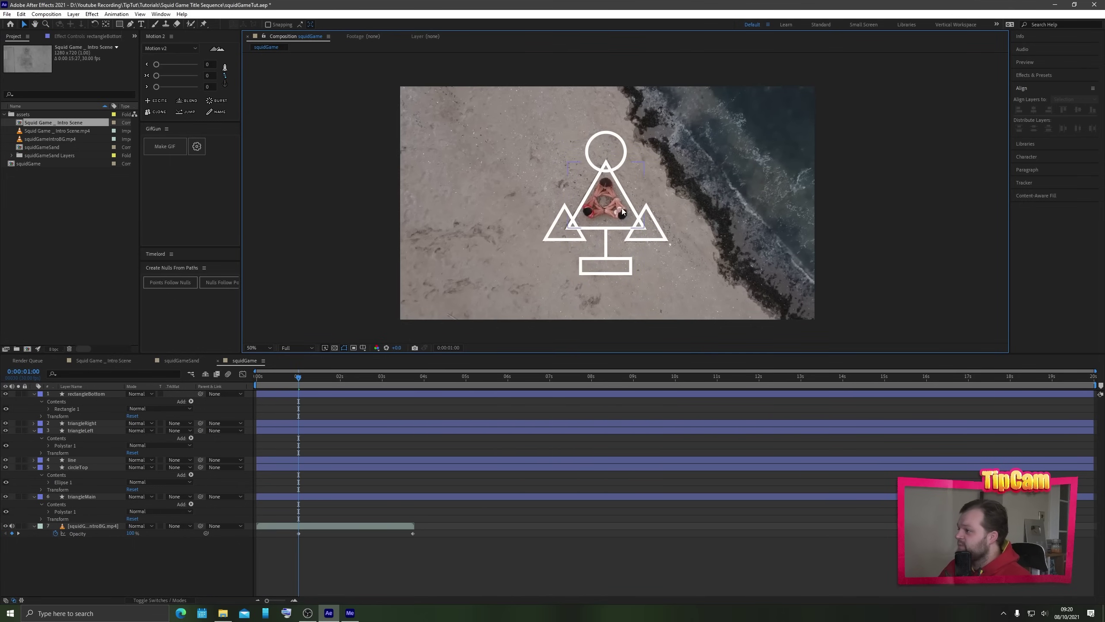
- Scrub through the Squid Game _ Intro Scene composition to examine how the outlines animate, and return to the squidGame composition
left_click(20, 124)
left_click_drag(222, 377, 339, 381)
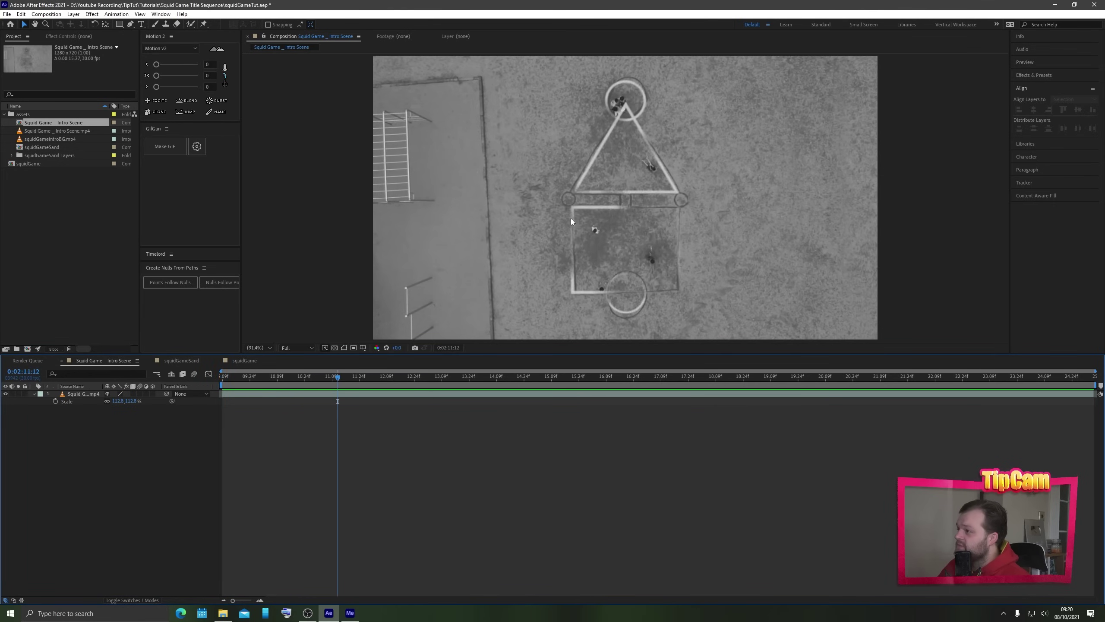
left_click_drag(337, 377, 352, 406)
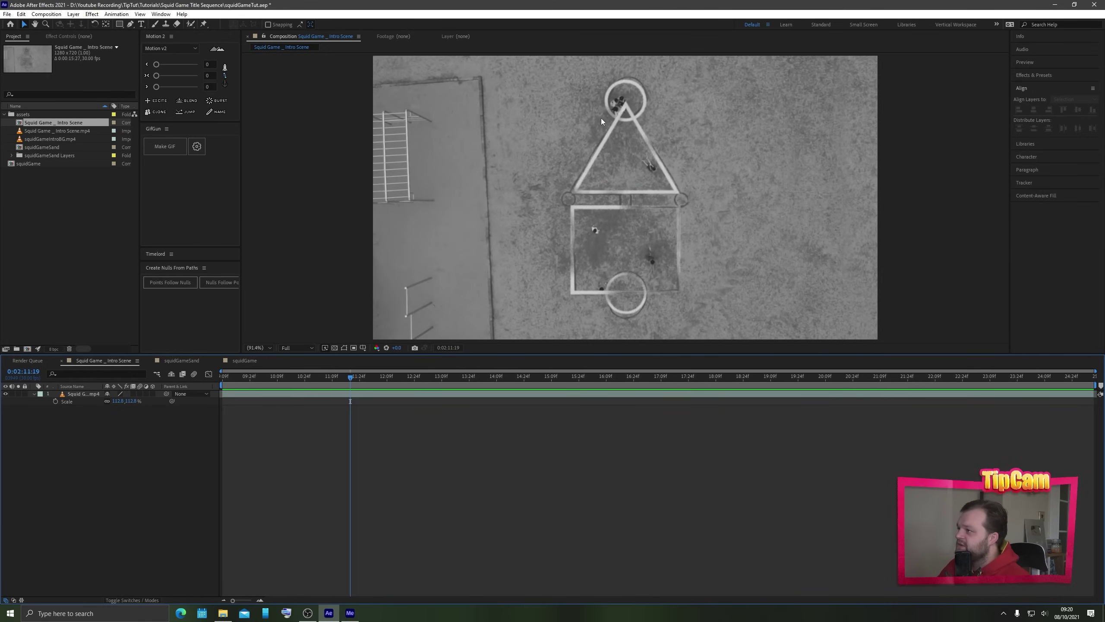
left_click_drag(351, 377, 199, 394)
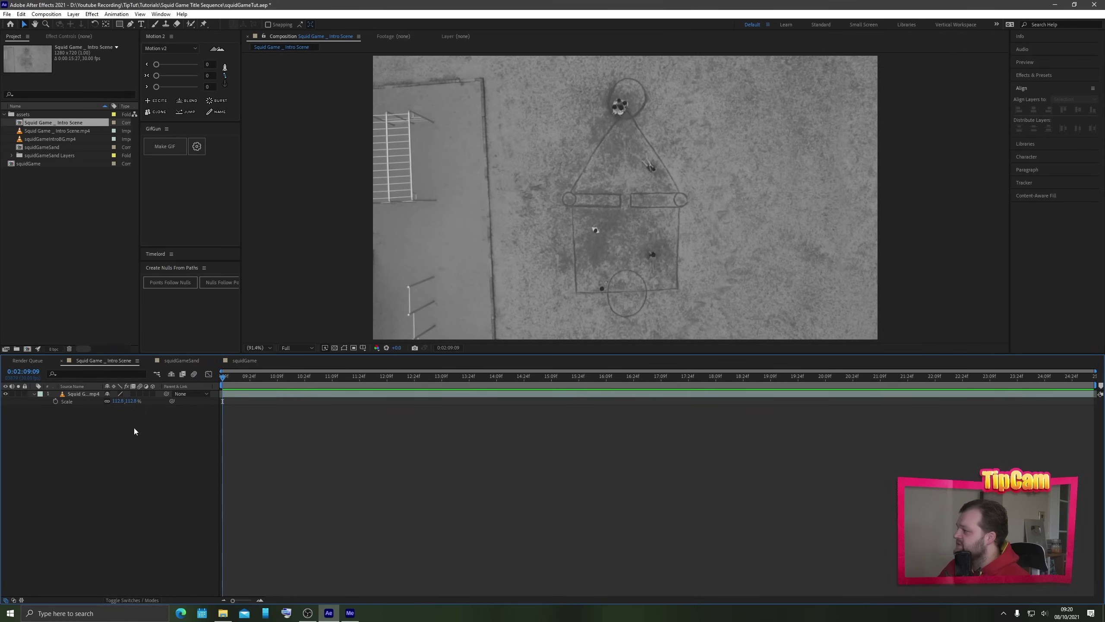
left_click(237, 360)
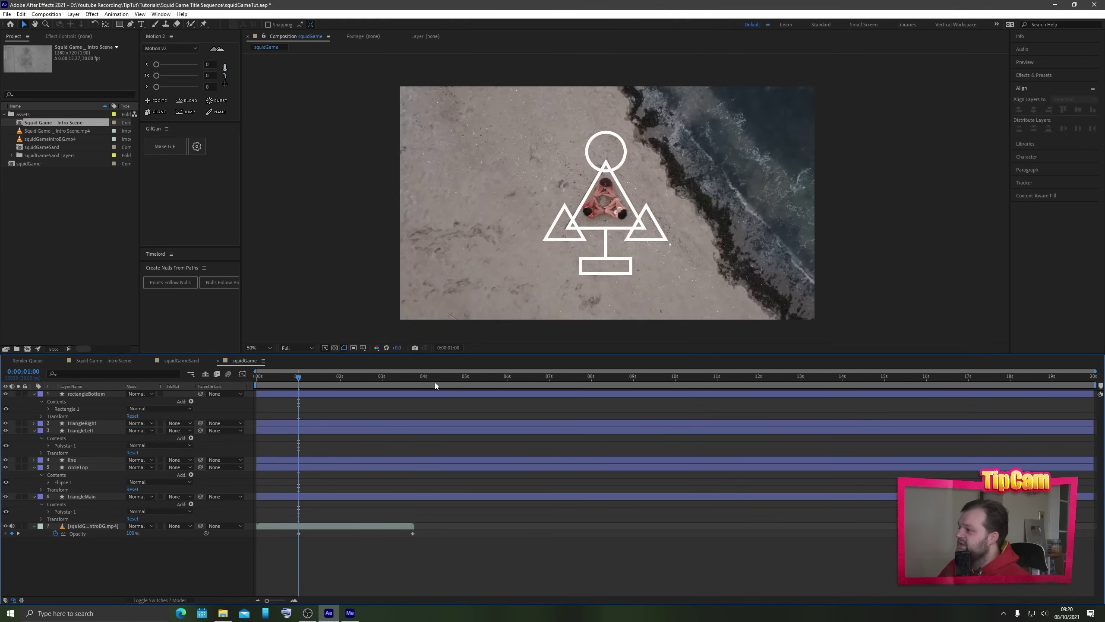
- Reveal the modified properties of all six shape layers from rectangleBottom to triangleMain
left_click(76, 497)
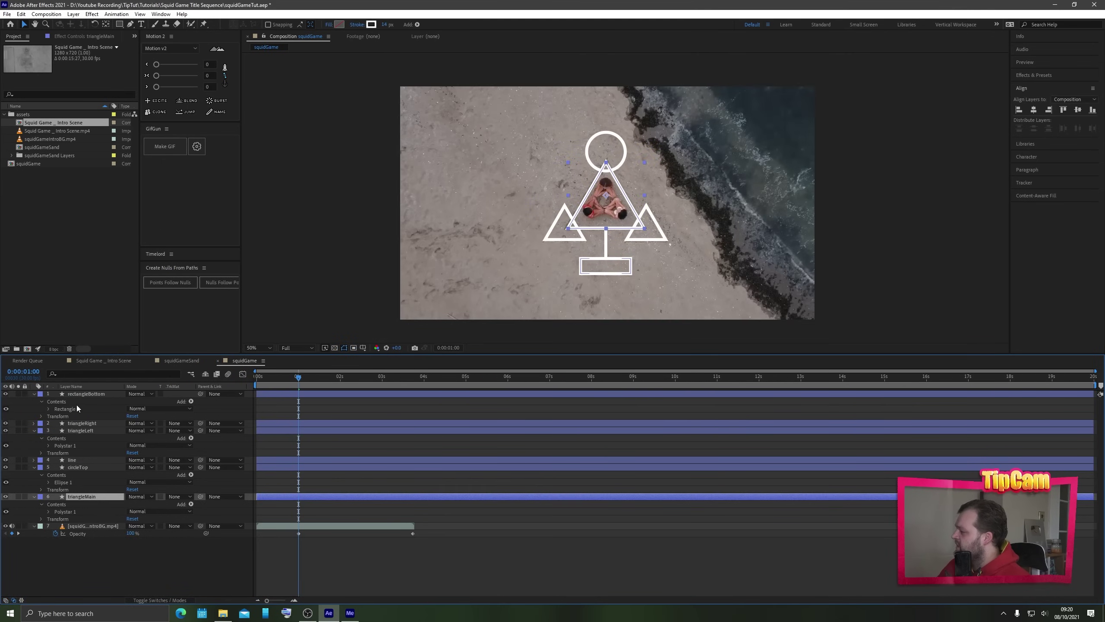
left_click(80, 394, "shift")
key("u")
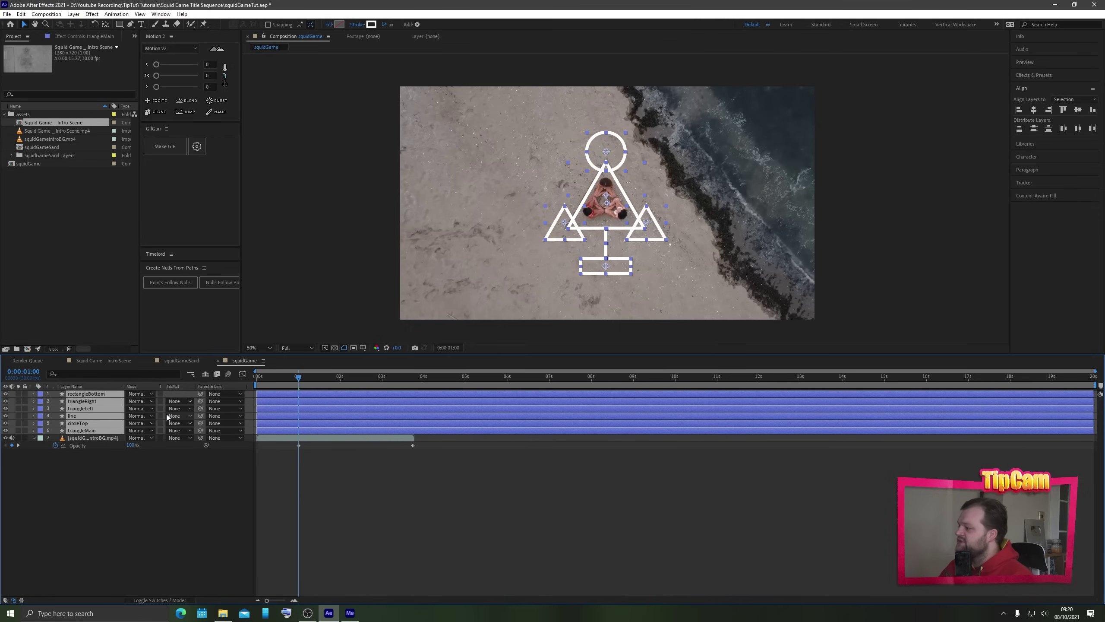
key("u")
key("u")
scroll(168, 414, "down", 3)
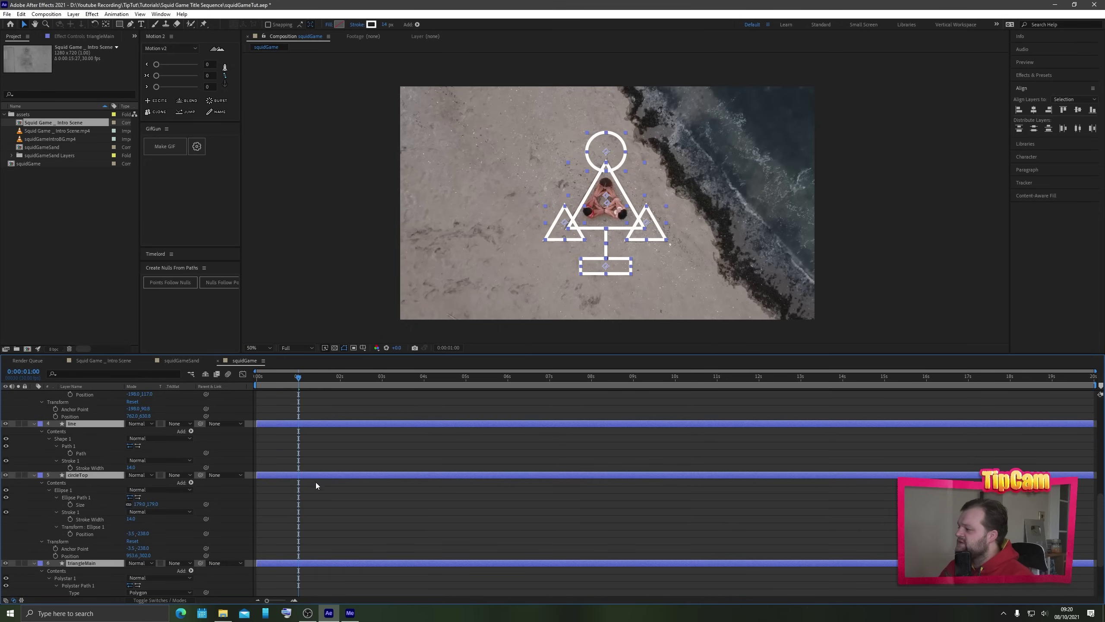
scroll(390, 435, "up", 2)
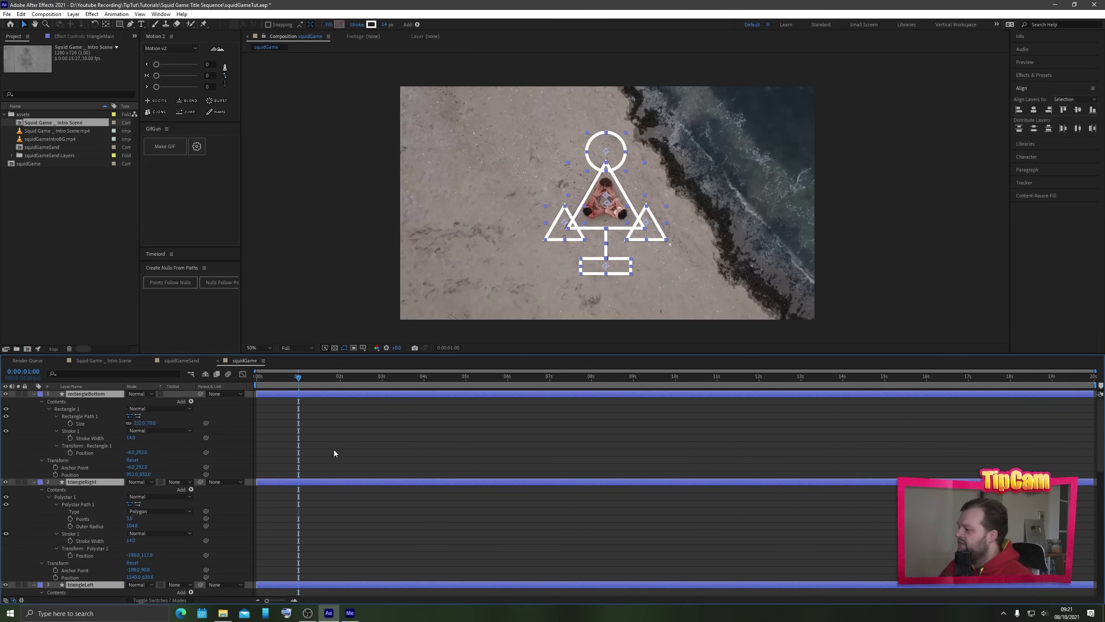
left_click(280, 523)
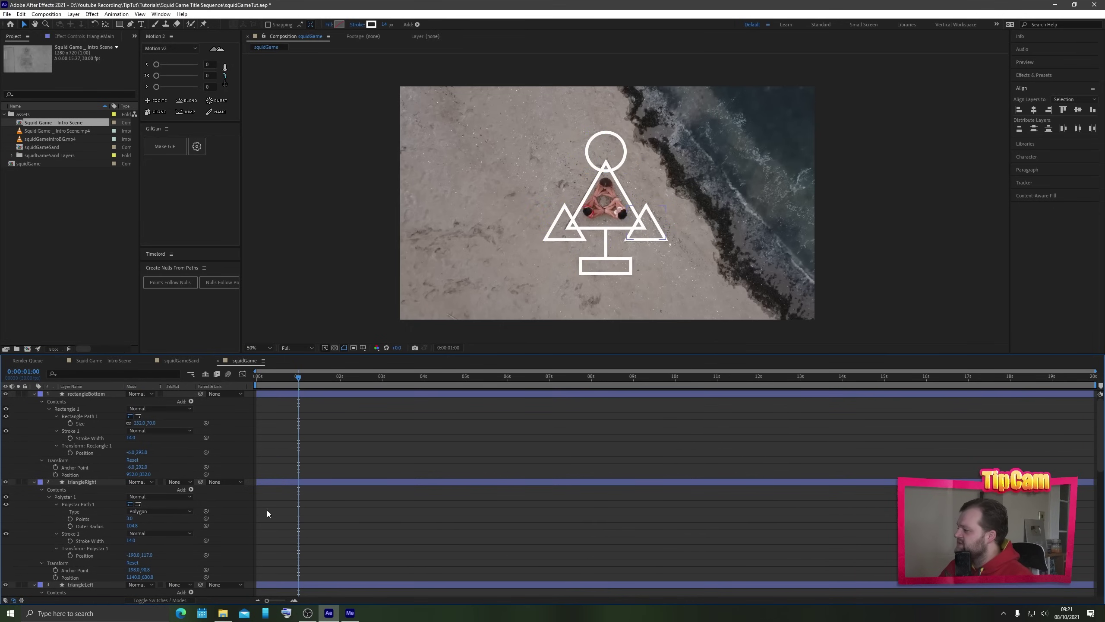
- Start keyframing the Stroke Width of all six shape layers, from rectangleBottom to triangleMain, at 1 second
left_click(70, 438)
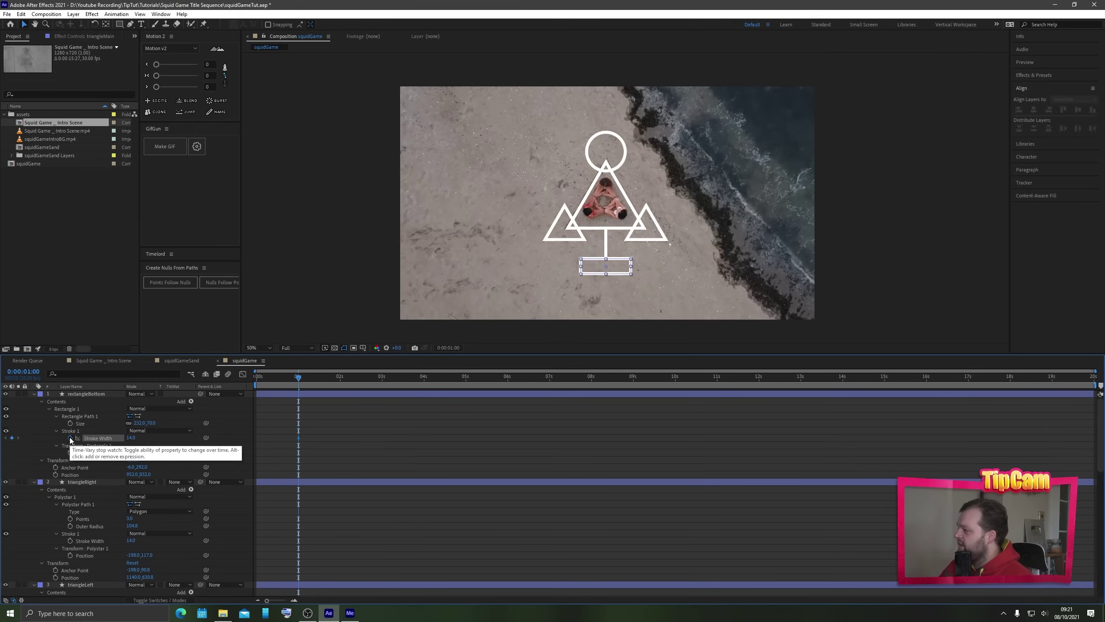
left_click(70, 540)
scroll(88, 529, "down", 2)
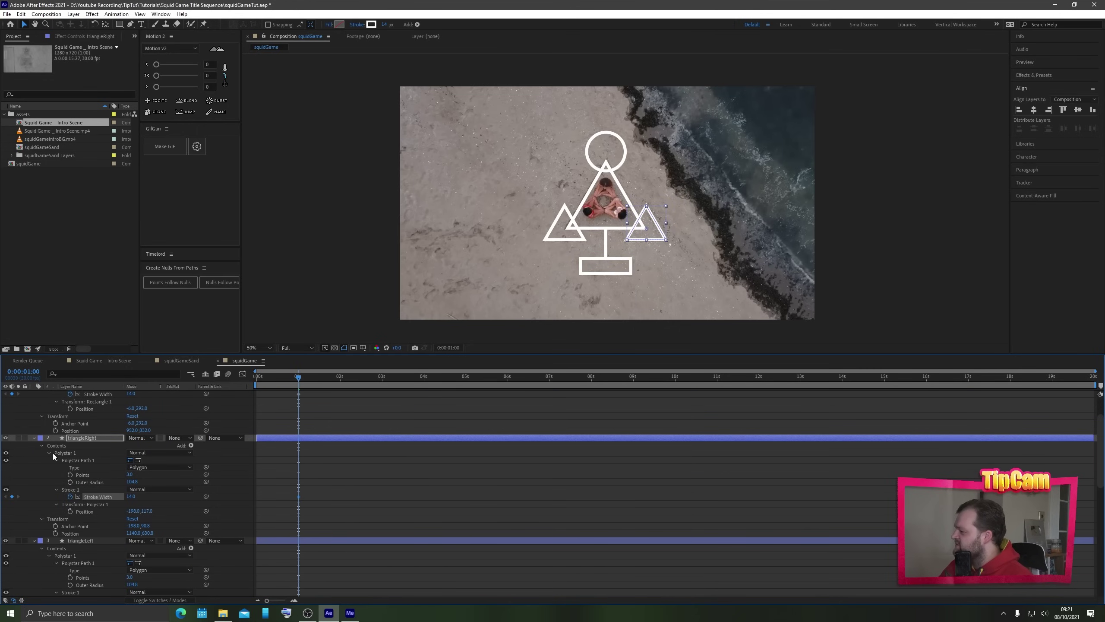
scroll(67, 469, "down", 2)
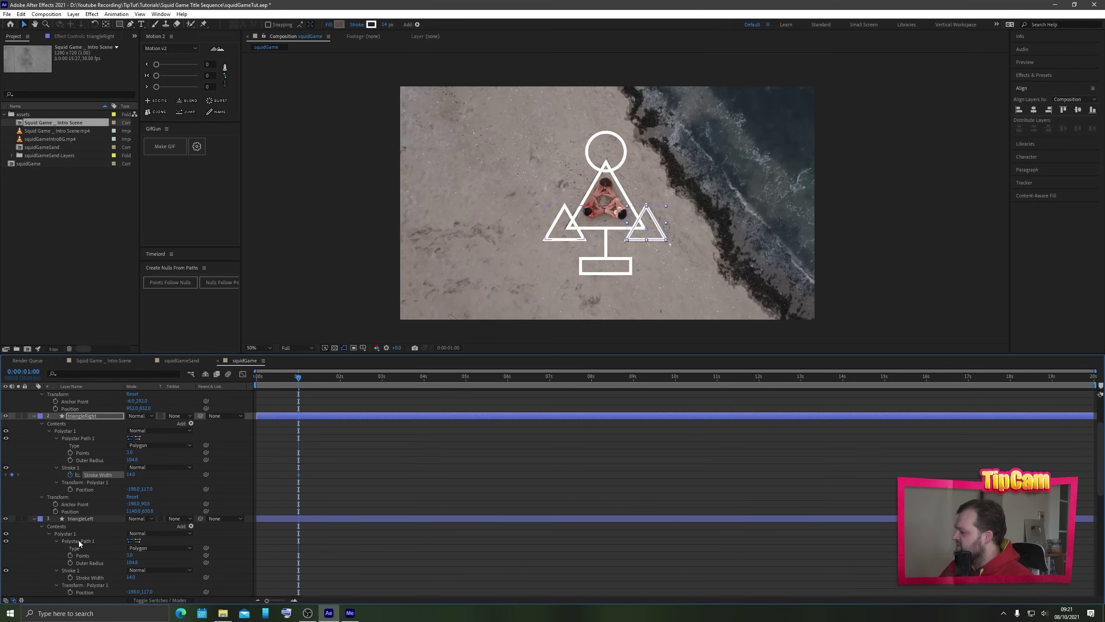
left_click(71, 555)
scroll(77, 553, "down", 4)
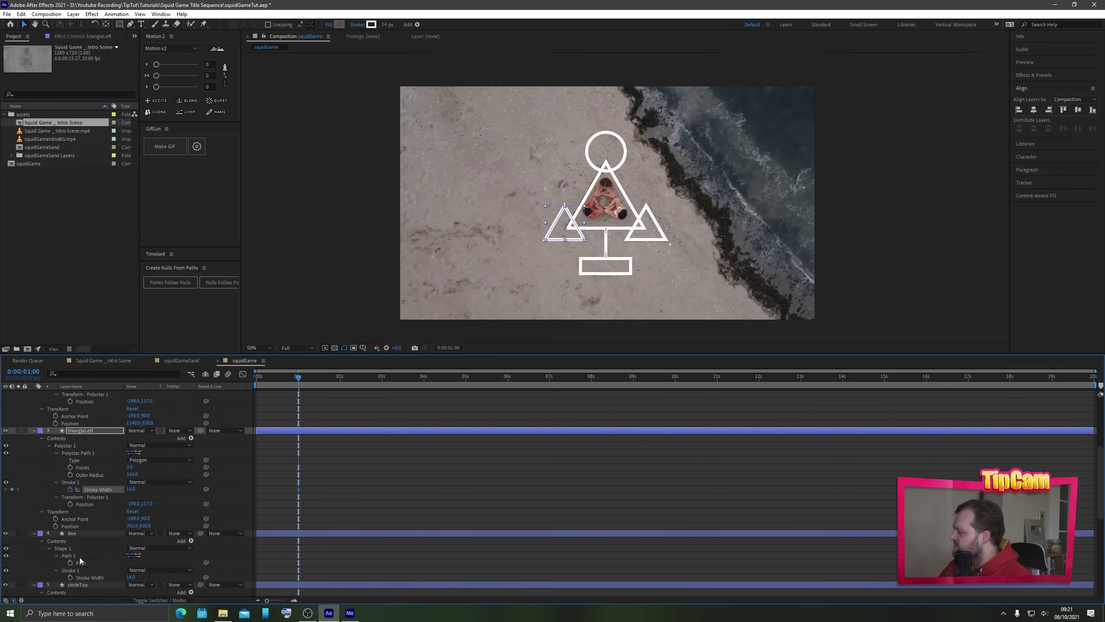
left_click(72, 556)
scroll(87, 549, "down", 4)
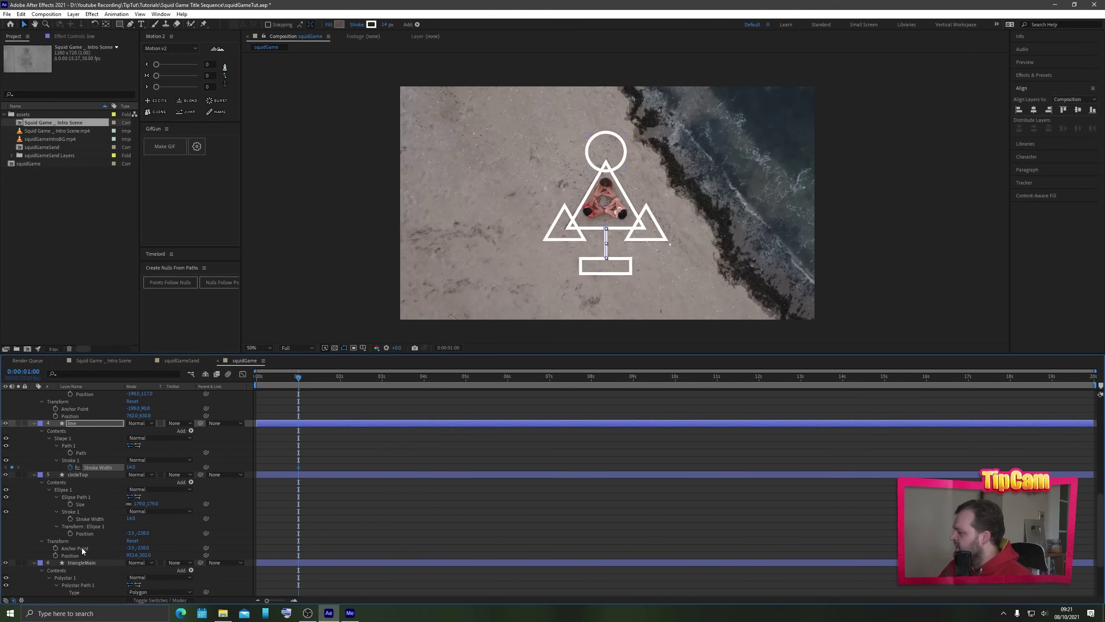
left_click(69, 519)
scroll(88, 529, "down", 4)
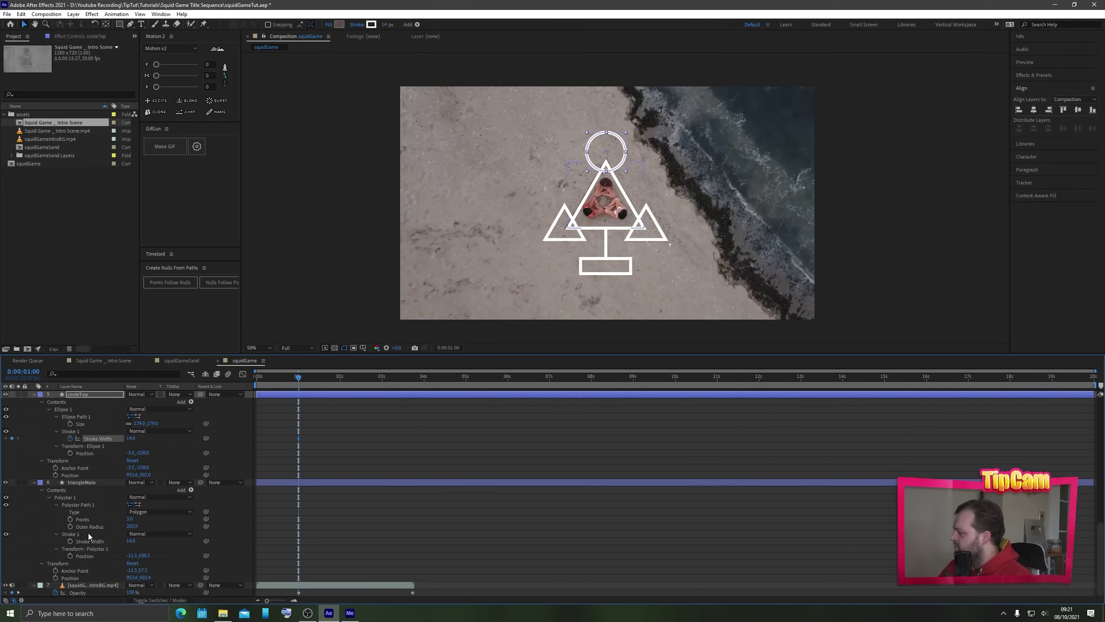
left_click(69, 541)
- Show only the keyframed properties of all six shape layers and add Stroke Width keyframes for them at 3 seconds
scroll(117, 538, "up", 8)
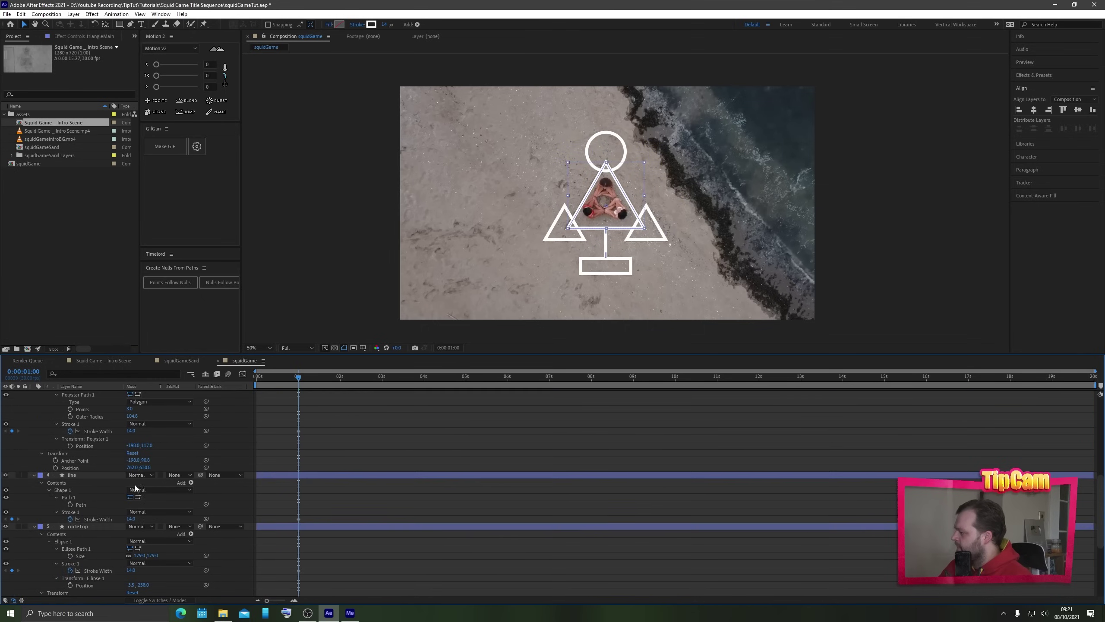
left_click(96, 394, "shift")
key("u")
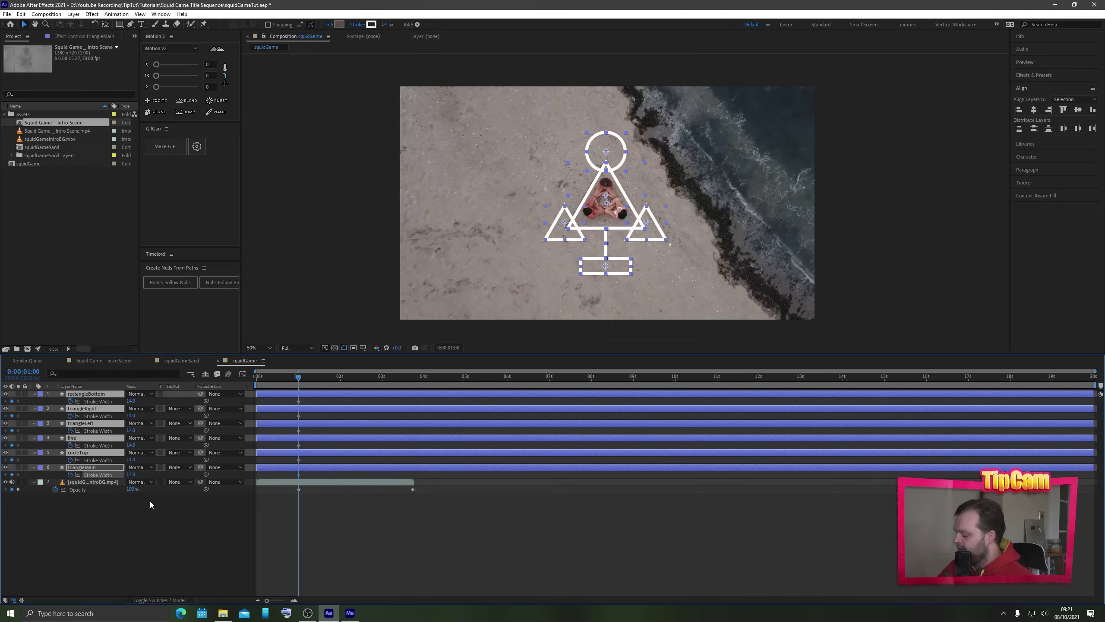
key("space")
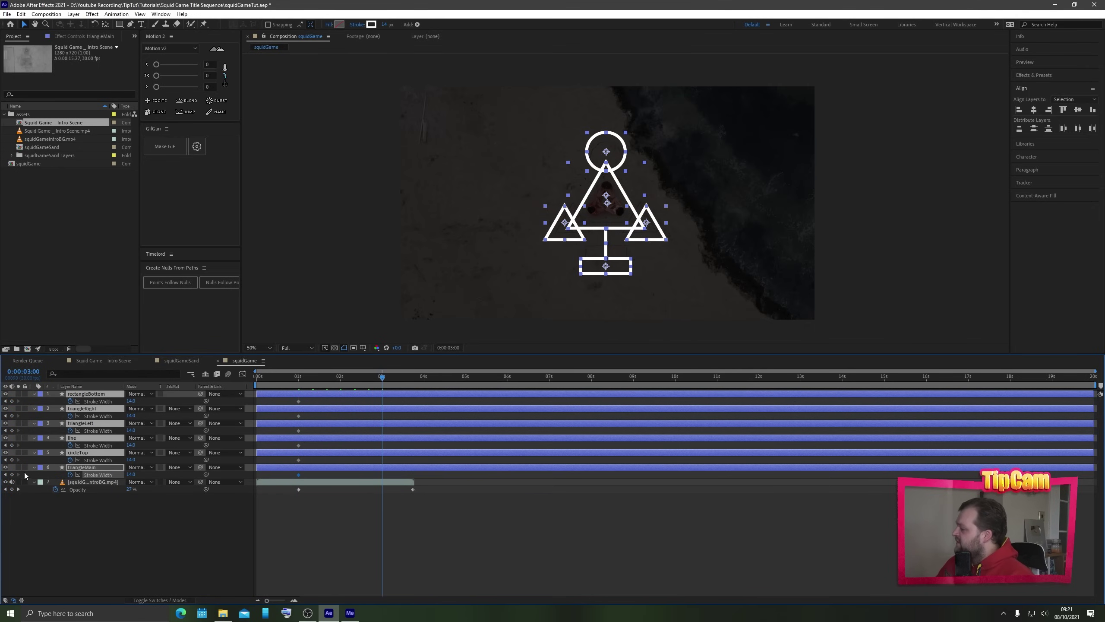
left_click(12, 475)
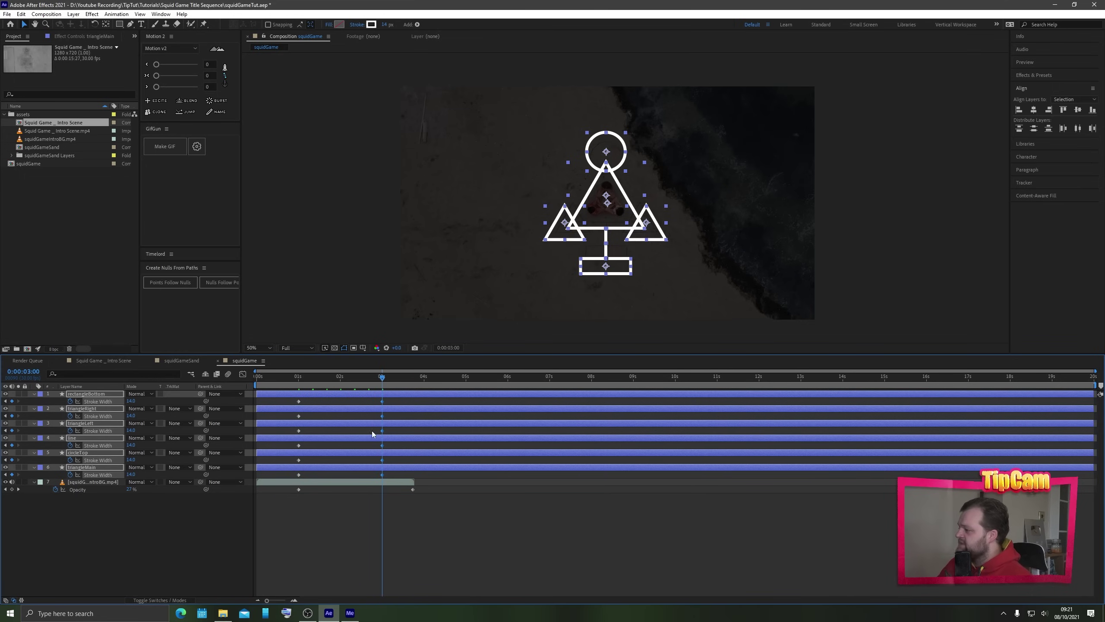
- Set the Stroke Width of triangleRight and rectangleBottom to 0 at their 1-second keyframes
left_click(6, 416)
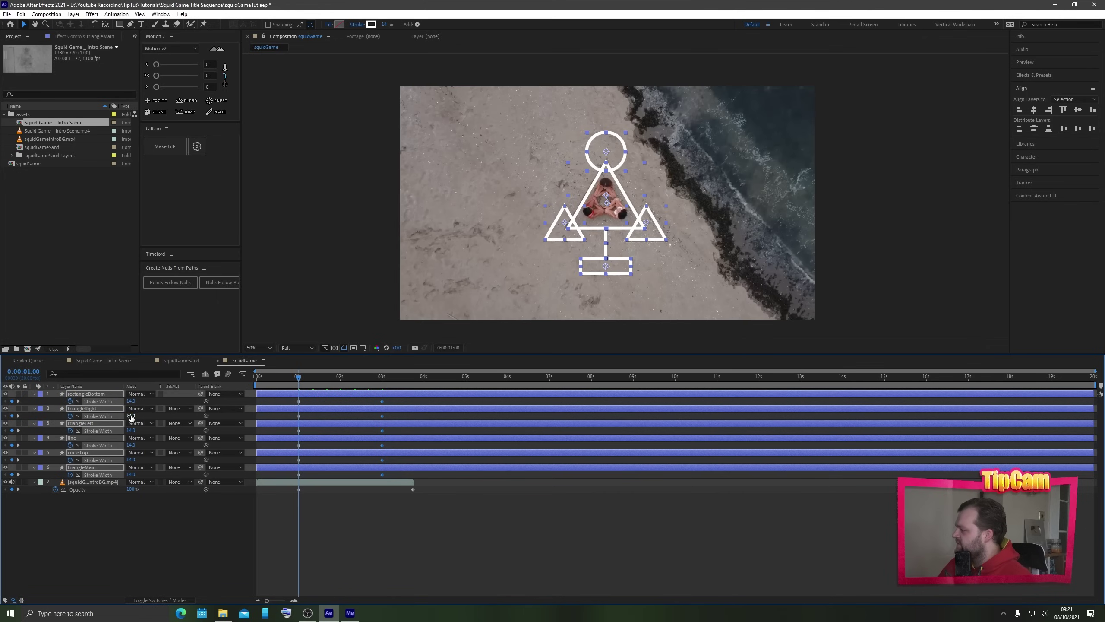
left_click(131, 416)
type("0")
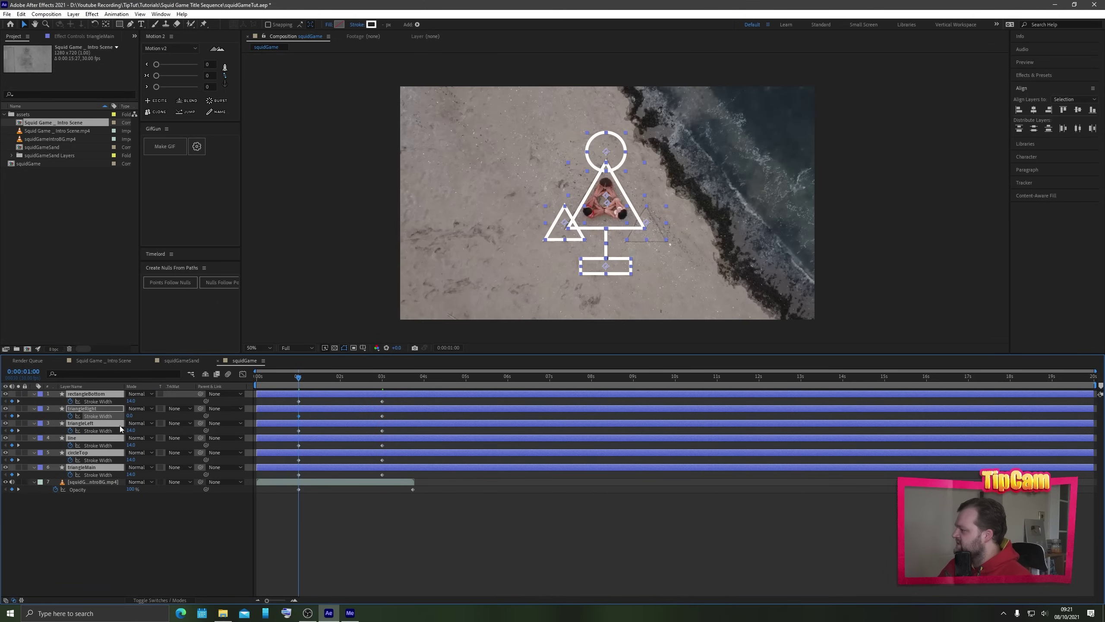
key("shift+Tab")
type("0")
key("Return")
- Set the Stroke Width of line, circleTop, triangleMain and triangleLeft to 0 at the 1-second keyframe
left_click(130, 445)
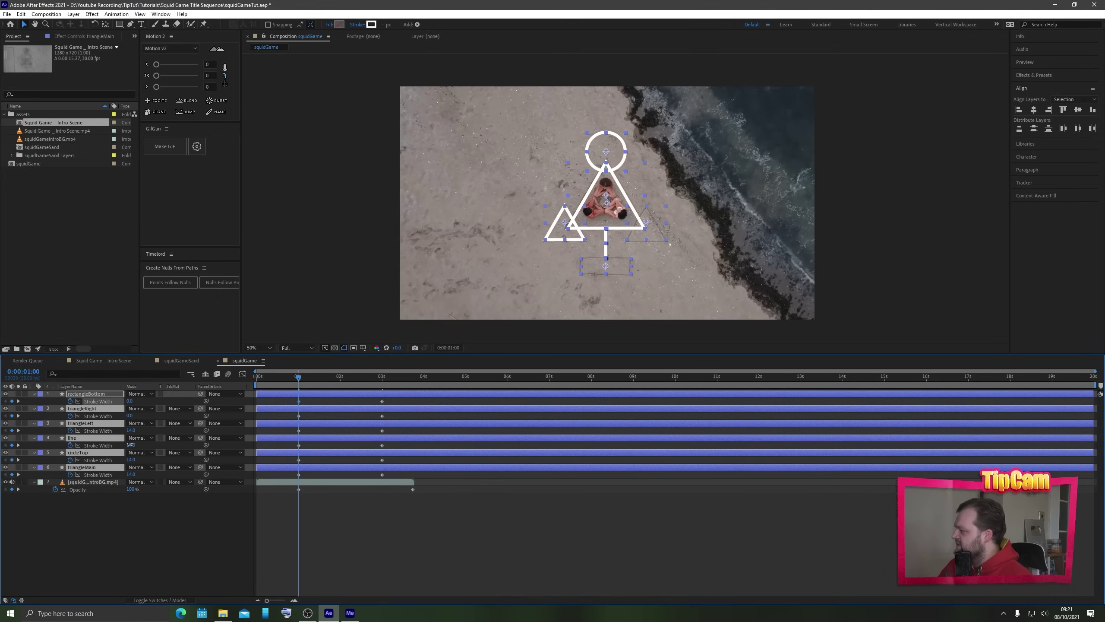
type("0")
key("Return")
left_click(133, 460)
type("0")
key("Return")
left_click(131, 475)
type("0")
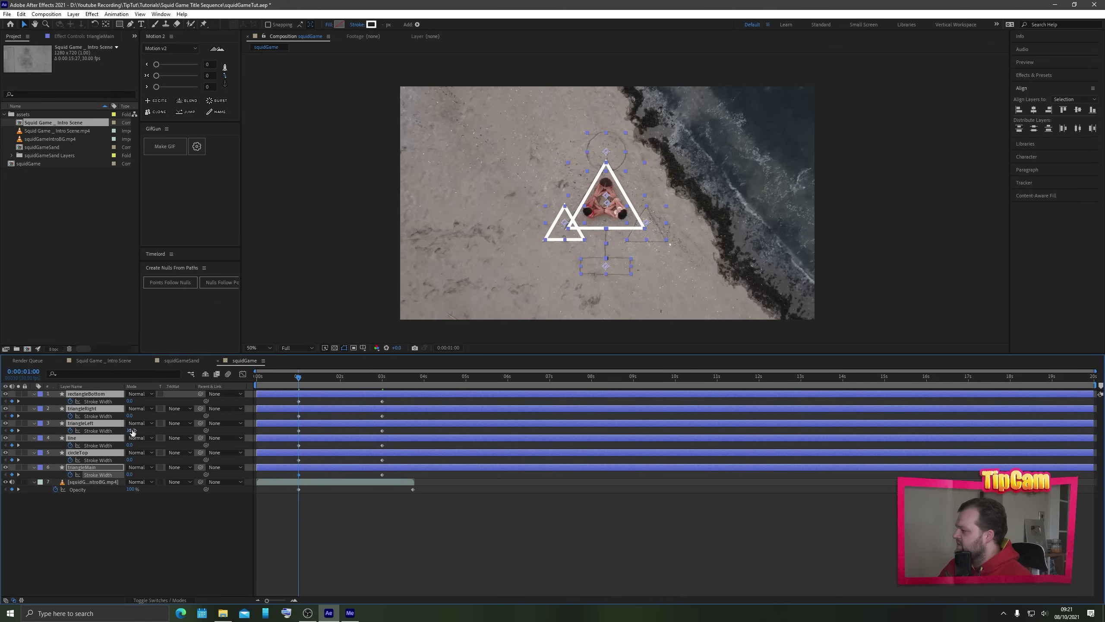
key("Return")
left_click(131, 431)
type("0")
key("Return")
- Deselect the layers, scrub through the stroke animation to check it, and return to the 1-second keyframe
left_click(193, 525)
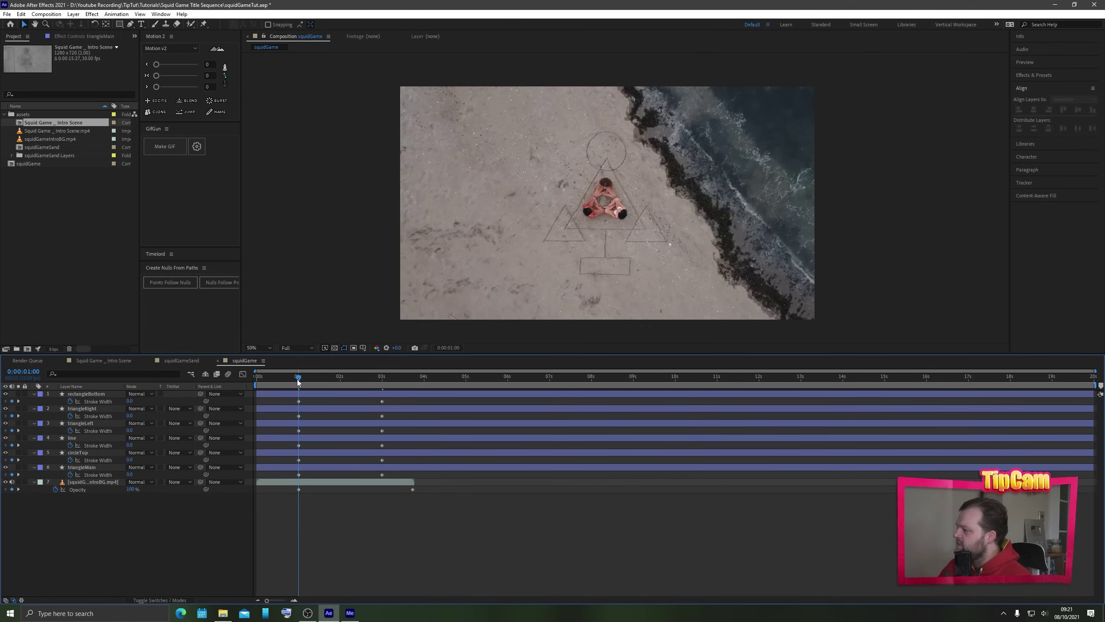
mouse_move(298, 377)
left_mouse_down()
mouse_move(382, 397)
mouse_move(264, 416)
mouse_move(292, 416)
left_mouse_up()
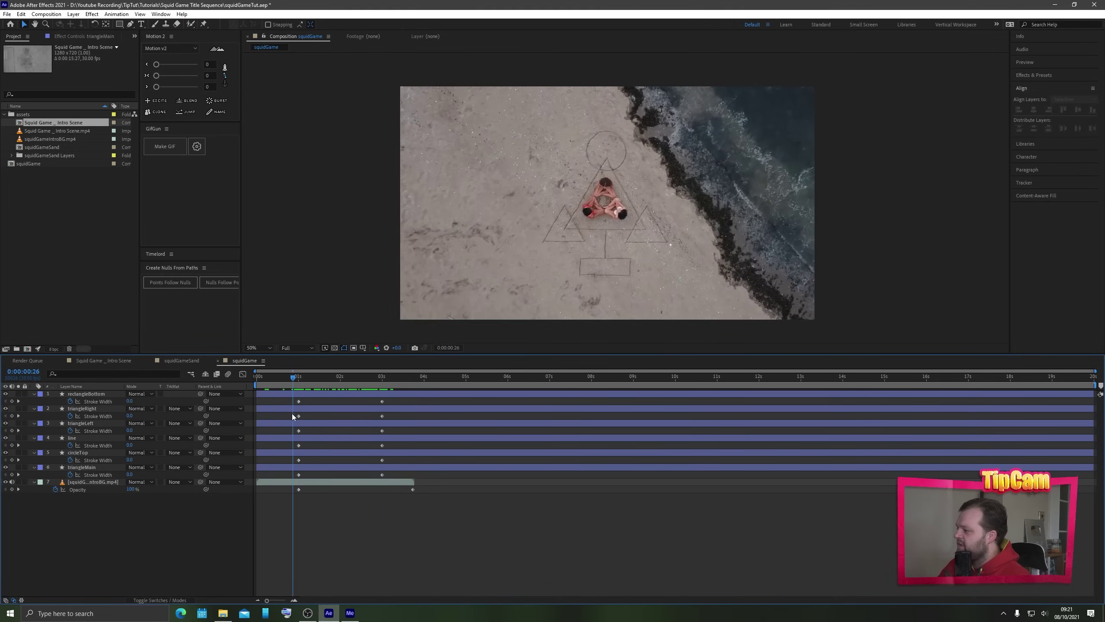
left_click(18, 461)
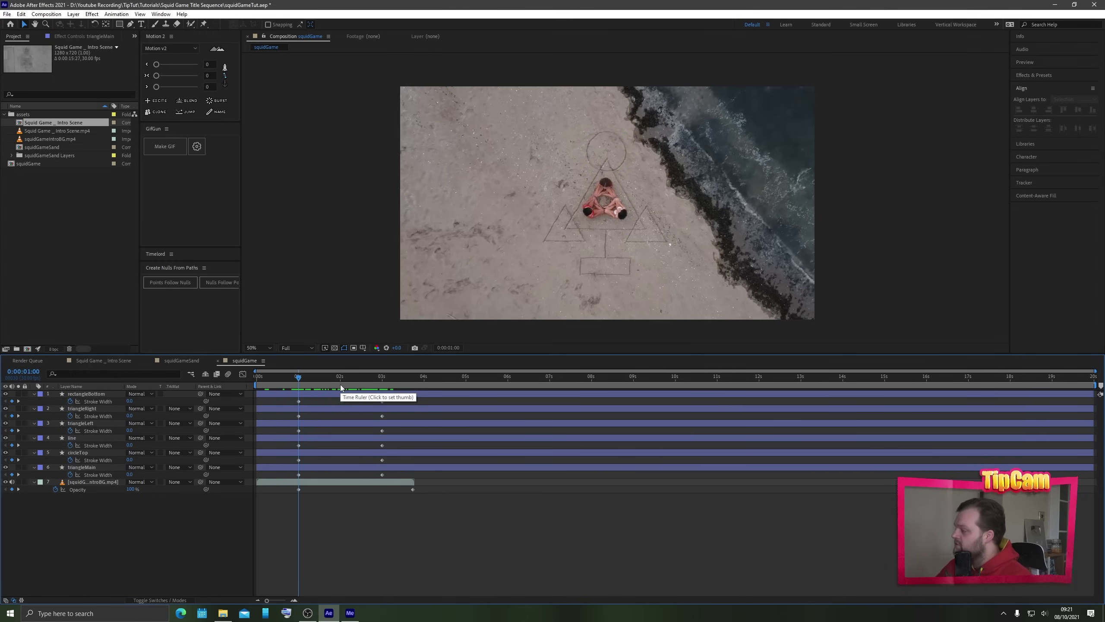
- Add an adjustment layer above the shape layers and rename it as burnBlur
key("ctrl+alt+y")
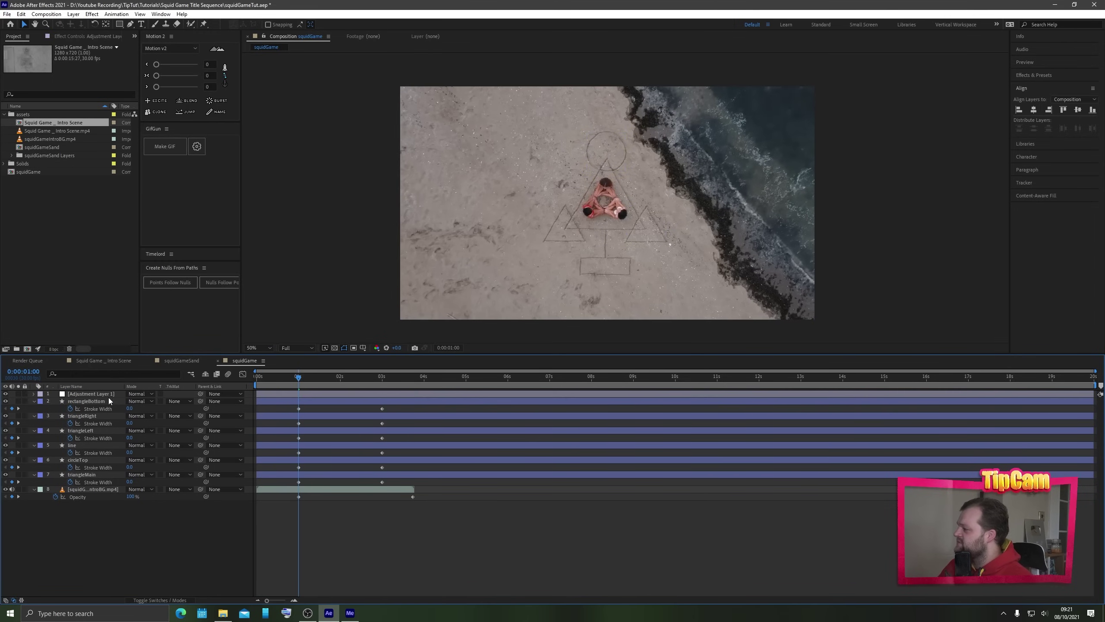
left_click(106, 393)
key("Return")
type("bur")
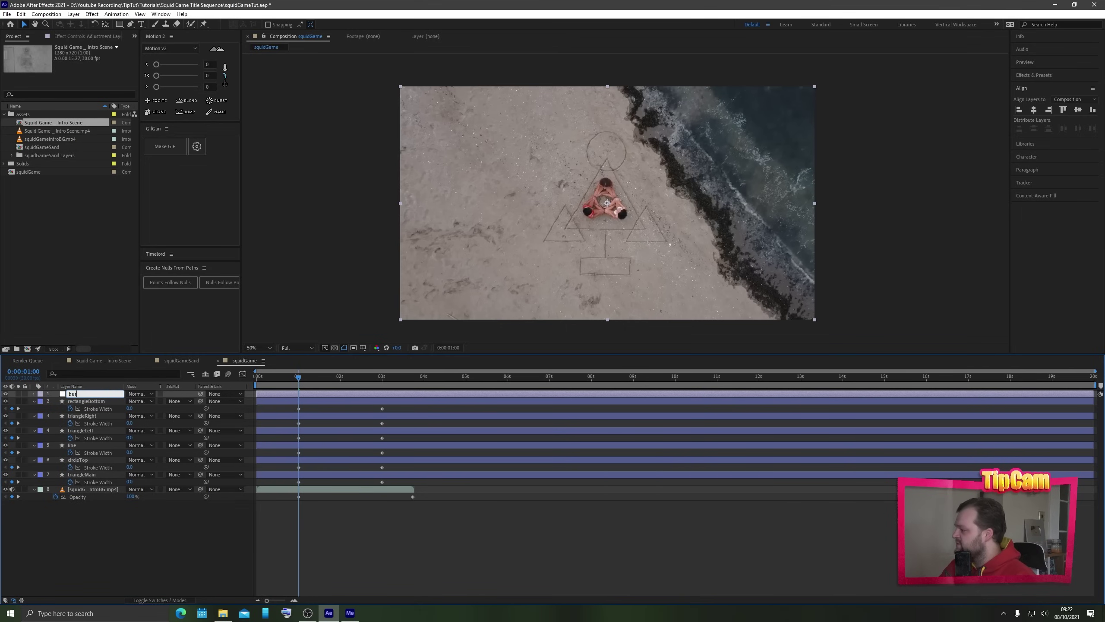
type("nBlur")
key("Return")
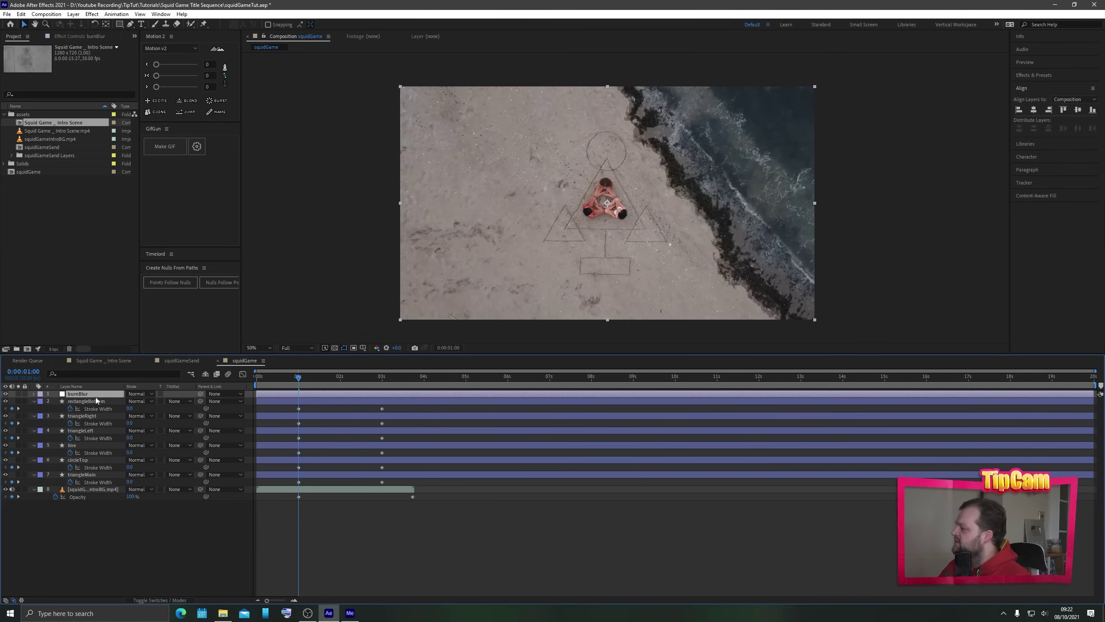
- Find the Gaussian Blur effect and apply it to the burnBlur adjustment layer
left_click(1036, 75)
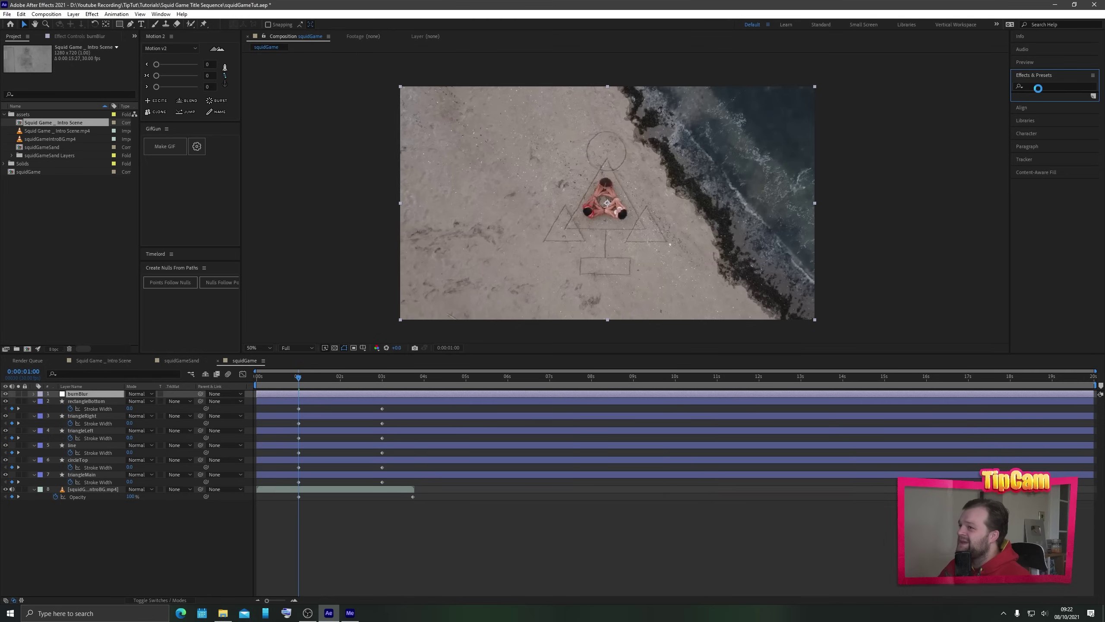
left_click(1038, 87)
type("gauss")
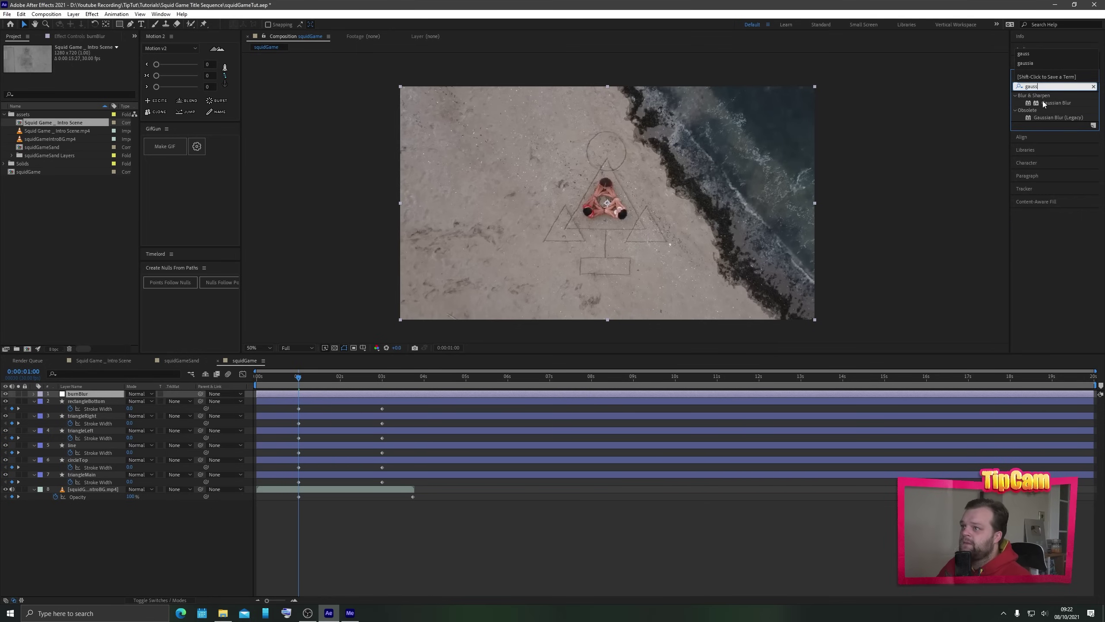
left_click_drag(1044, 104, 382, 399)
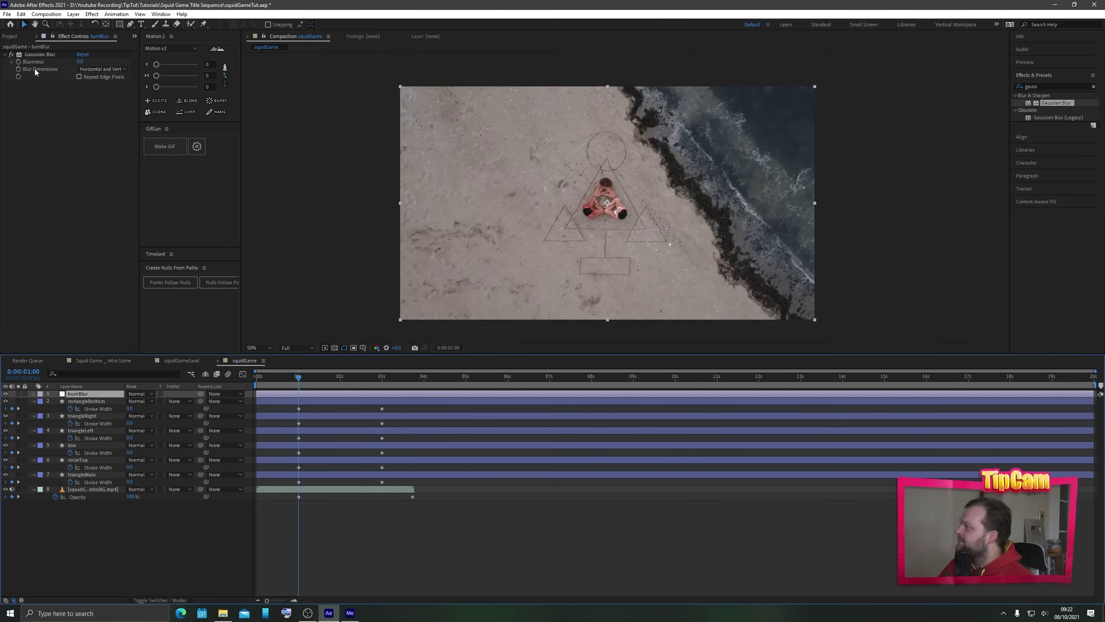
- Keyframe the Gaussian Blur's Blurriness on burnBlur from 30 at 1 second to 0 at 3 seconds
left_click(24, 55)
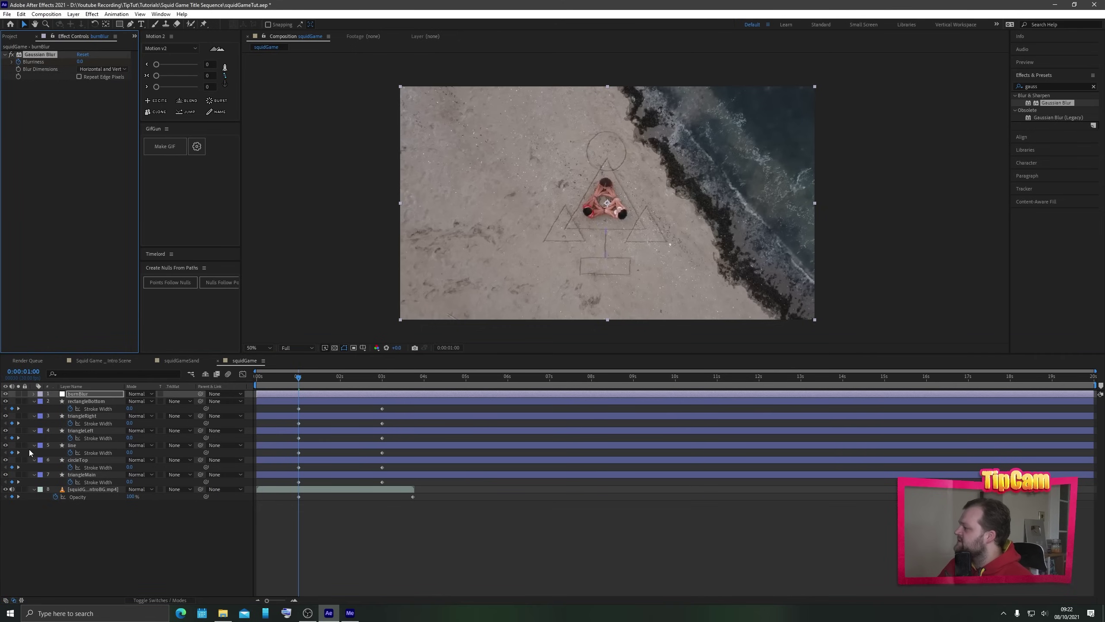
left_click(18, 409)
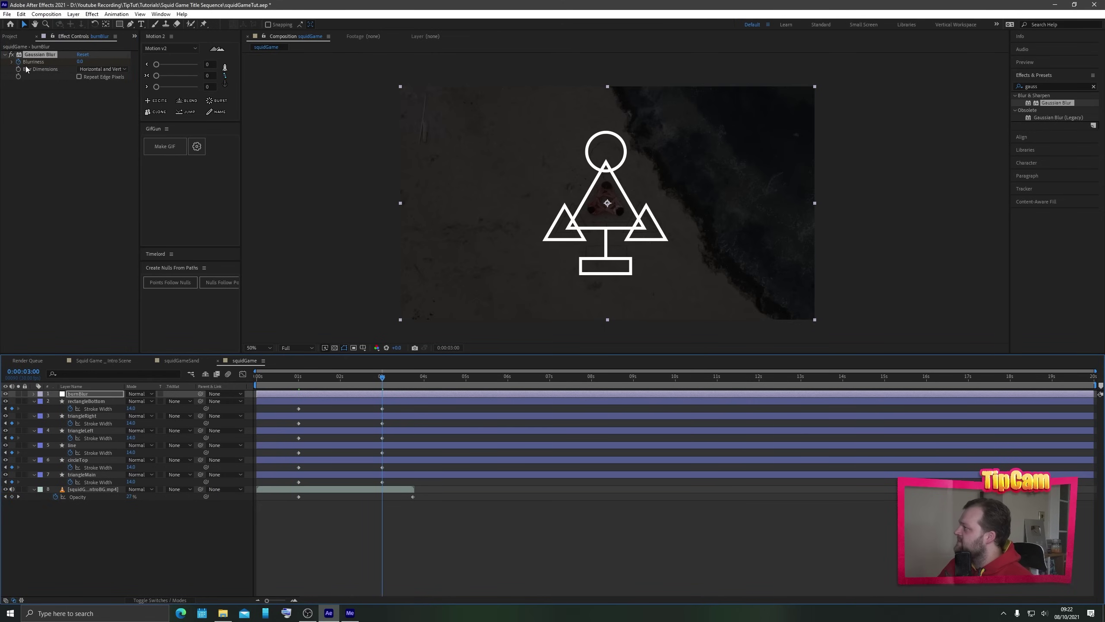
key("u")
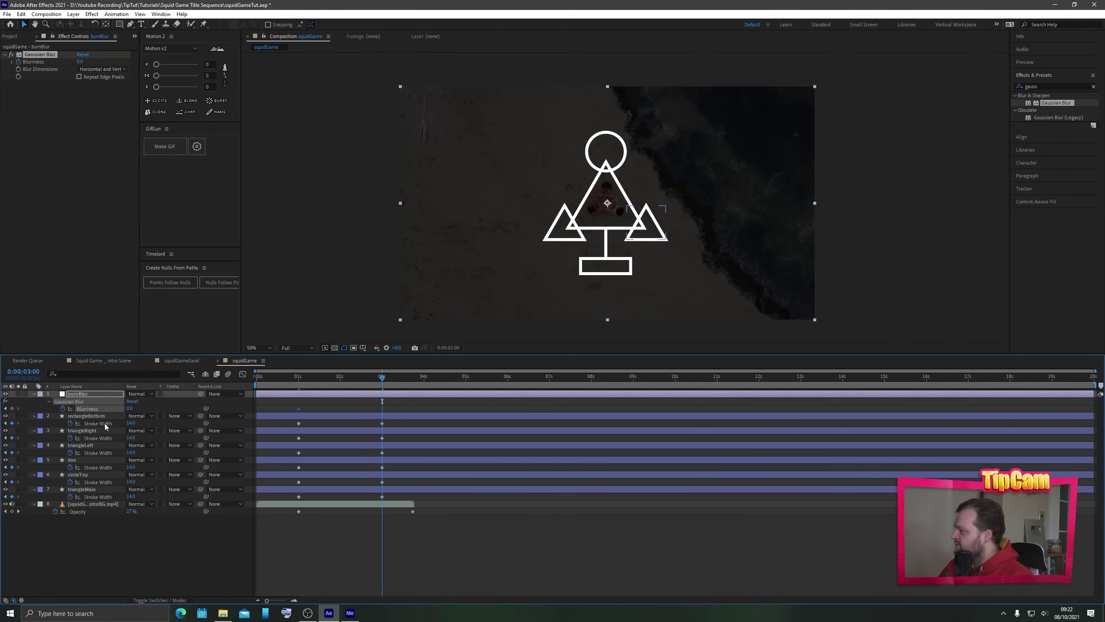
left_click(12, 408)
left_click(5, 409)
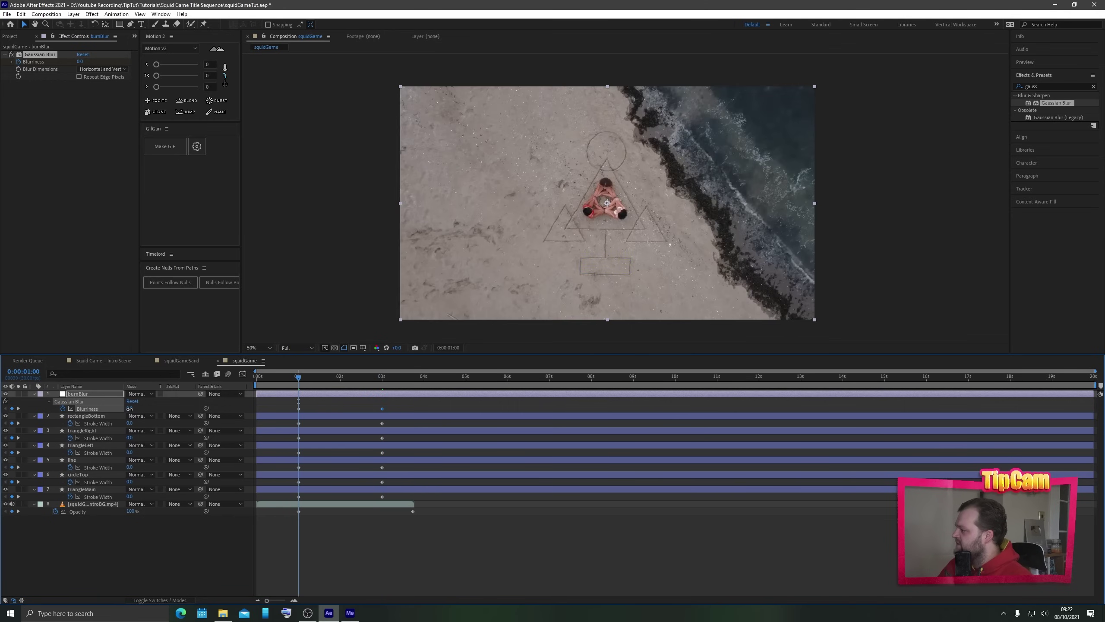
left_click(130, 408)
type("30")
key("Return")
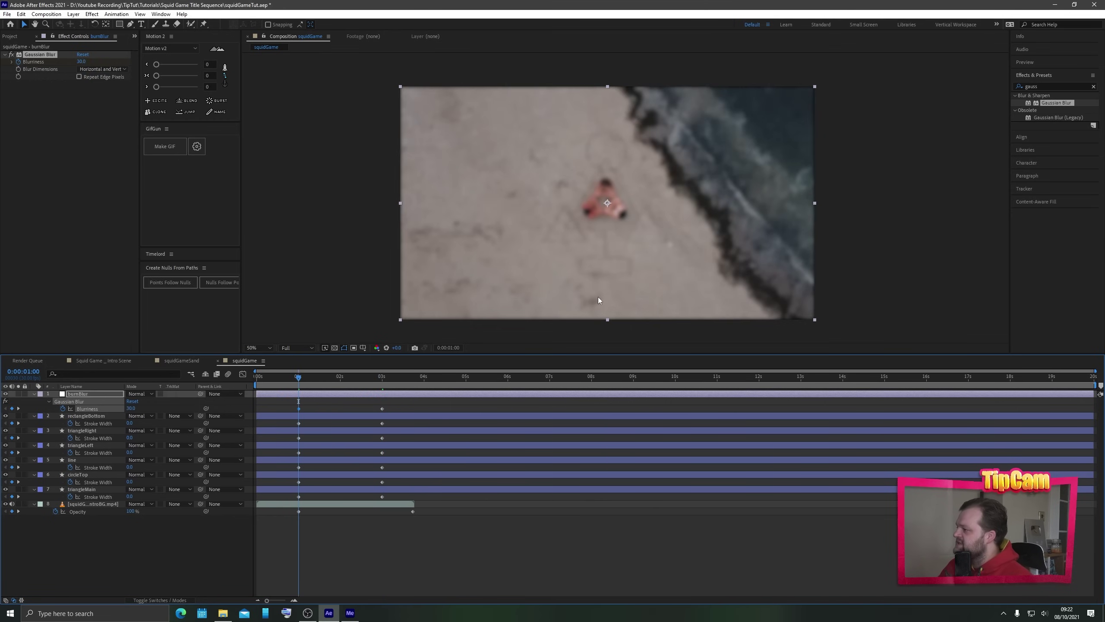
- Play back the blur and stroke animation to check it, and return to the 1-second keyframe
key("space")
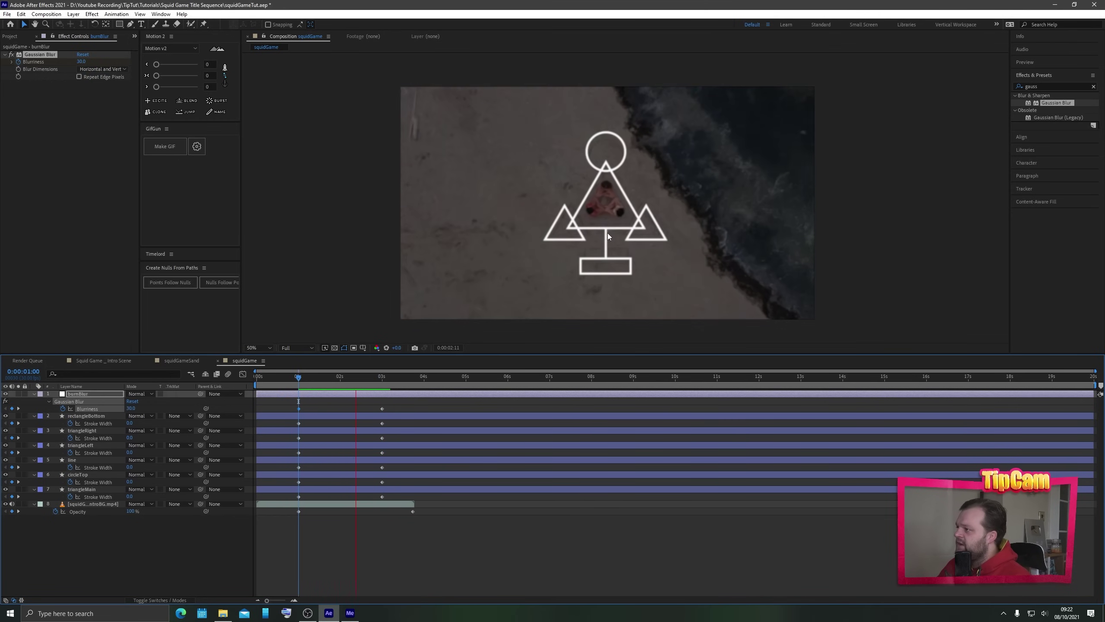
key("space")
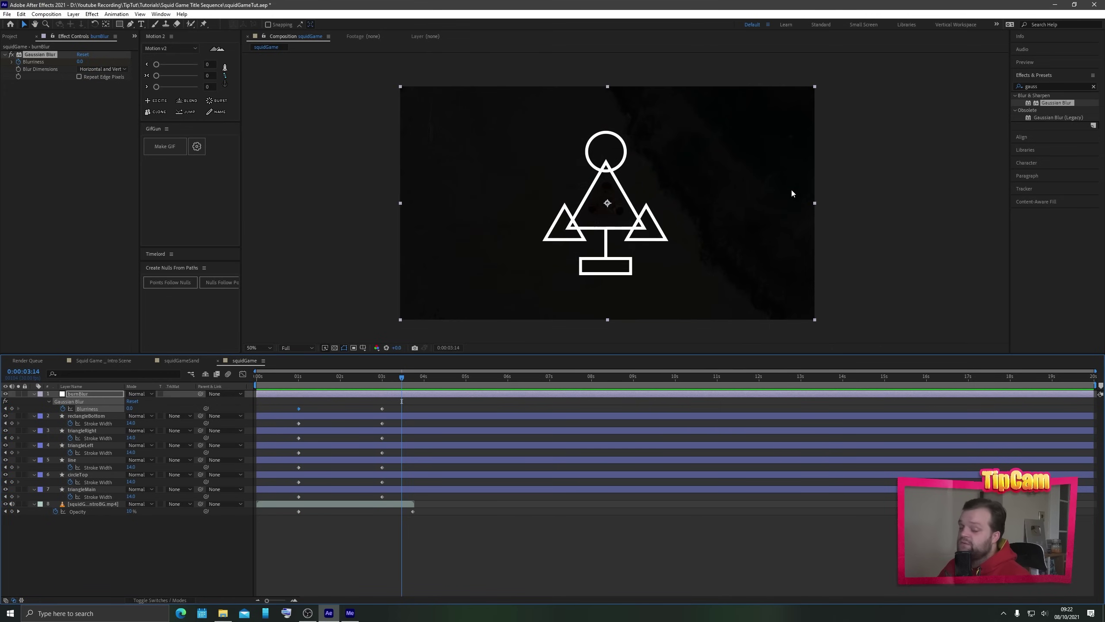
left_click(294, 382)
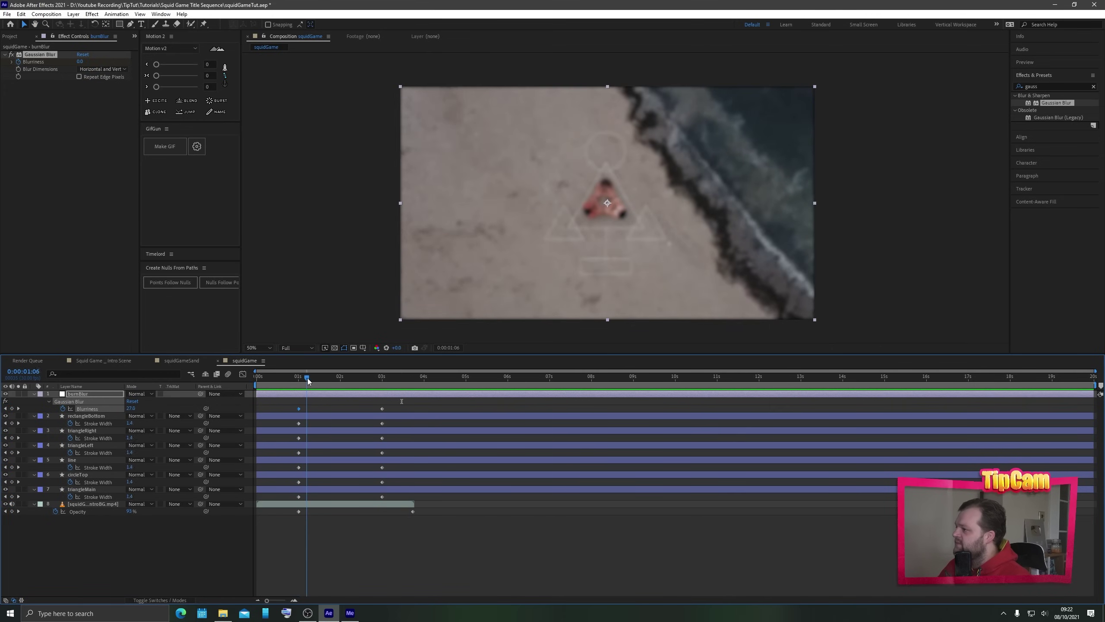
left_click(18, 423)
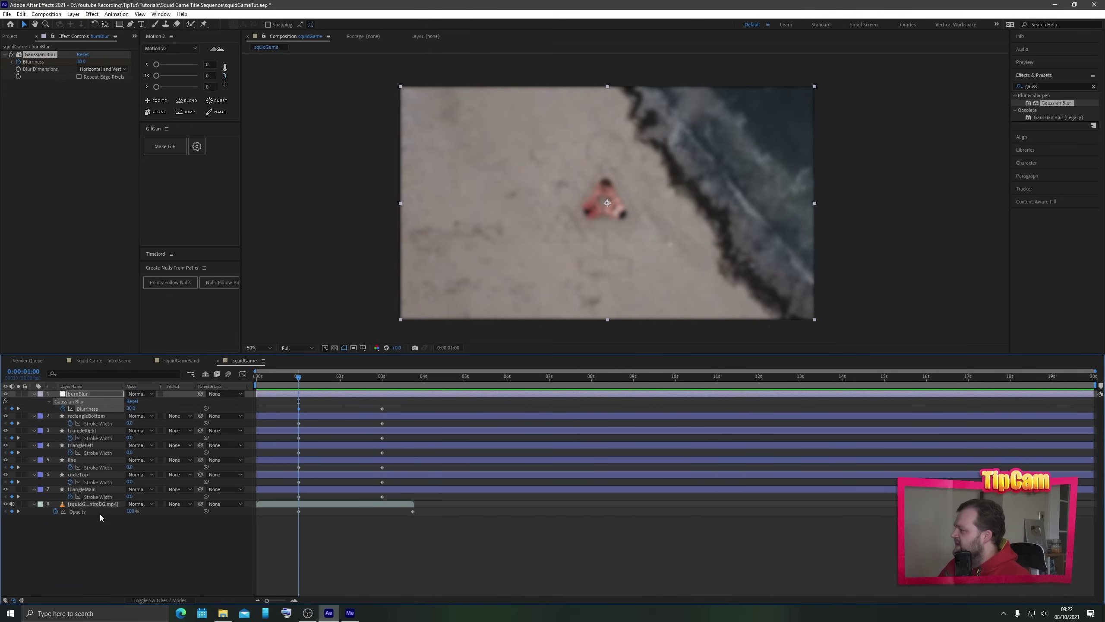
- Find the CC Burn Film effect and apply it to the burnBlur adjustment layer
left_click(100, 518)
left_click(75, 394)
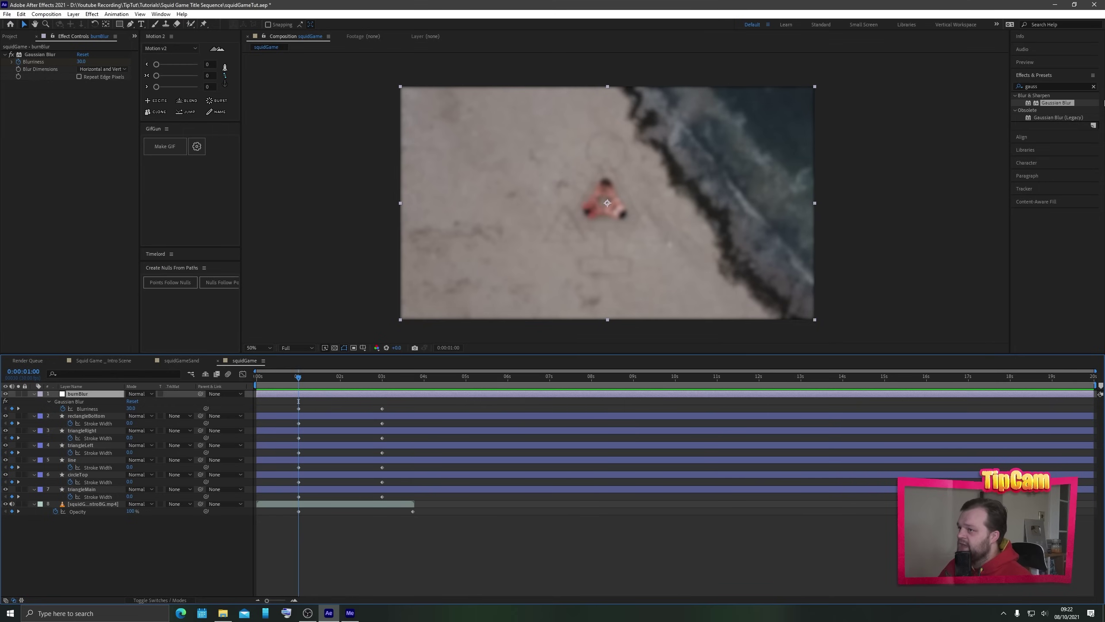
left_click(1036, 85)
type("cc")
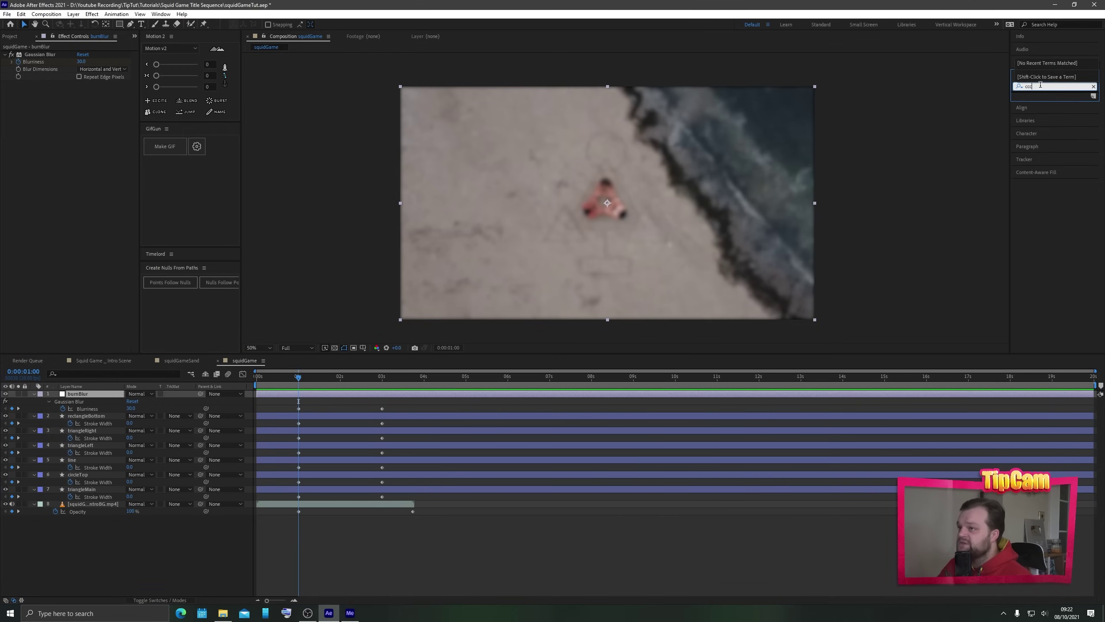
type(" bu")
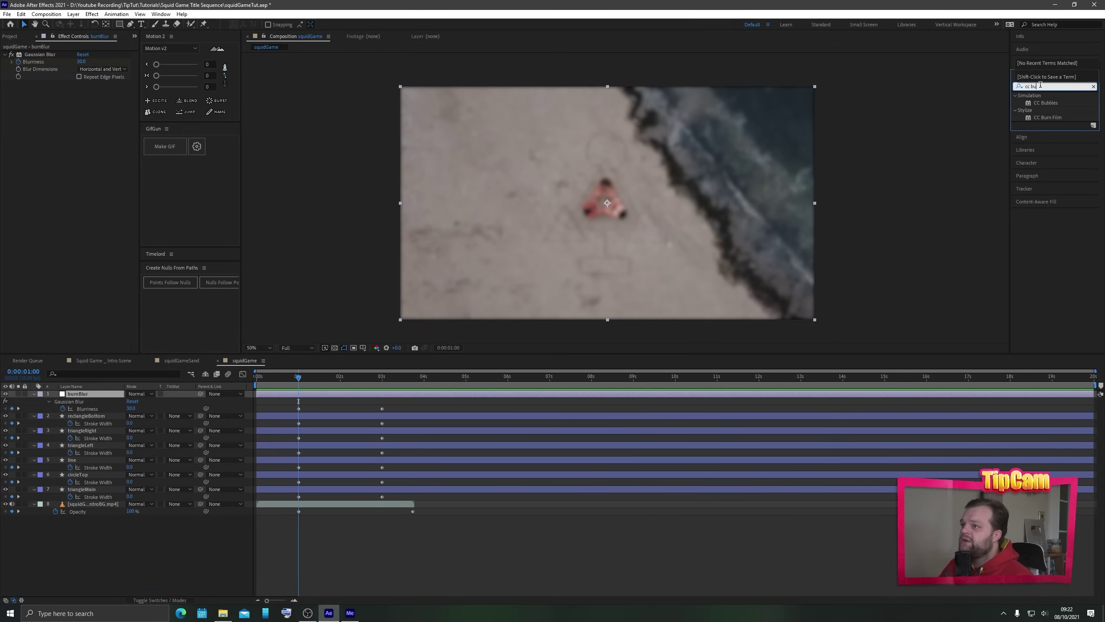
left_click_drag(1044, 117, 556, 396)
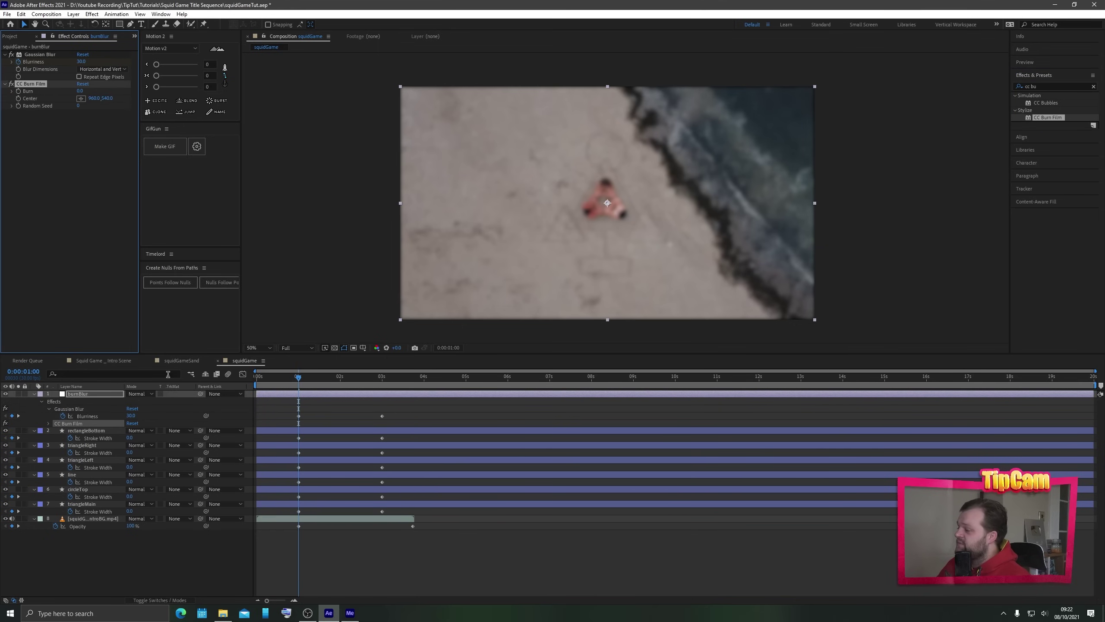
- Pre-compose the burnBlur layer and the six shape layers into a new composition named squidLines
left_click(84, 504, "shift")
right_click(75, 390)
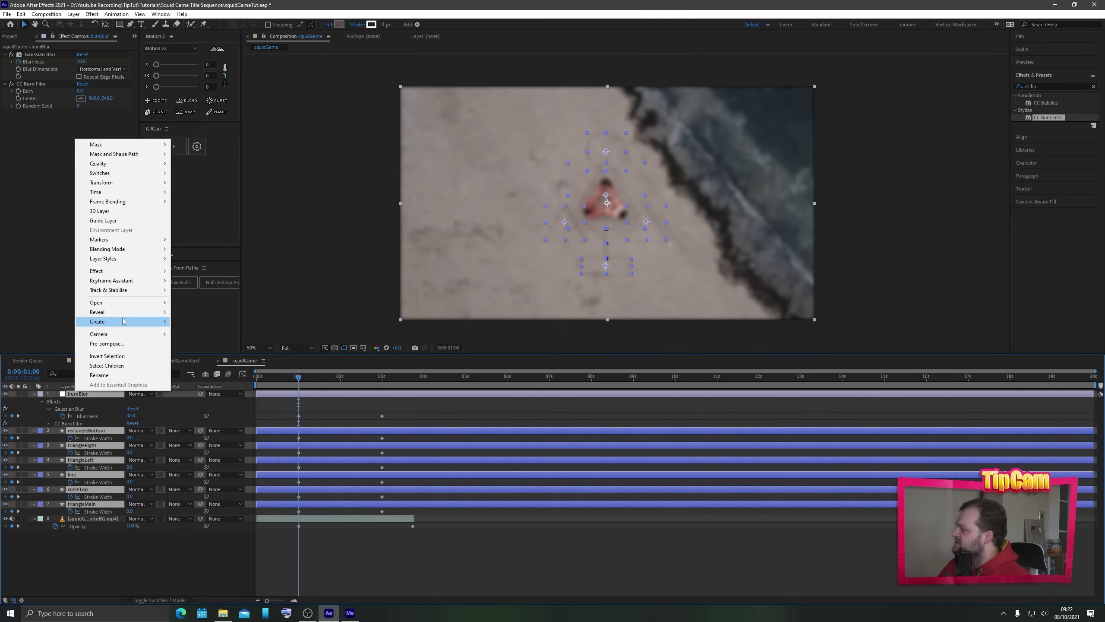
left_click(107, 344)
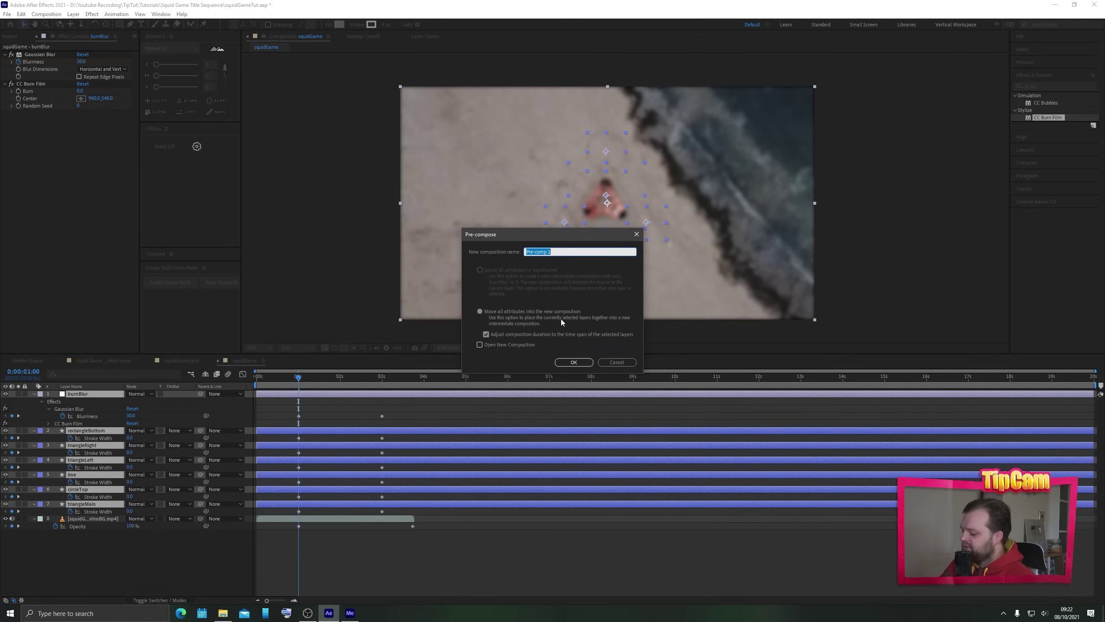
type("squidLines")
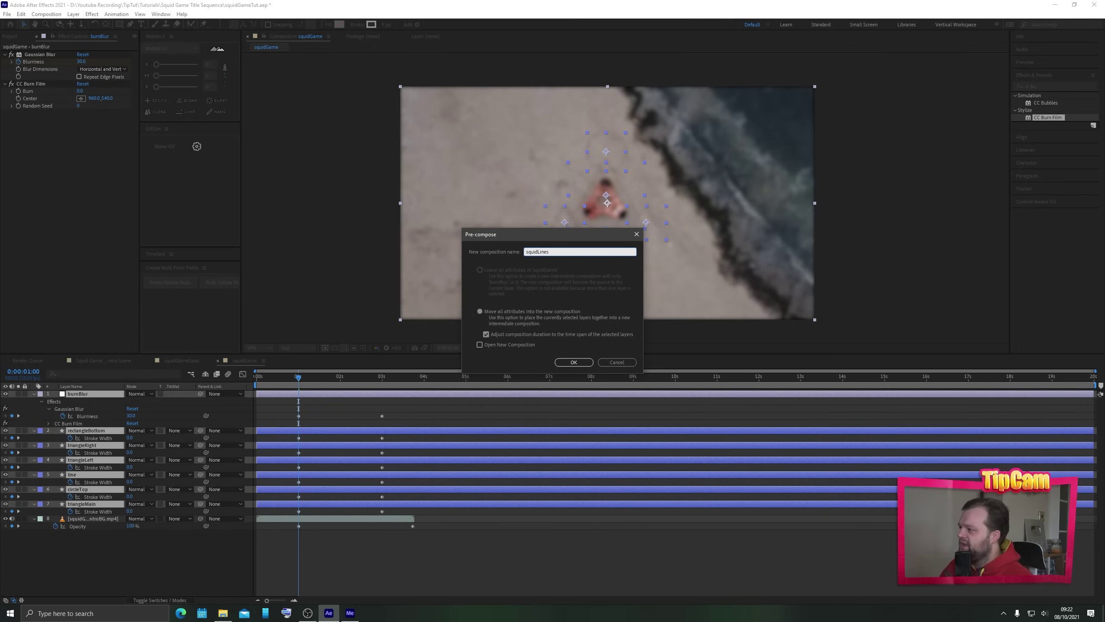
key("Return")
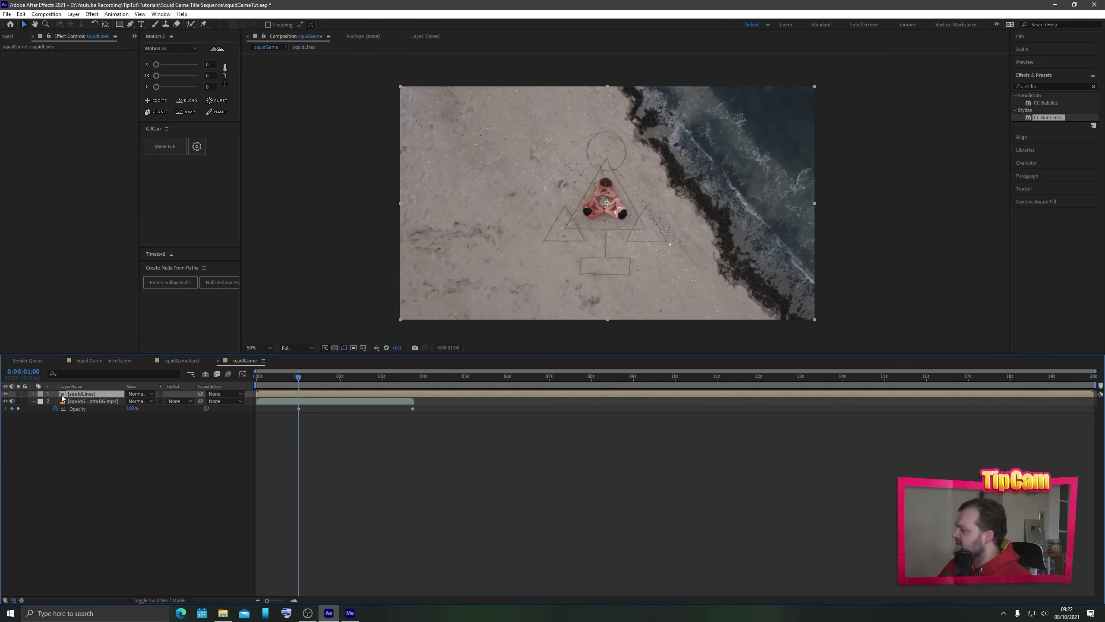
- Open the squidLines composition and set CC Burn Film's Burn on burnBlur to 50 to preview the burn over the visible lines
double_click(63, 394)
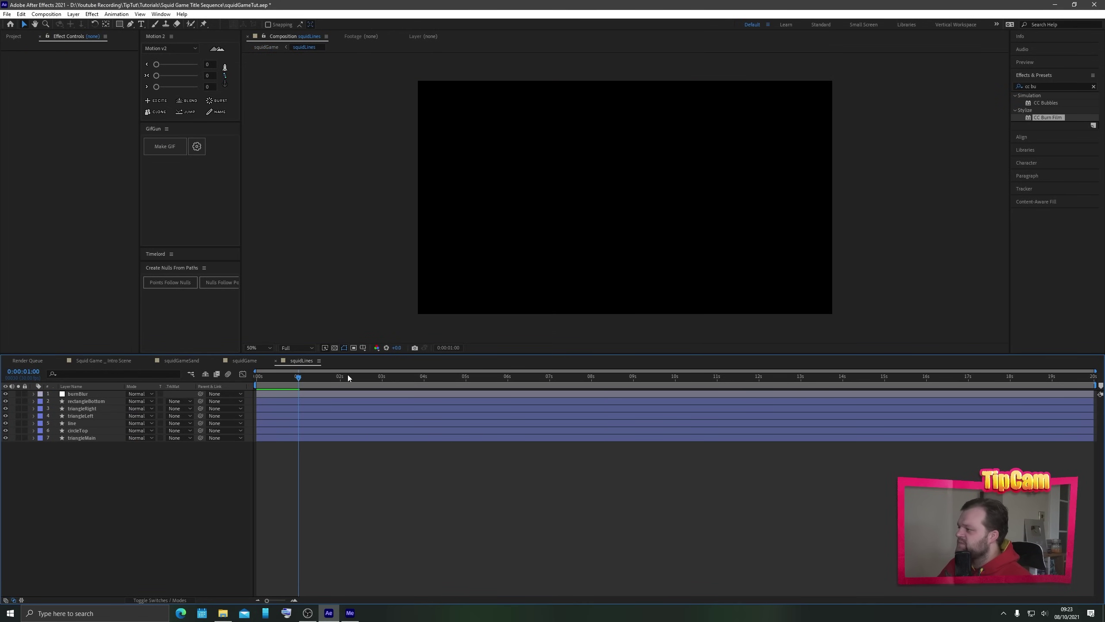
left_click(94, 394)
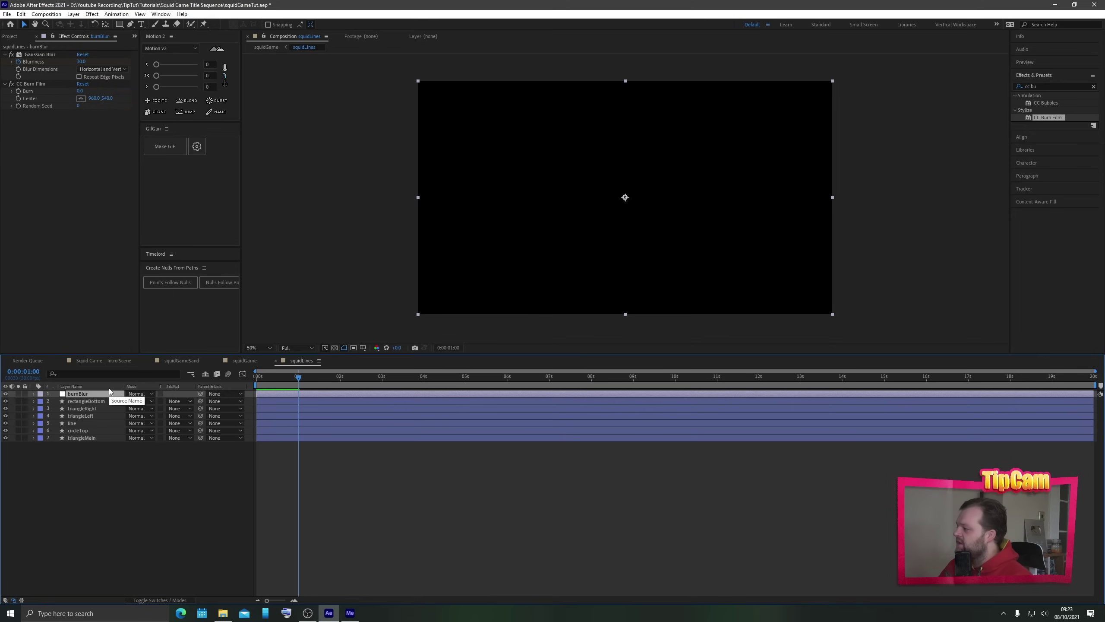
key("u")
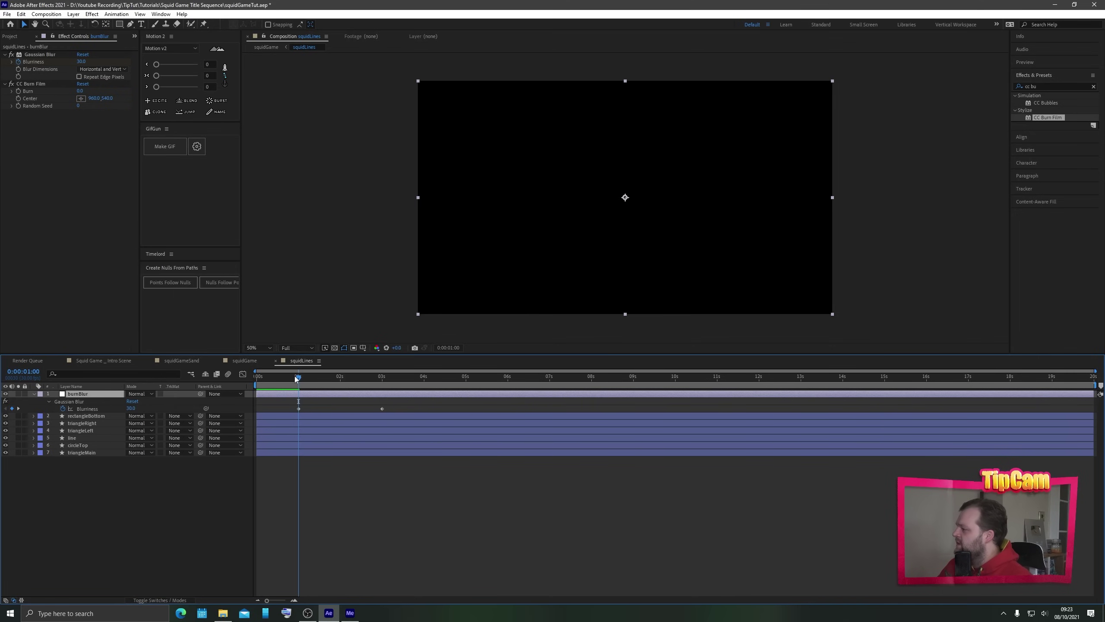
left_click_drag(298, 378, 347, 386)
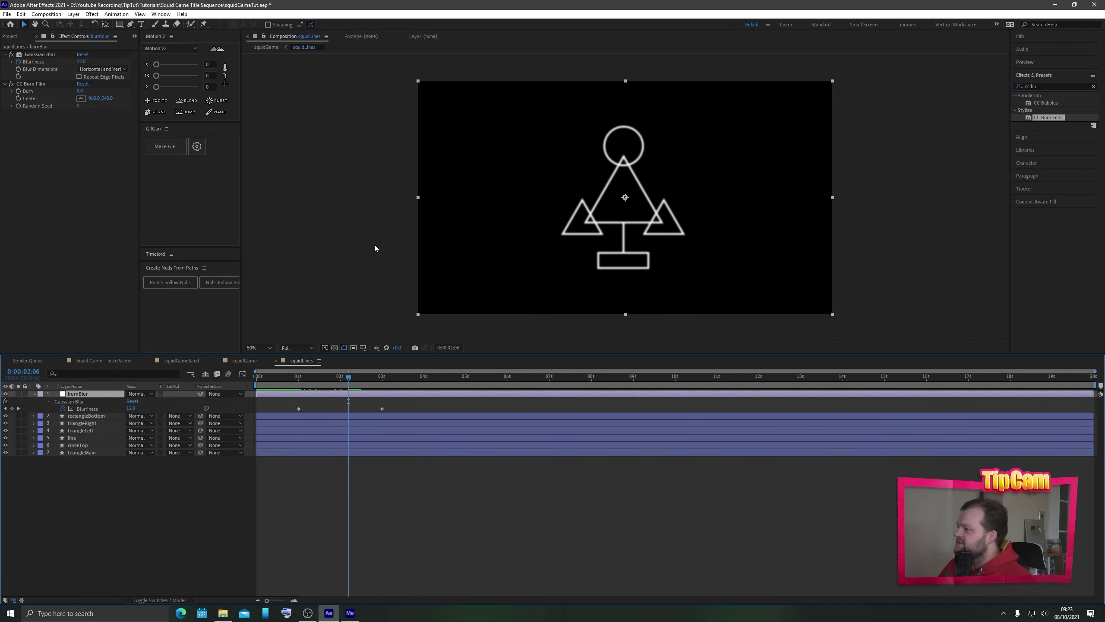
left_click(80, 91)
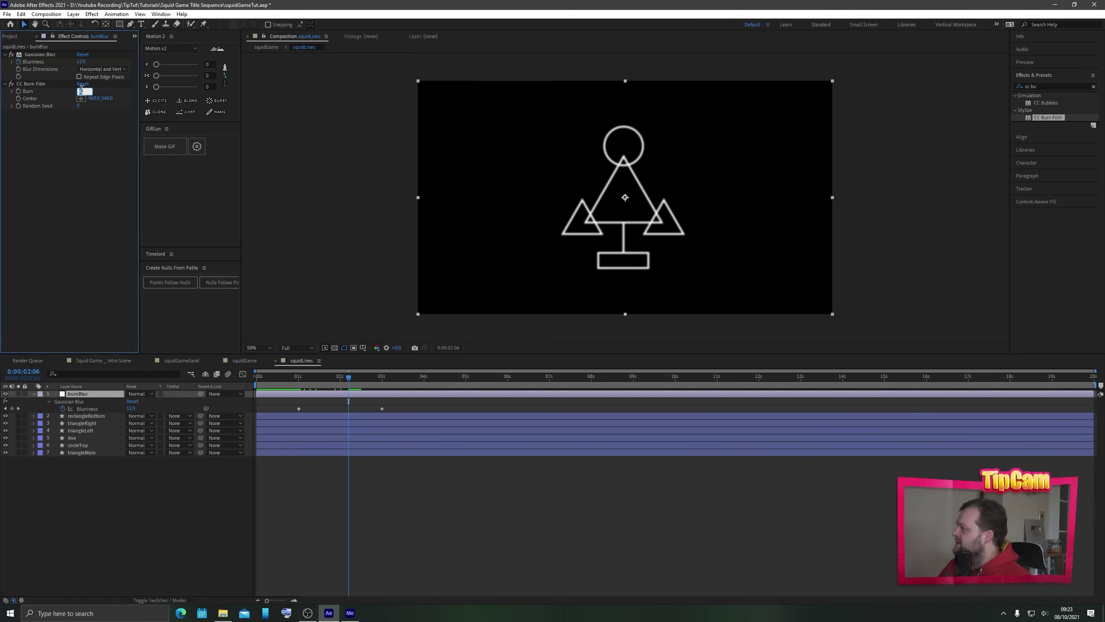
type("50")
key("Return")
key("slash")
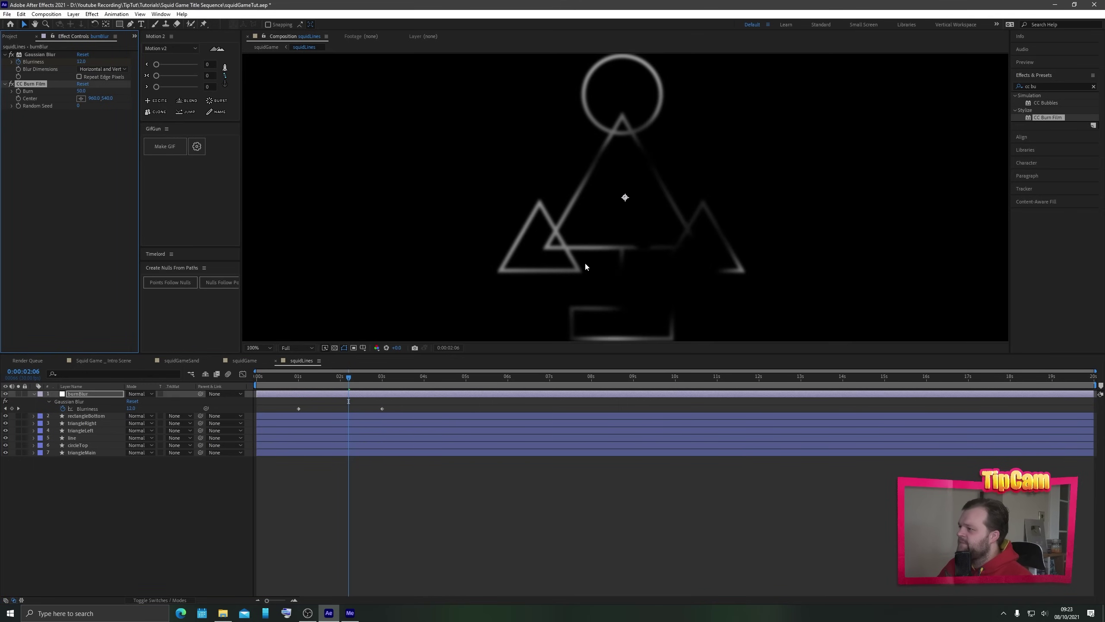
key("comma")
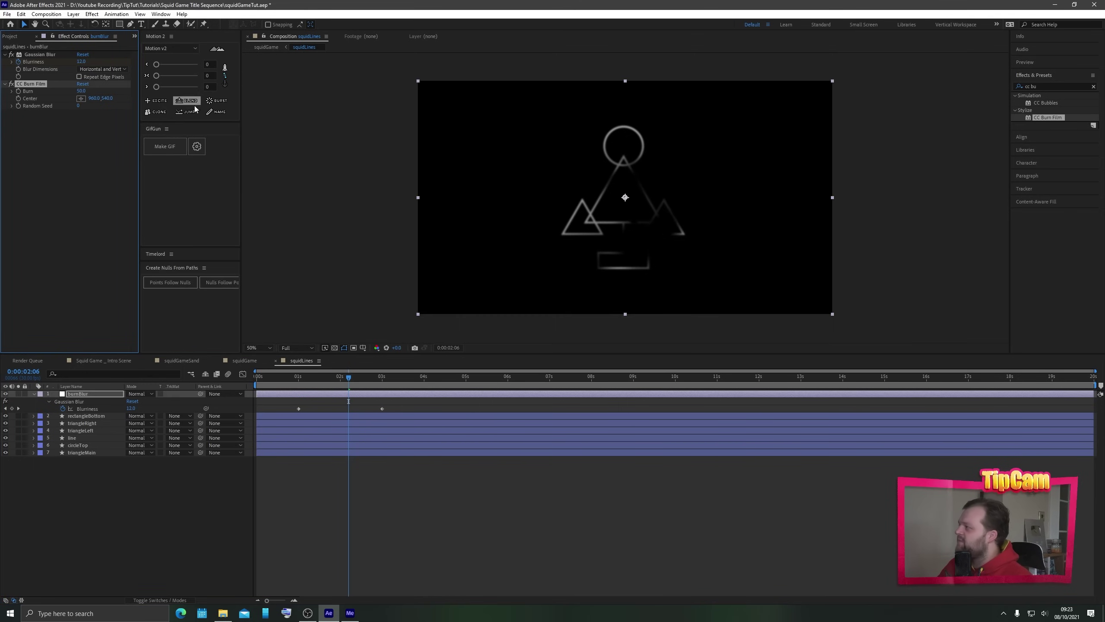
- Move the CC Burn Film center up and left of the main triangle, to about 774, 402
left_click(80, 99)
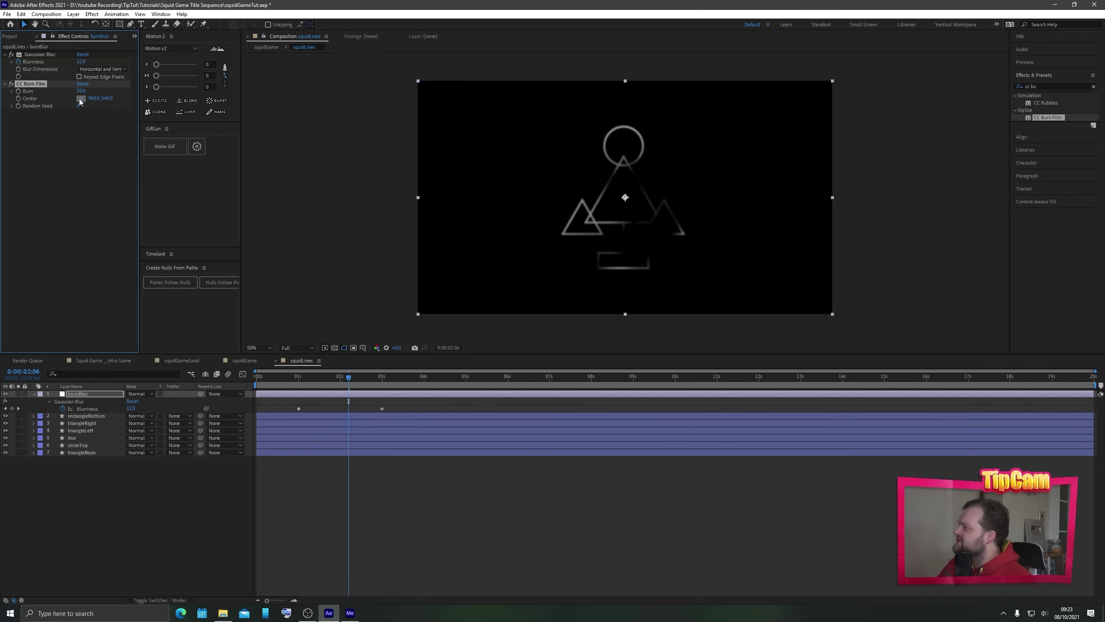
left_click(700, 214)
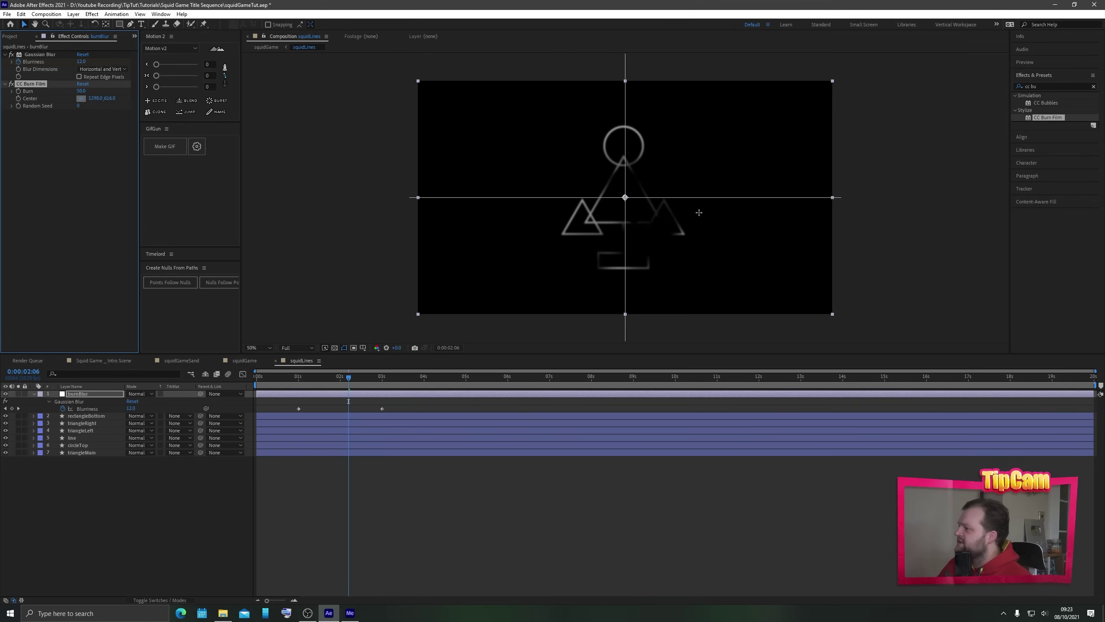
left_click(607, 170)
mouse_move(605, 173)
left_mouse_down()
mouse_move(575, 164)
mouse_move(585, 170)
left_mouse_up()
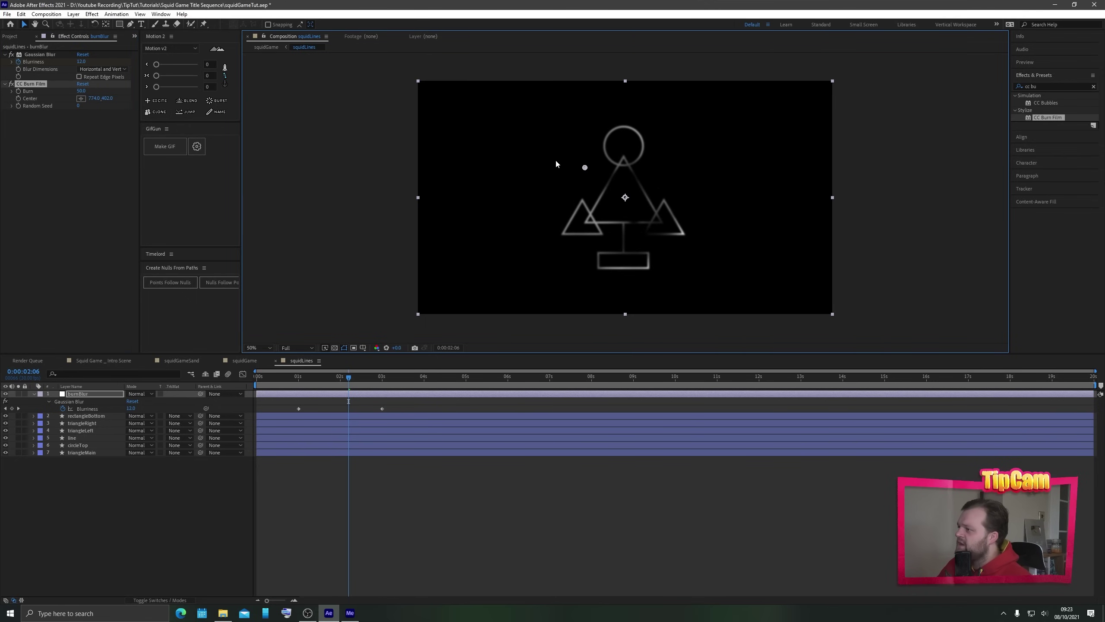
- Keyframe CC Burn Film's Burn on burnBlur from 70 at 1 second to 0 at 3 seconds, and preview it from 1 second
left_click_drag(83, 92, 91, 92)
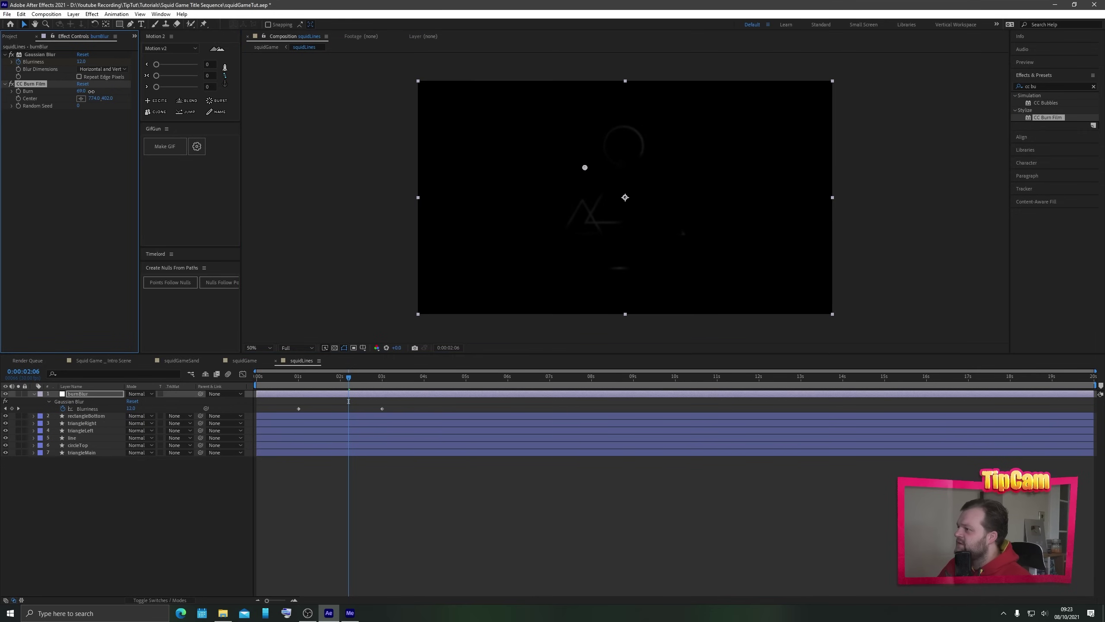
left_click(298, 377)
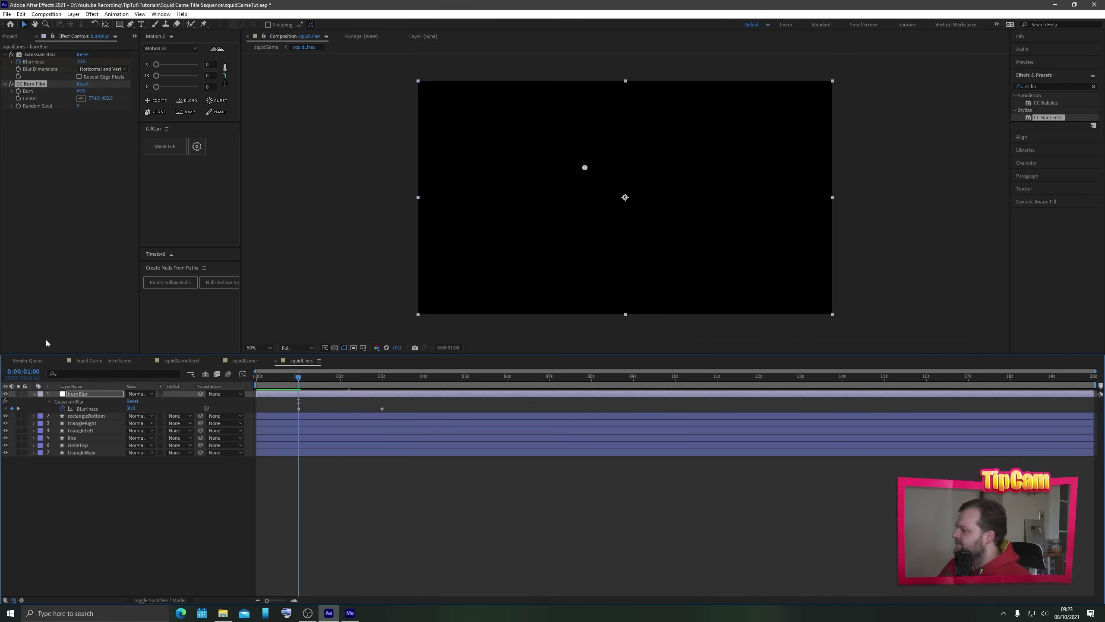
left_click(81, 91)
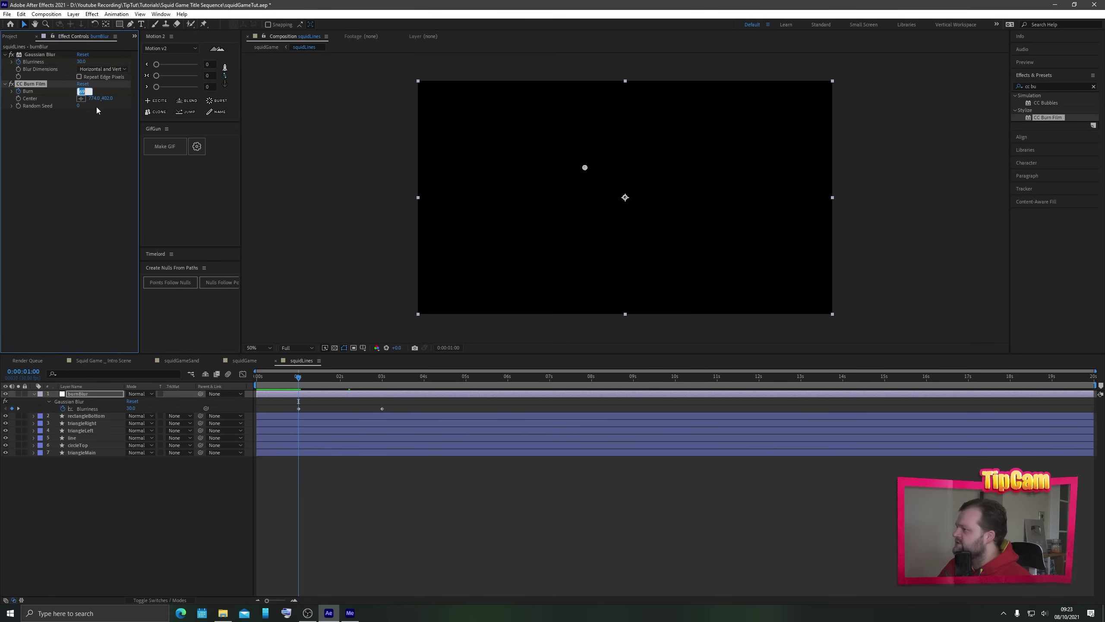
type("70")
key("Return")
left_click(18, 408)
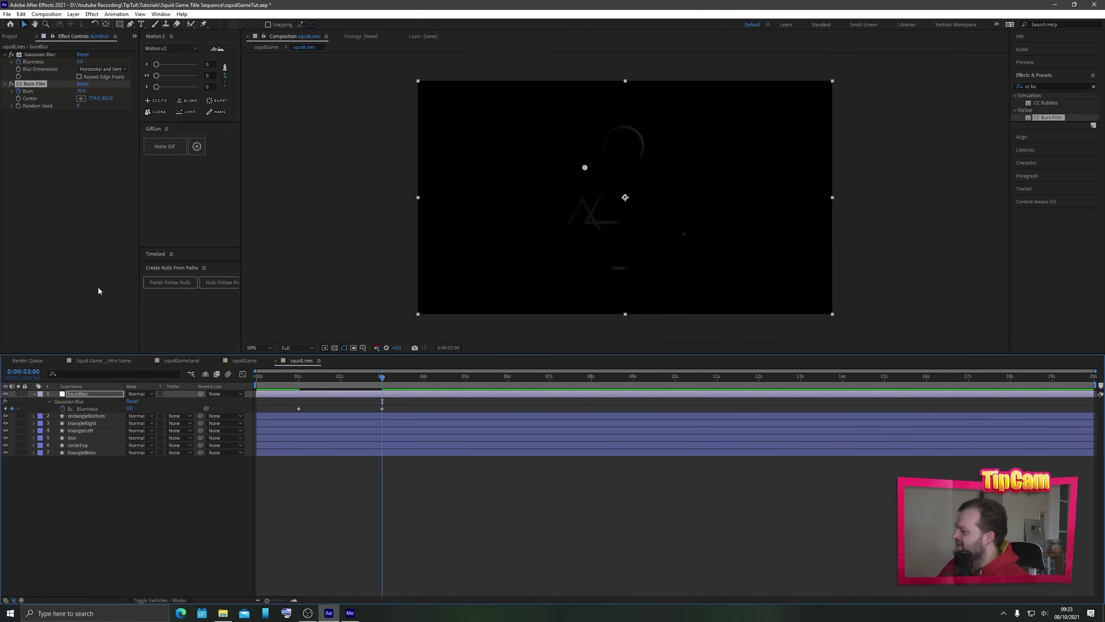
key("u")
key("u")
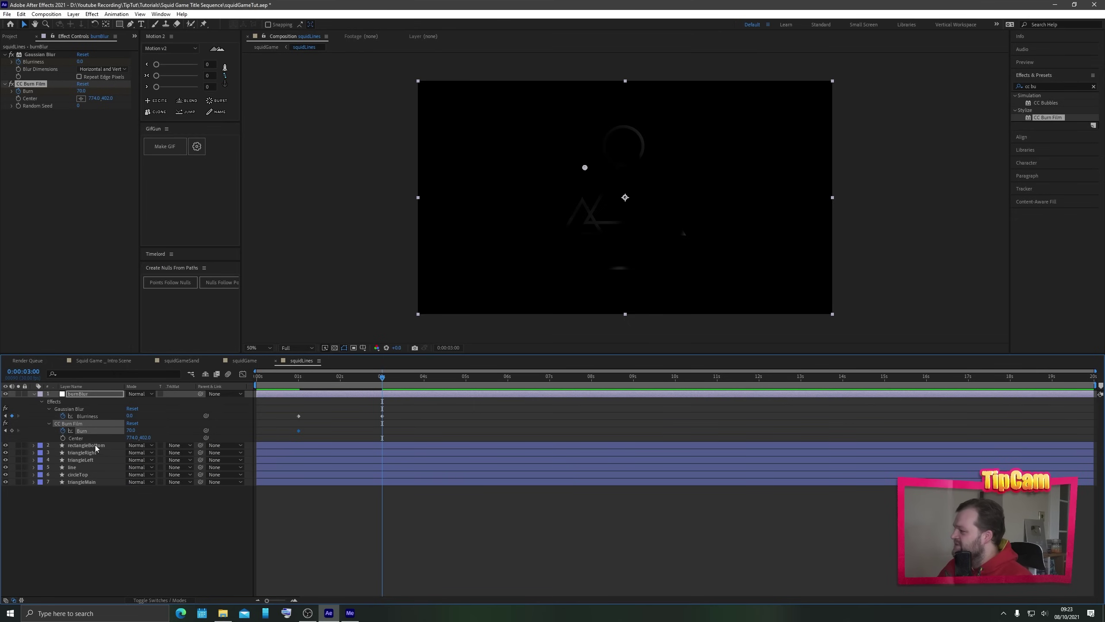
left_click(130, 430)
type("0")
key("Return")
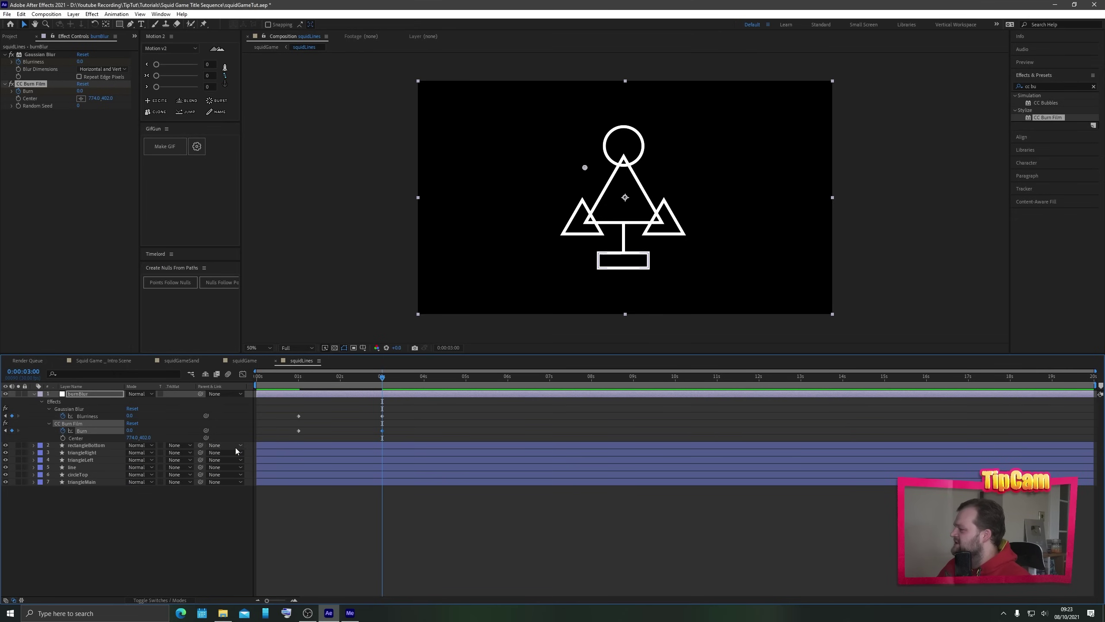
mouse_move(296, 378)
left_mouse_down()
mouse_move(393, 373)
mouse_move(297, 377)
left_mouse_up()
- Open the Squid Game intro scene reference composition and examine how the white outline shapes break apart and move into the title letters
left_click(14, 36)
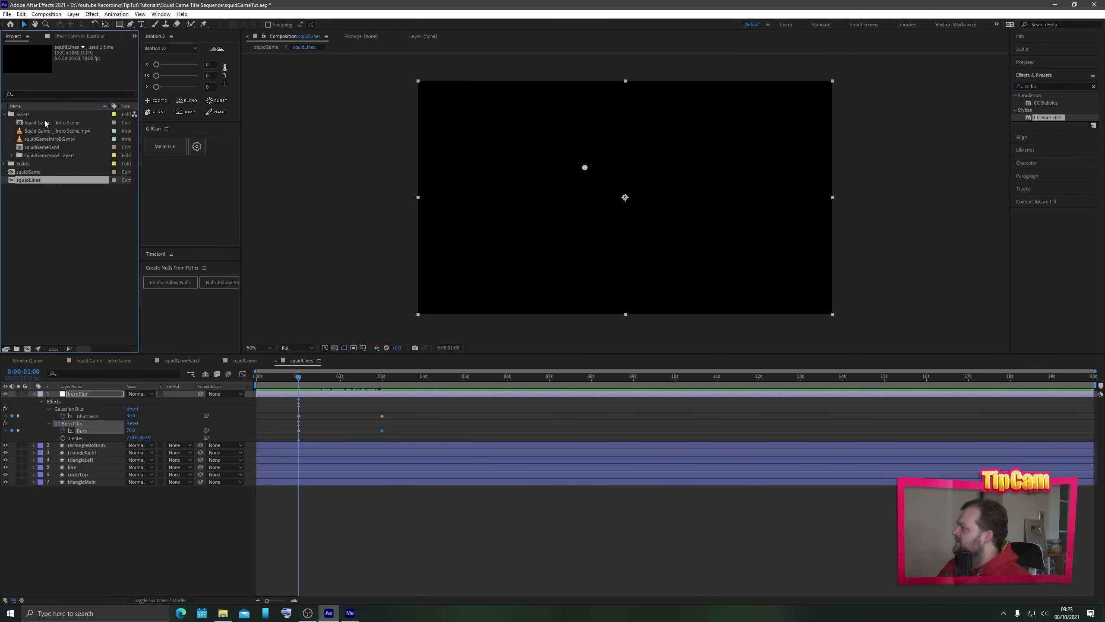
left_click(20, 124)
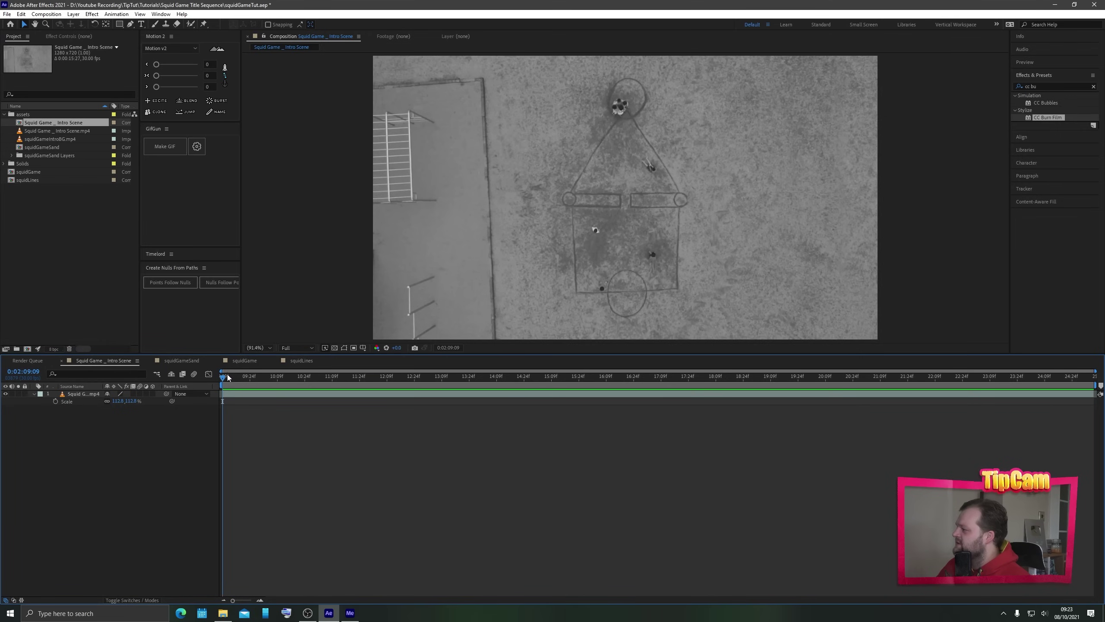
left_click_drag(227, 374, 632, 378)
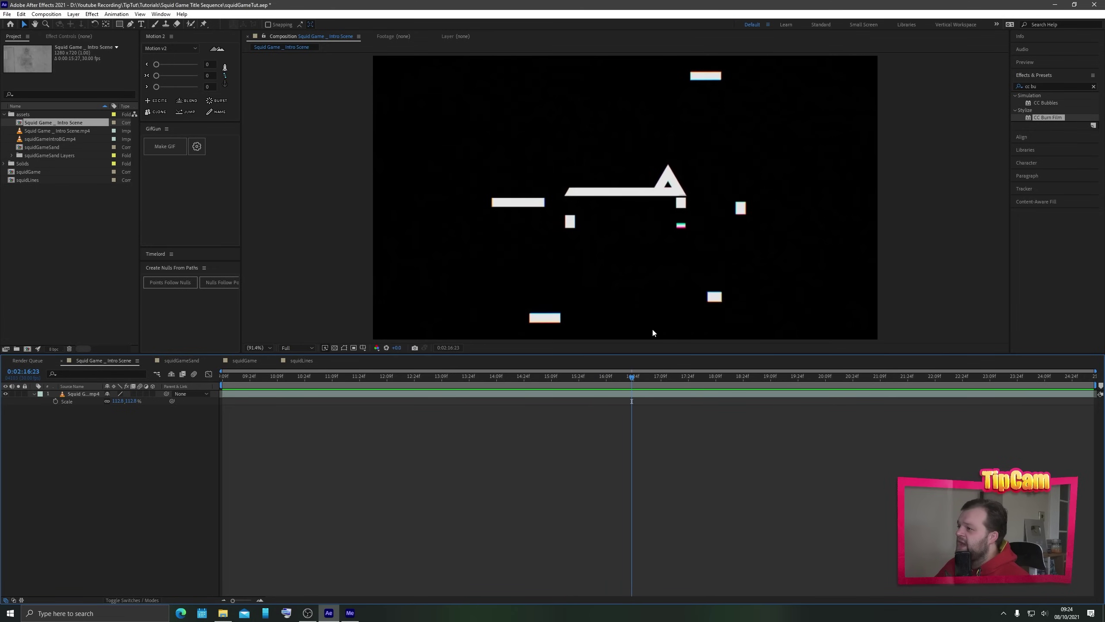
key("period")
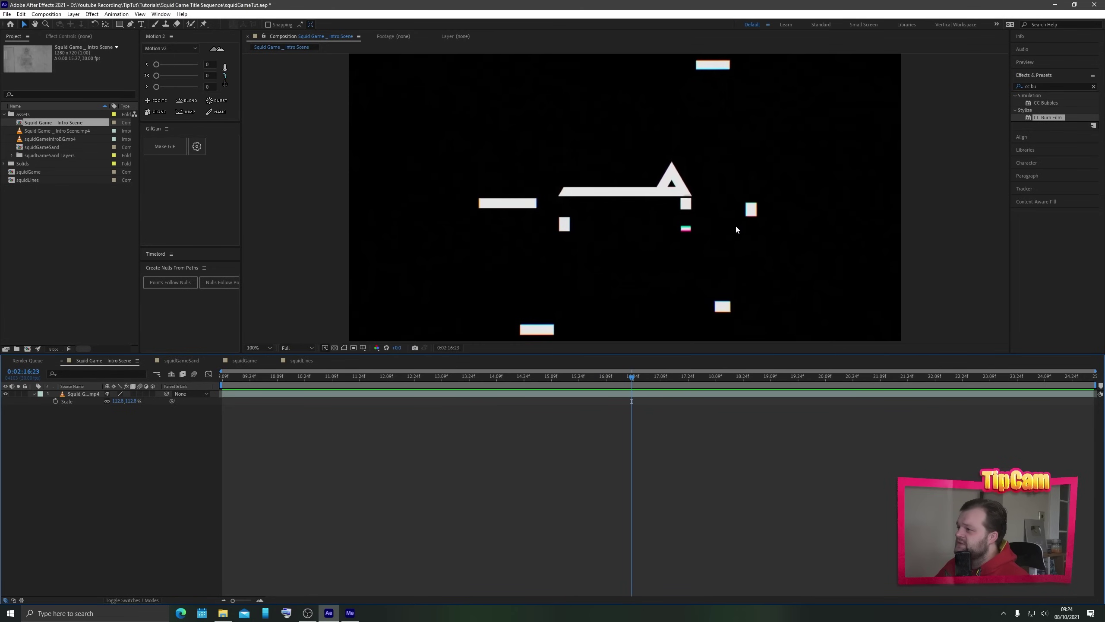
left_click_drag(633, 377, 705, 378)
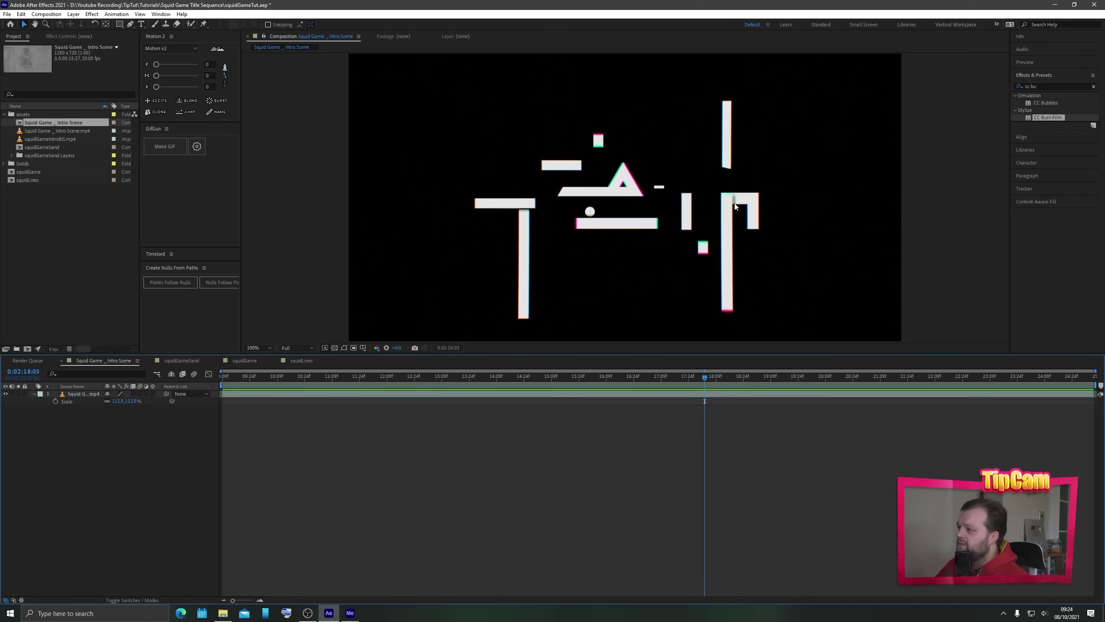
left_click_drag(615, 378, 465, 349)
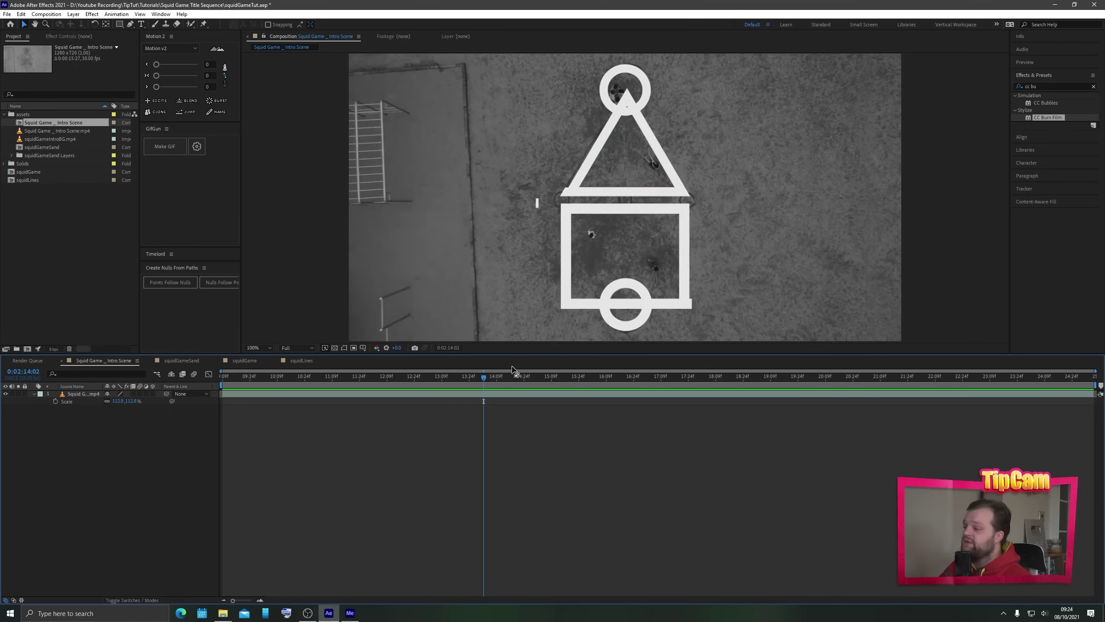
left_click_drag(485, 378, 575, 287)
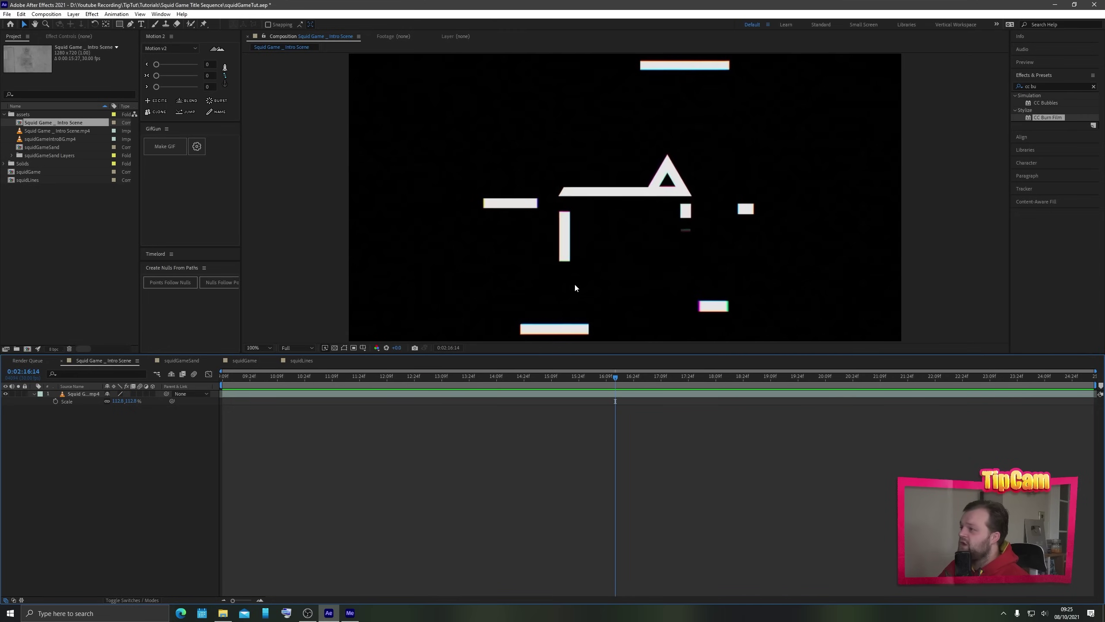
mouse_move(619, 371)
left_mouse_down()
mouse_move(882, 366)
mouse_move(606, 370)
left_mouse_up()
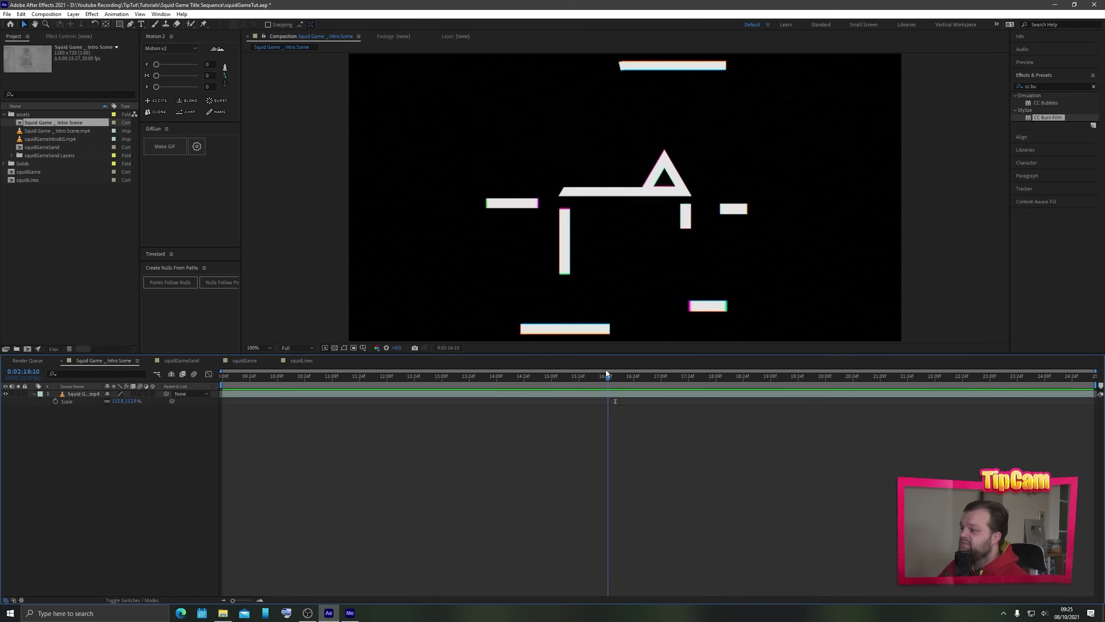
- Open the squidLines composition and add the After composition from the squidGameSand Layers folder beneath all the shape layers
left_click(301, 360)
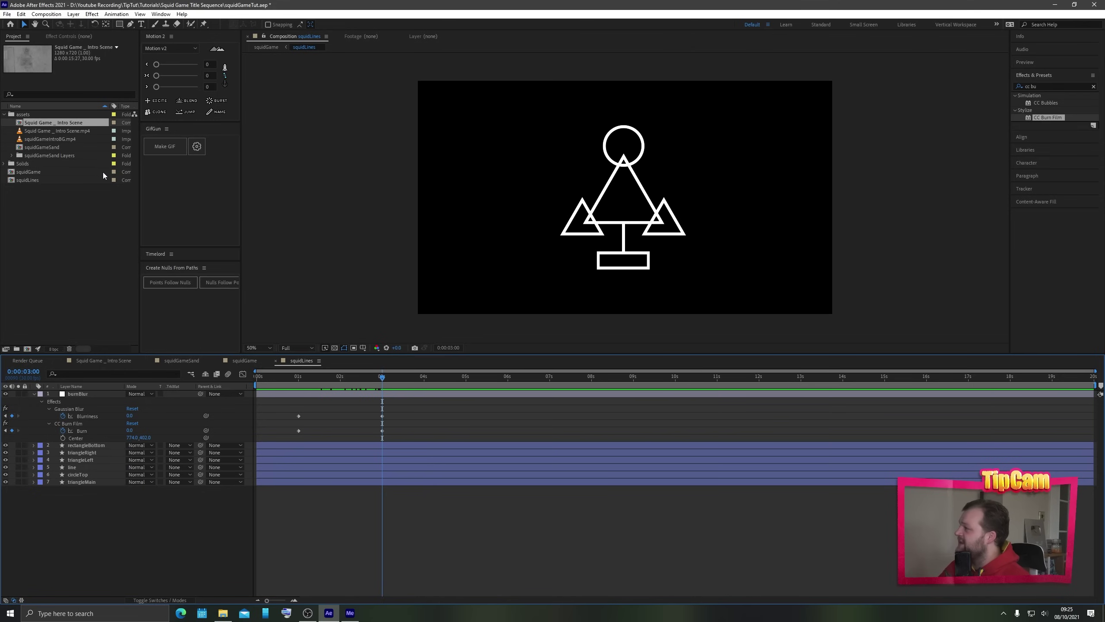
left_click(12, 155)
left_click(32, 156)
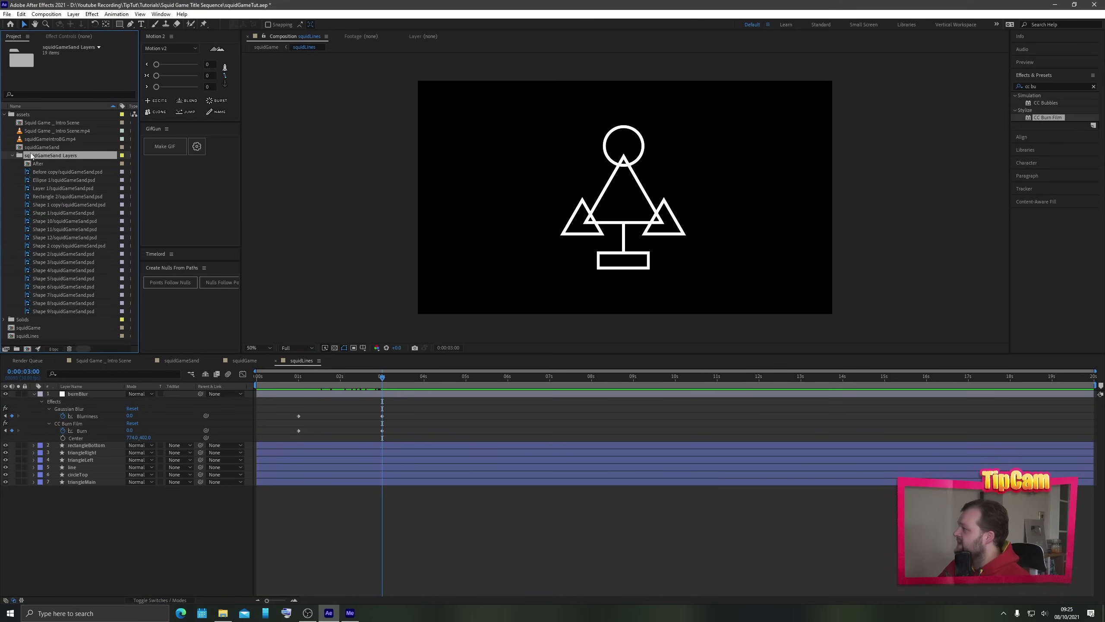
left_click(41, 164)
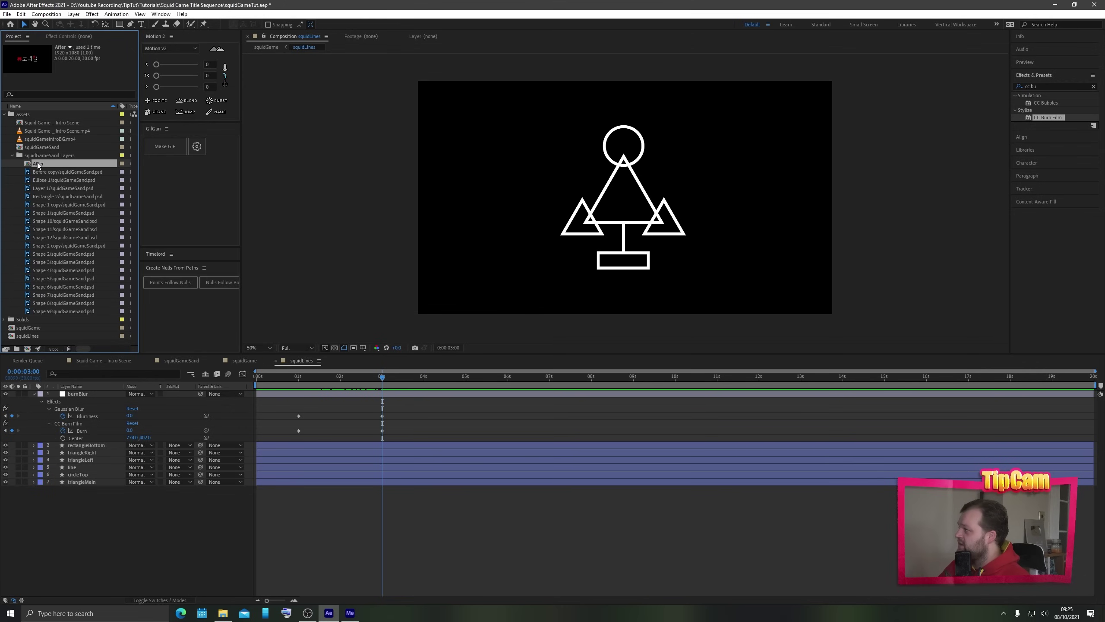
left_click_drag(38, 164, 124, 504)
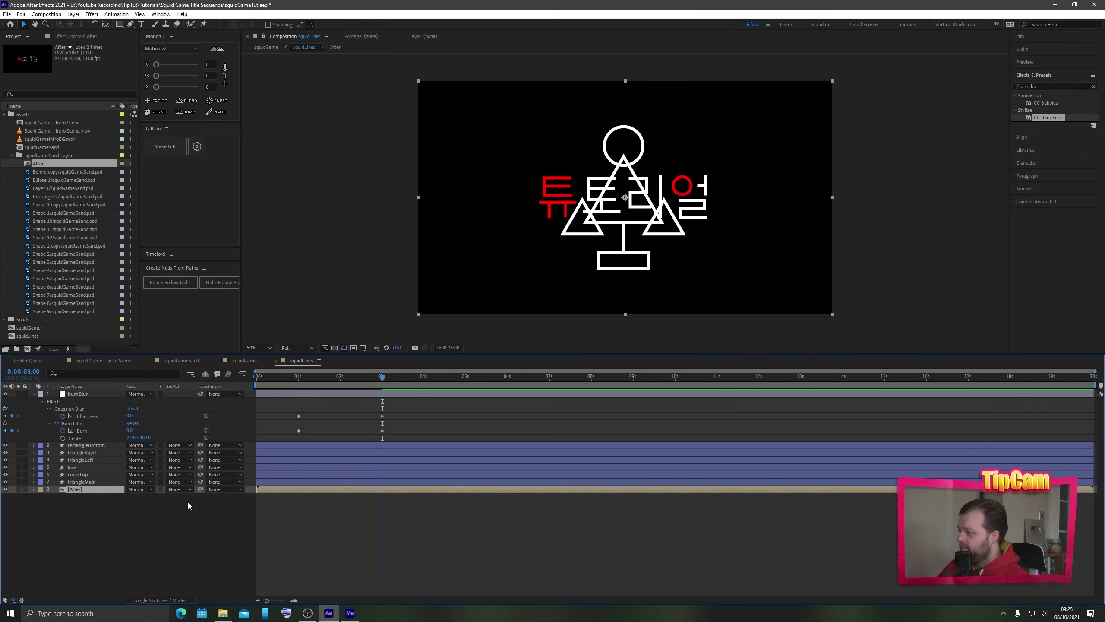
left_click(174, 503)
left_click(114, 491)
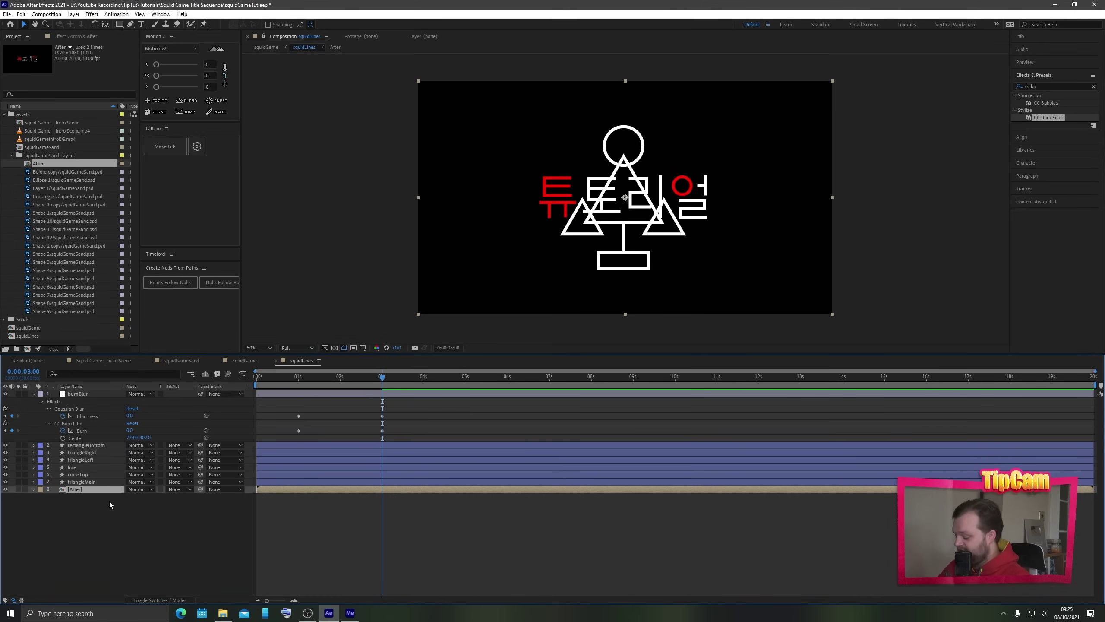
- Set the After layer's Opacity to 20% as a faint guide for the title letters
left_click(71, 492)
left_click(71, 491)
key("t")
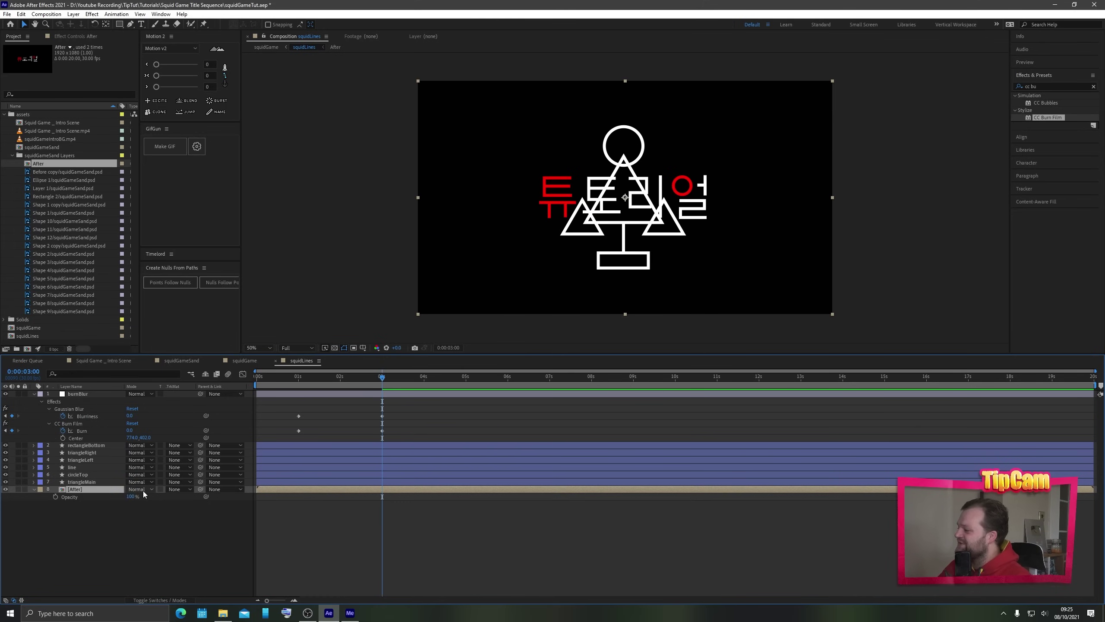
left_click(131, 498)
type("10")
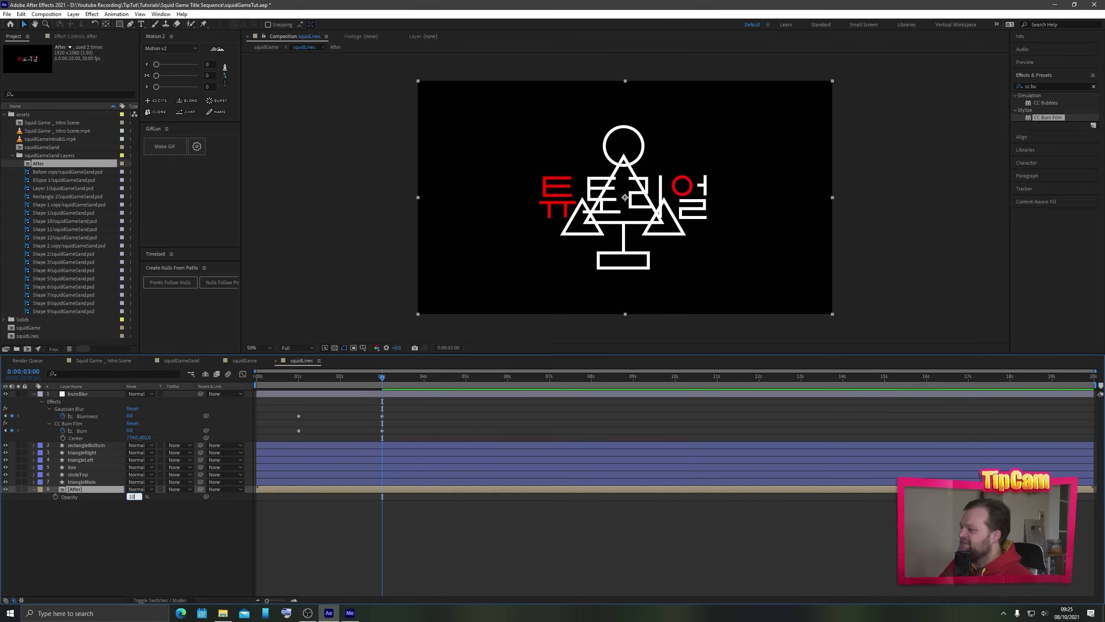
key("Return")
left_click(130, 498)
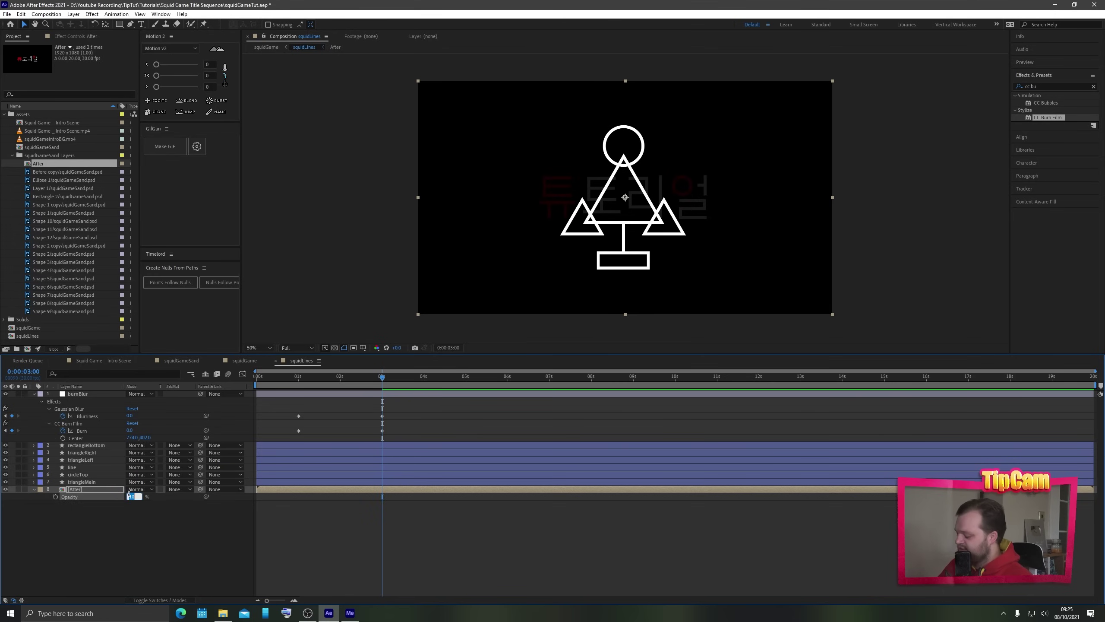
type("20")
key("Return")
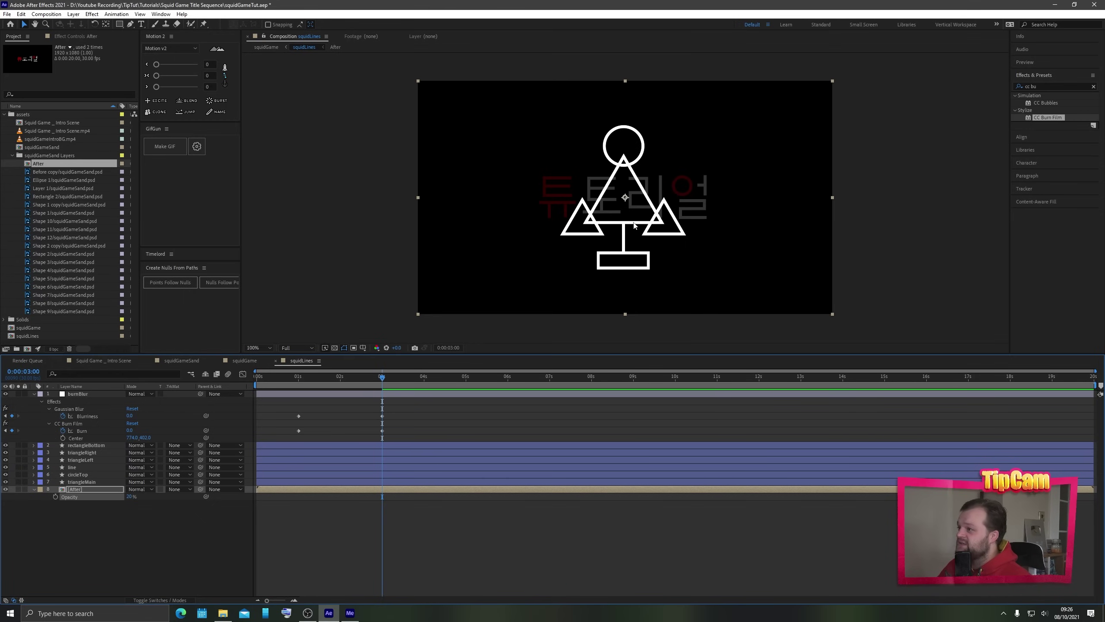
- Toggle the shape layers' visibility and examine how the white outlines line up with the faint title letters
scroll(634, 225, "up", 1)
left_click_drag(619, 252, 609, 246)
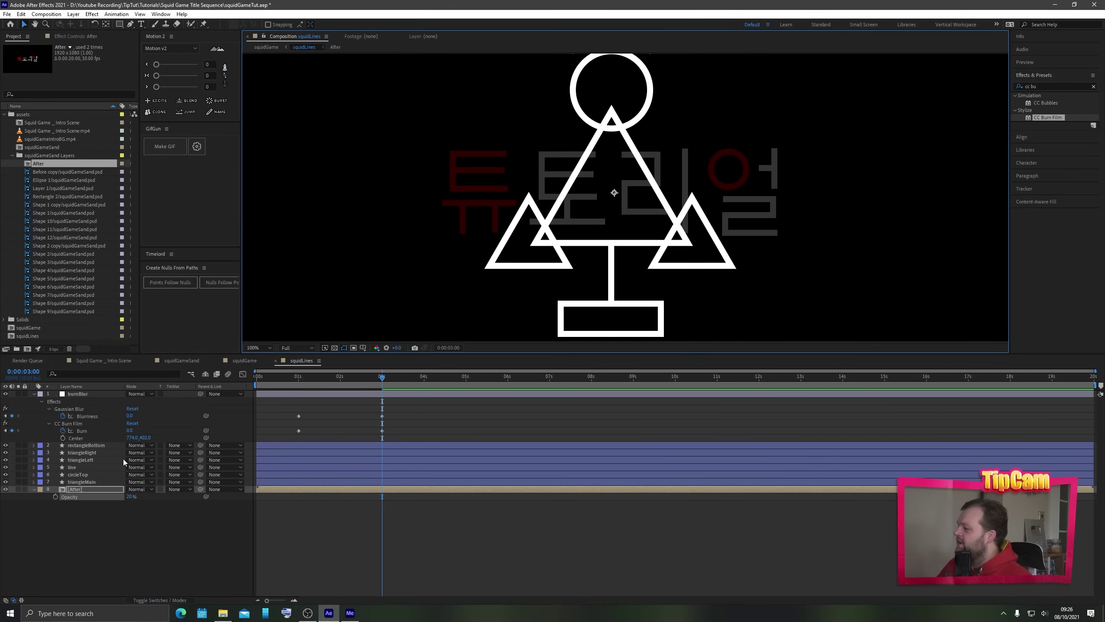
left_click_drag(6, 482, 6, 446)
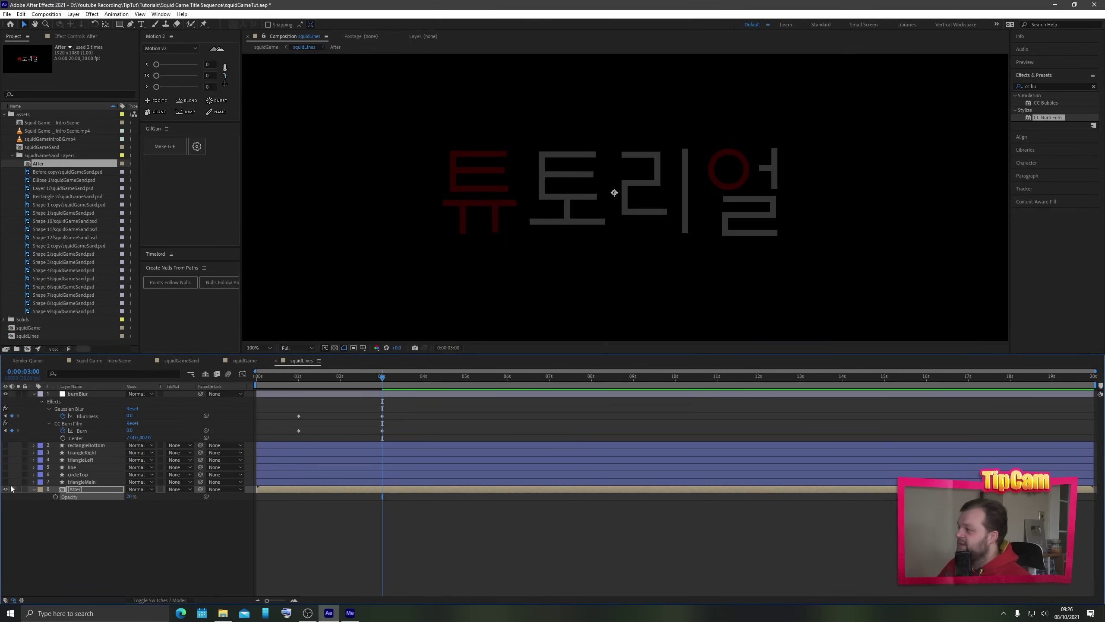
left_click_drag(5, 482, 6, 445)
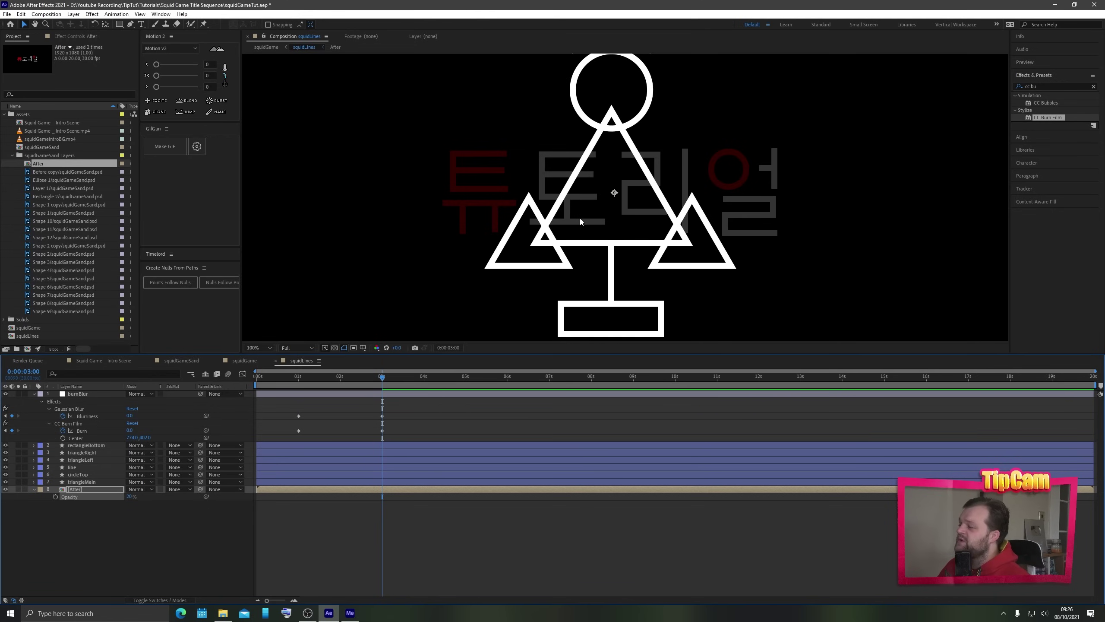
key("comma")
left_click(360, 226)
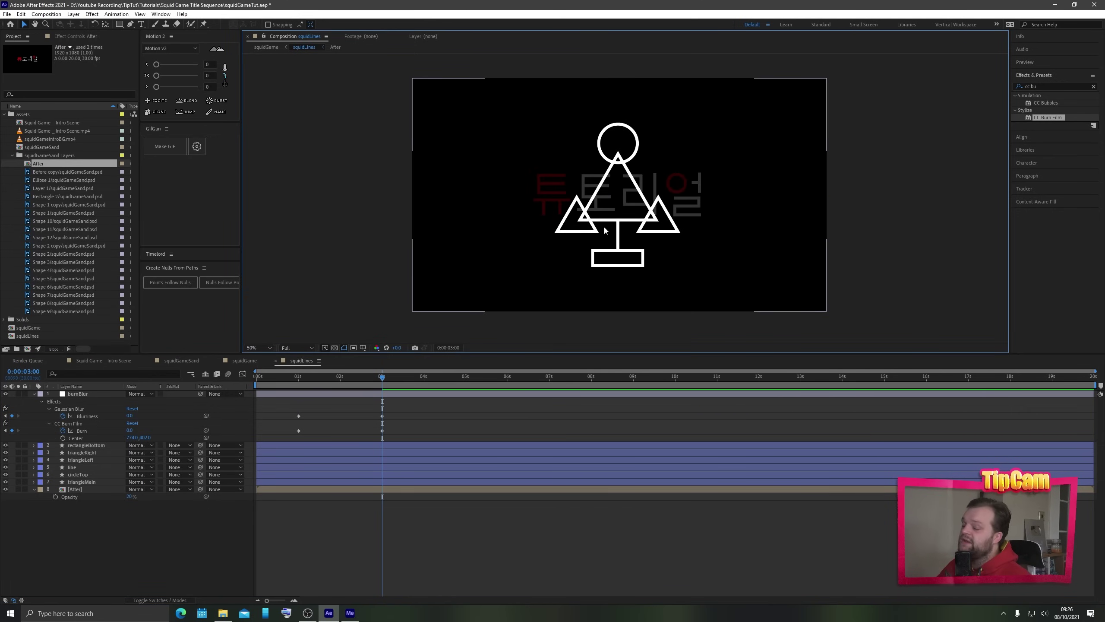
scroll(643, 220, "up", 2)
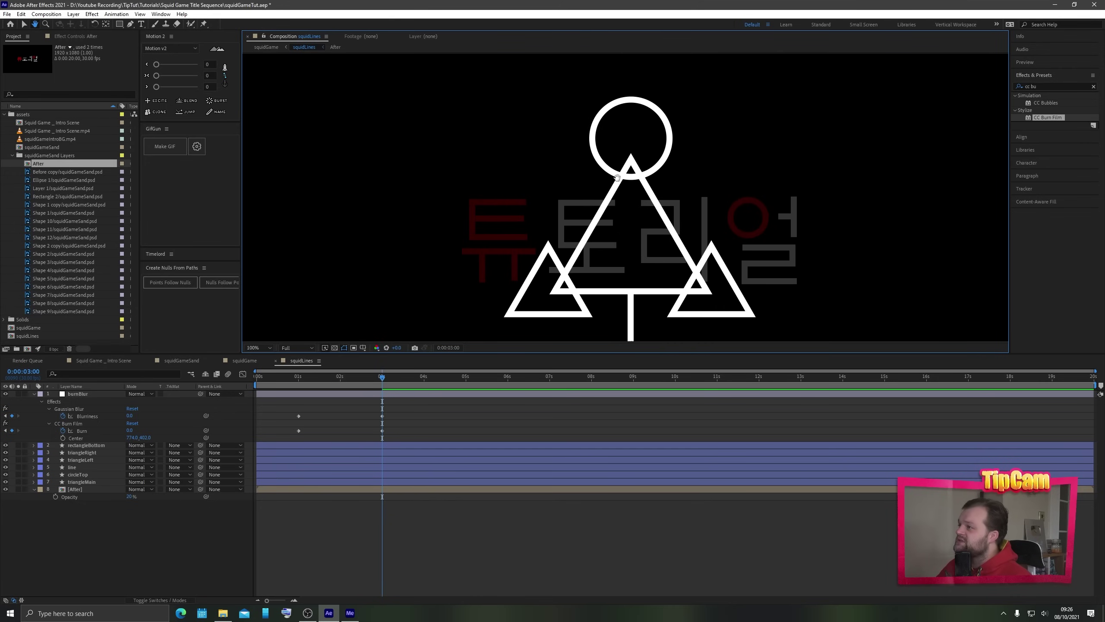
left_click_drag(634, 260, 601, 183)
left_click_drag(593, 120, 598, 182)
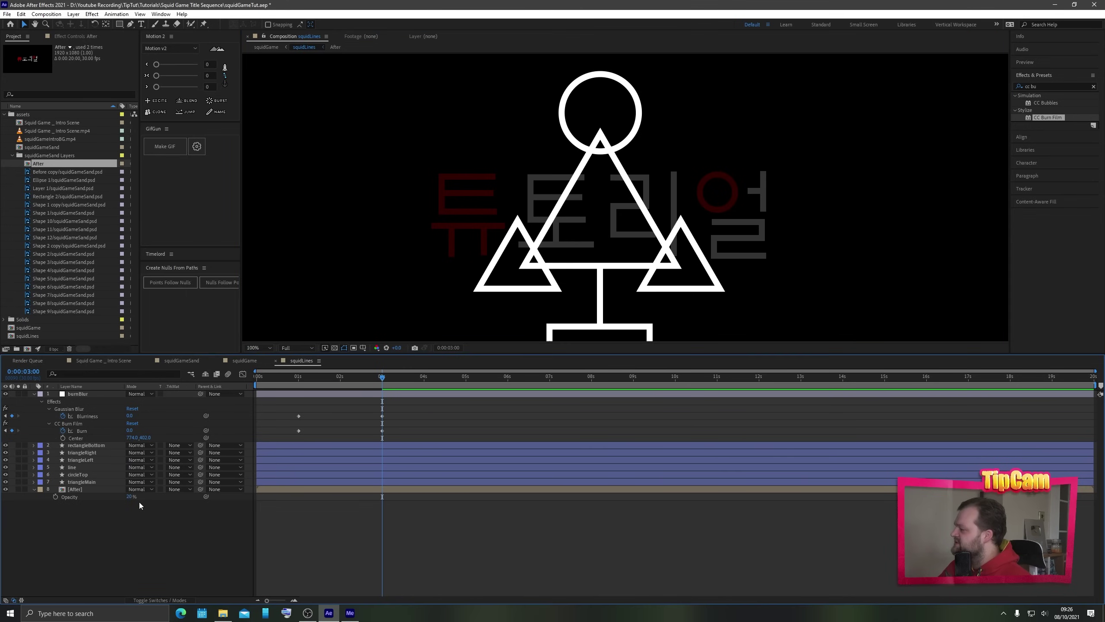
- Move circleTop above the other shape layers and hide the remaining shape layers, keeping the After guide visible
left_click(87, 474)
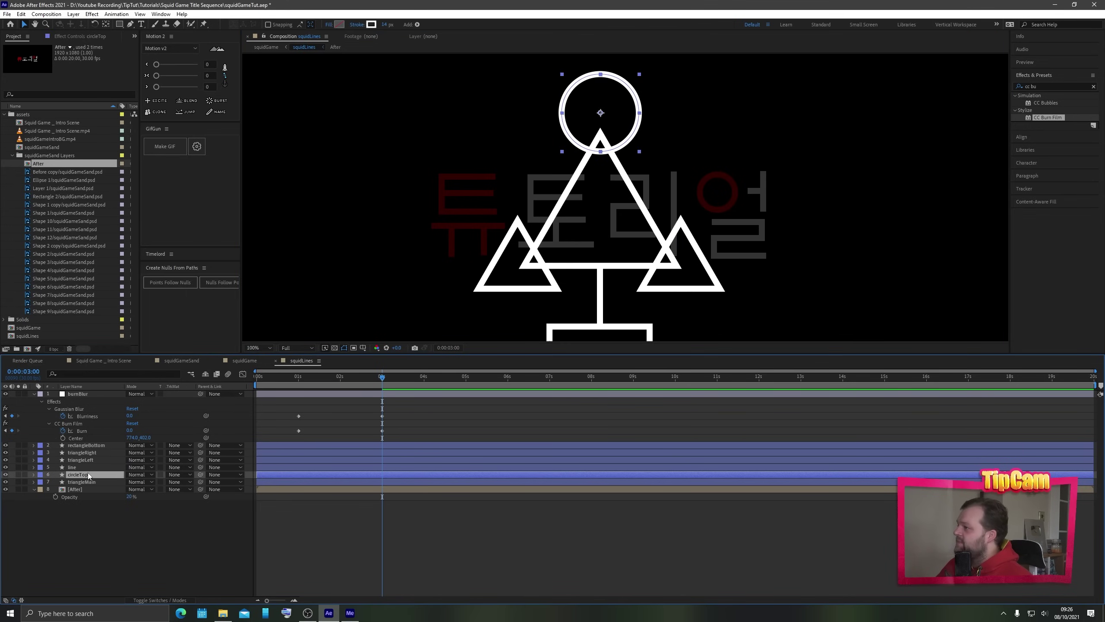
key("ctrl+bracketright")
key("ctrl+bracketright")
key("ctrl+bracketright")
key("ctrl+bracketright")
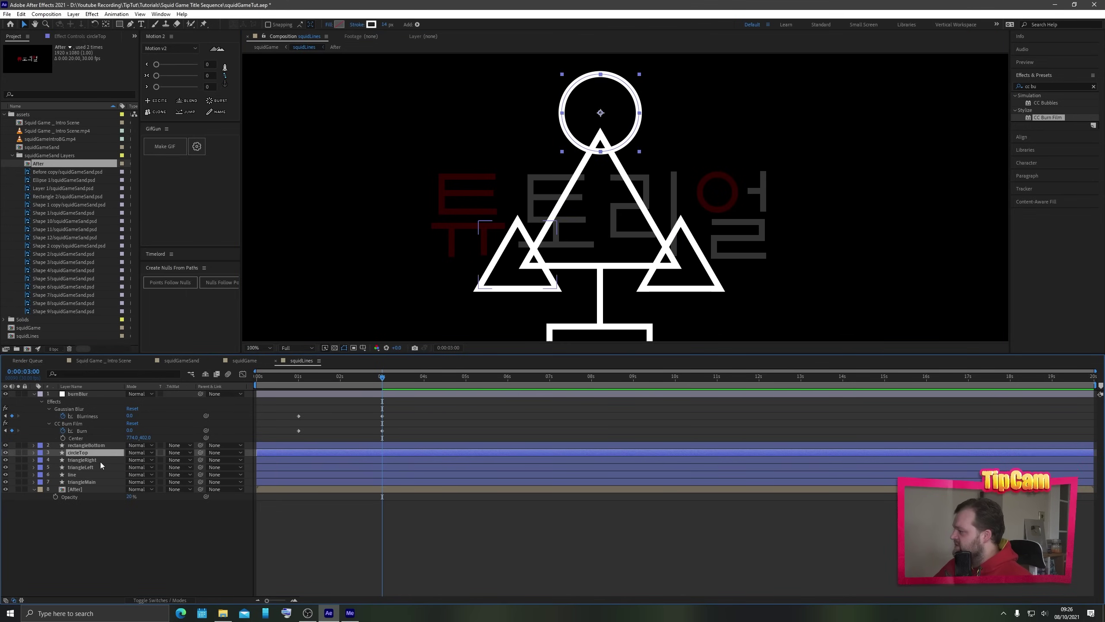
left_click_drag(6, 453, 6, 481)
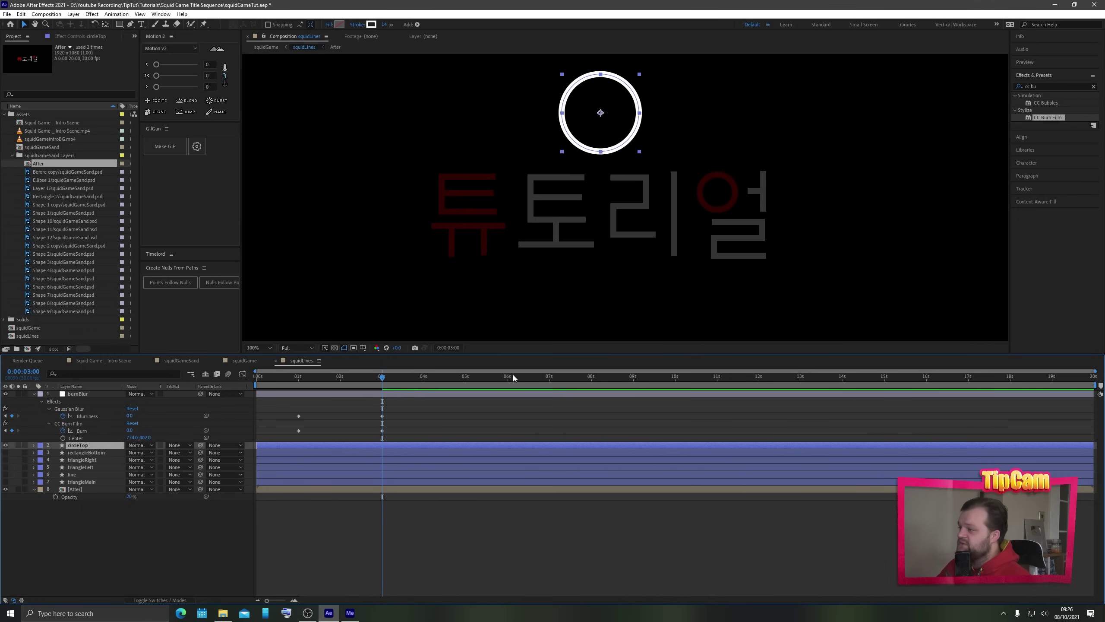
- Review the circle's blur and burn reveal, and place the current time at 0:00:02:20, just before the reveal's final keyframes
left_click(294, 380)
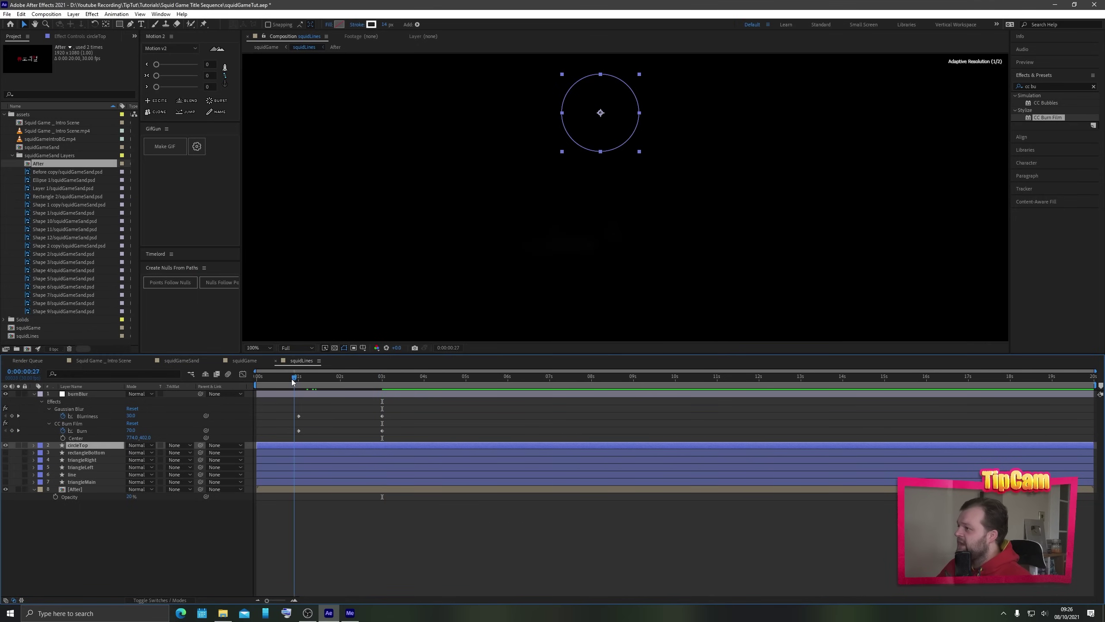
left_click_drag(292, 382, 371, 375)
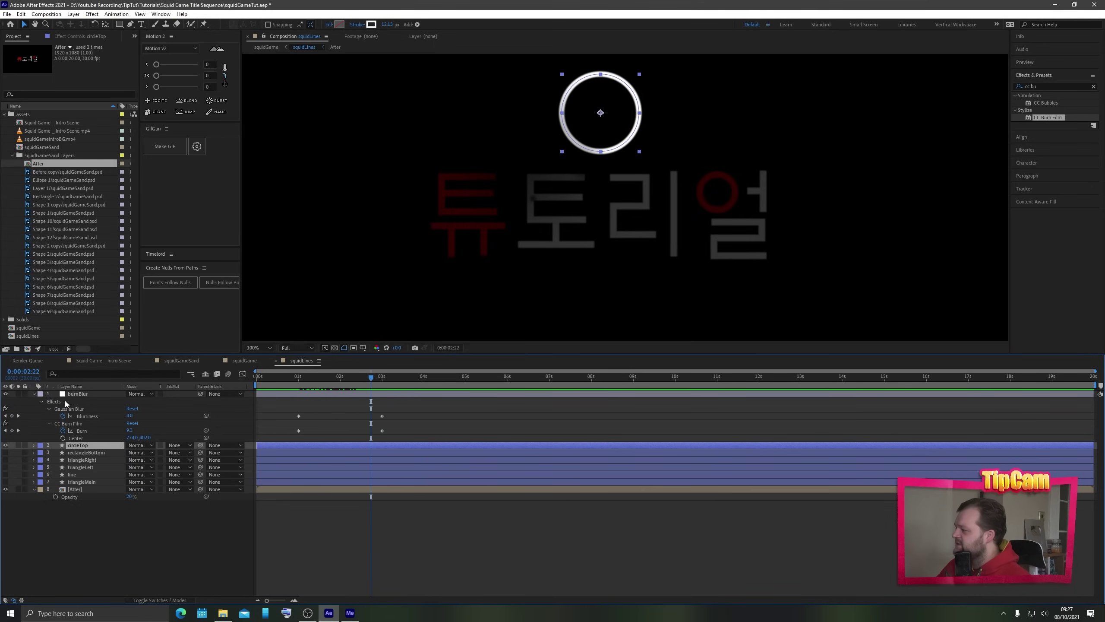
left_click(18, 416)
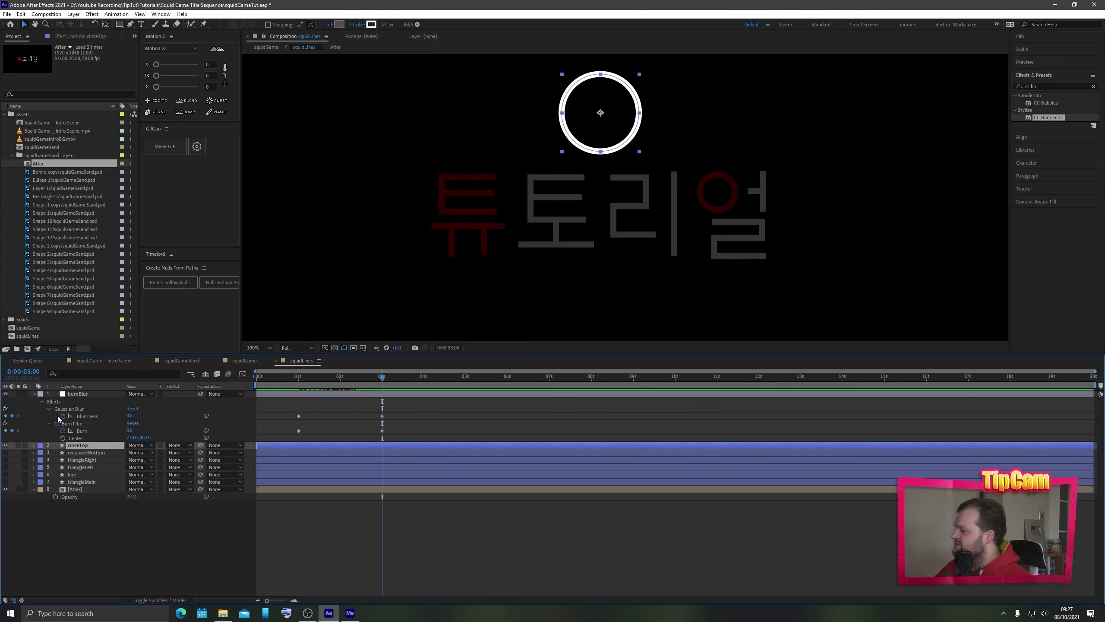
key("shift+Page_Up")
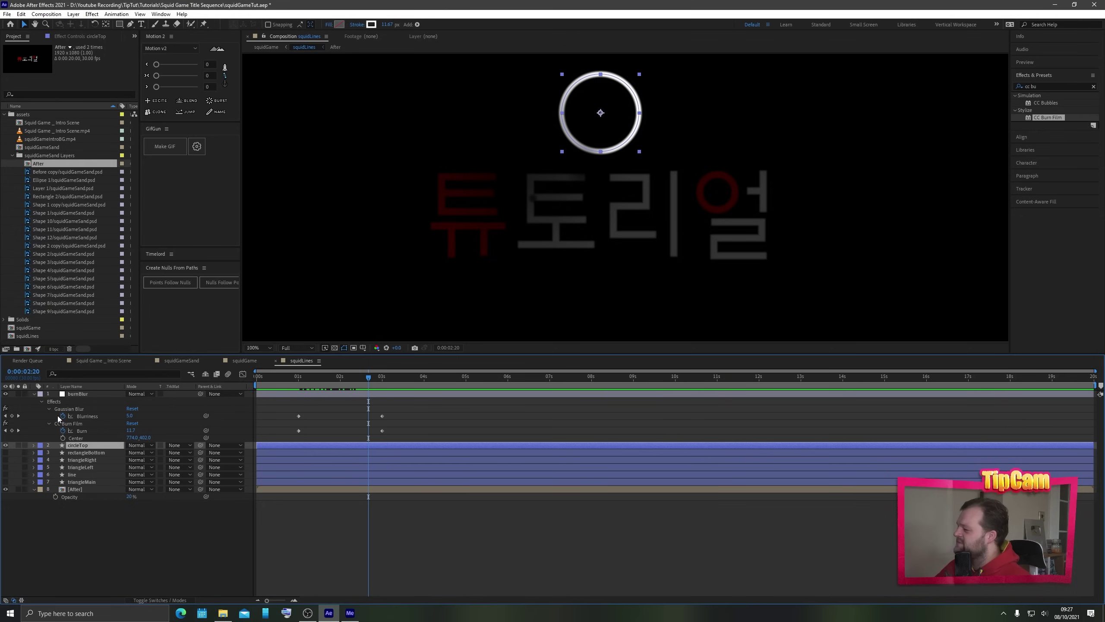
key("shift+Page_Up")
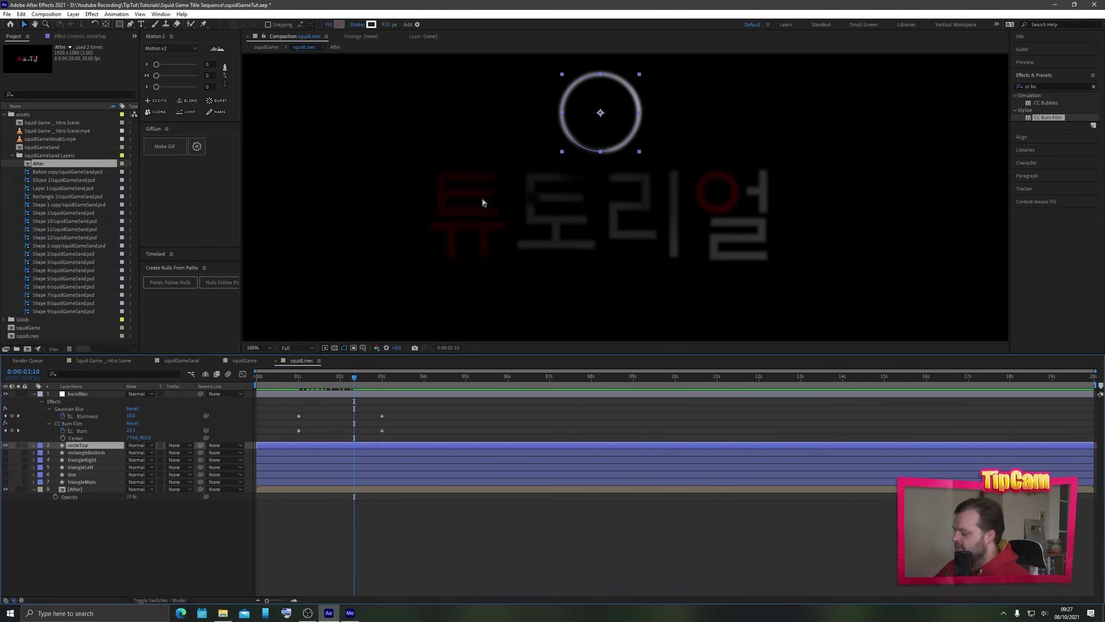
key("shift+Page_Down")
key("space")
left_click_drag(554, 132, 555, 188)
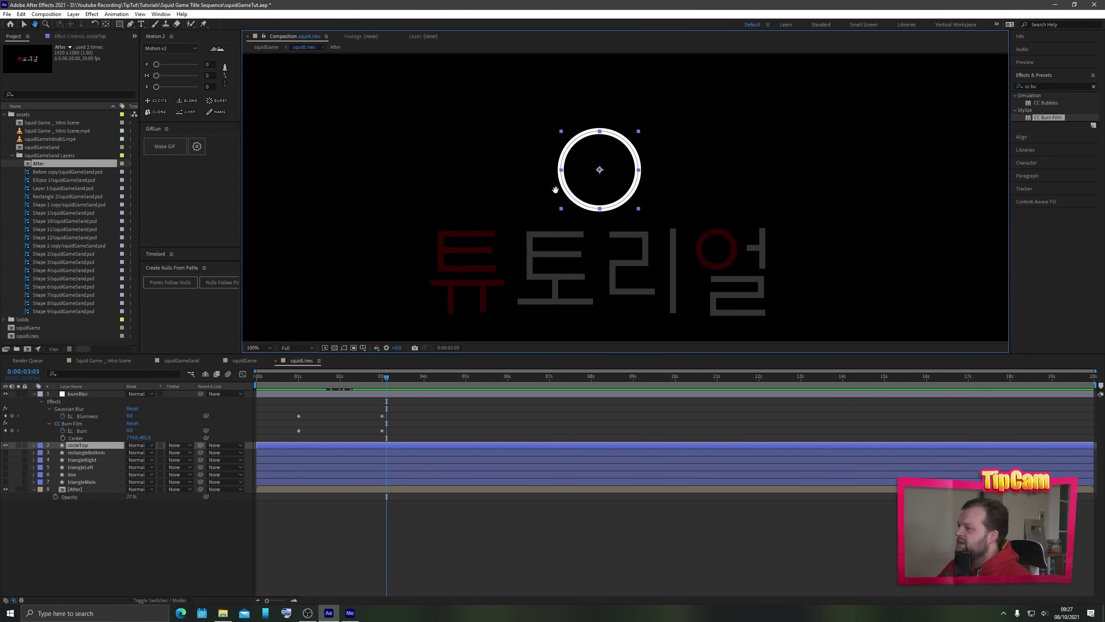
key("space")
key("space")
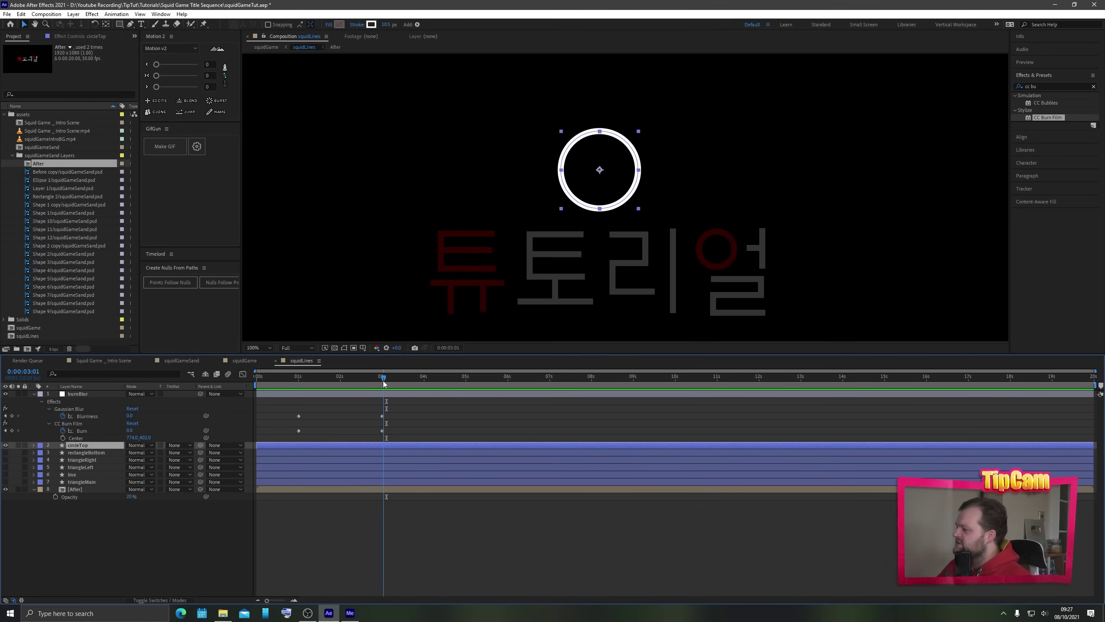
left_click(384, 380)
key("shift+Page_Up")
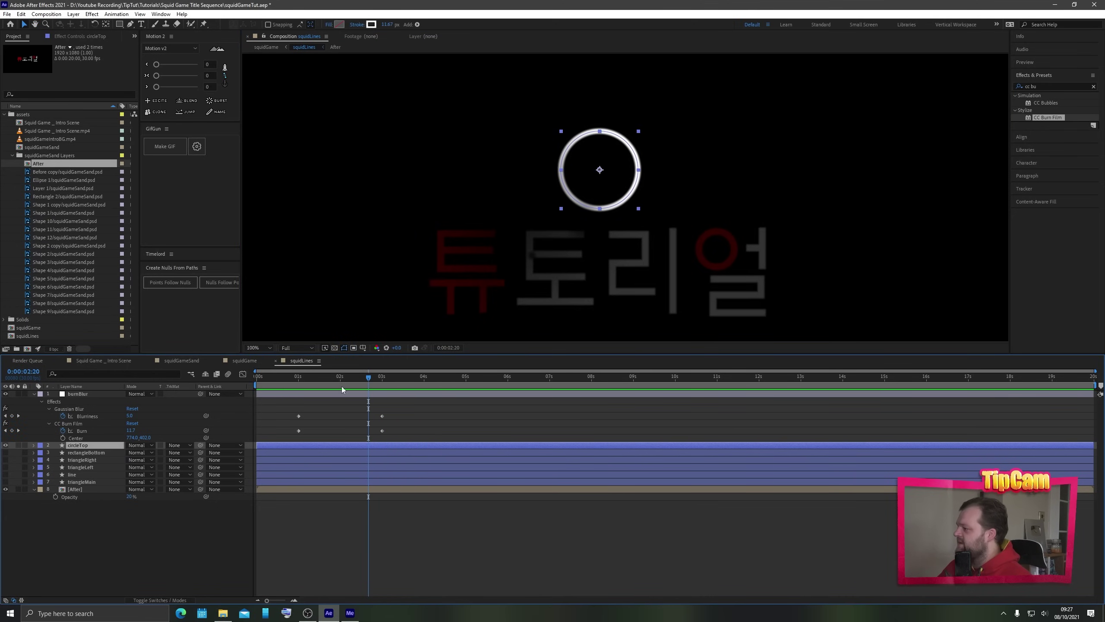
- Add Trim Paths to the circleTop layer and expand its properties
left_click(34, 445)
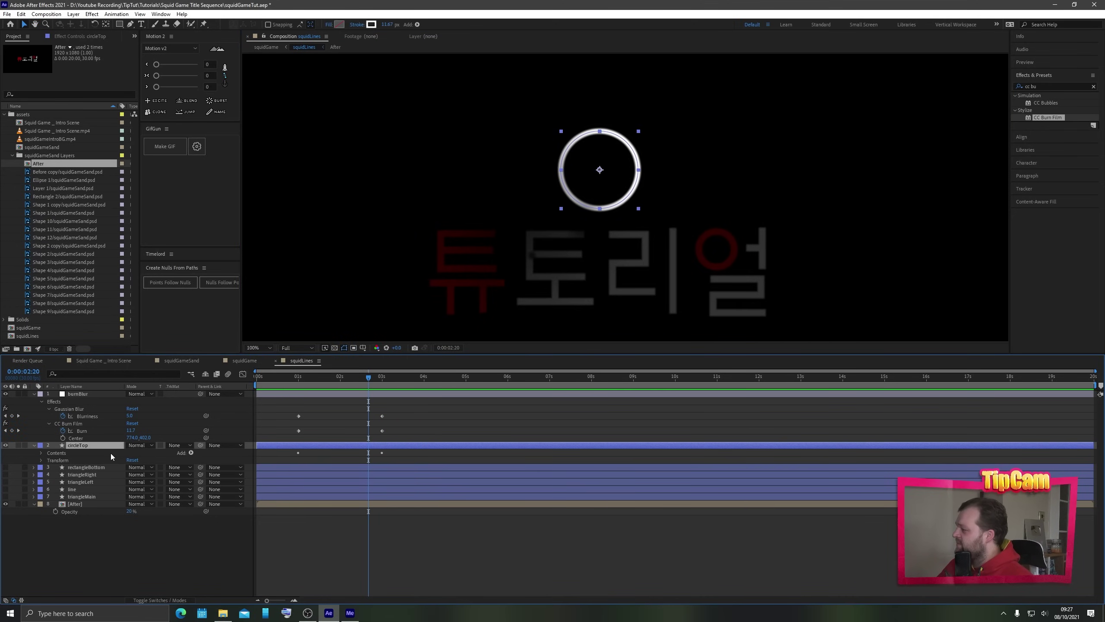
left_click(191, 453)
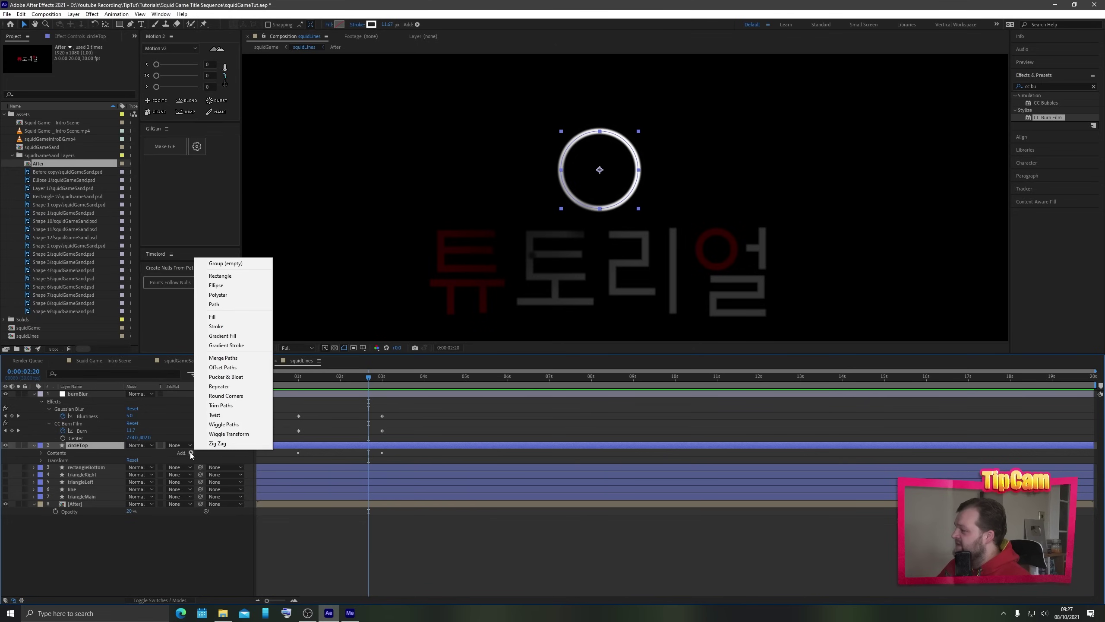
left_click(224, 406)
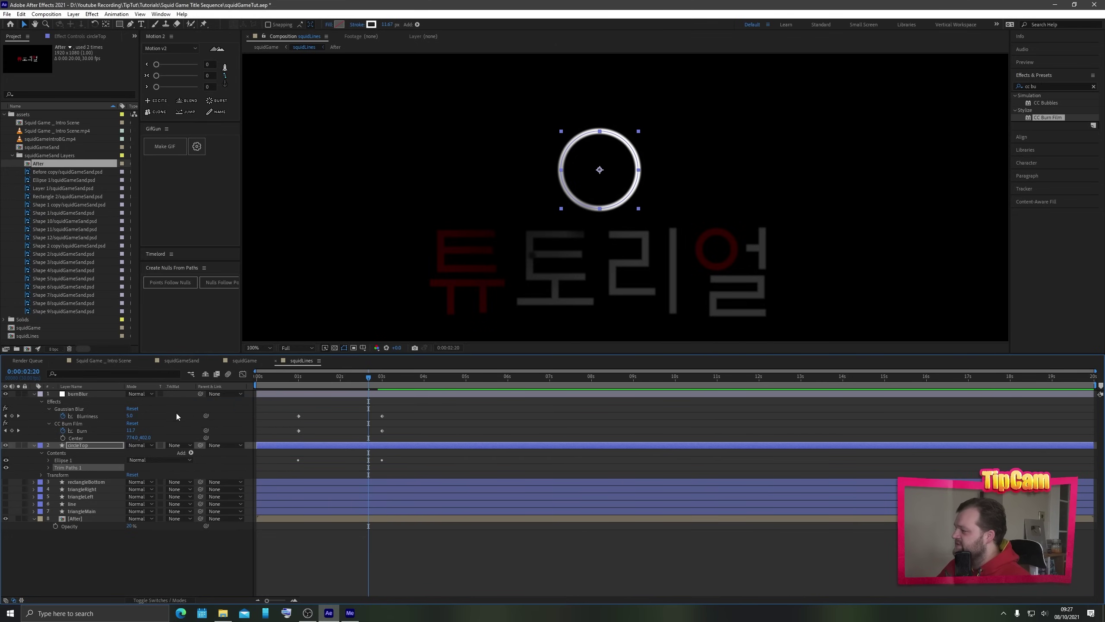
left_click(48, 466)
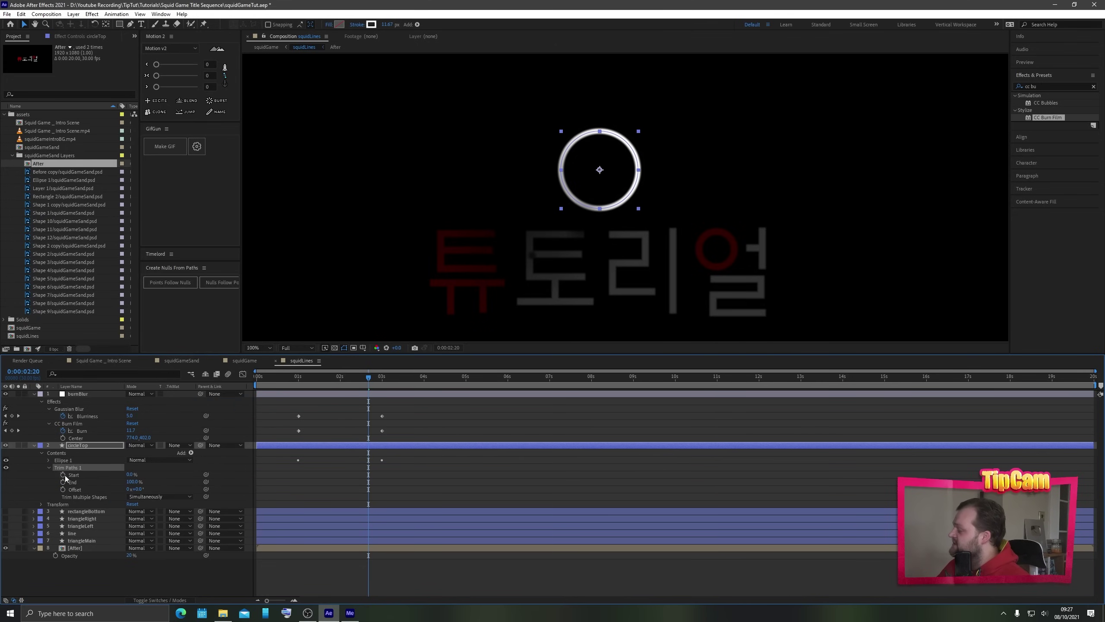
- Set circleTop's Trim Paths End to about 53% and its Offset to 180°
mouse_move(133, 483)
left_mouse_down()
mouse_move(95, 488)
mouse_move(127, 483)
mouse_move(118, 486)
left_mouse_up()
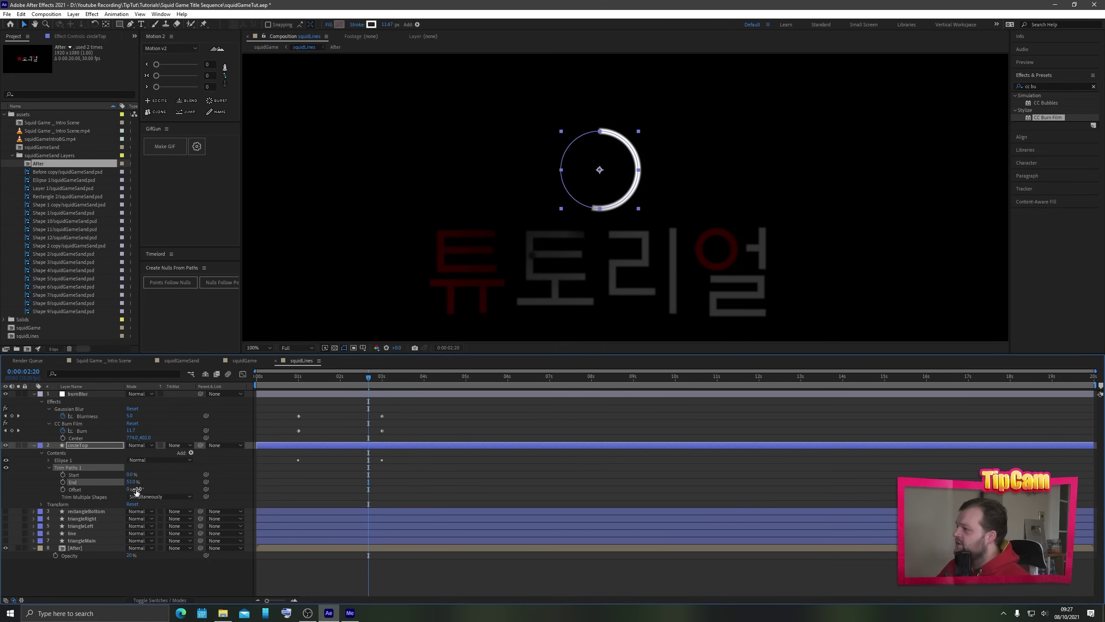
left_click_drag(135, 490, 206, 482)
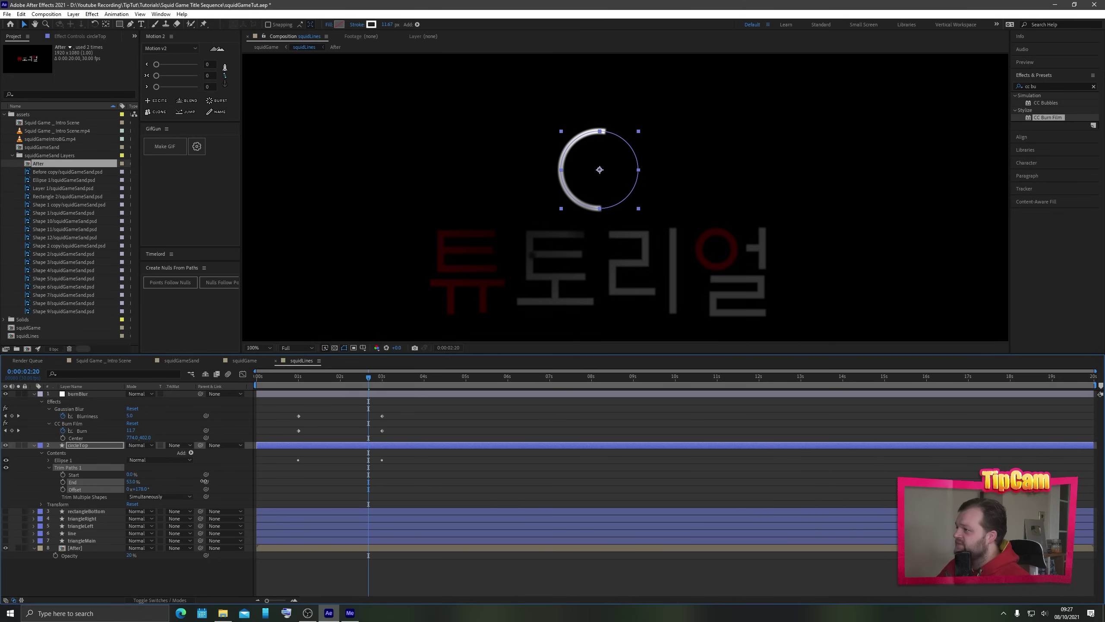
left_click_drag(204, 481, 204, 481)
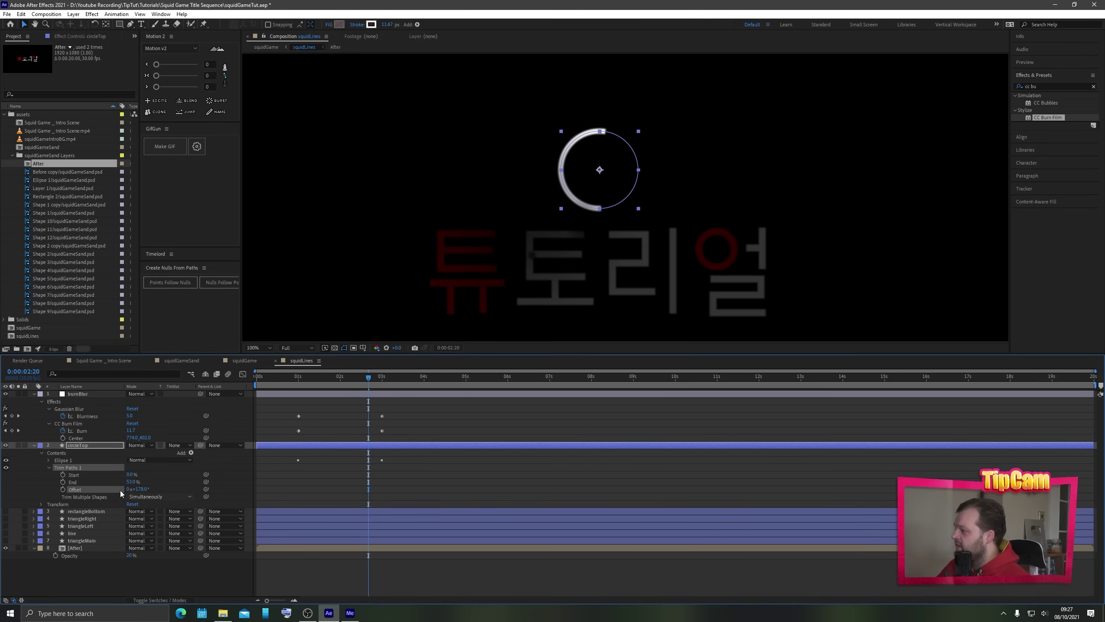
left_click(140, 487)
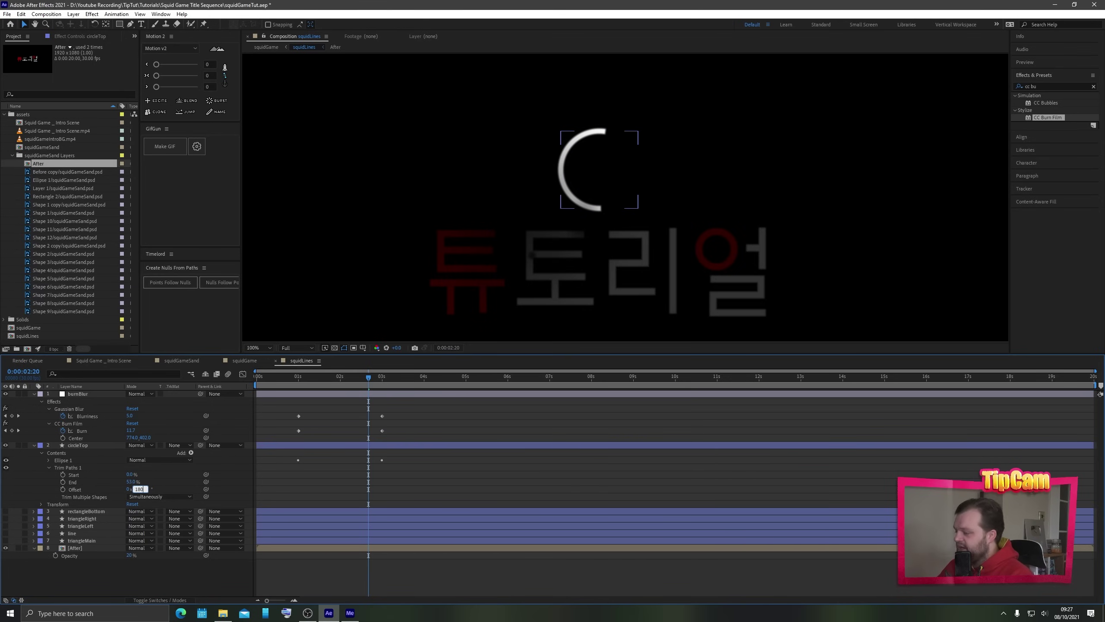
key("Return")
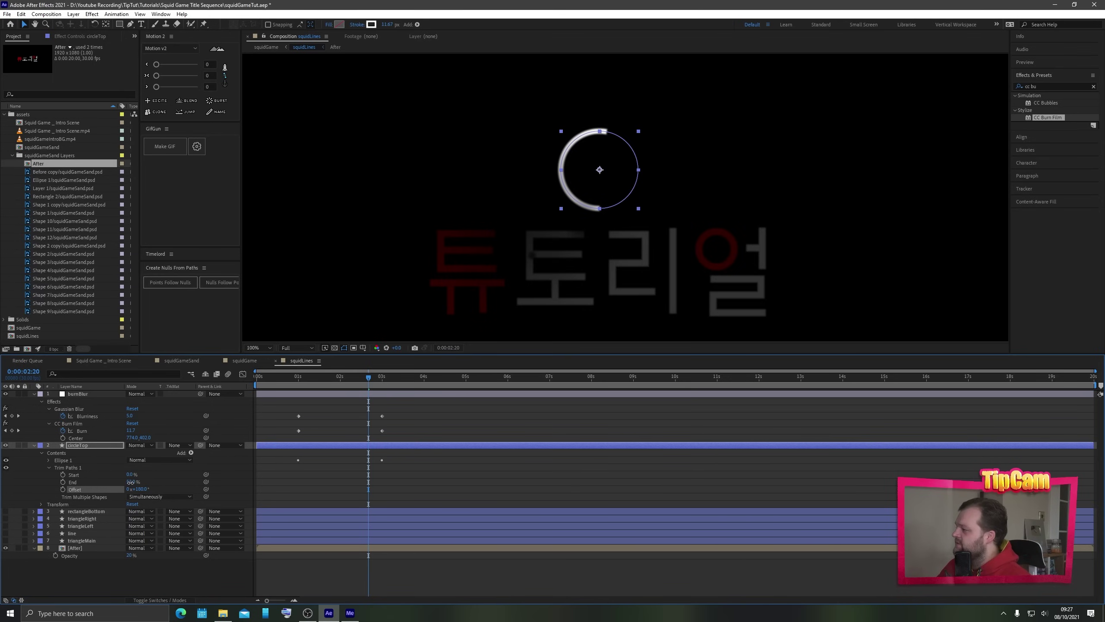
- Keyframe circleTop's Trim Paths End at 100% at 0:00:02:20 and 0% at 0:00:03:20, and preview the trim
left_click_drag(130, 482, 209, 475)
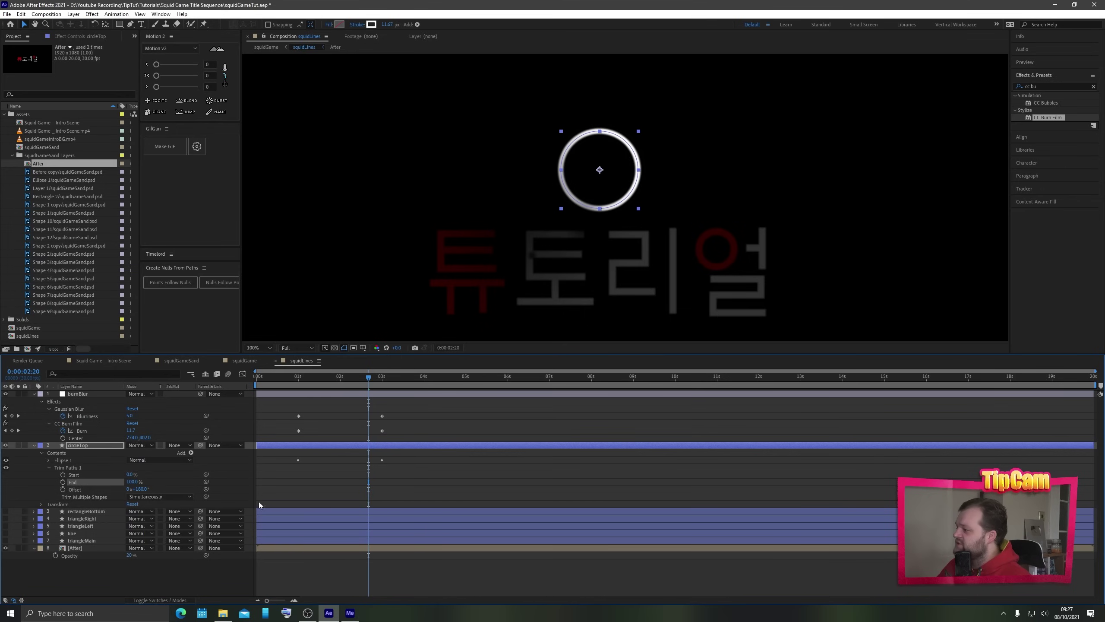
left_click(63, 482)
key("space")
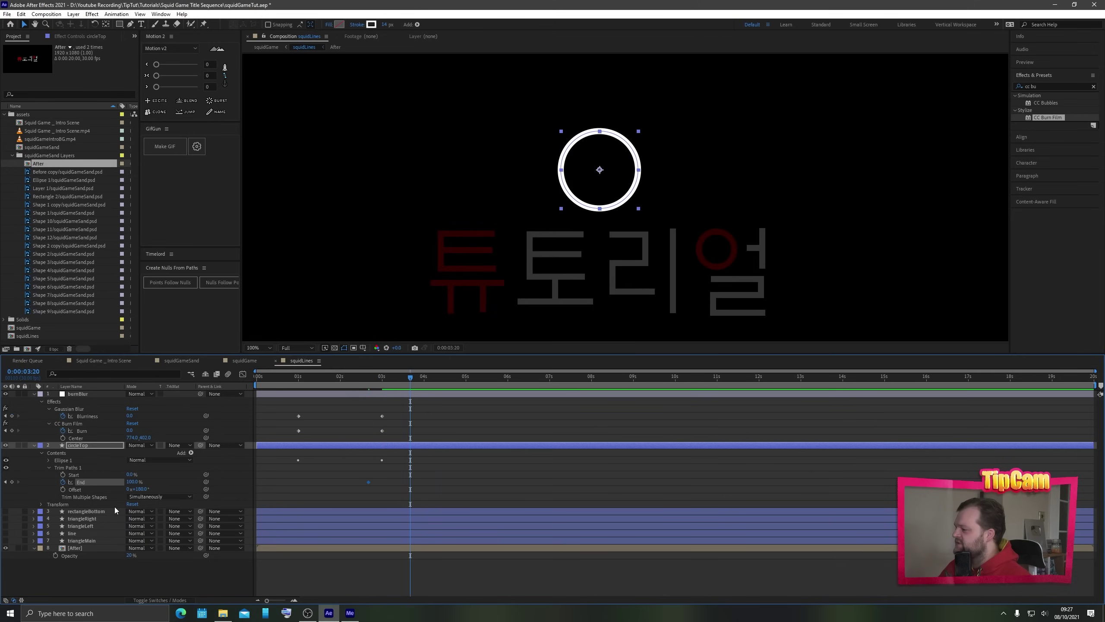
left_click_drag(132, 481, 94, 490)
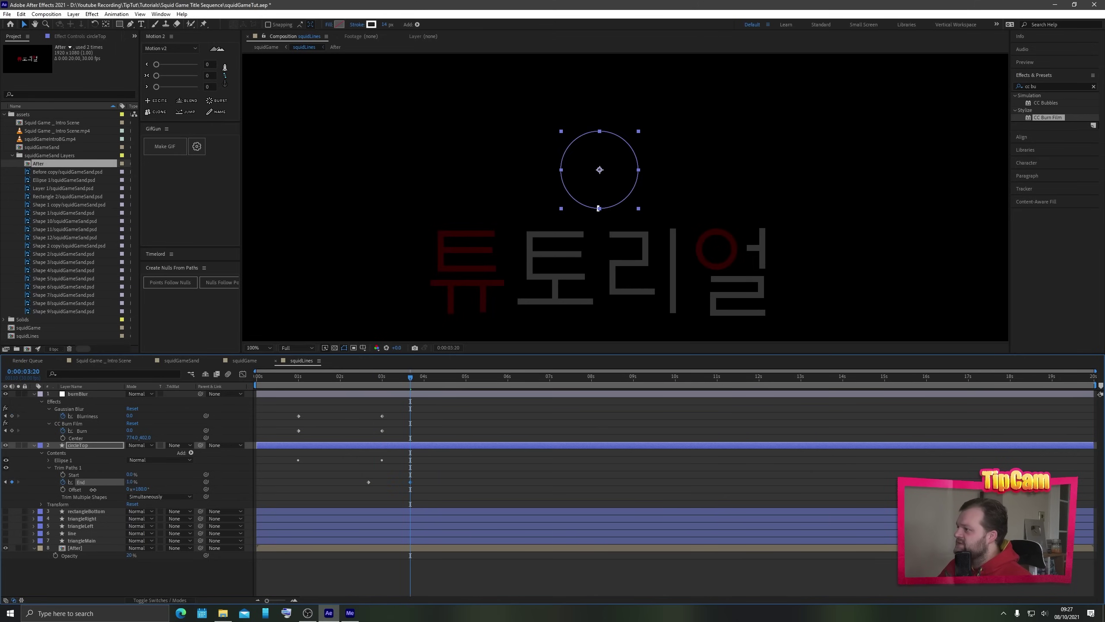
left_click(368, 380)
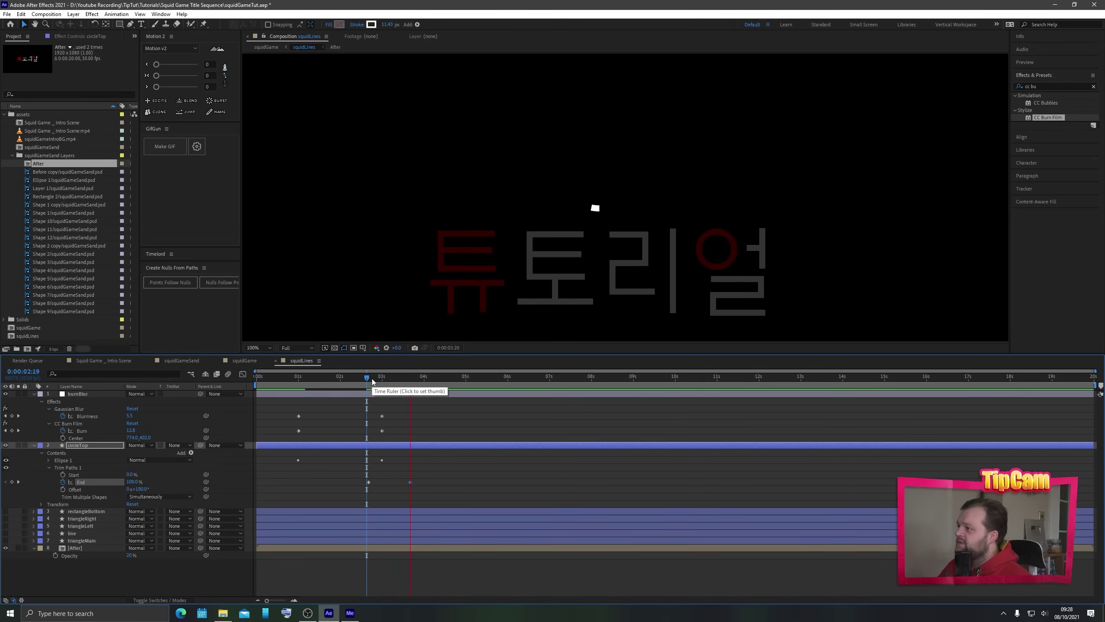
key("space")
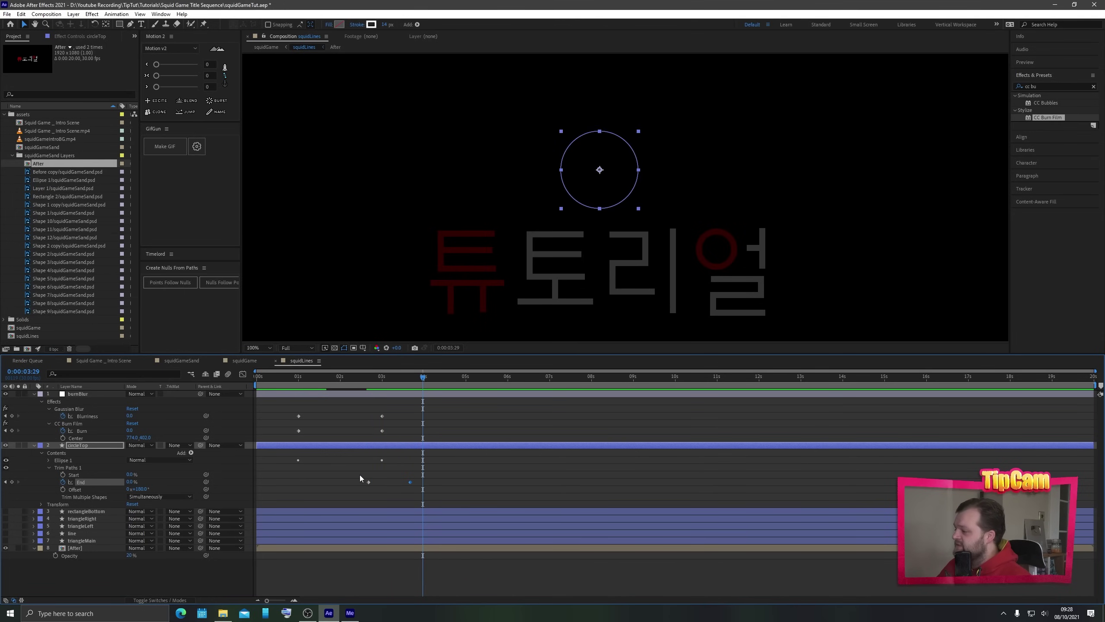
- Apply Easy Ease to circleTop's first Trim Paths End keyframe and play the trim animation back
left_click_drag(368, 376, 387, 377)
left_click(370, 482)
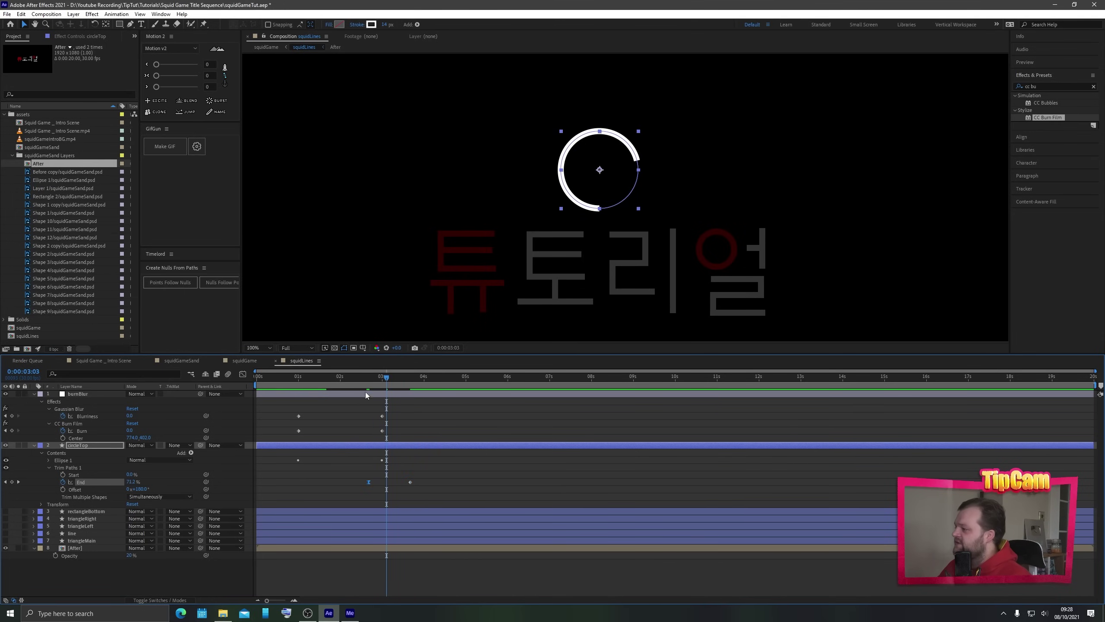
left_click(370, 380)
key("space")
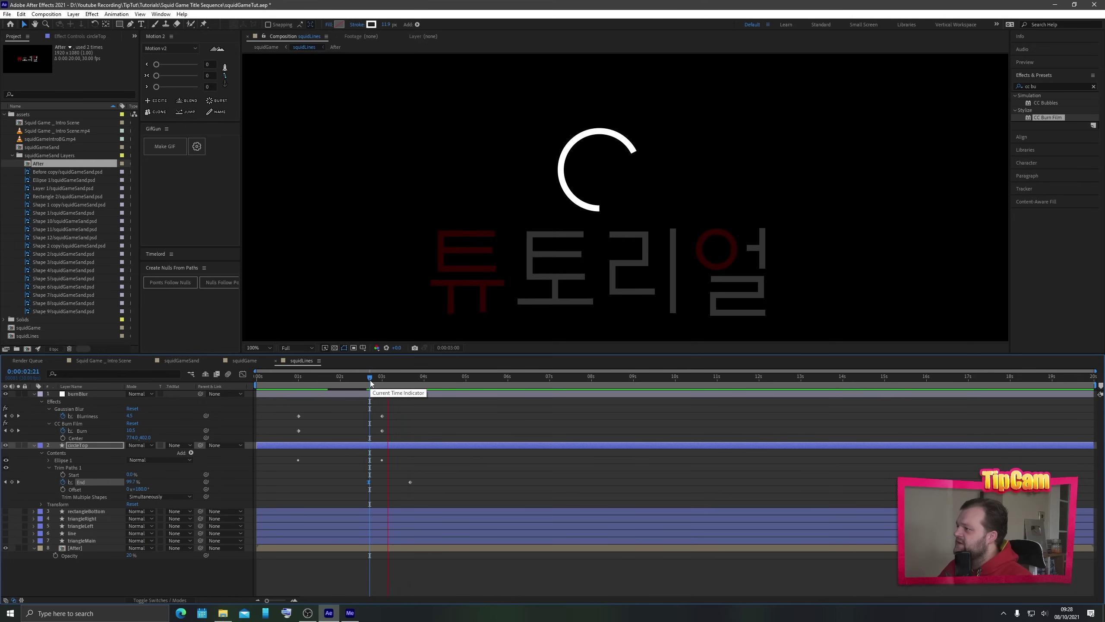
key("space")
left_click_drag(385, 377, 406, 373)
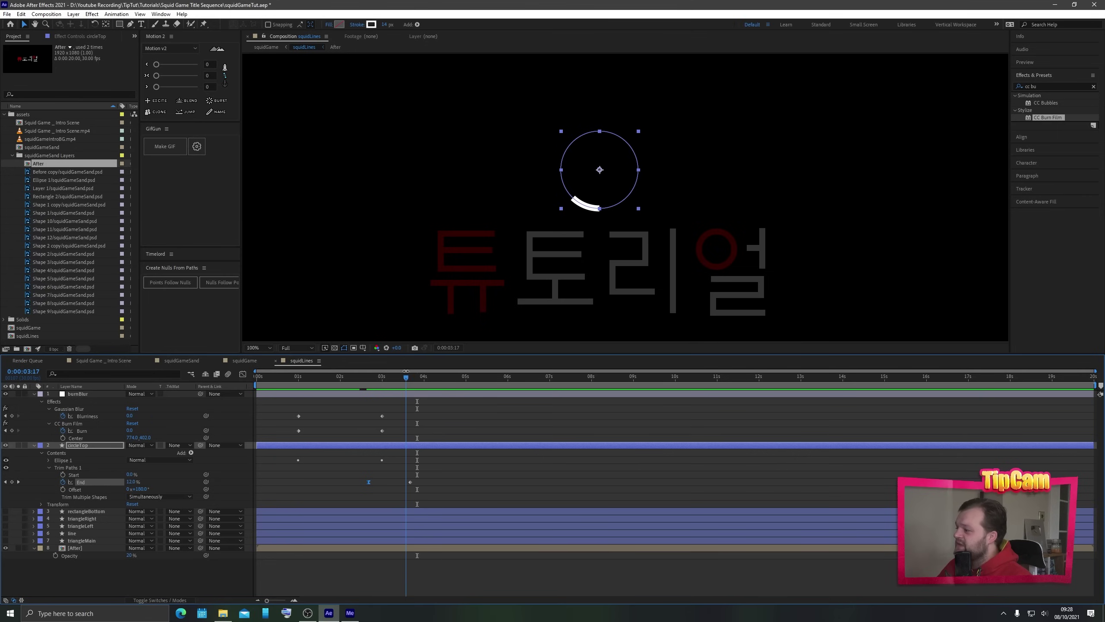
- Change circleTop's layer label colour to Red
left_click(347, 490)
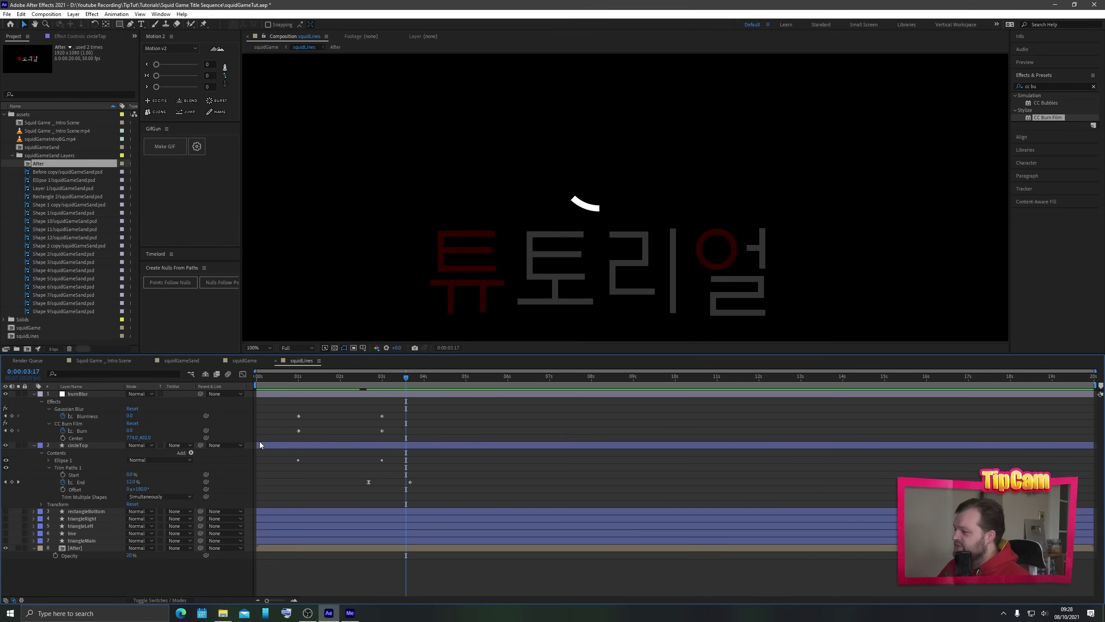
left_click(75, 445)
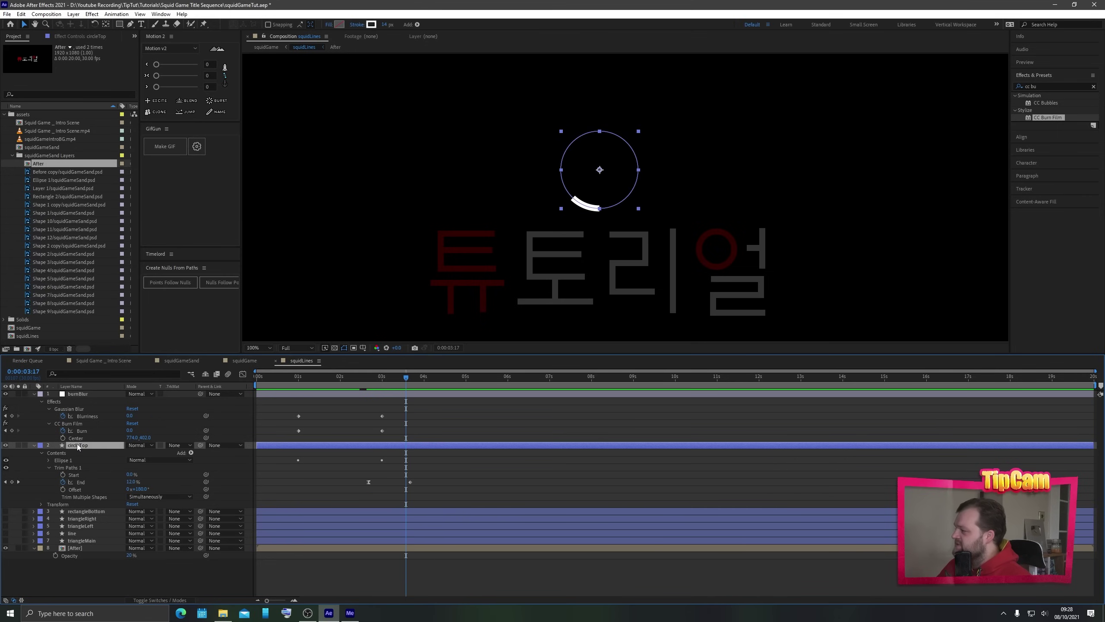
right_click(76, 445)
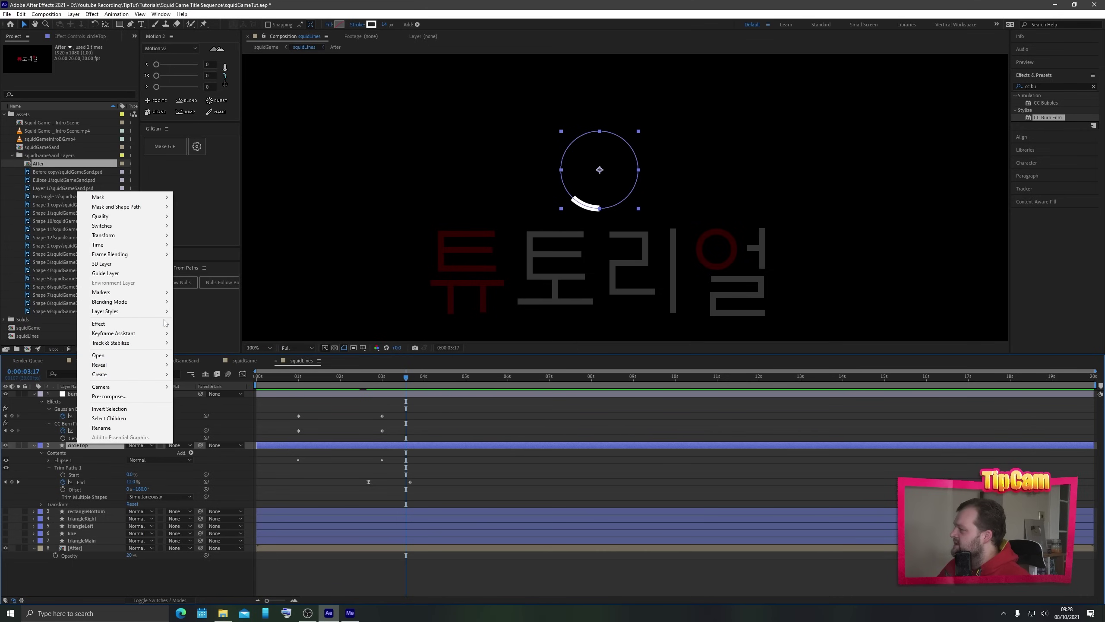
left_click(41, 445)
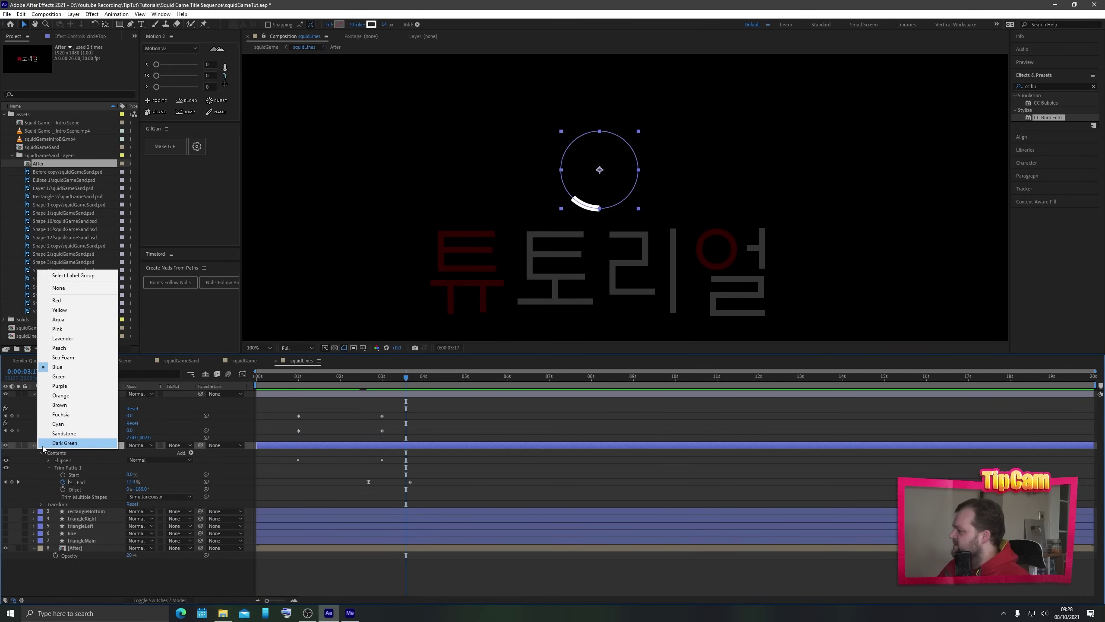
left_click(79, 304)
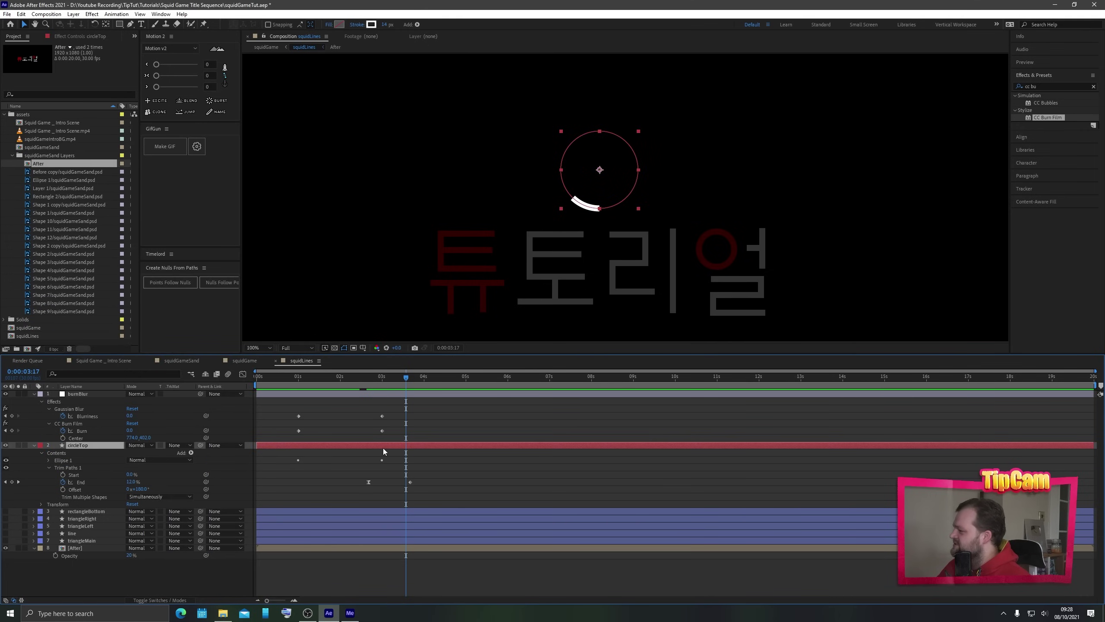
- At 0:00:03:13, draw a straight horizontal line with the Pen tool, running right from the circle arc's lower end, as a new shape layer
left_click(18, 481)
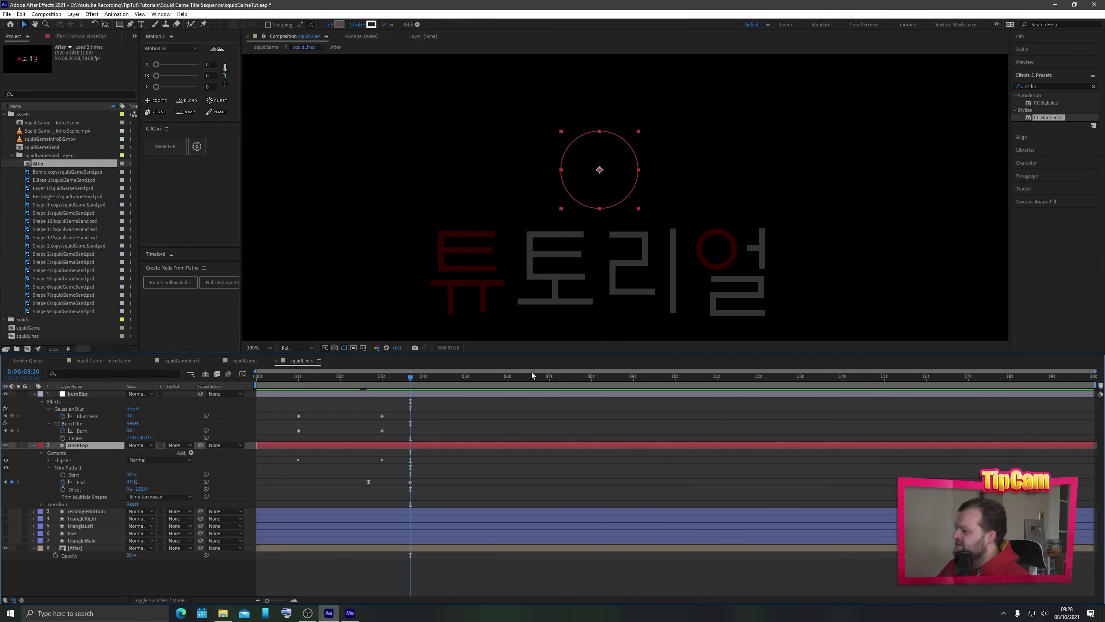
scroll(620, 263, "up", 2)
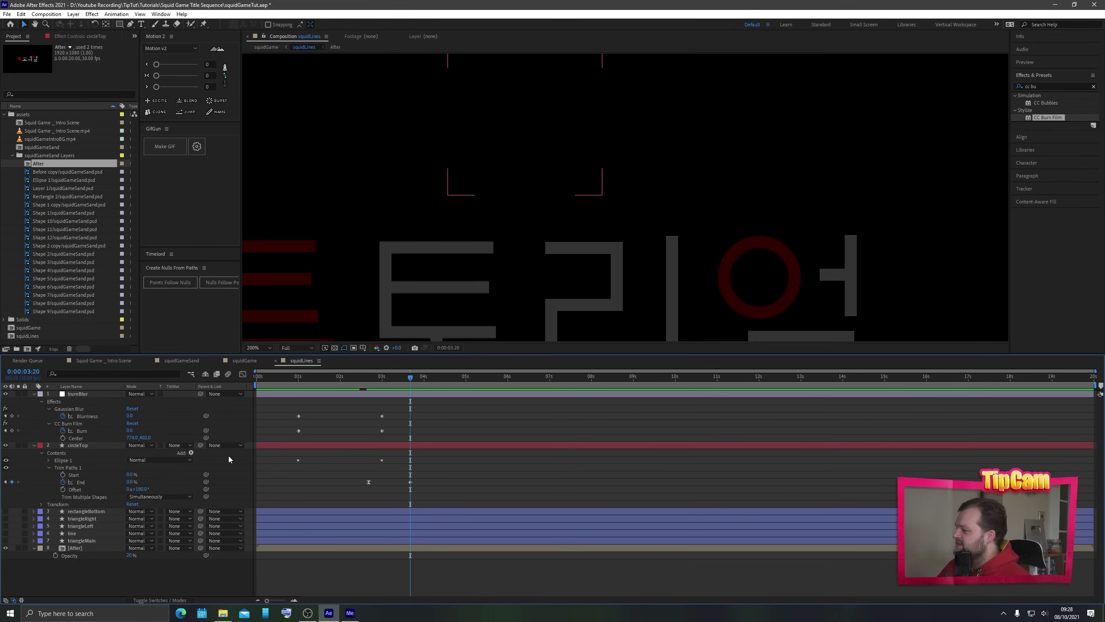
left_click(130, 24)
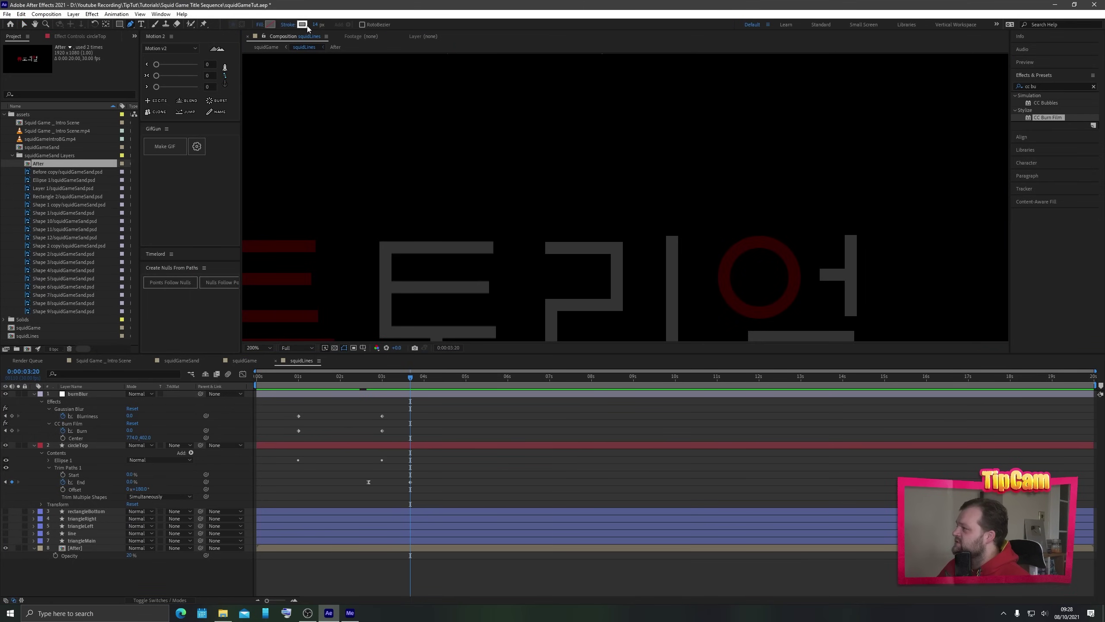
left_click_drag(409, 377, 400, 379)
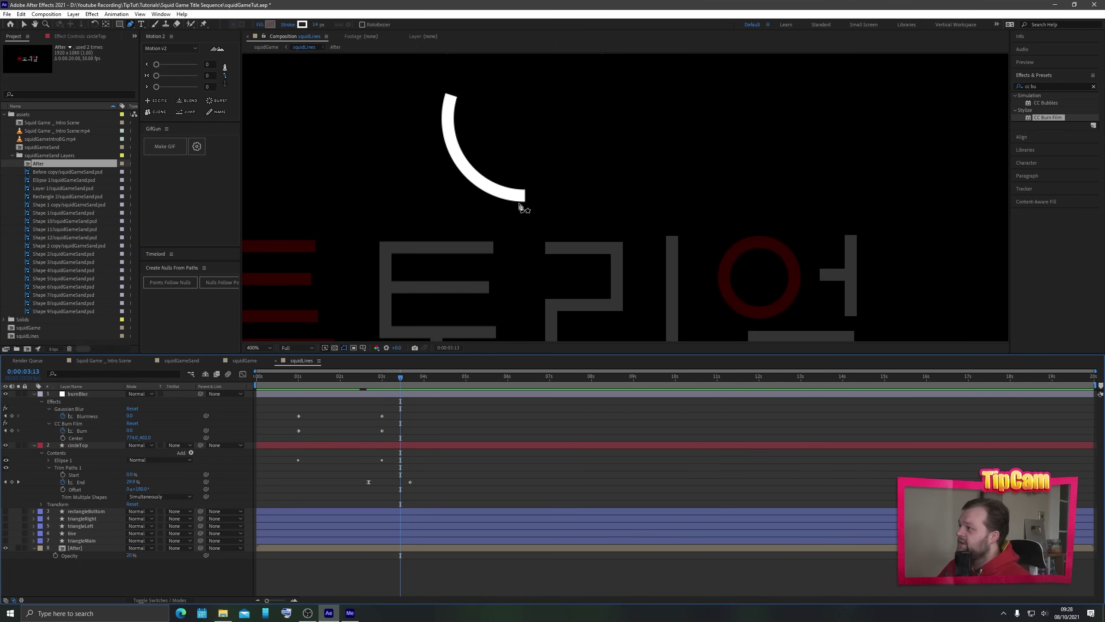
scroll(520, 208, "up", 3)
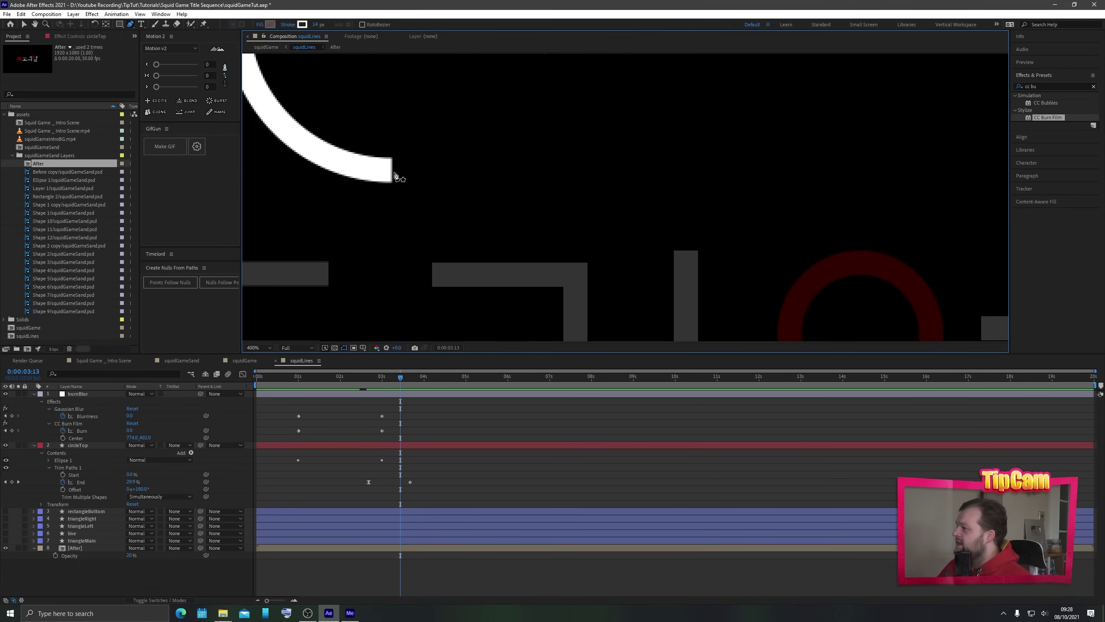
left_click(391, 171)
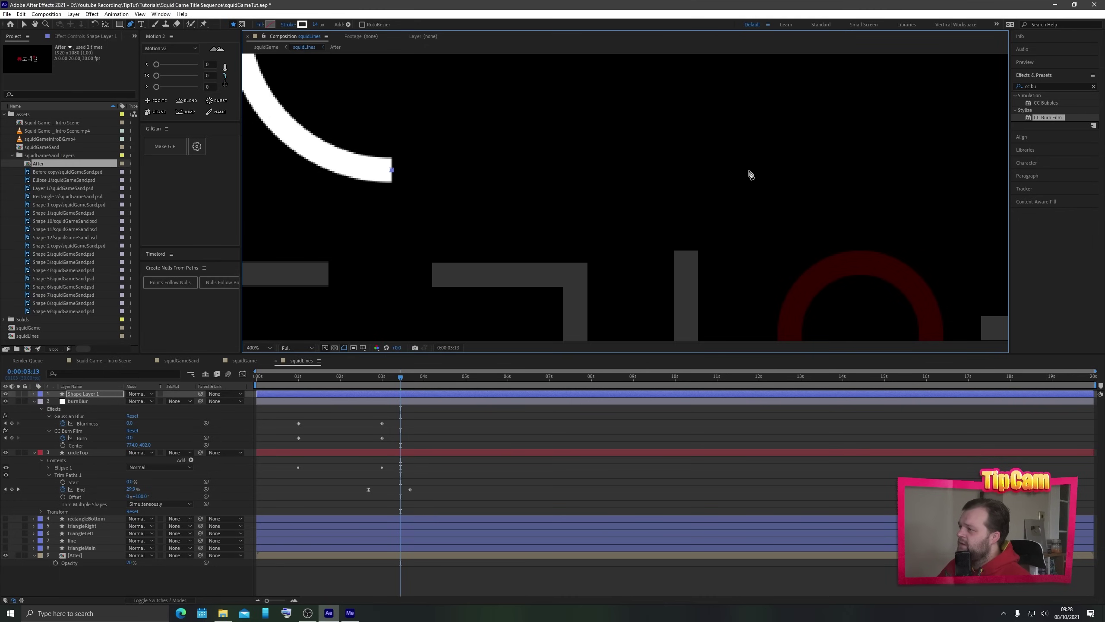
left_click(746, 171)
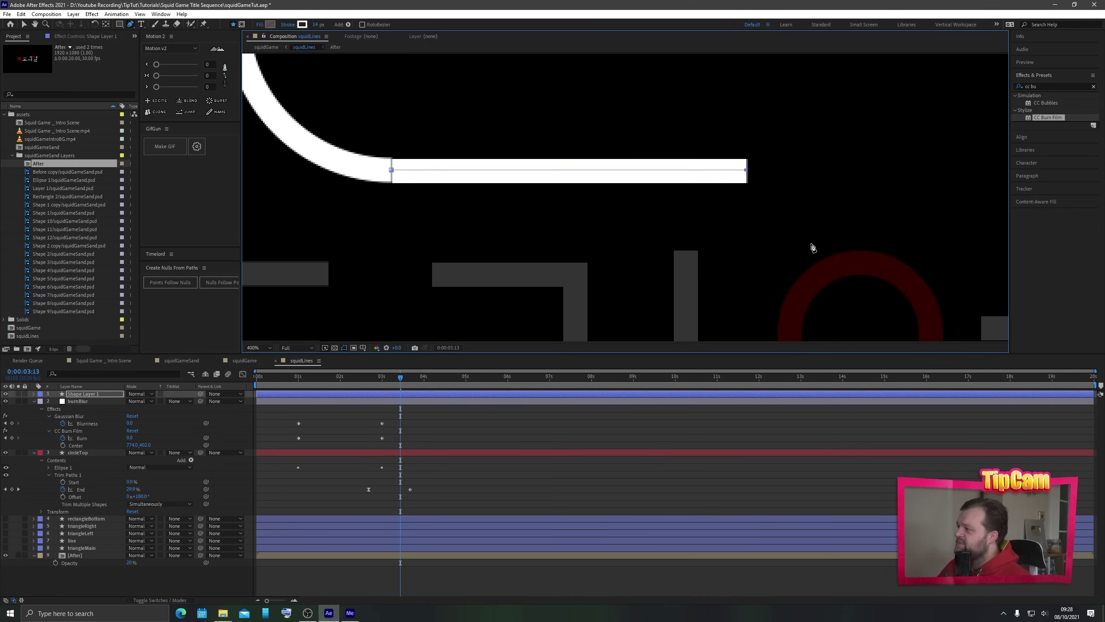
left_click(348, 426)
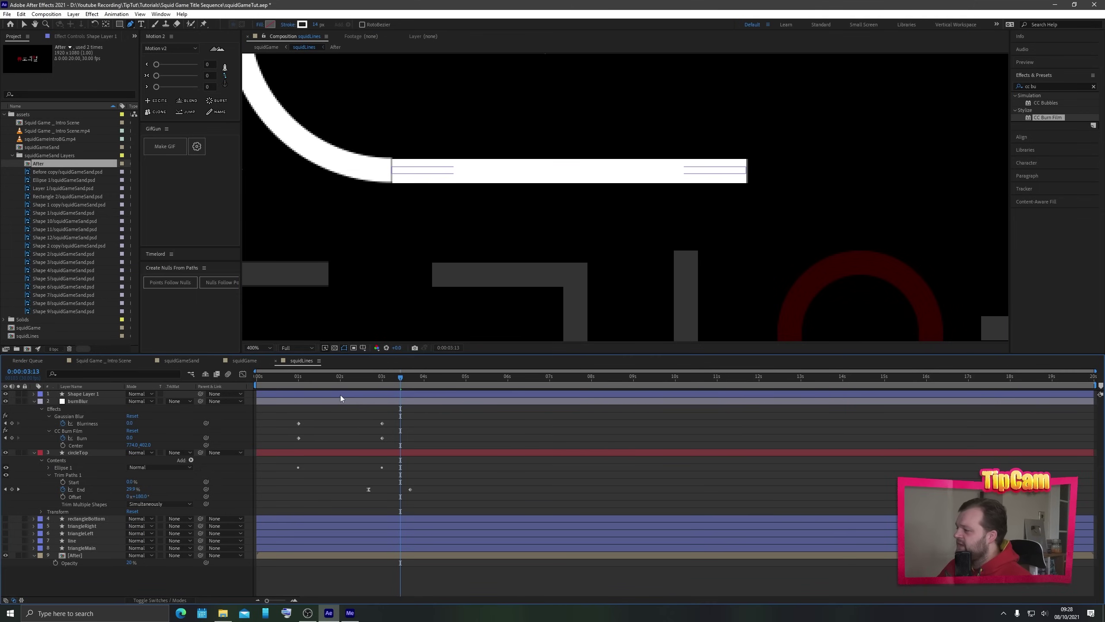
- Move the new line's shape layer below the burn and blur adjustment layer, directly above circleTop
left_click(343, 395)
key("ctrl+[")
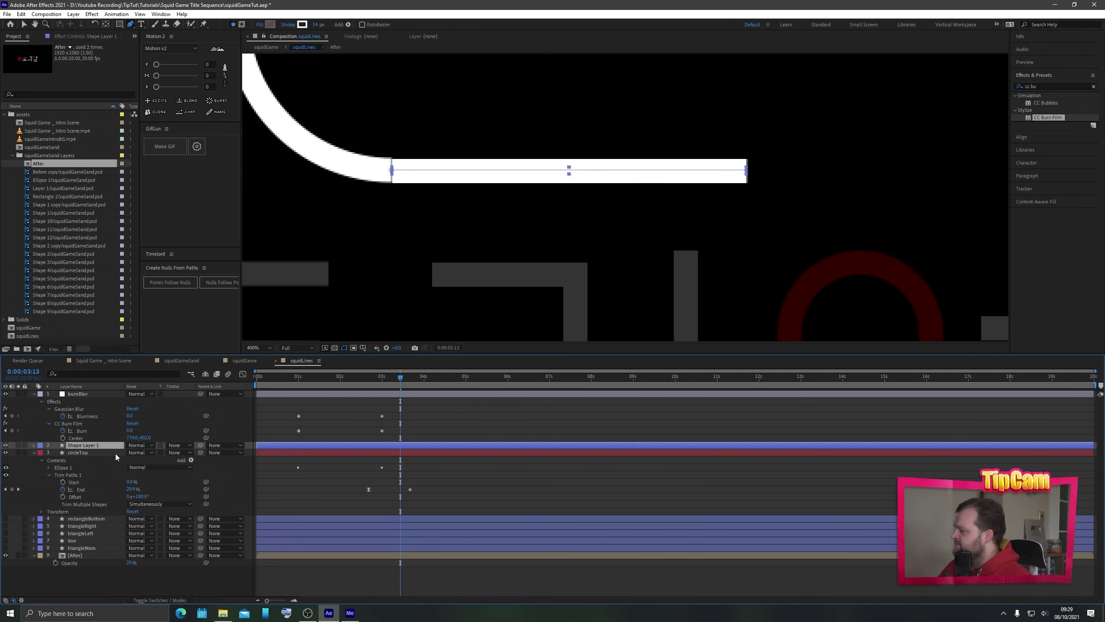
left_click(104, 453)
left_click(102, 446)
key("Home")
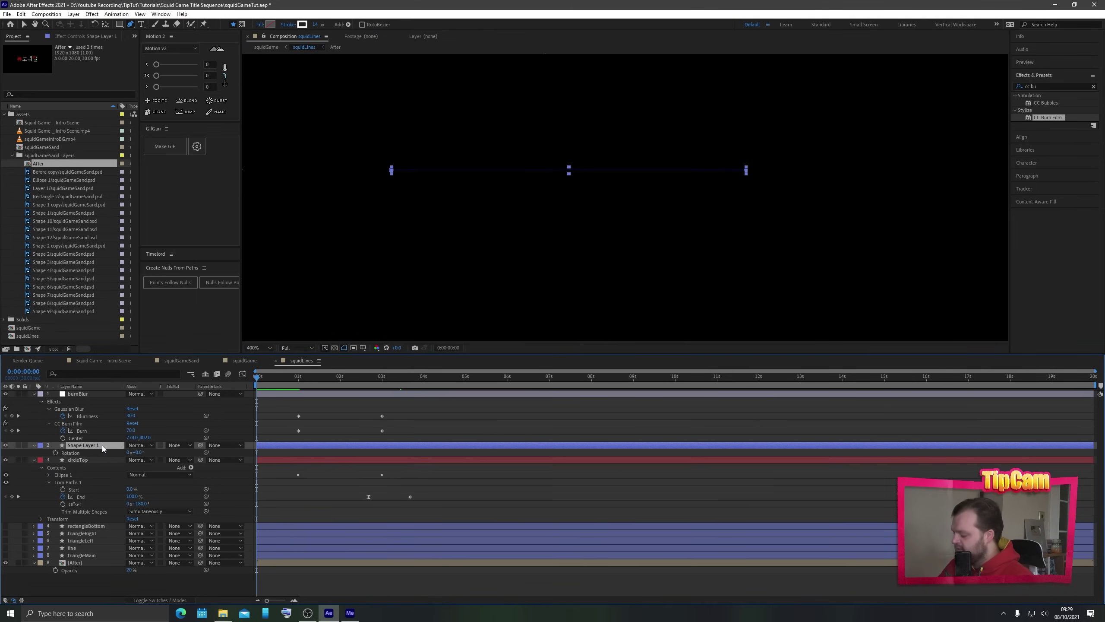
- Rename the new line's shape layer as circleLine
left_click(90, 452)
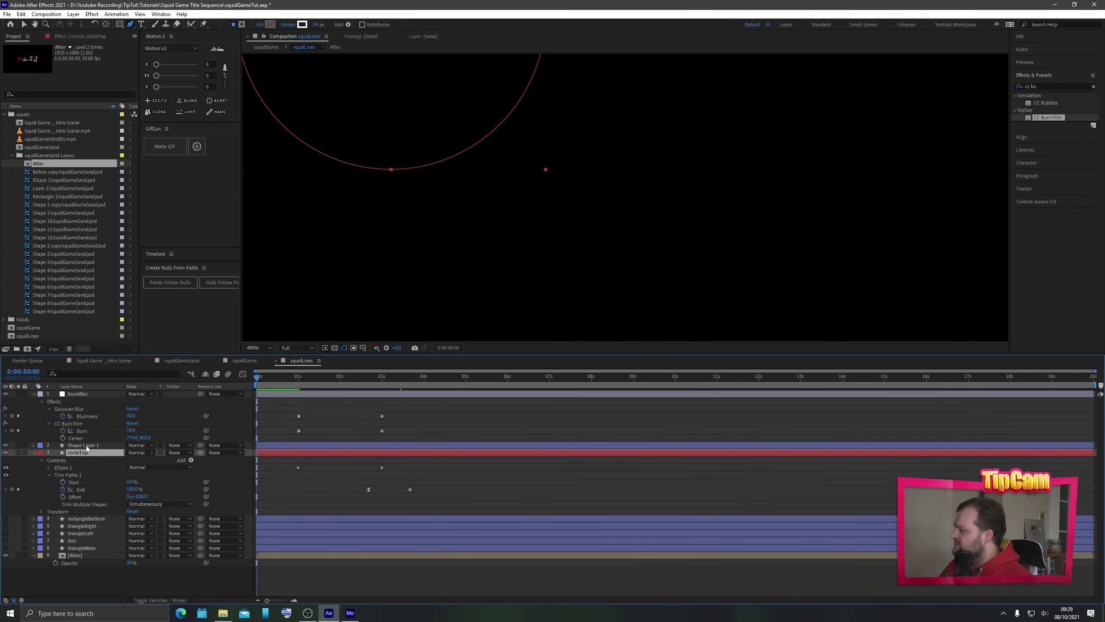
left_click(90, 446)
key("Return")
type("circleLine")
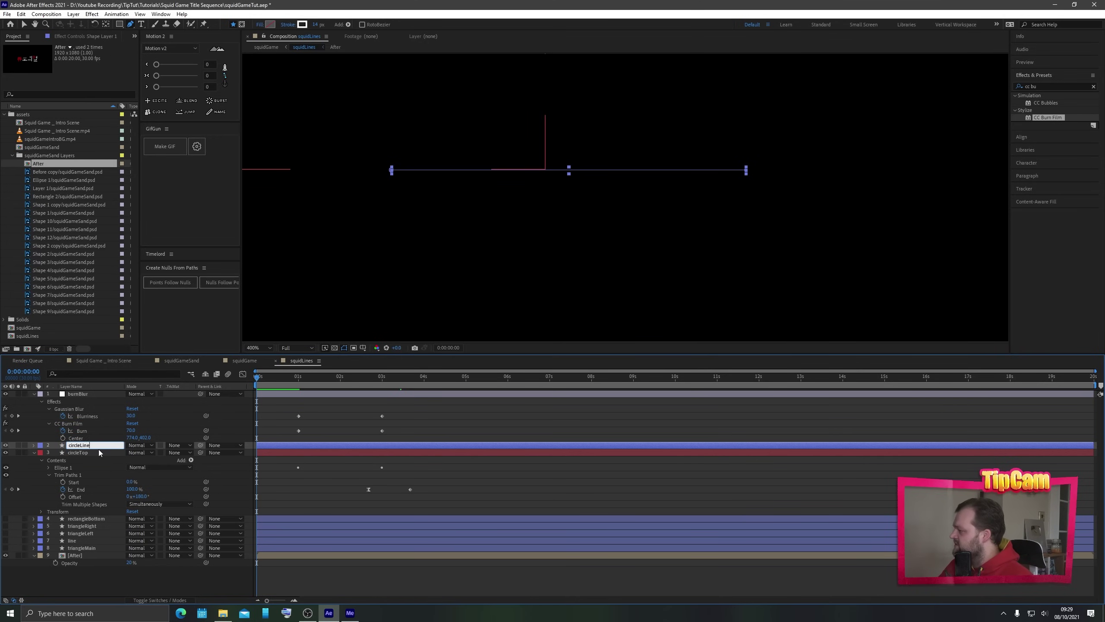
key("Return")
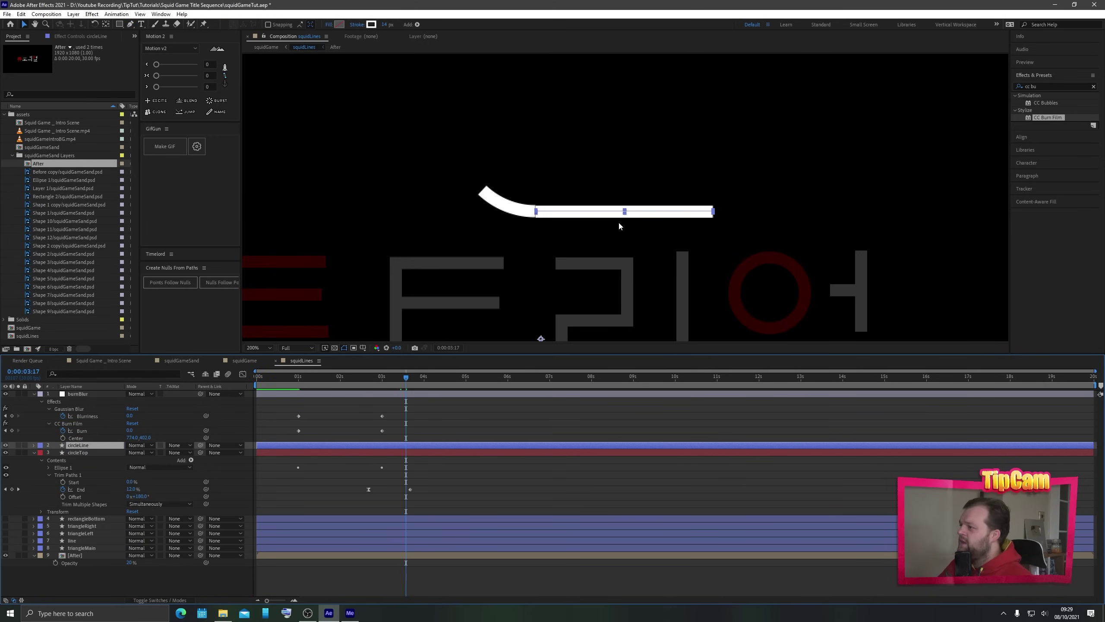
- Change circleLine's layer label colour to Red to match circleTop
left_click(476, 452)
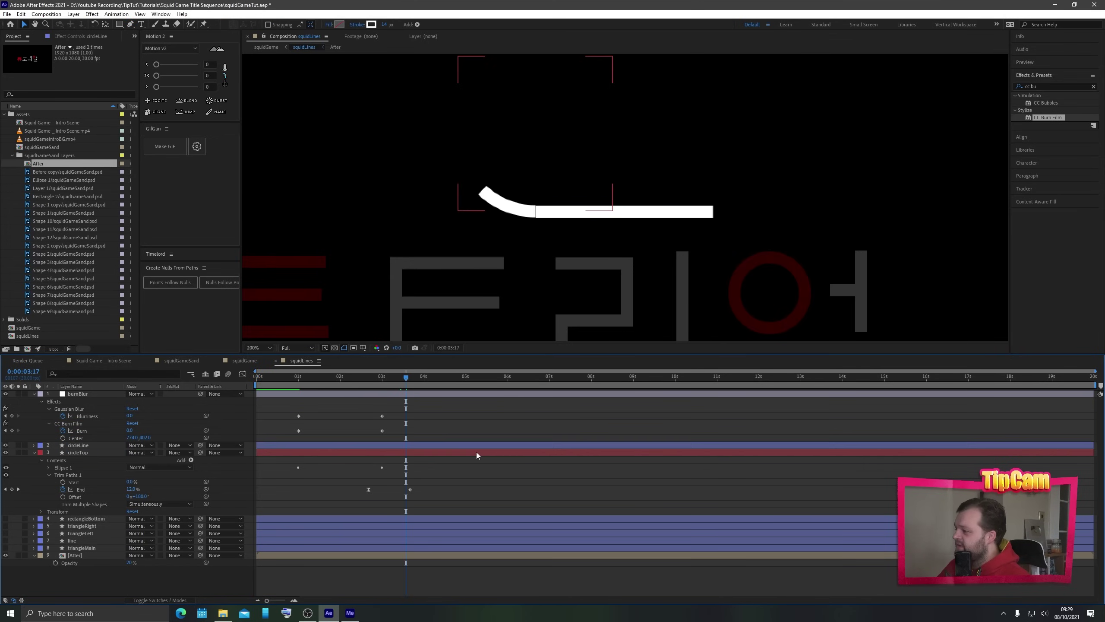
left_click(472, 445)
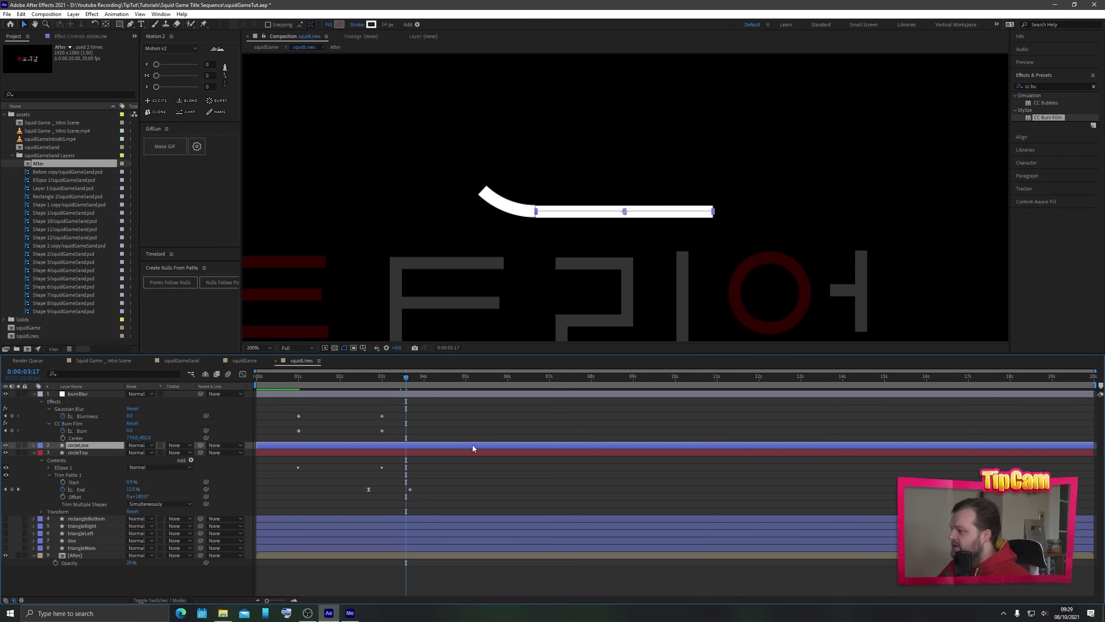
key("period")
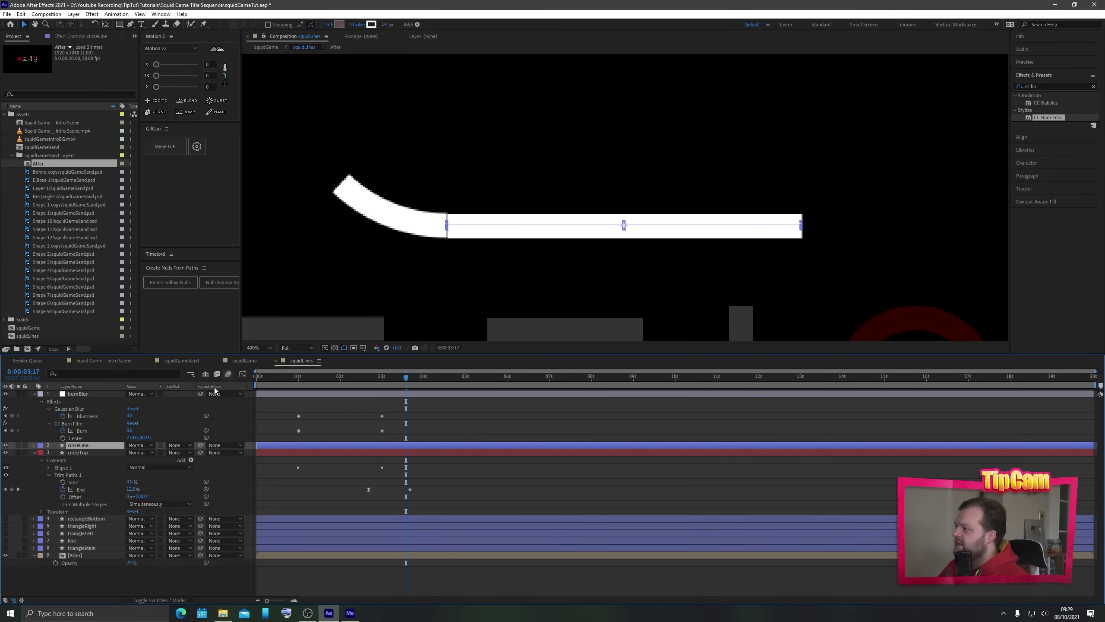
left_click(40, 445)
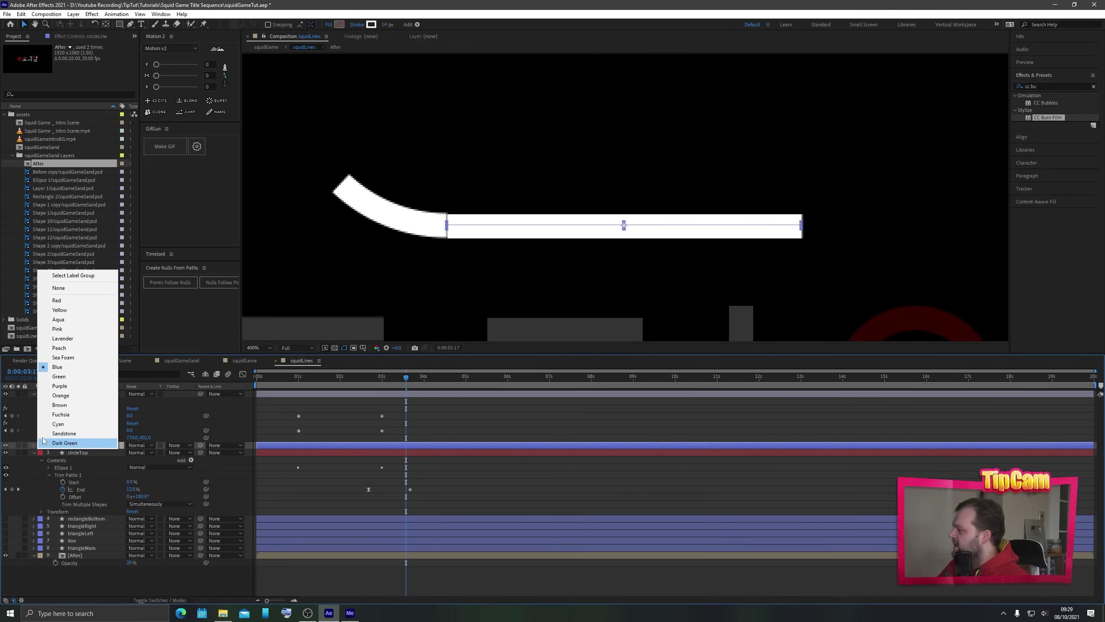
left_click(65, 303)
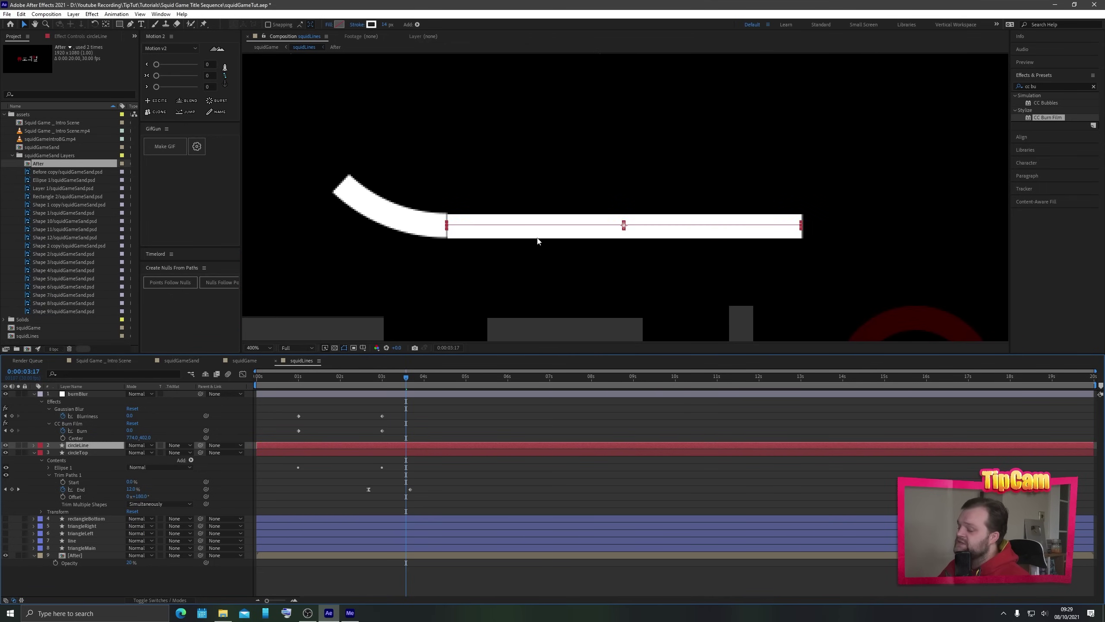
- Fine-tune circleLine's left end so the line joins the lower end of the circle's arc
scroll(427, 278, "up", 2)
key("space")
left_click_drag(346, 293, 715, 227)
left_click_drag(391, 252, 700, 252)
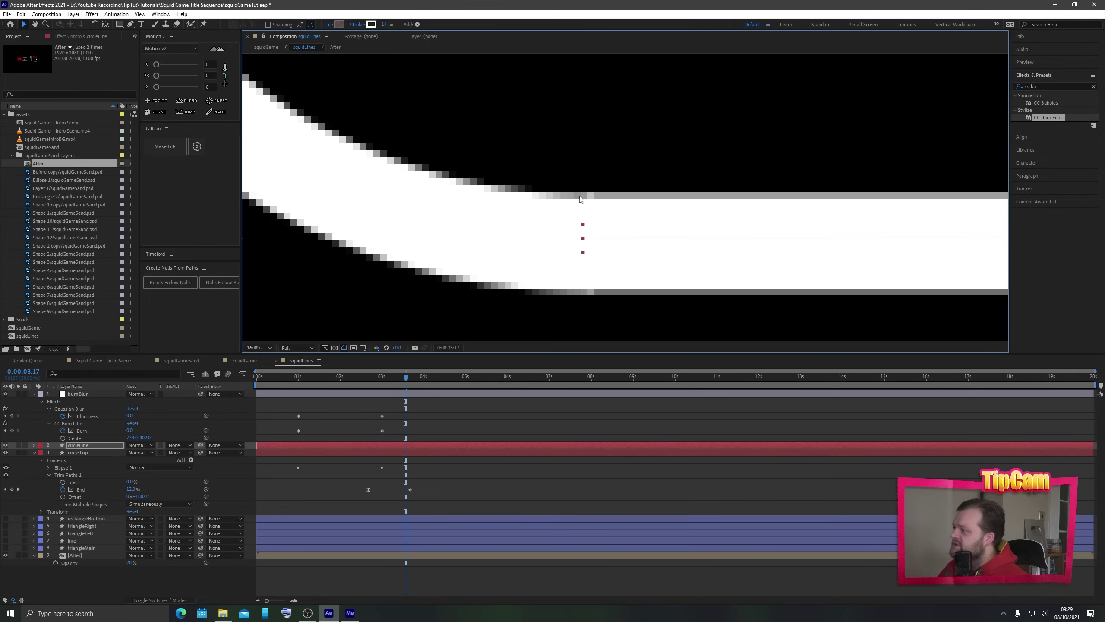
left_click_drag(587, 205, 588, 206)
scroll(592, 246, "down", 5)
- Extend circleLine's path with a curved Pen segment ending at the red ring's right edge, and set fast previews to Off (Final Quality)
key("h")
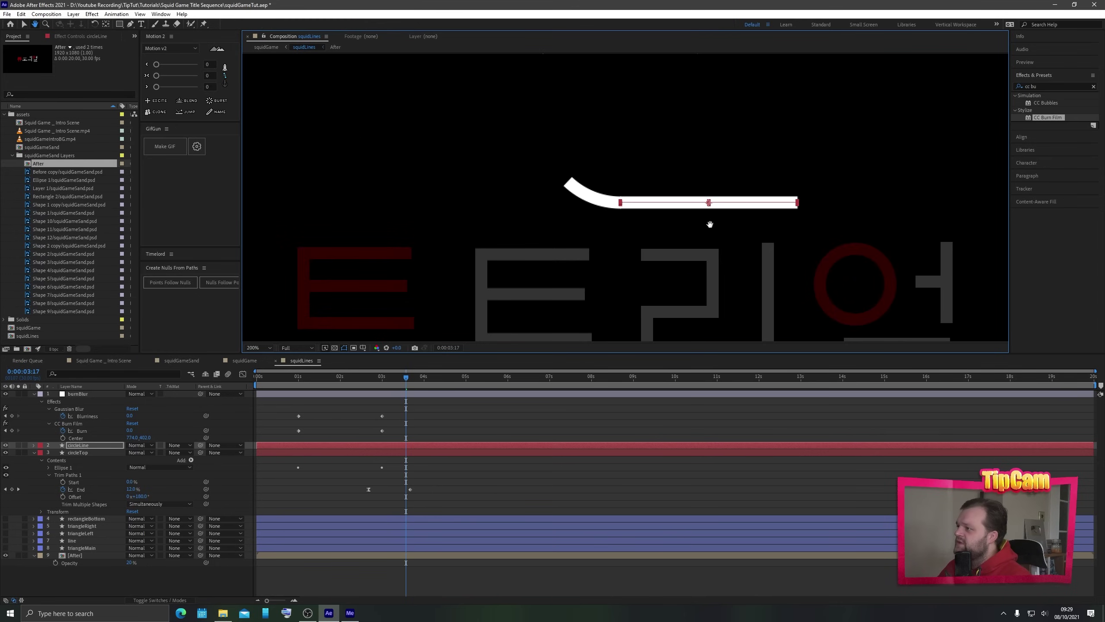
key("g")
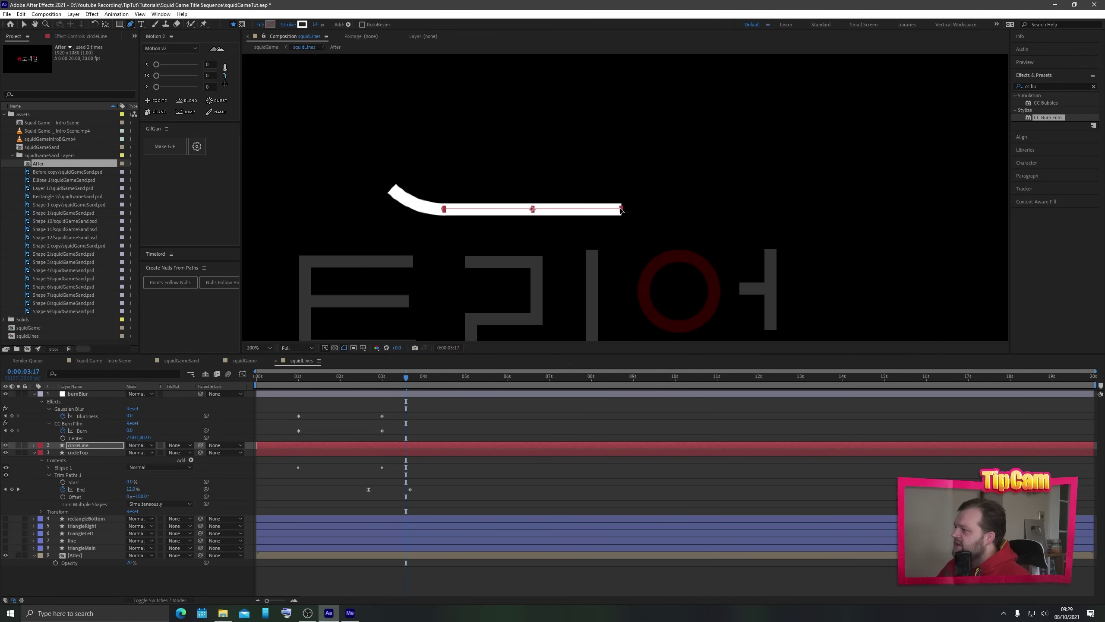
left_click_drag(646, 247, 469, 208)
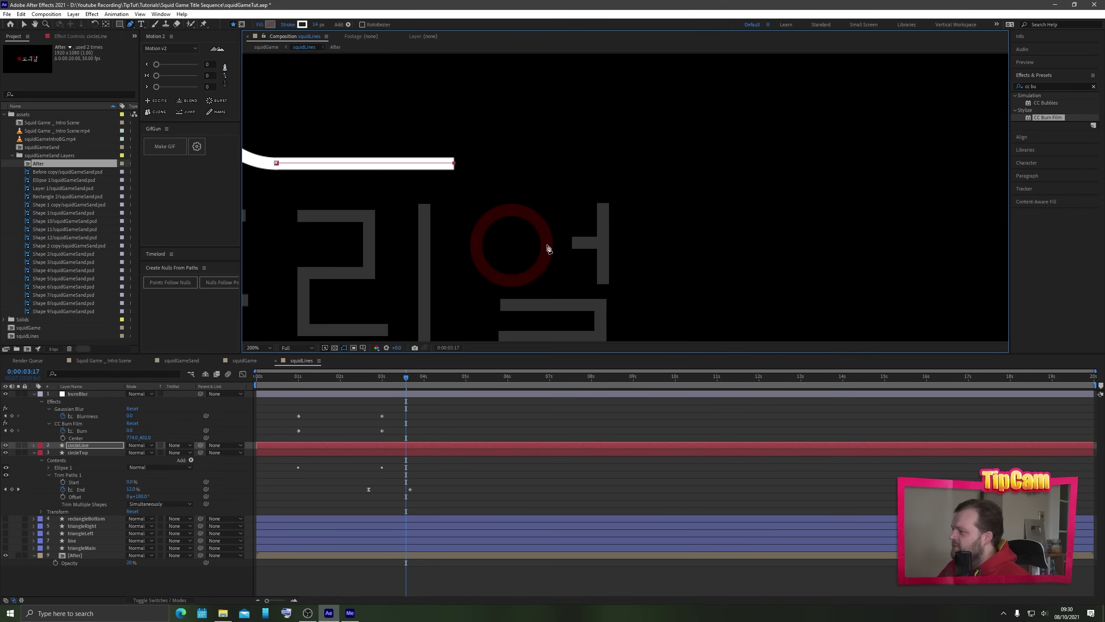
left_click_drag(547, 245, 543, 331)
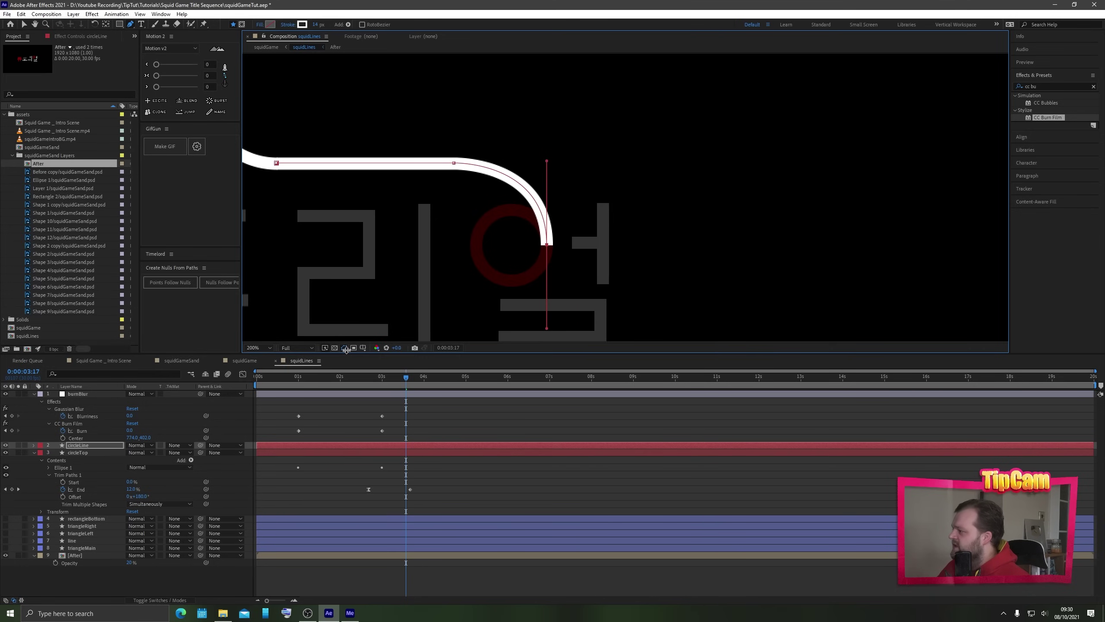
left_click(344, 348)
left_click(333, 358)
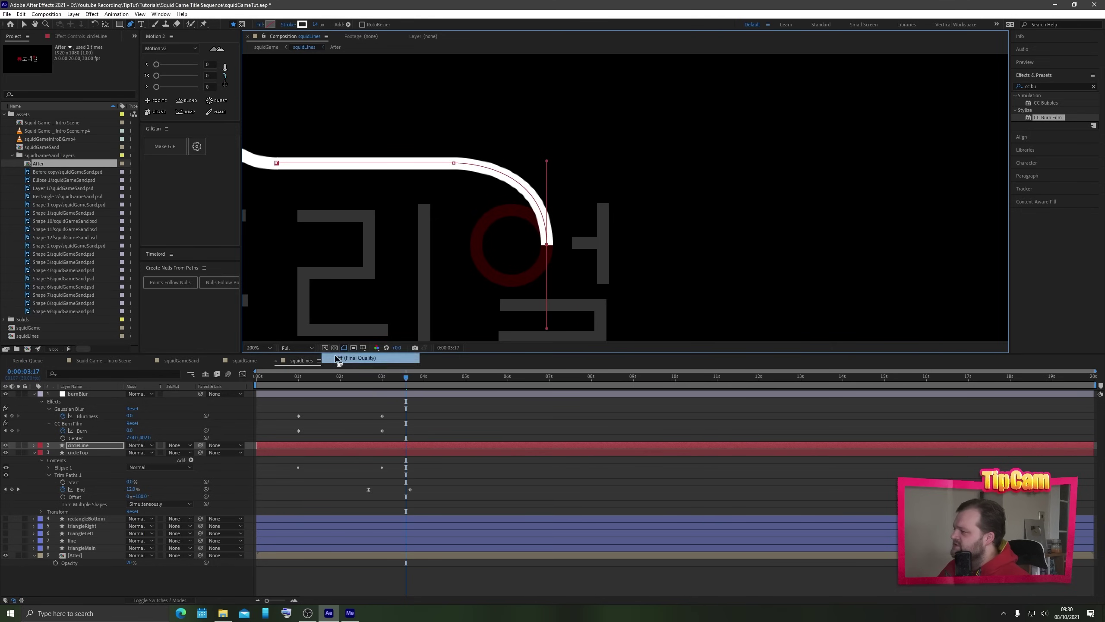
left_click_drag(396, 265, 520, 234)
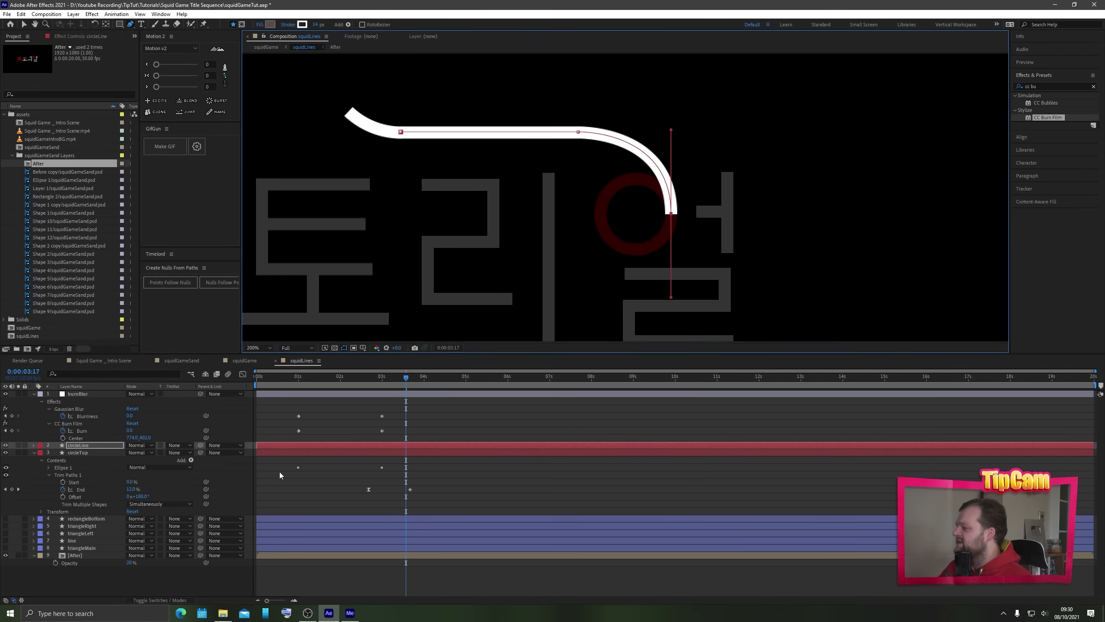
- Draw a white-stroked circle from the centre of the small red ring on a new shape layer, matching the ring's size
left_click(293, 483)
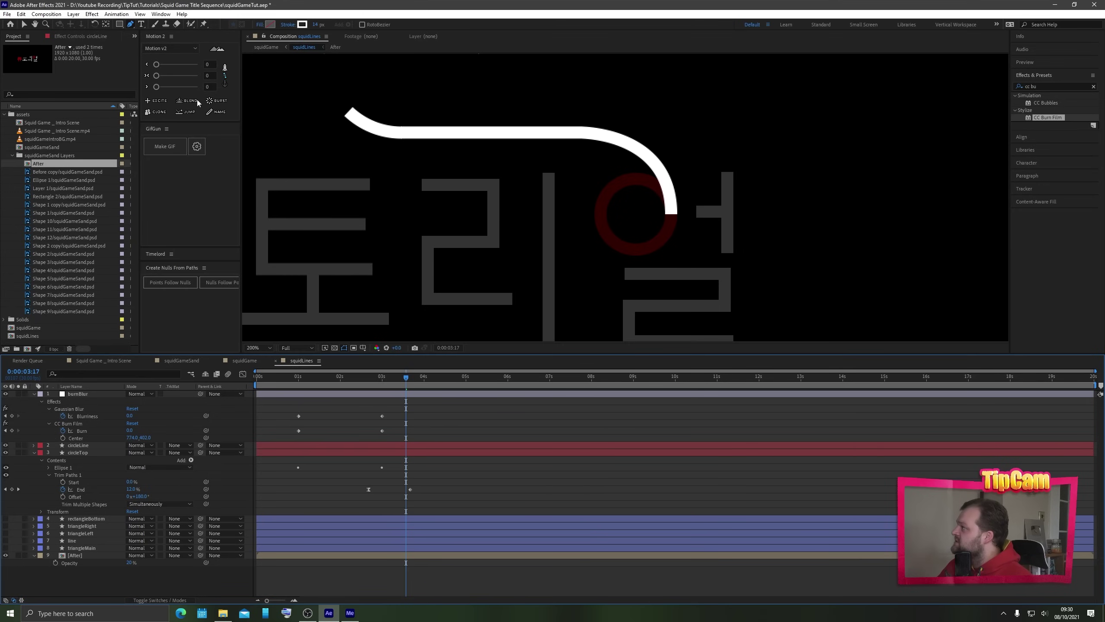
left_click_drag(119, 23, 147, 49)
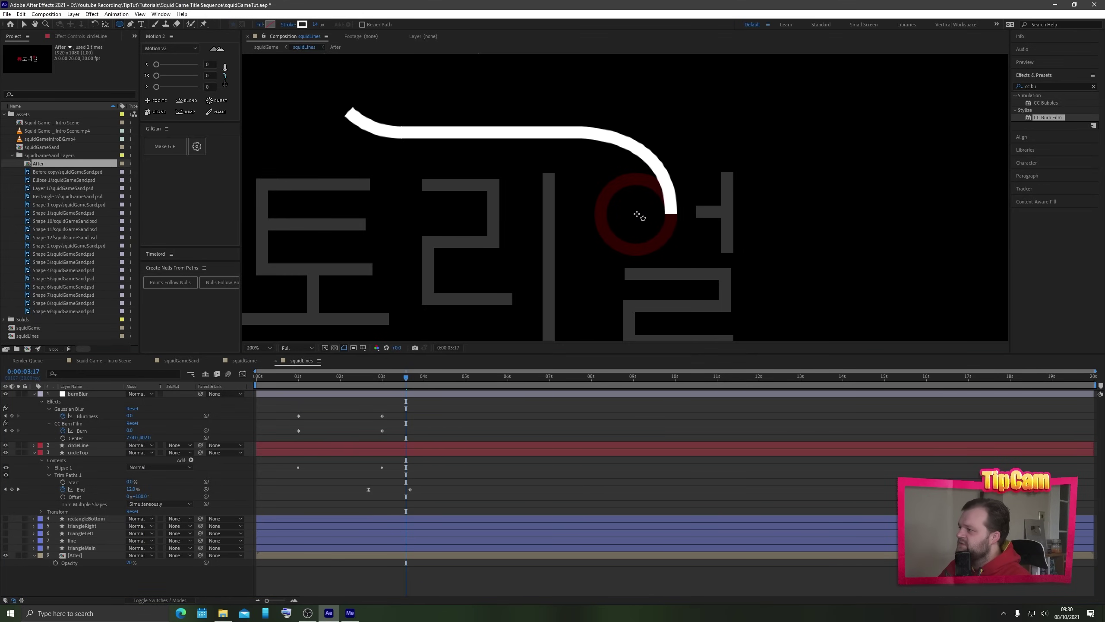
left_click_drag(637, 215, 602, 179)
left_click(25, 24)
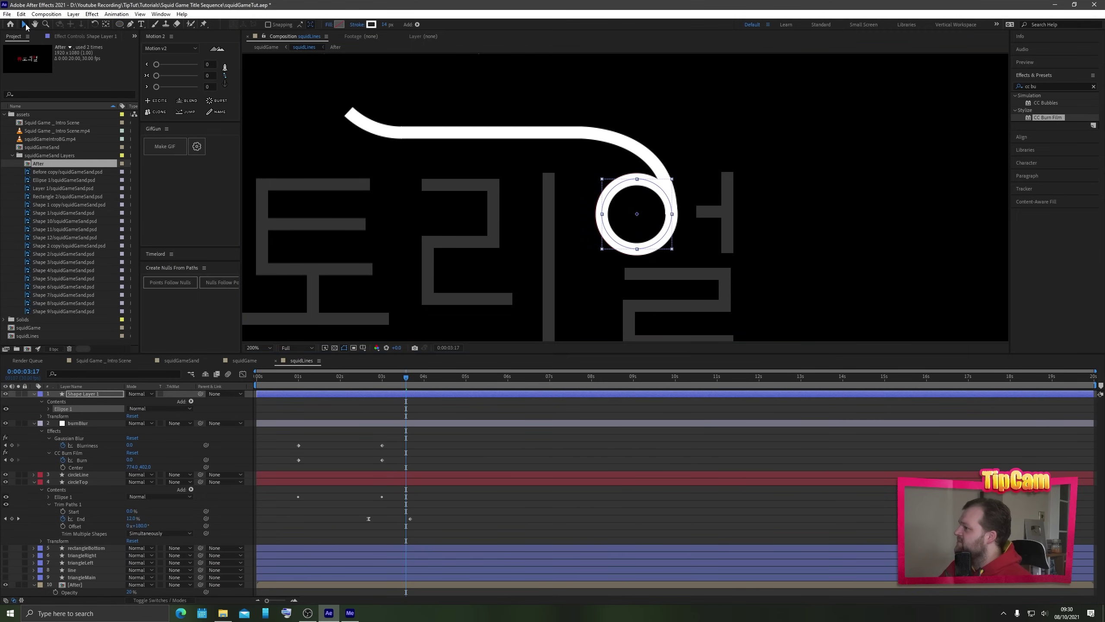
- Move the new circle's shape layer directly below burnBlur and rename it circleRed
left_click(379, 397)
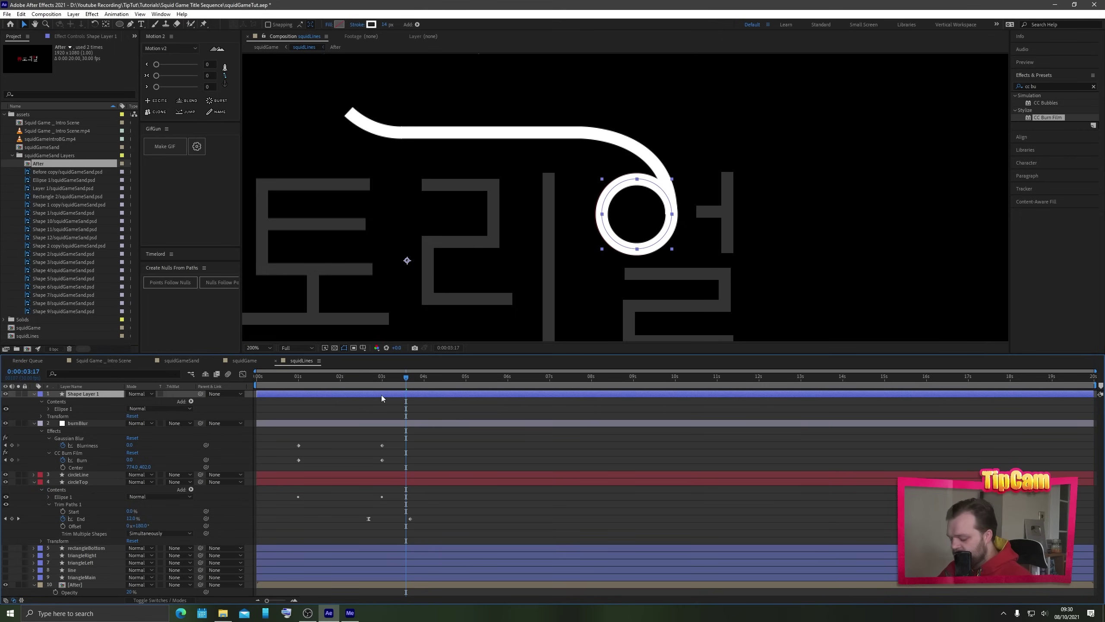
key("ctrl+[")
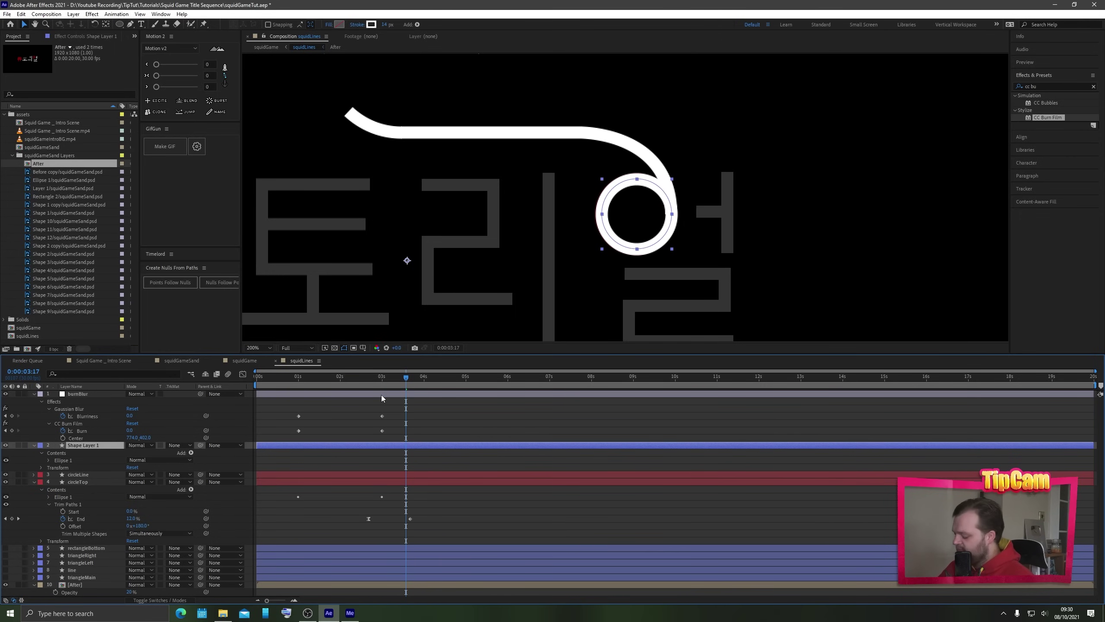
key("Return")
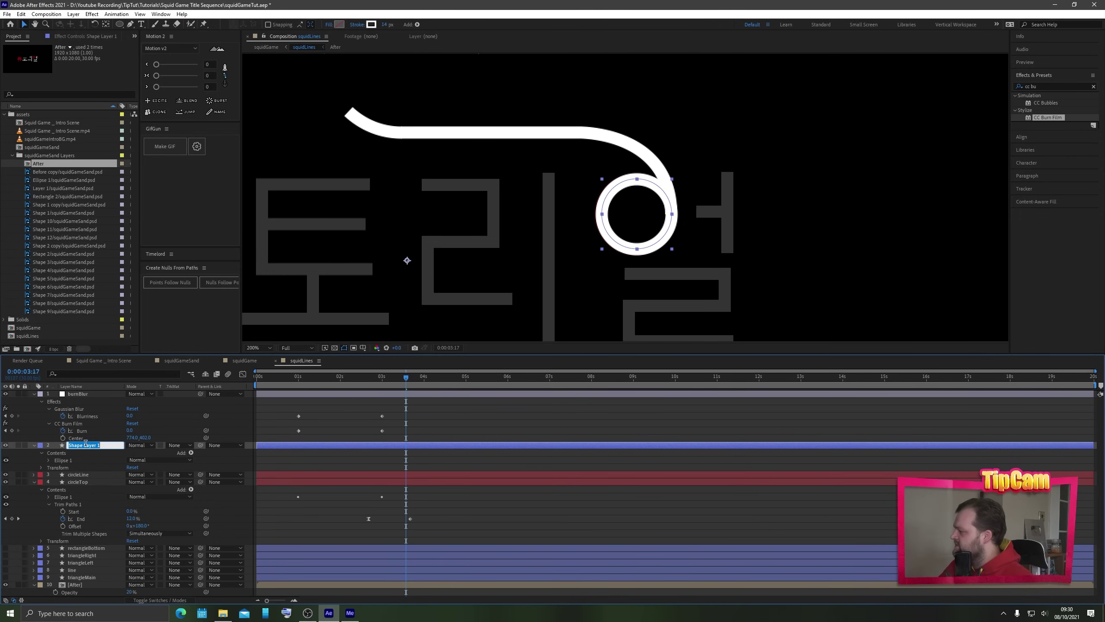
type("circleRed")
key("Return")
- Change circleRed's layer label colour to Red and check up close how the circle meets the curved line
left_click(40, 445)
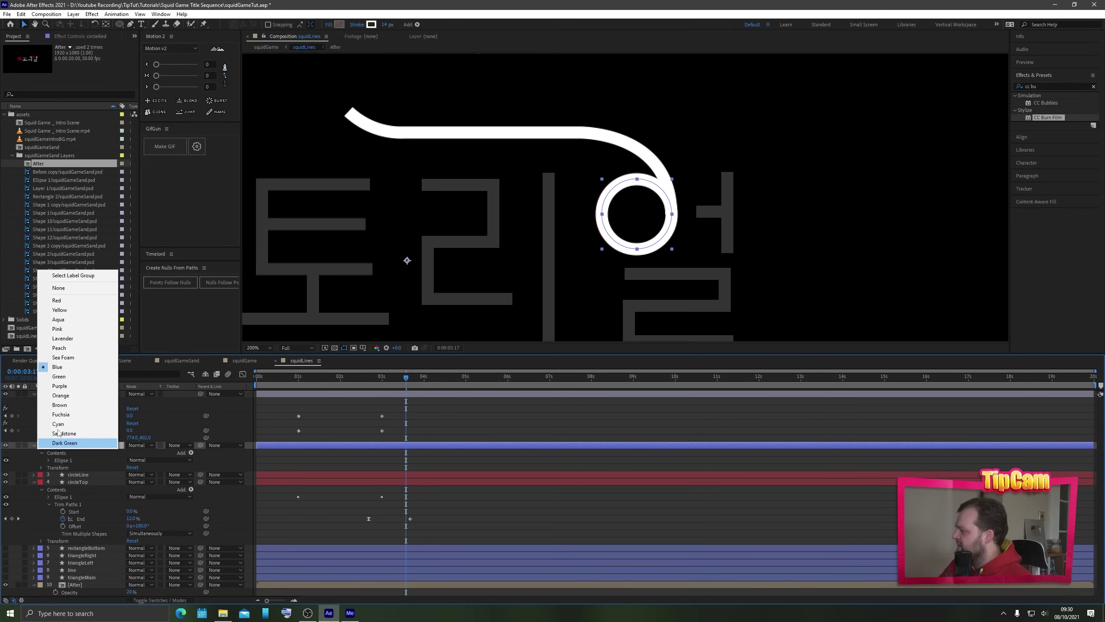
left_click(70, 301)
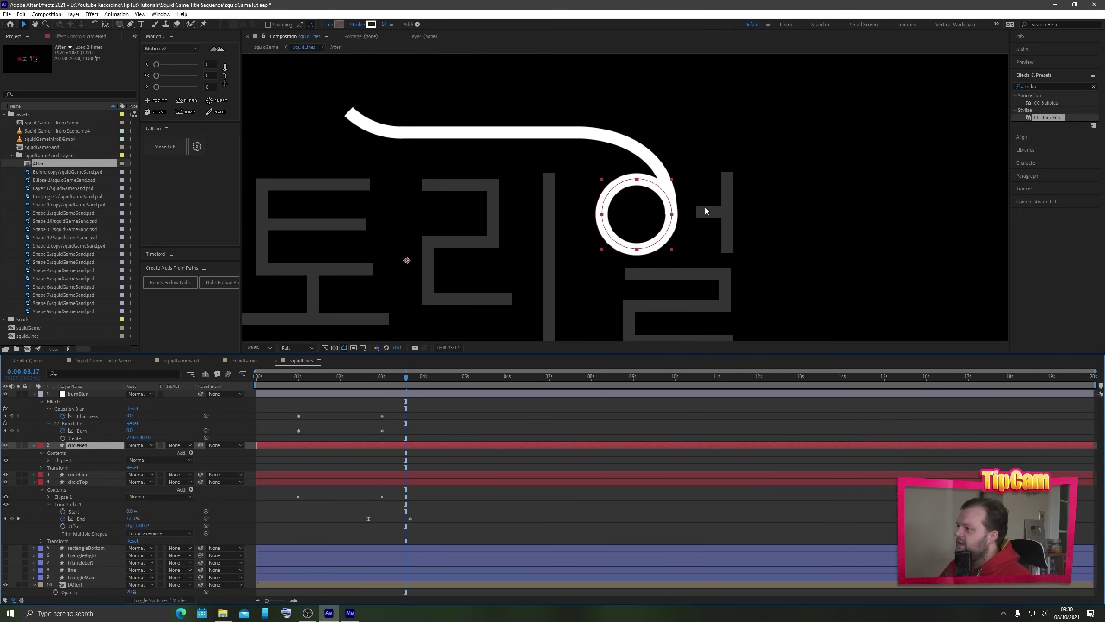
key("period")
key("period")
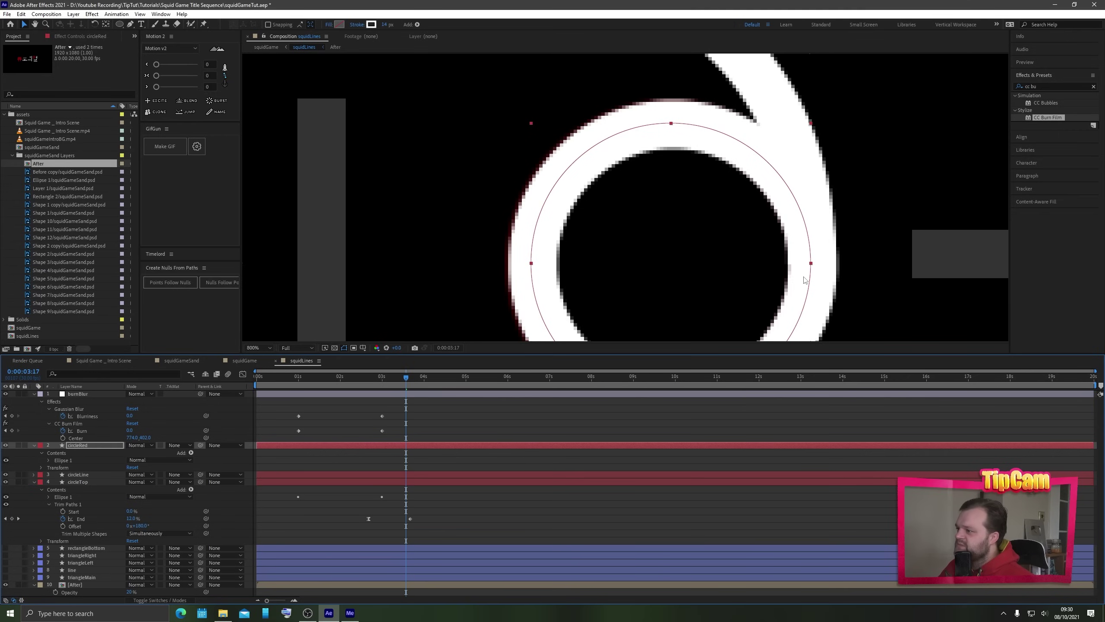
key("comma")
key("comma")
key("comma")
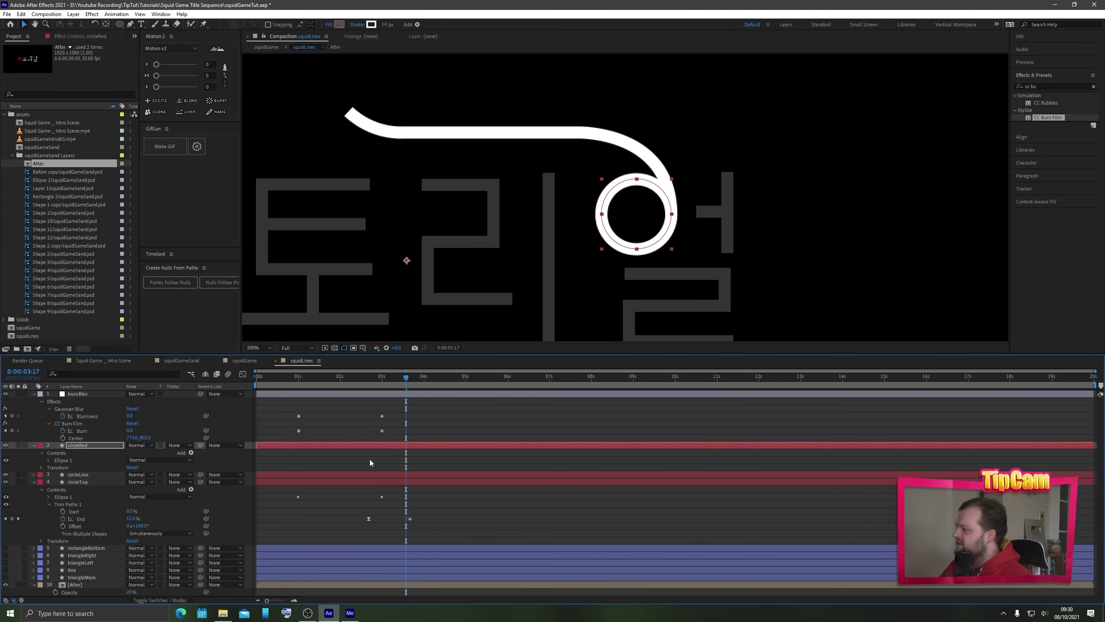
- Move the playhead to circleTop's last End keyframe and reduce the three circle layers to their keyframed properties
left_click(294, 483)
left_click(18, 519)
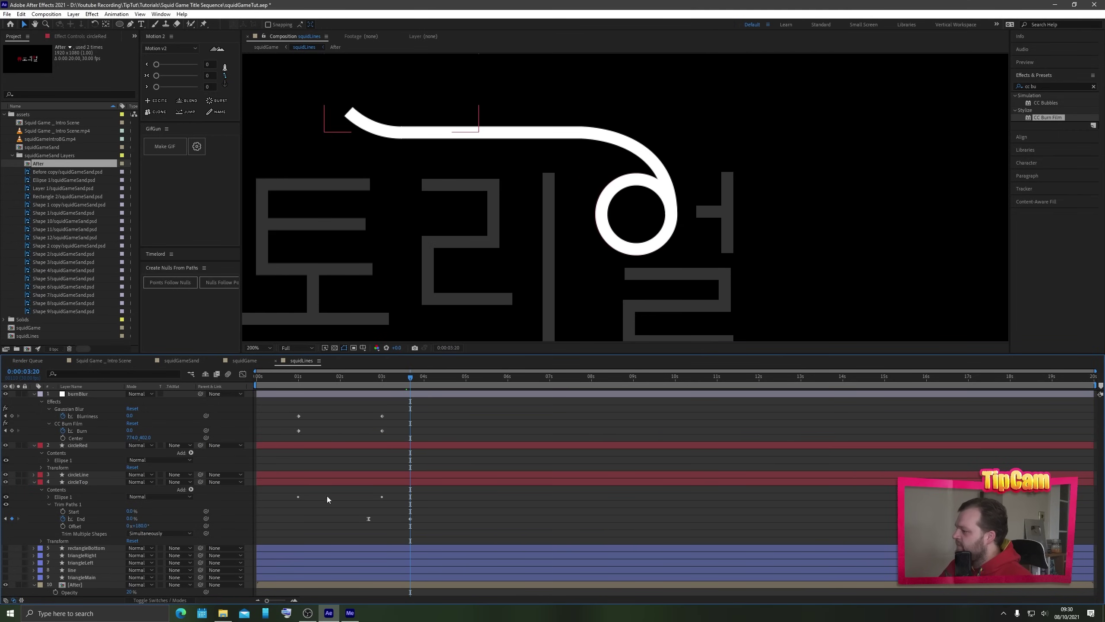
left_click(352, 446)
left_click(365, 480, "shift")
key("u")
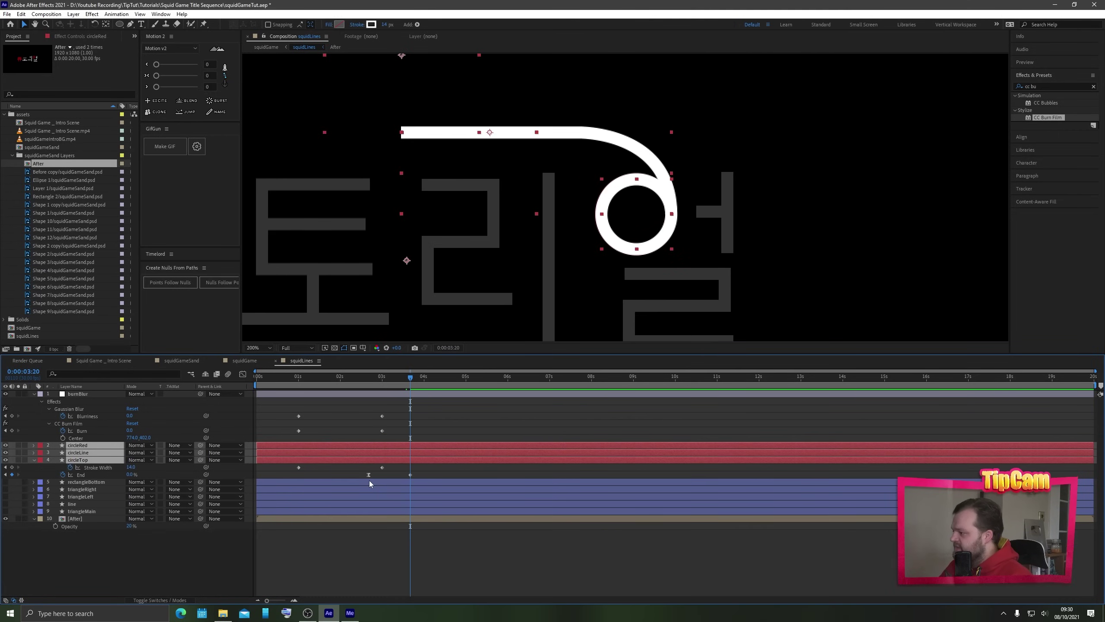
left_click(339, 553)
- Add Trim Paths to circleLine and keyframe its End from 0% at 0:00:03:20 to 100% at 0:00:04:20
left_click(349, 453)
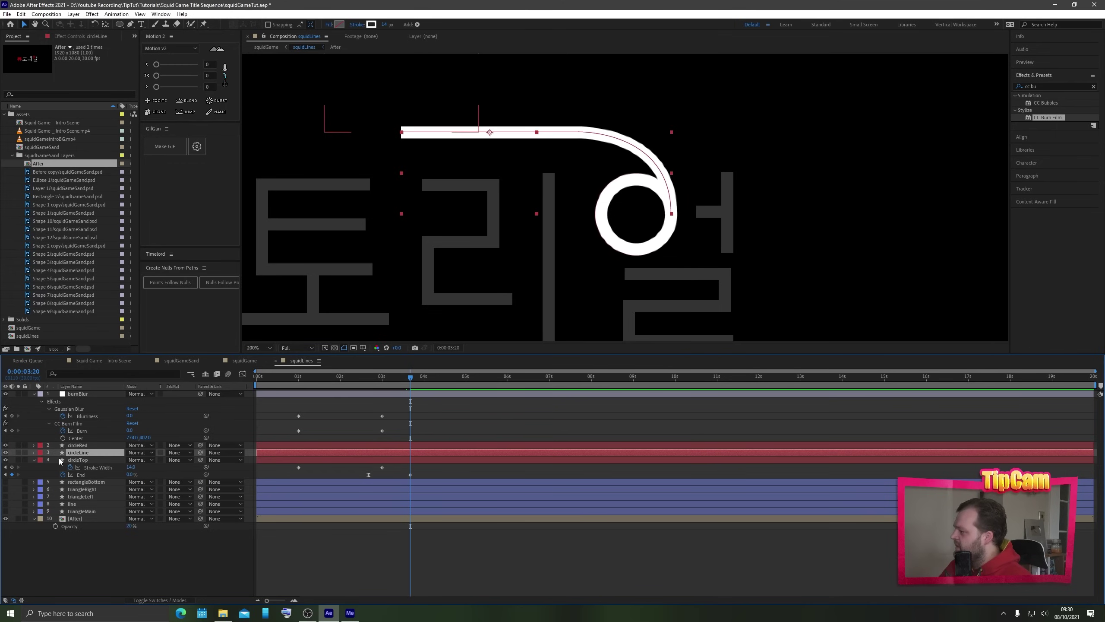
left_click(33, 453)
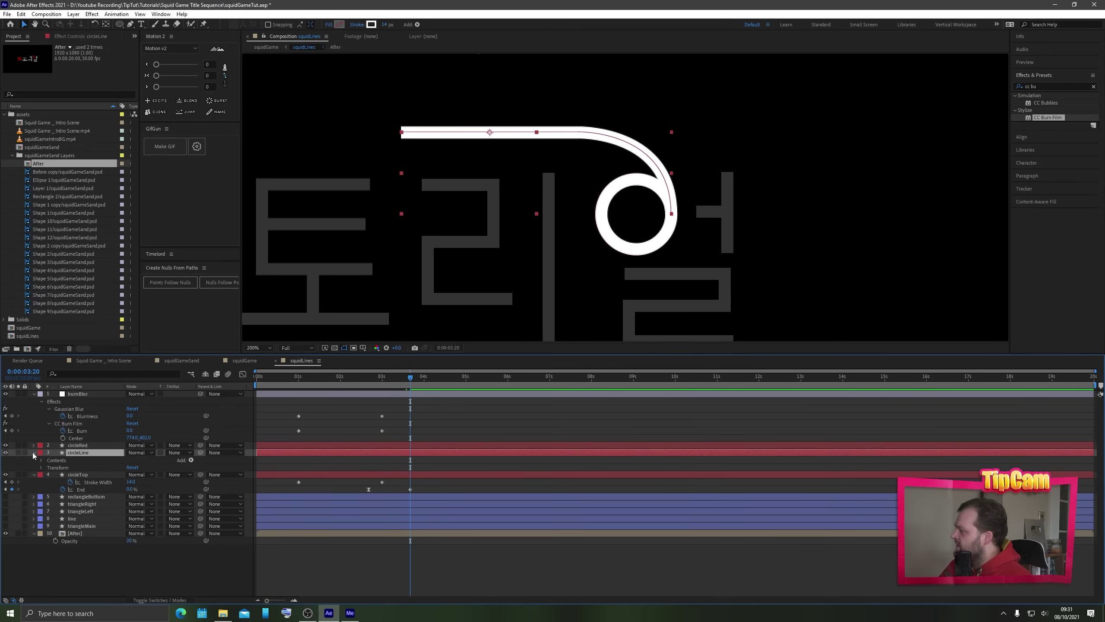
left_click(191, 460)
left_click(230, 413)
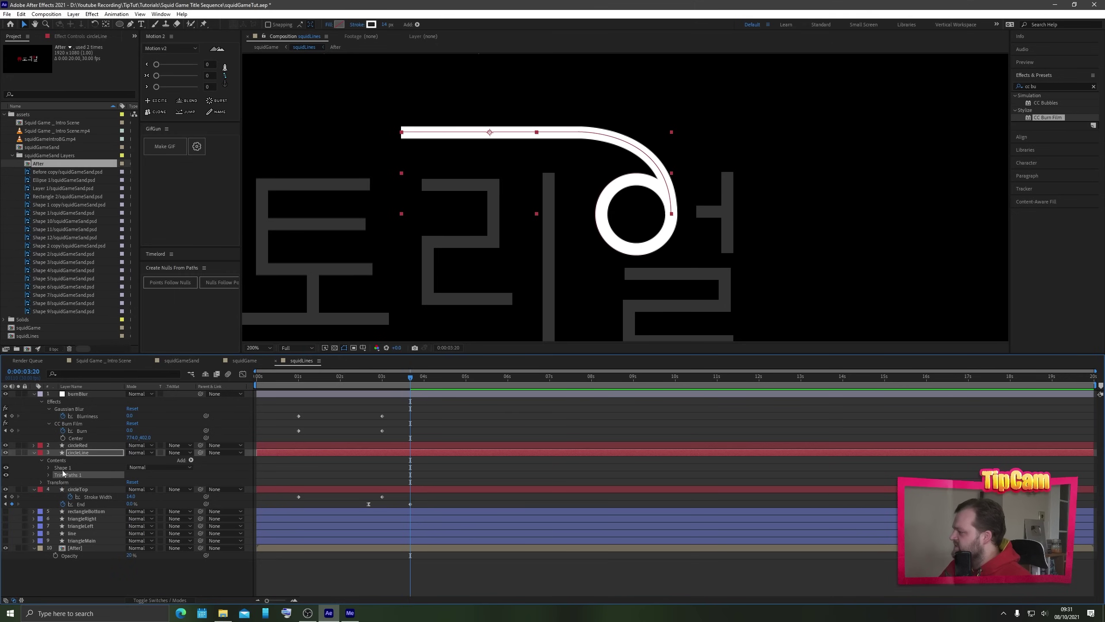
left_click(48, 475)
left_click_drag(130, 489, 80, 487)
left_click(63, 489)
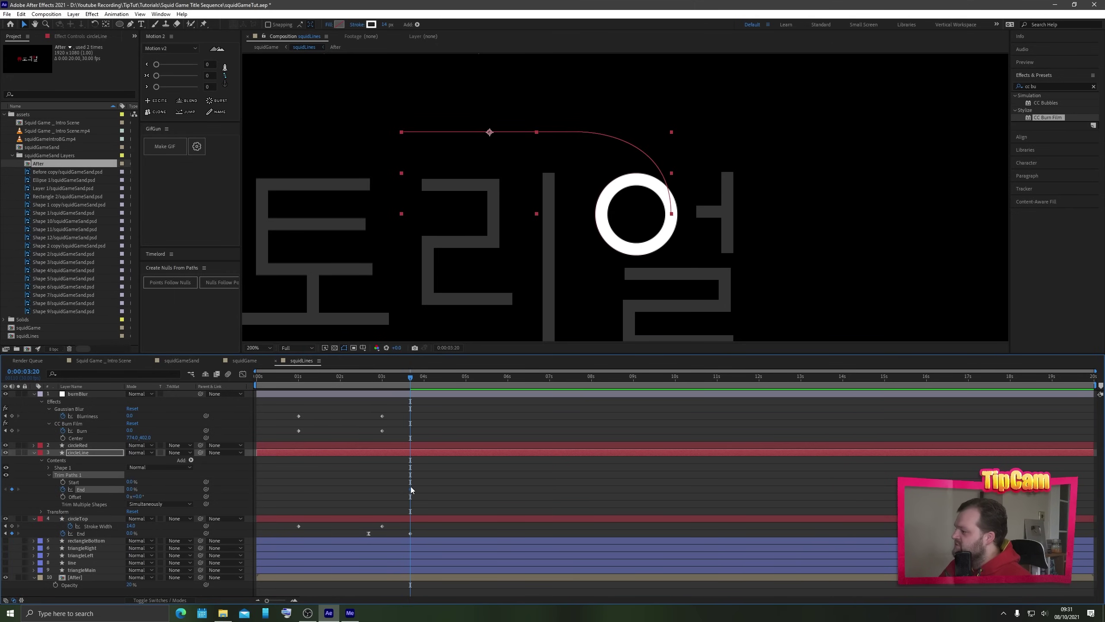
key("space")
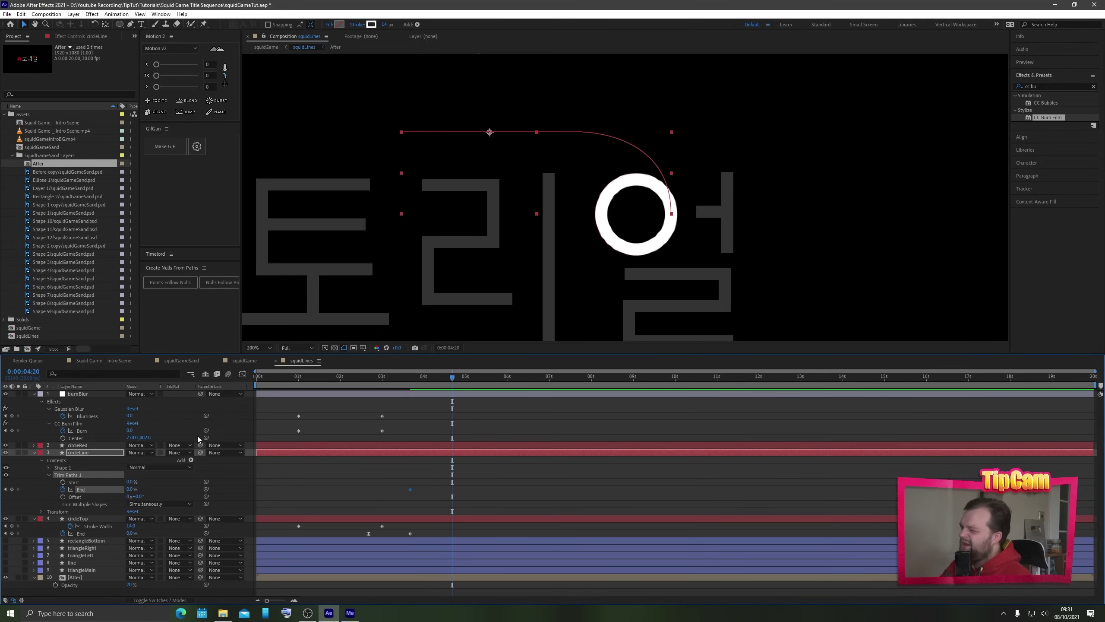
left_click_drag(130, 489, 426, 460)
- Play back and scrub the transition from the large circle's trim-off into circleLine's reveal
left_click_drag(413, 378, 394, 378)
scroll(473, 231, "down", 2)
left_click_drag(480, 185, 489, 206)
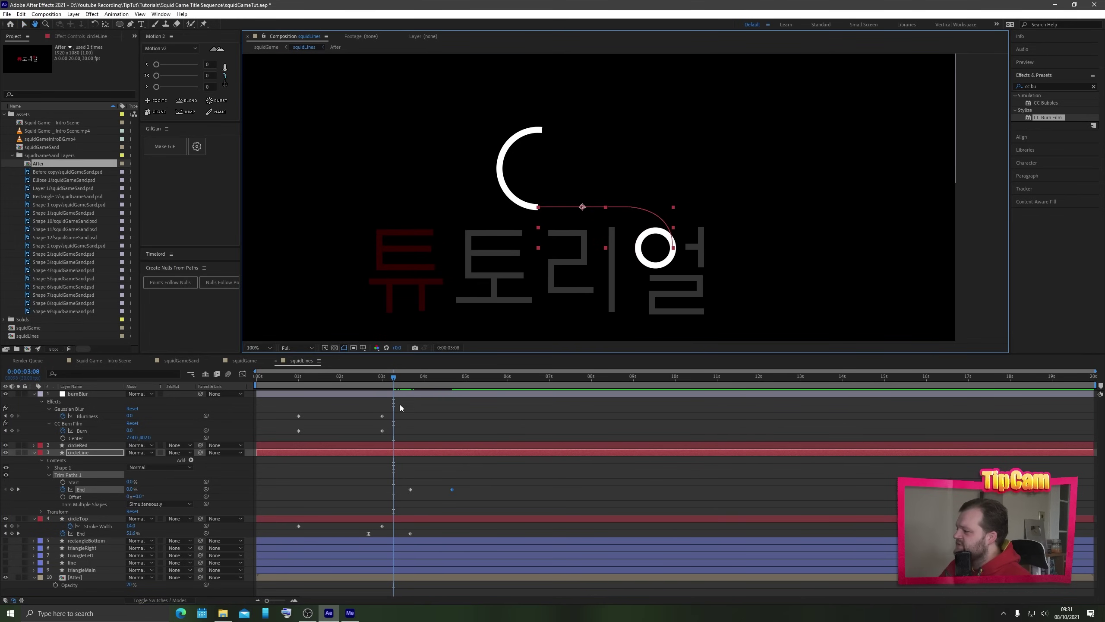
left_click_drag(384, 374, 367, 381)
key("space")
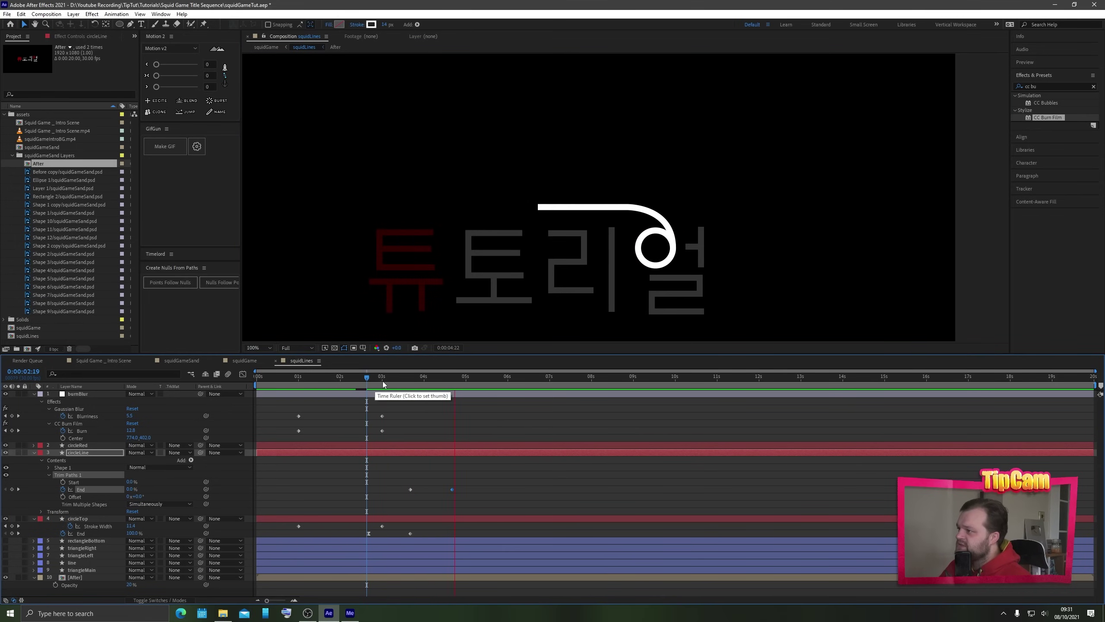
left_click(384, 378)
left_click_drag(393, 379, 453, 365)
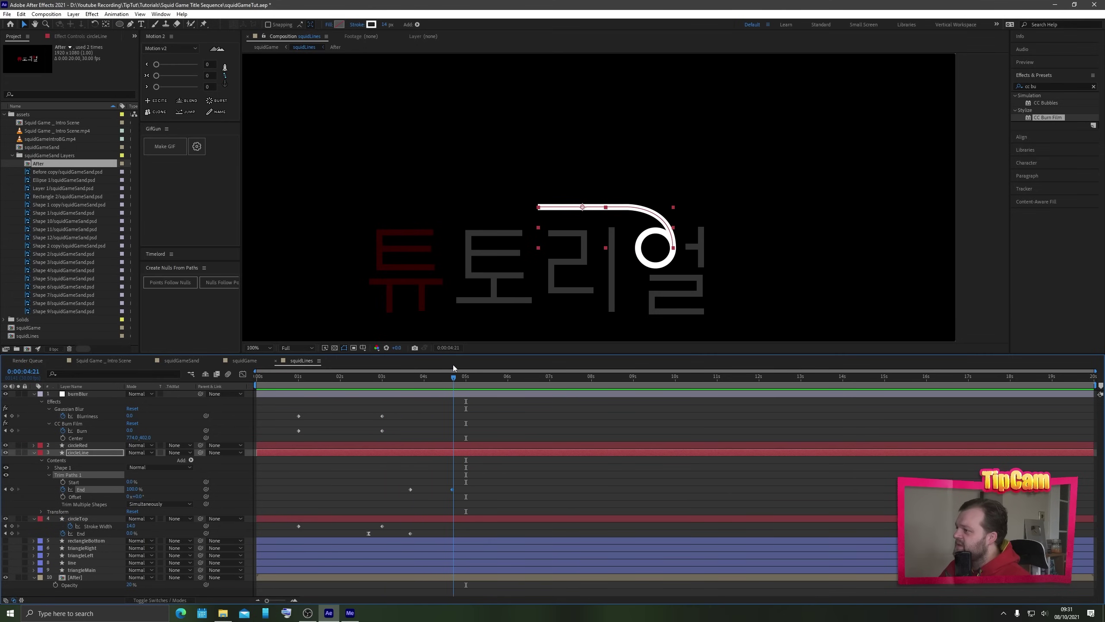
- Move the playhead to circleLine's second End keyframe at 0:00:04:20
left_click(5, 489)
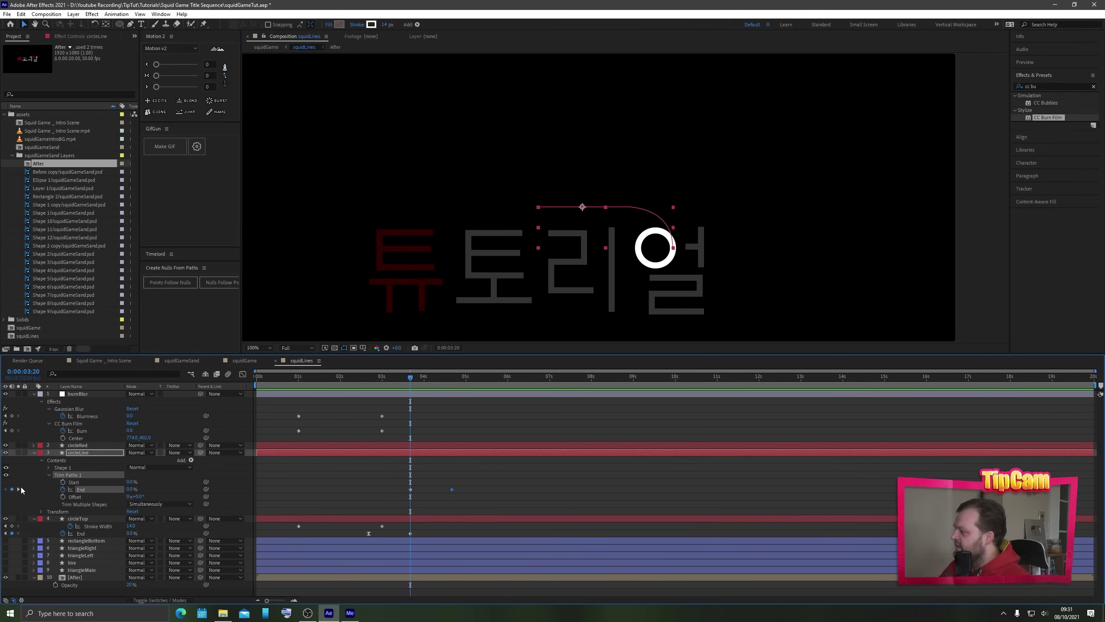
left_click(18, 488)
key("period")
key("period")
key("space")
left_click_drag(634, 268, 605, 162)
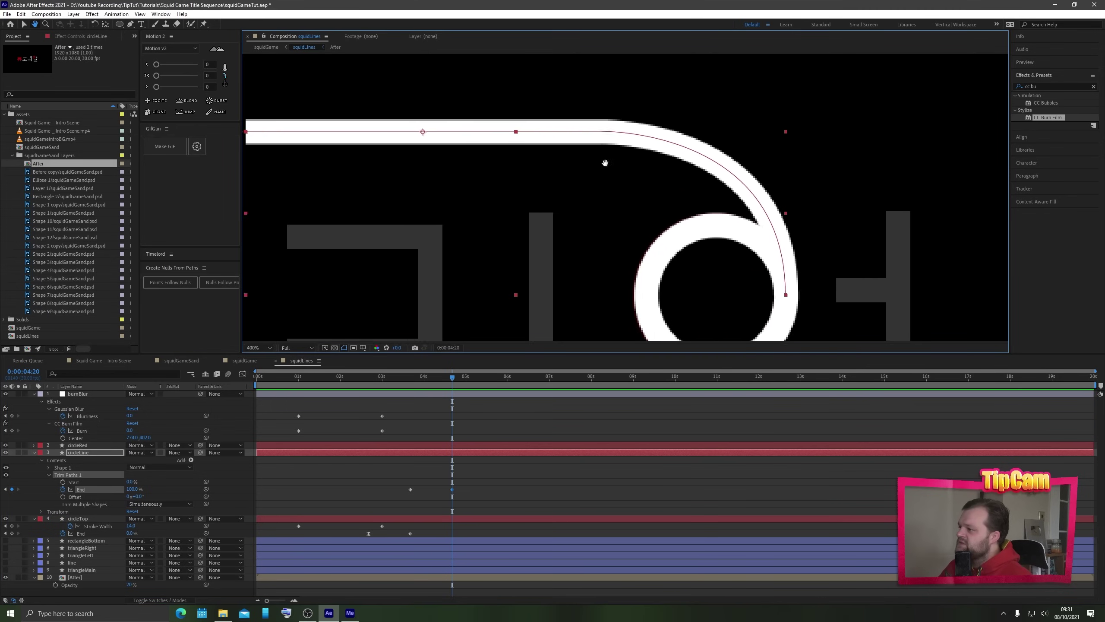
left_click_drag(678, 312, 569, 220)
- Add Trim Paths to the circleRed layer and reveal its trim settings
left_click(442, 467)
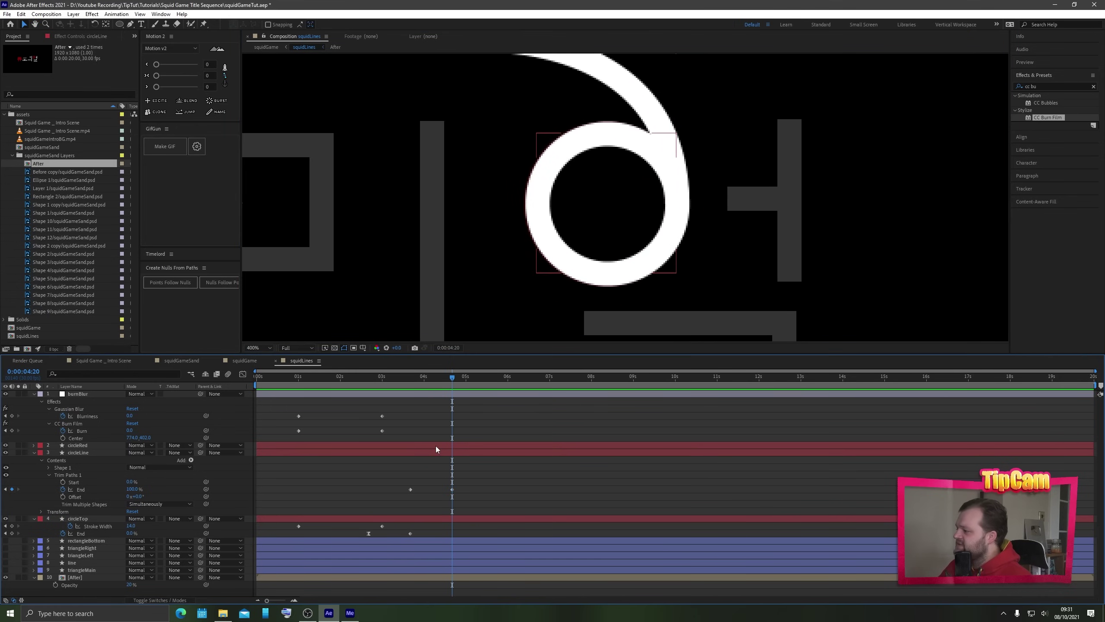
left_click(435, 446)
left_click(34, 445)
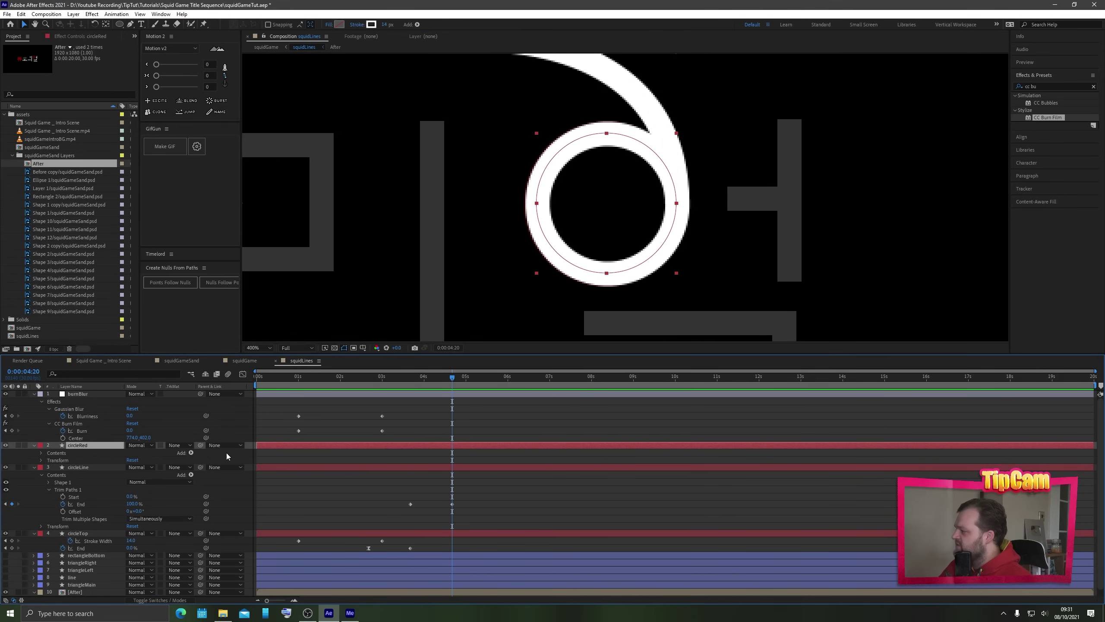
left_click(192, 452)
left_click(221, 405)
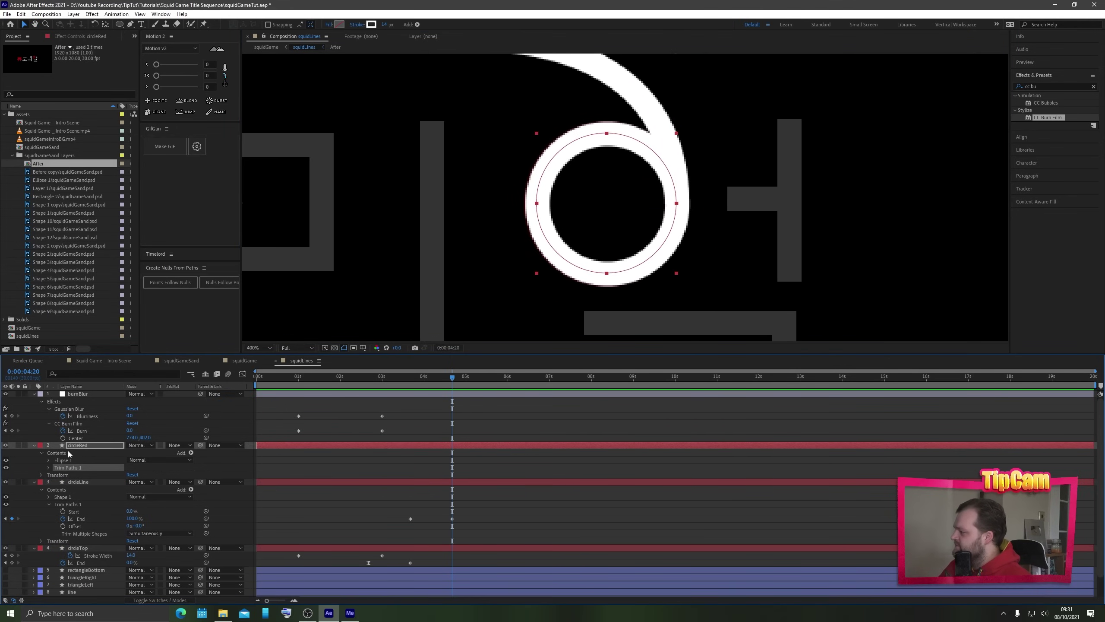
left_click(49, 468)
- Set circleRed's Trim Paths Offset to 90° so the trim starts at the line's end, and its End to 0%
left_click_drag(133, 480, 123, 487)
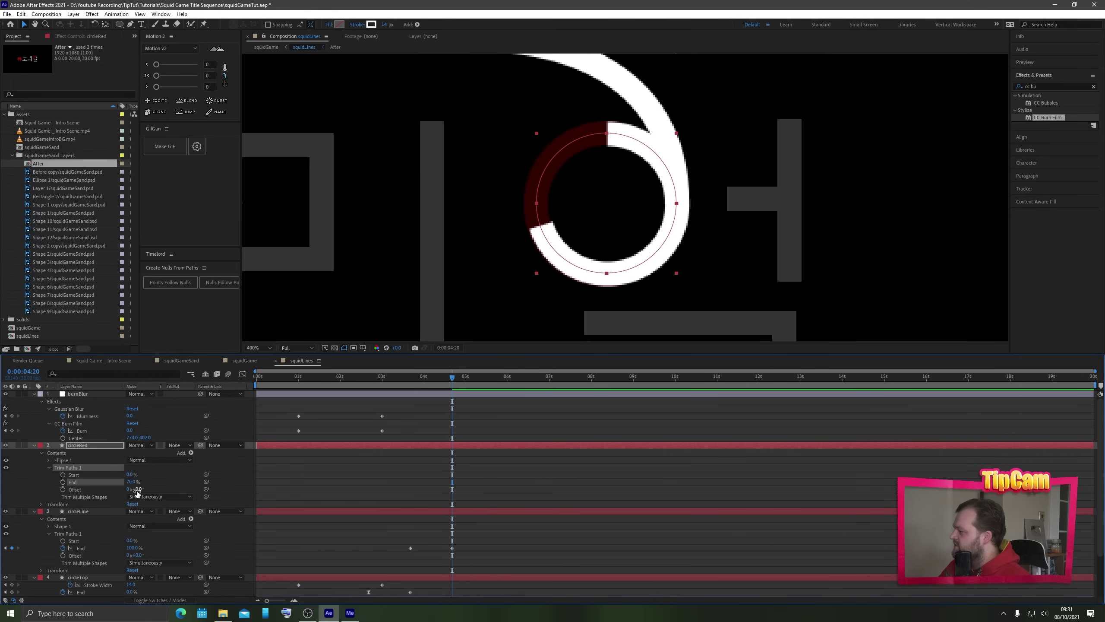
left_click_drag(137, 492, 142, 492)
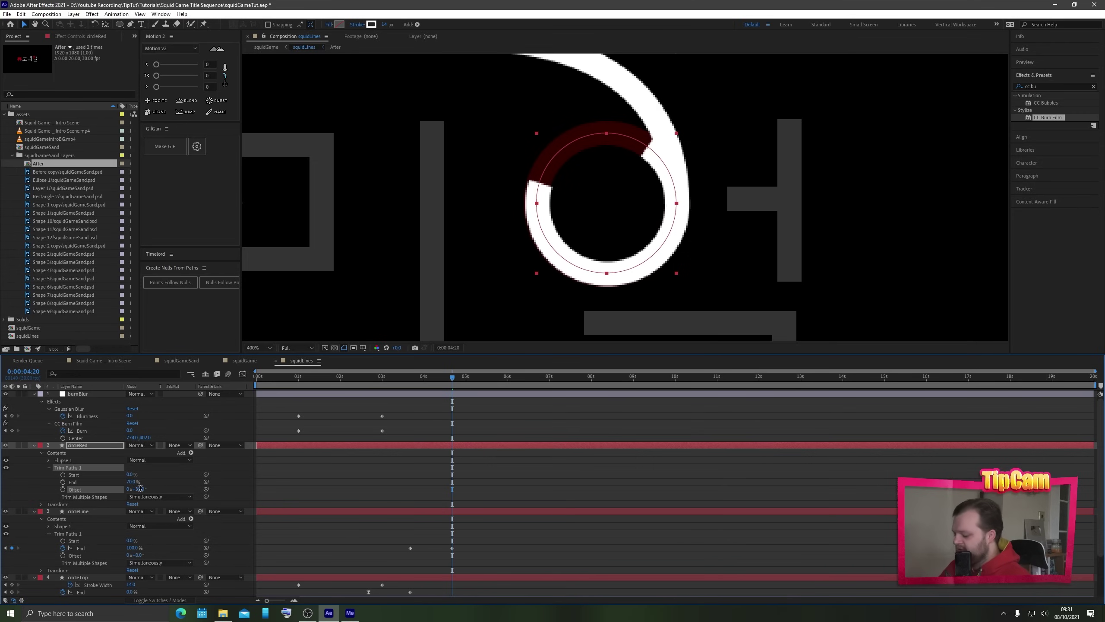
left_click(140, 488)
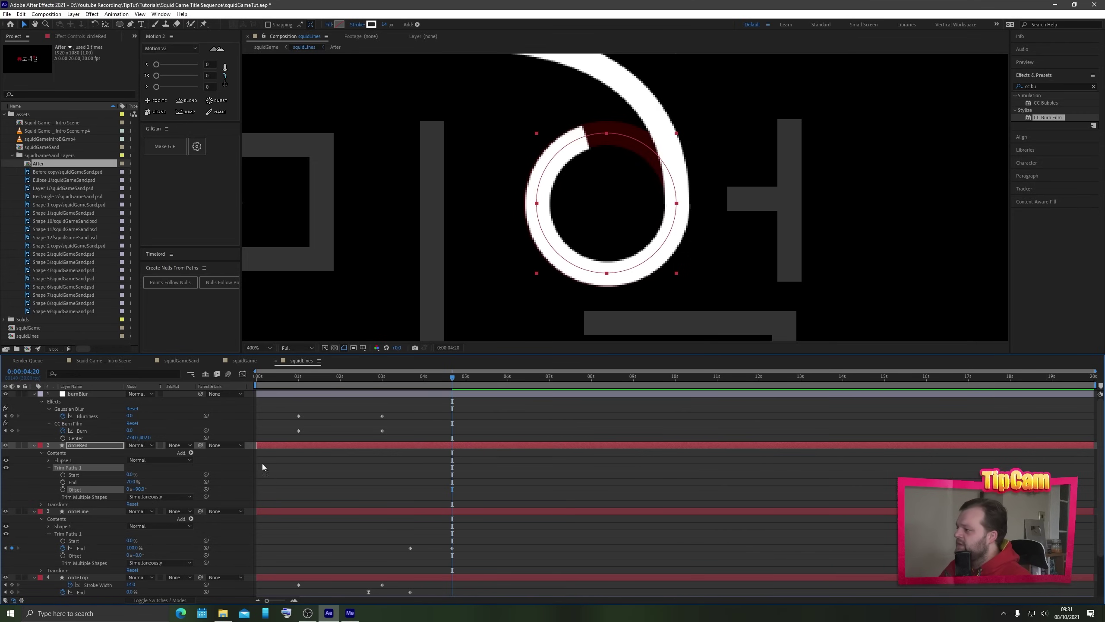
left_click_drag(137, 482, 81, 474)
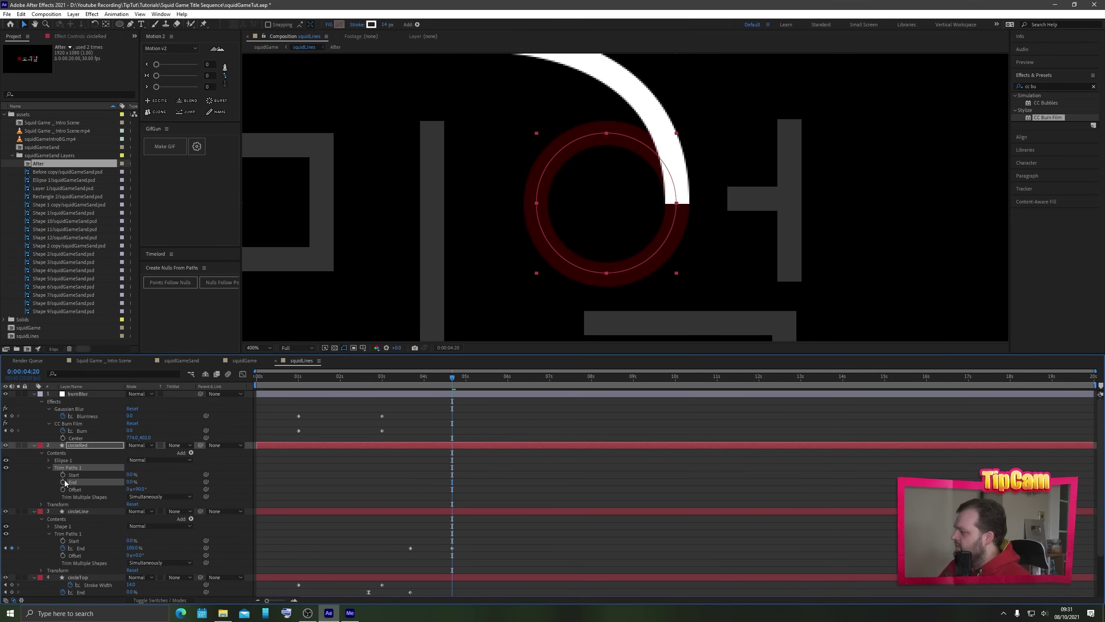
- Keyframe circleRed's Trim Paths End from 0% at 0:00:04:20 to 100% at 0:00:05:20 and apply Easy Ease to the last keyframe
left_click(63, 481)
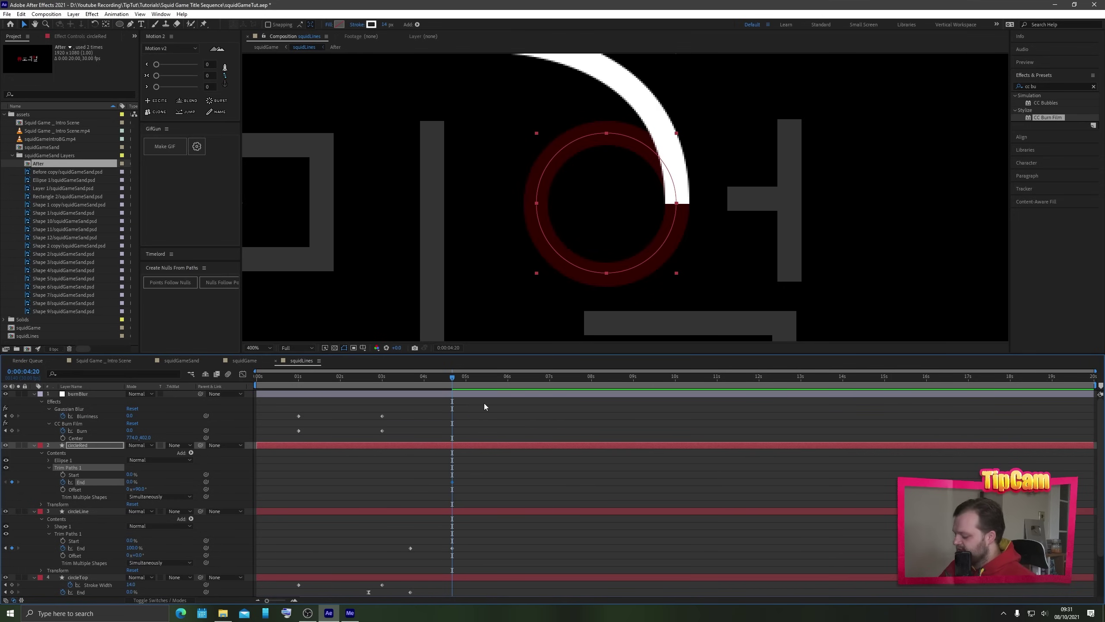
key("shift+Page_Down")
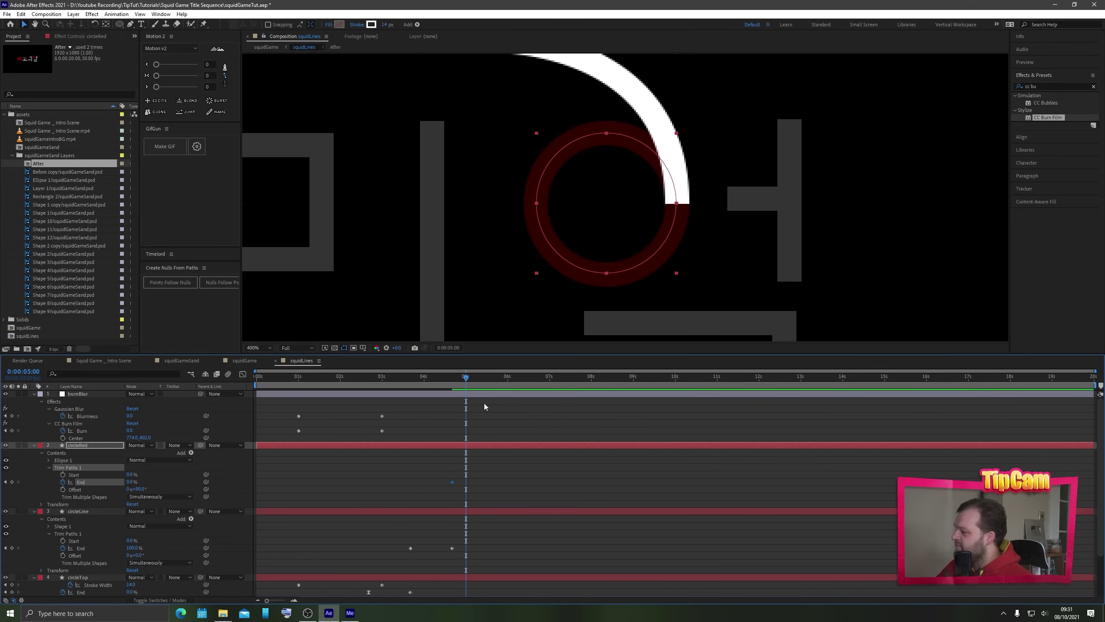
key("shift+Page_Down")
key("shift+Page_Down")
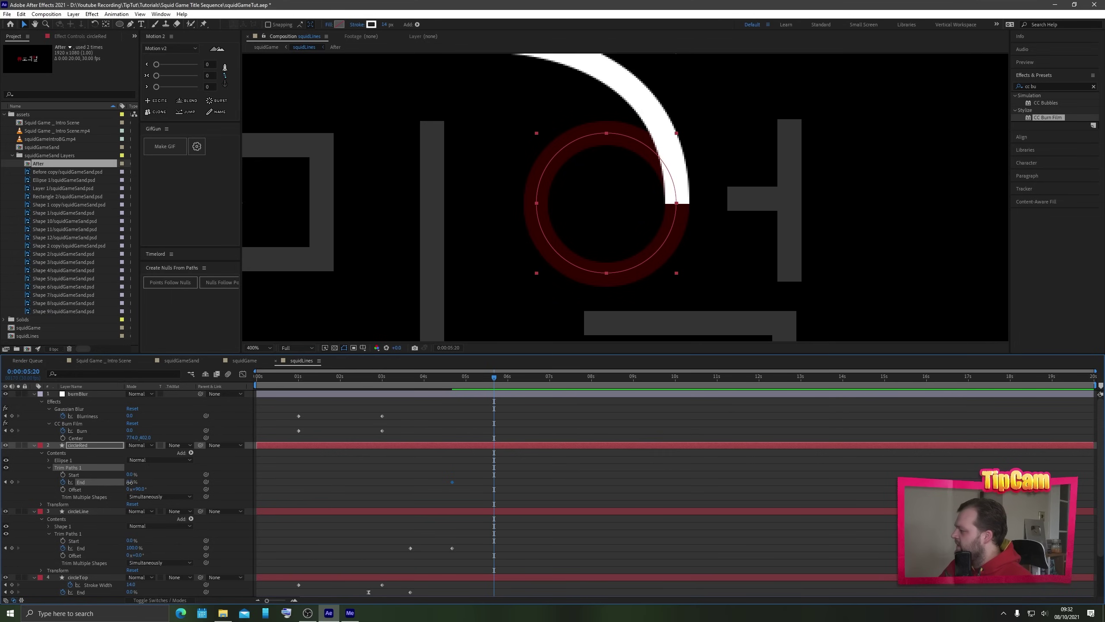
left_click_drag(130, 482, 239, 480)
left_click_drag(474, 471, 510, 493)
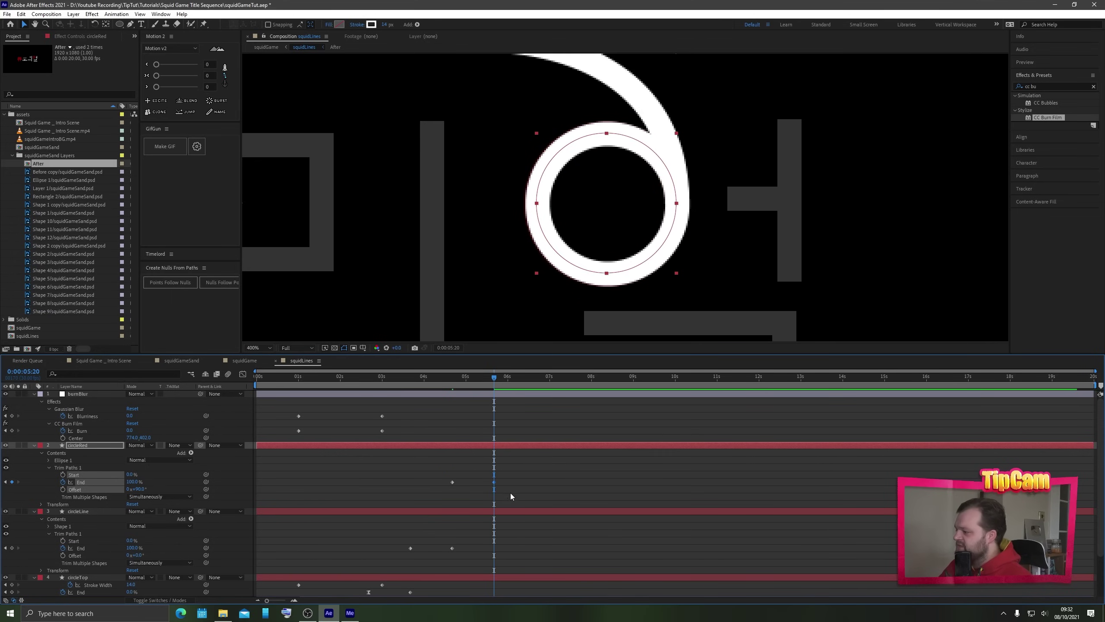
left_click(422, 450)
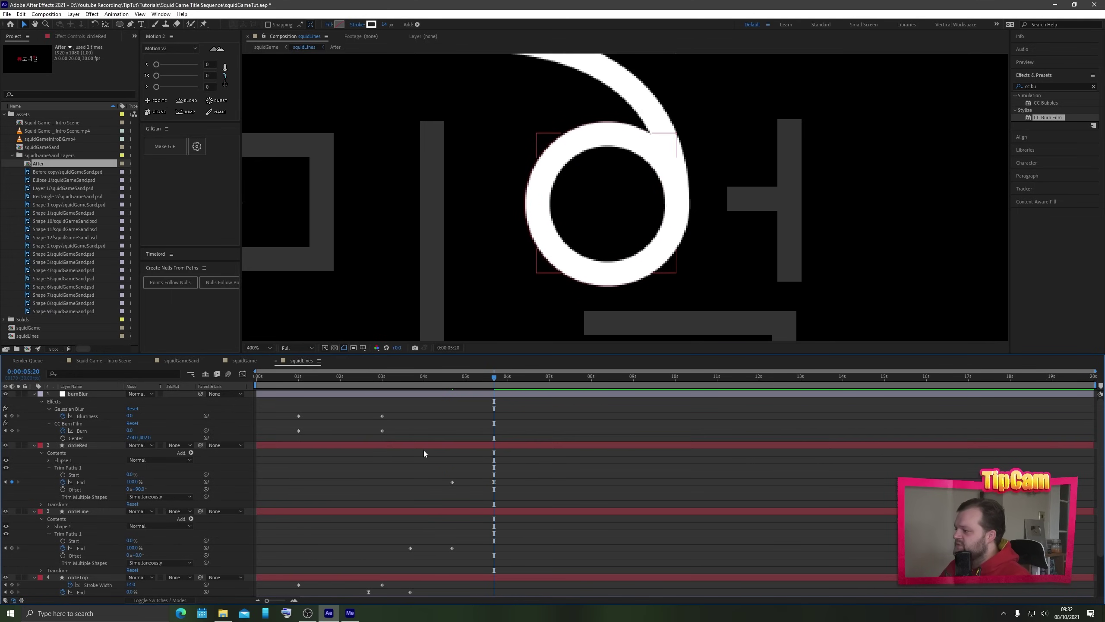
- Show only the keyframed properties of the circleRed, circleLine and circleTop layers
left_click(403, 446)
left_click(378, 577, "shift")
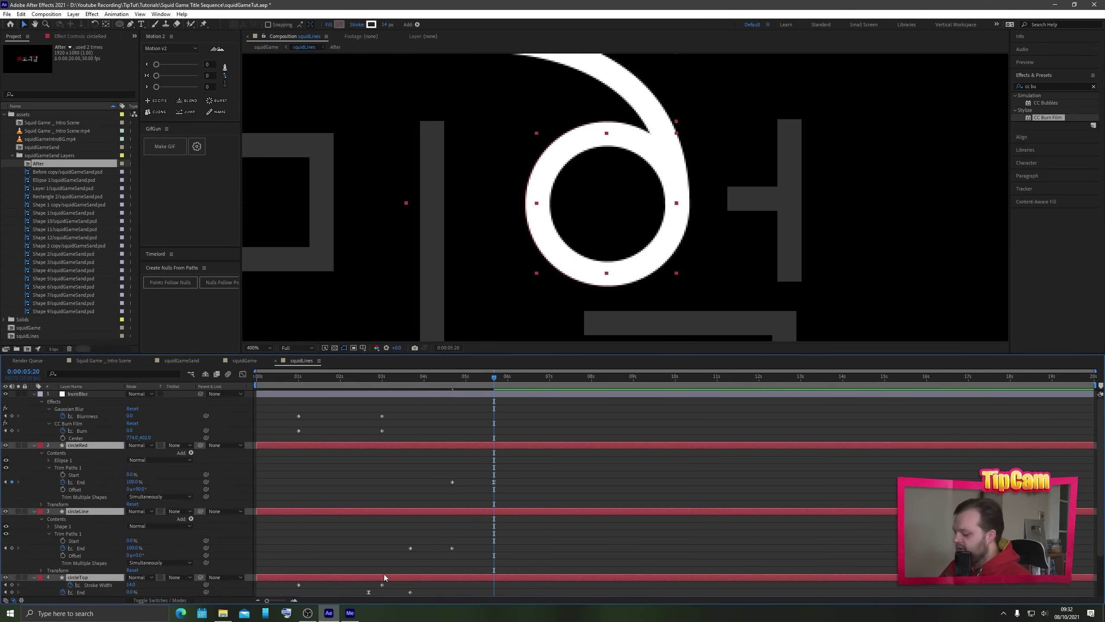
key("u")
- Play back and scrub the full transition from the large circle along circleLine into the red letter circle
scroll(713, 198, "down", 4)
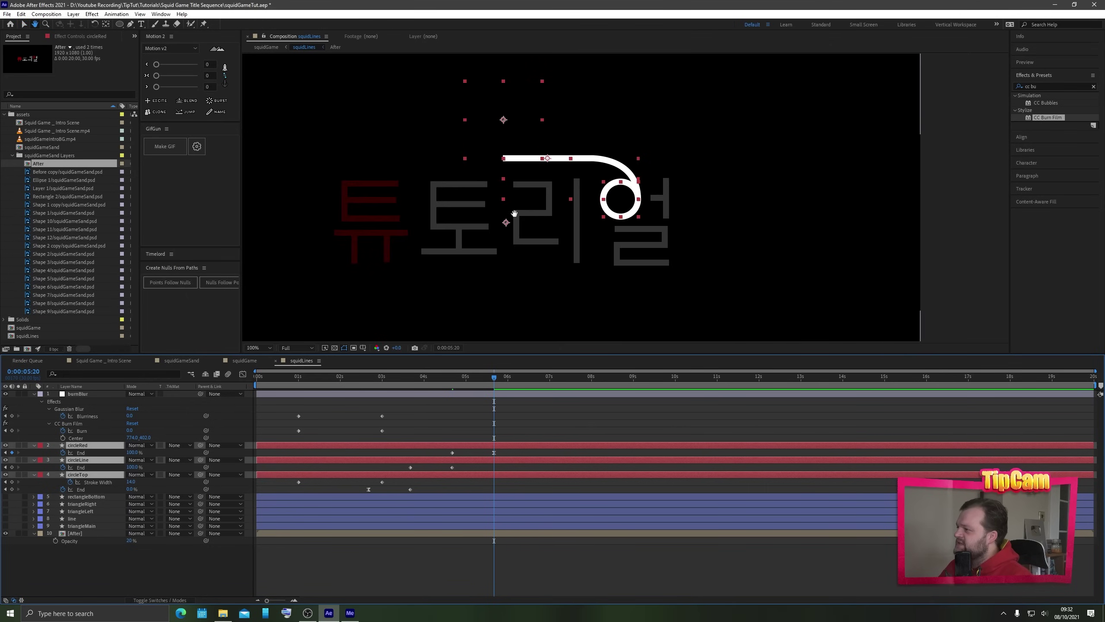
left_click_drag(396, 378, 375, 389)
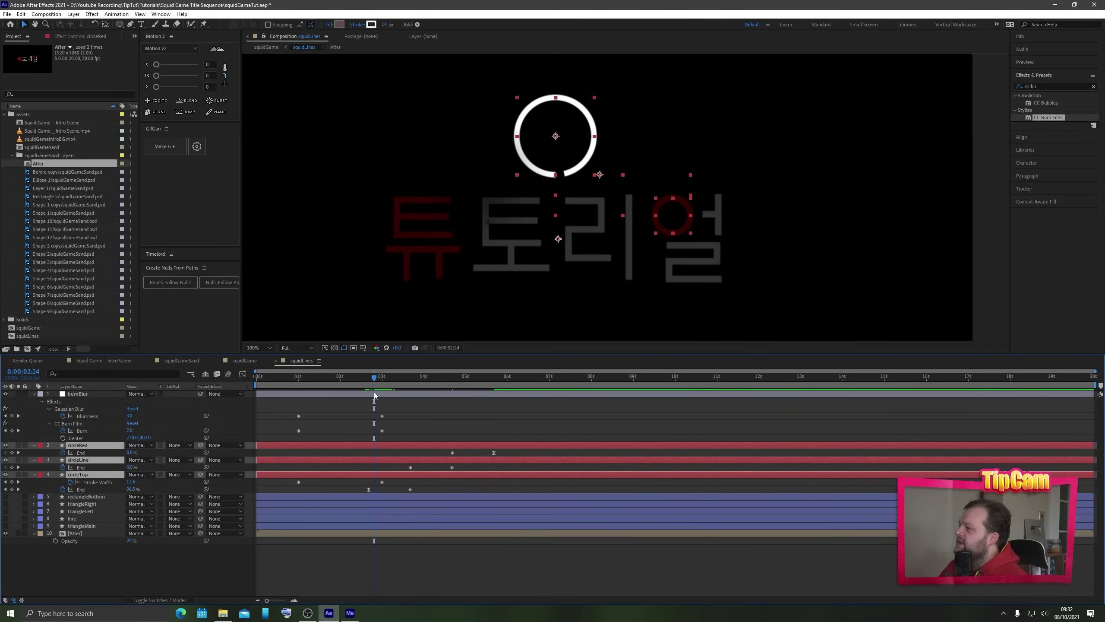
key("space")
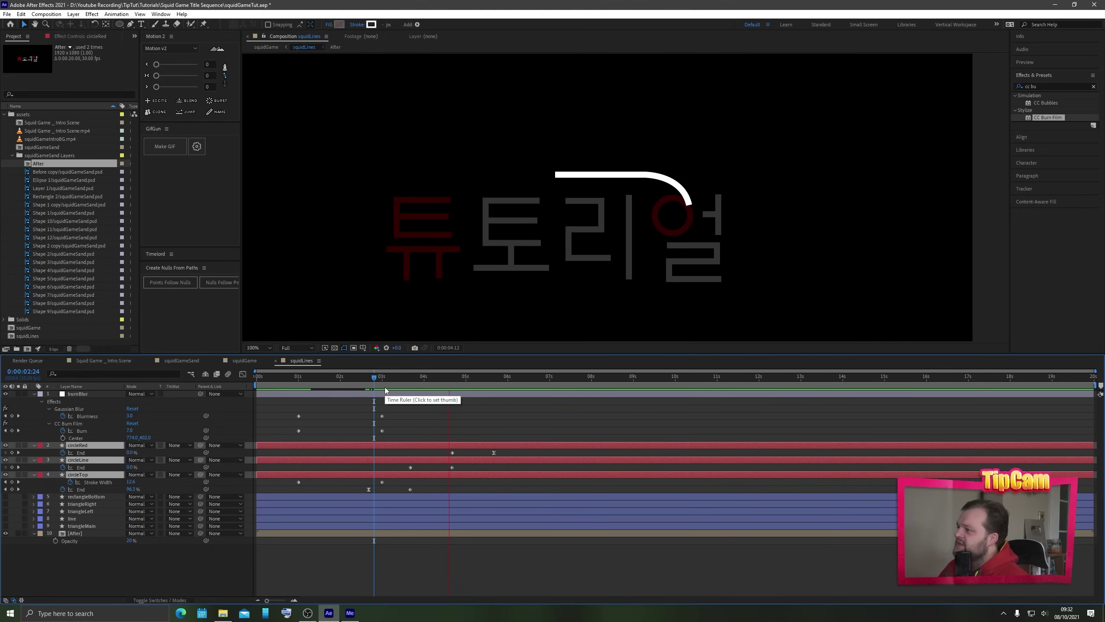
key("space")
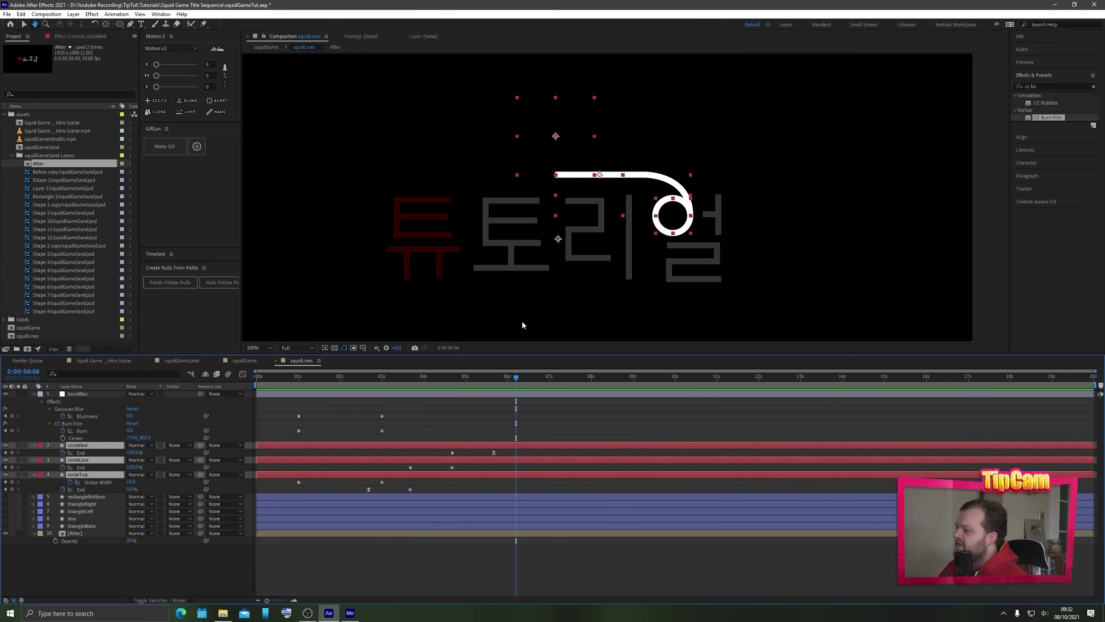
scroll(667, 214, "up", 1)
key("space")
left_click_drag(546, 288, 580, 265)
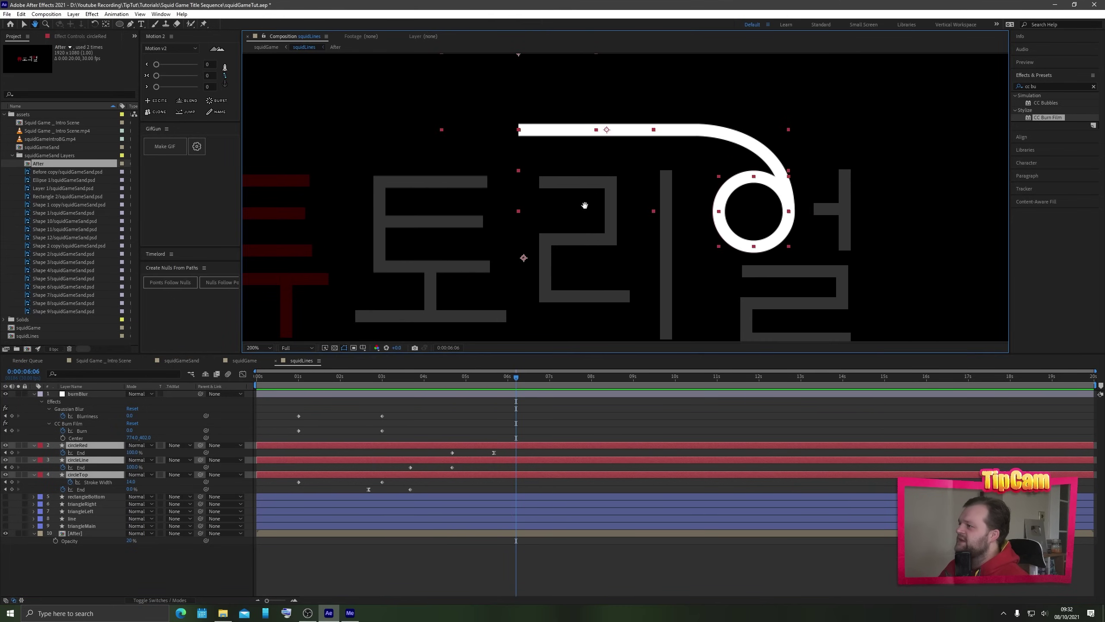
left_click_drag(441, 379, 392, 382)
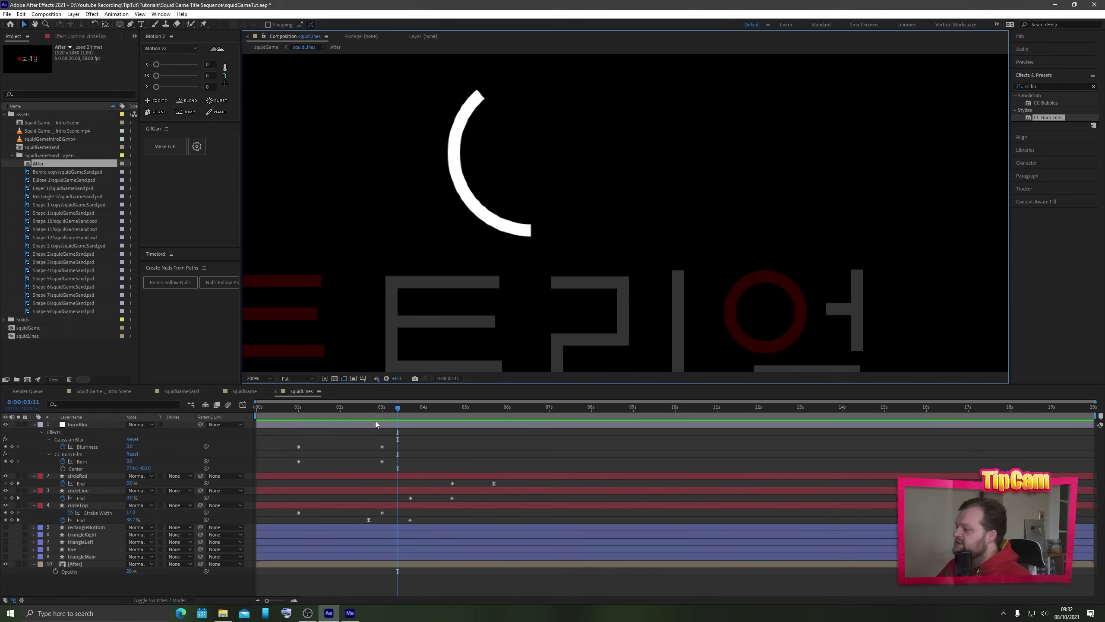
left_click_drag(370, 410, 398, 409)
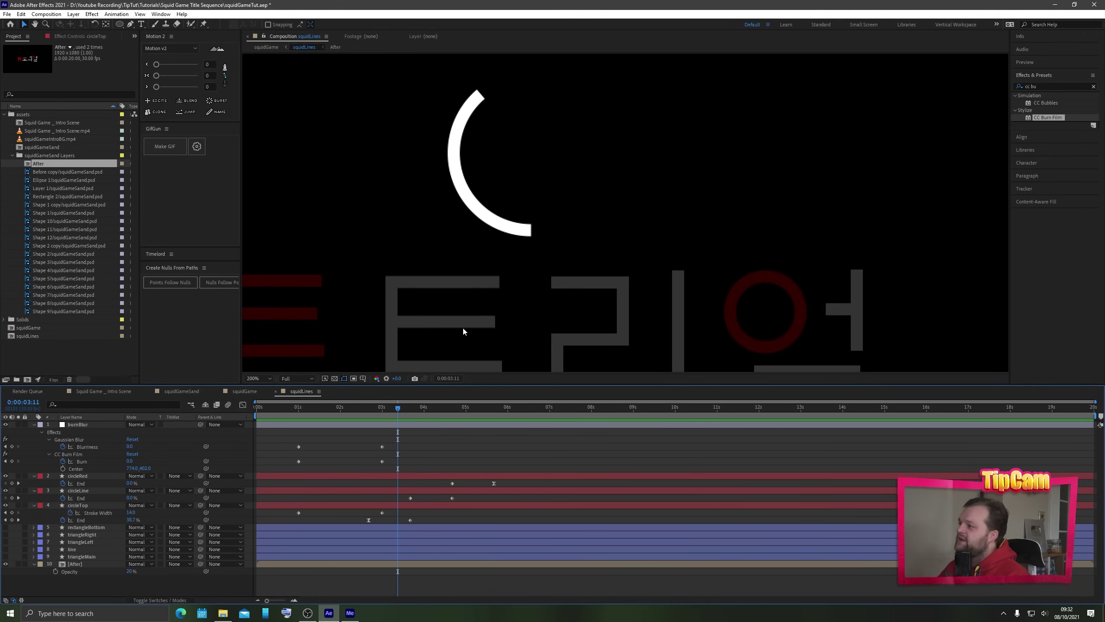
mouse_move(404, 410)
left_mouse_down()
mouse_move(417, 405)
mouse_move(391, 406)
mouse_move(401, 407)
left_mouse_up()
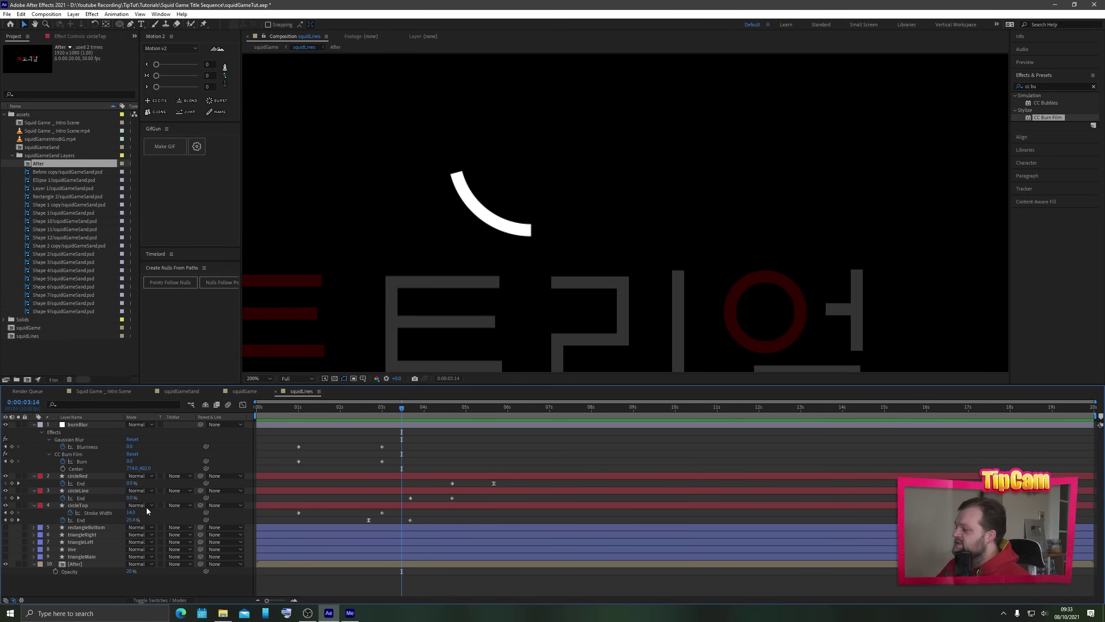
- Move the End keyframes of circleRed and circleLine 10 frames earlier, so circleLine's reveal starts at 0:00:03:10
left_click(18, 520)
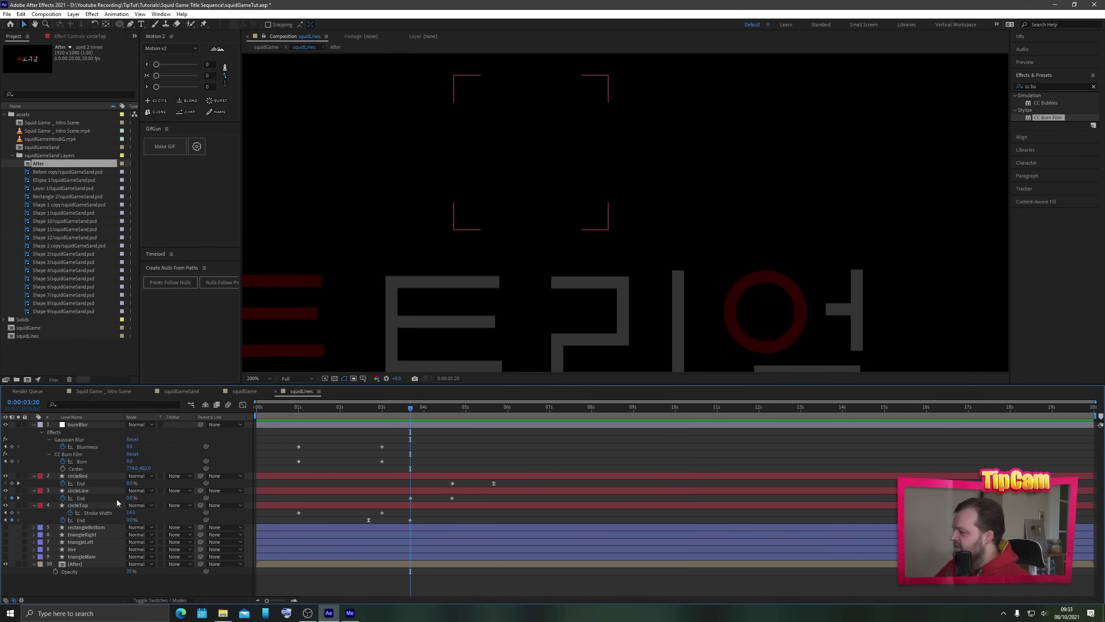
key("shift+Page_Up")
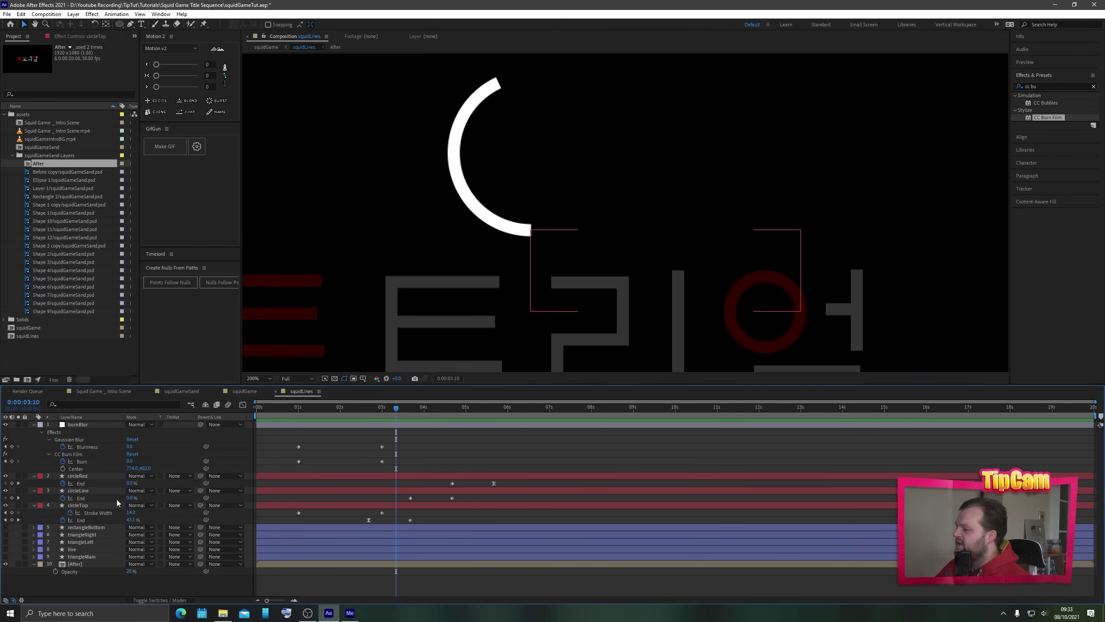
left_click_drag(501, 498, 398, 486)
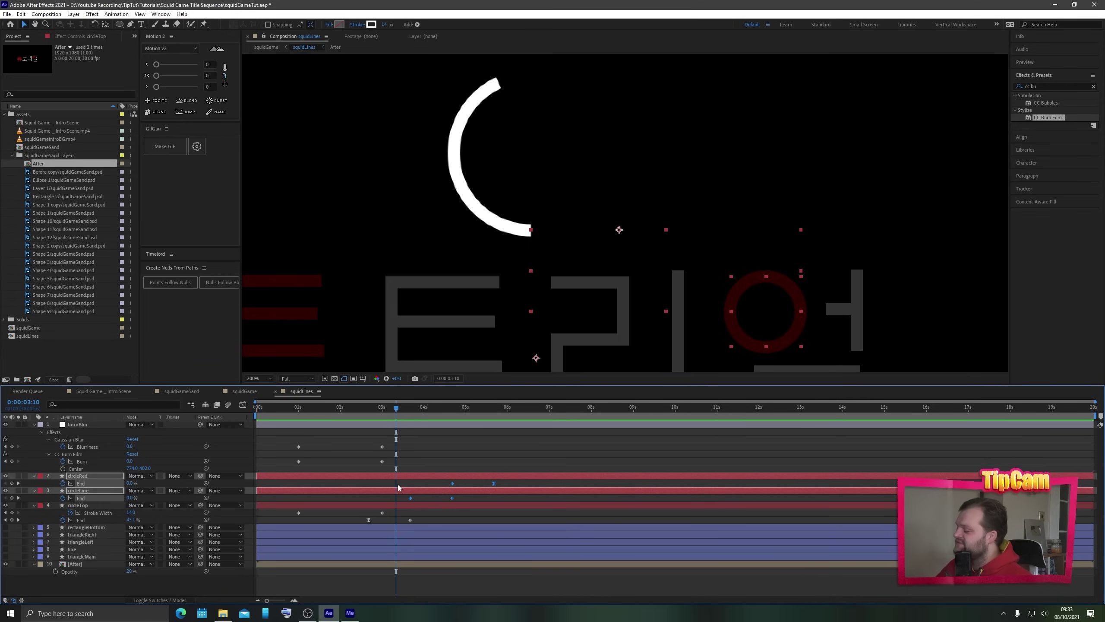
key("alt+shift+Left")
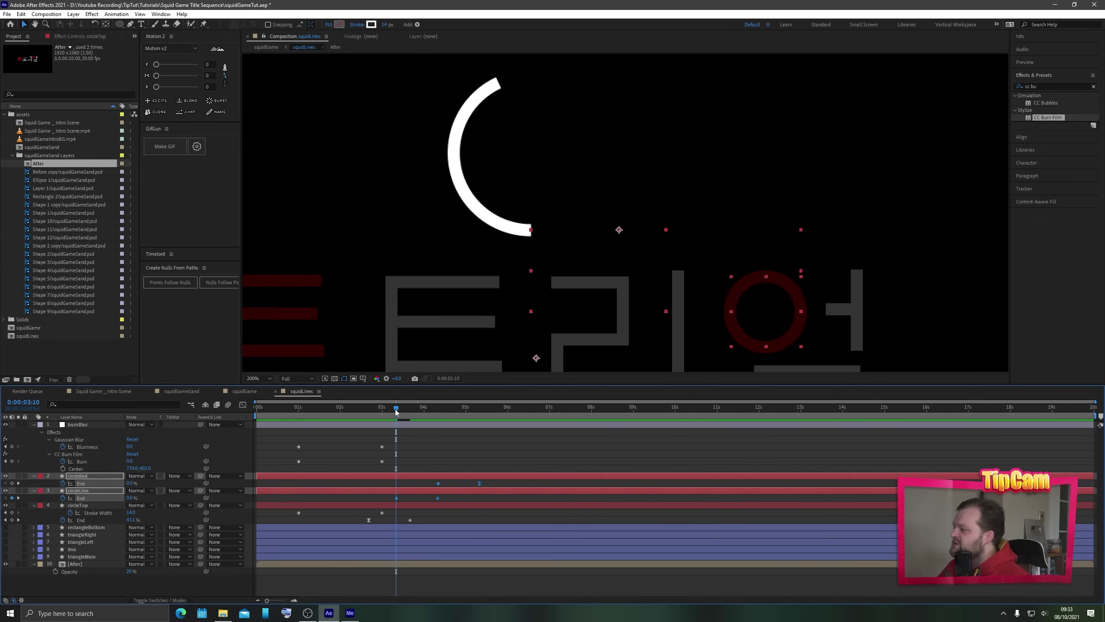
- Try the circleRed and circleLine End keyframes slightly earlier in playback, and restore circleLine's start to 0:00:03:20
mouse_move(396, 412)
left_mouse_down()
mouse_move(413, 404)
mouse_move(388, 403)
mouse_move(411, 408)
left_mouse_up()
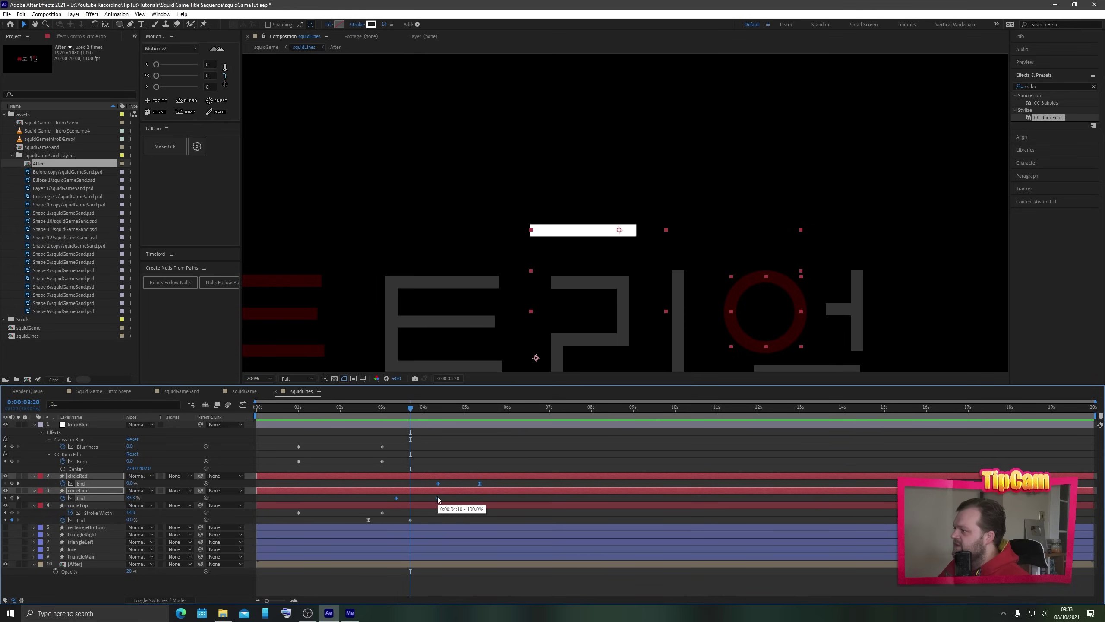
left_click_drag(438, 500, 433, 500)
mouse_move(387, 408)
left_mouse_down()
mouse_move(369, 418)
mouse_move(401, 411)
mouse_move(369, 416)
left_mouse_up()
key("space")
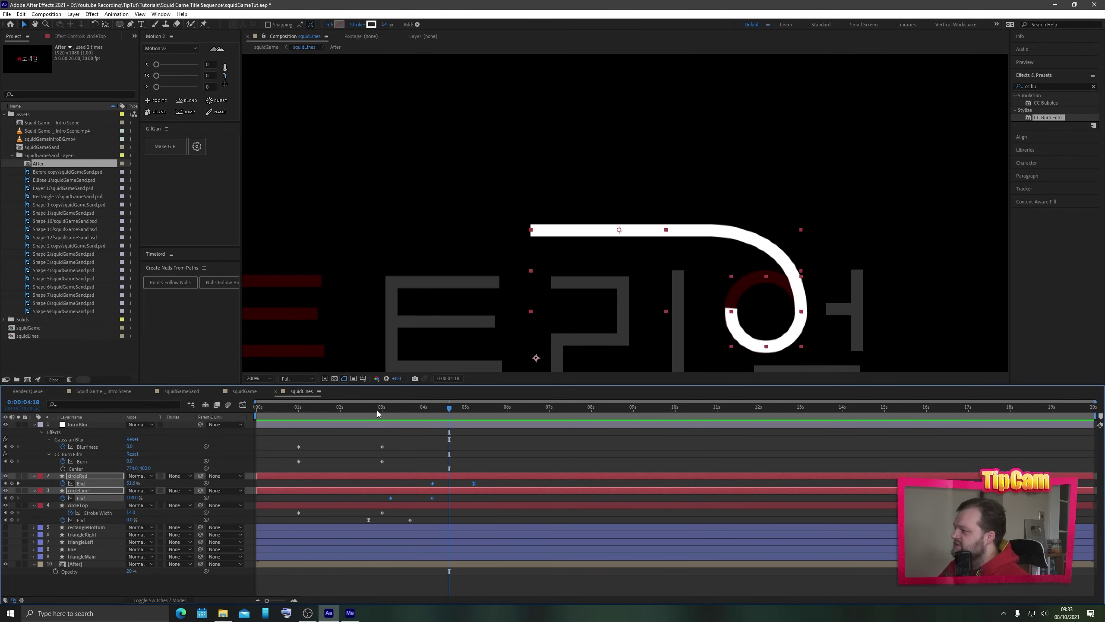
left_click(374, 411)
left_click_drag(391, 500, 408, 510)
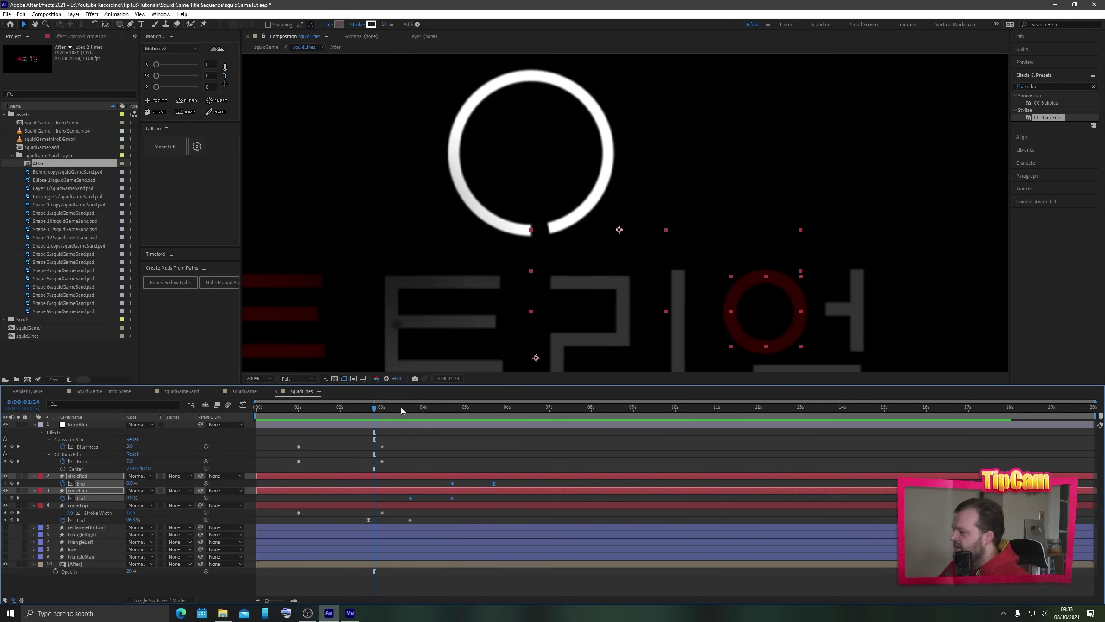
- Move circleLine's first End keyframe to 0:00:02:20 with Easy Ease, and preview how it overlaps the large circle's trim-off
left_click_drag(401, 408, 410, 404)
left_click(409, 501)
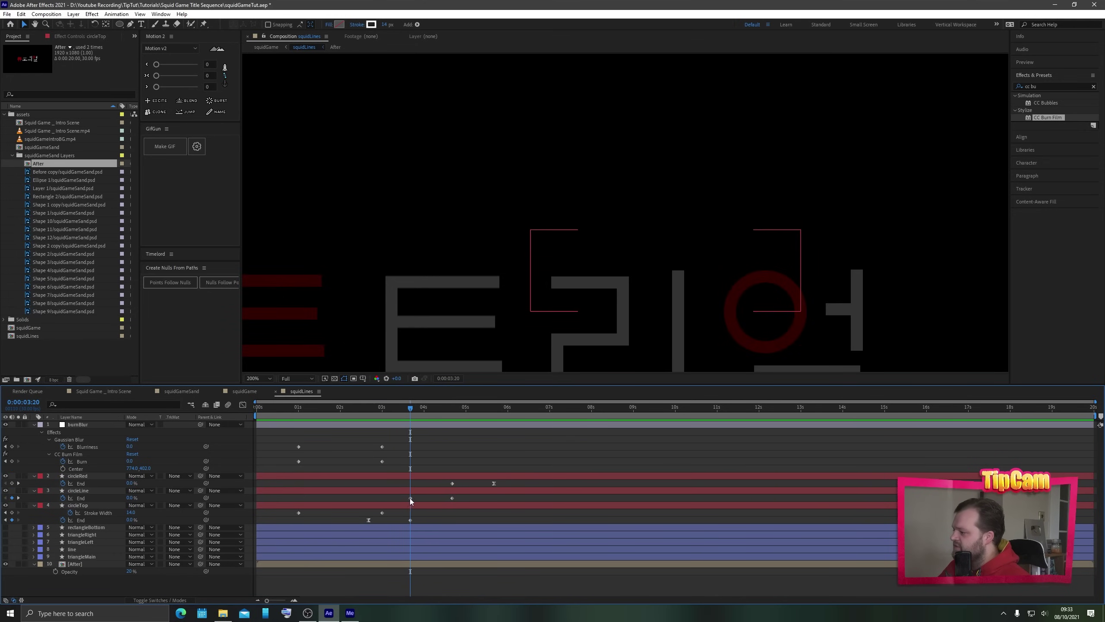
left_click_drag(410, 498, 371, 503)
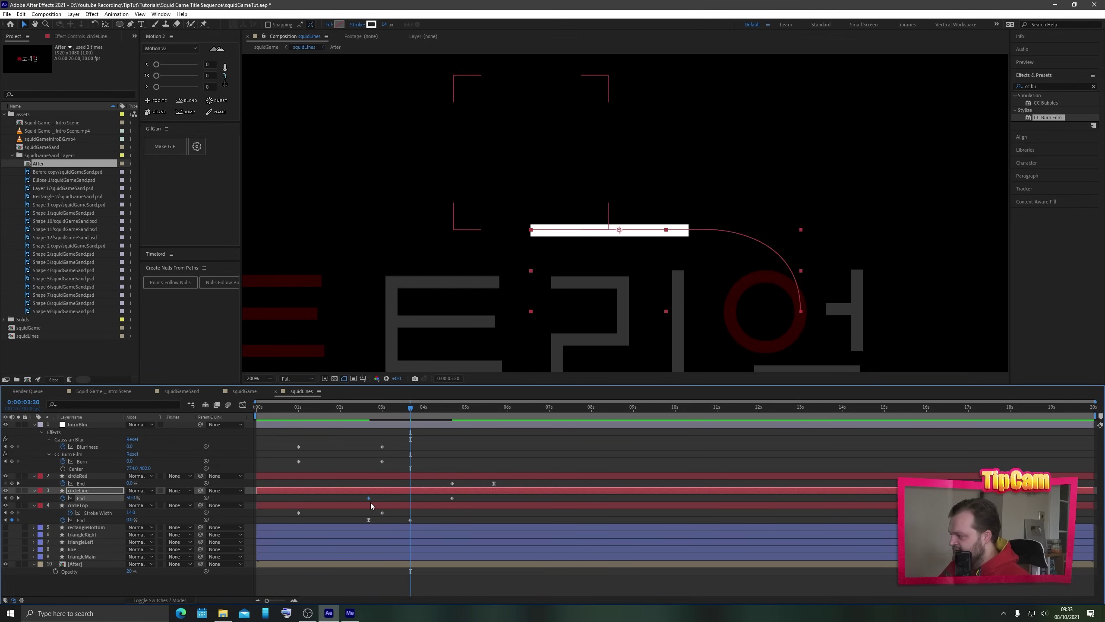
key("F9")
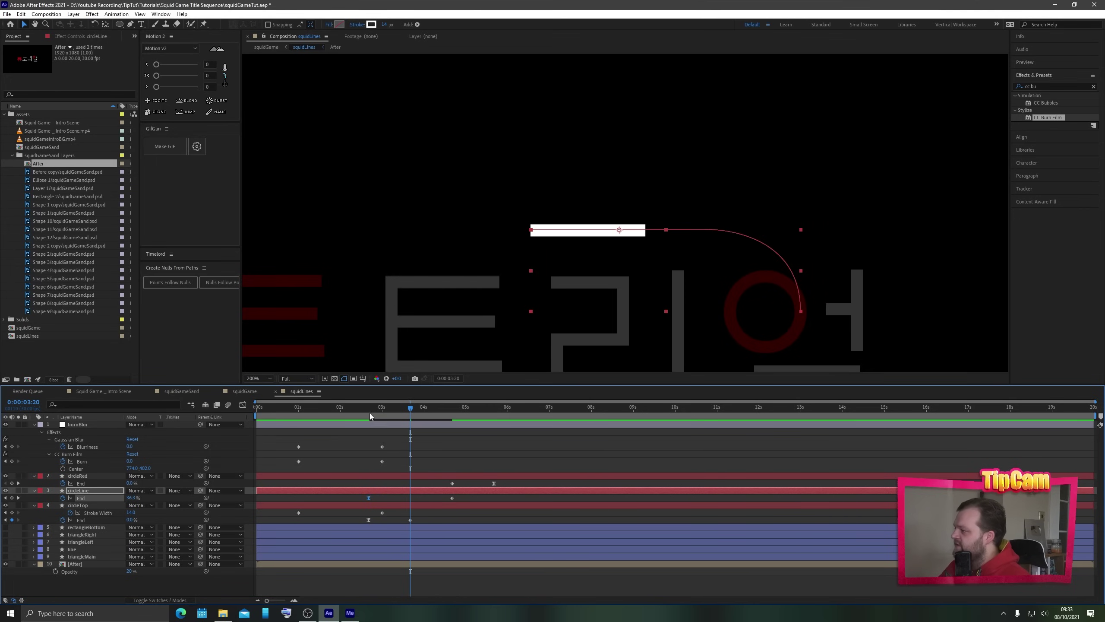
left_click(369, 415)
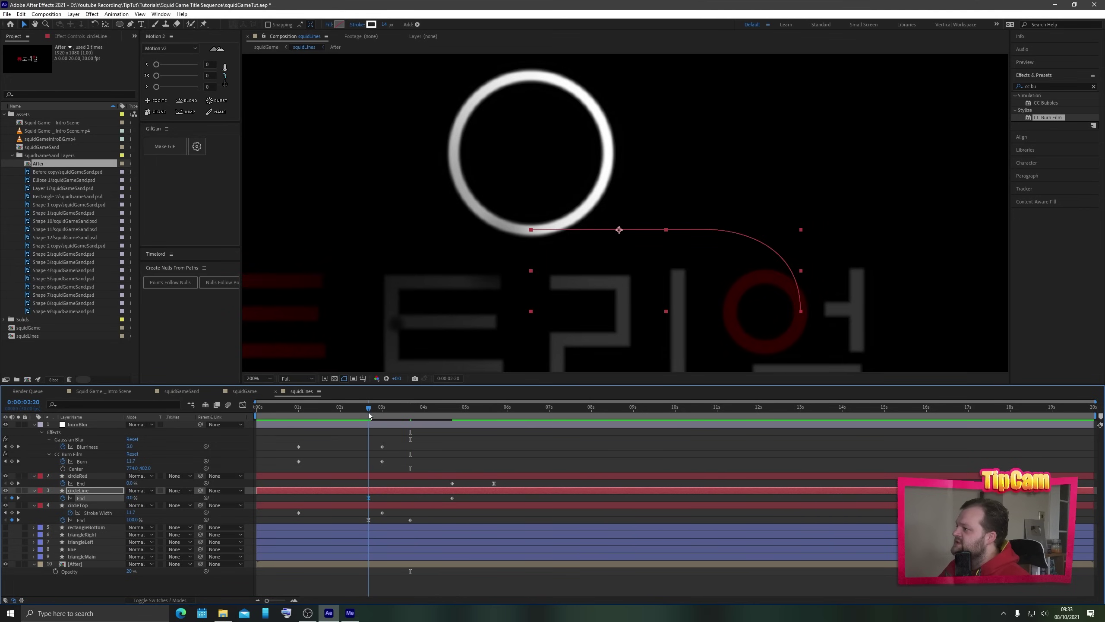
mouse_move(369, 414)
left_mouse_down()
mouse_move(381, 414)
mouse_move(367, 406)
left_mouse_up()
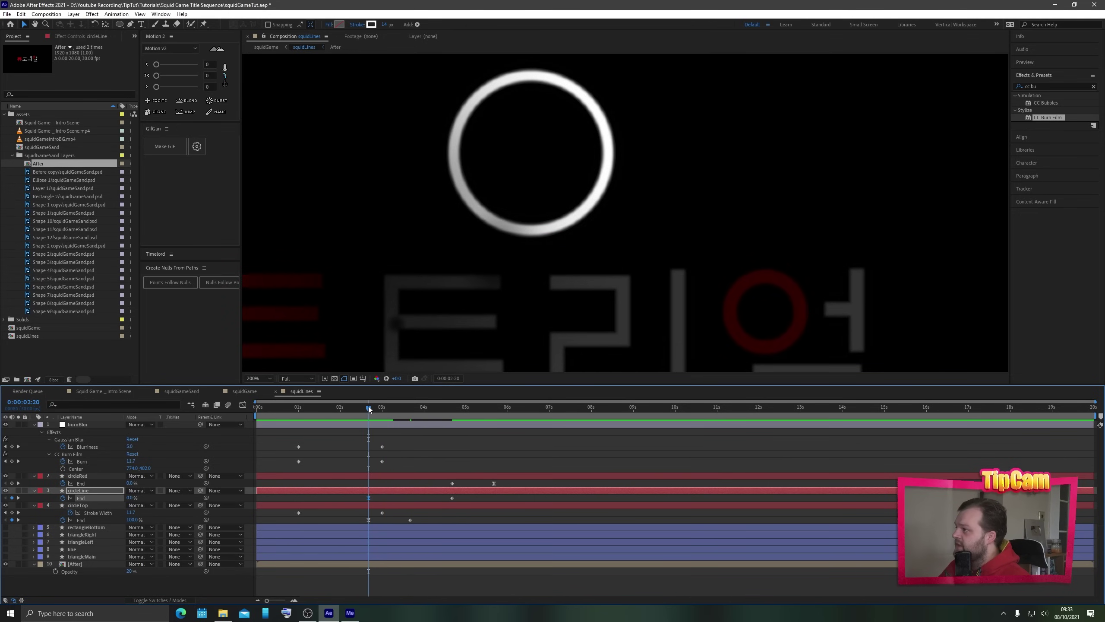
key("space")
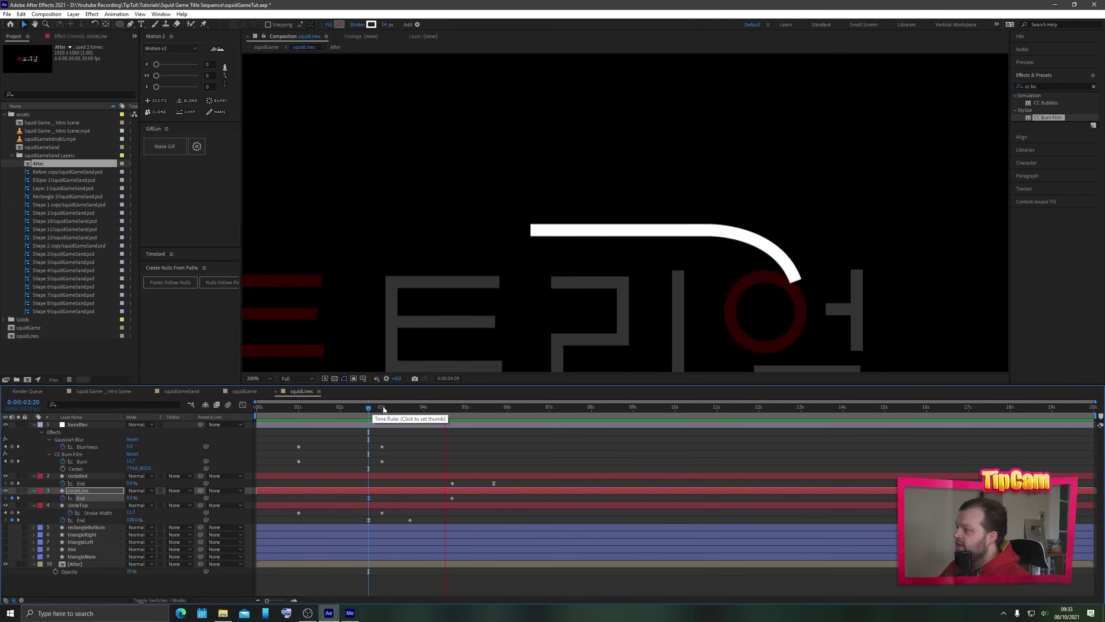
left_click_drag(383, 409, 396, 408)
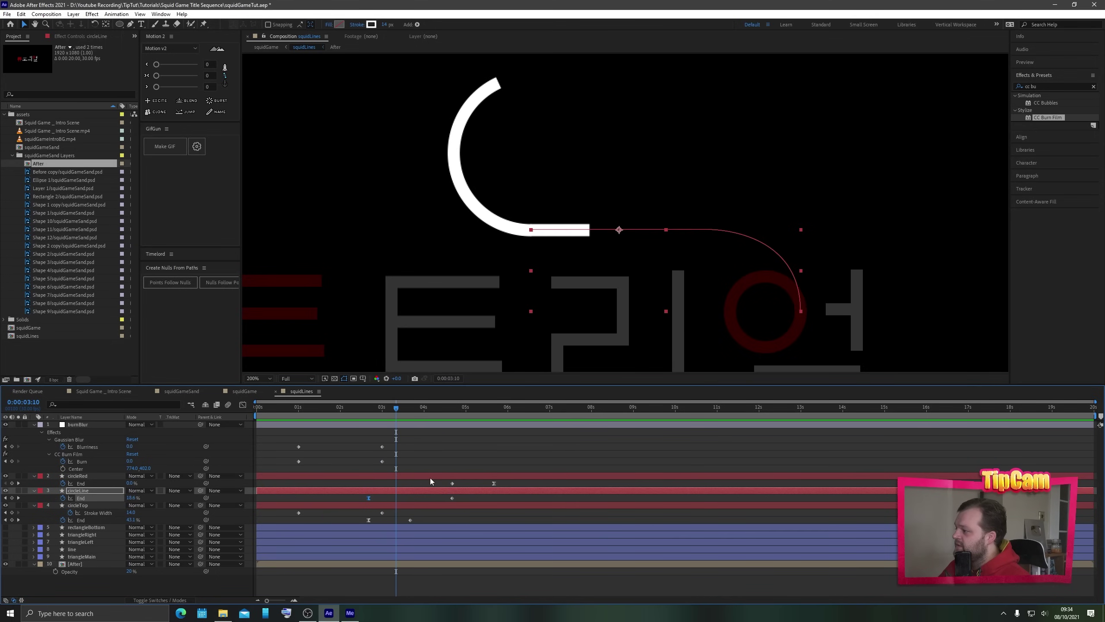
- Move circleLine's second End keyframe to 0:00:03:20 and preview the line extending as the large circle trims off
left_click_drag(451, 498, 409, 510)
left_click_drag(391, 414, 365, 408)
key("space")
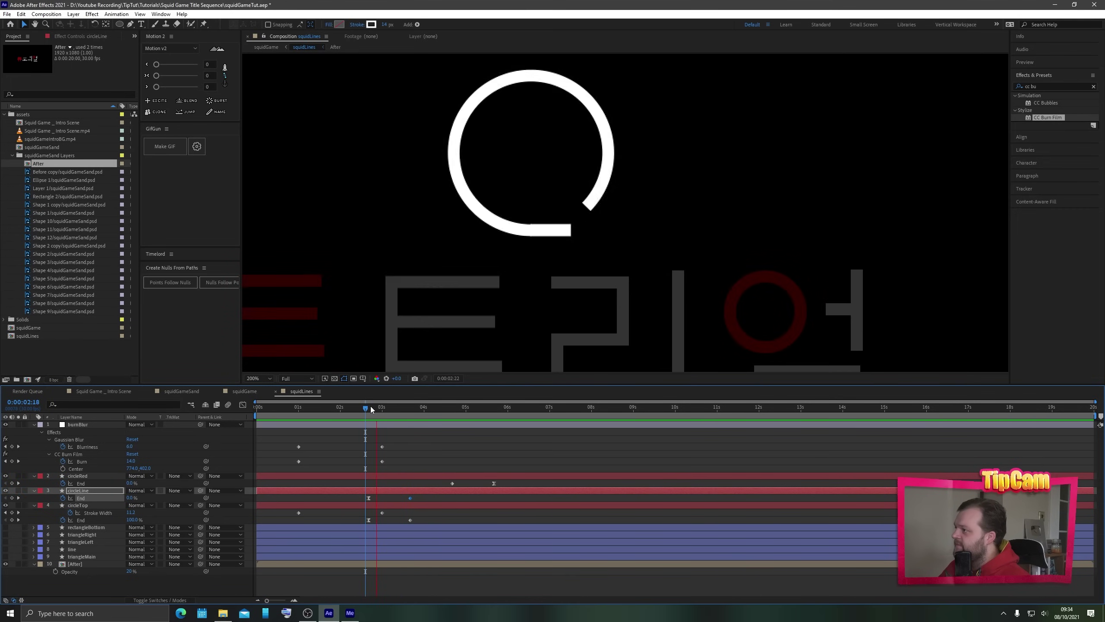
left_click(379, 408)
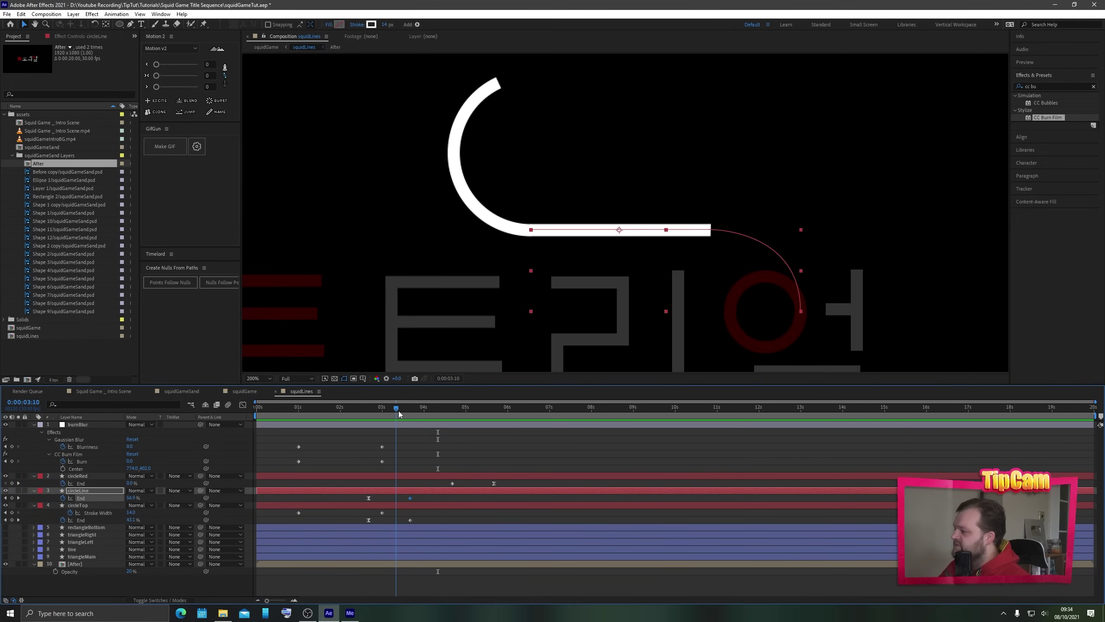
mouse_move(390, 414)
left_mouse_down()
mouse_move(424, 416)
mouse_move(397, 414)
left_mouse_up()
- Expand circleLine's Trim Paths and add Start keyframes of 0% at 0:00:02:20 and 0:00:03:20
left_click(68, 492)
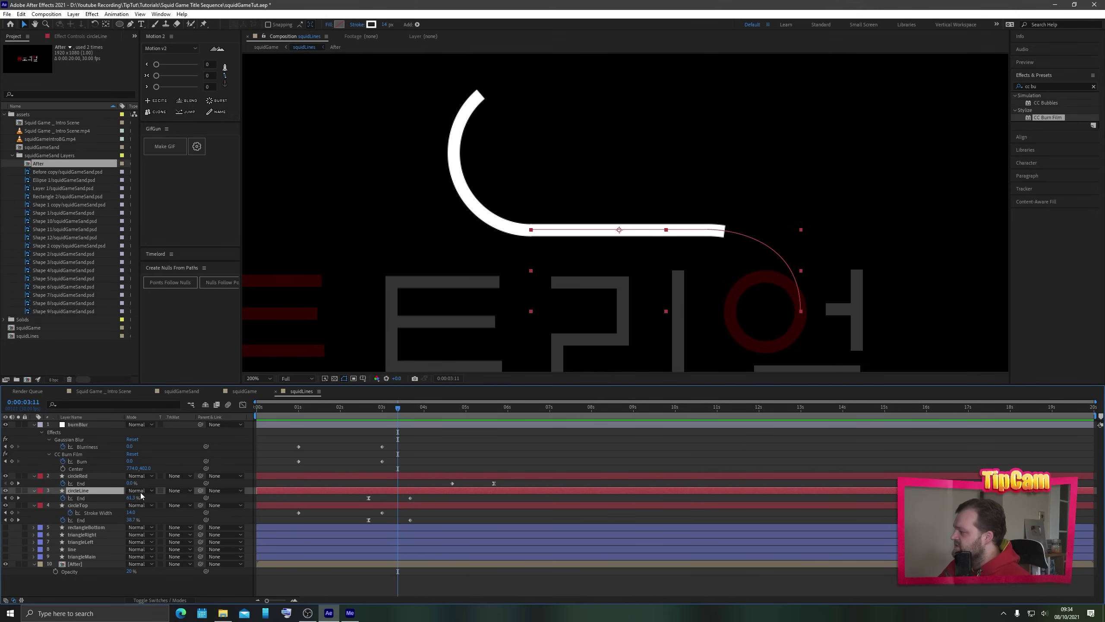
left_click(6, 498)
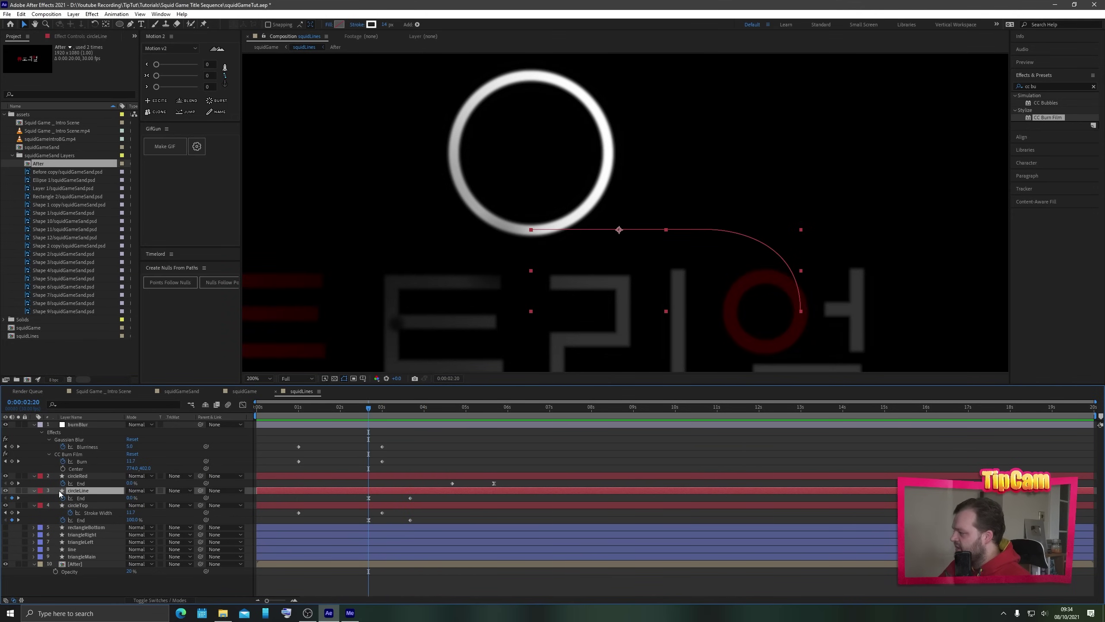
left_click(36, 491)
left_click(35, 491)
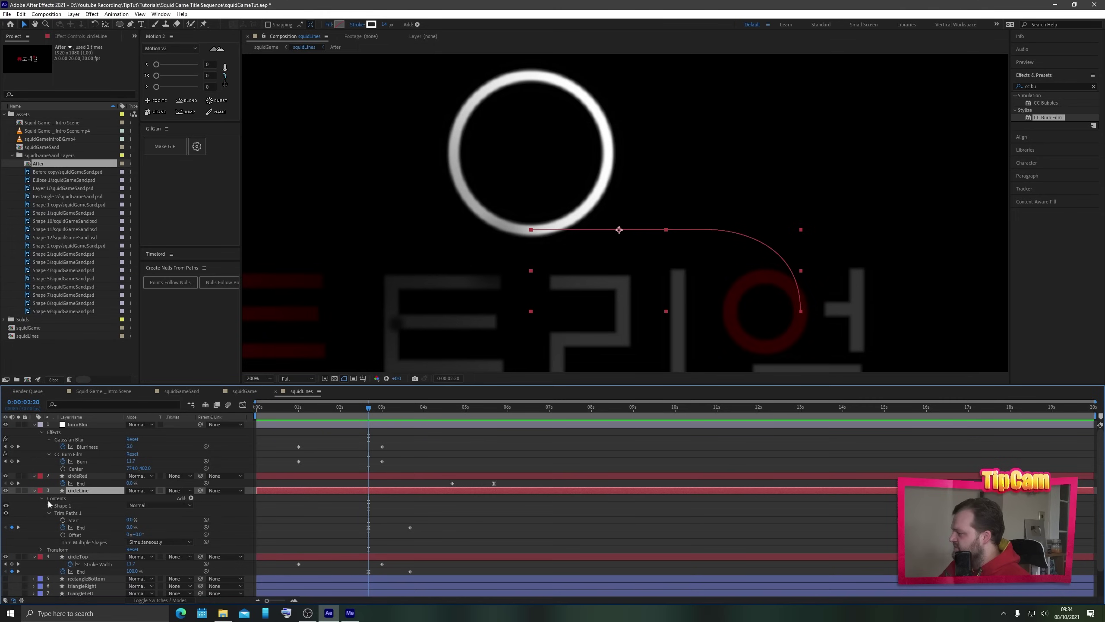
left_click(76, 522)
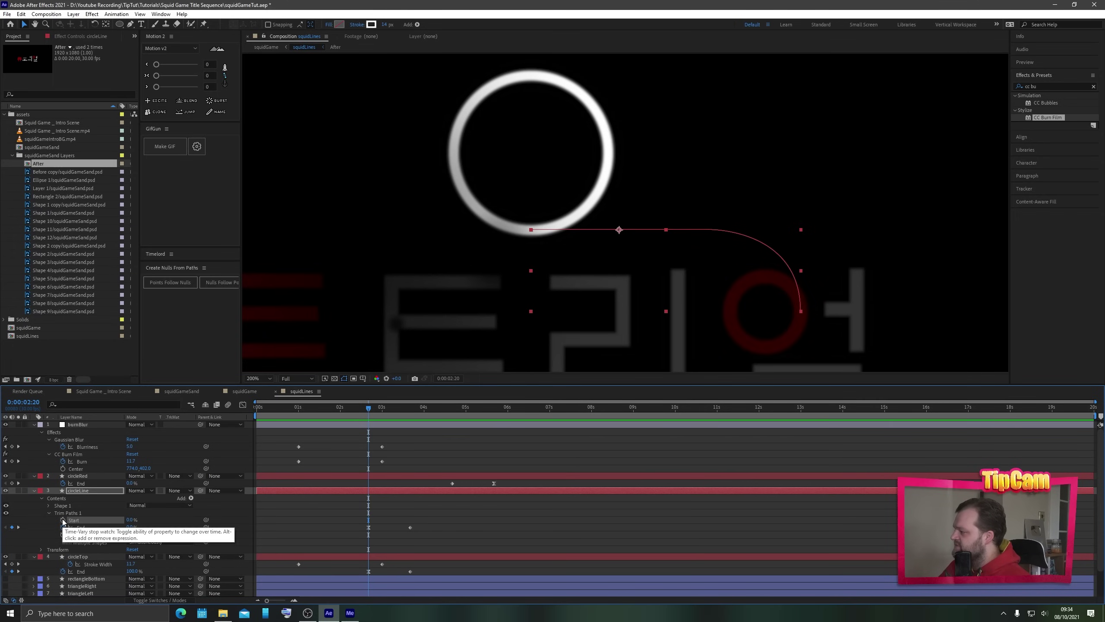
left_click(19, 527)
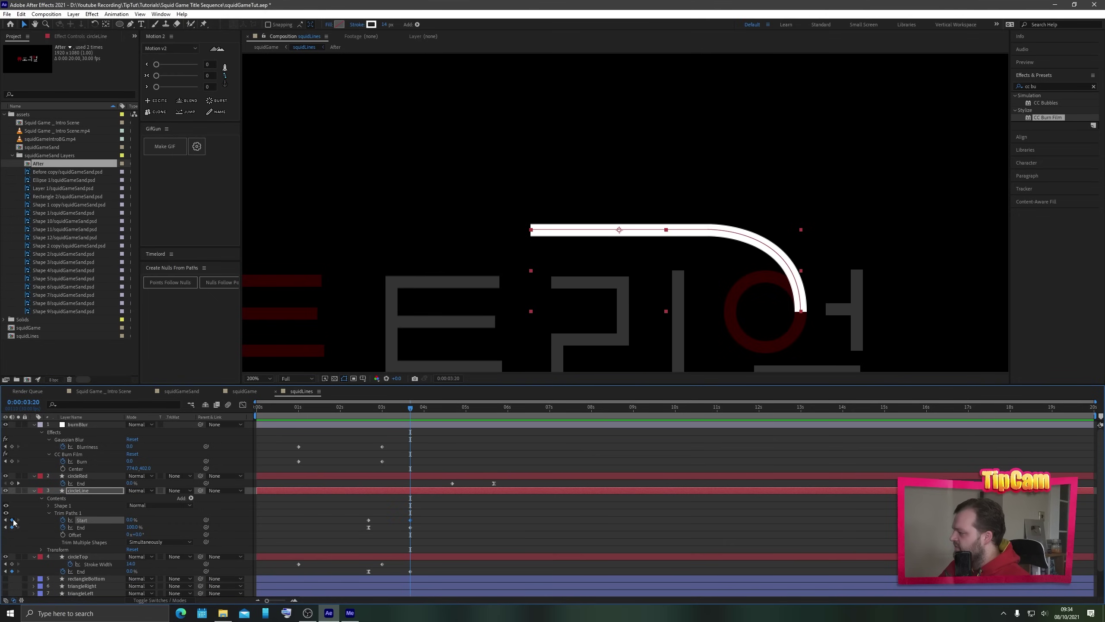
- Set circleLine's second Start keyframe to 100% and shift the two Start keyframes to 0:00:03:00 and 0:00:04:00
left_click_drag(129, 519, 305, 504)
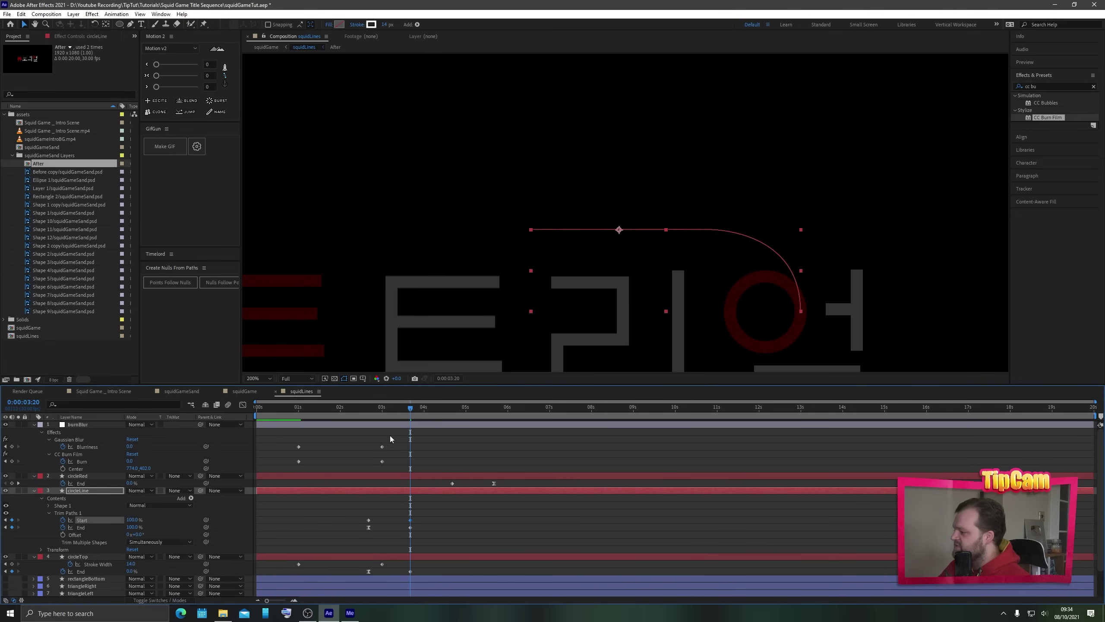
left_click_drag(378, 411, 368, 414)
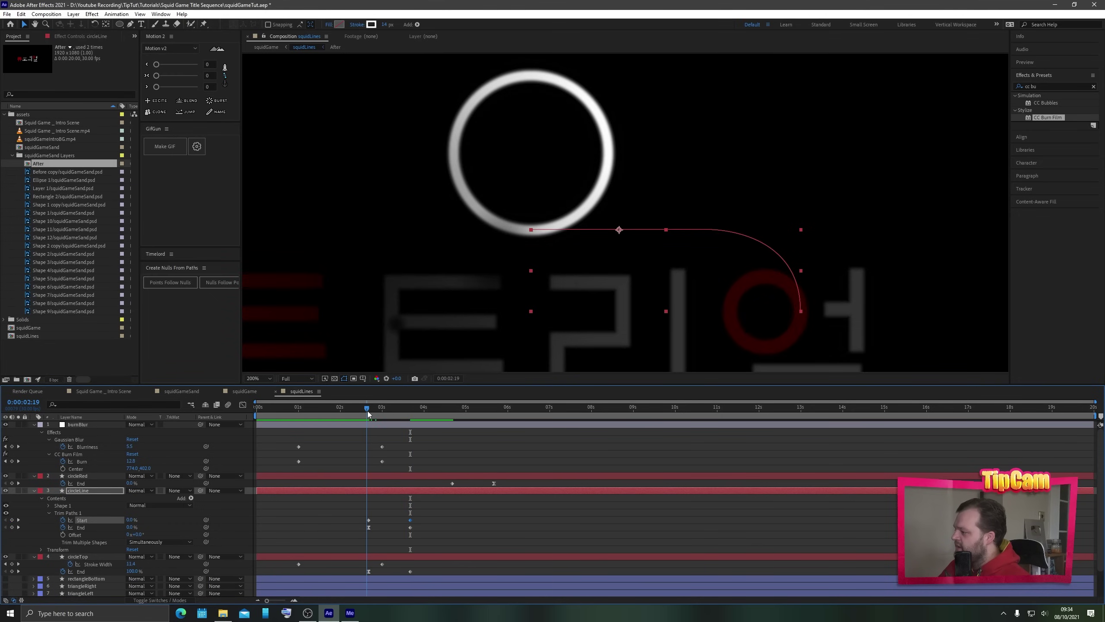
left_click(19, 527)
left_click_drag(355, 515, 424, 520)
key("alt+shift+Right")
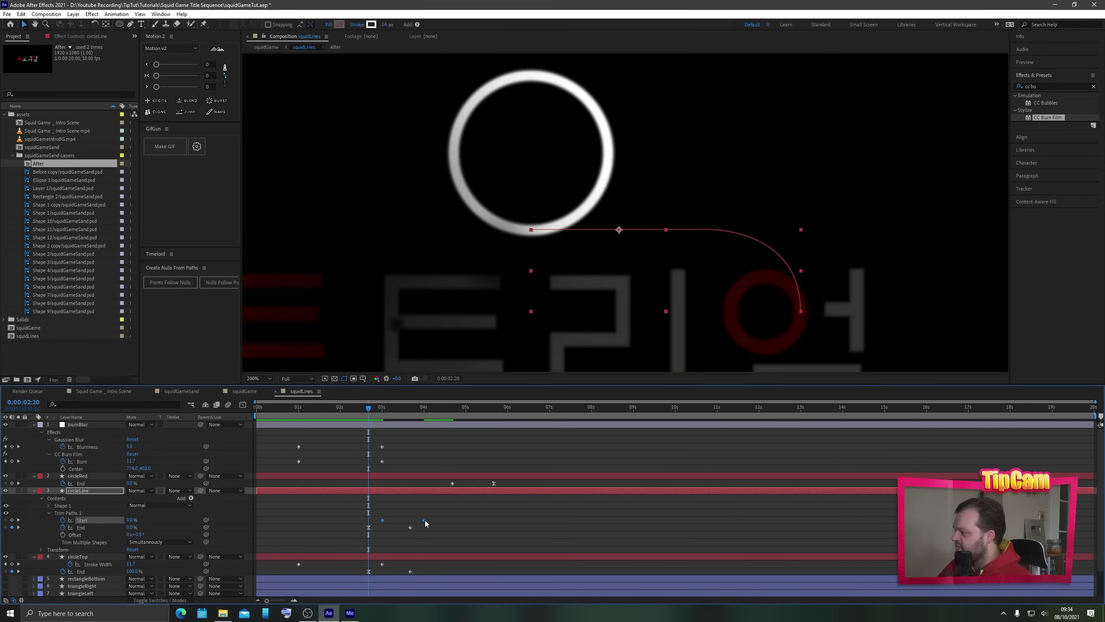
- Move circleLine's Start keyframes to 0:00:03:20 and 0:00:04:20, and preview the line extending and trimming off
left_click_drag(370, 408, 410, 400)
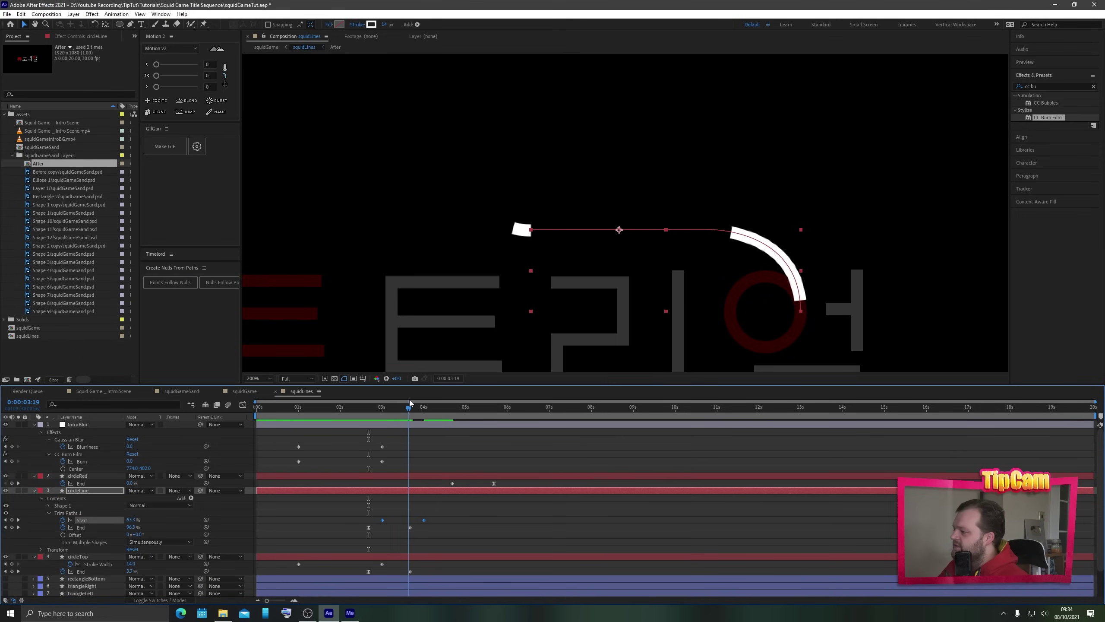
left_click(19, 528)
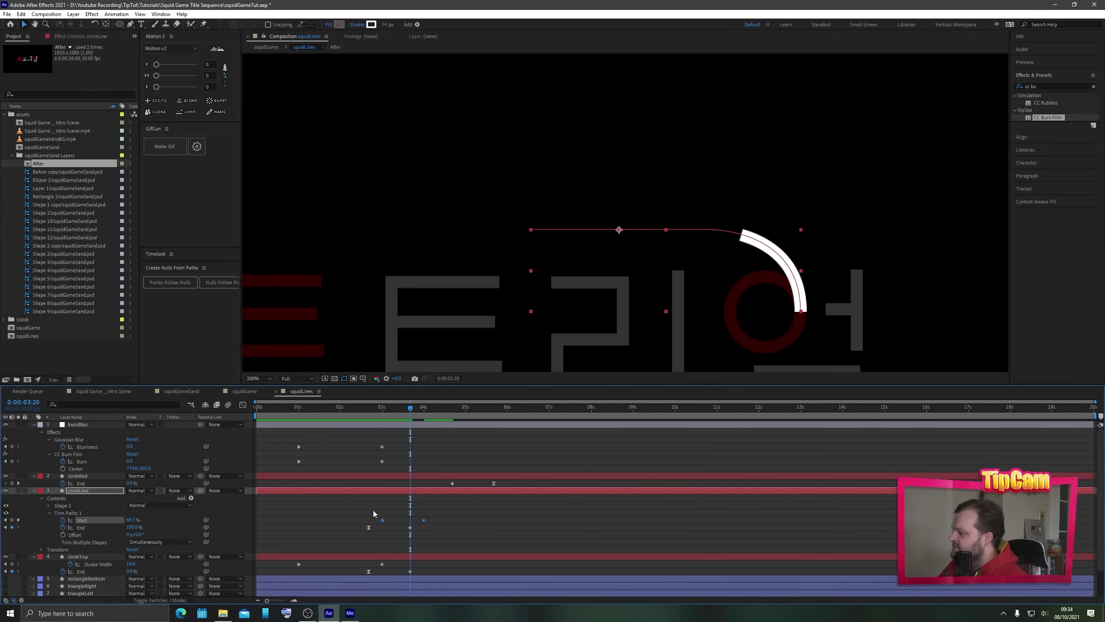
left_click_drag(424, 520, 452, 522)
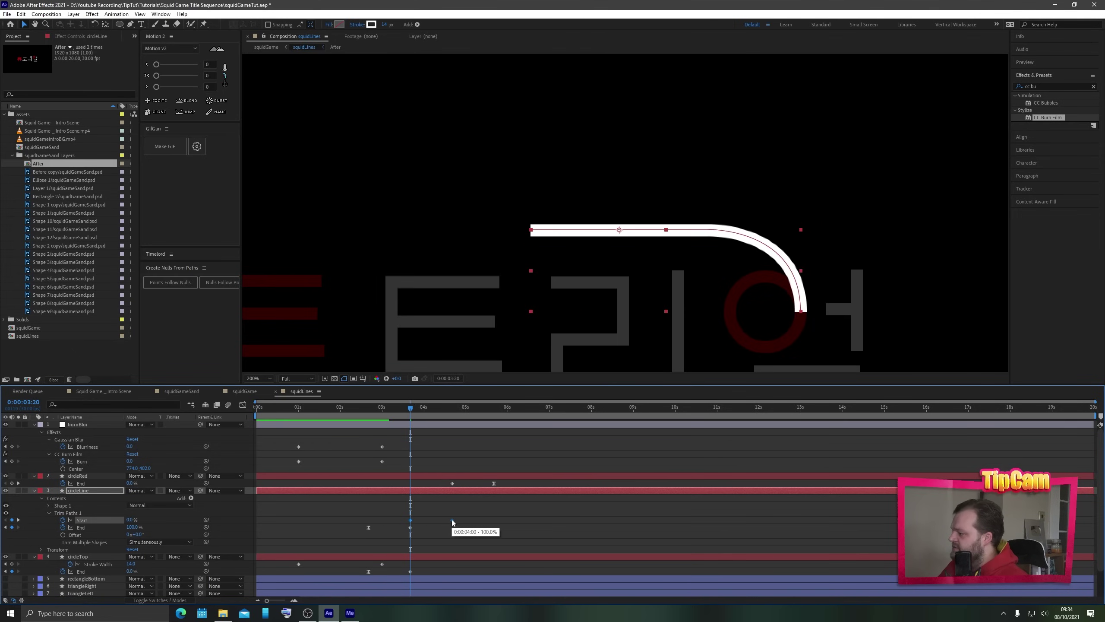
left_click(403, 412)
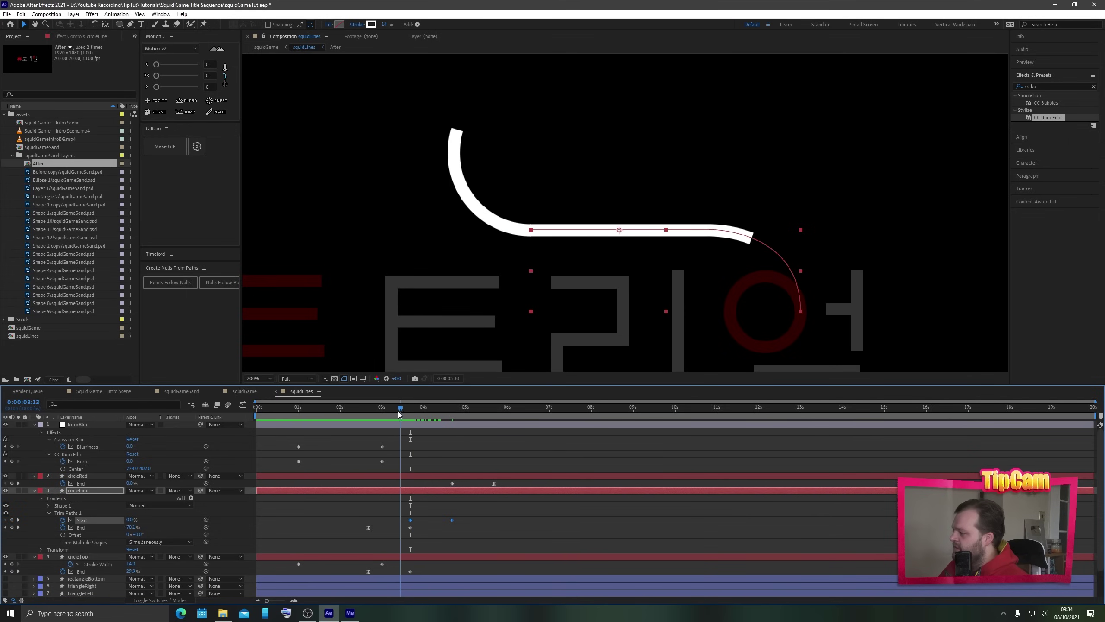
mouse_move(402, 411)
left_mouse_down()
mouse_move(454, 404)
mouse_move(364, 419)
left_mouse_up()
key("space")
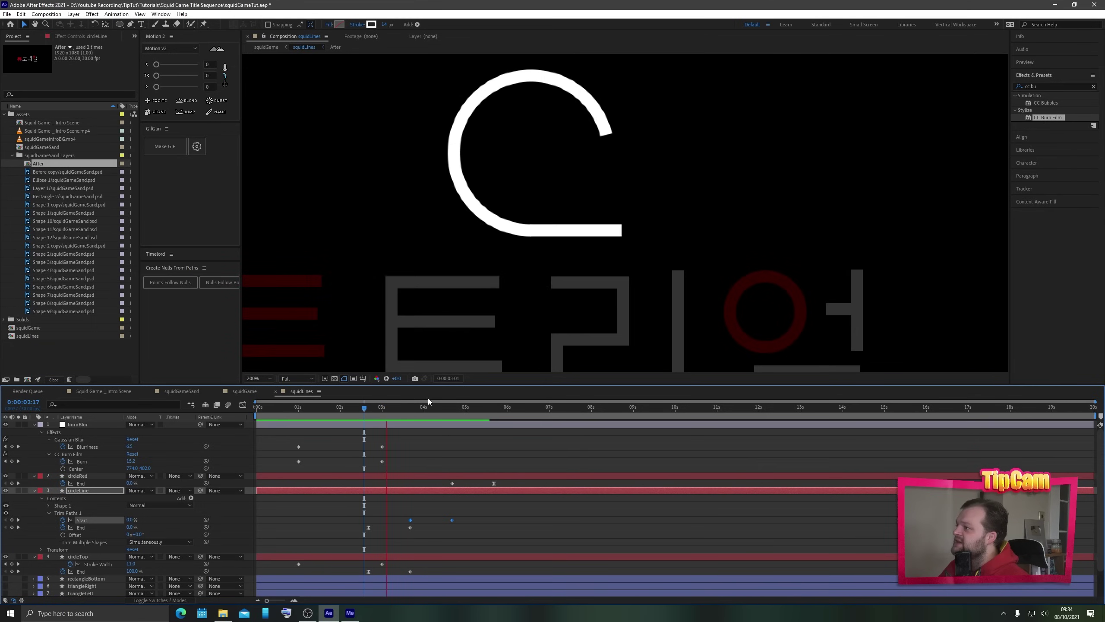
mouse_move(434, 407)
left_mouse_down()
mouse_move(452, 411)
mouse_move(431, 410)
left_mouse_up()
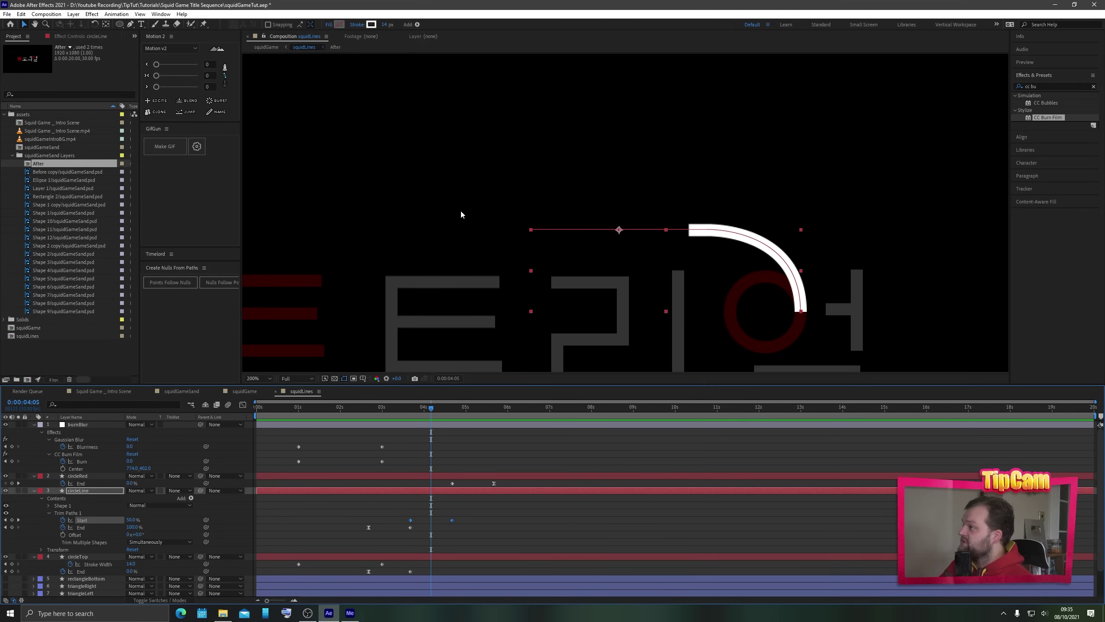
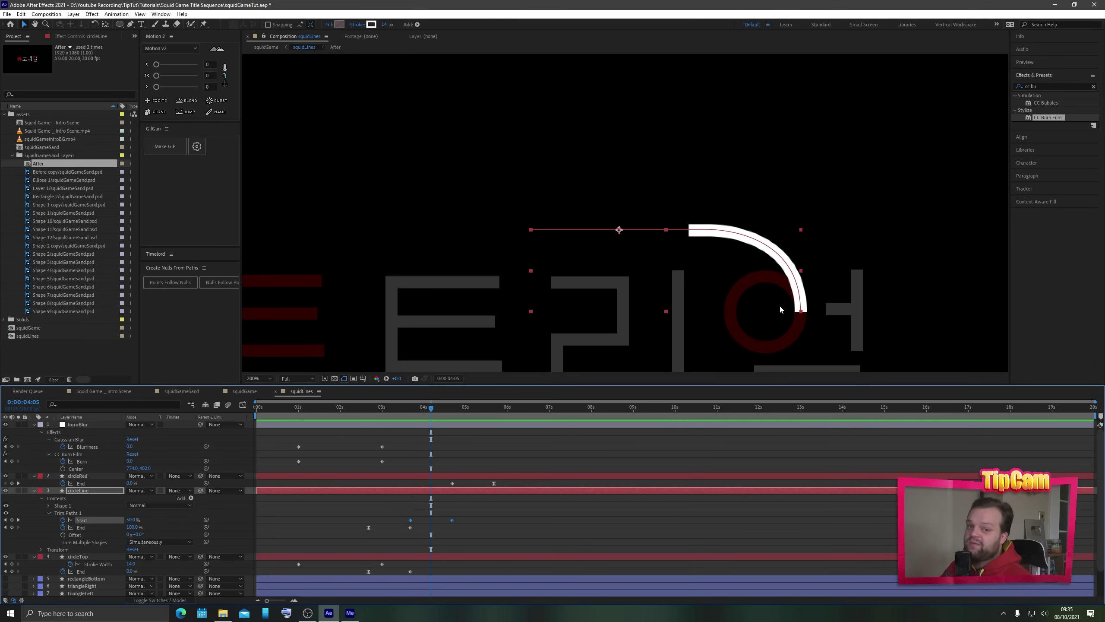
- Move circleRed's two End keyframes to 0:00:03:20 and 0:00:04:20 to align with circleLine's Start keyframes
mouse_move(436, 409)
left_mouse_down()
mouse_move(460, 410)
mouse_move(419, 410)
mouse_move(431, 410)
left_mouse_up()
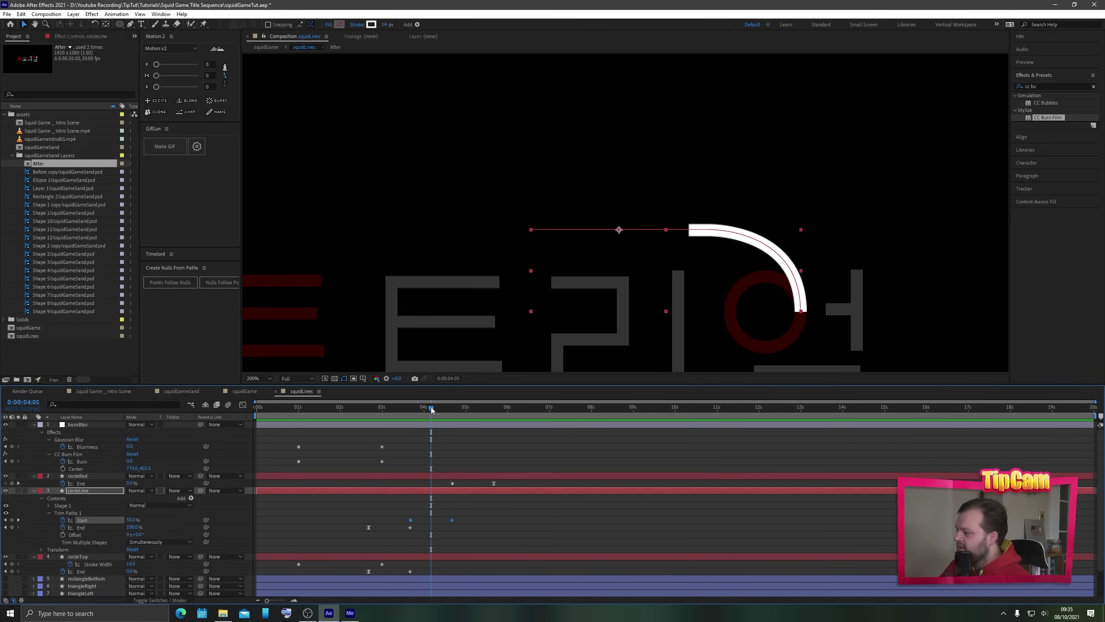
left_click_drag(445, 480, 497, 484)
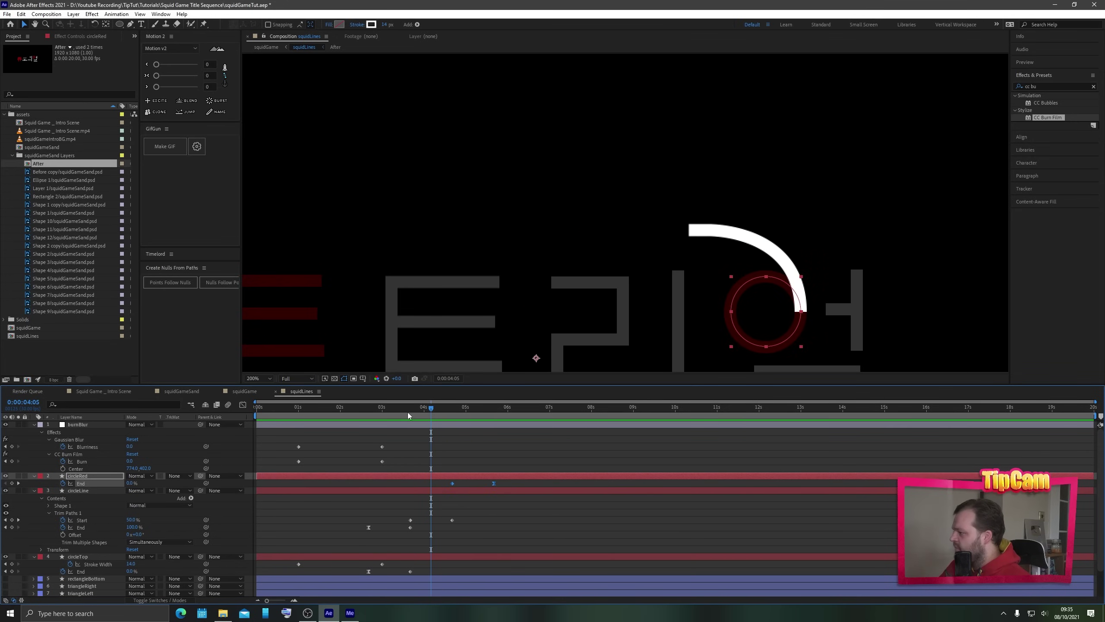
mouse_move(408, 413)
left_mouse_down()
mouse_move(360, 422)
mouse_move(410, 409)
left_mouse_up()
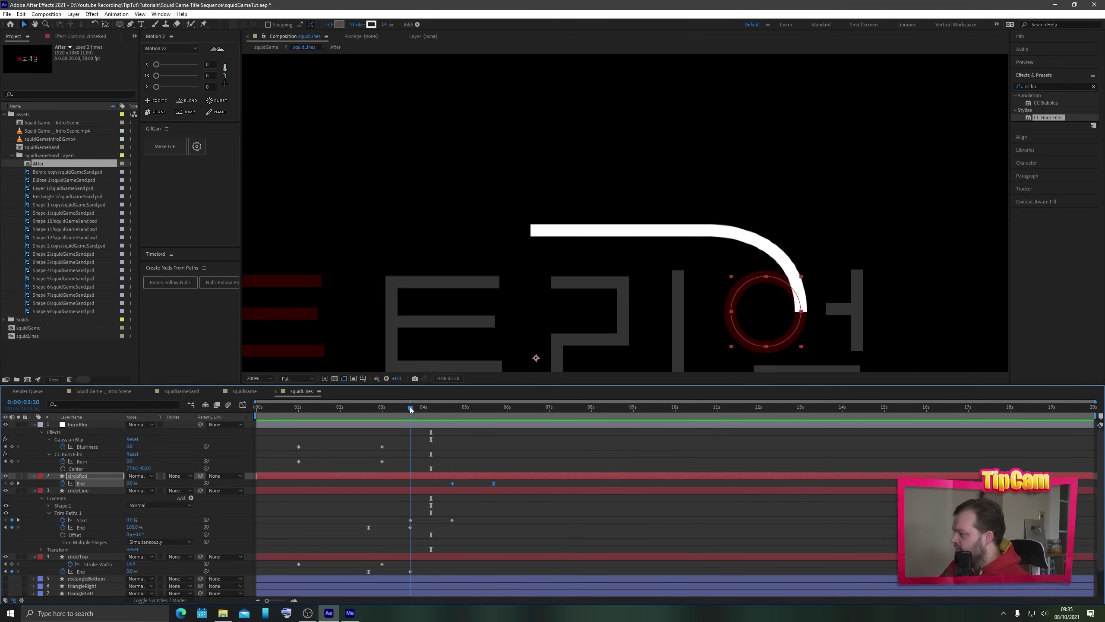
left_click_drag(499, 481, 410, 485)
- Preview the full circle-to-letter animation from 0:00:00:28, and examine how the line flows into the small circle around 0:00:04:00
mouse_move(410, 408)
left_mouse_down()
mouse_move(453, 398)
mouse_move(324, 419)
mouse_move(296, 408)
left_mouse_up()
scroll(599, 182, "down", 6)
key("space")
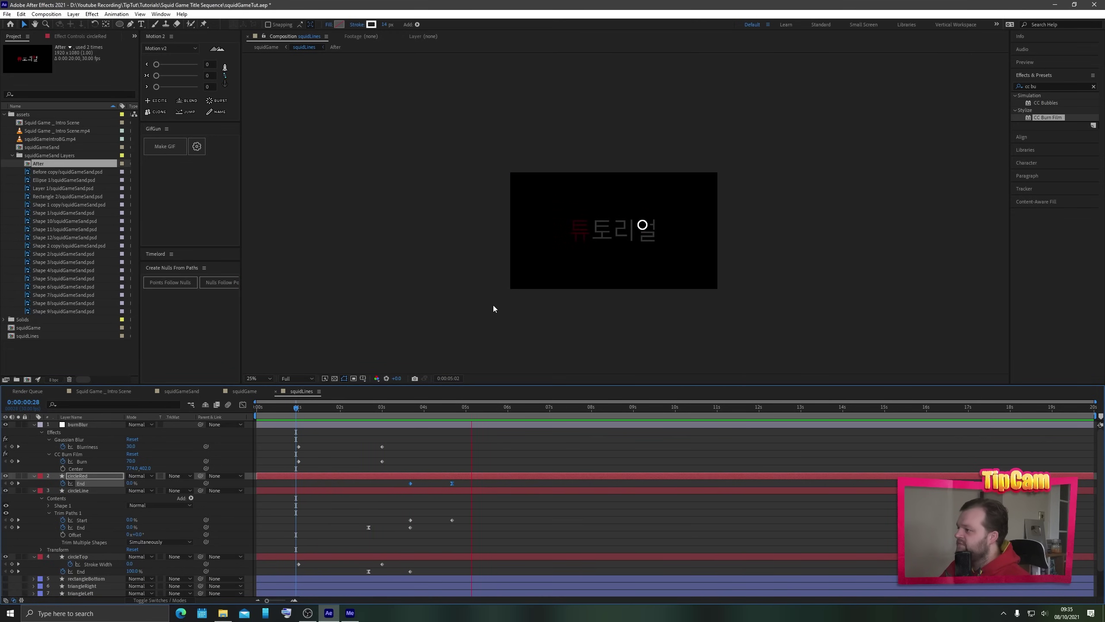
key("space")
left_click(424, 407)
scroll(668, 249, "up", 2)
scroll(583, 264, "up", 2)
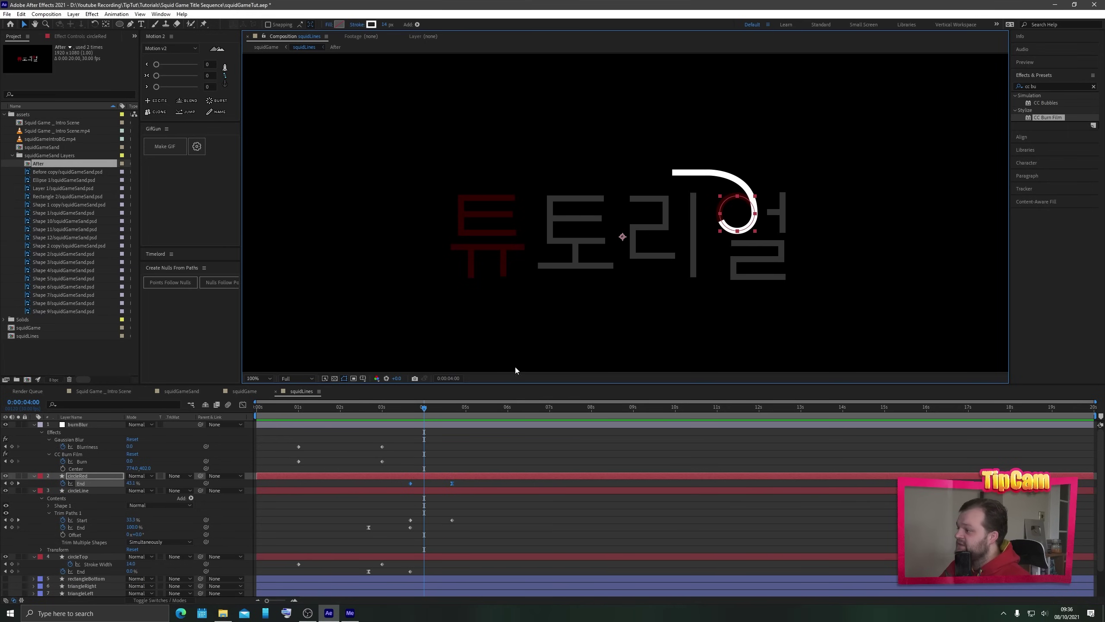
left_click(360, 501)
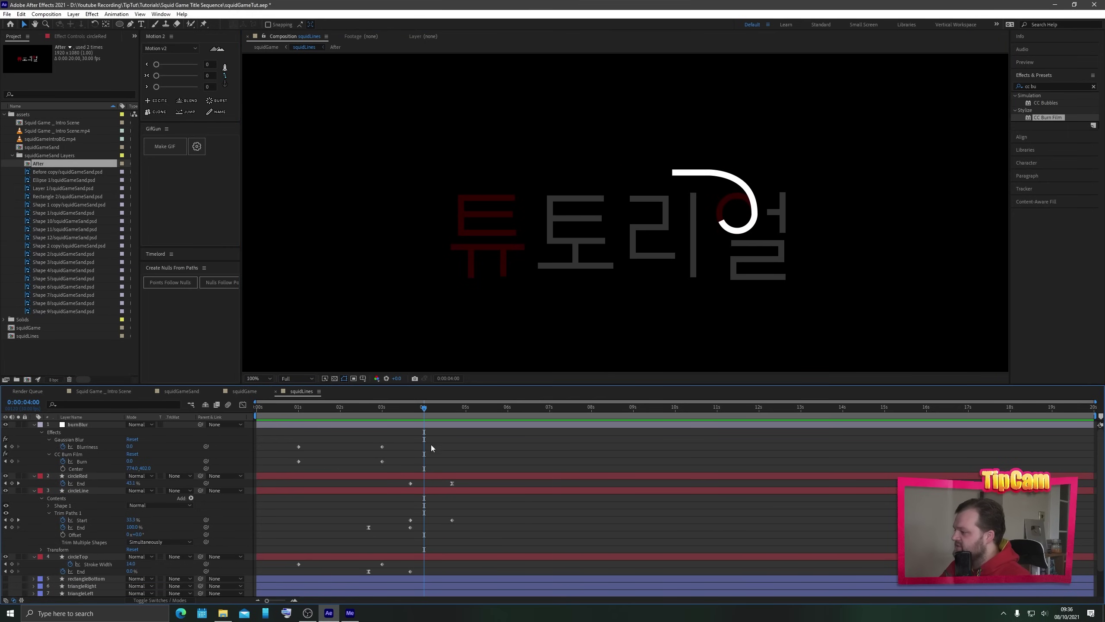
left_click_drag(424, 408, 402, 410)
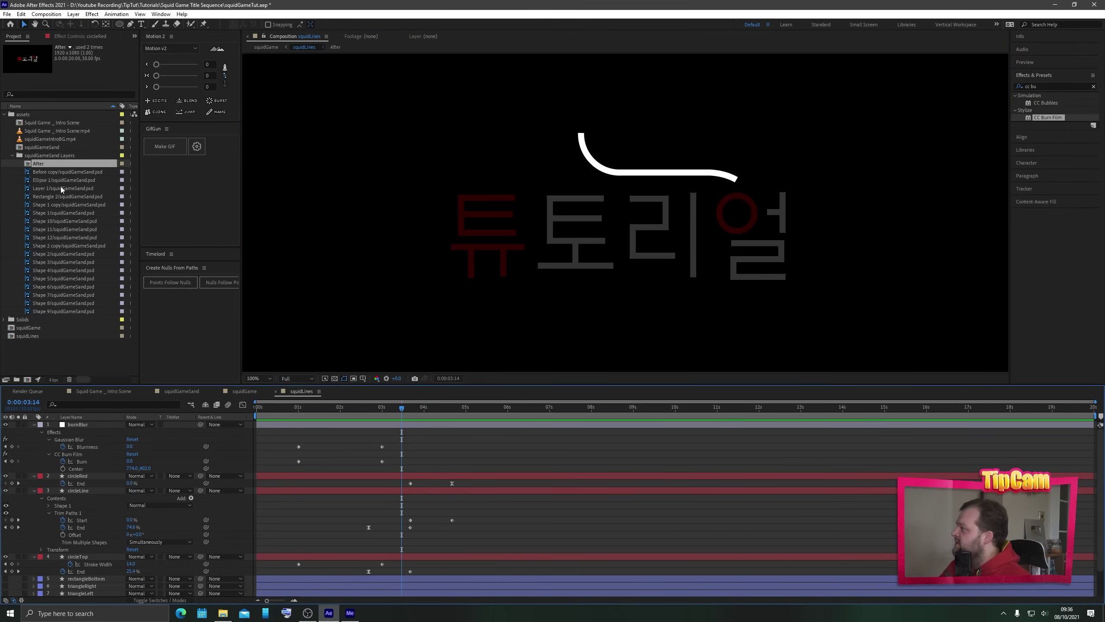
- Examine the title line motion in the Squid Game _ Intro Scene reference composition, and return to the squidLines composition
double_click(35, 123)
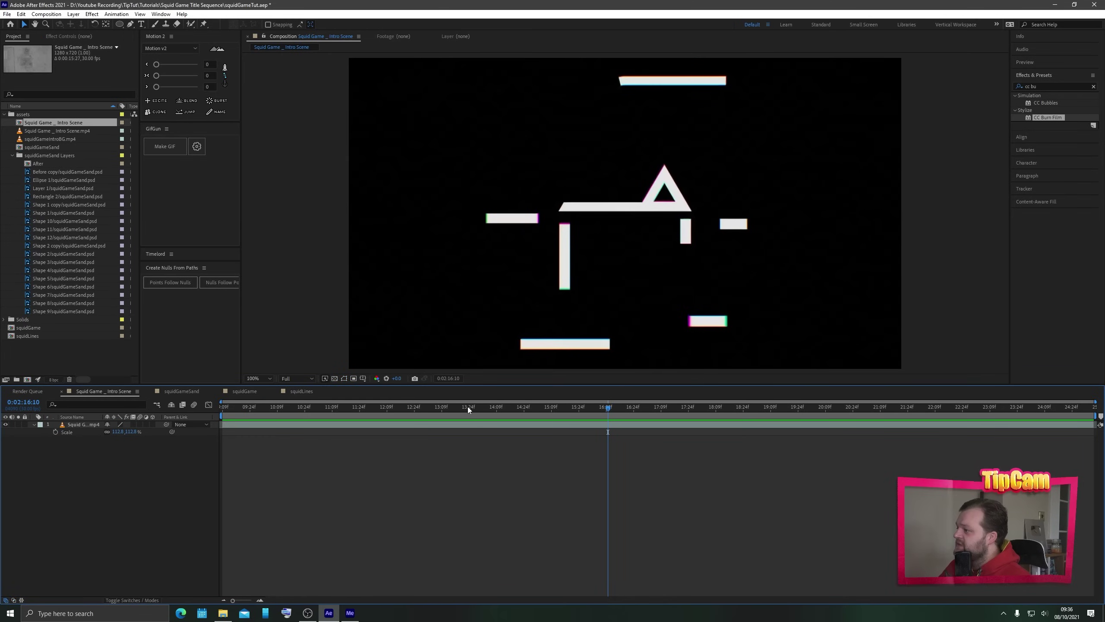
left_click_drag(469, 410, 748, 409)
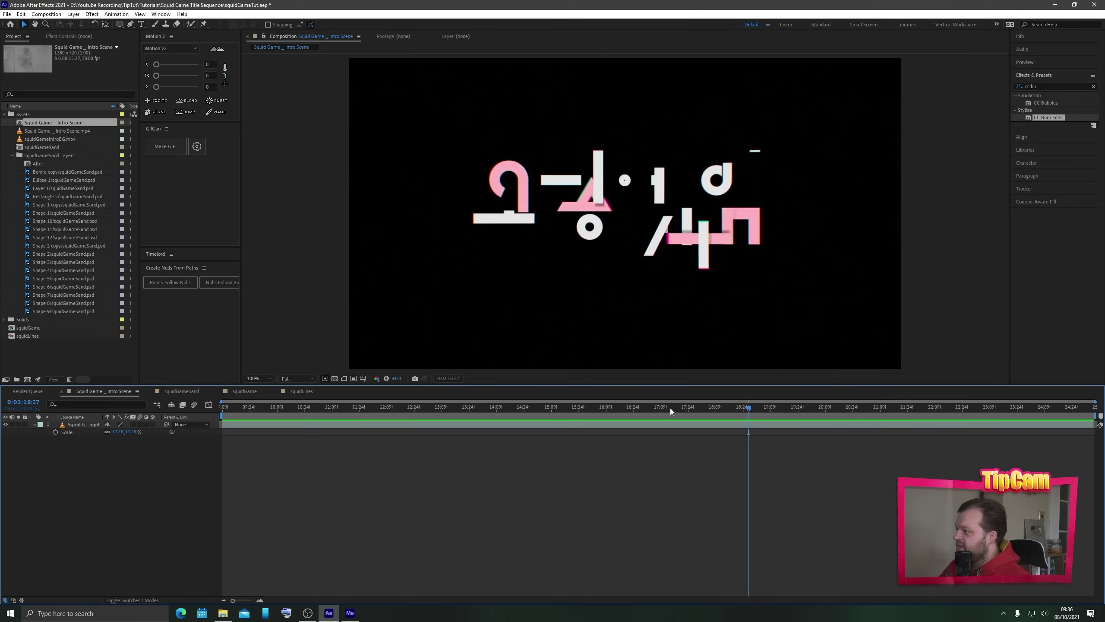
left_click(304, 392)
- Go to 0:00:03:20 and reduce circleLine's expanded properties to only its keyframed ones
left_click_drag(398, 413, 411, 412)
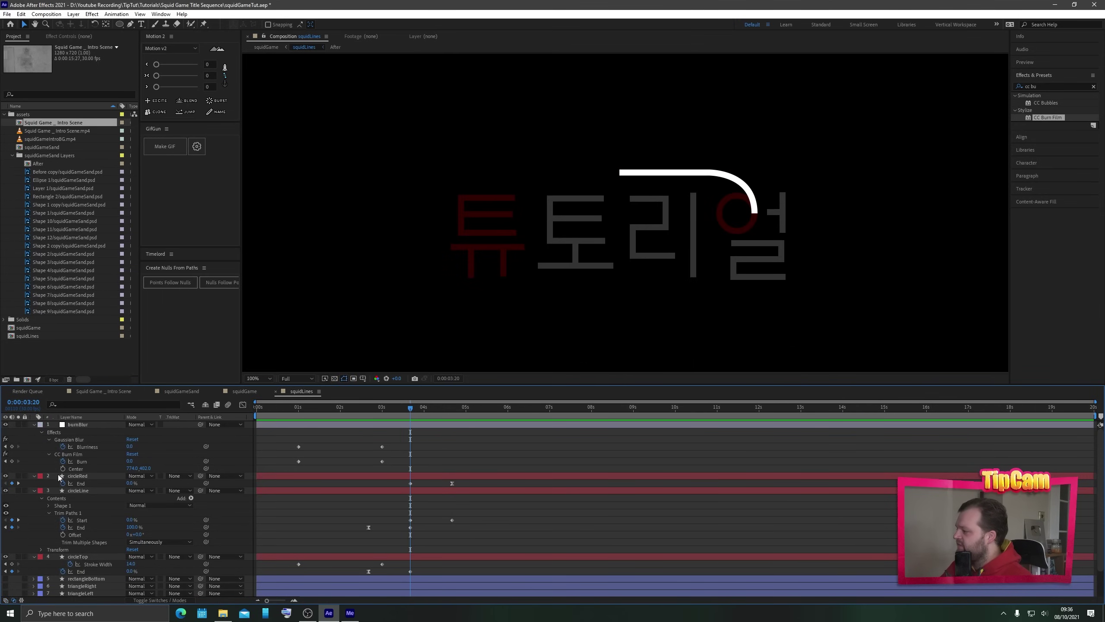
left_click(74, 490)
key("u")
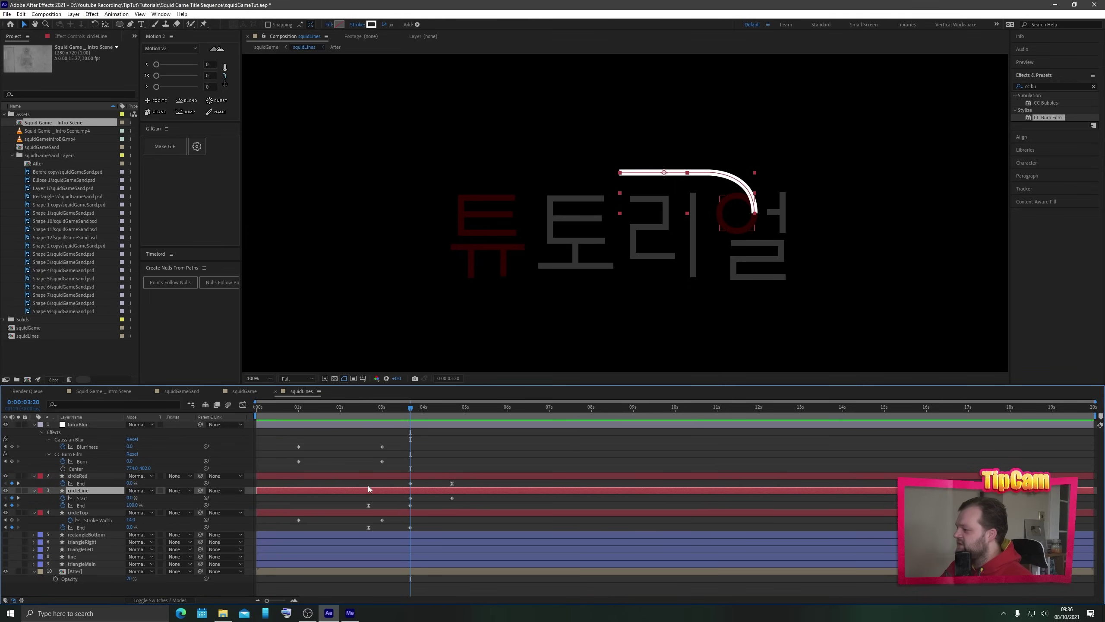
left_click(276, 458)
- Reveal all modified properties of the circleRed layer, including its Stroke Width
left_click(80, 475)
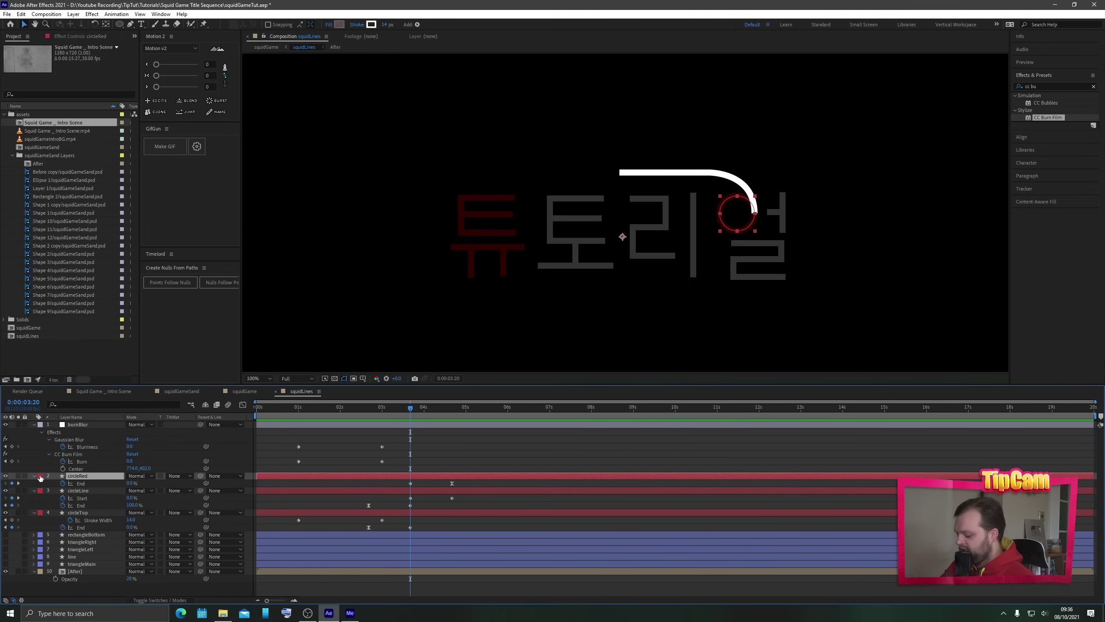
key("u")
key("u")
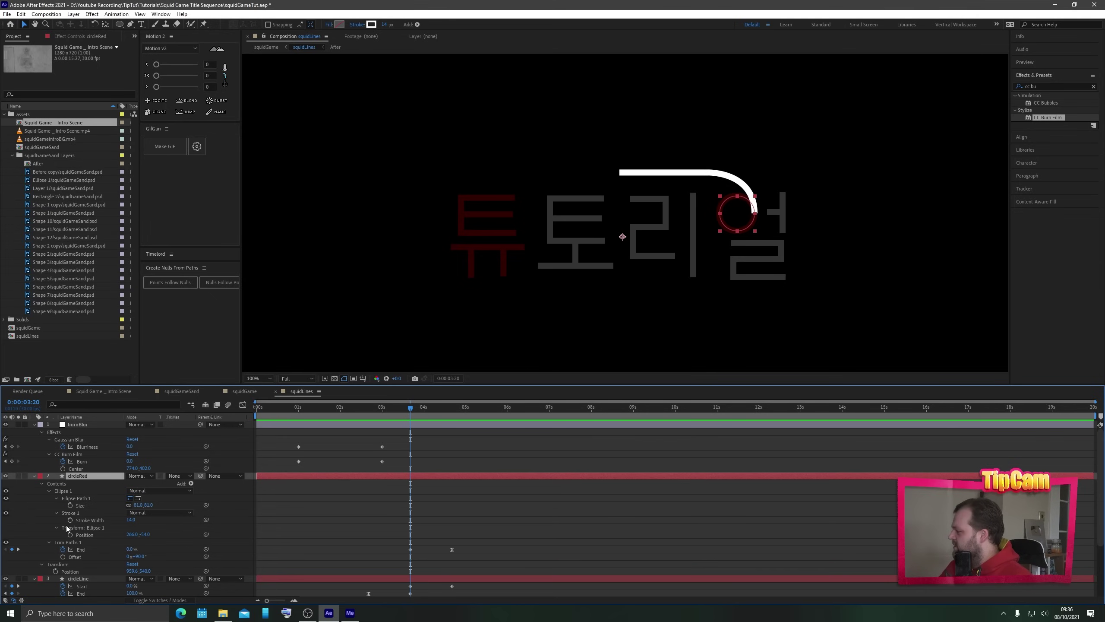
- Start keyframing the stroke Color of circleRed at 0:00:03:20, keeping it white
scroll(73, 533, "down", 1)
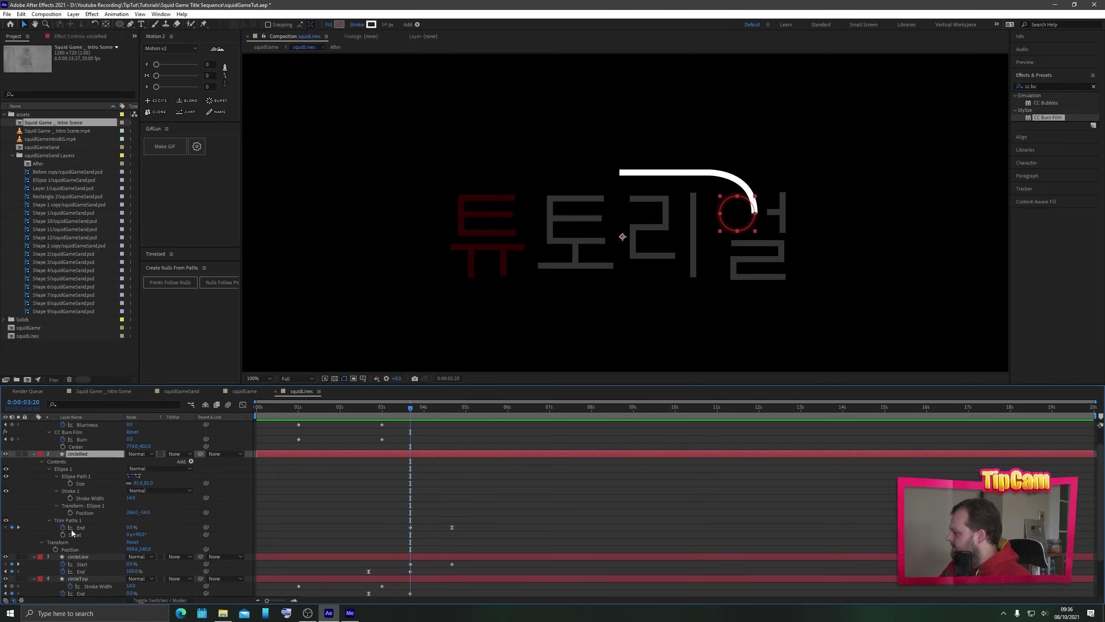
left_click(56, 490)
left_click(56, 491)
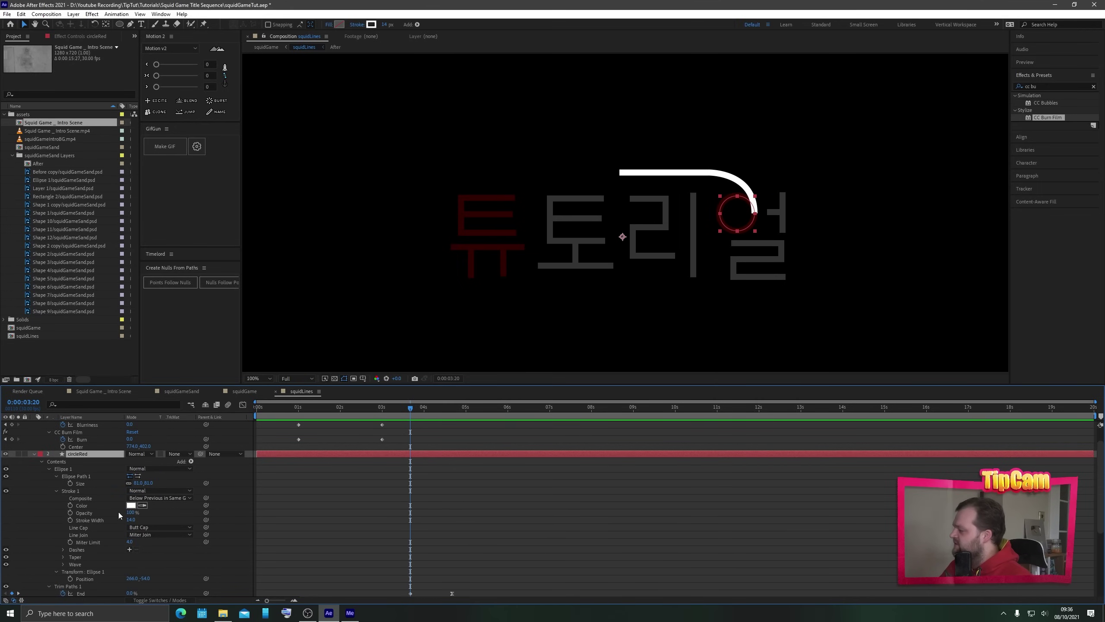
left_click(70, 506)
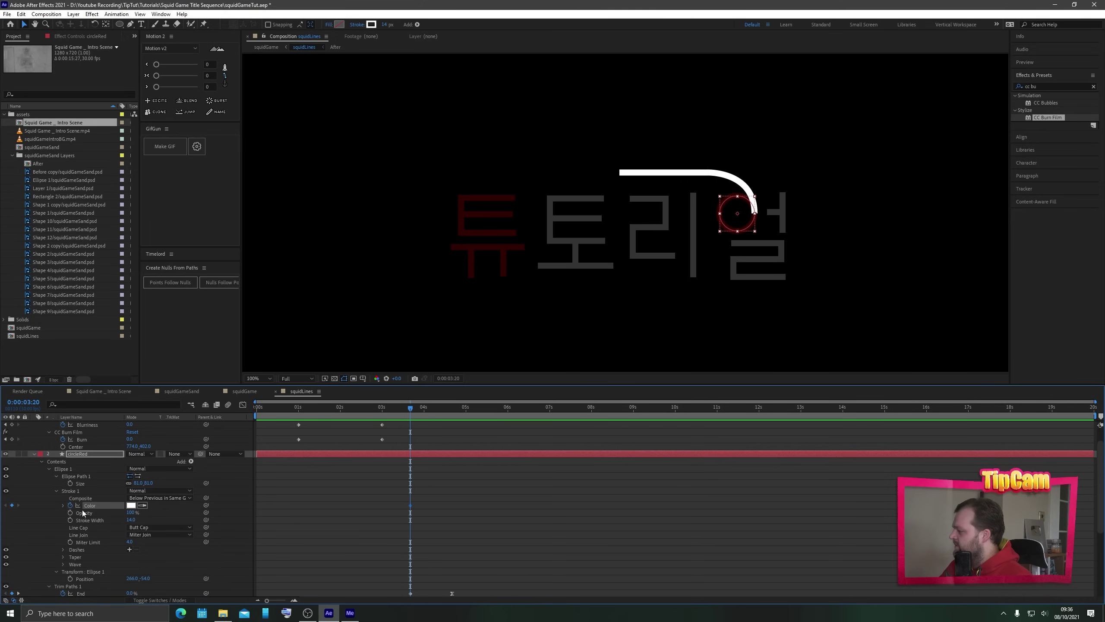
- Set circleRed's stroke Color to pink FF0096 at 0:00:05:20 as a second keyframe
key("space")
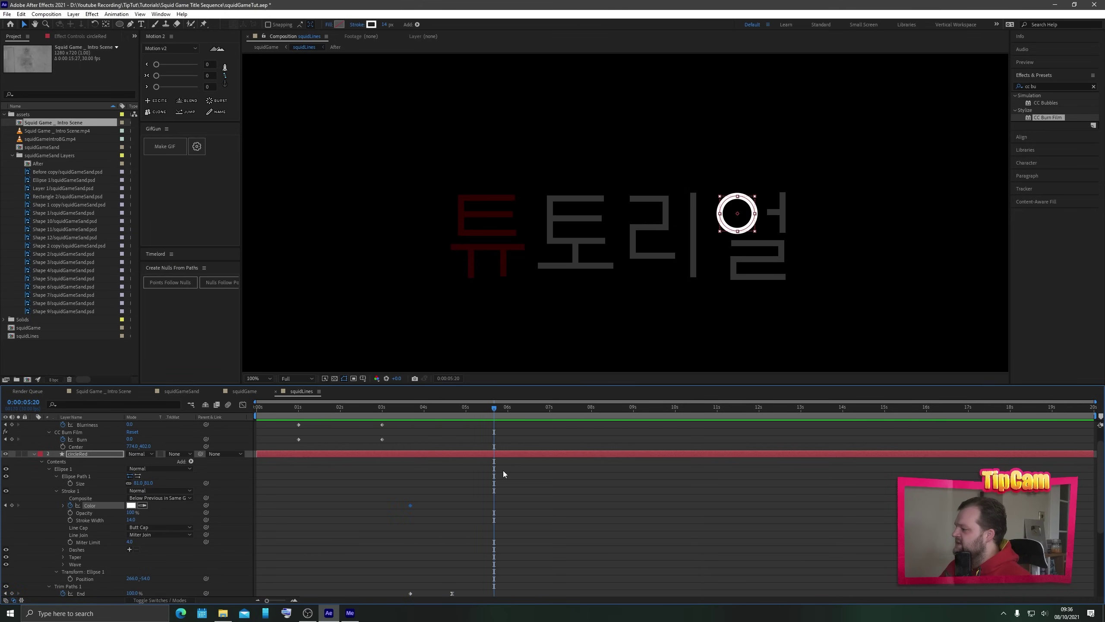
left_click(130, 505)
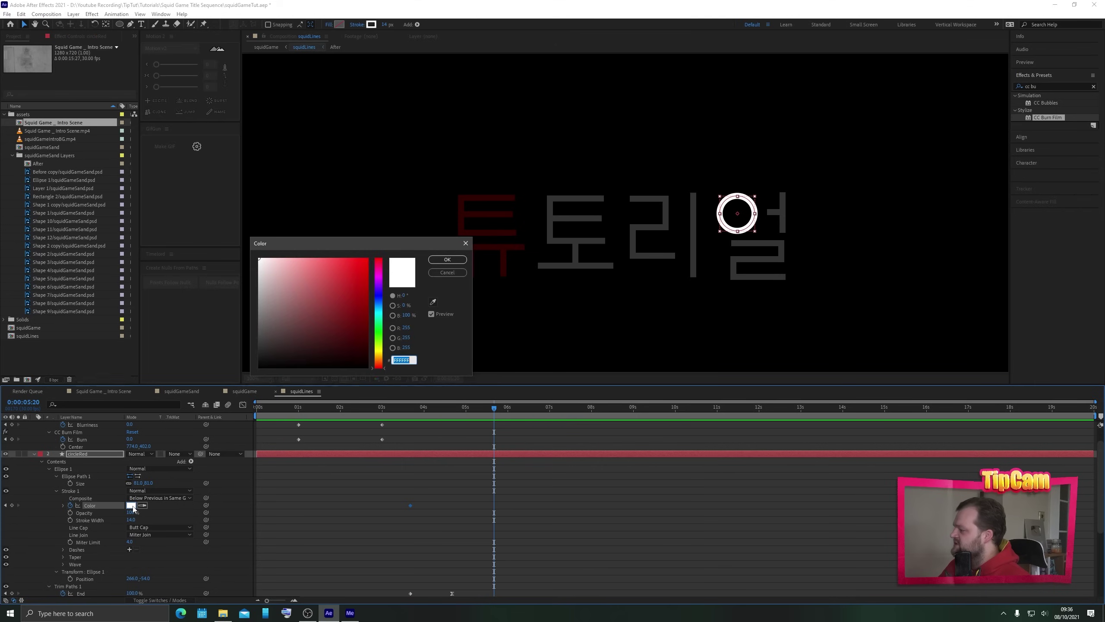
left_click(379, 274)
mouse_move(361, 269)
left_mouse_down()
mouse_move(370, 257)
mouse_move(379, 271)
left_mouse_up()
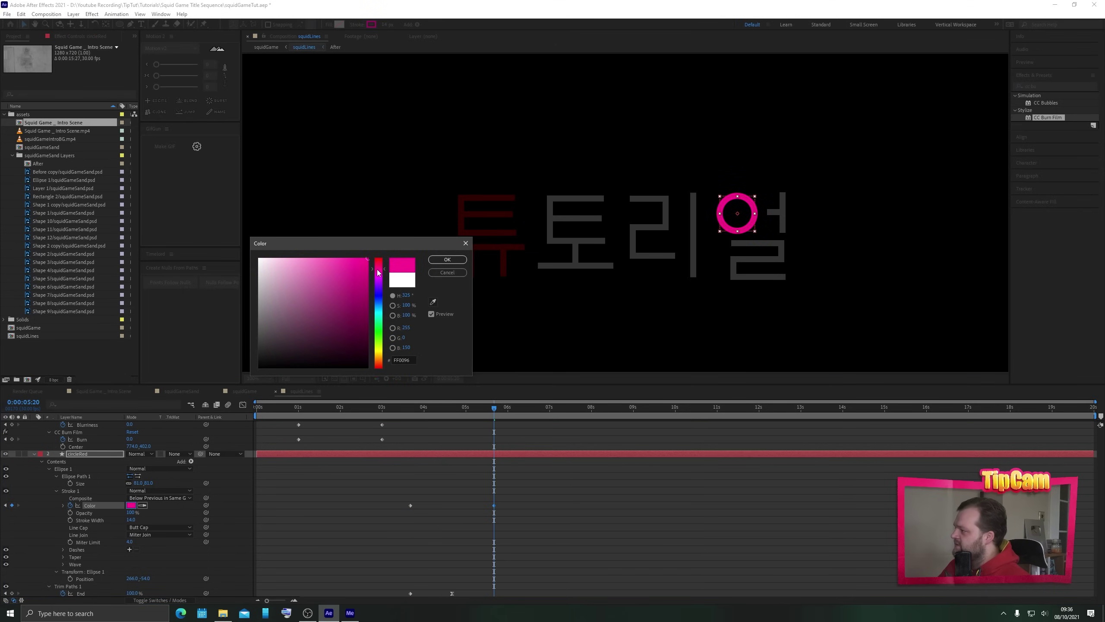
left_click(447, 259)
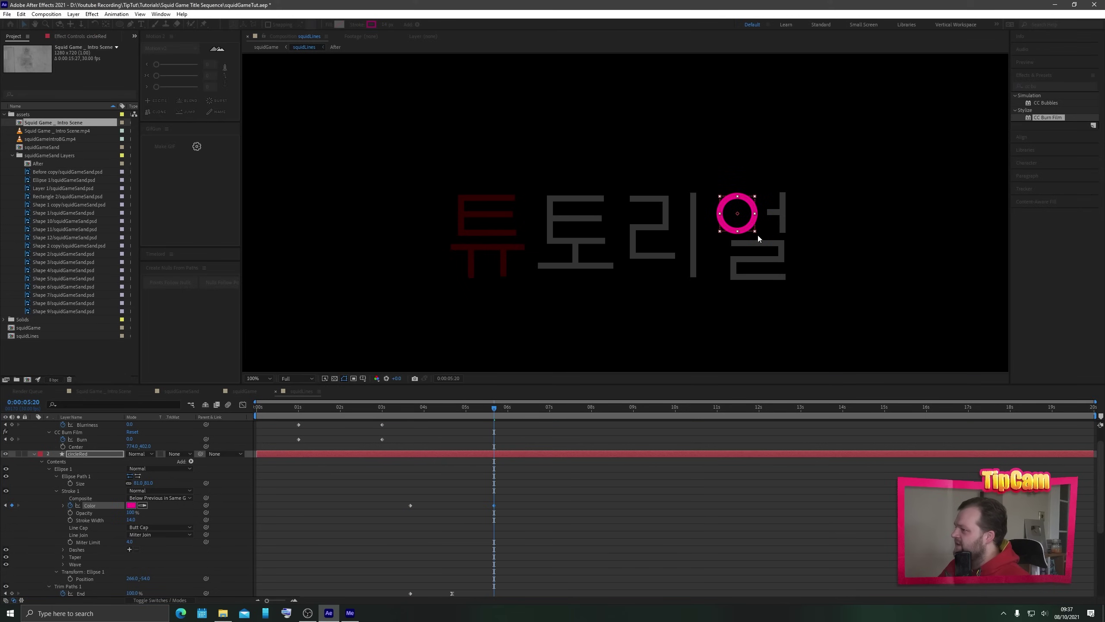
- Reveal the animated properties, preview circleRed's color change and examine how the circle meets the line at 0:00:04:05
key("u")
key("u")
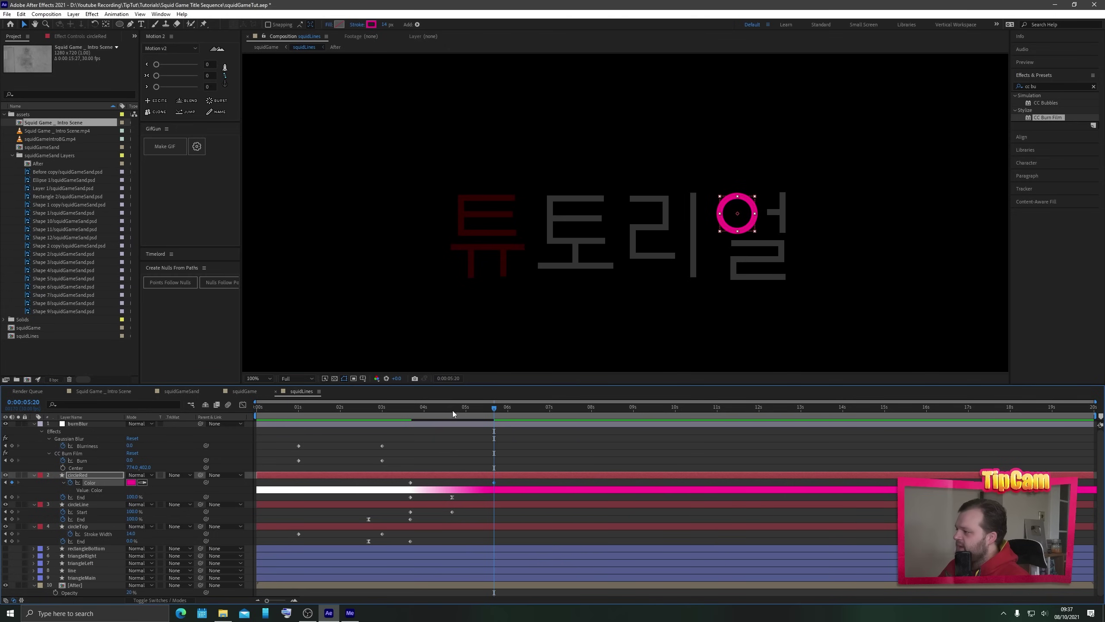
left_click_drag(453, 411, 358, 427)
key("space")
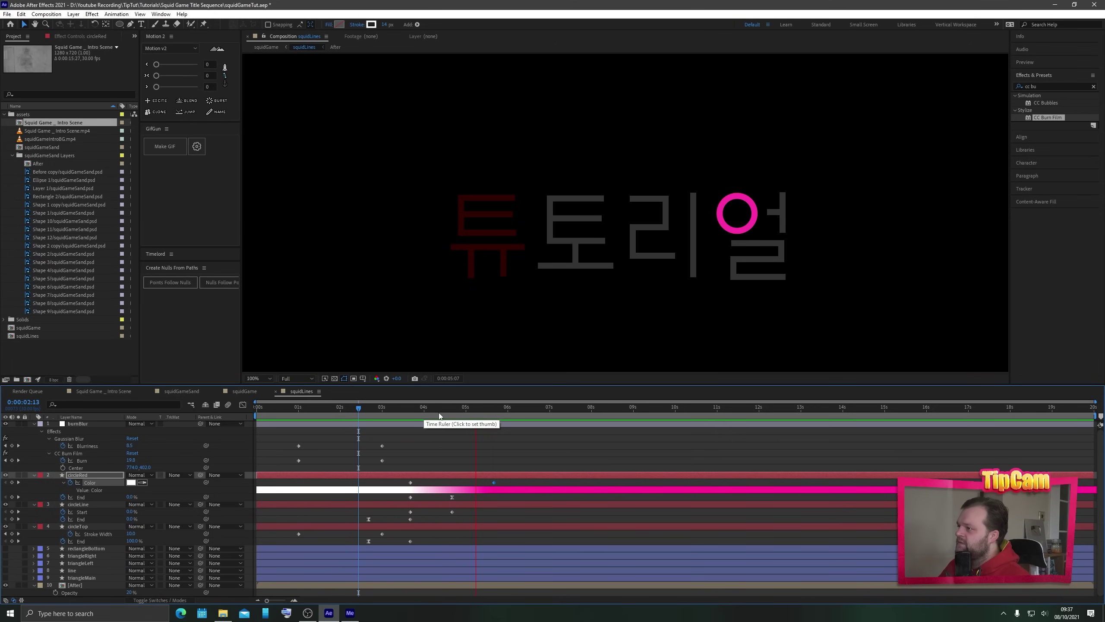
left_click(427, 412)
left_click_drag(429, 409, 431, 409)
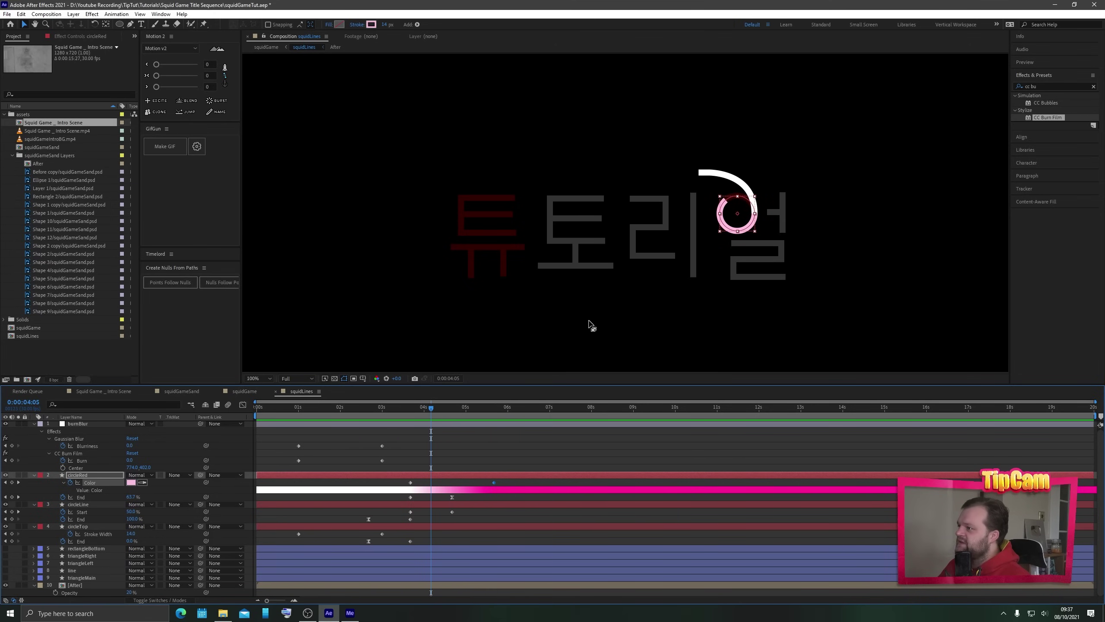
scroll(761, 222, "up", 2)
left_click_drag(762, 223, 386, 266)
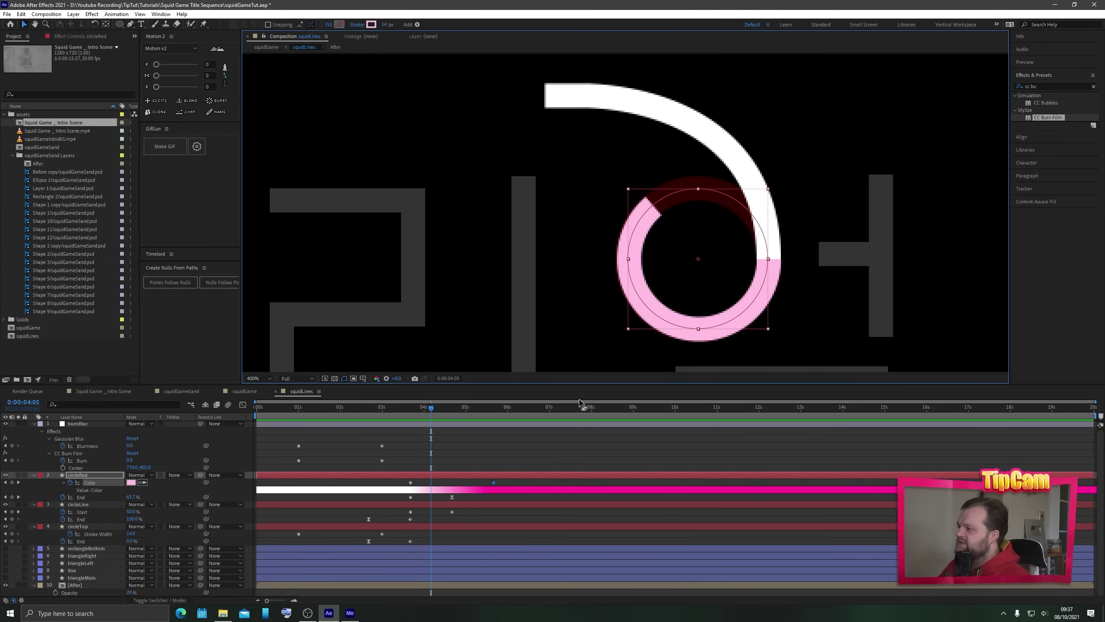
- Start keyframing the stroke Color of circleLine at 0:00:03:20, keeping it white
left_click_drag(418, 412, 410, 412)
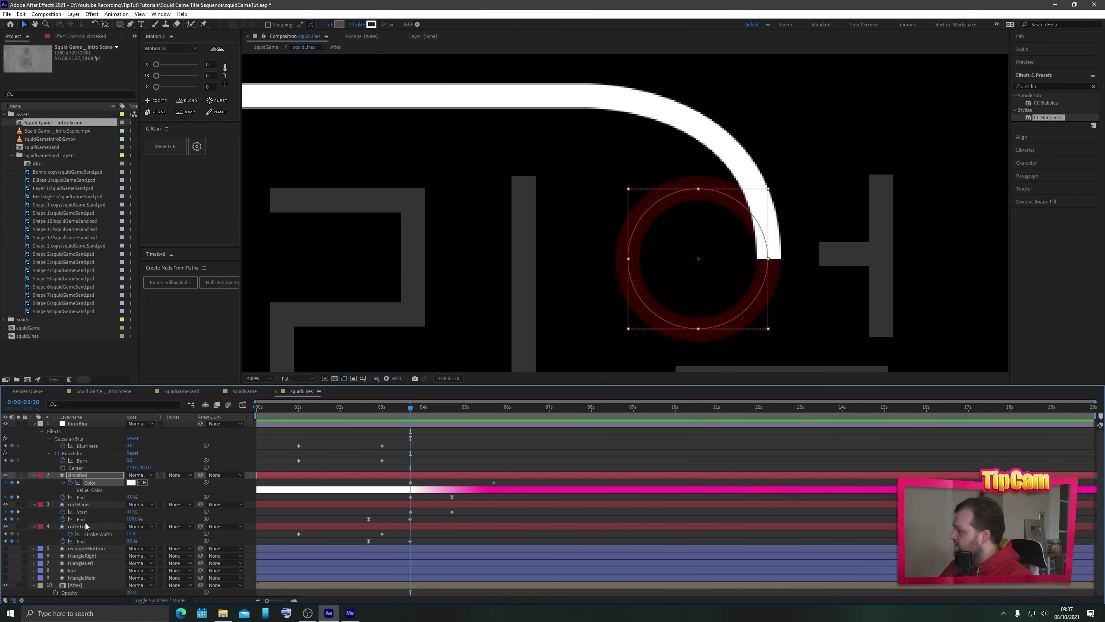
left_click(37, 504)
left_click(35, 505)
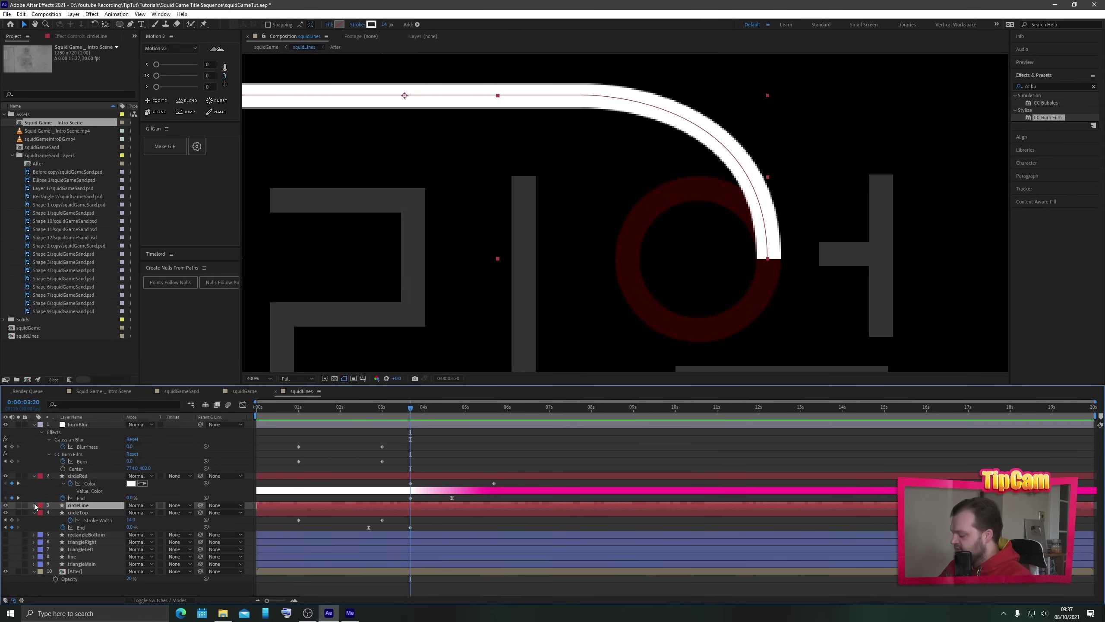
scroll(54, 551, "down", 1)
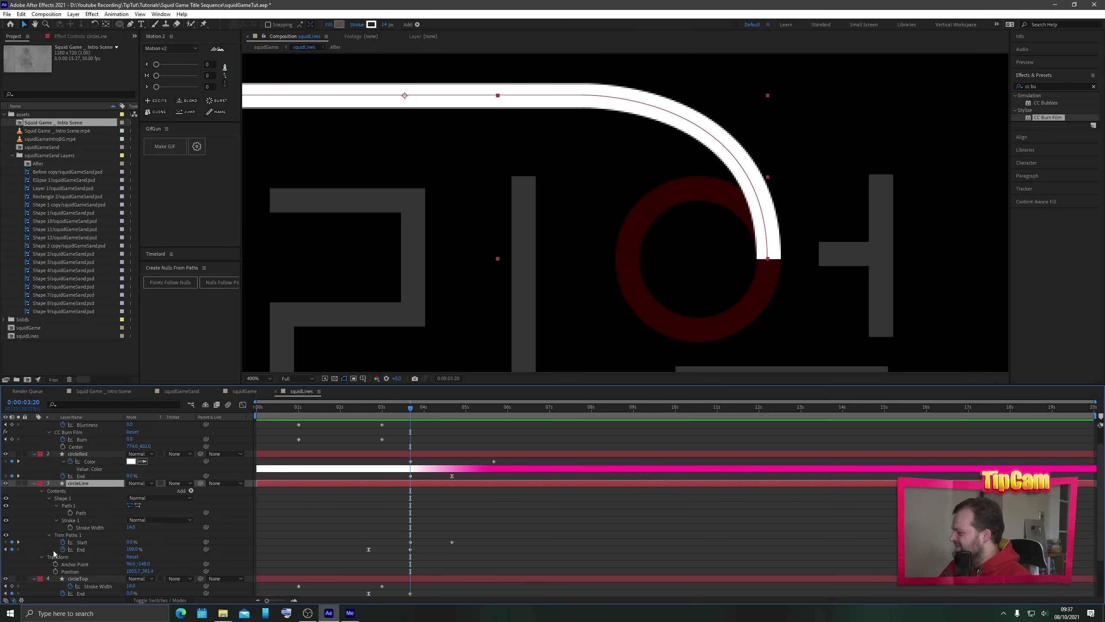
left_click(55, 521)
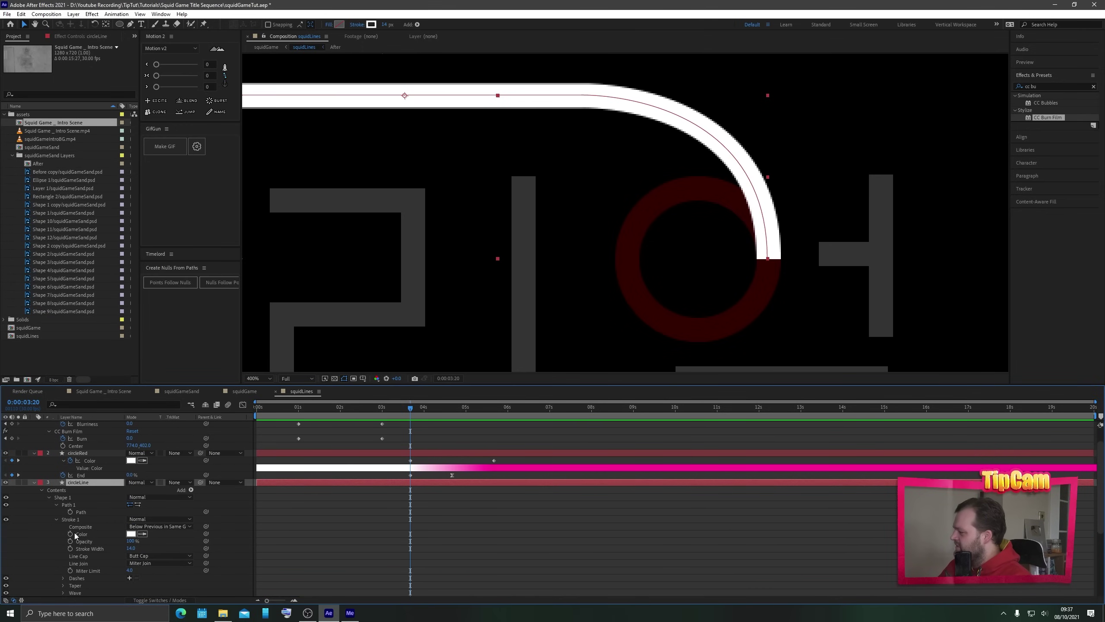
left_click(70, 534)
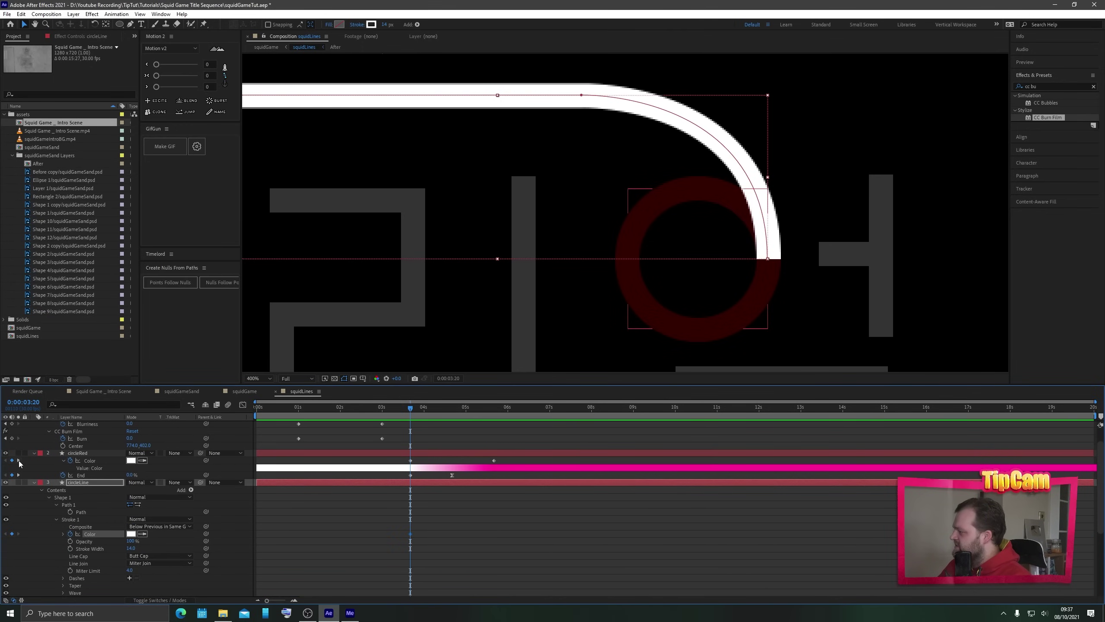
- At 0:00:05:20, sample circleRed's pink as circleLine's stroke Color and show only its keyframed properties
left_click(18, 461)
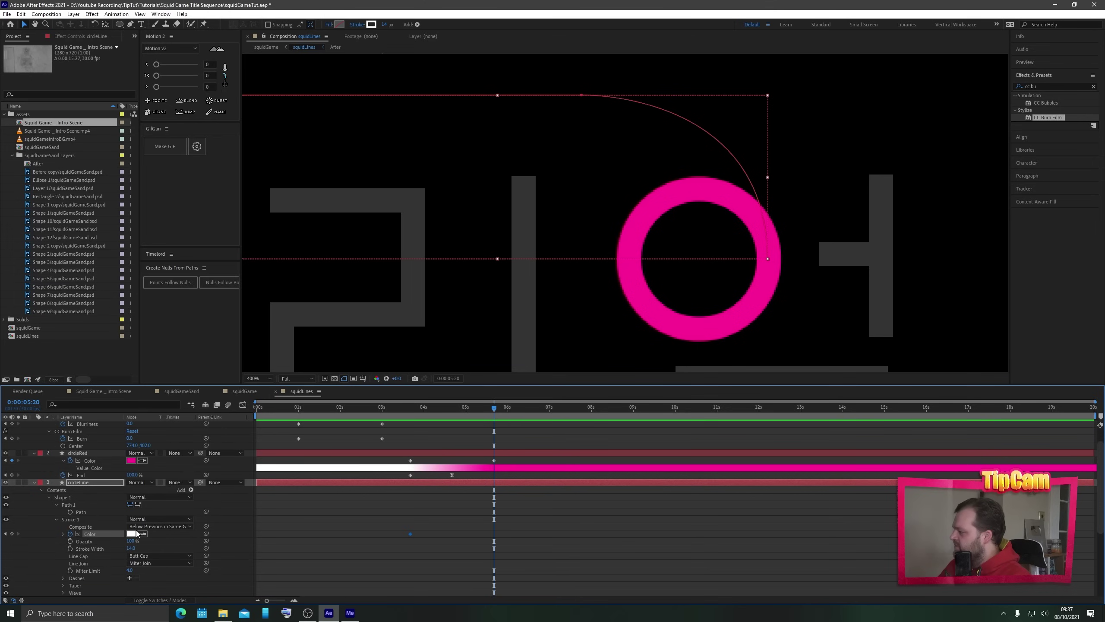
left_click(142, 534)
left_click(131, 461)
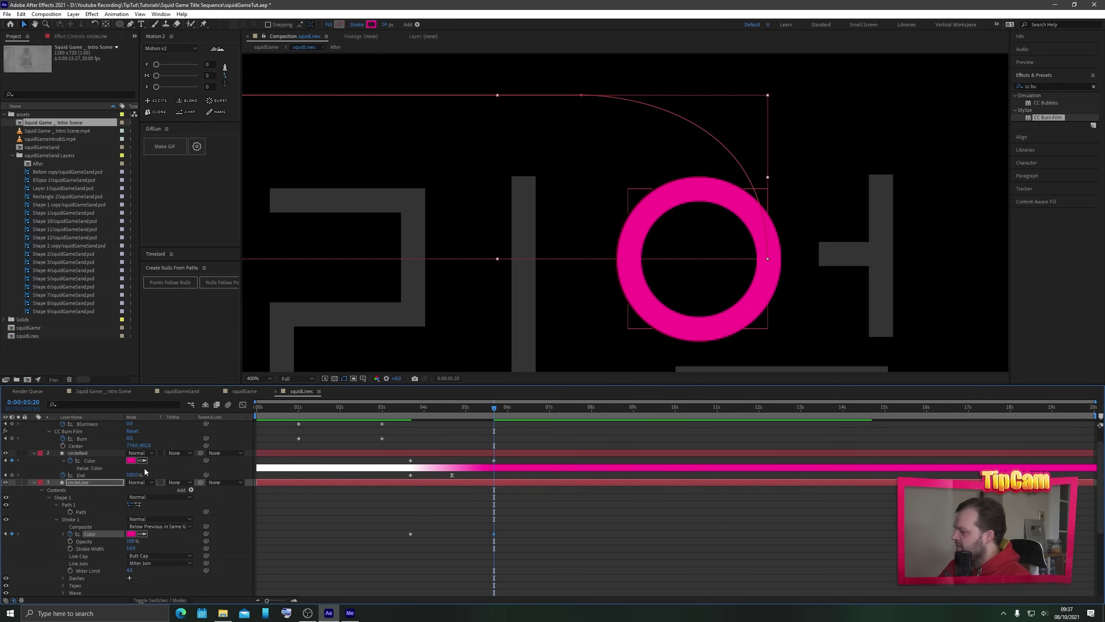
key("u")
- Preview the matched colors and move the pink Color keyframes of circleRed and circleLine earlier to 0:00:04:20
left_click(431, 409)
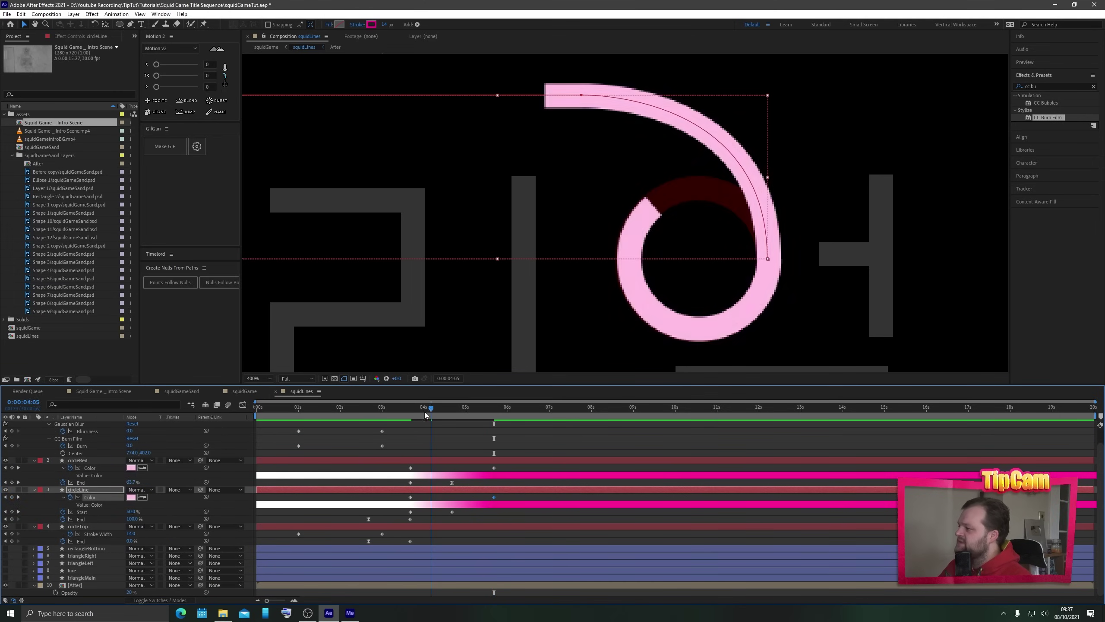
mouse_move(426, 413)
left_mouse_down()
mouse_move(441, 407)
mouse_move(407, 404)
left_mouse_up()
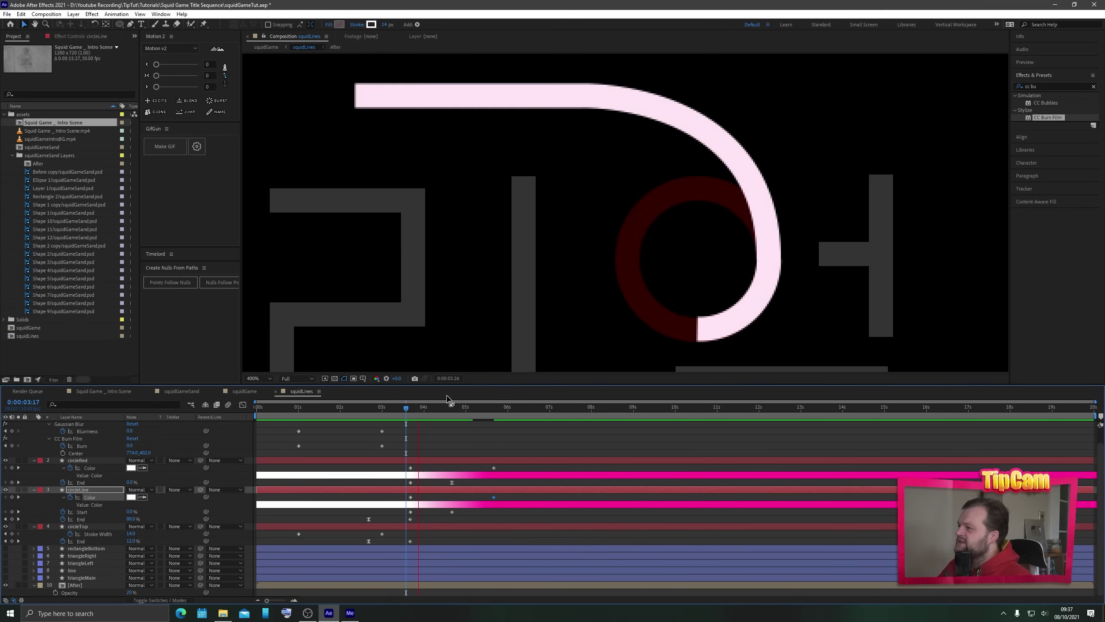
key("space")
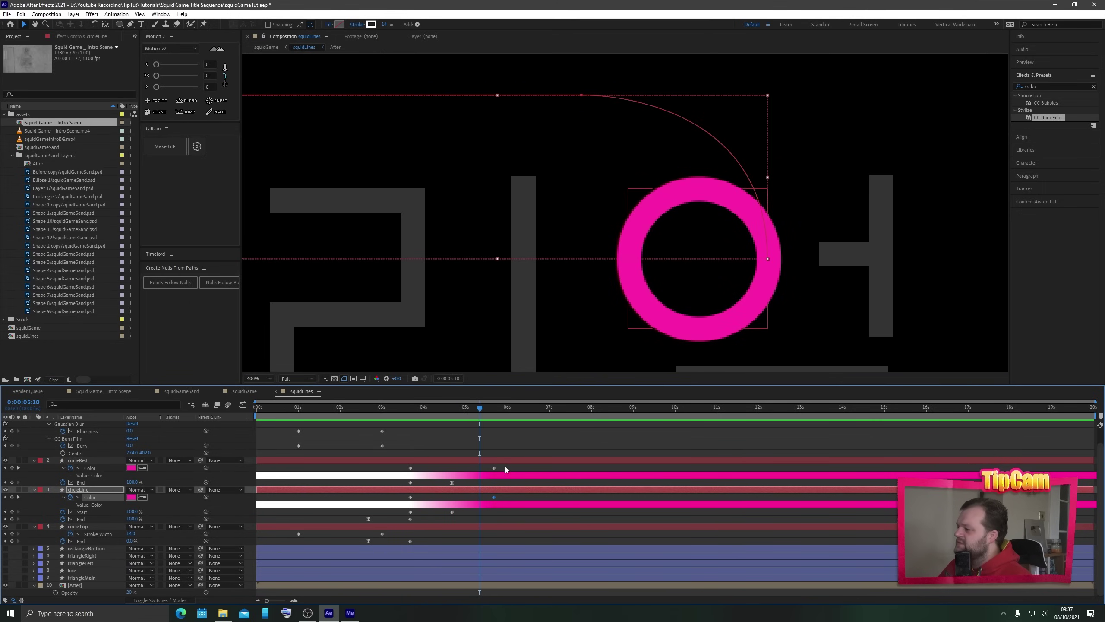
left_click_drag(505, 466, 486, 500)
key("alt+shift+Left")
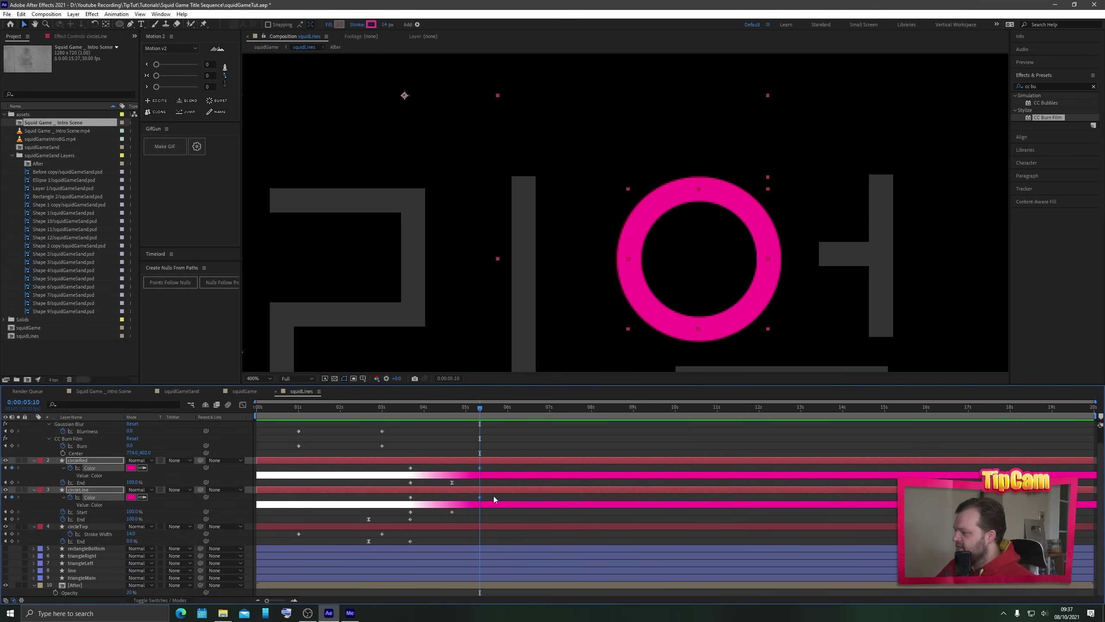
key("alt+shift+Left")
key("alt+shift+Left")
- Shift the 0:00:03:20 and 0:00:04:20 keyframes of circleRed, circleLine and circleTop 10 frames later, to 0:00:04:00 and 0:00:05:00
left_click(409, 407)
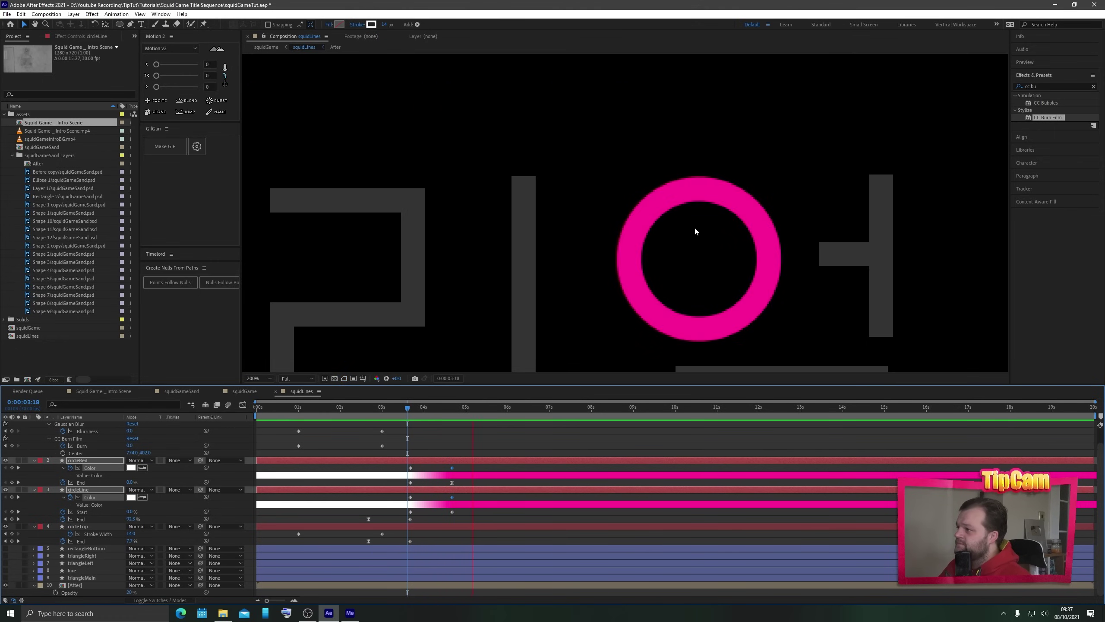
scroll(695, 228, "down", 2)
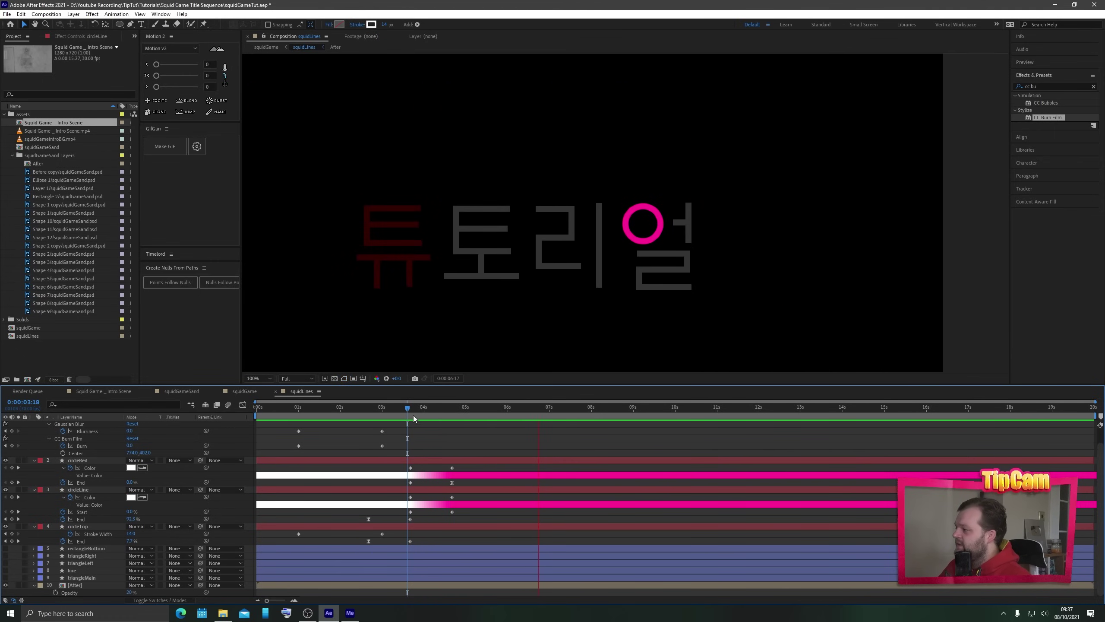
left_click_drag(343, 412, 331, 413)
key("space")
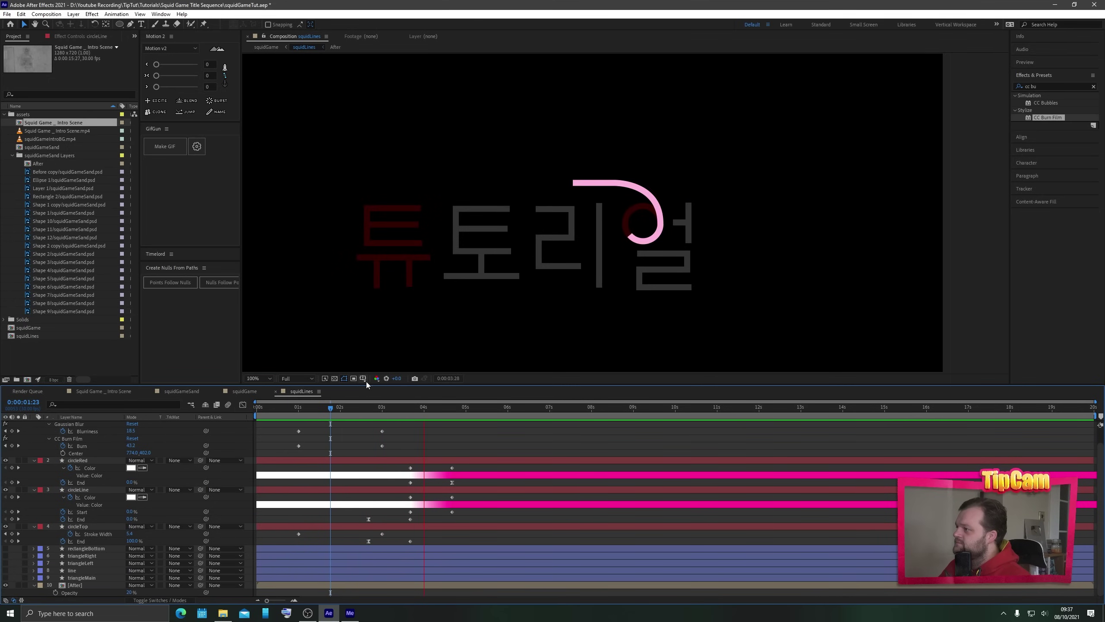
key("space")
left_click_drag(349, 410, 383, 408)
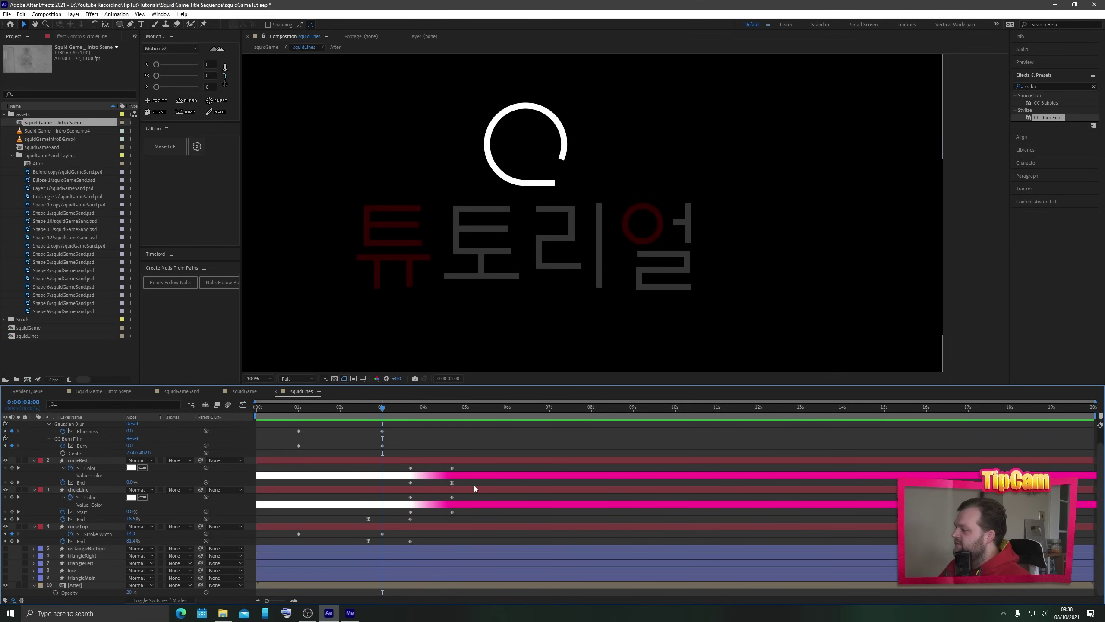
left_click_drag(466, 468, 403, 541)
key("alt+shift+Right")
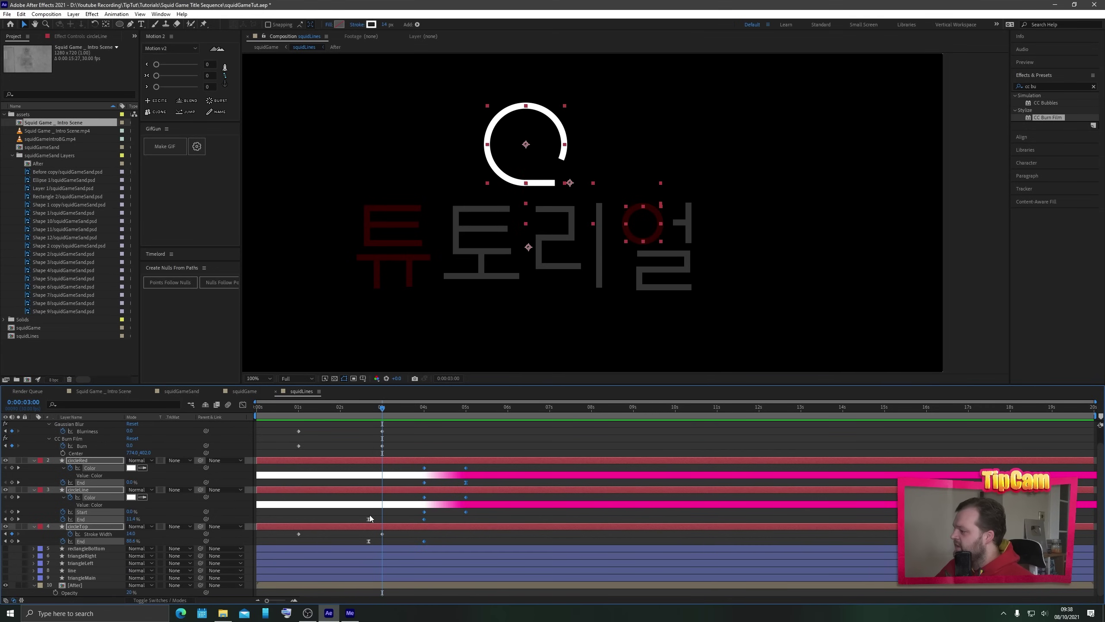
- Play back and scrub the retimed circle animation to check its speed and color transition
left_click(370, 408)
key("space")
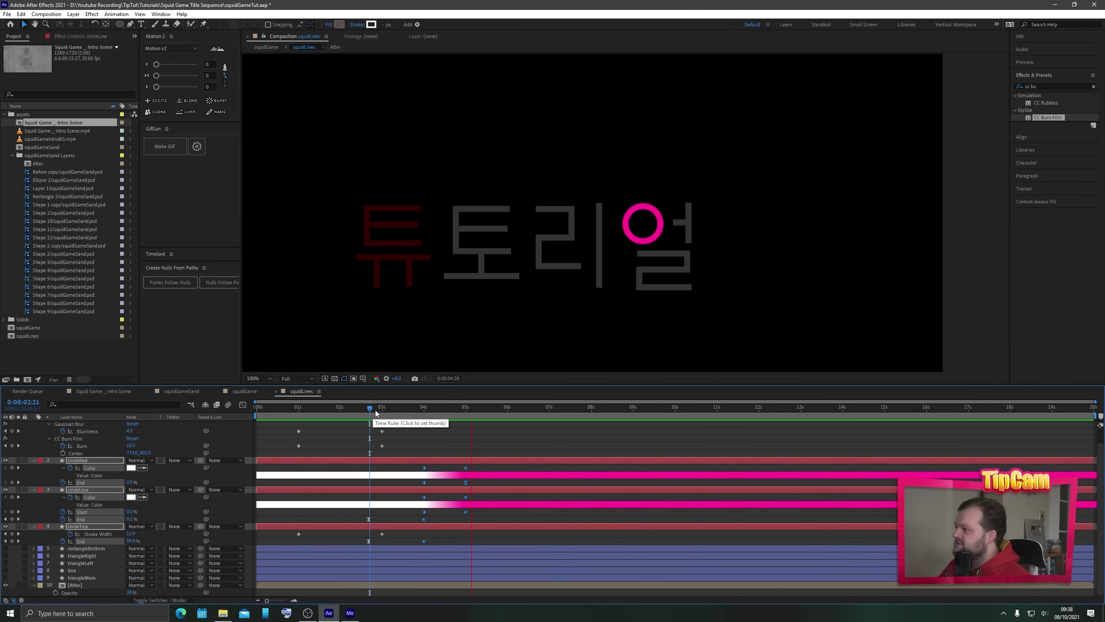
left_click(376, 410)
left_click_drag(380, 410, 463, 431)
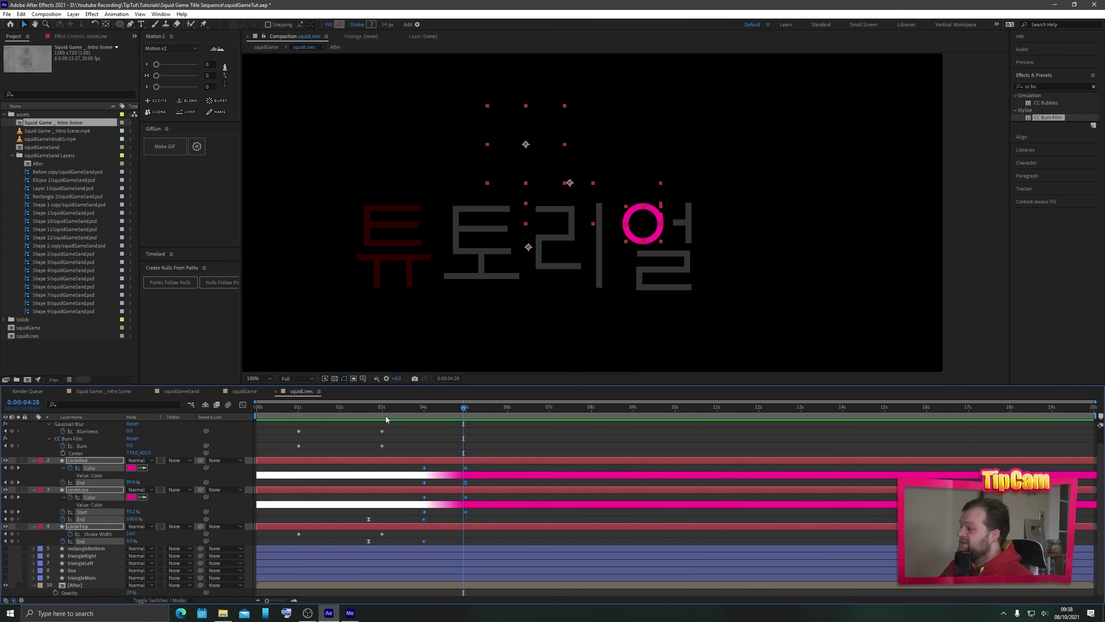
left_click_drag(348, 408, 395, 418)
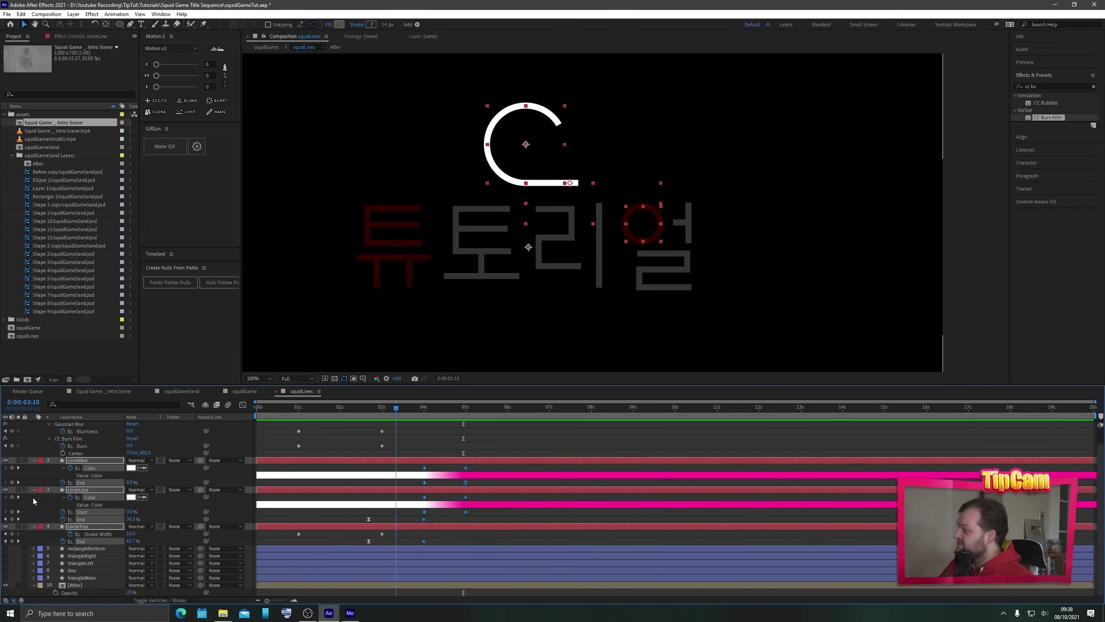
- Make the rectangleBottom, line and three triangle layers visible and preview the full symbol together with the circle animation
left_click_drag(5, 579, 6, 578)
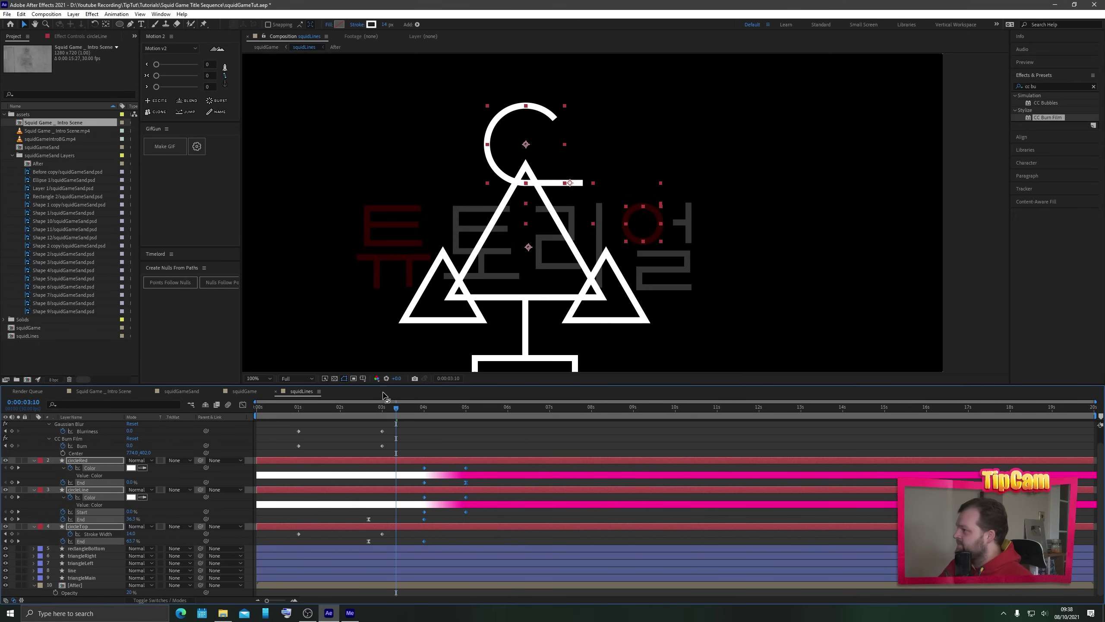
scroll(449, 352, "down", 1)
left_click_drag(385, 407, 354, 416)
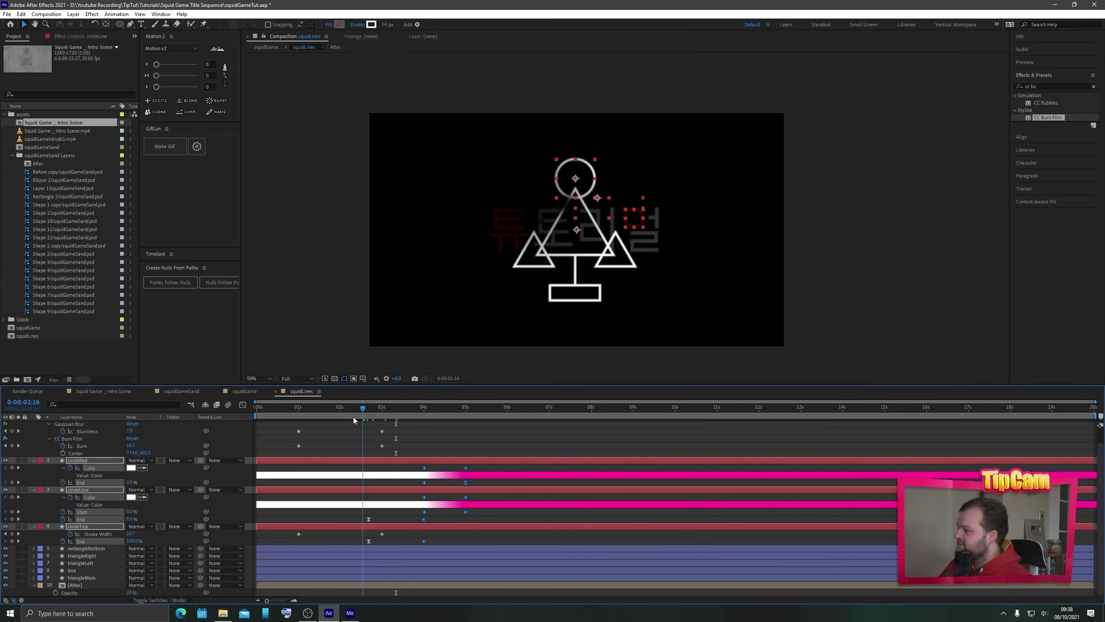
key("space")
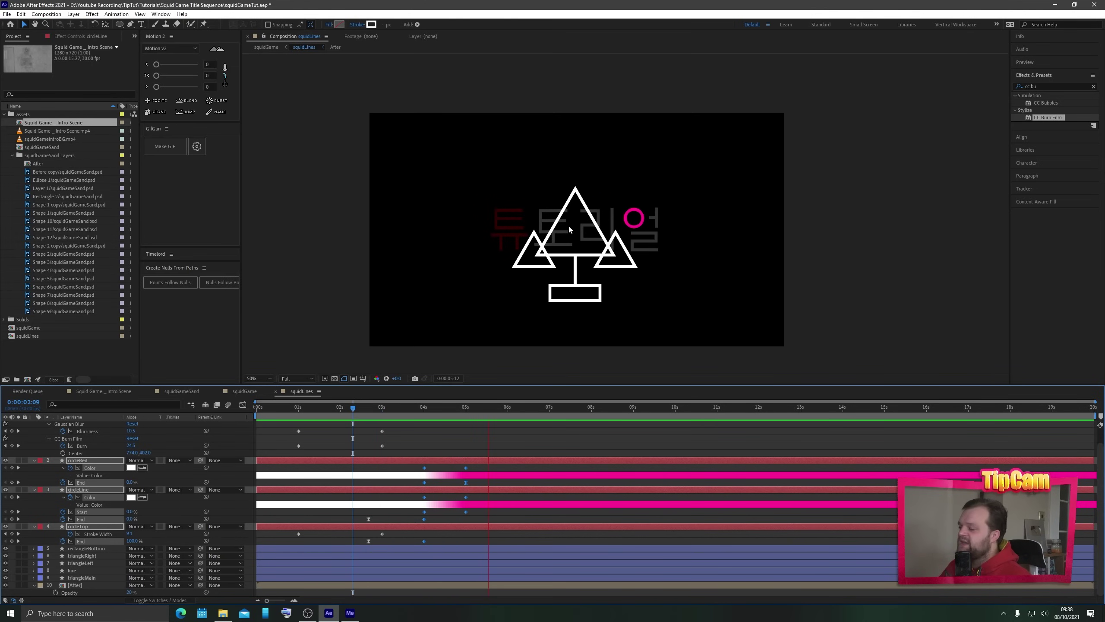
key("space")
scroll(625, 213, "up", 1)
left_click_drag(491, 312, 525, 280)
key("v")
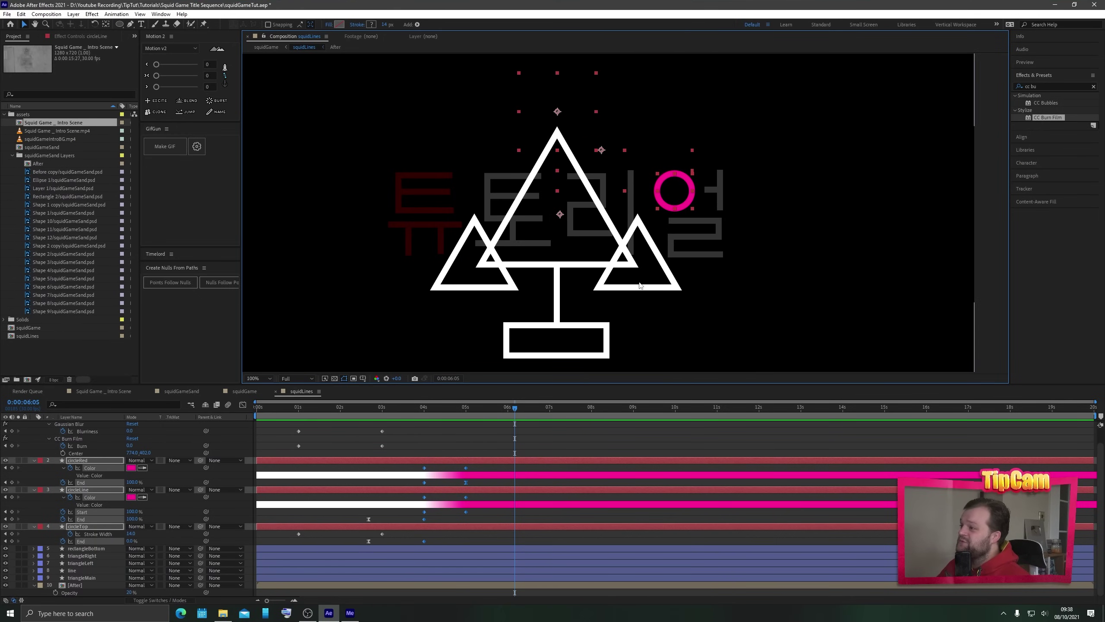
left_click(443, 447)
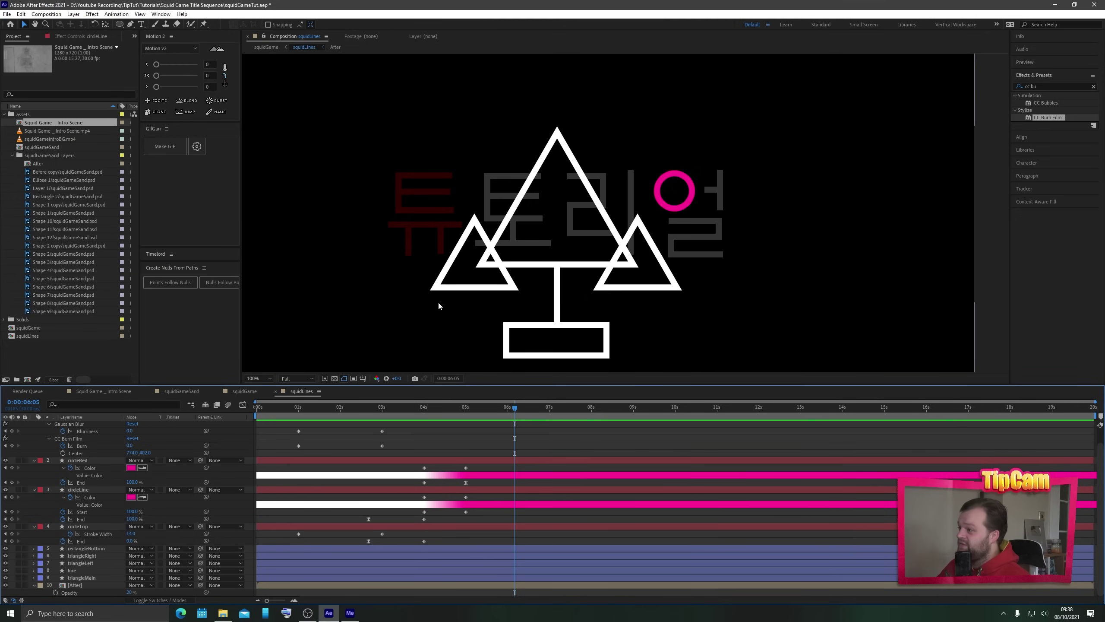
- Hide the rectangleBottom and three triangle layers, keep the line layer visible, and select it
scroll(109, 548, "up", 1)
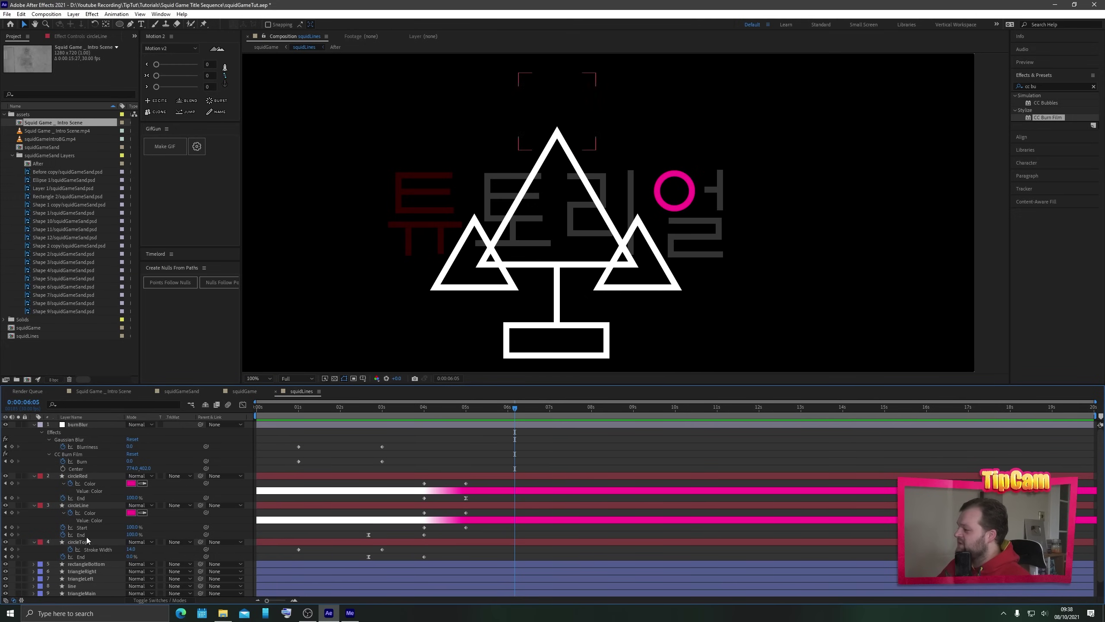
scroll(81, 566, "down", 1)
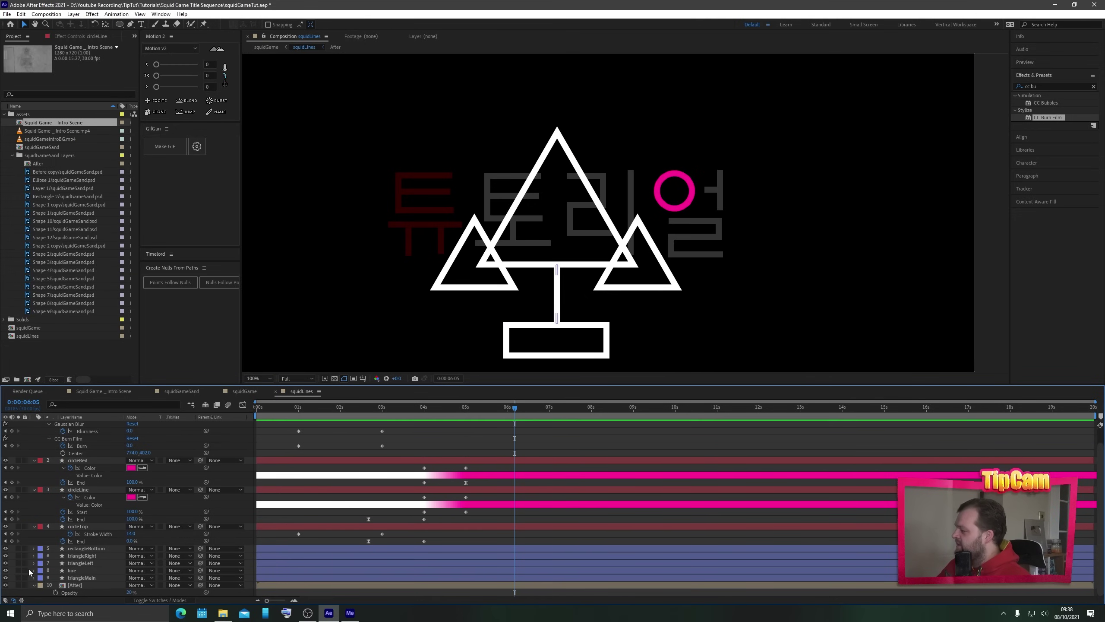
left_click_drag(7, 579, 6, 548)
left_click(5, 570)
left_click(74, 571)
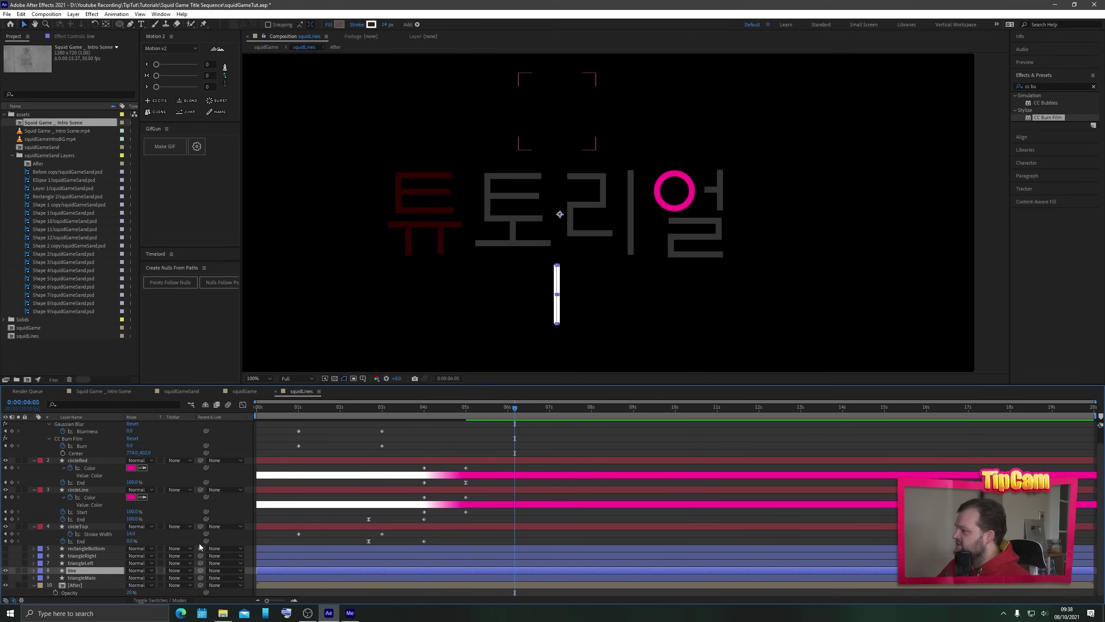
- Review the circle's unrolling motion against the lettering and set the current time to 0:00:02:20
scroll(182, 523, "up", 1)
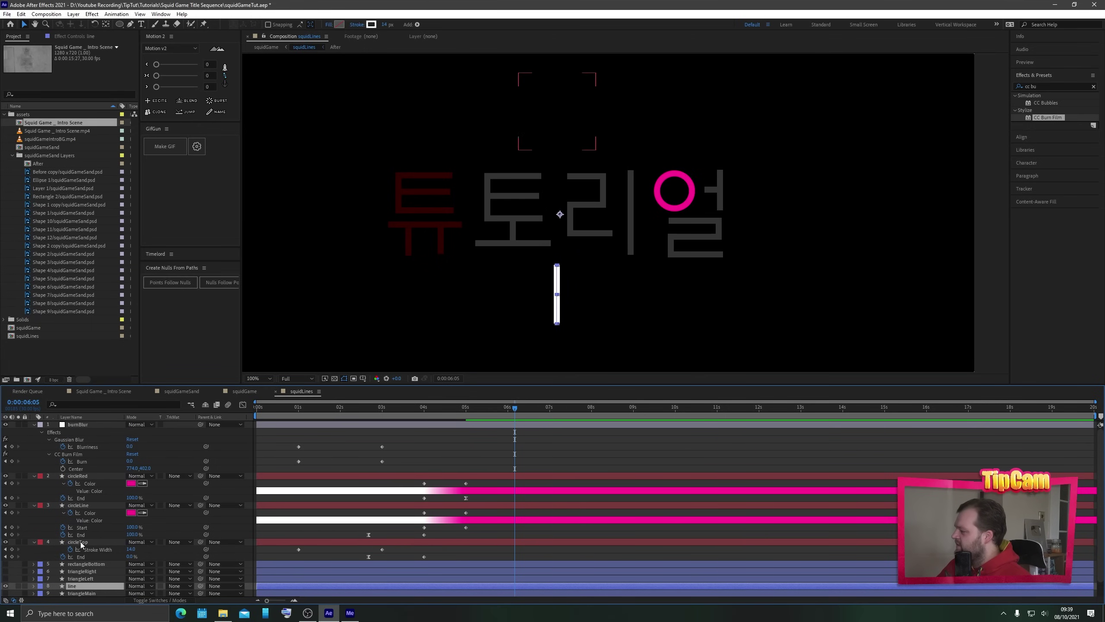
mouse_move(444, 412)
left_mouse_down()
mouse_move(366, 418)
mouse_move(428, 419)
mouse_move(418, 418)
left_mouse_up()
left_click_drag(476, 329, 502, 320)
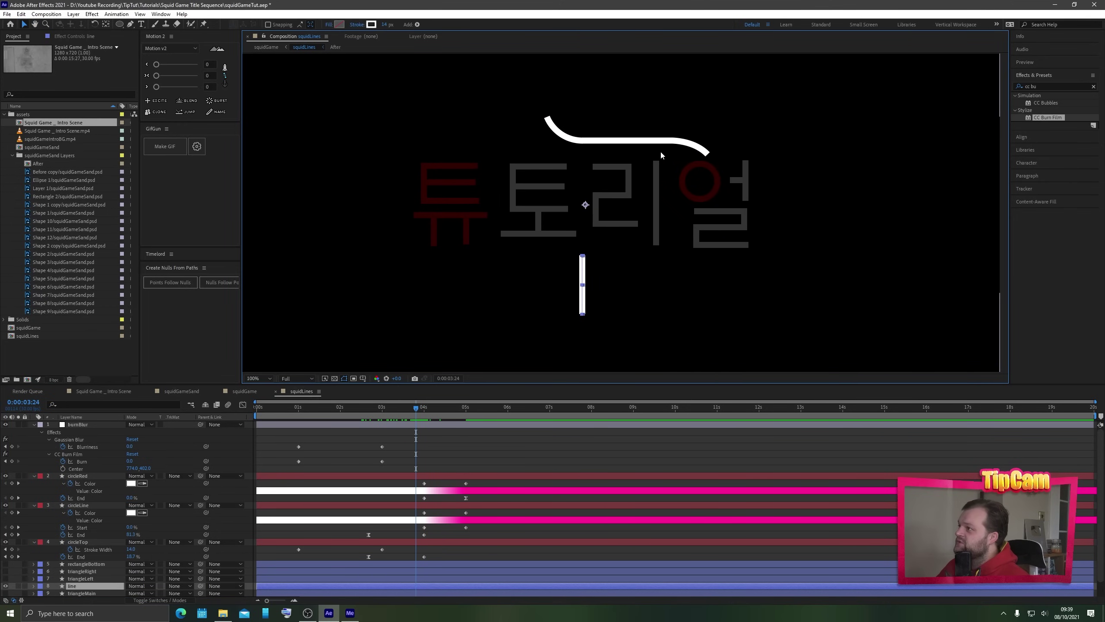
left_click_drag(587, 279, 551, 225)
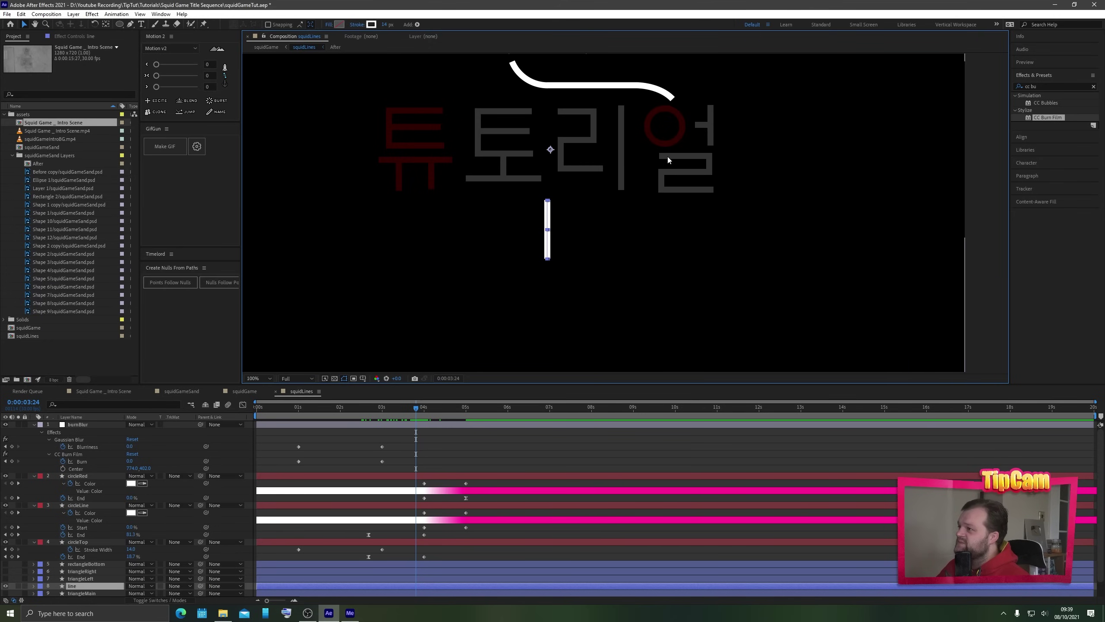
left_click(343, 408)
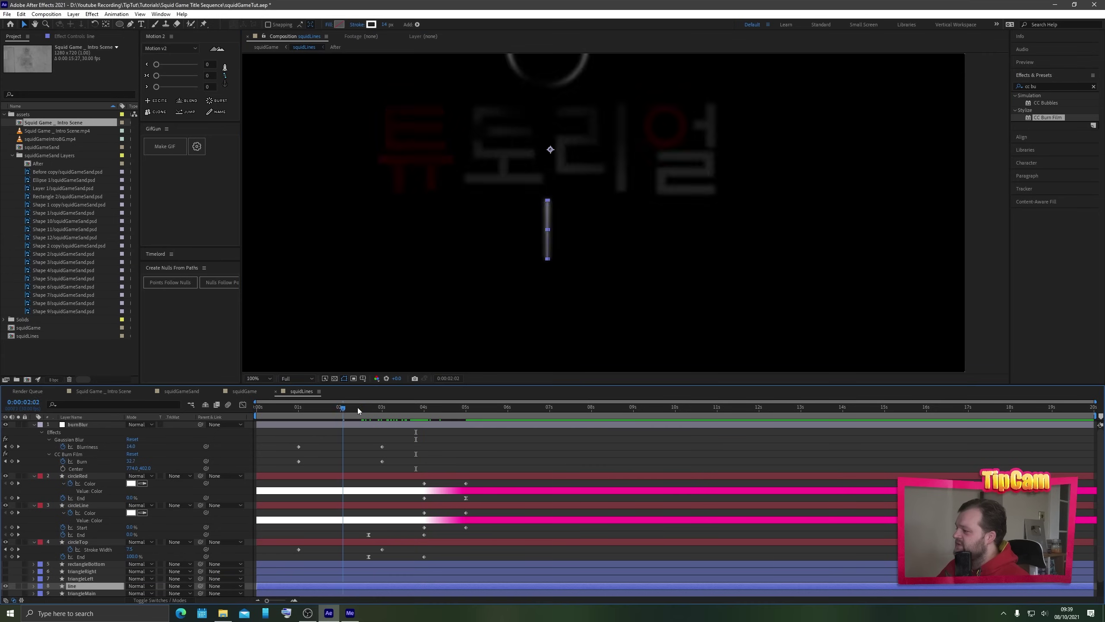
left_click(358, 408)
left_click(368, 408)
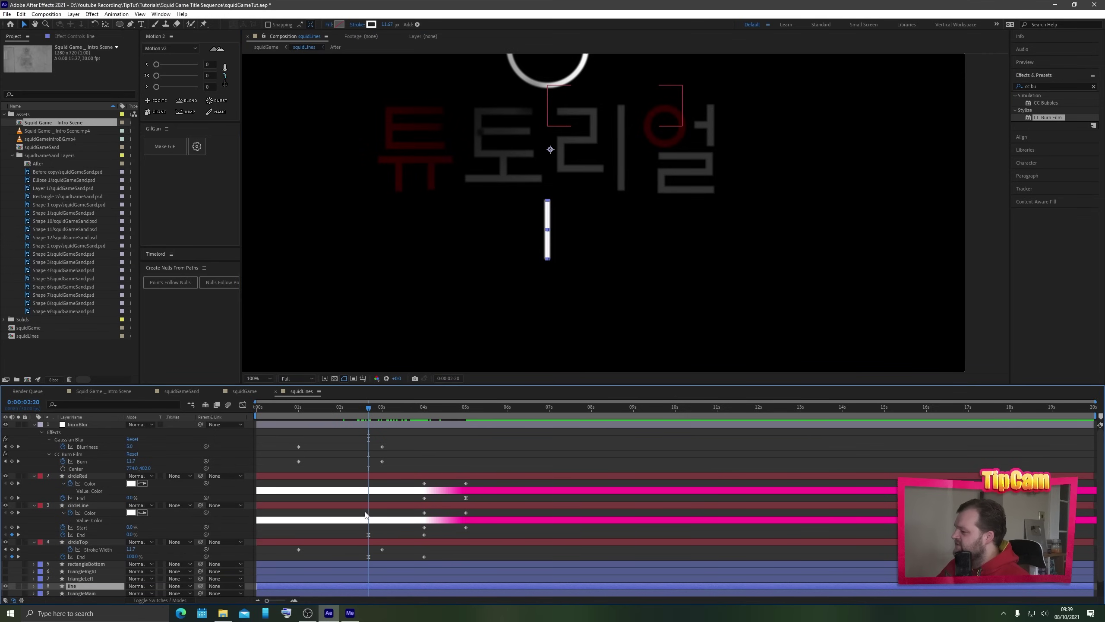
- Collapse the circleRed, circleLine and circleTop properties, and center the anchor point of the line layer on its content
left_click(328, 539)
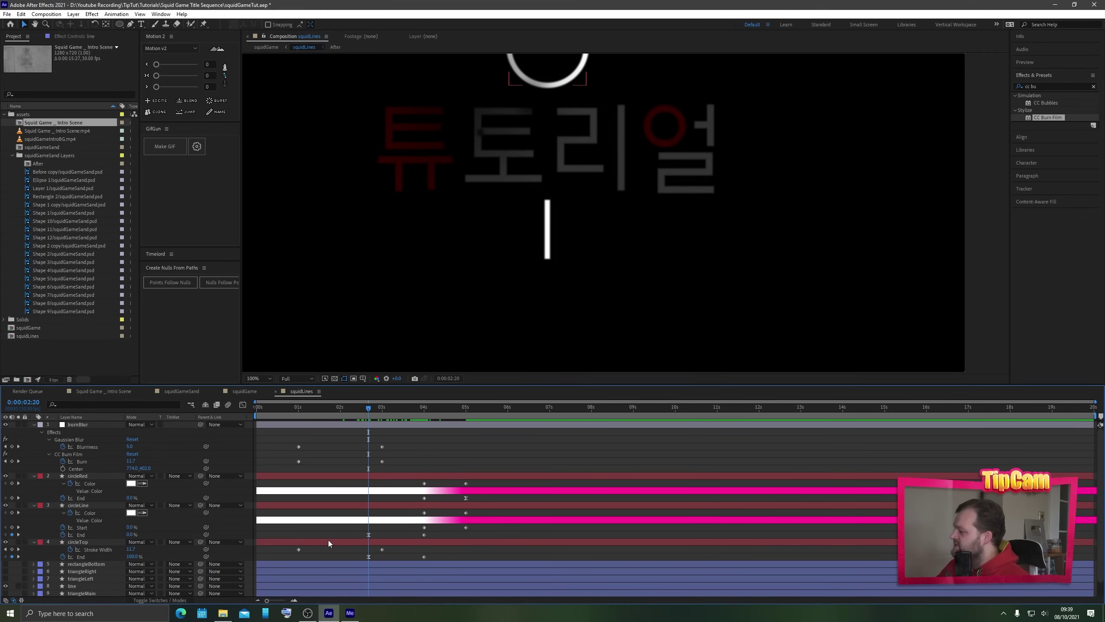
left_click(328, 477, "shift")
key("u")
left_click(76, 564)
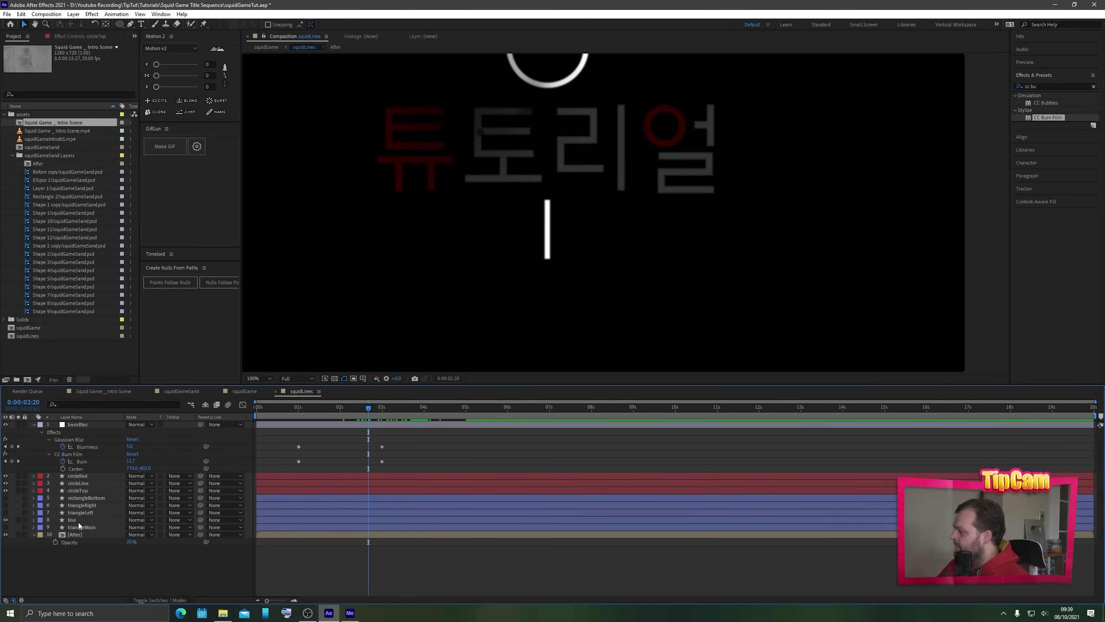
left_click(80, 520)
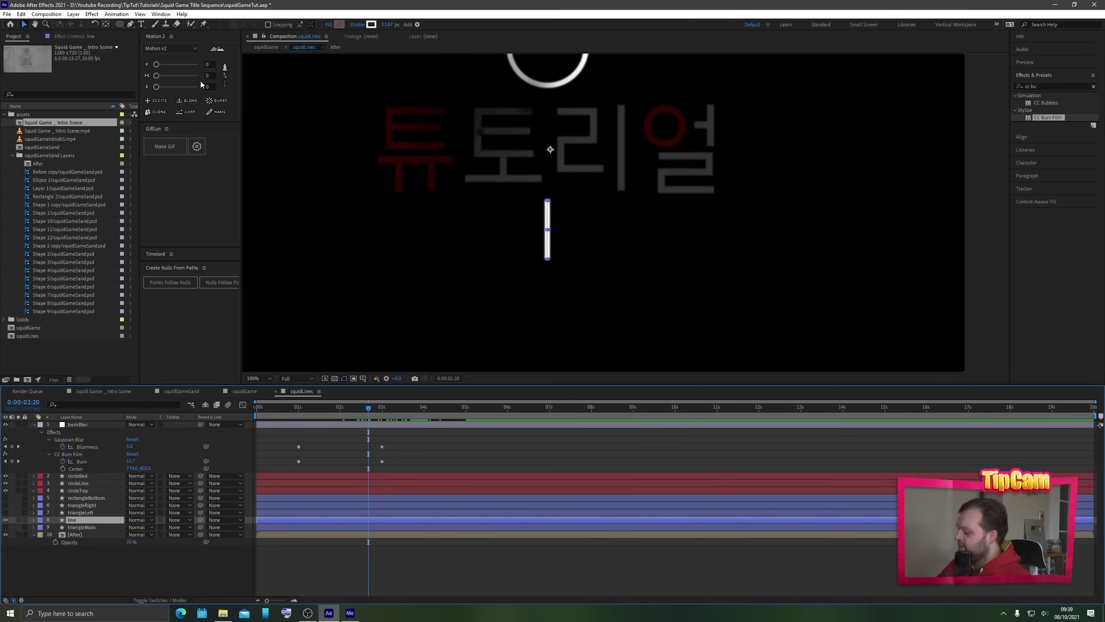
key("ctrl+alt+Home")
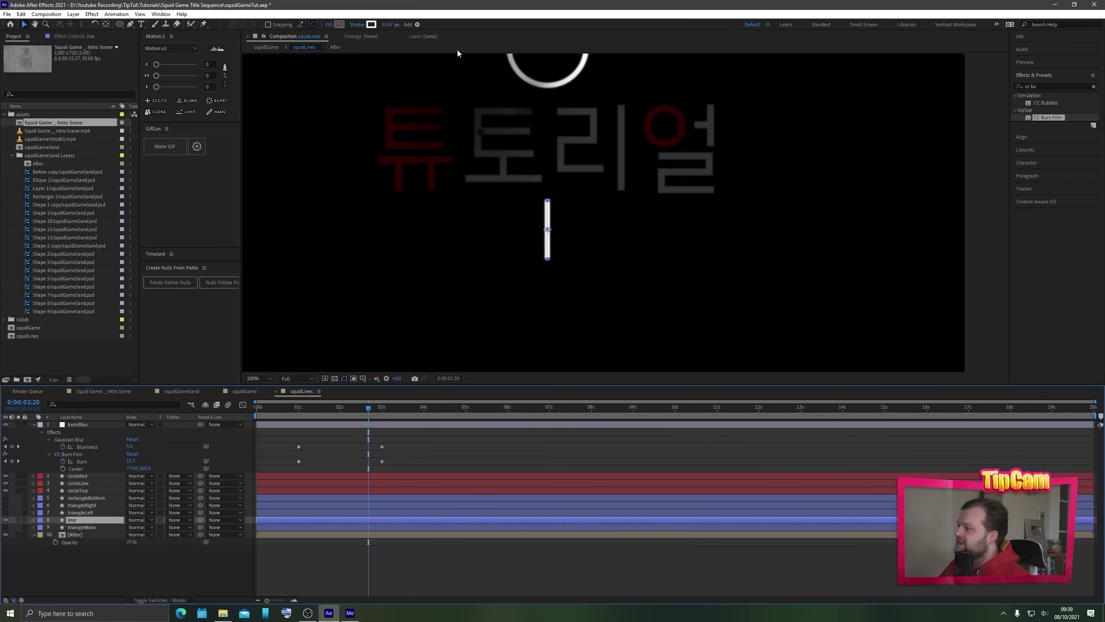
- Extend the line layer's path from its lower end with right-angled Pen segments: right, up, left, up, right and up
left_click(131, 25)
left_click(547, 260)
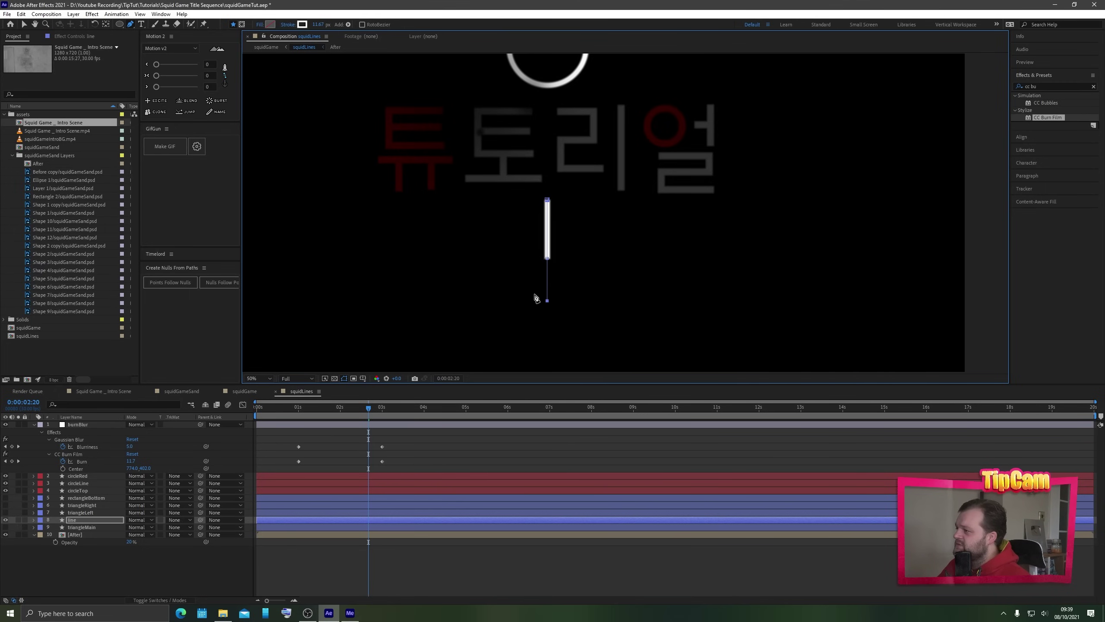
scroll(538, 296, "down", 2)
key("space")
left_click_drag(512, 171, 531, 203)
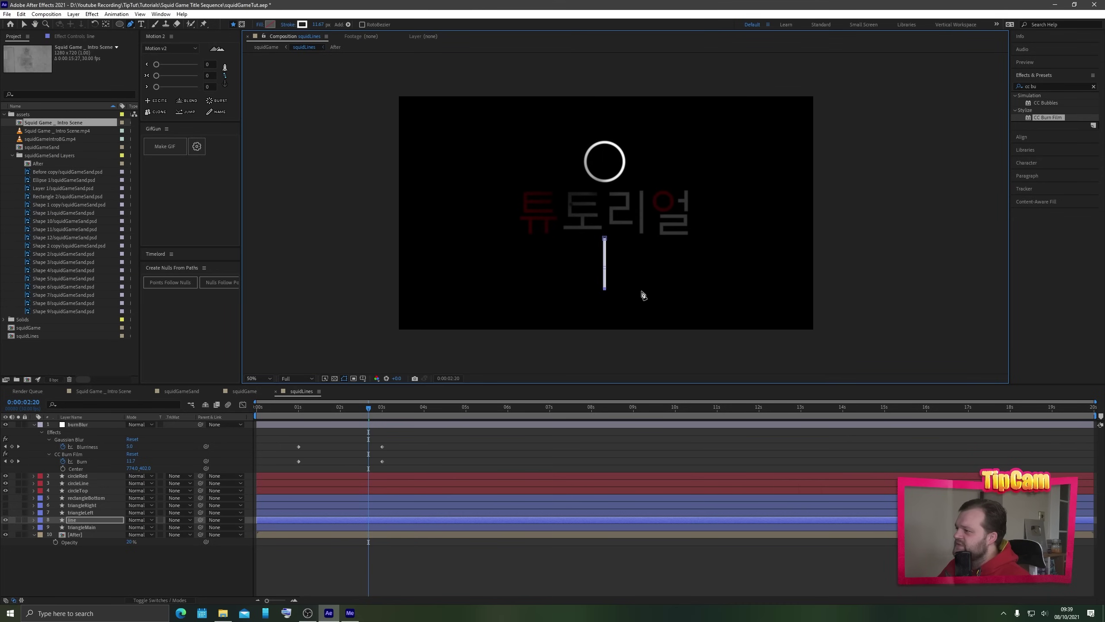
left_click(671, 289)
left_click(671, 270)
left_click(638, 269)
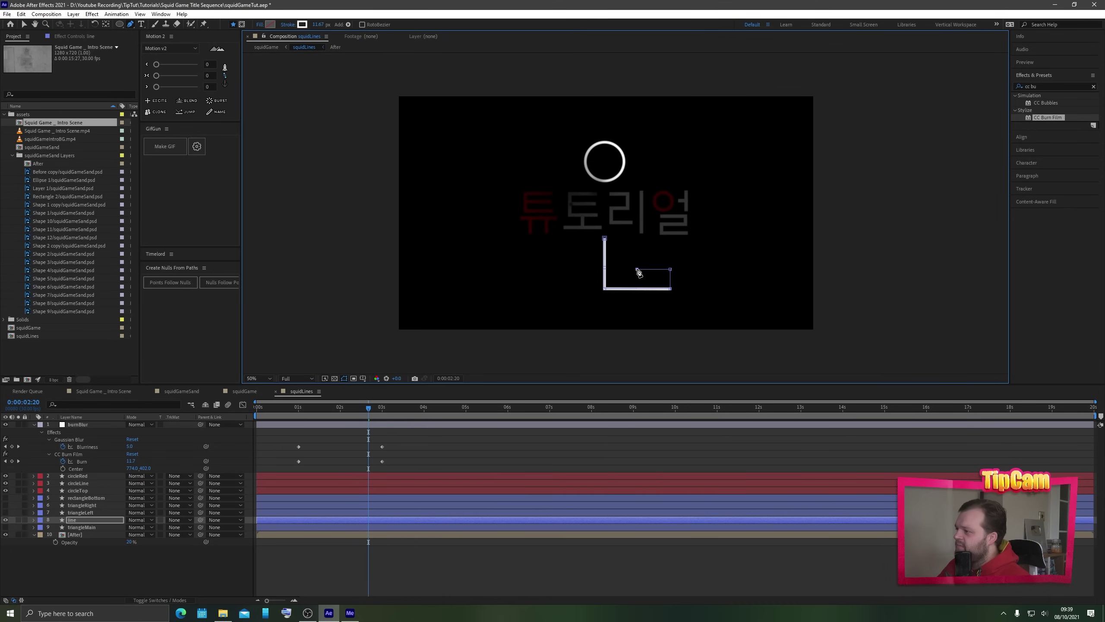
left_click(637, 257)
left_click(658, 257)
left_click(658, 245)
- Raise the path's last point 50 px to the level of the lower end of 리's vertical stroke
scroll(653, 253, "up", 4)
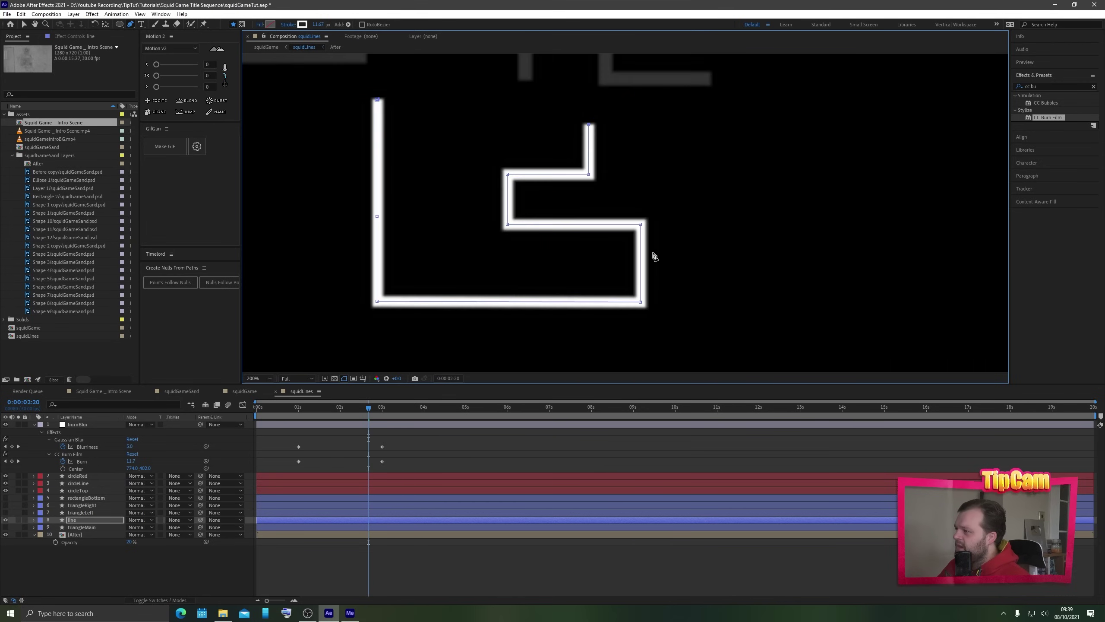
left_click_drag(583, 187, 611, 275)
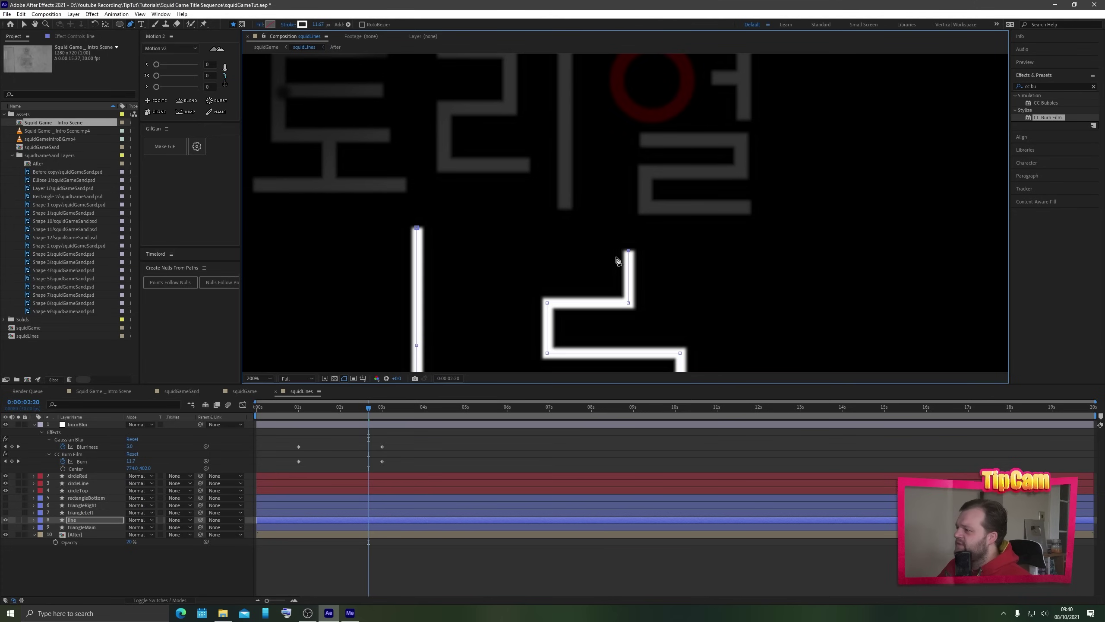
key("shift+Up")
key("shift+Up")
key("shift+Up")
key("shift+Up")
key("shift+Up")
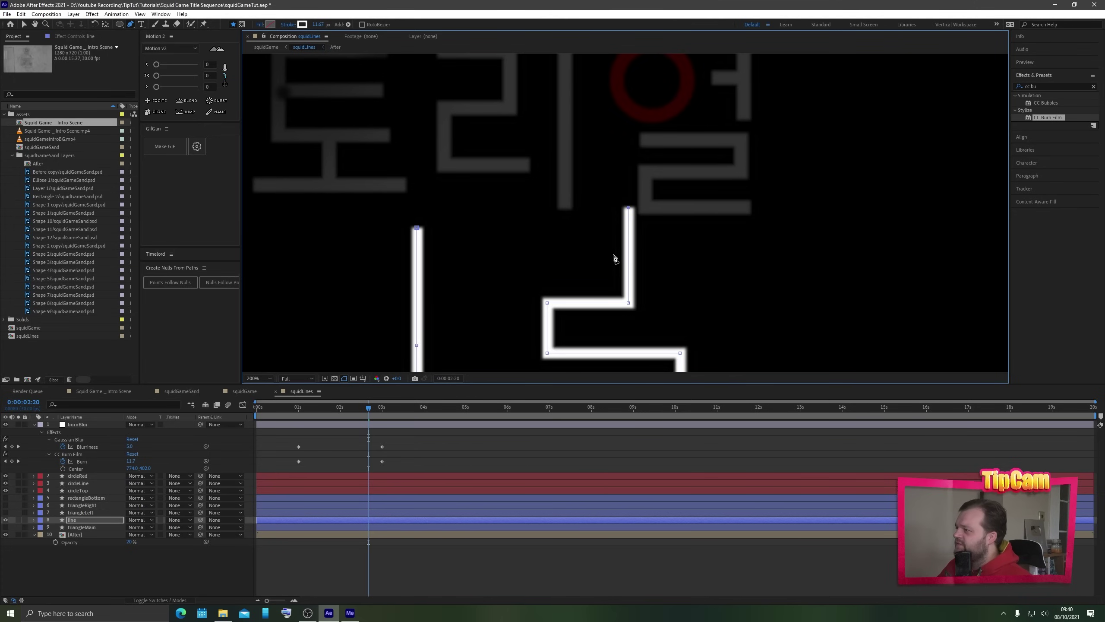
- Continue the path left to the foot of 리's vertical stroke and straight up to the stroke's top
left_click(565, 208)
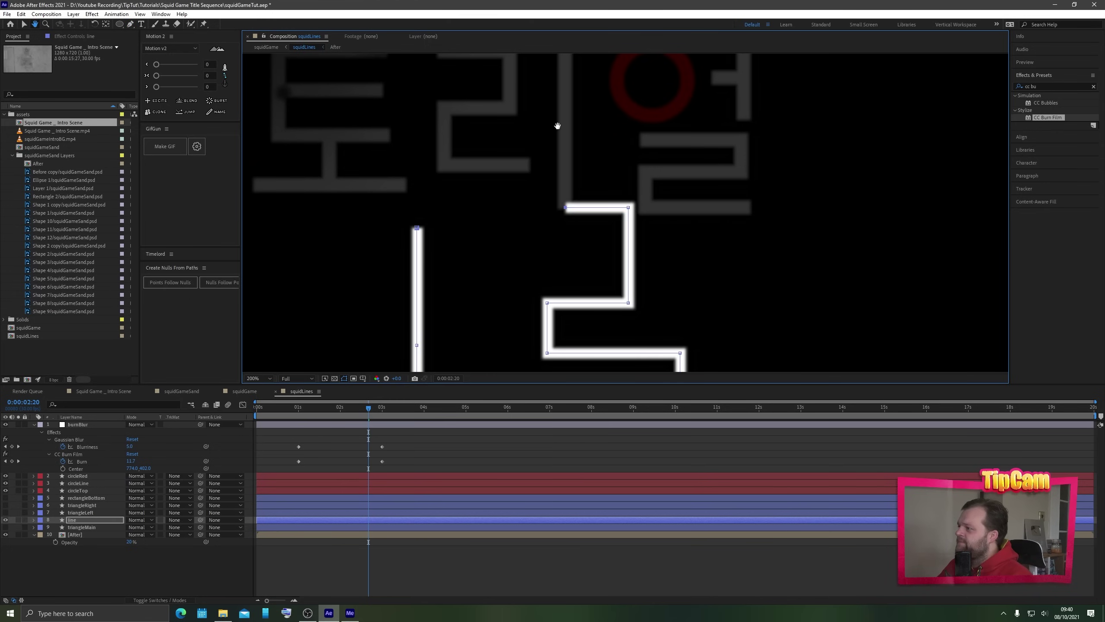
left_click_drag(557, 123, 594, 251)
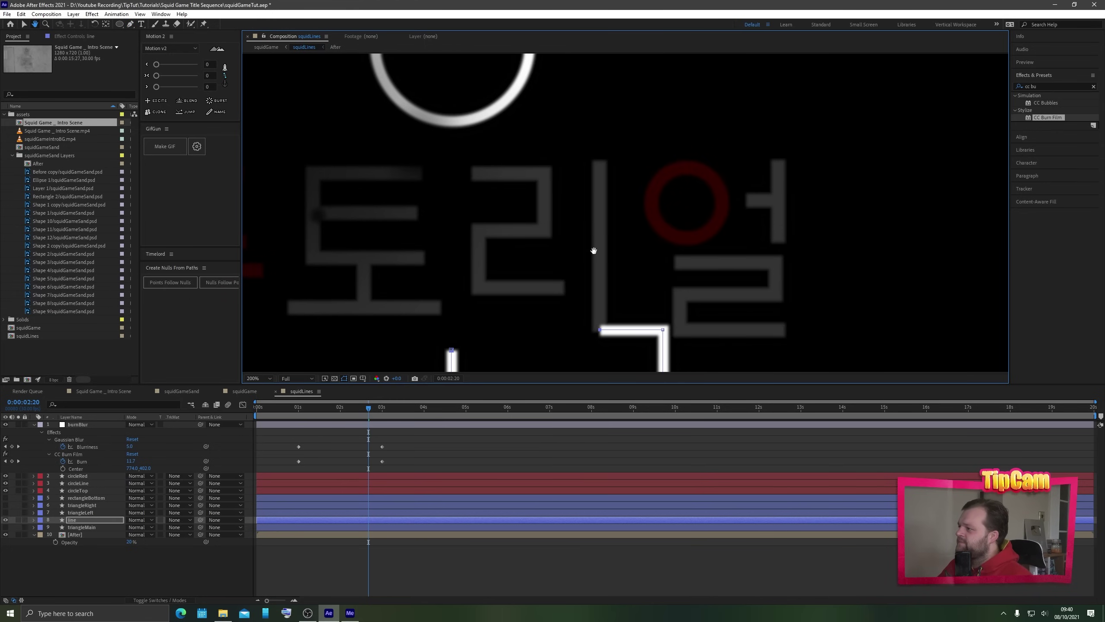
left_click(601, 163)
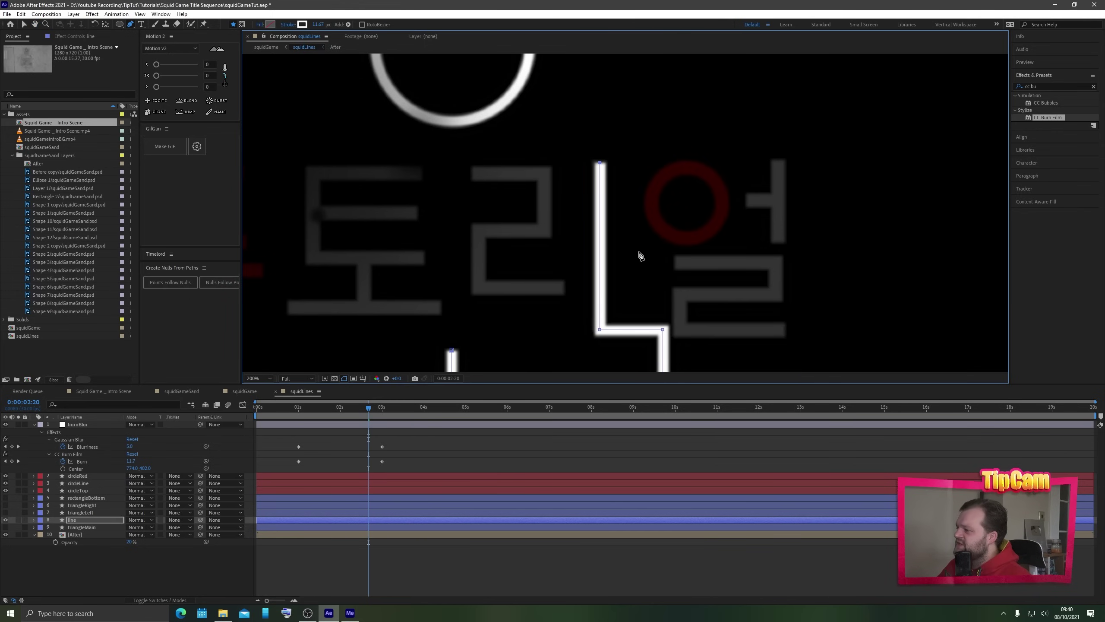
scroll(641, 256, "down", 1)
left_click_drag(557, 344, 560, 271)
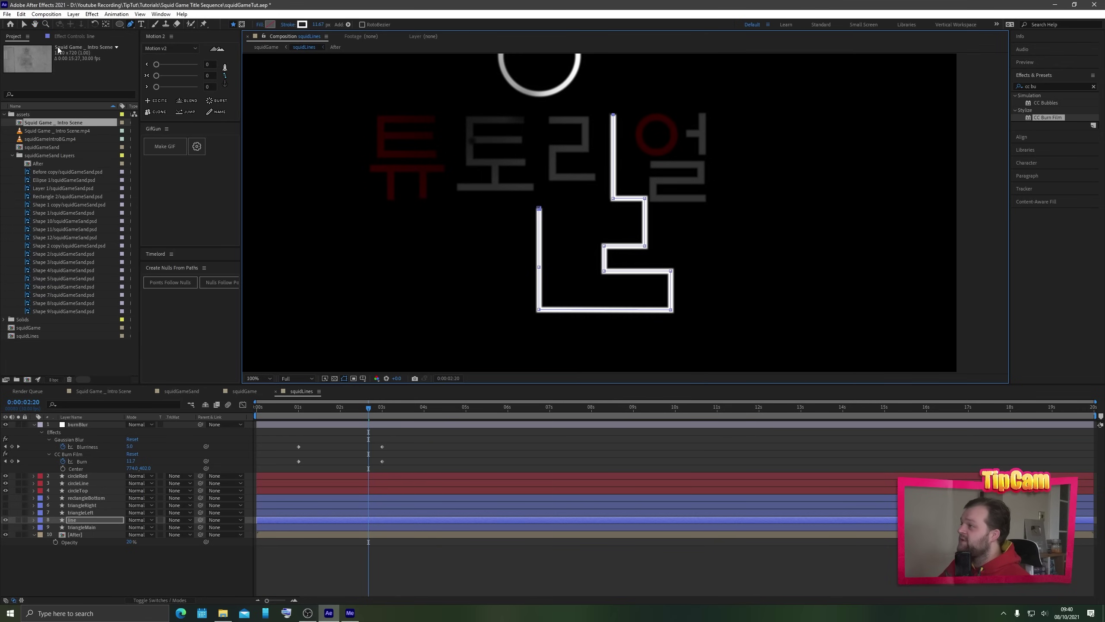
- Add Trim Paths to the line layer's shape and reduce its End to 11%
key("v")
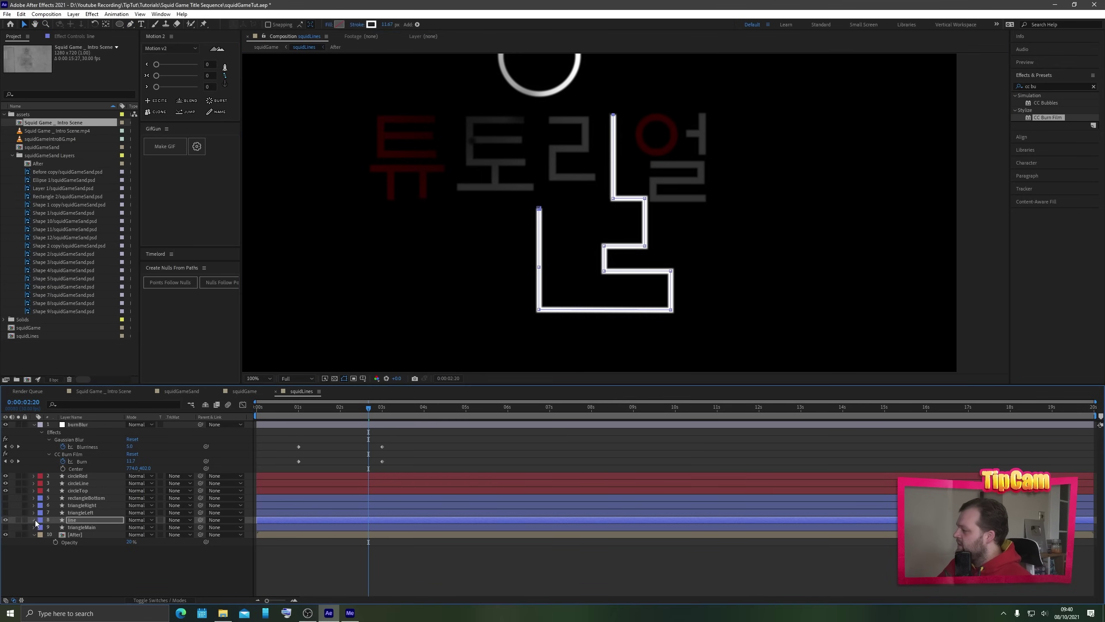
left_click(34, 520)
left_click(190, 527)
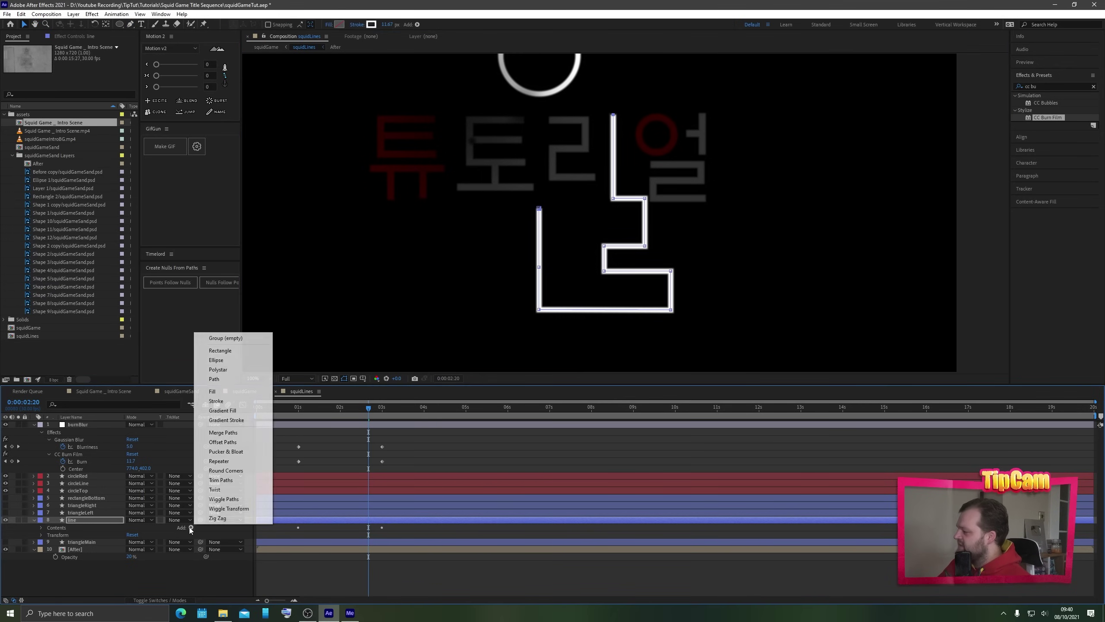
left_click(231, 480)
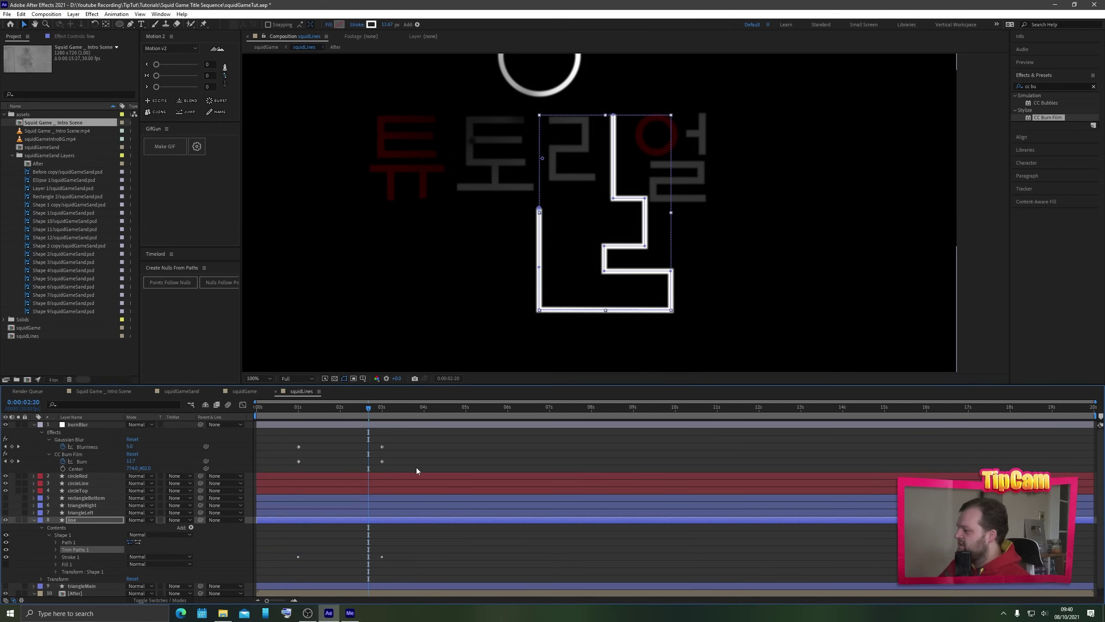
left_click(57, 550)
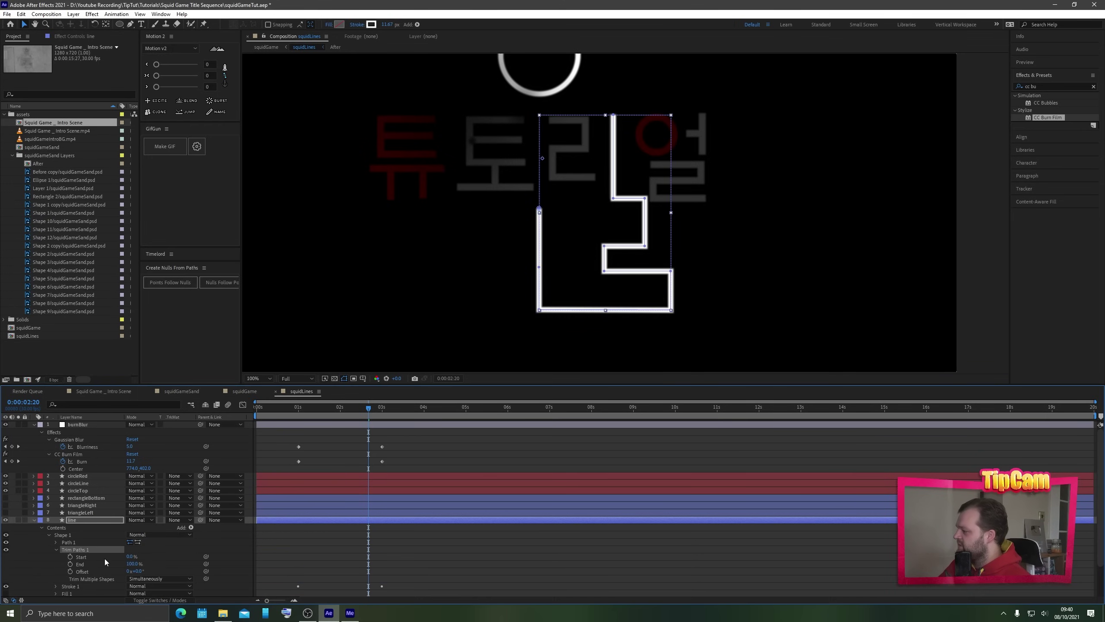
left_click_drag(137, 564, 102, 569)
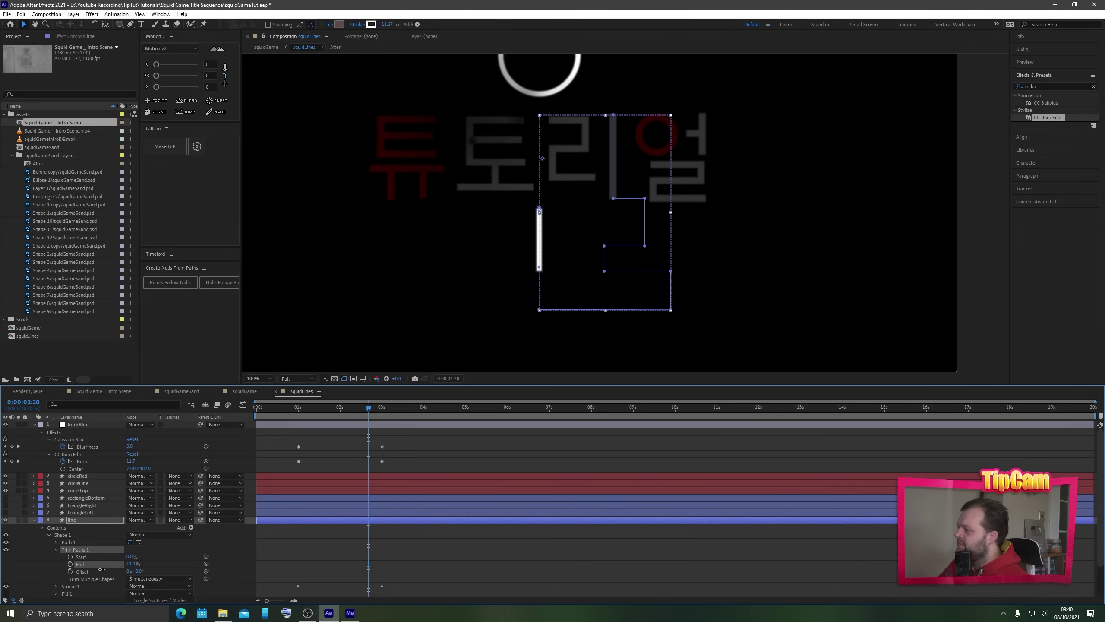
- Inspect the trimmed line's lower end up close at 0:00:03:00 and hide the burnBlur layer
scroll(485, 283, "up", 2)
key("space")
left_click_drag(381, 313, 714, 172)
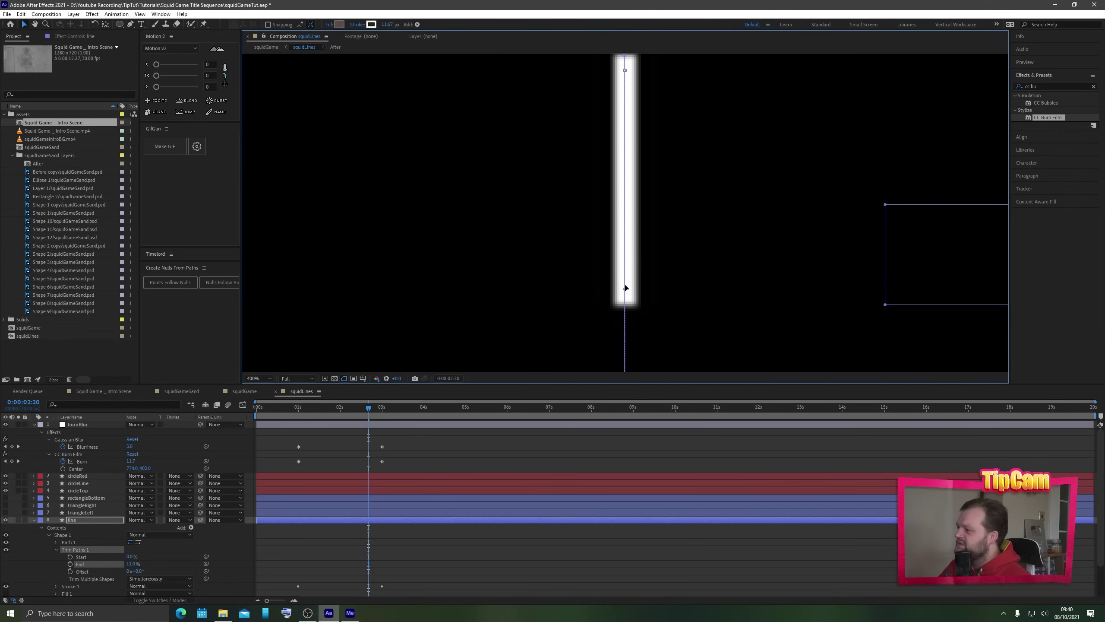
key("space")
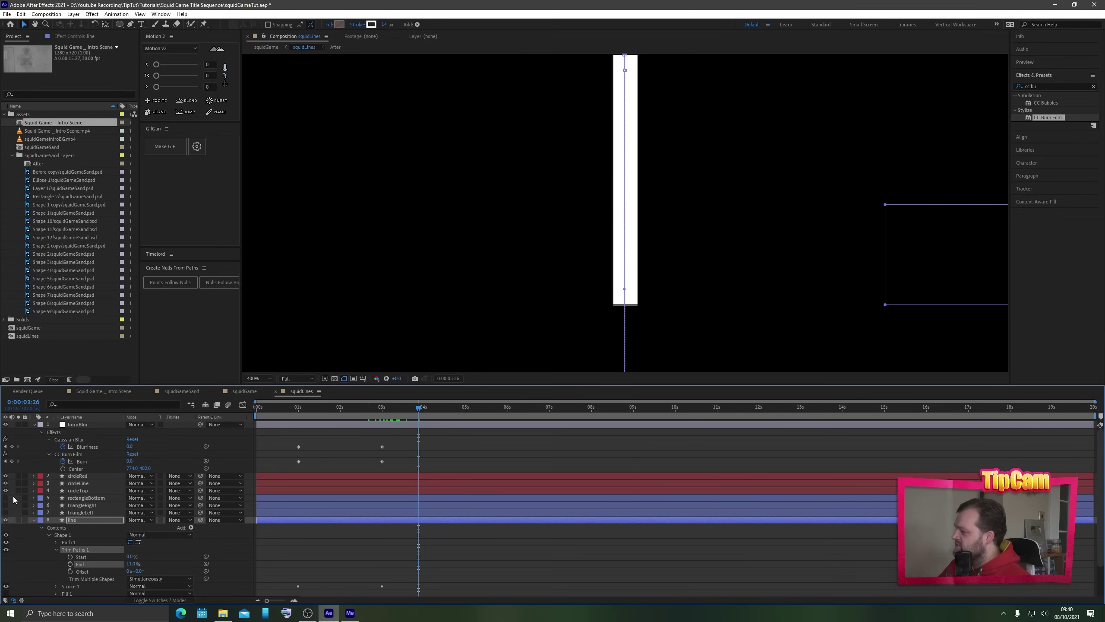
left_click(5, 461)
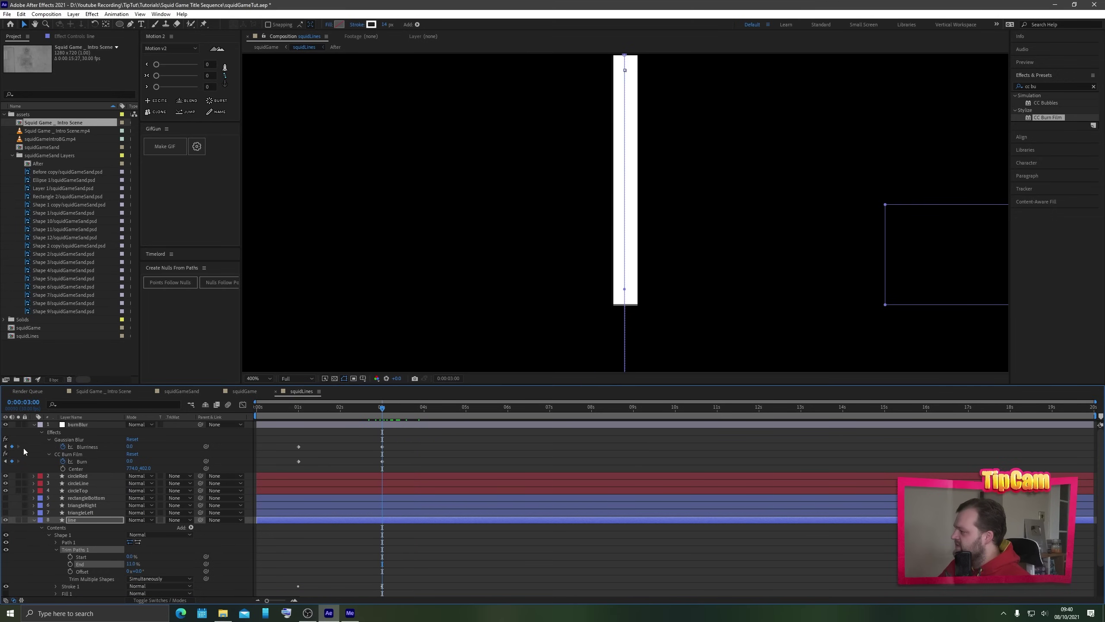
left_click(6, 424)
- Fine-tune the line's Trim Paths End to 10.3% so the stroke stops at its original lower point
left_click_drag(131, 565, 131, 564)
left_click(132, 565)
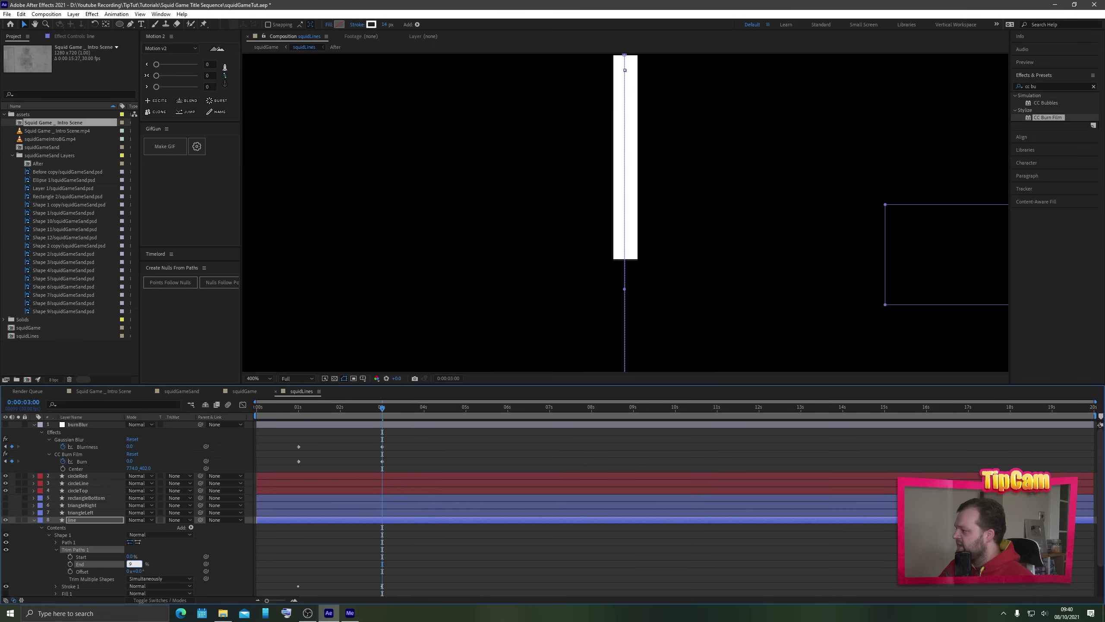
type("9.5")
key("Return")
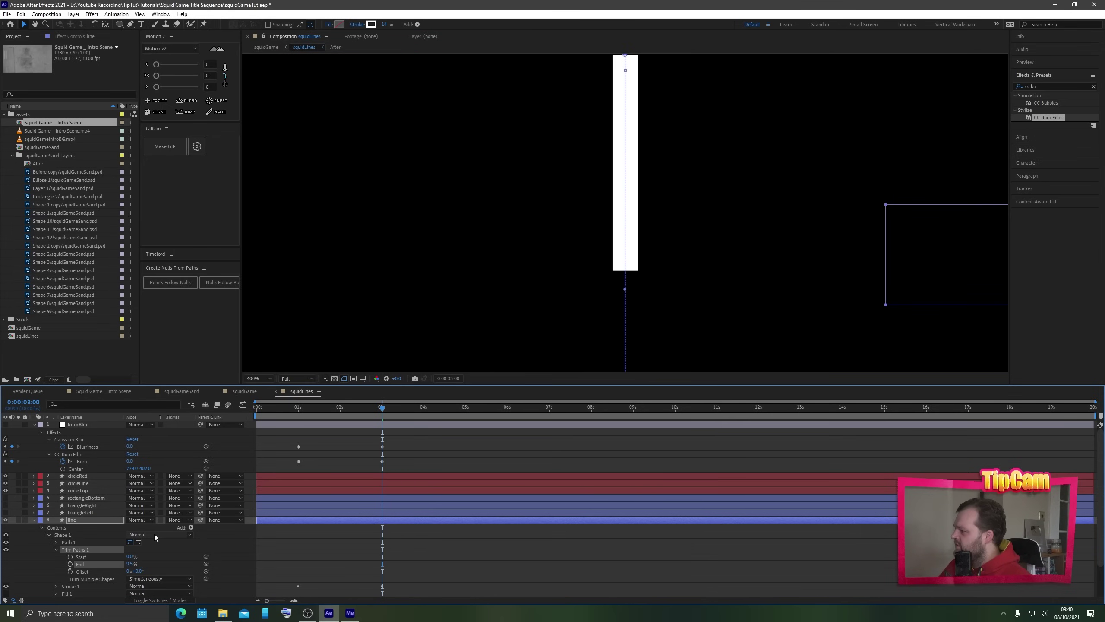
left_click(130, 564)
type("10")
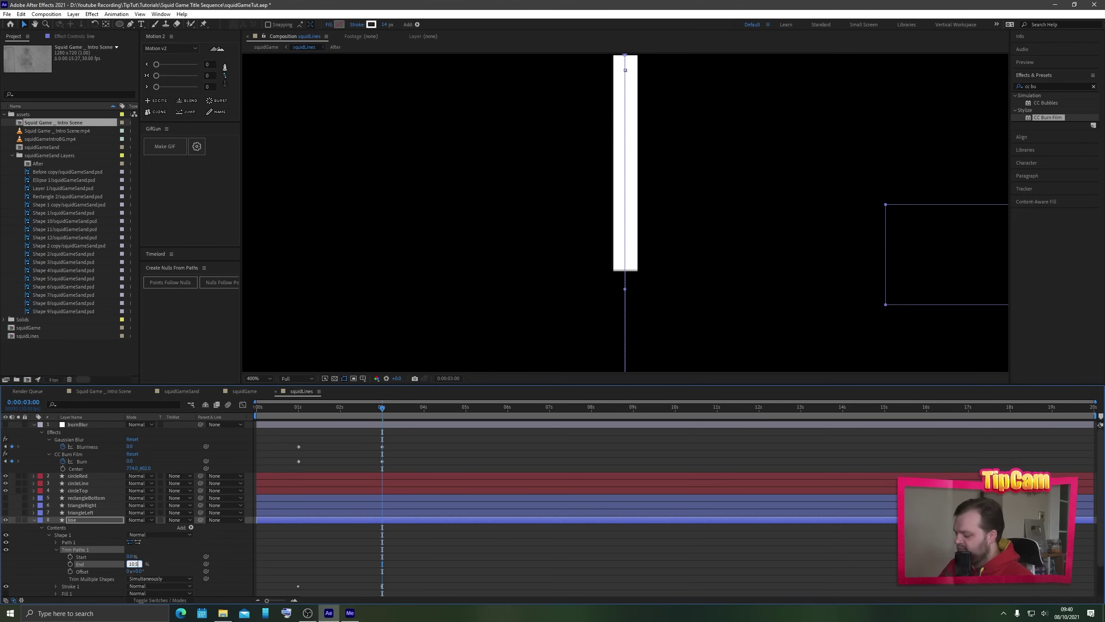
type(".5")
key("Return")
left_click(132, 563)
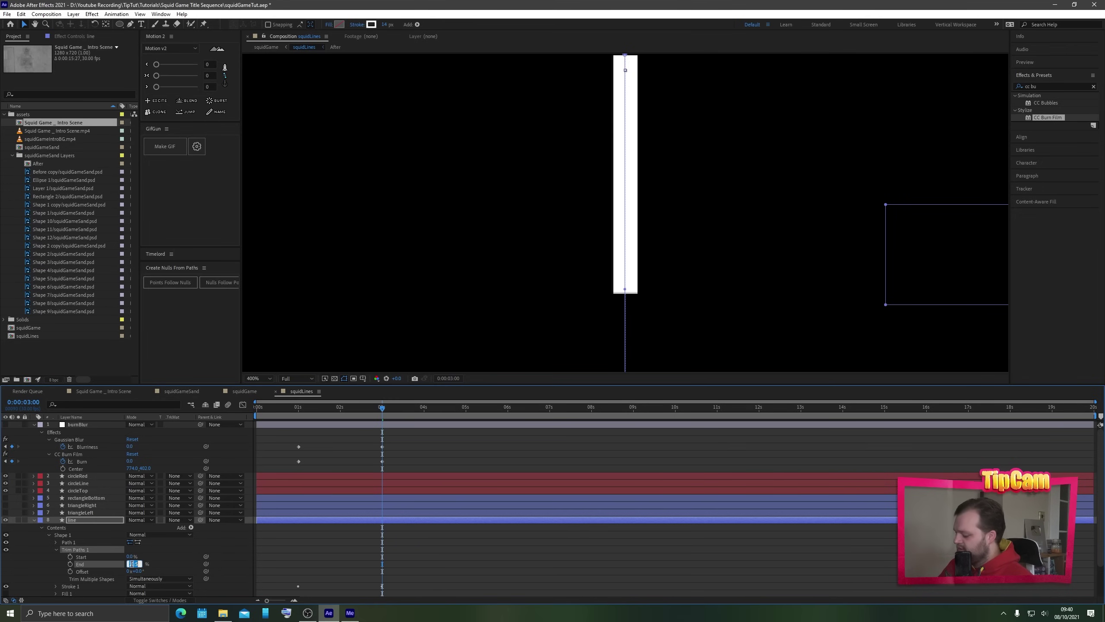
key("Return")
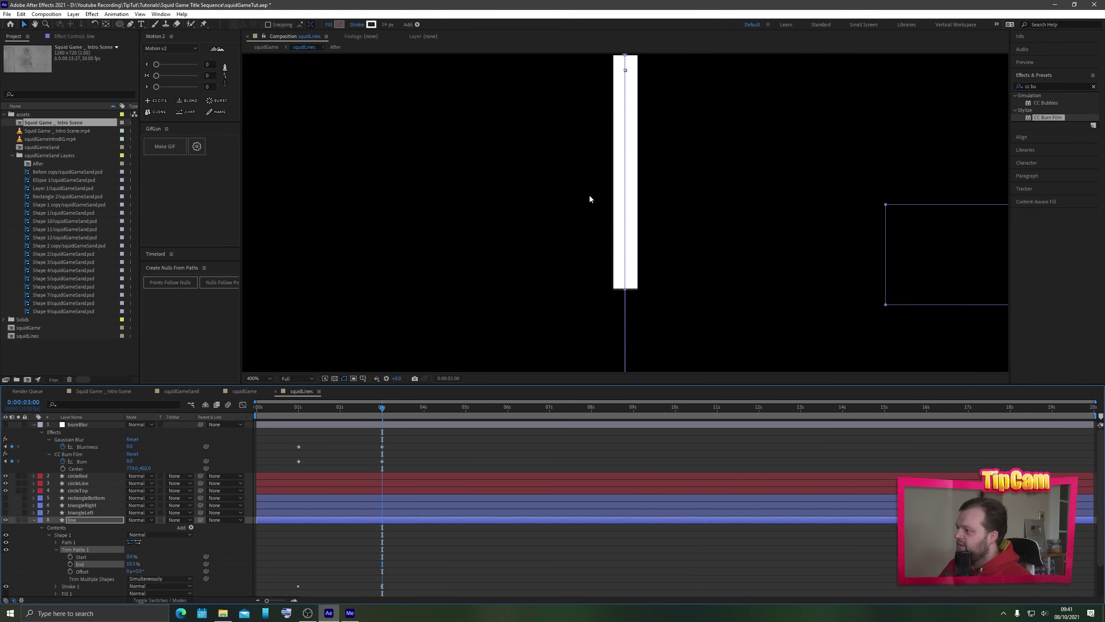
- Check the line against the triangles and bottom rectangle at 0:00:02:17, showing those layers only briefly
scroll(658, 265, "down", 2)
scroll(650, 264, "up", 1)
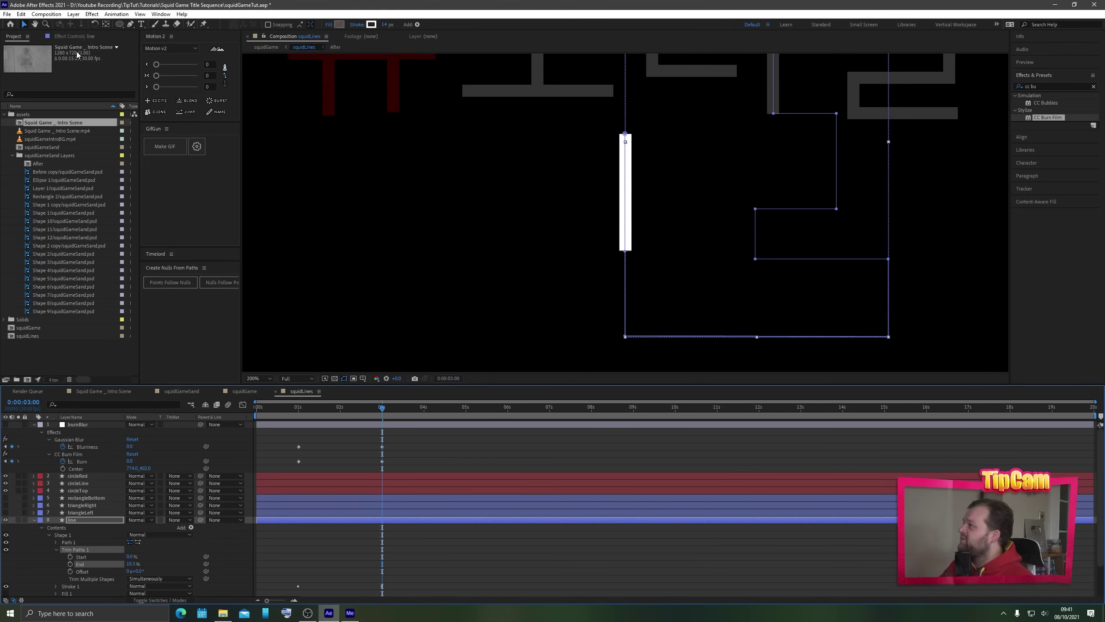
left_click(610, 279)
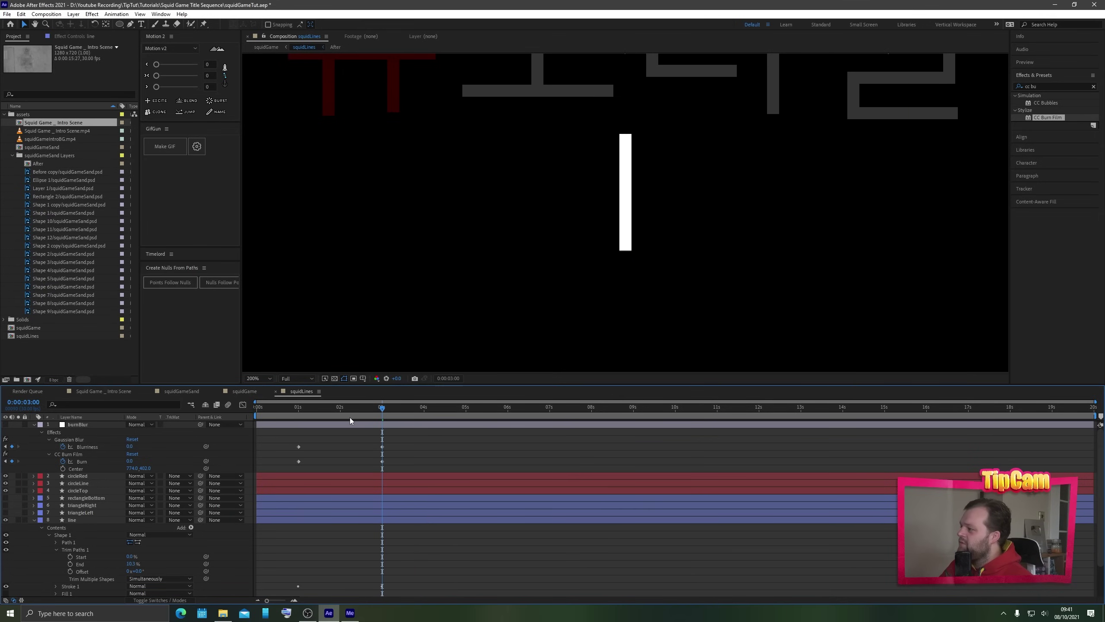
mouse_move(358, 417)
left_mouse_down()
mouse_move(391, 417)
mouse_move(313, 417)
mouse_move(365, 418)
left_mouse_up()
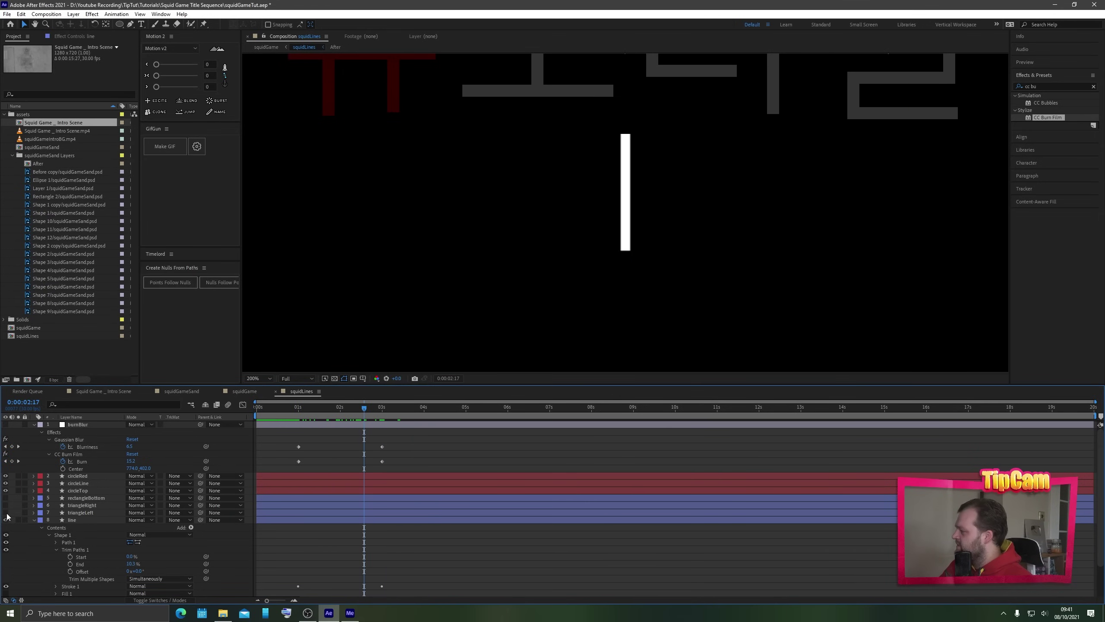
left_click_drag(6, 513, 5, 498)
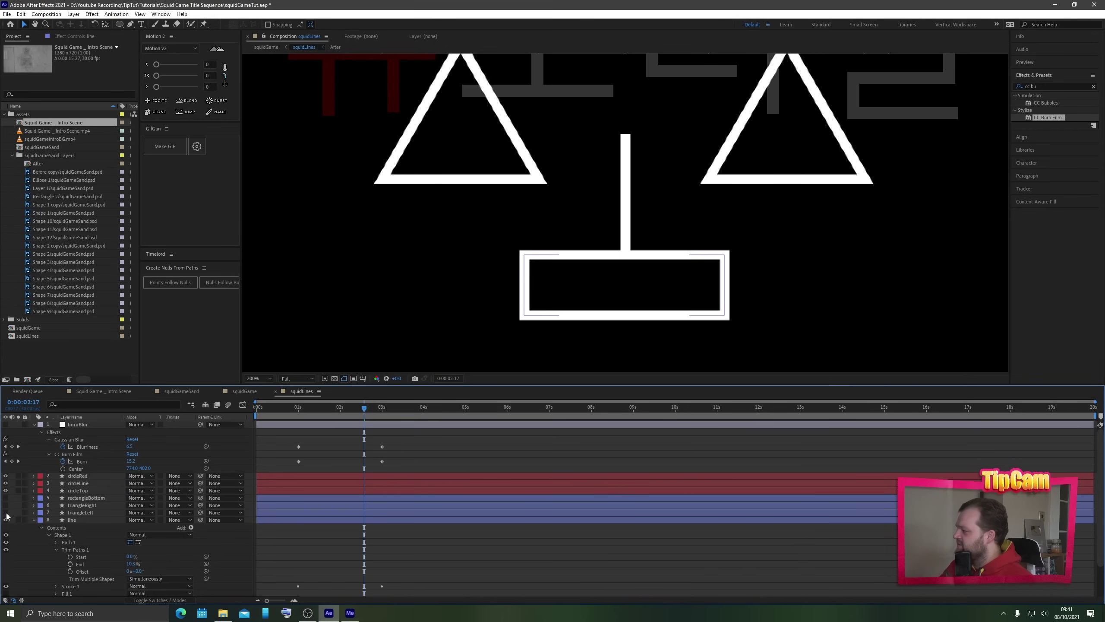
left_click(348, 519)
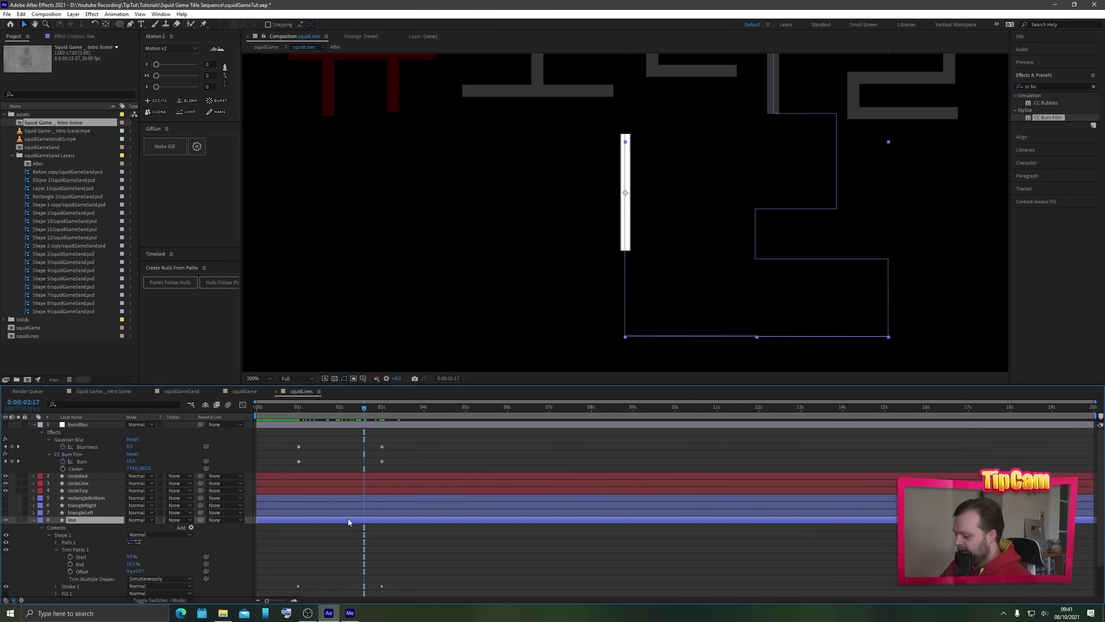
- Add Trim Paths Start and End keyframes to the line layer at 0:00:02:20, ten frames before the stroke width's last keyframe
left_click(18, 461)
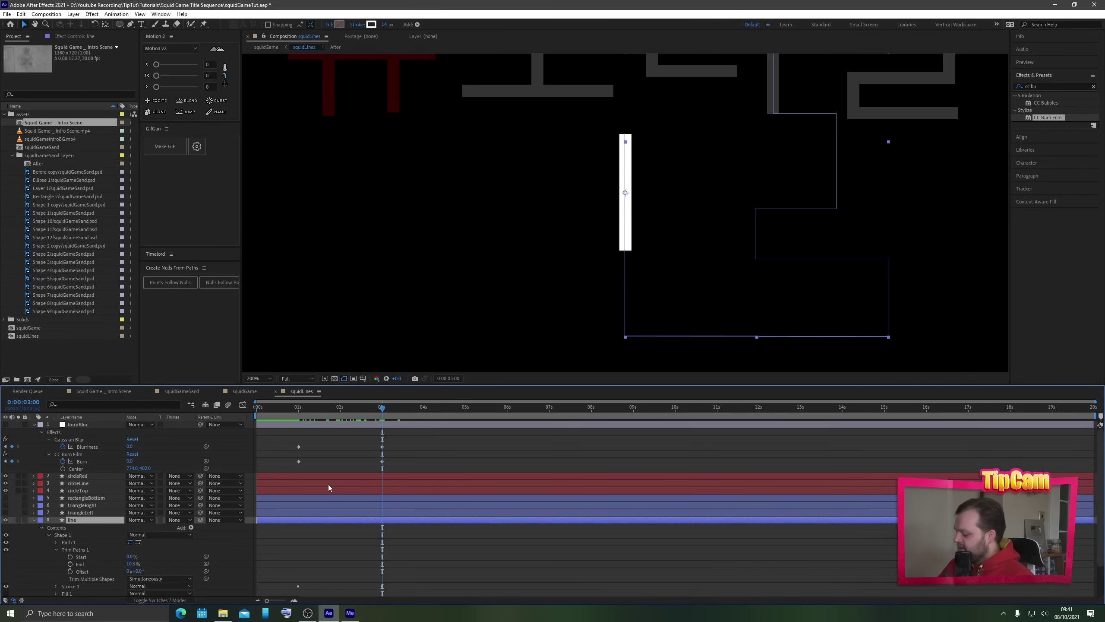
key("shift+Page_Up")
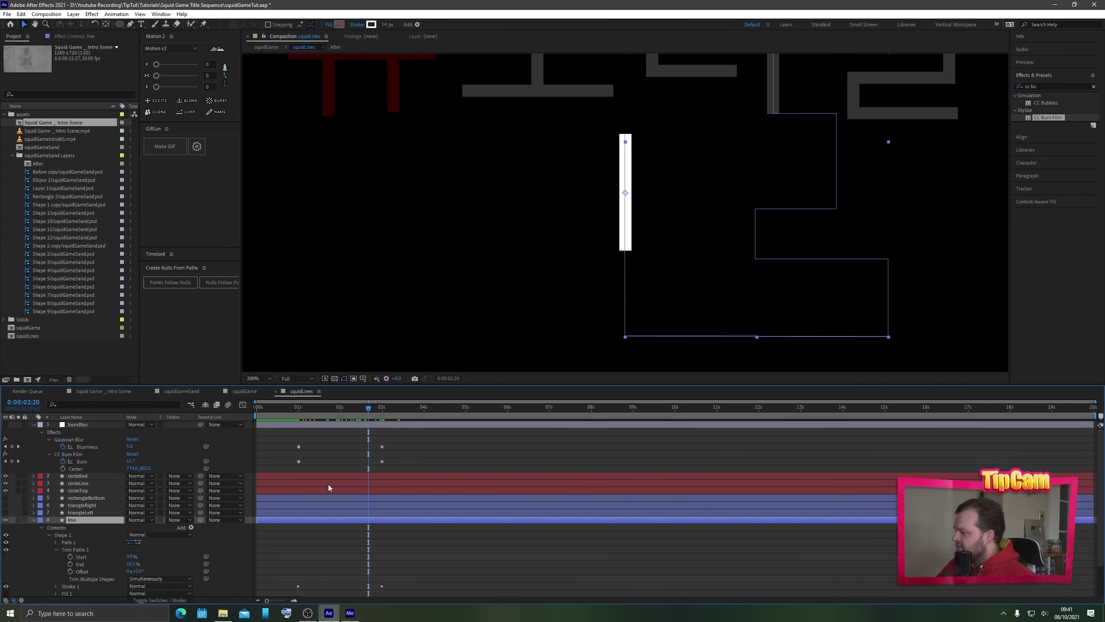
key("u")
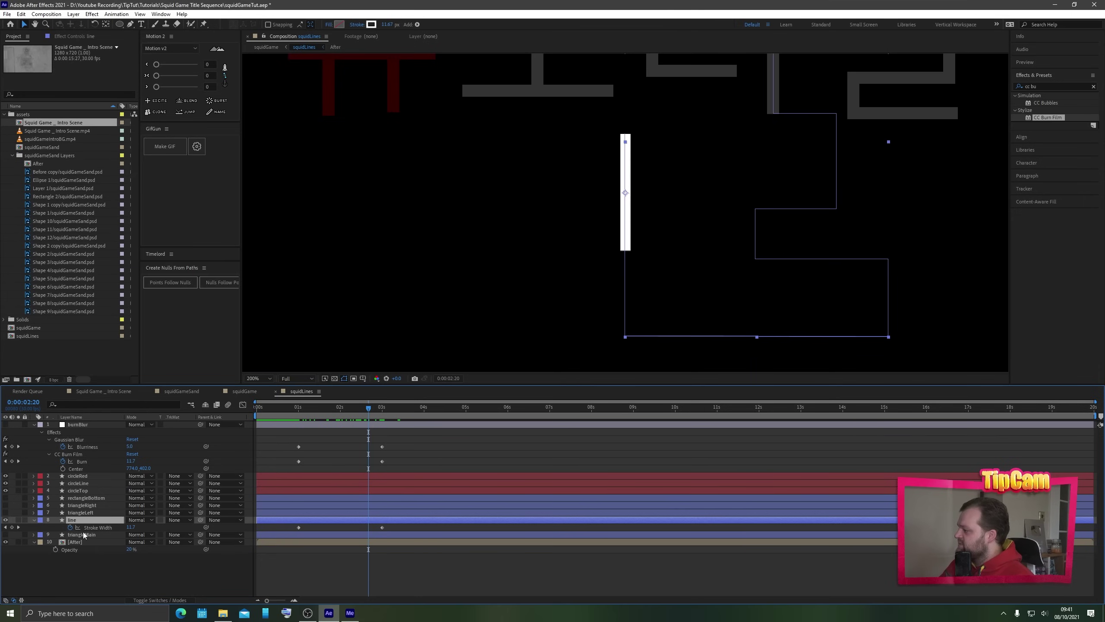
left_click(34, 520)
left_click(35, 521)
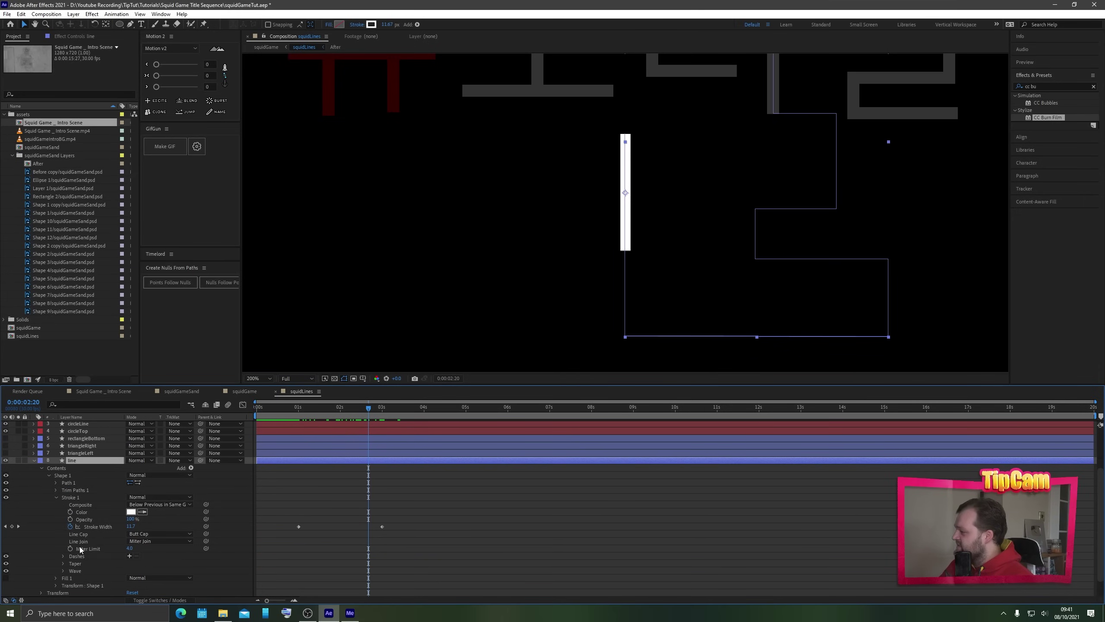
left_click(57, 490)
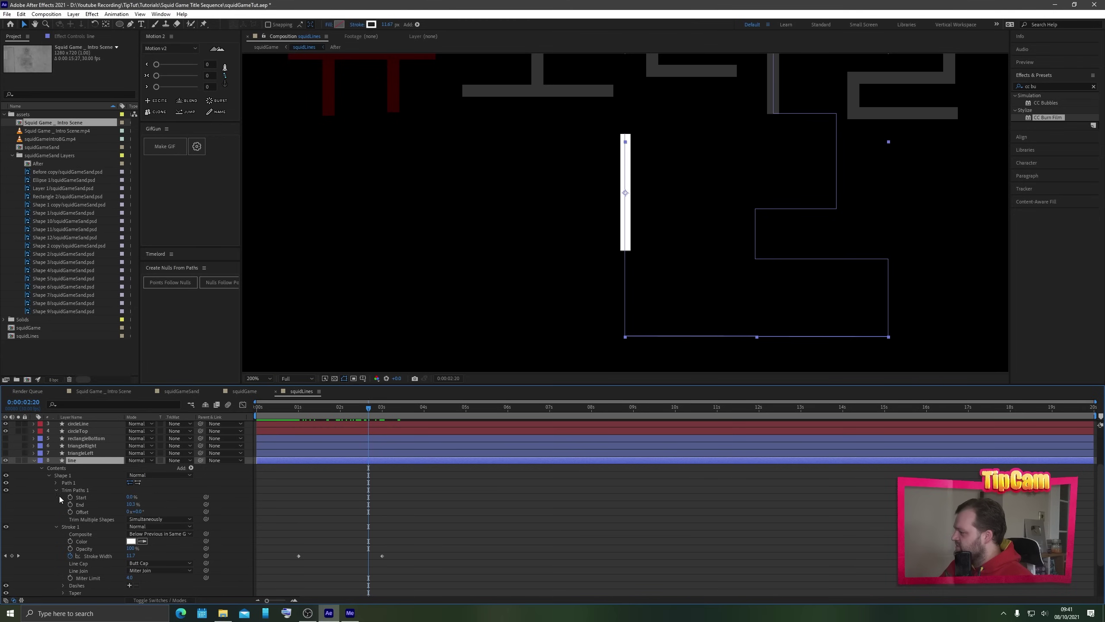
left_click(70, 504)
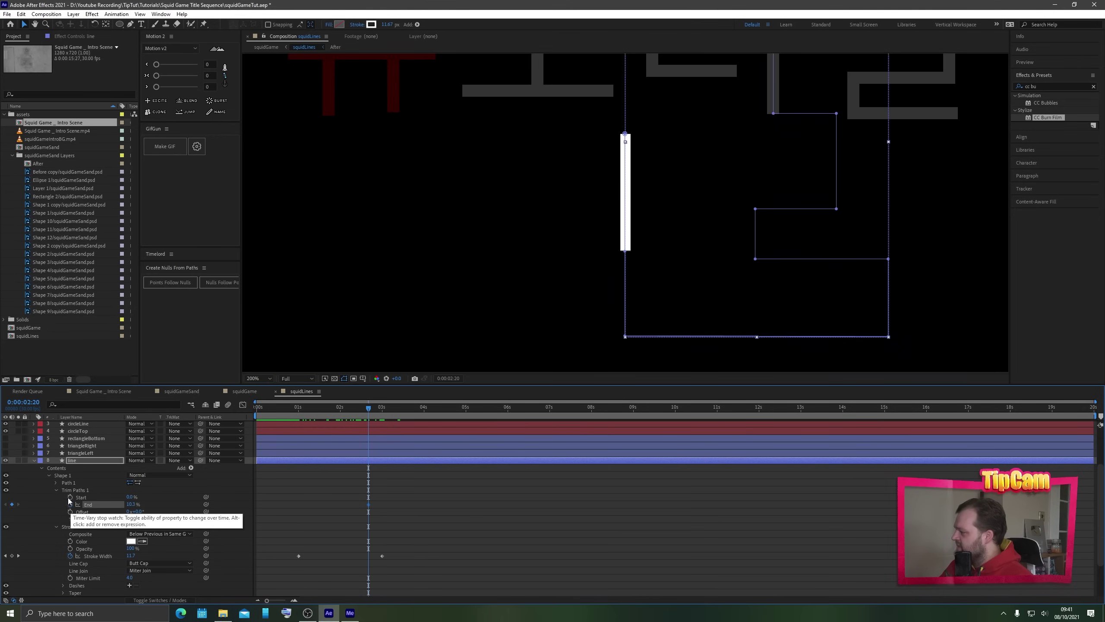
left_click(70, 497)
key("u")
key("u")
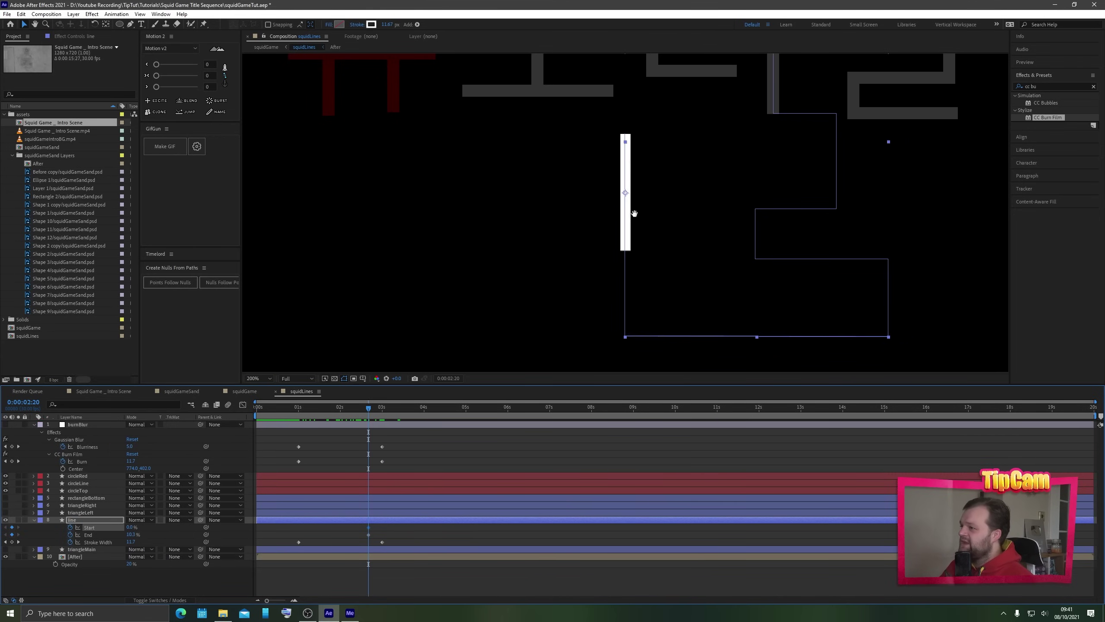
- Ease the line's first Start and End keyframes, and at 0:00:05:20 set End to 100% and Start to 87%
scroll(520, 214, "down", 2)
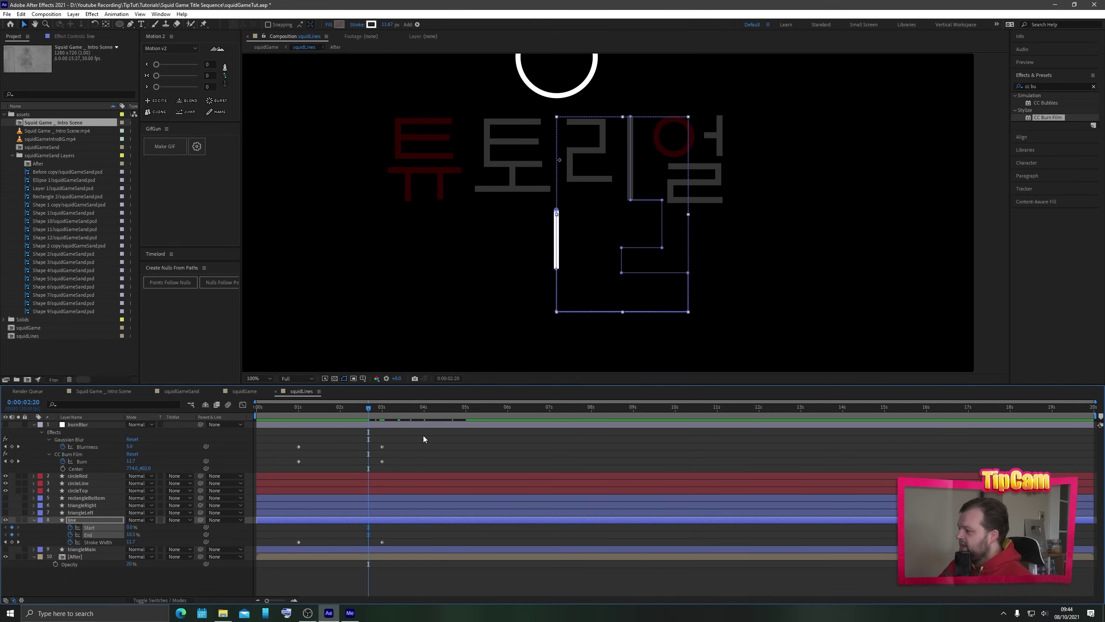
key("space")
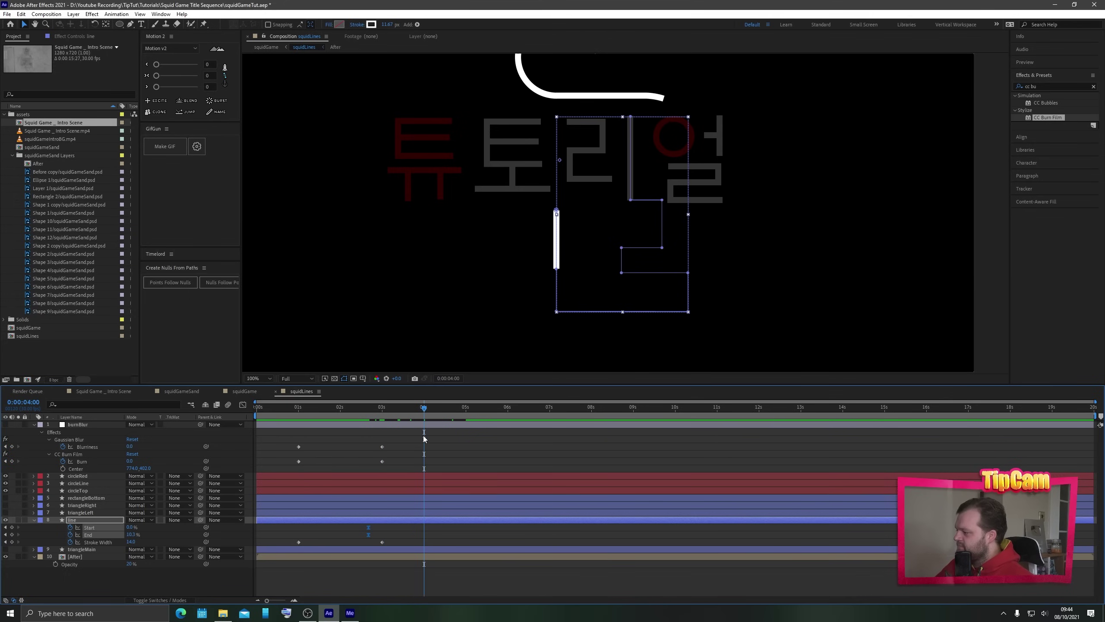
left_click(307, 530)
left_click_drag(135, 534, 234, 515)
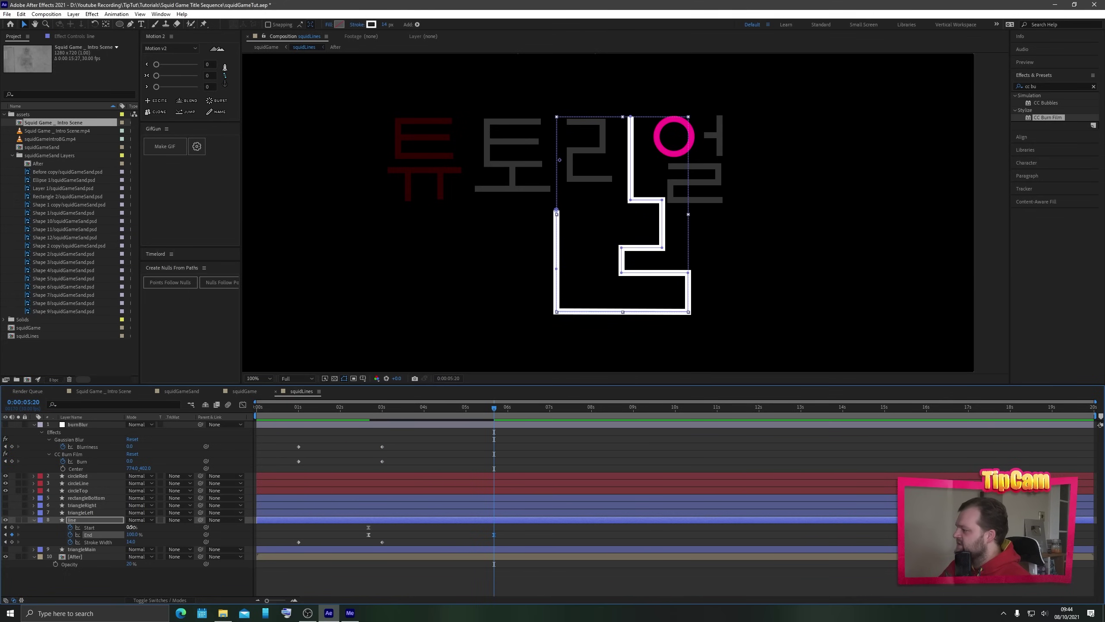
left_click_drag(130, 527, 168, 522)
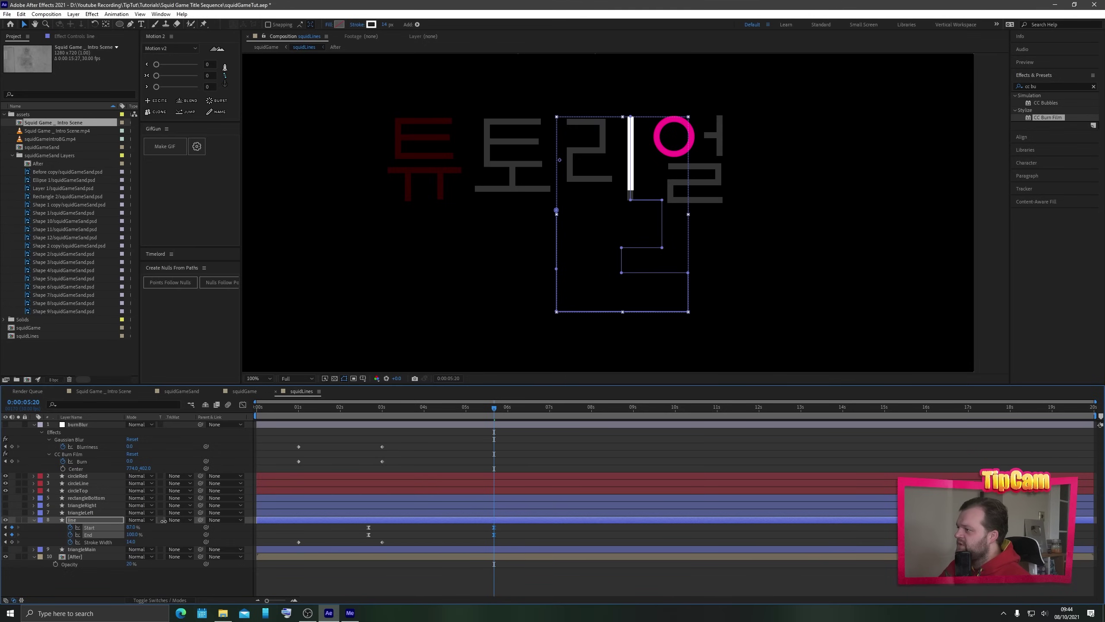
- Fine-tune the line's Start at 0:00:05:20 to 85.3% so the stroke ends at the foot of 리's vertical
scroll(657, 175, "up", 5)
left_click_drag(659, 118, 614, 259)
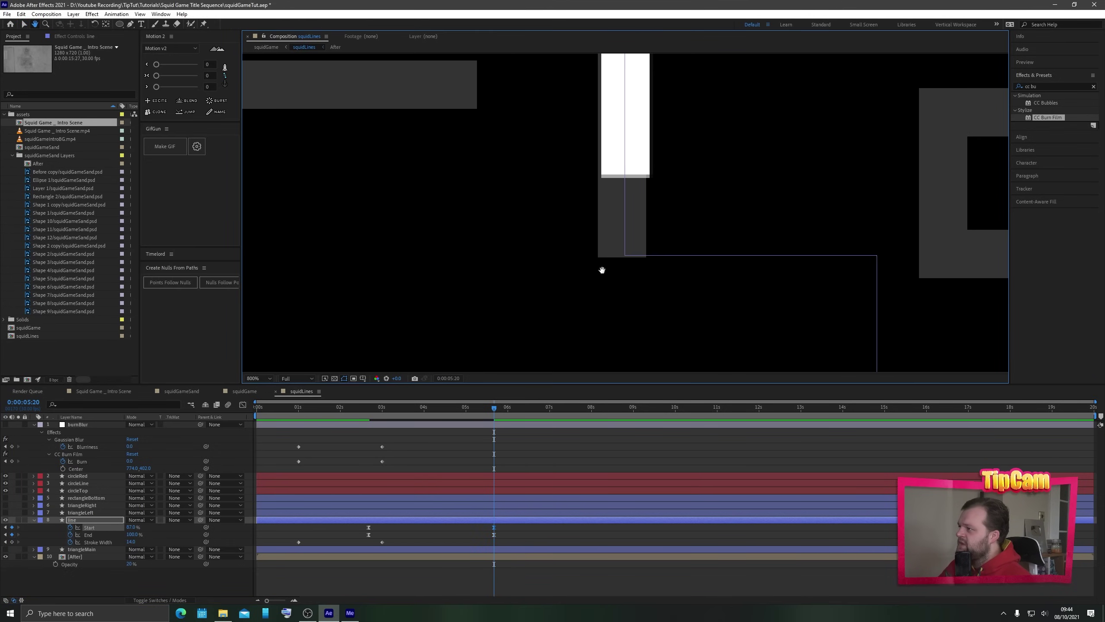
left_click_drag(130, 527, 130, 528)
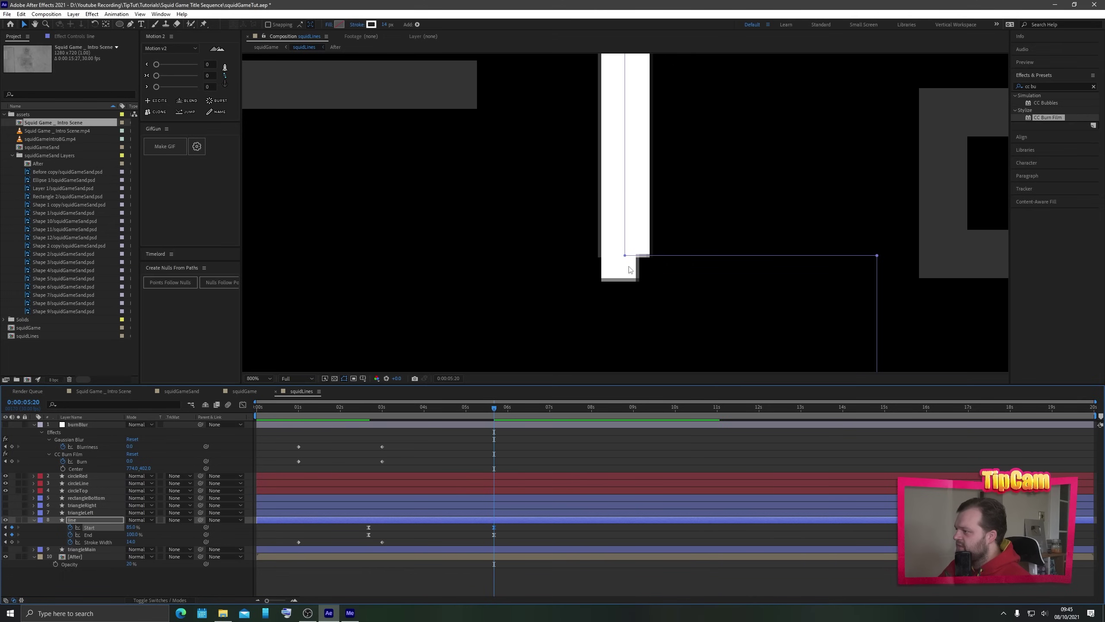
left_click_drag(133, 527, 132, 527)
left_click(132, 527)
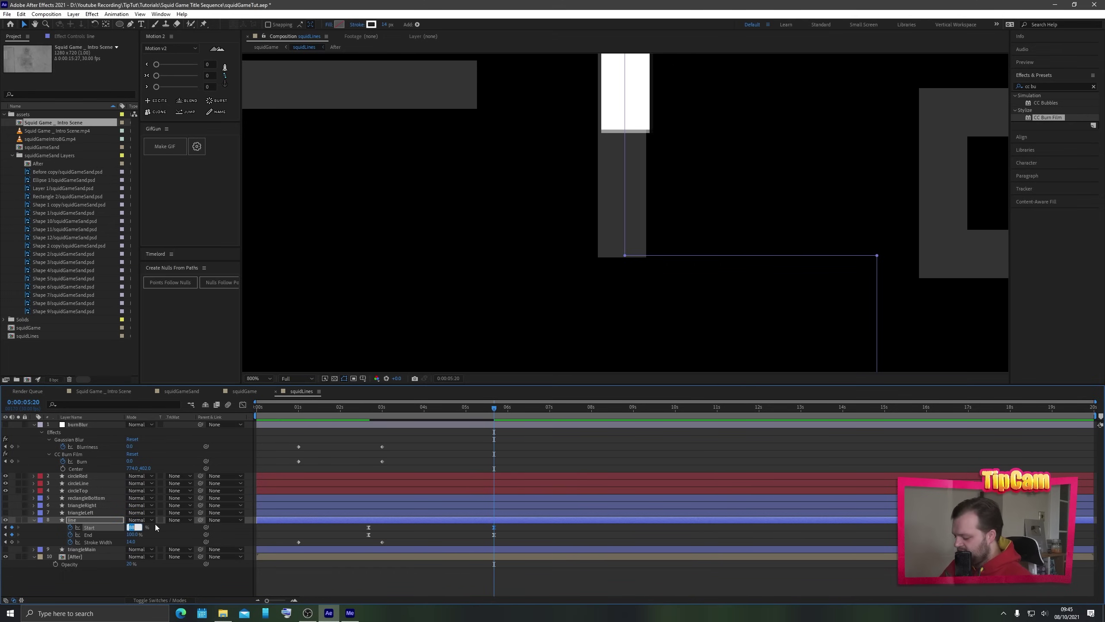
key("Return")
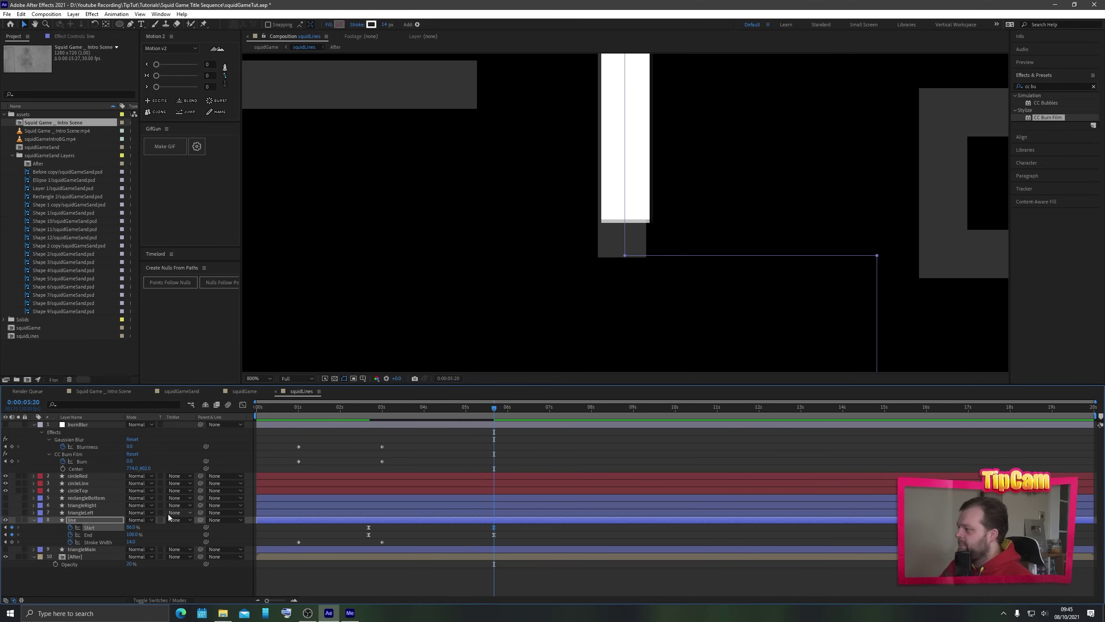
left_click(136, 526)
type("85.5")
key("Return")
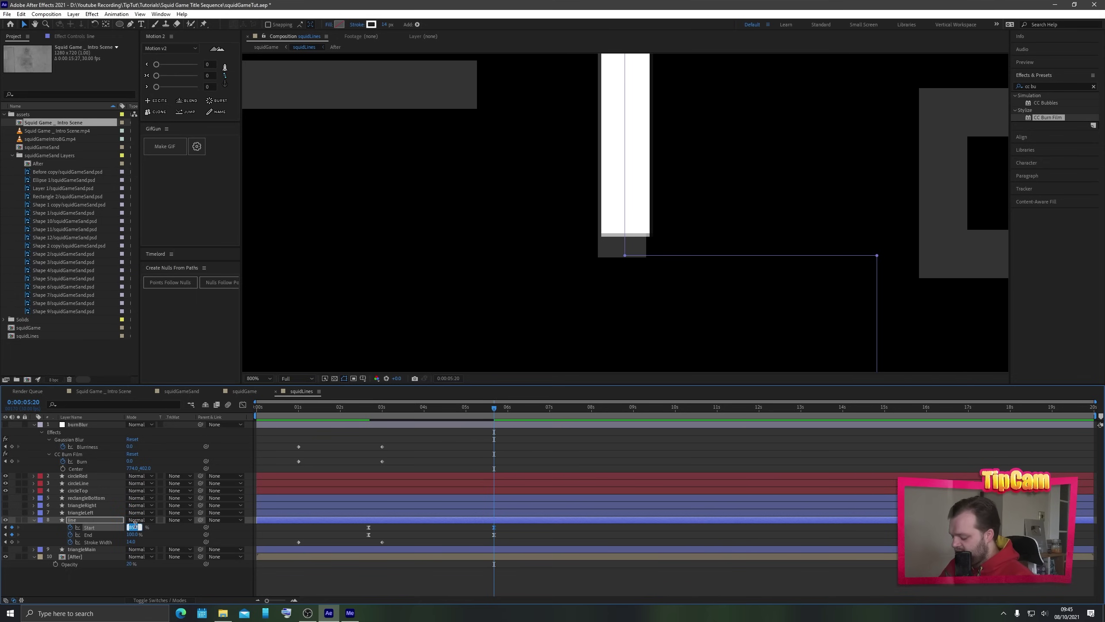
type("85.3")
key("Return")
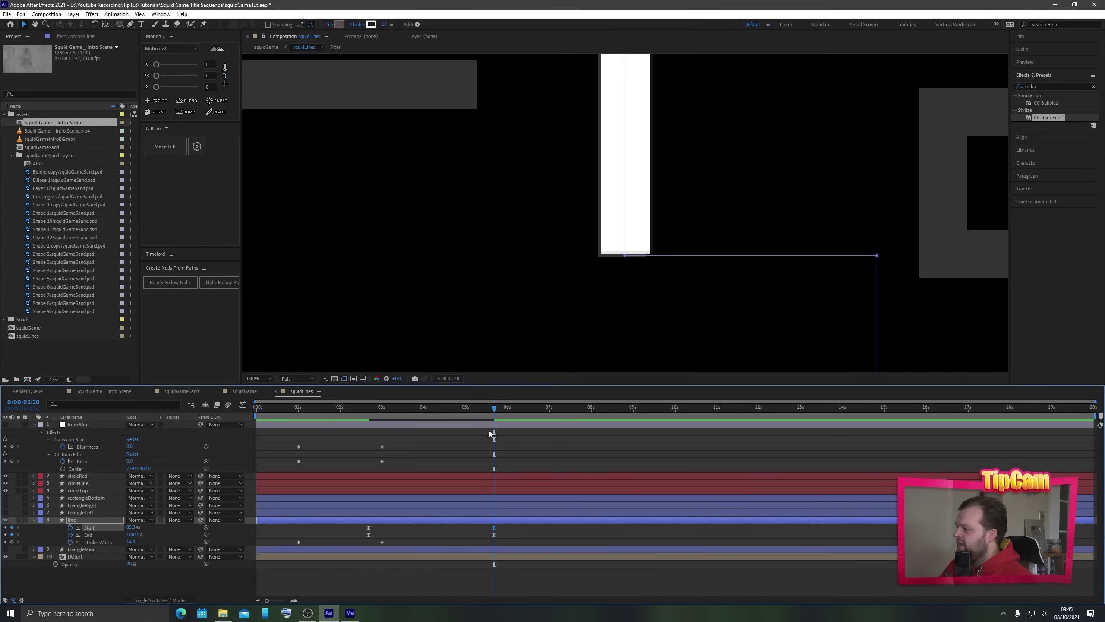
- Preview the line's travel from 0:00:02:20 onto 리's vertical stroke and scrub through its first frames
left_click(442, 526)
scroll(528, 209, "down", 3)
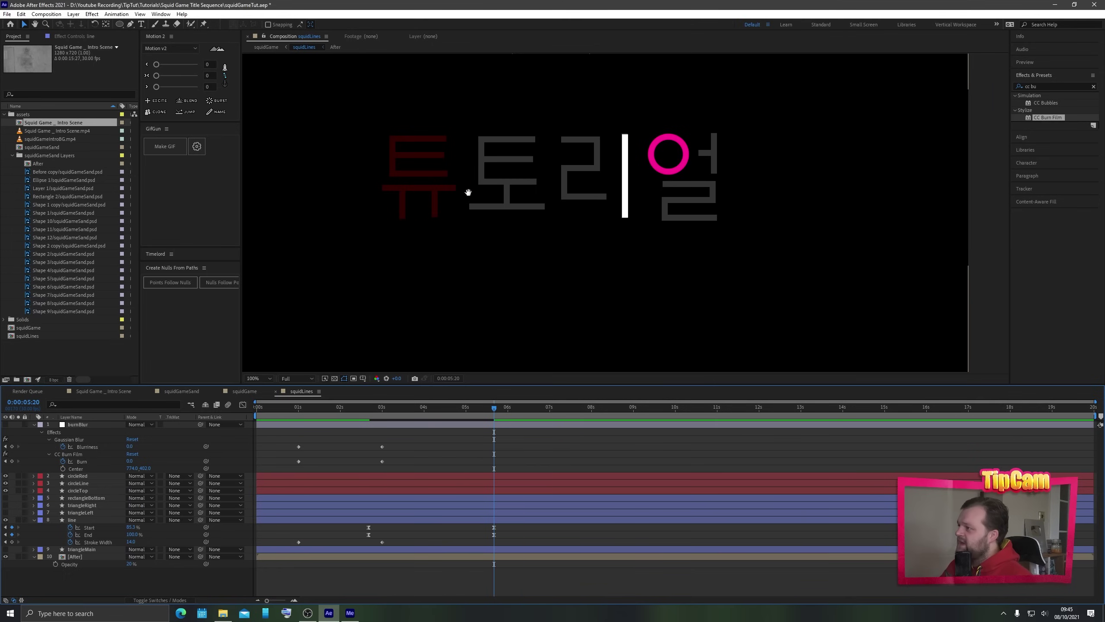
left_click(371, 409)
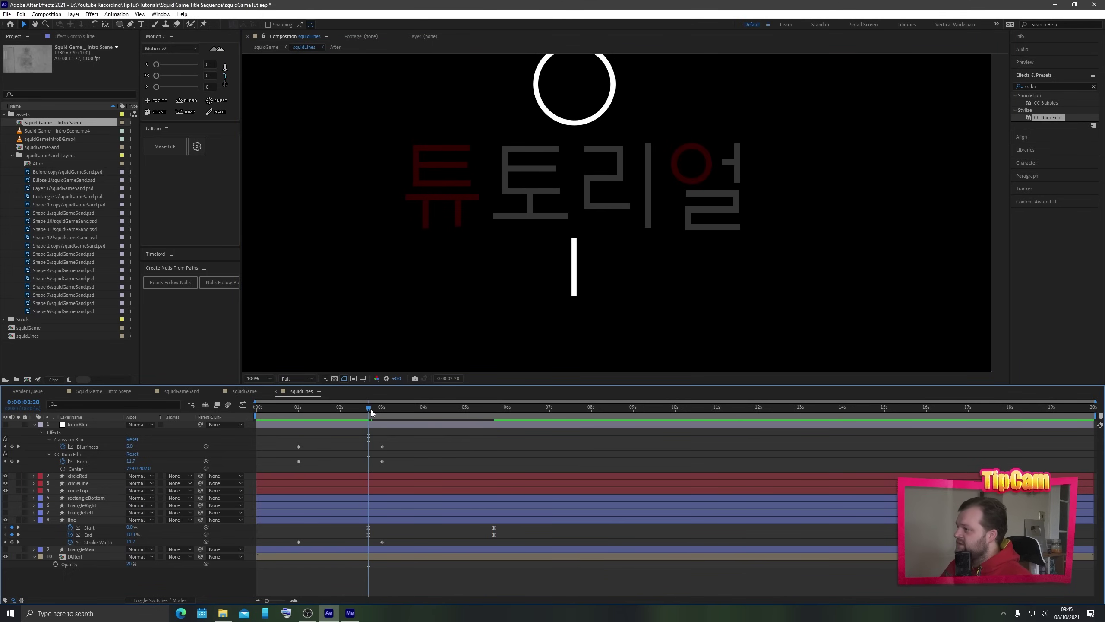
key("space")
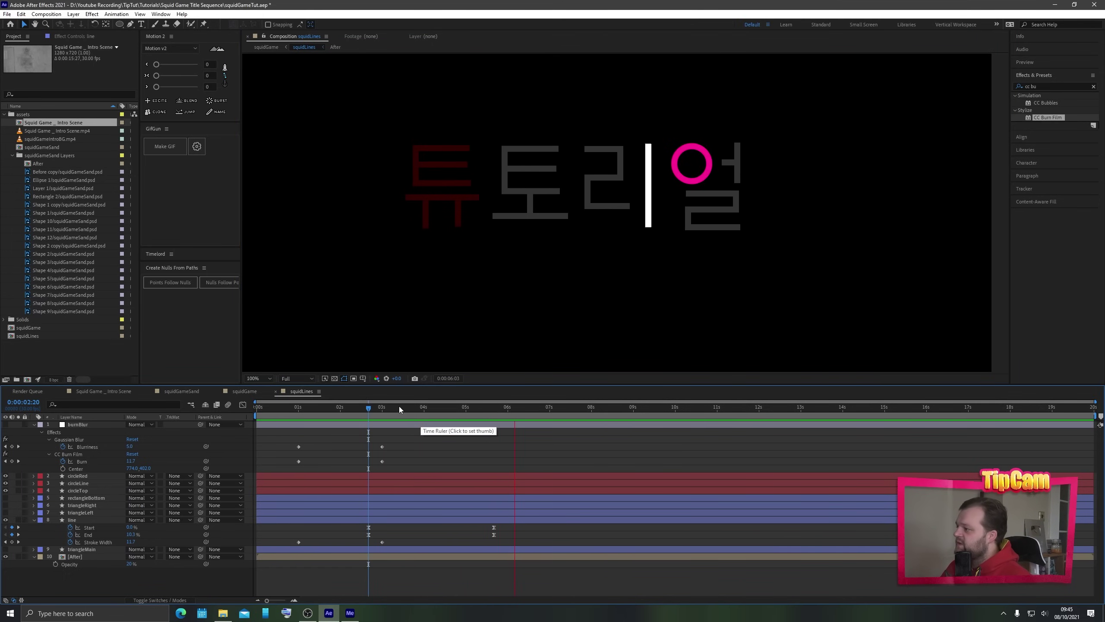
mouse_move(371, 410)
left_mouse_down()
mouse_move(412, 413)
mouse_move(370, 417)
left_mouse_up()
key("space")
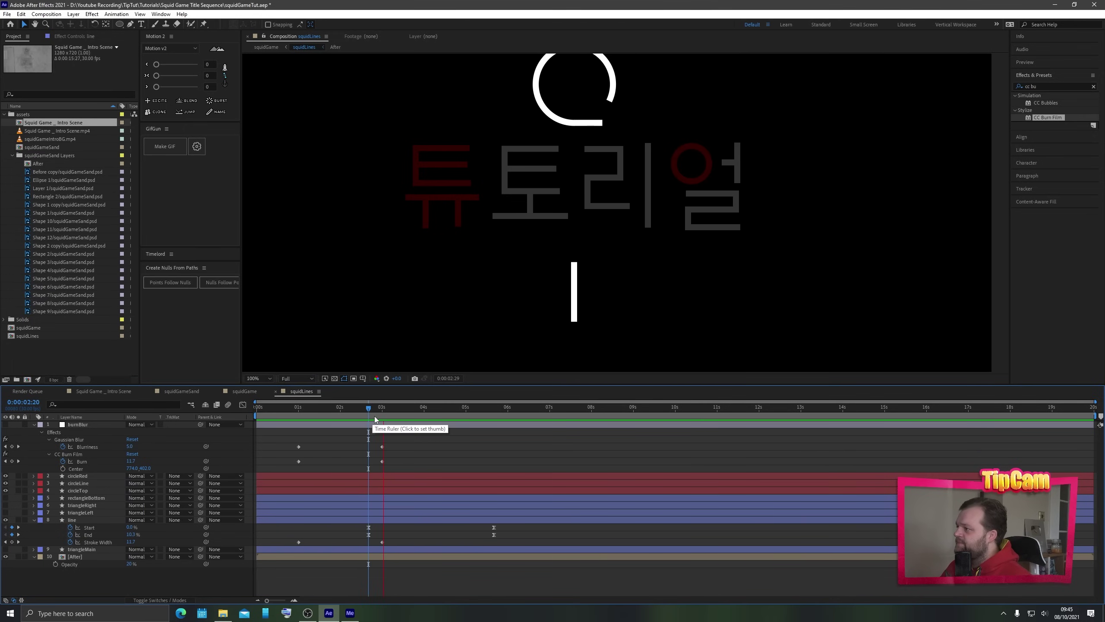
left_click_drag(381, 414, 390, 412)
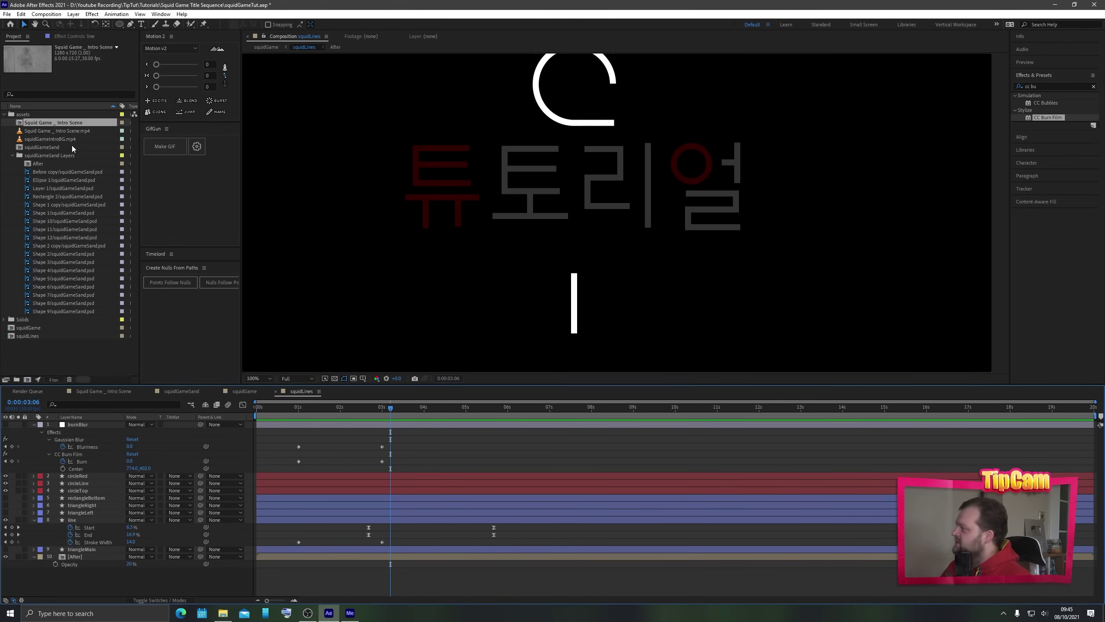
- Open the Squid Game _ Intro Scene composition and review how the reference shapes move around 0:02:14:15
left_click(21, 123)
double_click(21, 123)
left_click_drag(598, 409, 508, 403)
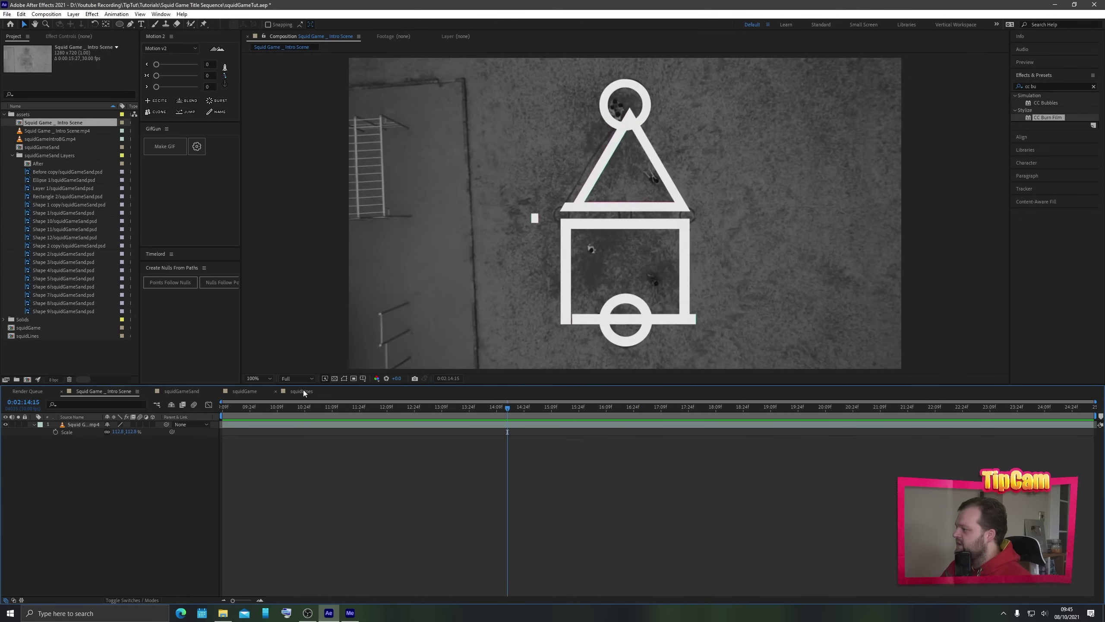
- In squidLines, add an End keyframe to the line at 0:00:03:08 and delete its End keyframe at 0:00:05:20
left_click(303, 391)
left_click_drag(369, 415, 394, 414)
left_click(401, 518)
scroll(561, 314, "up", 5)
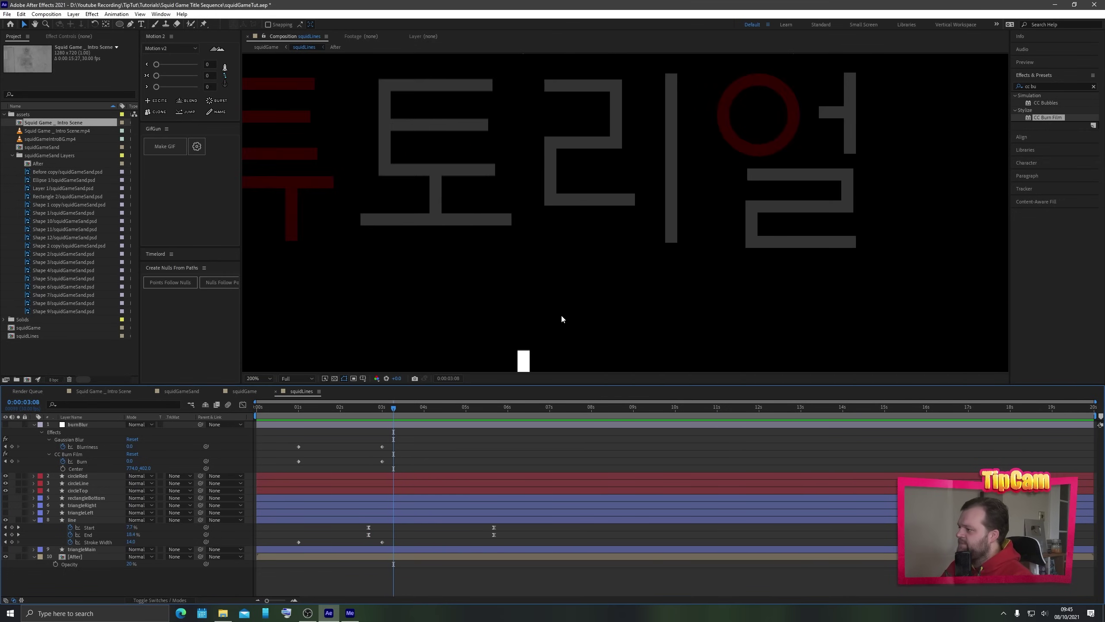
left_click(12, 534)
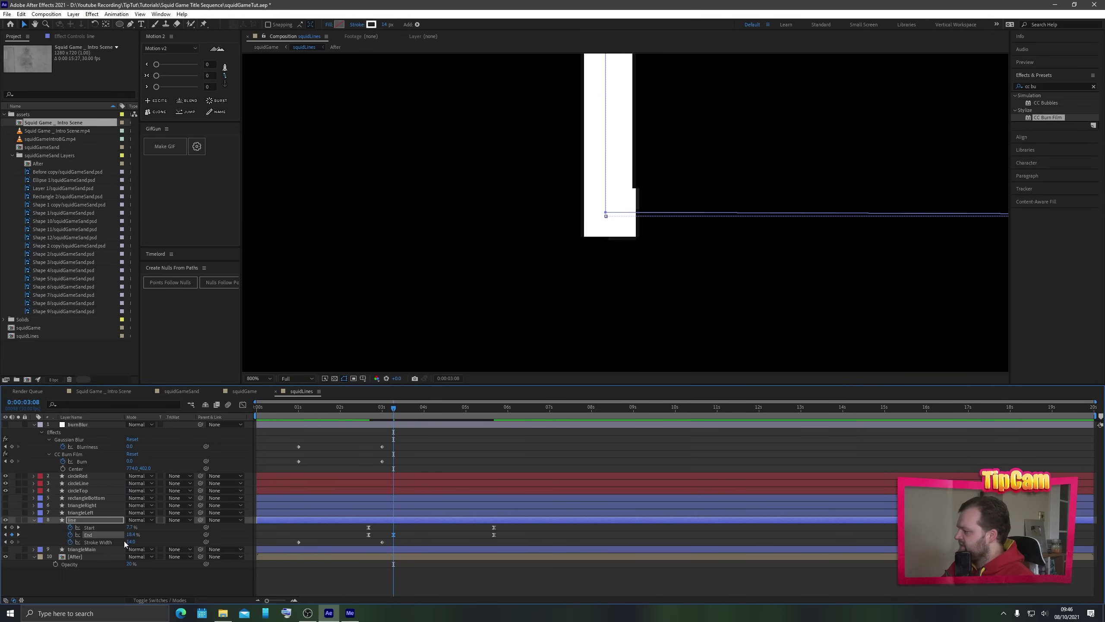
left_click_drag(481, 532, 522, 534)
key("Delete")
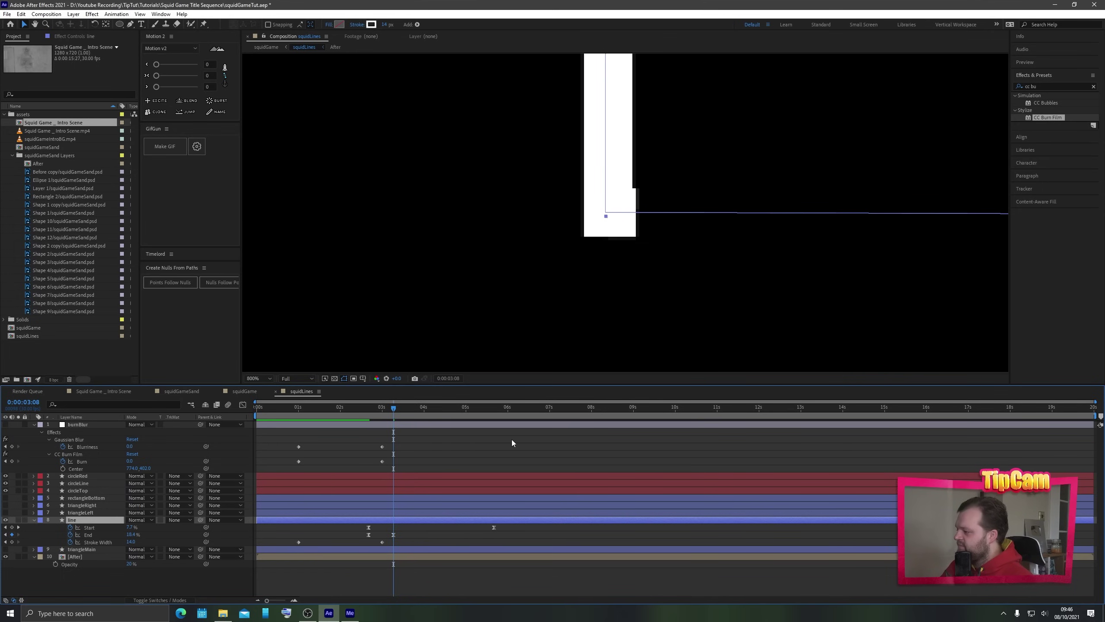
- Fine-tune the line's End at 0:00:03:08 to 18.35% so the stroke stops exactly at the path's lower corner
scroll(599, 198, "down", 1)
left_click_drag(561, 157, 558, 262)
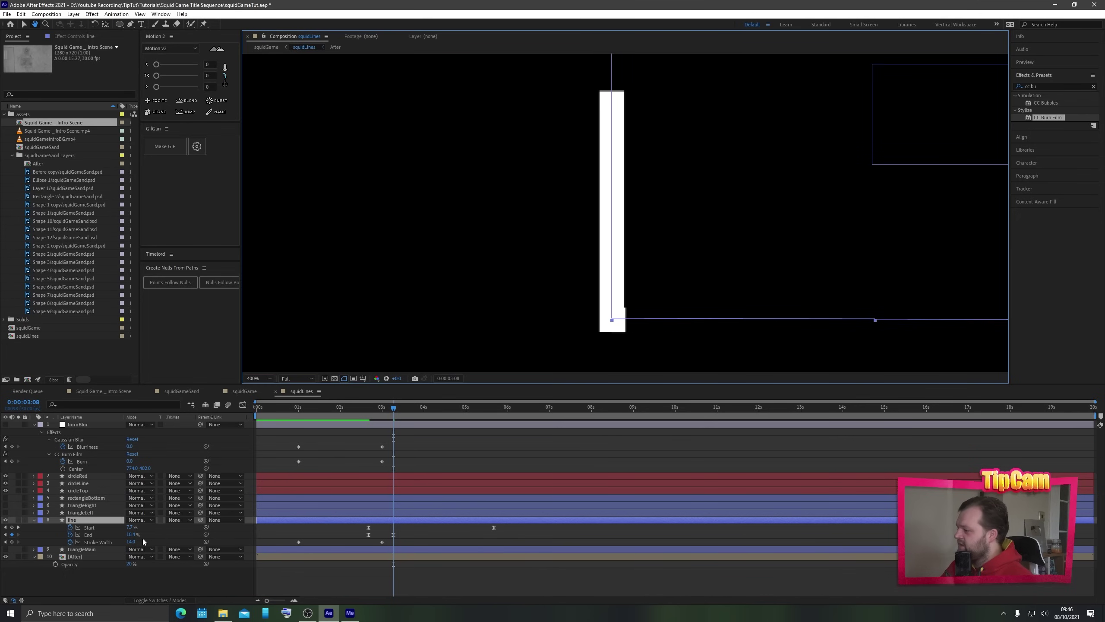
left_click(130, 534)
type("18")
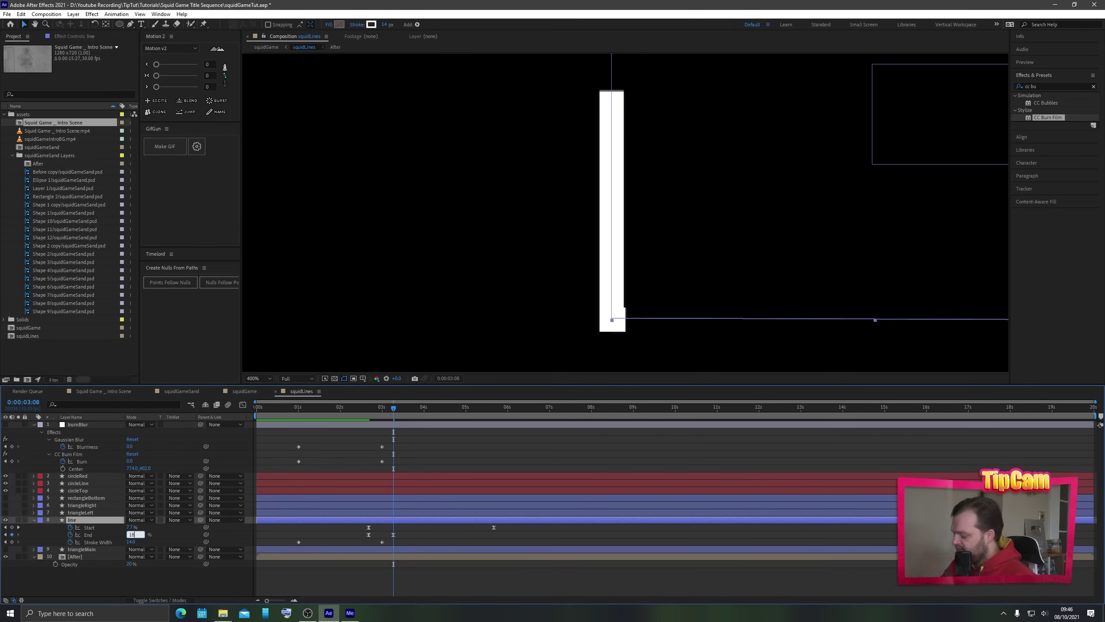
type(".3")
key("Return")
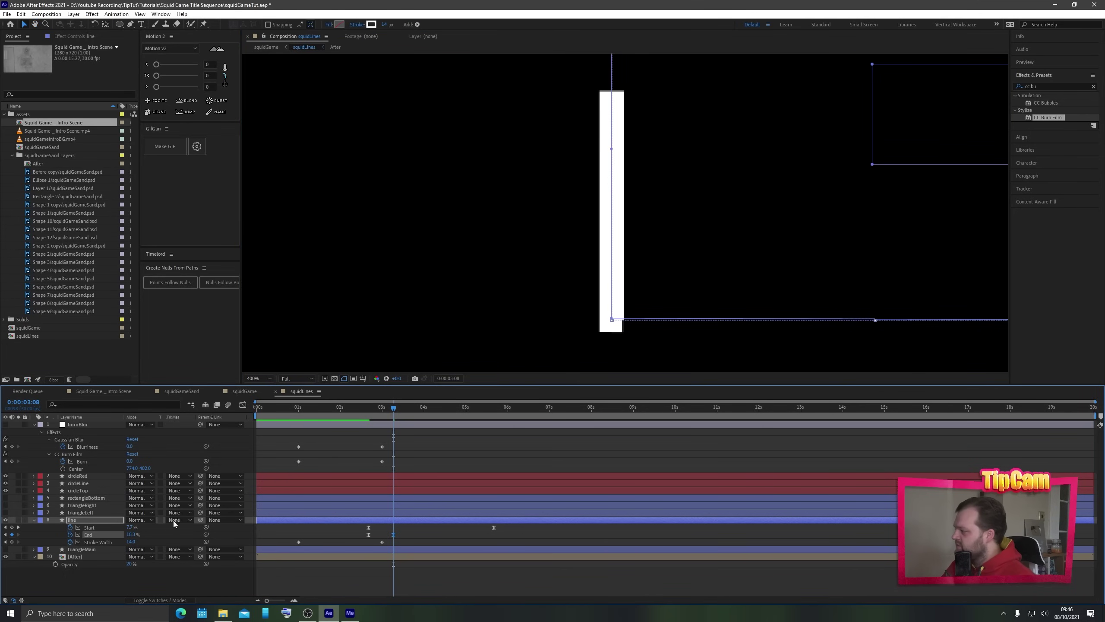
left_click(133, 534)
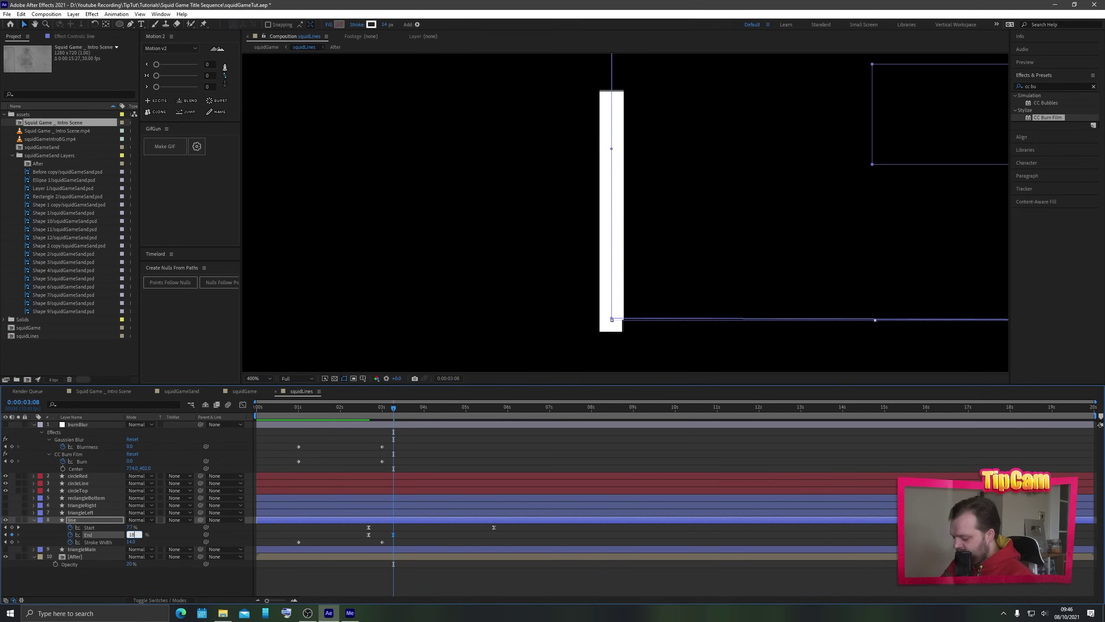
type("18.35")
key("Return")
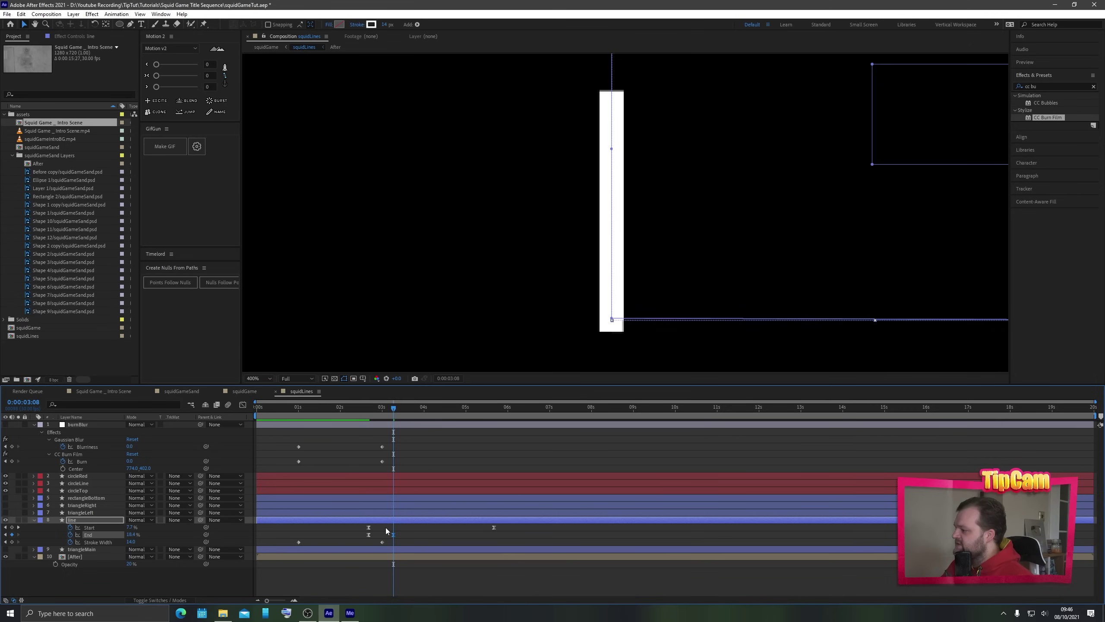
- Add a Start keyframe to the line at 0:00:03:18 and fine-tune it to 17.3% so the stroke shrinks to a square at the corner
left_click_drag(391, 412, 410, 401)
key("comma")
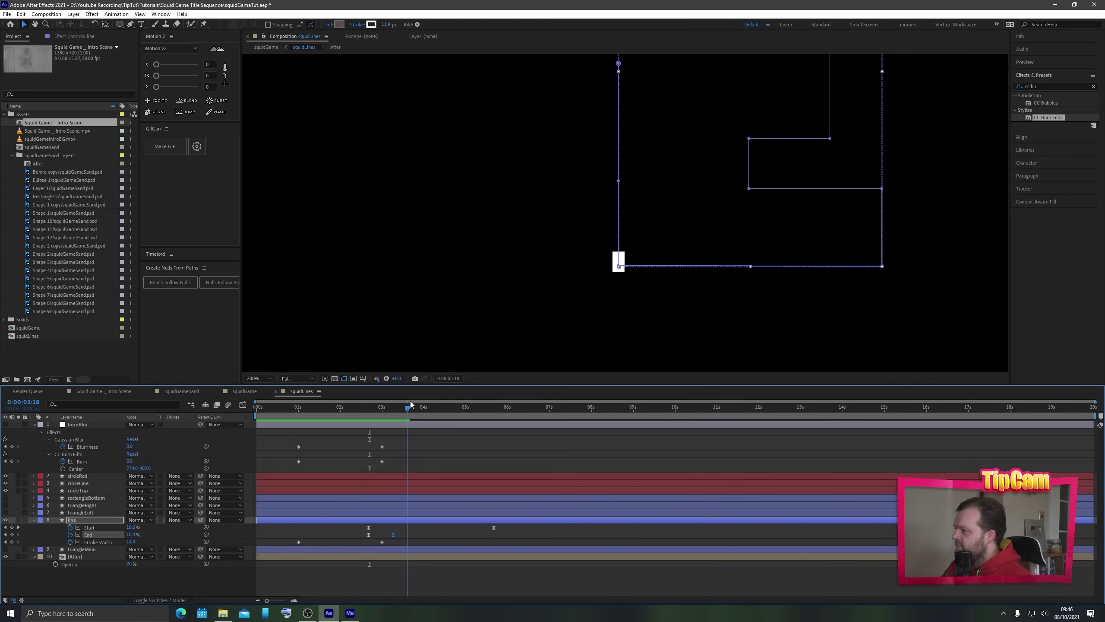
scroll(618, 254, "up", 4)
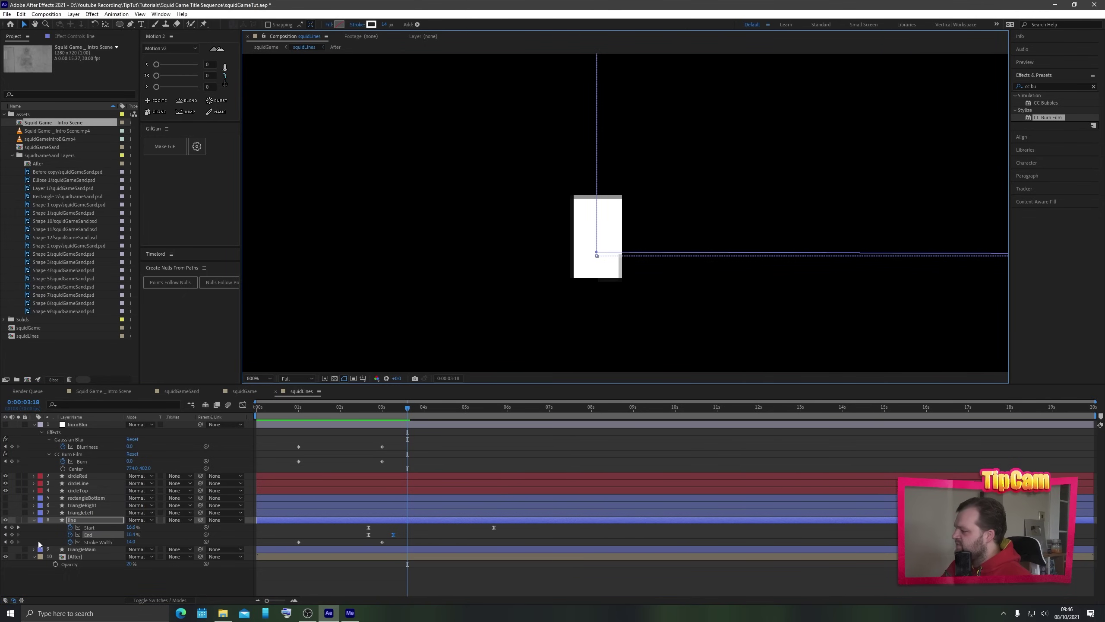
left_click(12, 527)
left_click(130, 527)
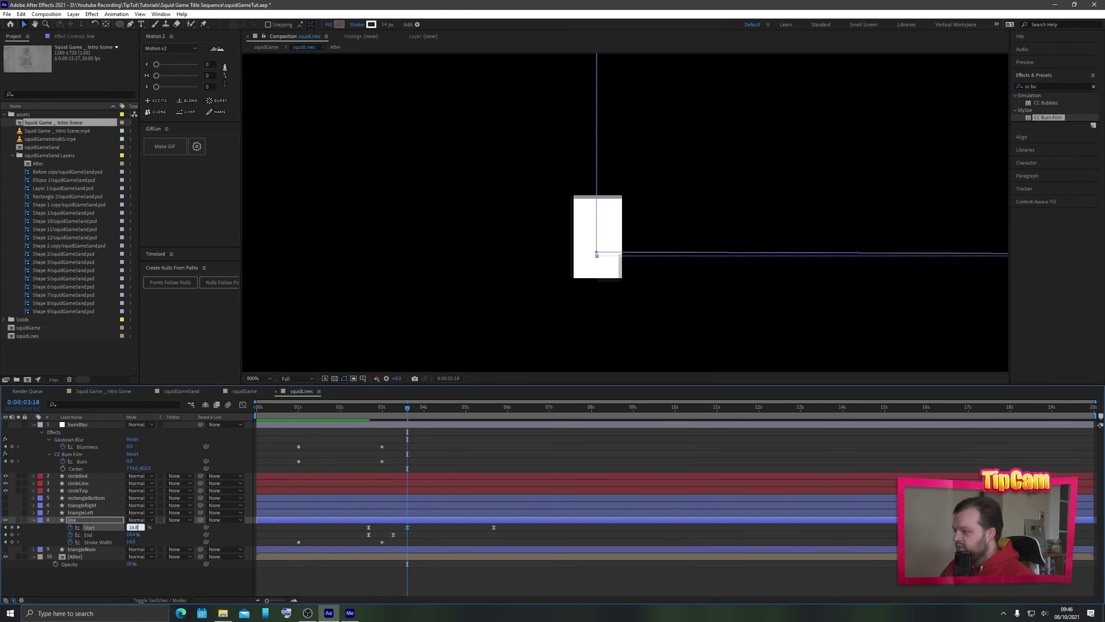
key("Return")
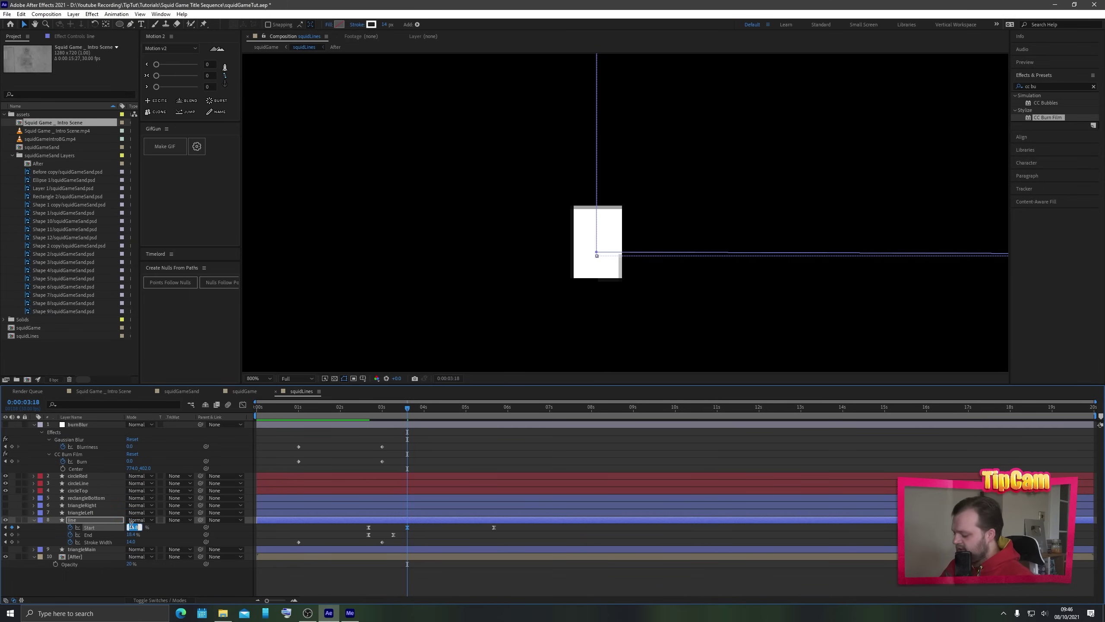
key("Return")
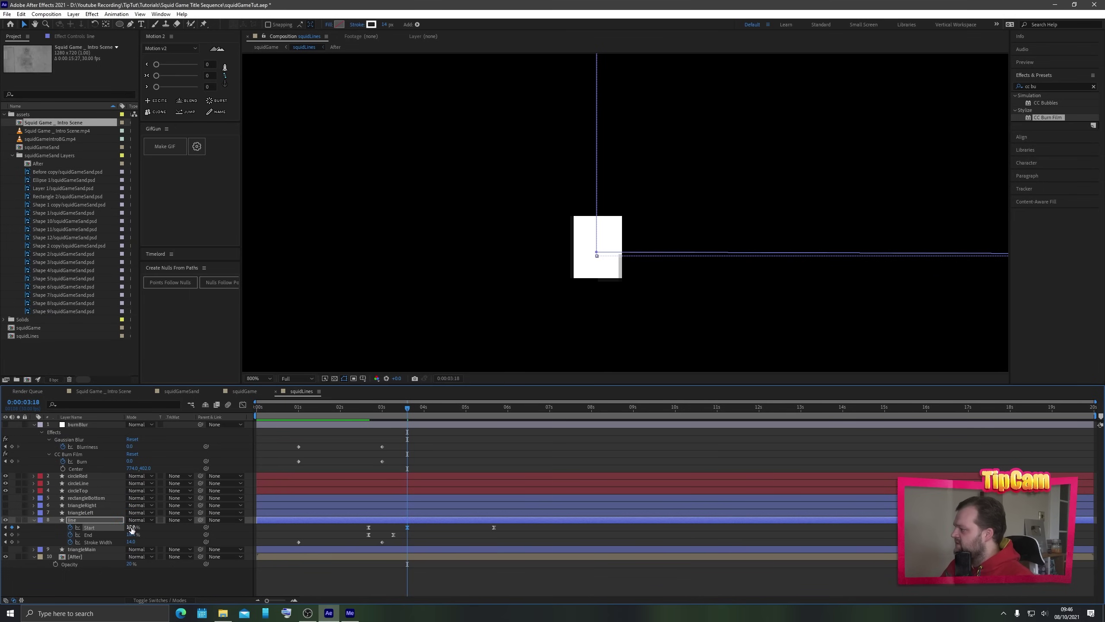
type(".5")
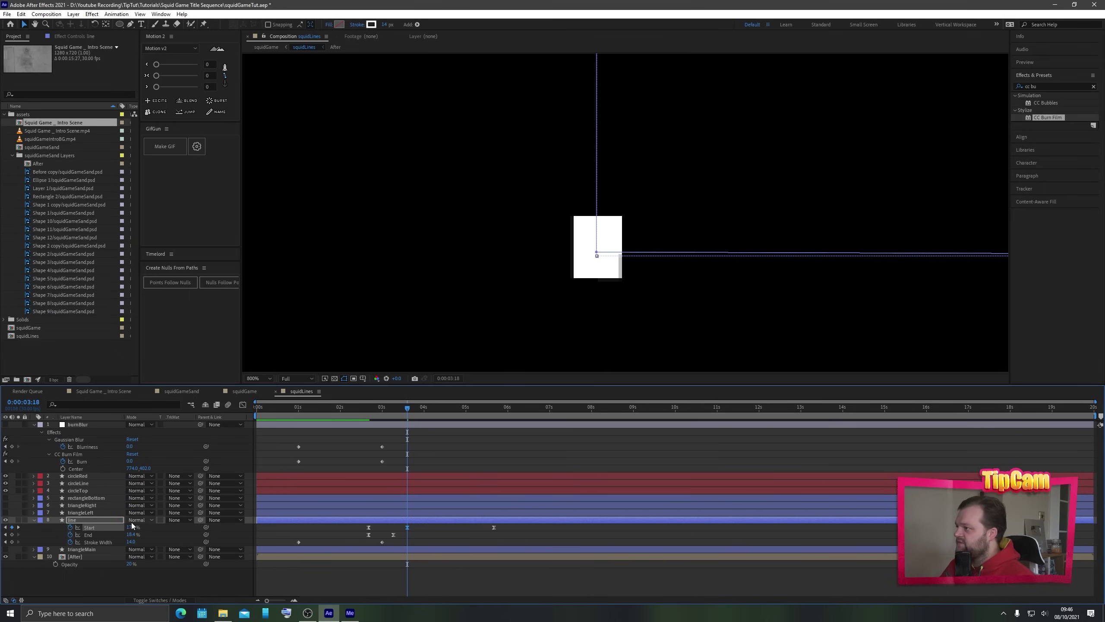
key("Return")
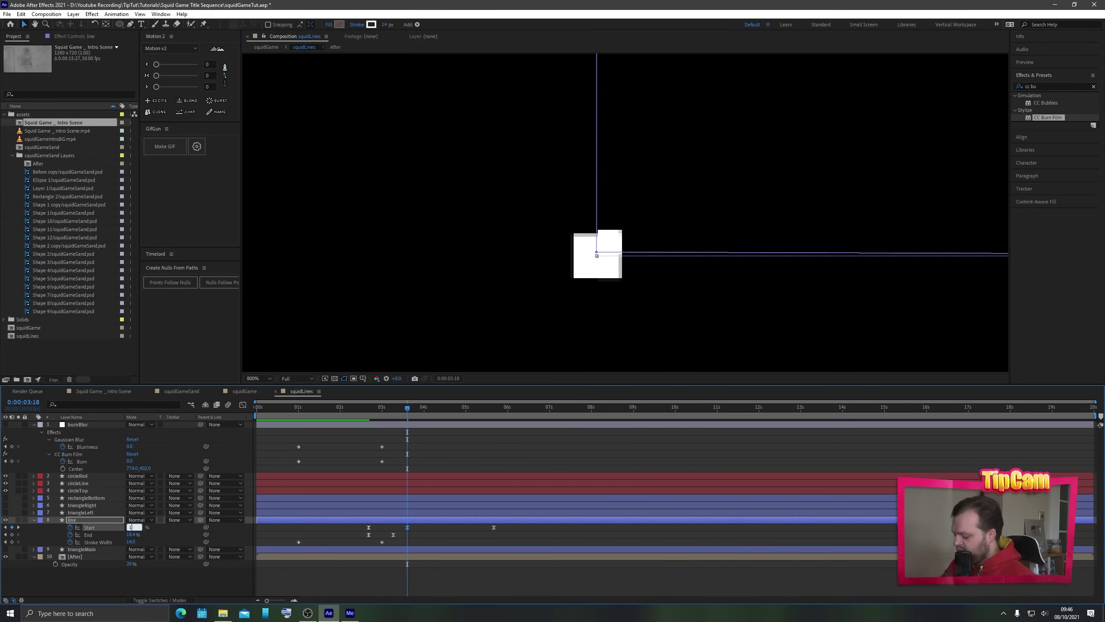
key("Return")
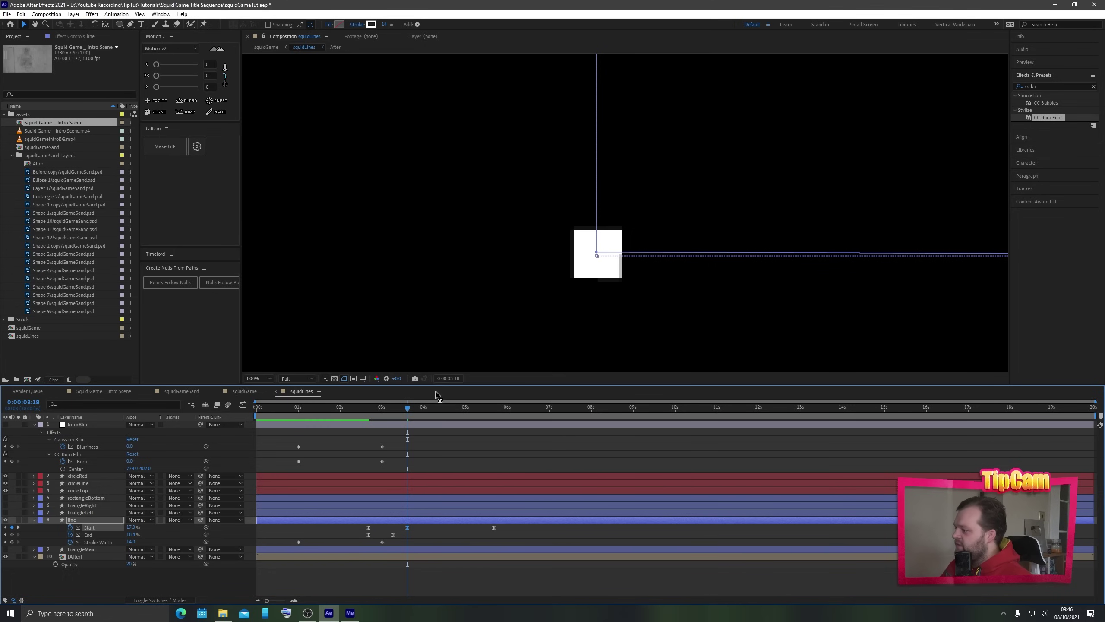
- Copy the line's 0:00:03:18 Start keyframe to 0:00:03:28 to hold the square, and scrub through the hold
mouse_move(407, 408)
left_mouse_down()
mouse_move(398, 408)
mouse_move(417, 403)
mouse_move(408, 404)
left_mouse_up()
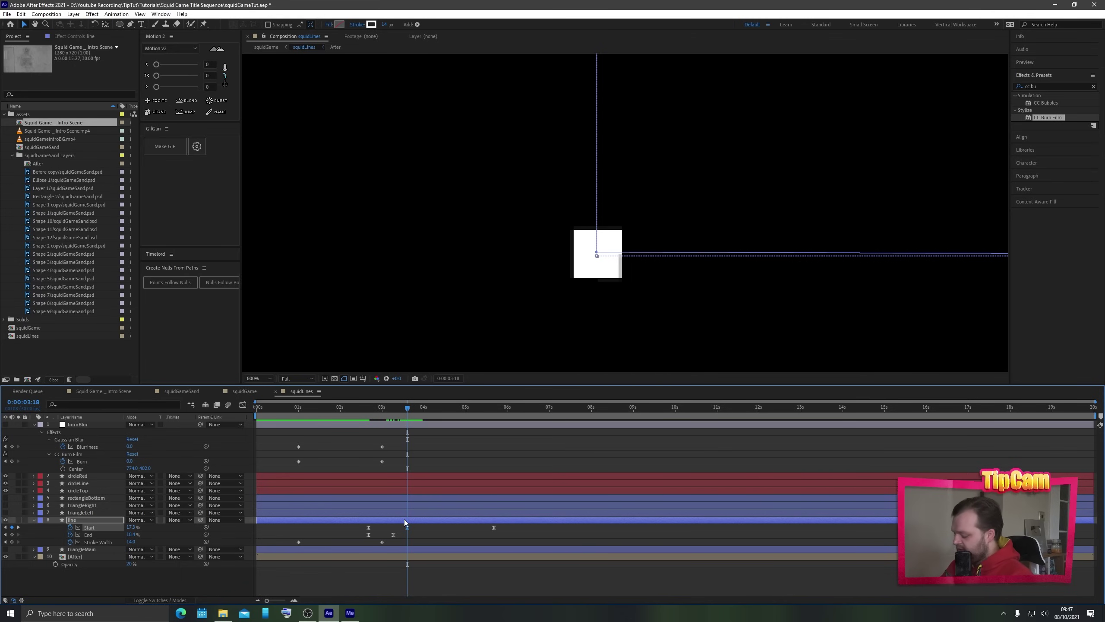
key("shift+Page_Down")
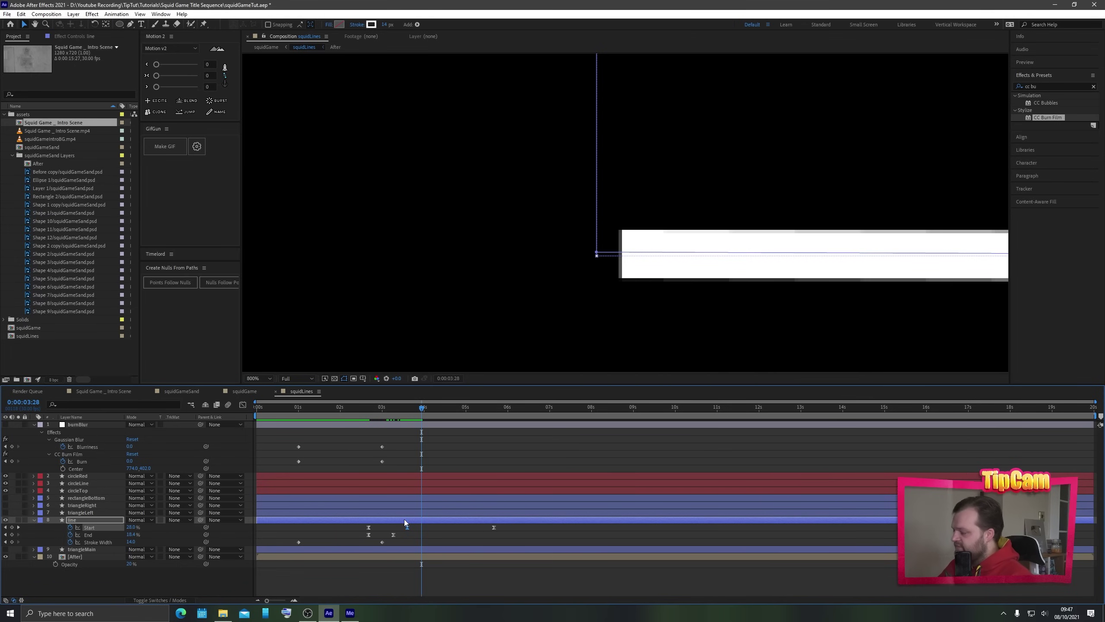
key("ctrl+v")
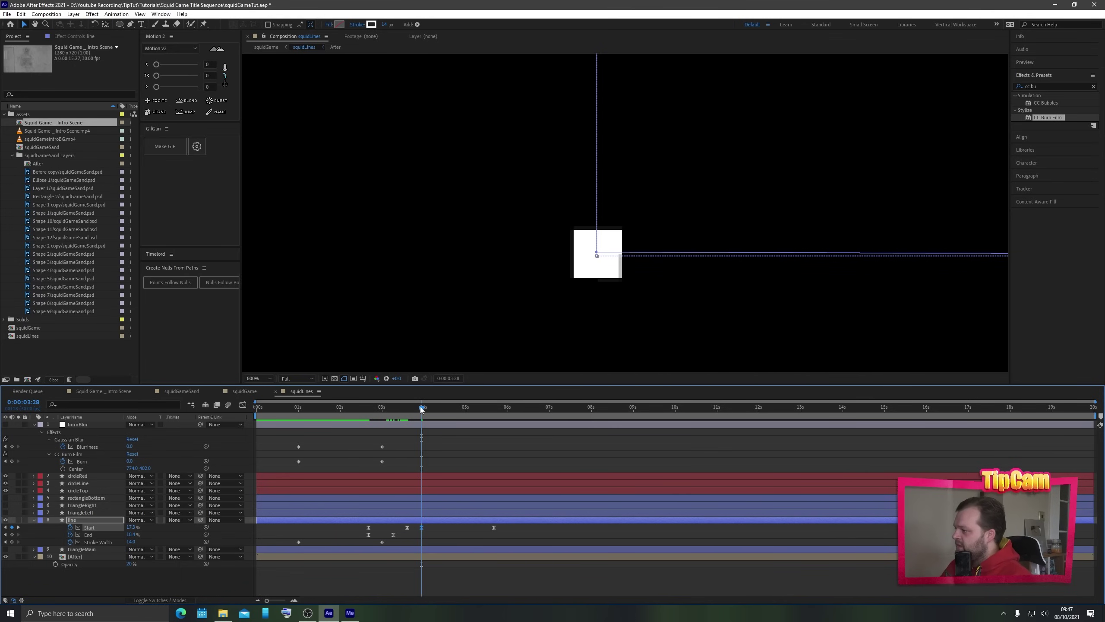
left_click_drag(421, 408, 417, 412)
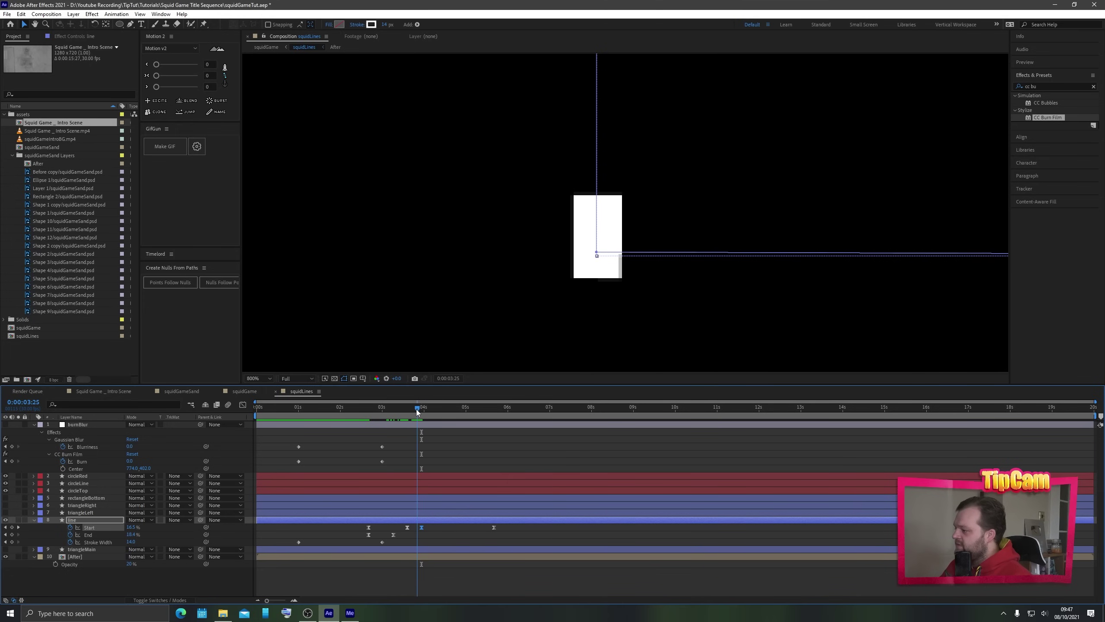
- Ease all of the line's Start and End keyframes and preview its travel from about 0:00:02:20 around the corner
left_click_drag(500, 526, 361, 545)
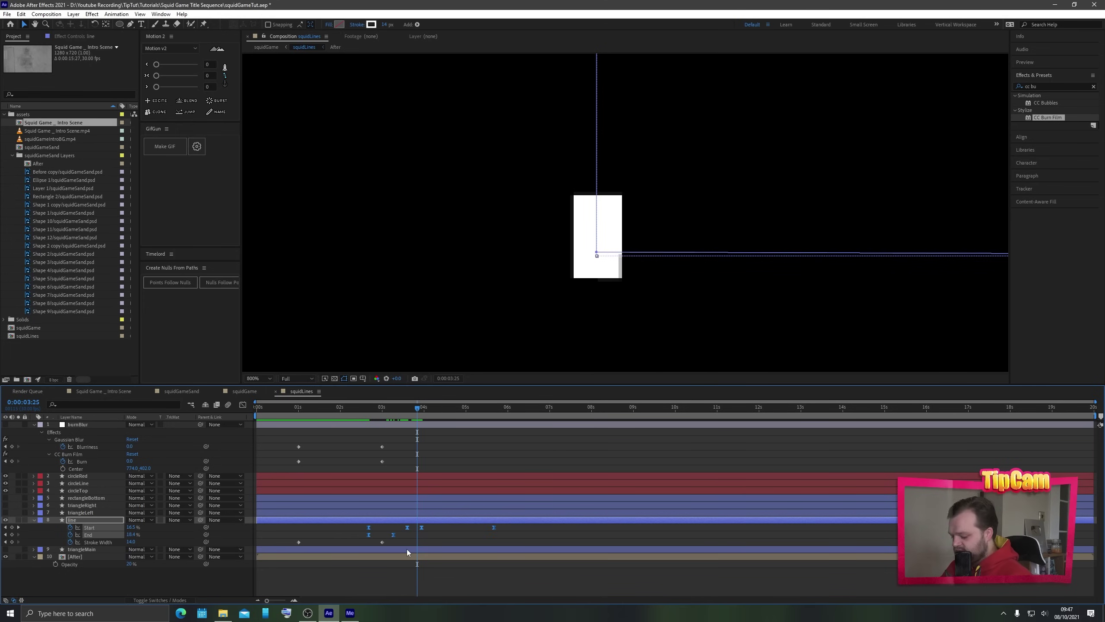
left_click_drag(410, 409, 419, 408)
left_click(373, 408)
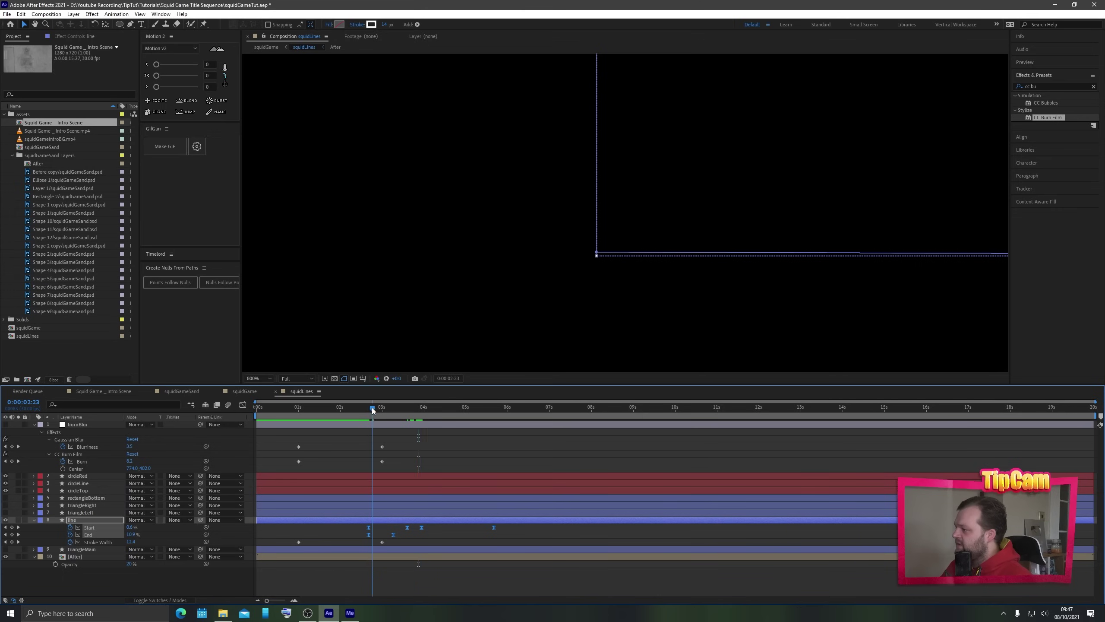
scroll(568, 118, "down", 2)
key("space")
left_click_drag(534, 225, 482, 323)
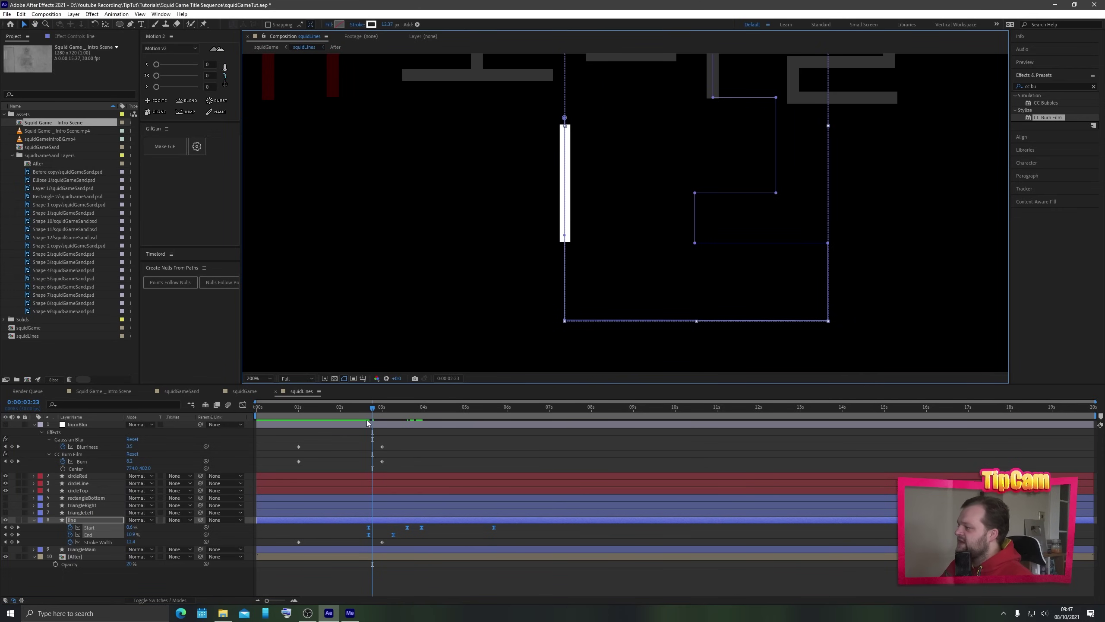
left_click(368, 409)
key("space")
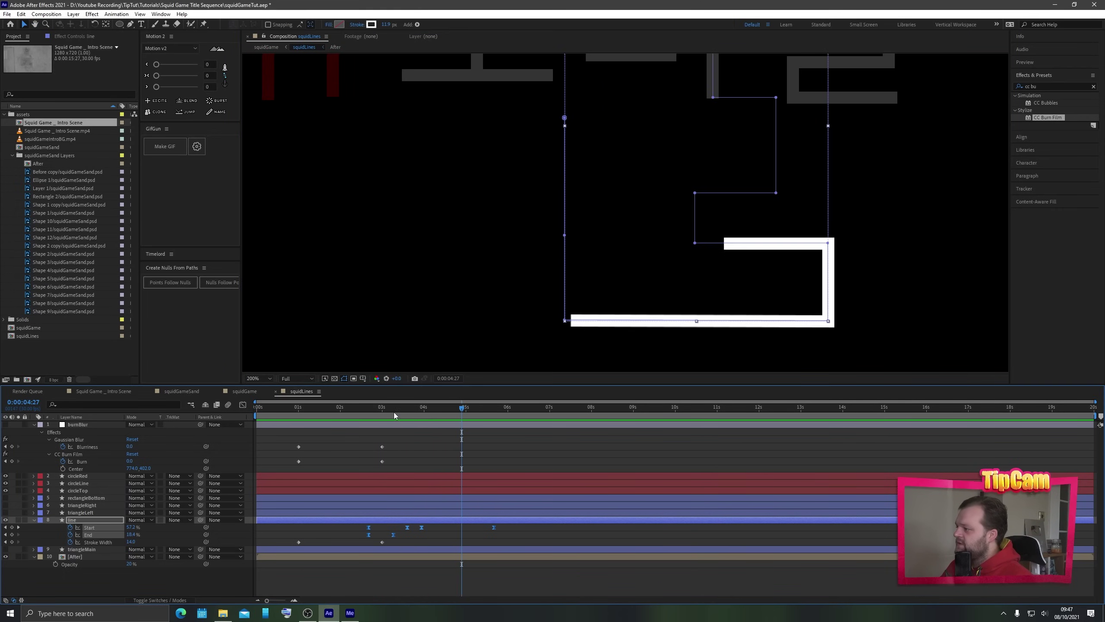
- Add an End keyframe to the line at 0:00:03:28, set End to 100% at 0:00:05:20, and scrub through the travel
left_click_drag(394, 412, 423, 408)
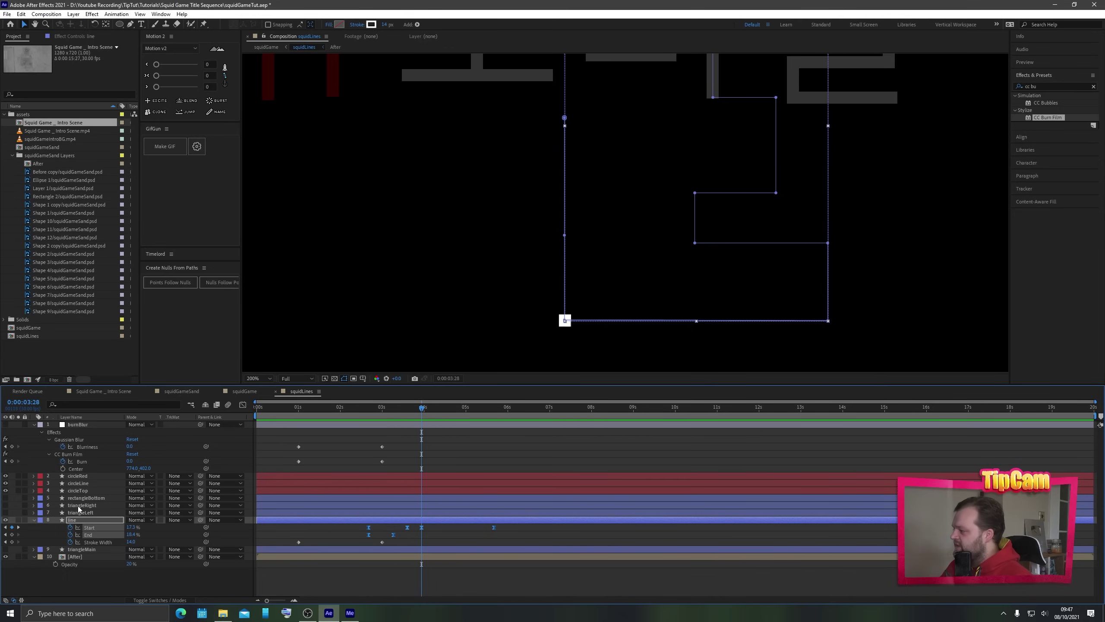
left_click(18, 527)
left_click(130, 535)
type("100")
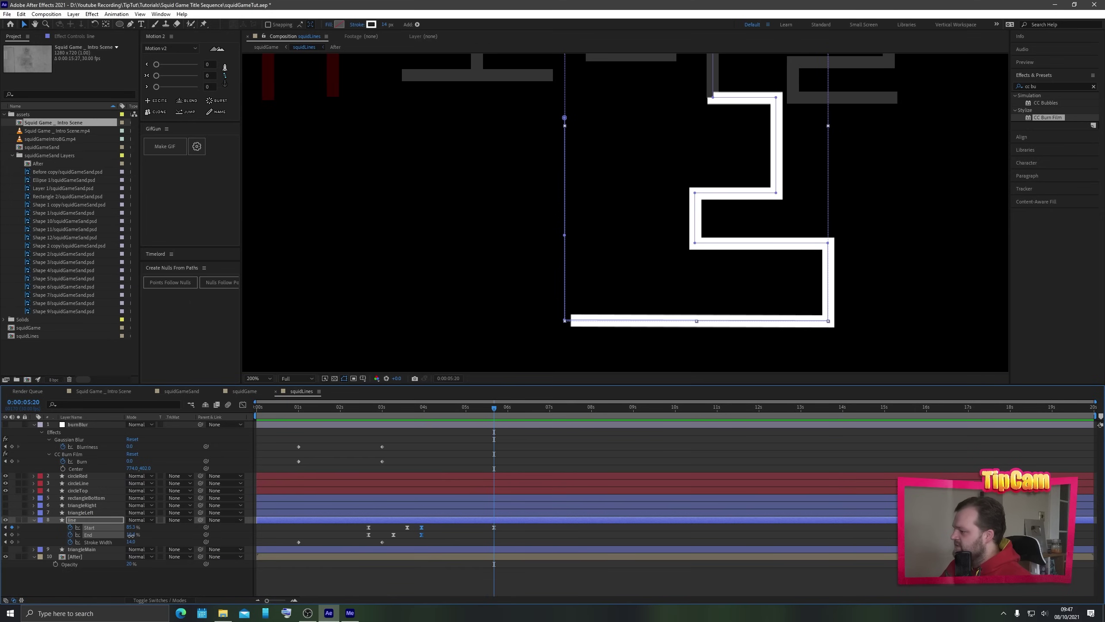
key("Return")
mouse_move(429, 413)
left_mouse_down()
mouse_move(373, 430)
mouse_move(461, 424)
mouse_move(452, 423)
left_mouse_up()
left_click(471, 537)
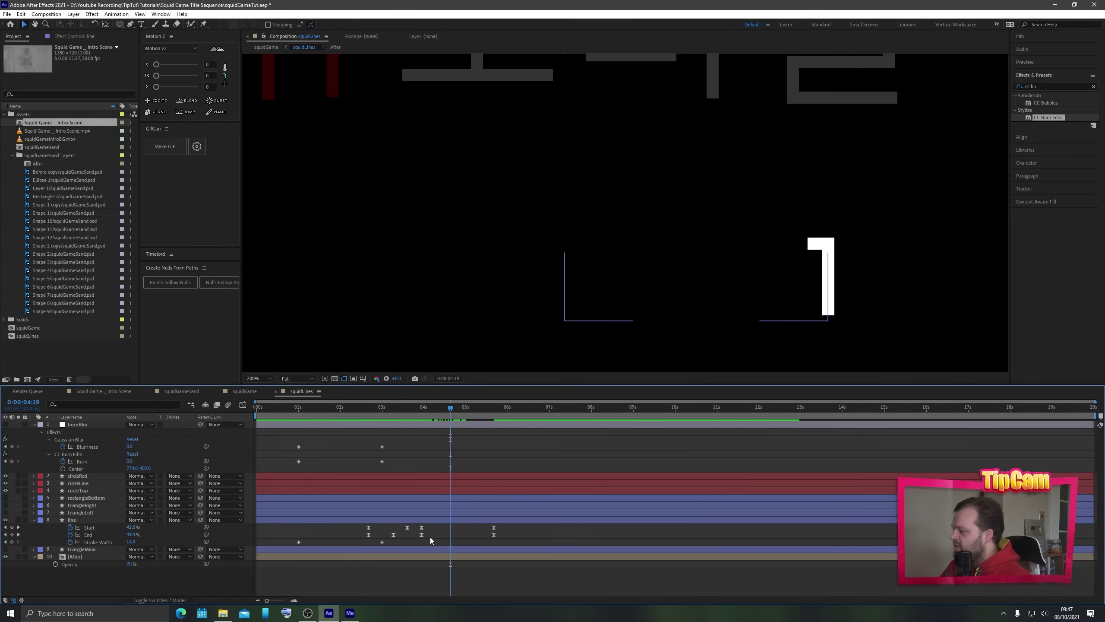
- Show the line's Start and End speed curves in the Graph Editor and apply Easy Ease to their keyframes
left_click_drag(433, 545, 418, 526)
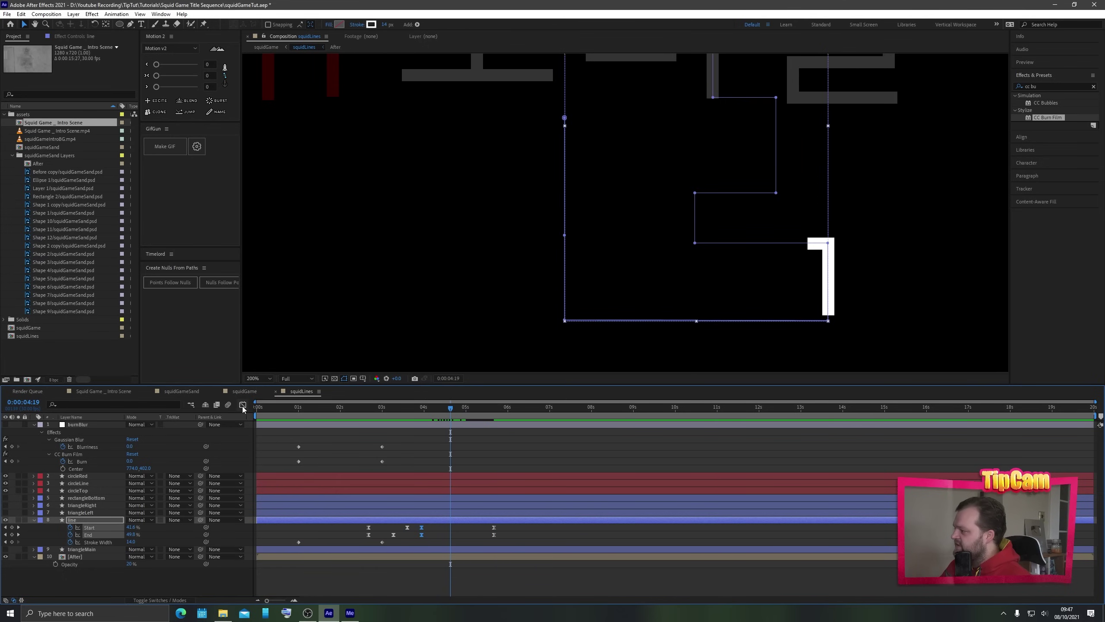
left_click_drag(511, 535, 418, 524)
left_click(243, 405)
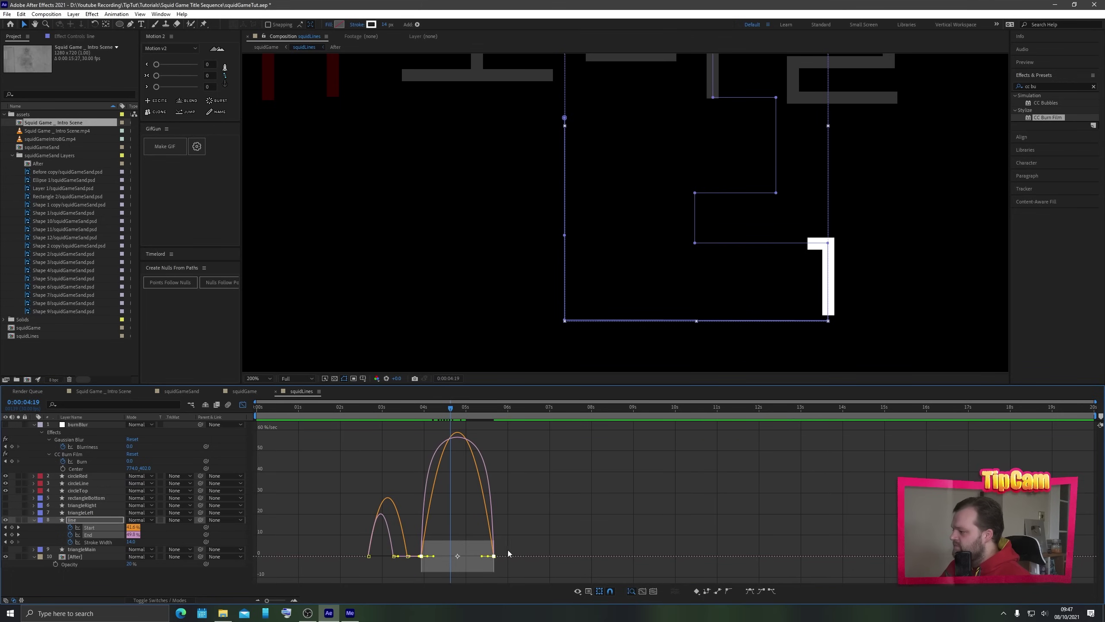
key("F9")
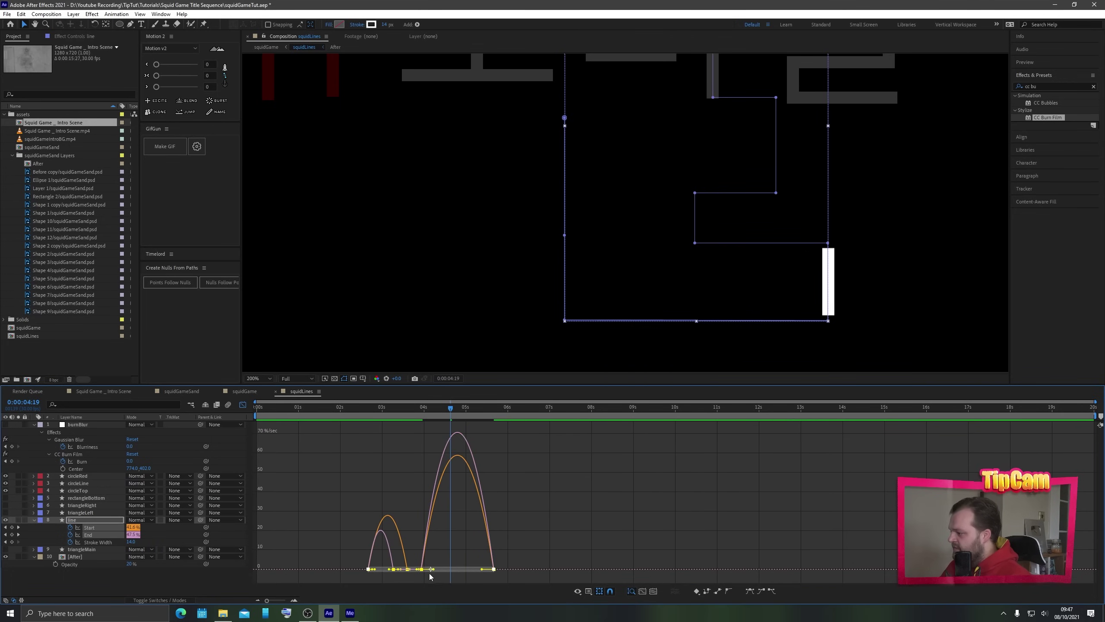
- Lengthen the outgoing ease of the line's Start and End keyframes at 0:00:03:28 so the travel starts slowly and peaks late
left_click_drag(425, 569, 420, 570)
key("ctrl+z")
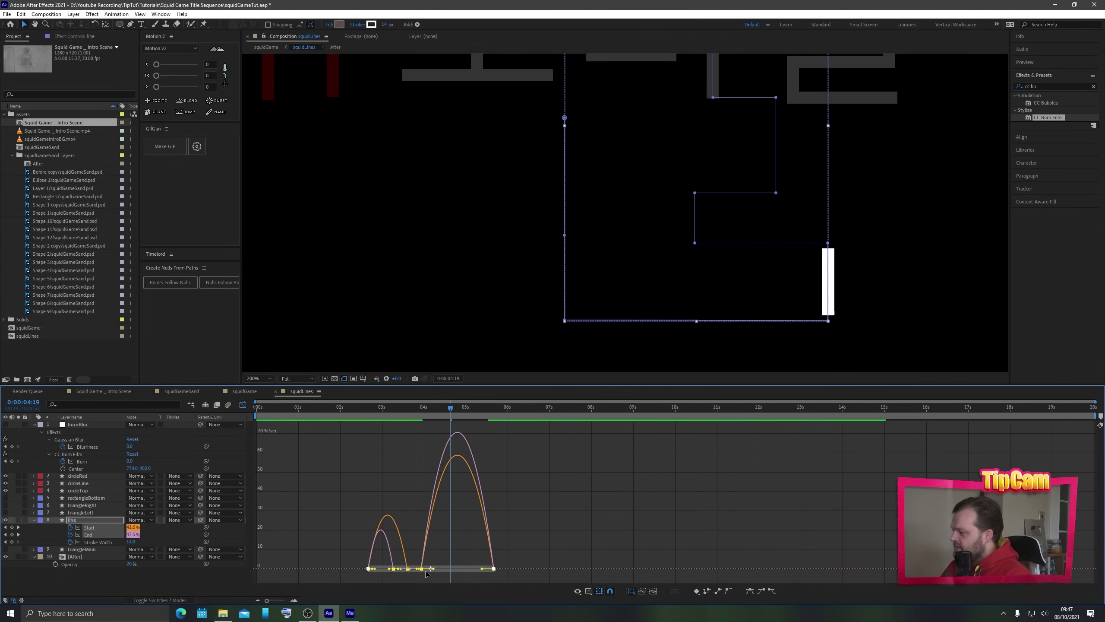
left_click(426, 575)
left_click(422, 569)
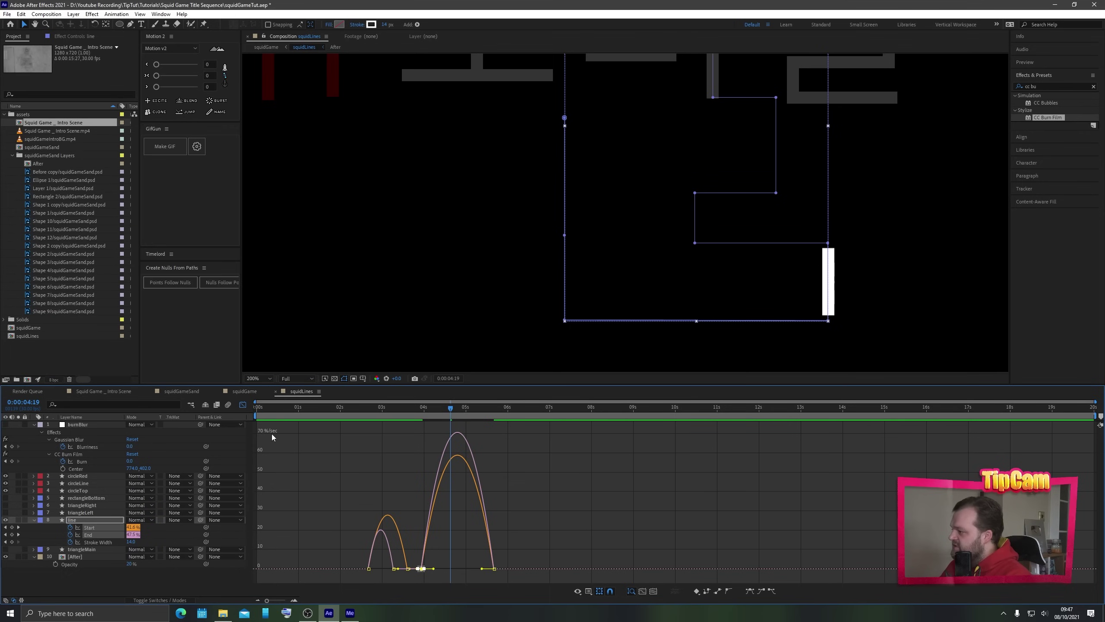
left_click(587, 592)
left_click(578, 591)
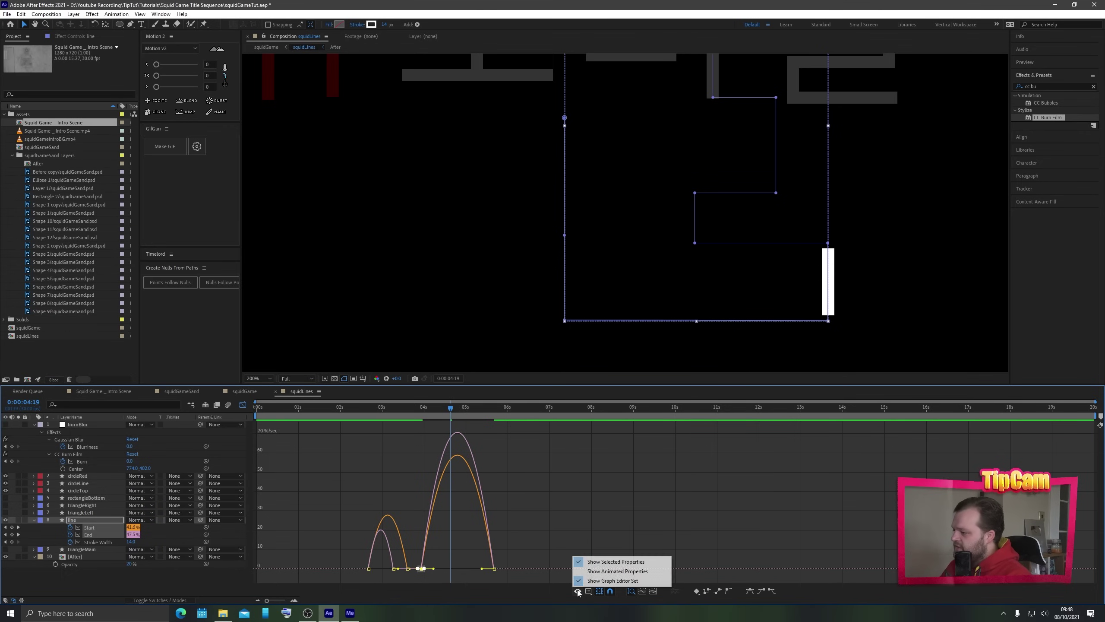
left_click(589, 592)
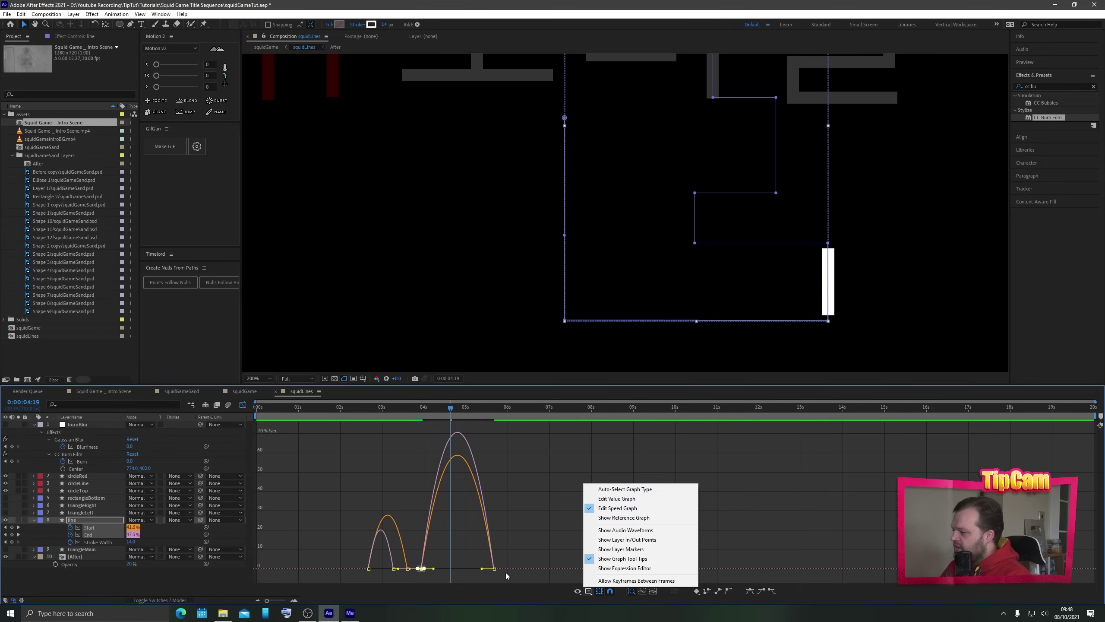
left_click_drag(436, 570, 447, 568)
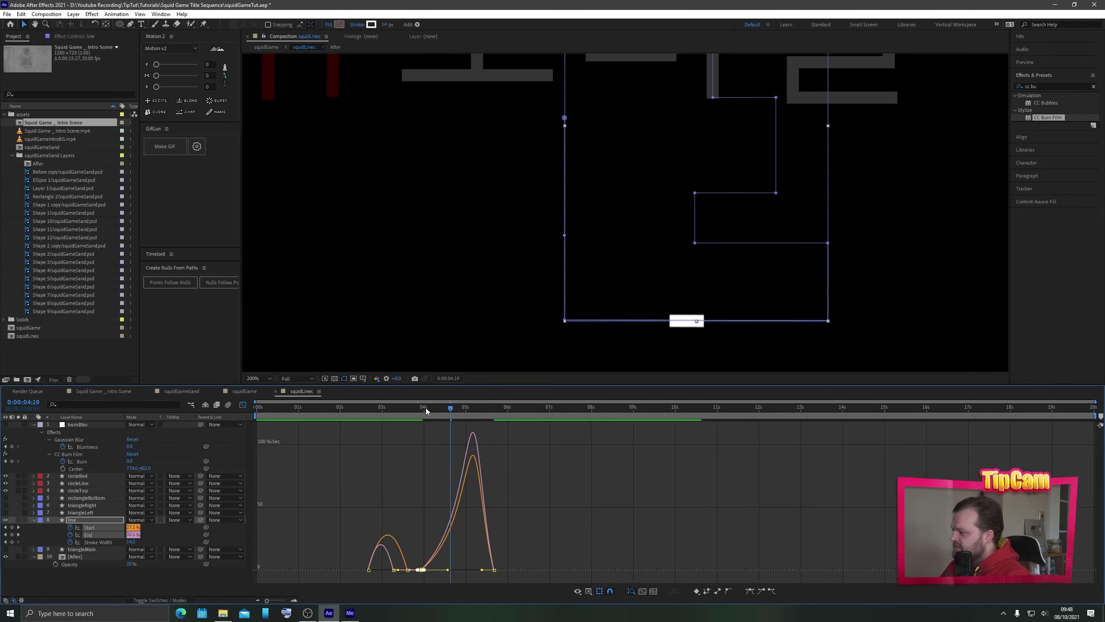
- Leave the Graph Editor, show the hidden rectangle and triangle layers again, and preview the whole animation
left_click_drag(426, 408, 350, 410)
left_click(243, 404)
scroll(597, 289, "down", 4)
left_click(360, 409)
scroll(463, 245, "down", 2)
left_click(387, 201)
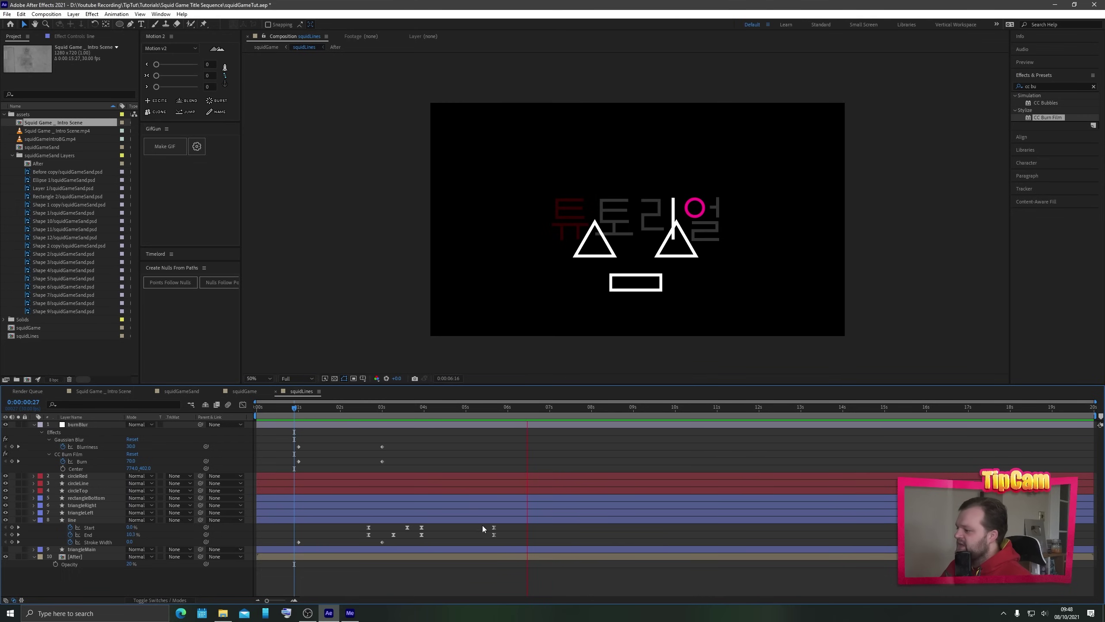
- Move the line's final Start and End keyframes 30 frames later to 0:00:06:20 to slow its travel
left_click_drag(444, 408, 465, 418)
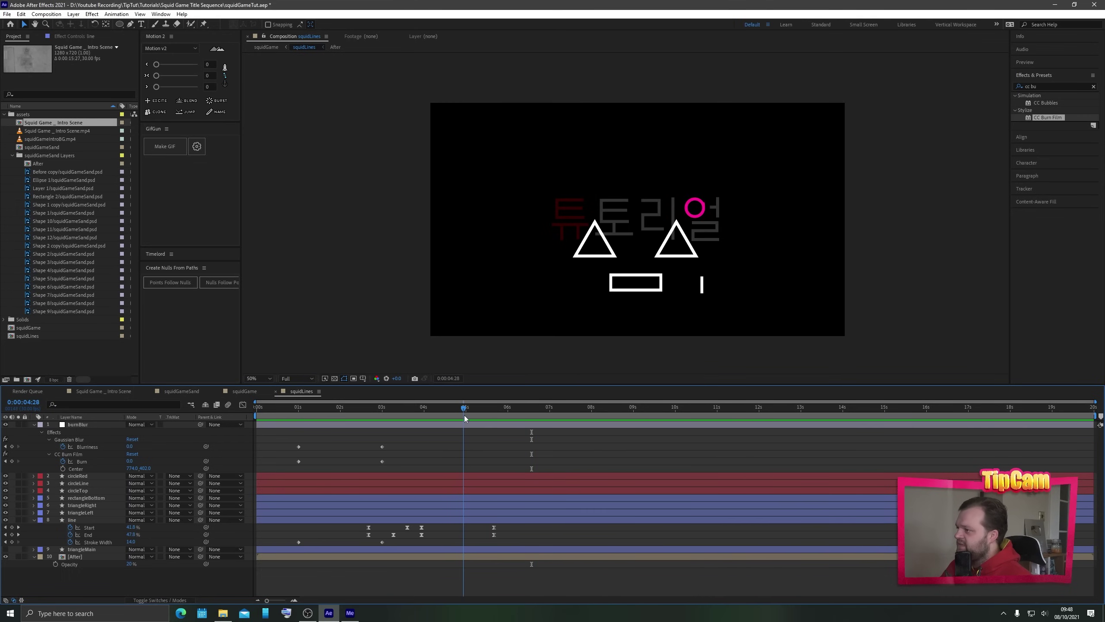
left_click_drag(506, 538, 489, 520)
key("alt+shift+Right")
key("alt+shift+Right")
key("alt+shift+Right")
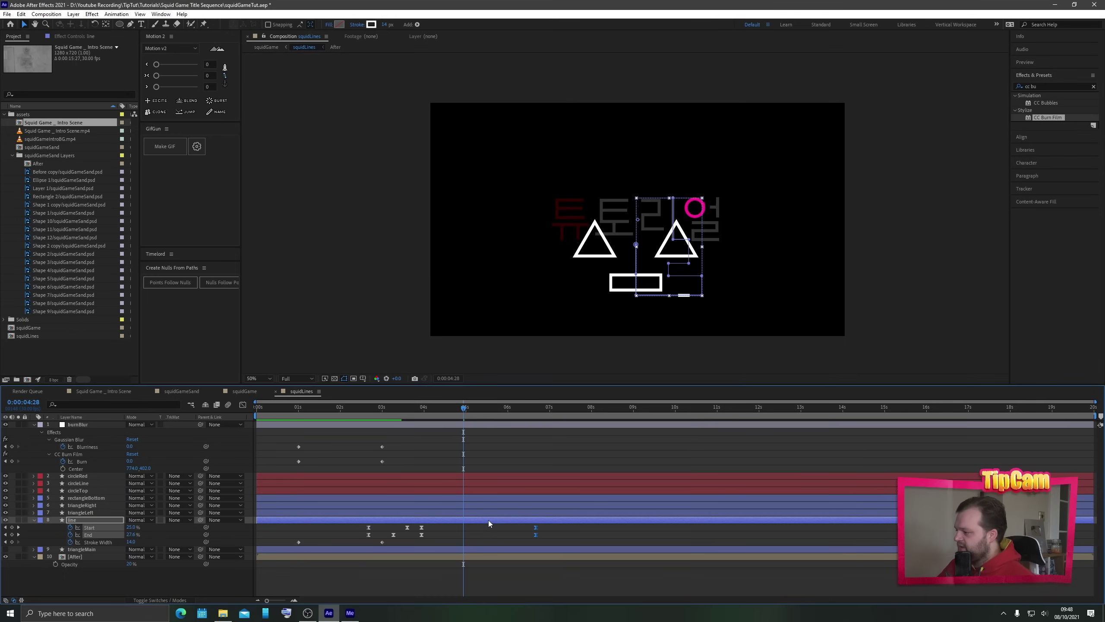
- Set the line's stroke Line Cap to Projecting Cap and check its corner near 0:00:03:23
left_click_drag(464, 410, 400, 428)
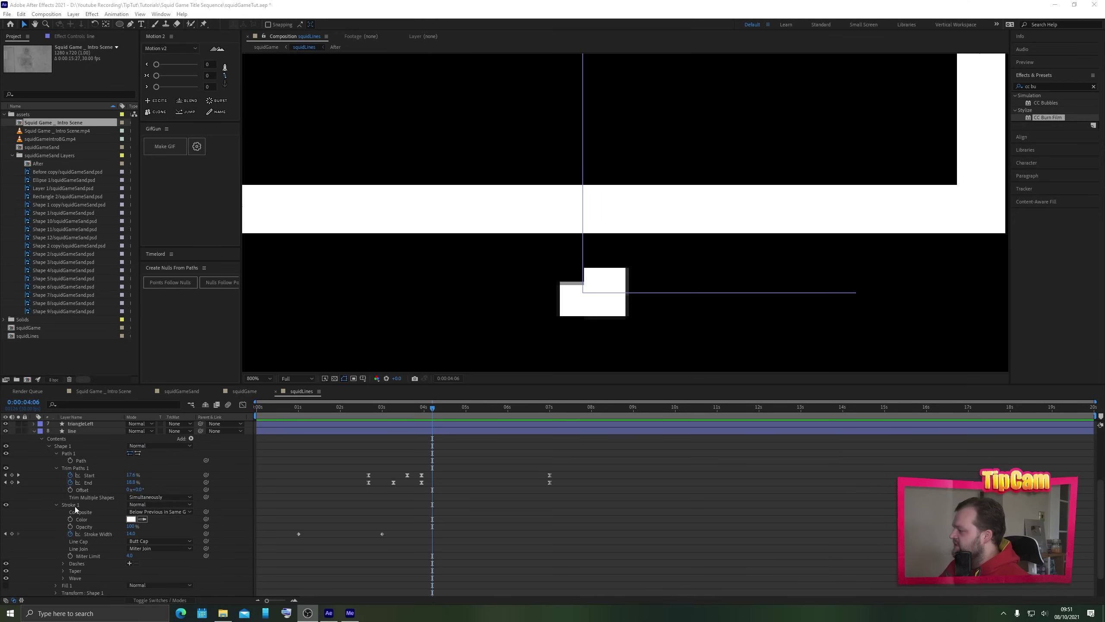
left_click(72, 505)
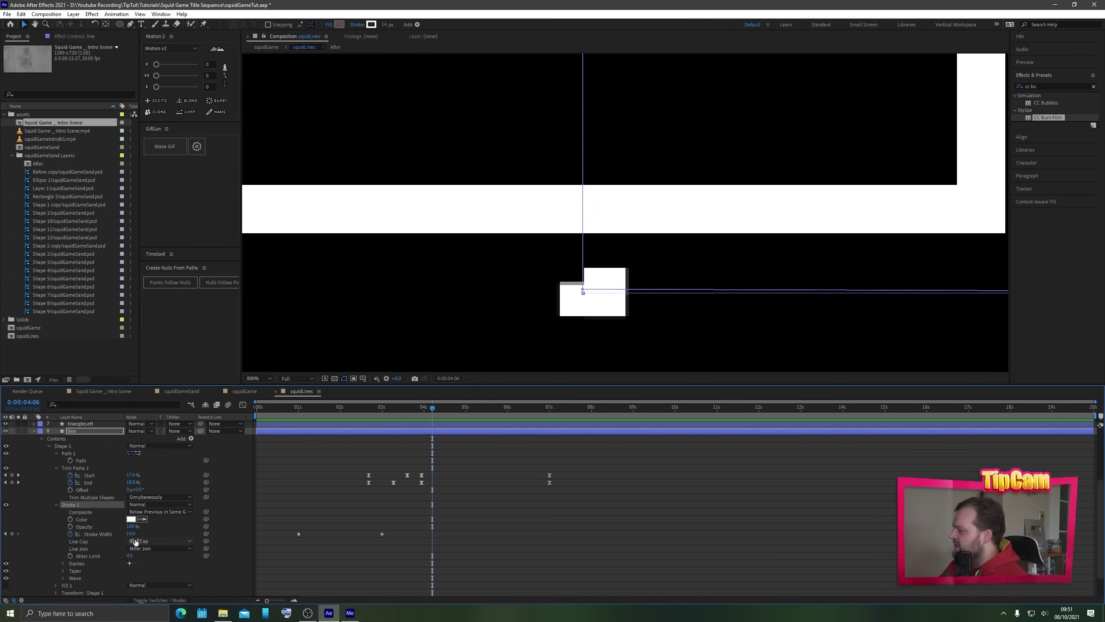
left_click(160, 541)
left_click(148, 571)
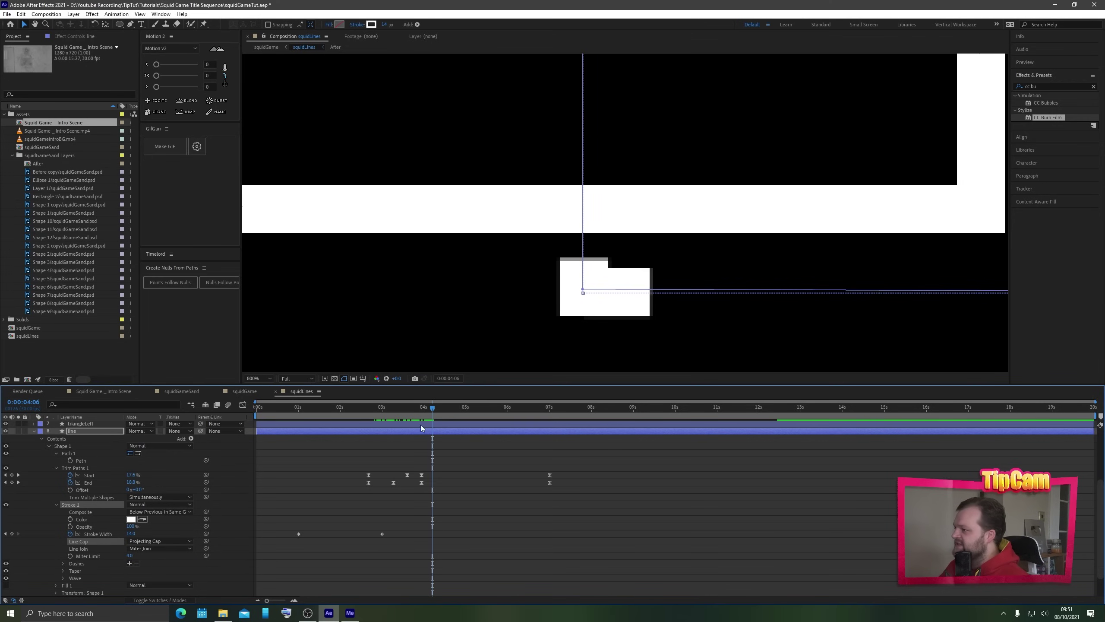
left_click_drag(418, 409, 414, 409)
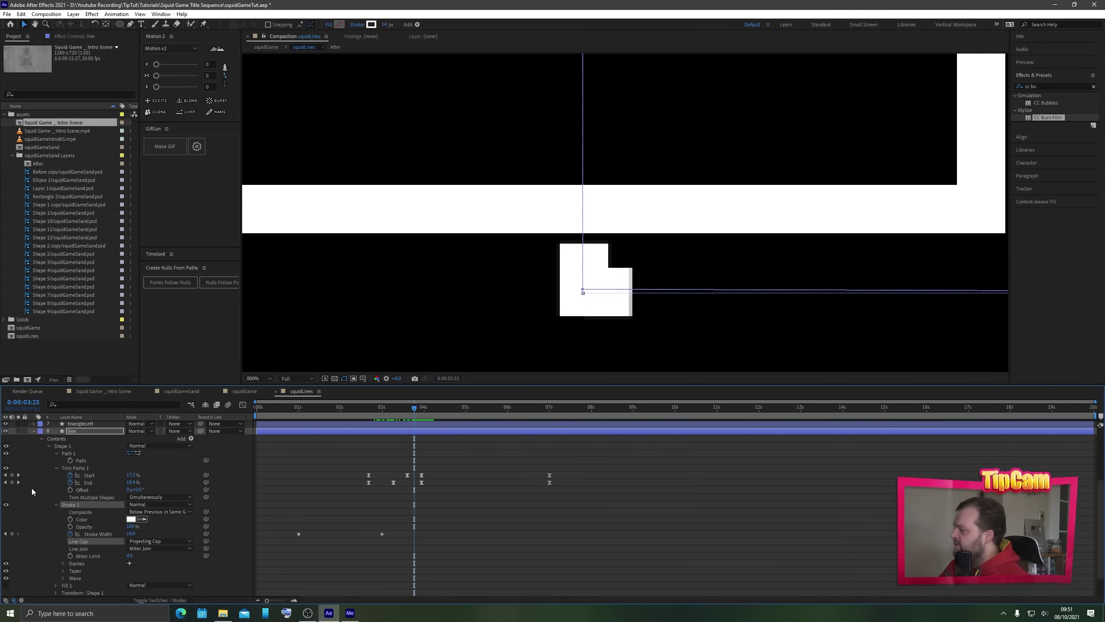
- Set the line's Trim Paths End keyframe at 0:00:03:28 to 17.6%
left_click(18, 482)
left_click(132, 482)
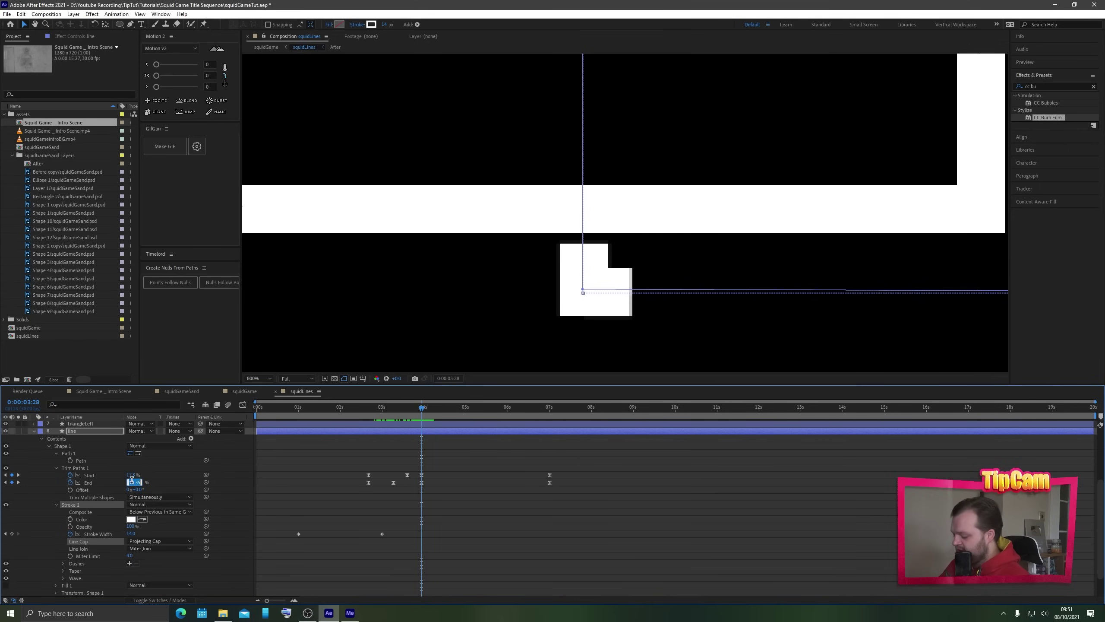
type("17")
key("Return")
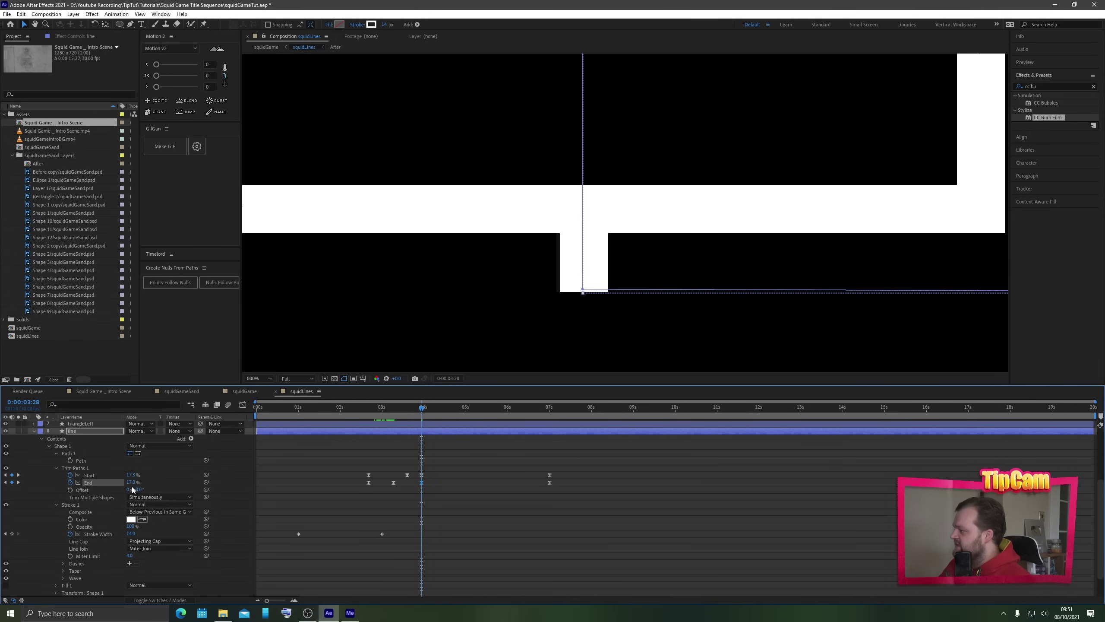
left_click(132, 482)
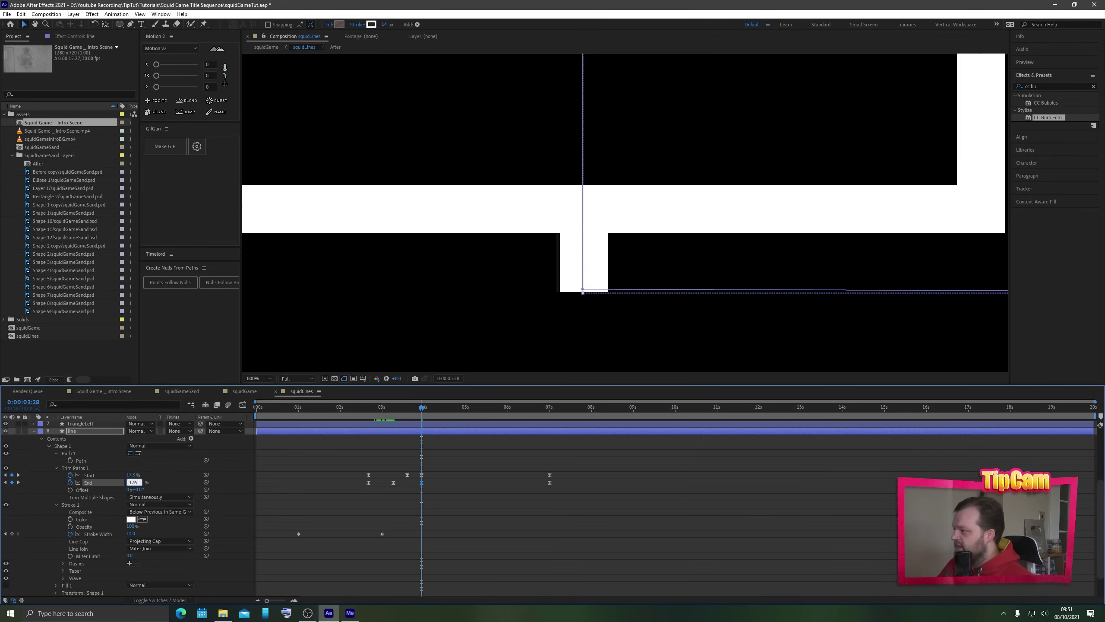
key("Return")
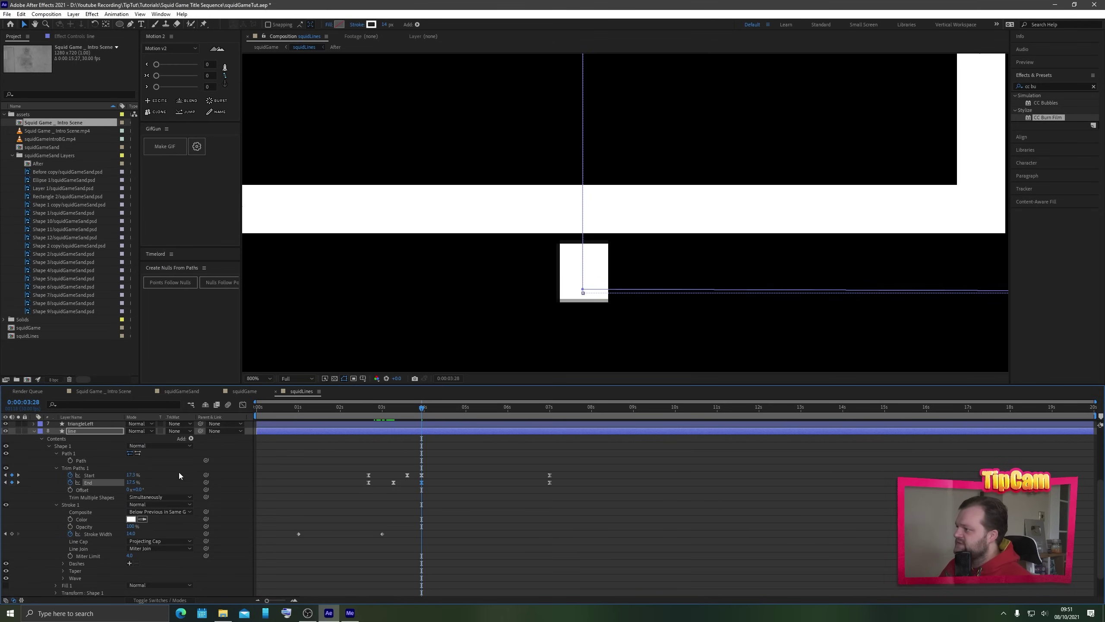
left_click(132, 482)
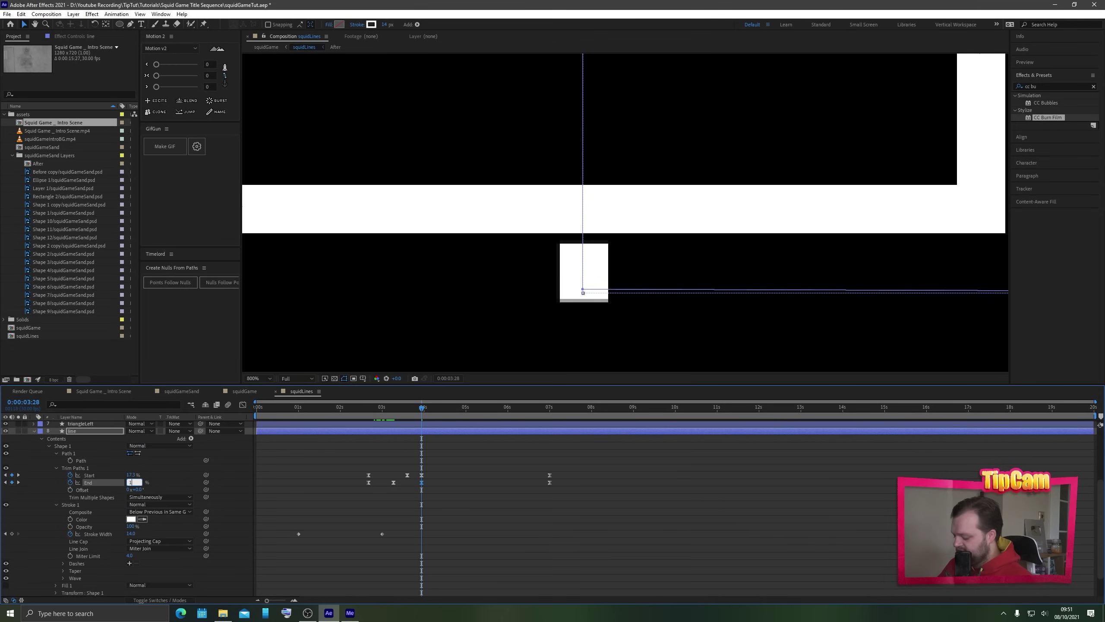
type("17.6")
key("Return")
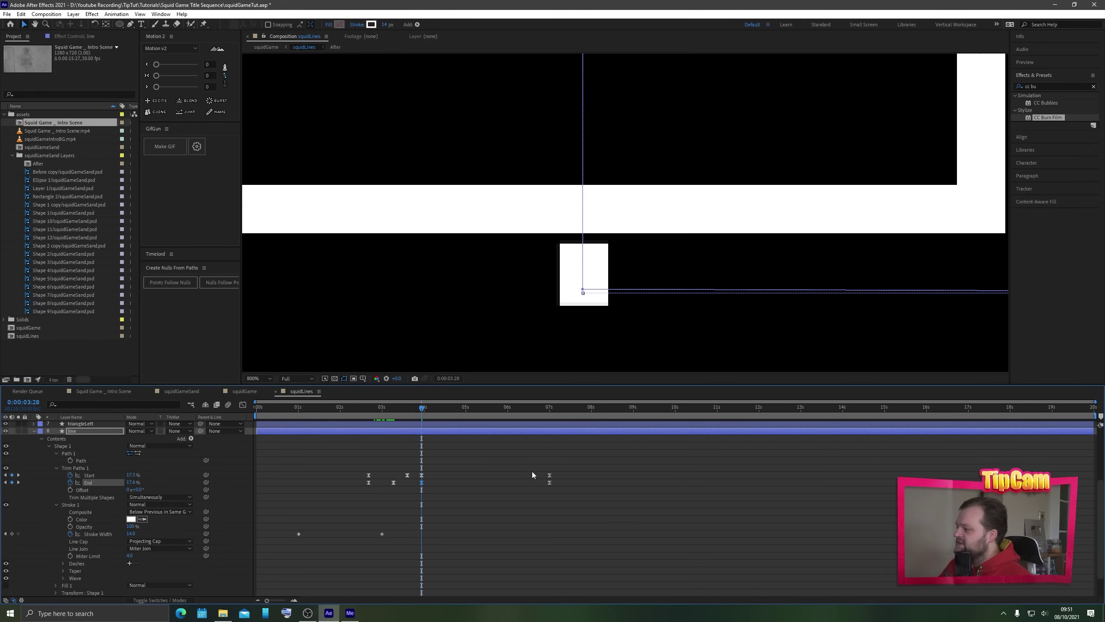
- Preview the line's eased travel through its path corners, close up and in the full composition
left_click_drag(576, 459, 348, 495)
mouse_move(406, 408)
left_mouse_down()
mouse_move(413, 414)
mouse_move(385, 421)
mouse_move(410, 416)
left_mouse_up()
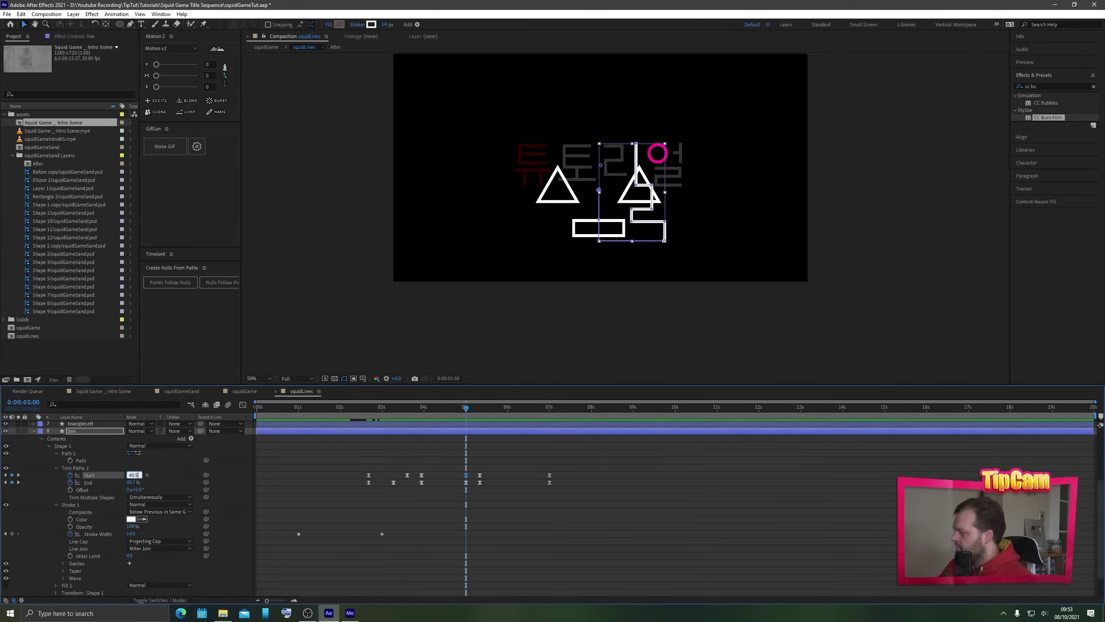
left_click(377, 410)
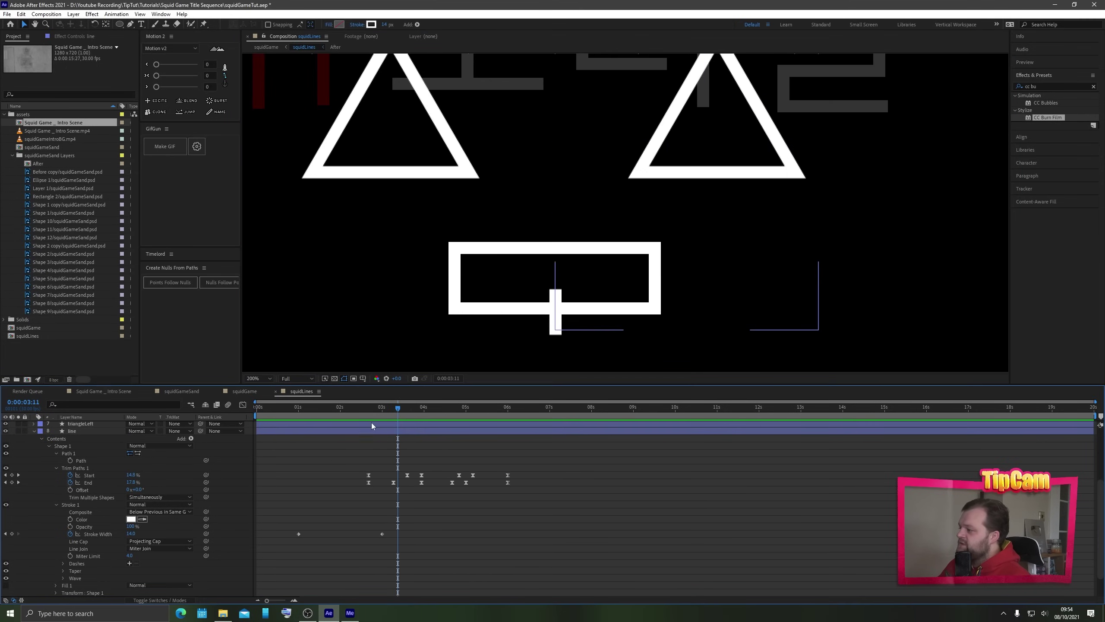
left_click_drag(371, 423, 353, 415)
key("space")
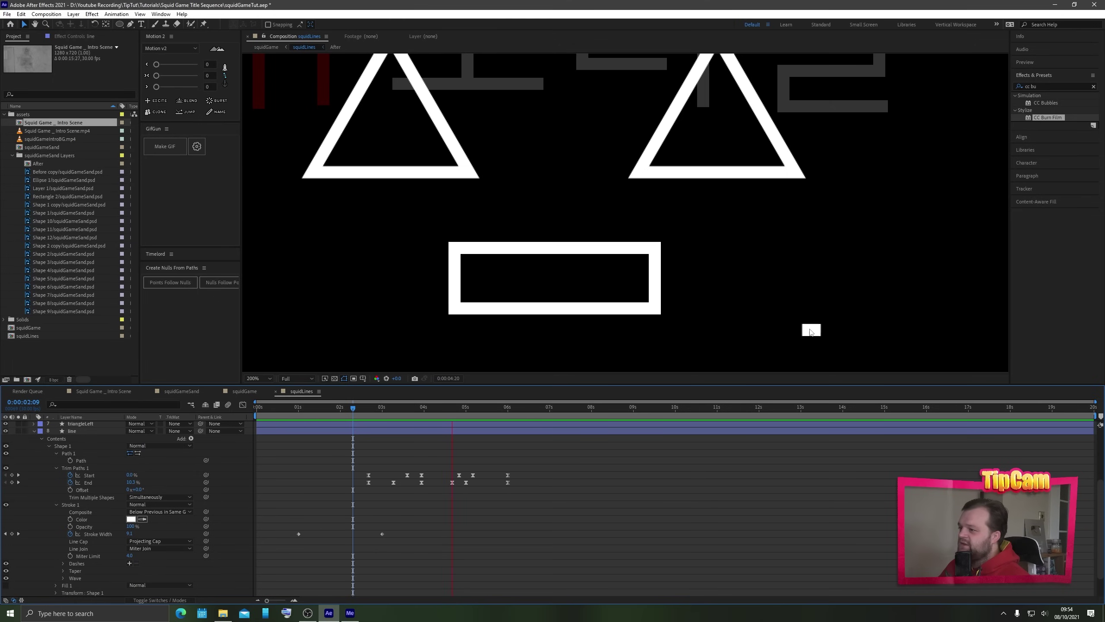
left_click(366, 415)
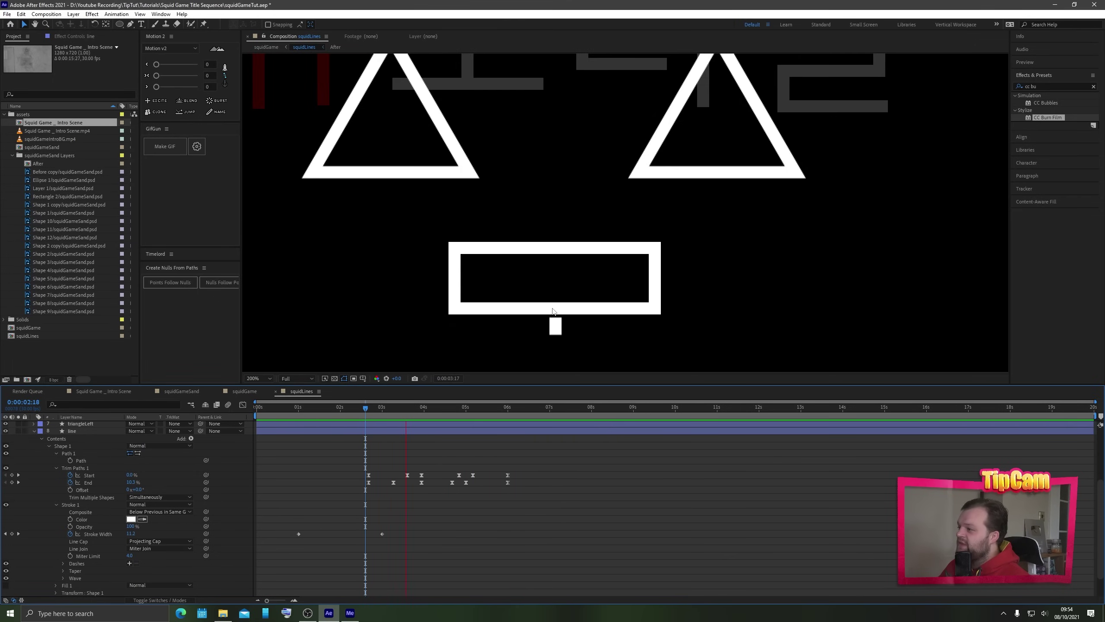
scroll(605, 297, "down", 4)
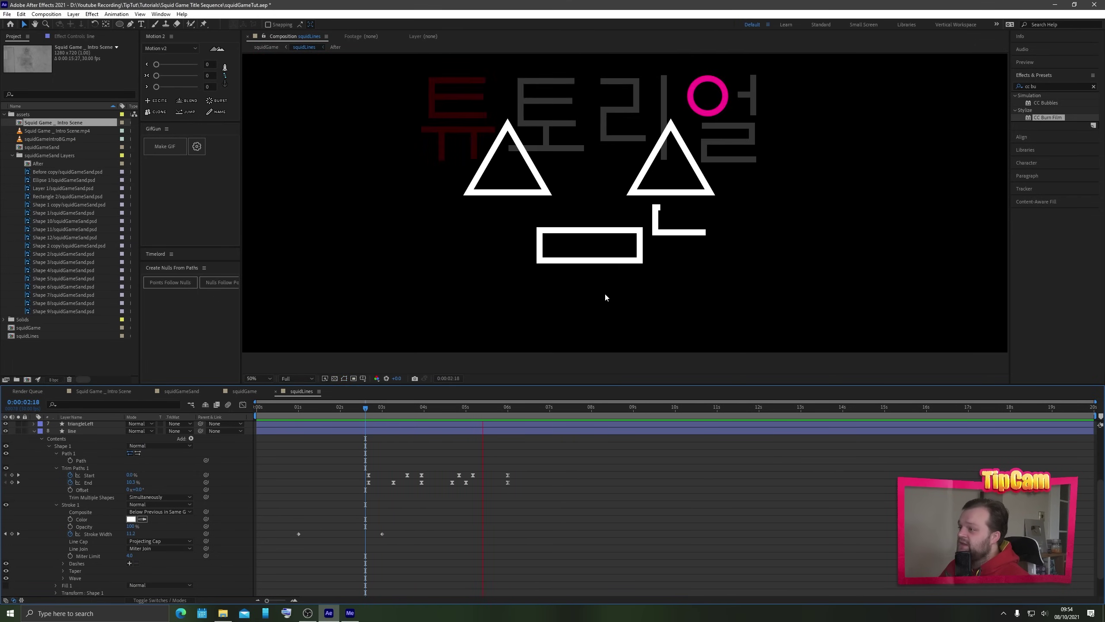
left_click(387, 409)
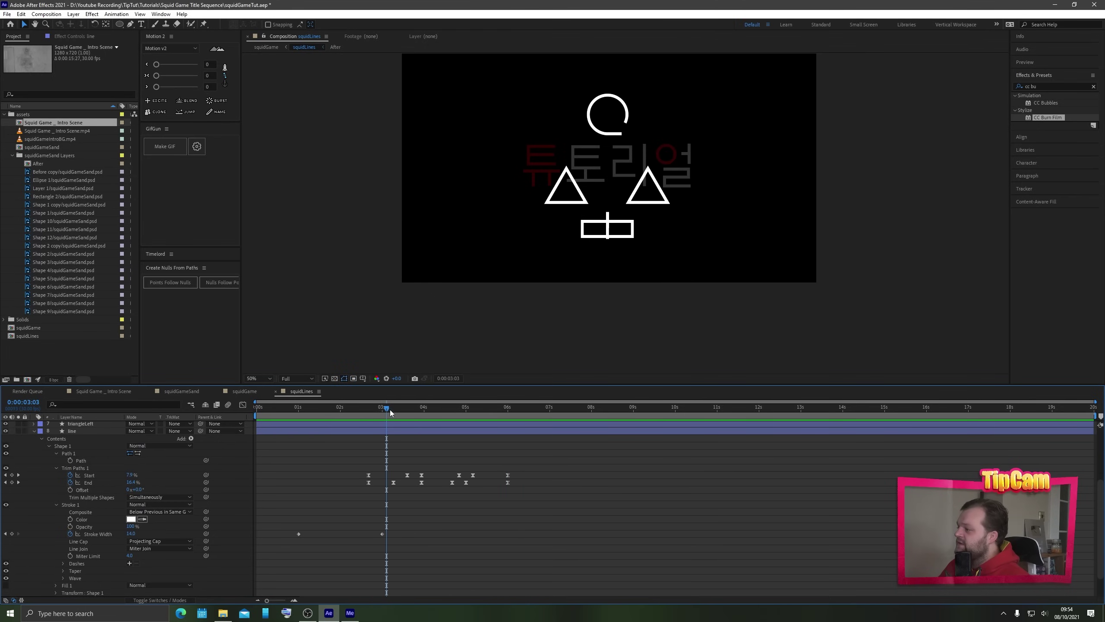
key("space")
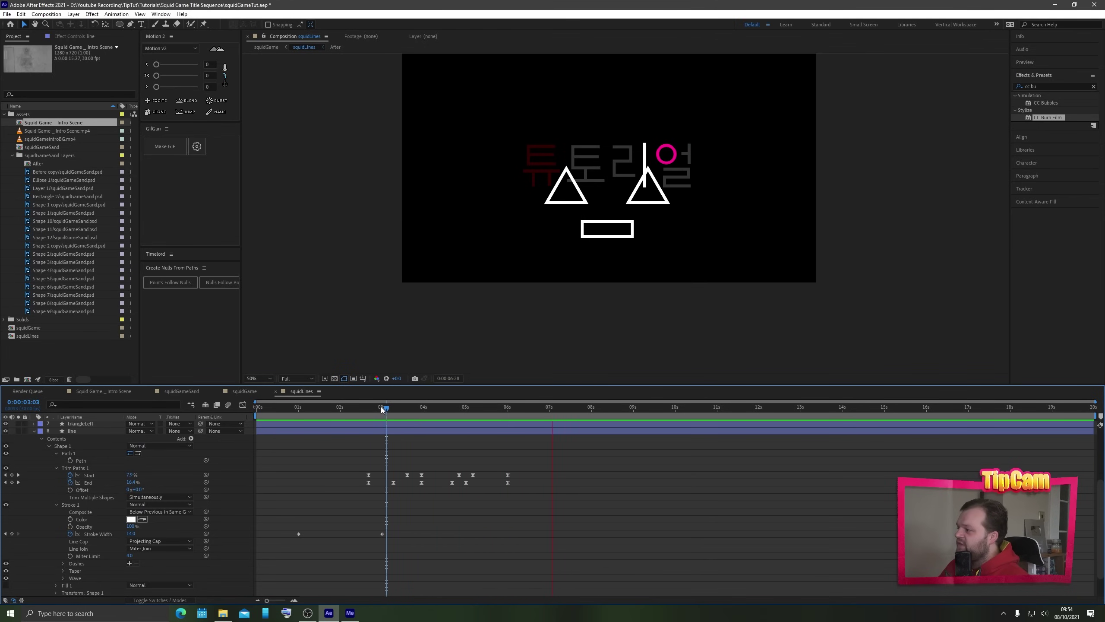
key("space")
key("ctrl+space")
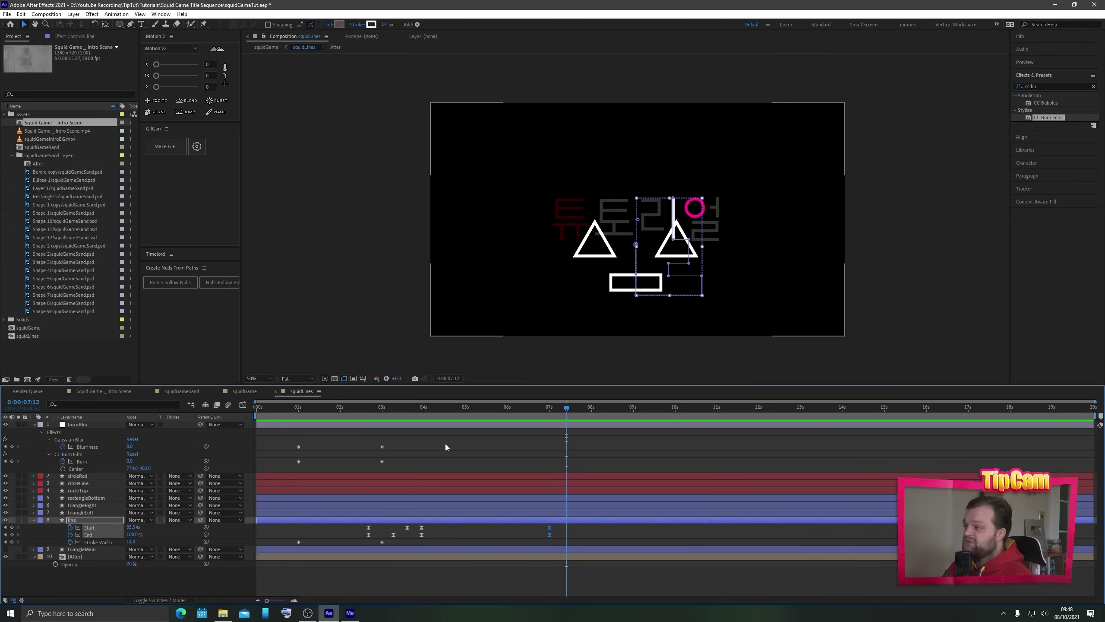
- Extend the new pen path from the bottom rectangle's upper edge up to the stem of the second letter
scroll(667, 222, "up", 1)
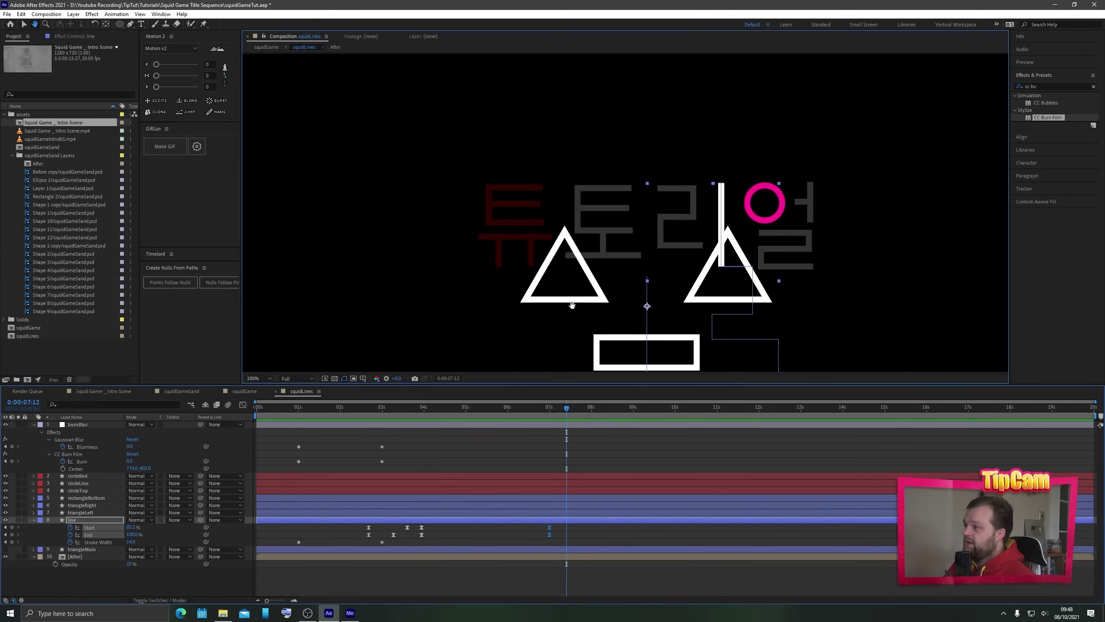
left_click_drag(574, 312, 552, 272)
key("v")
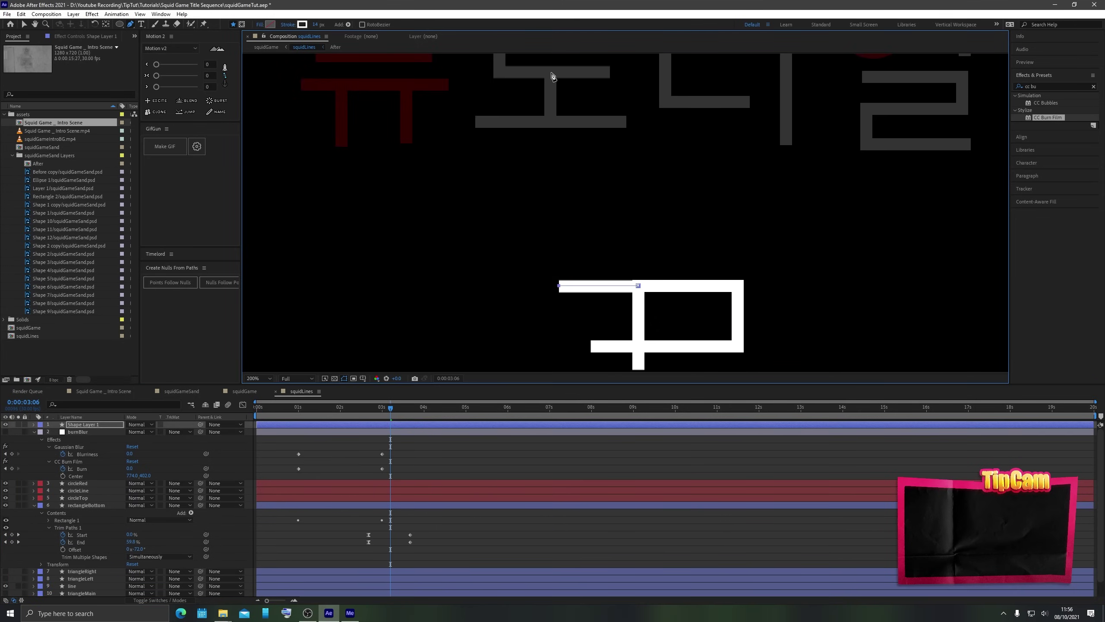
left_click(555, 66)
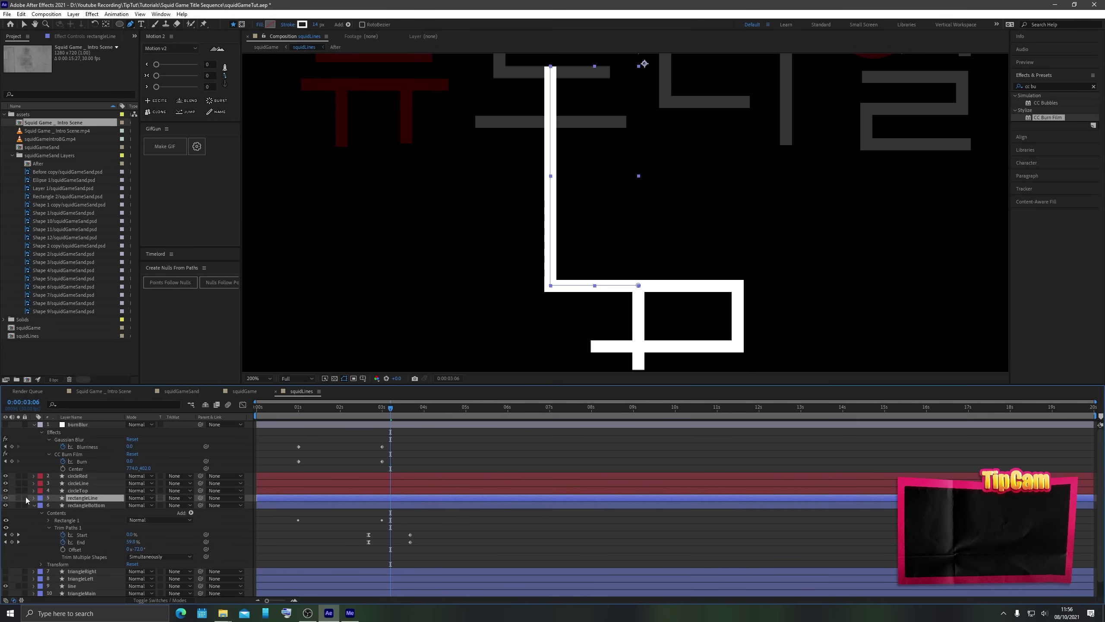
mouse_move(390, 409)
left_mouse_down()
mouse_move(432, 408)
mouse_move(393, 409)
left_mouse_up()
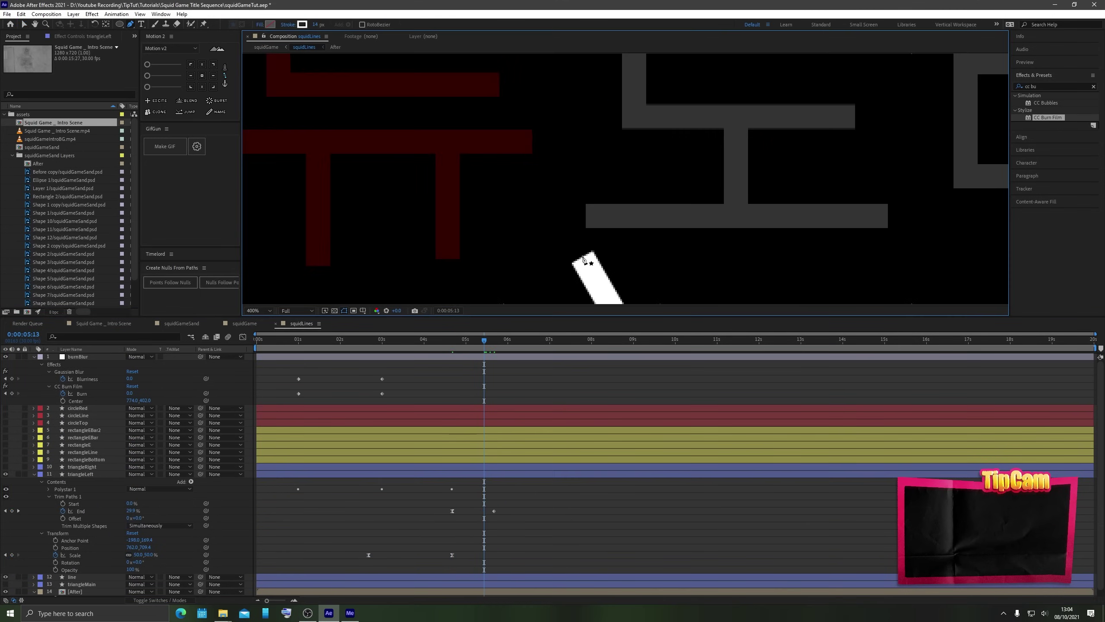
- Draw a path from the left triangle's open end to the horizontal bar of the red letter and check its trim animation
mouse_move(585, 260)
left_mouse_down()
mouse_move(795, 178)
mouse_move(649, 173)
mouse_move(624, 203)
left_mouse_up()
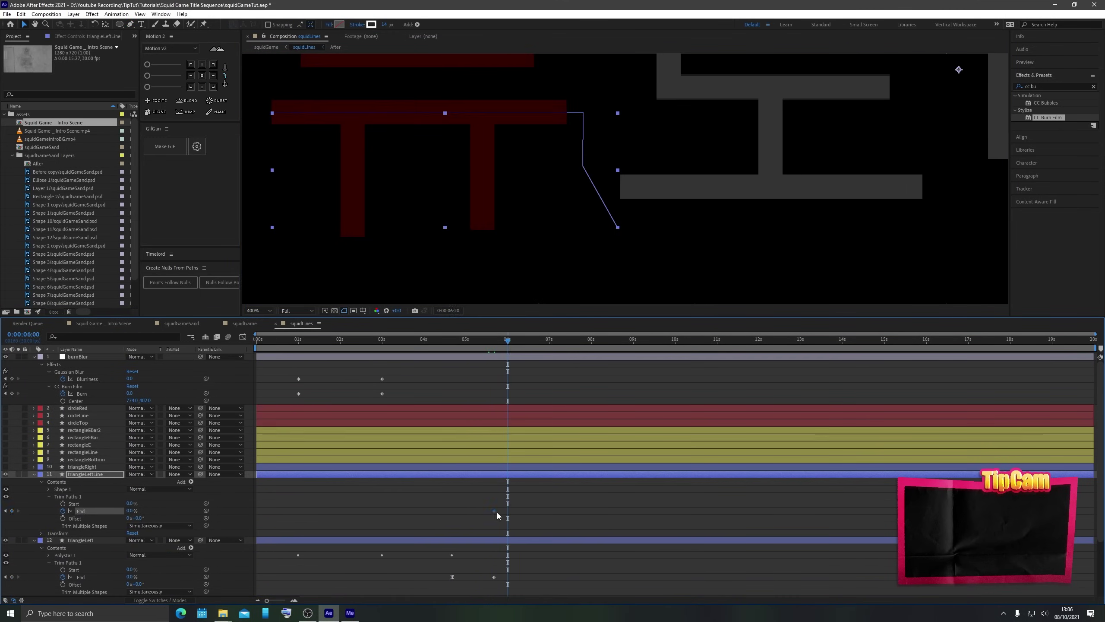
left_click(477, 343)
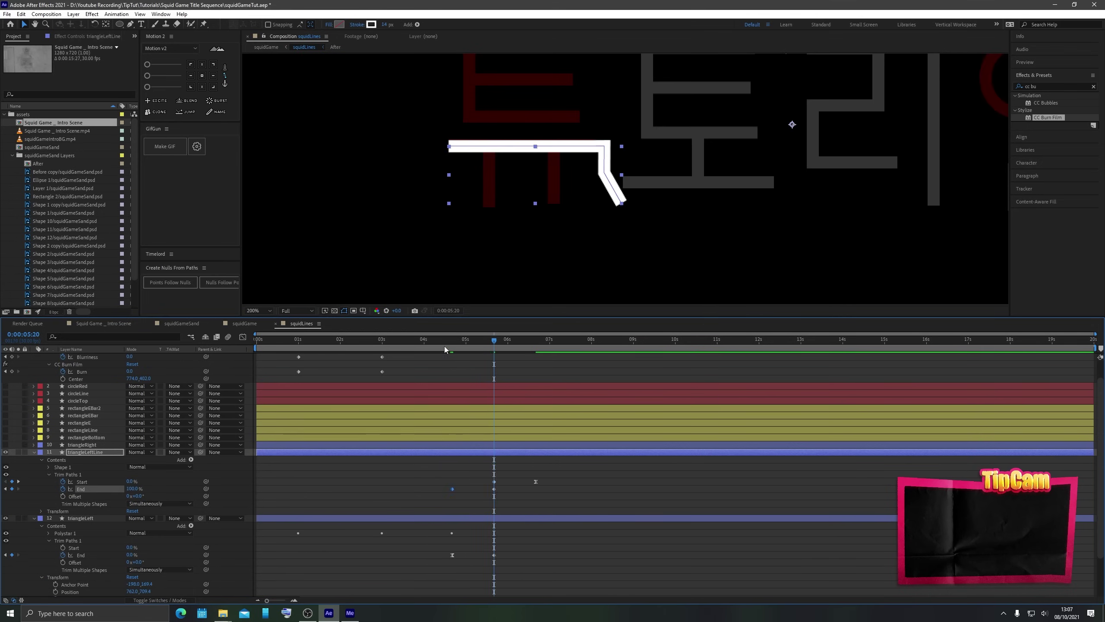
left_click(450, 345)
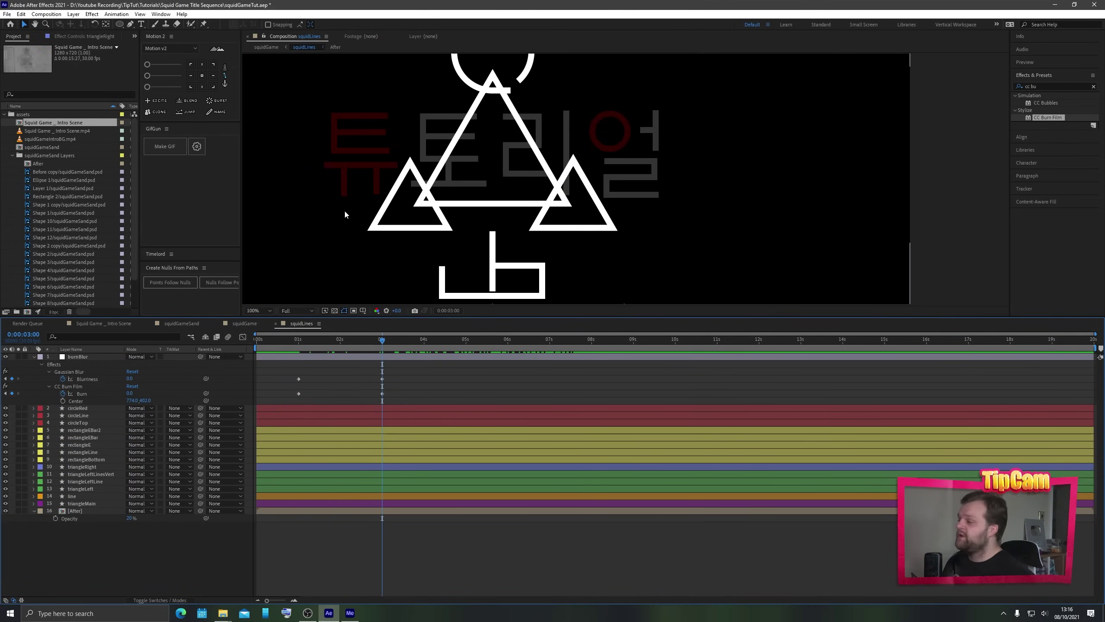
- Review the shape motion in the Squid Game intro reference up to 0:02:15:29 and return to the squidLines composition
double_click(24, 125)
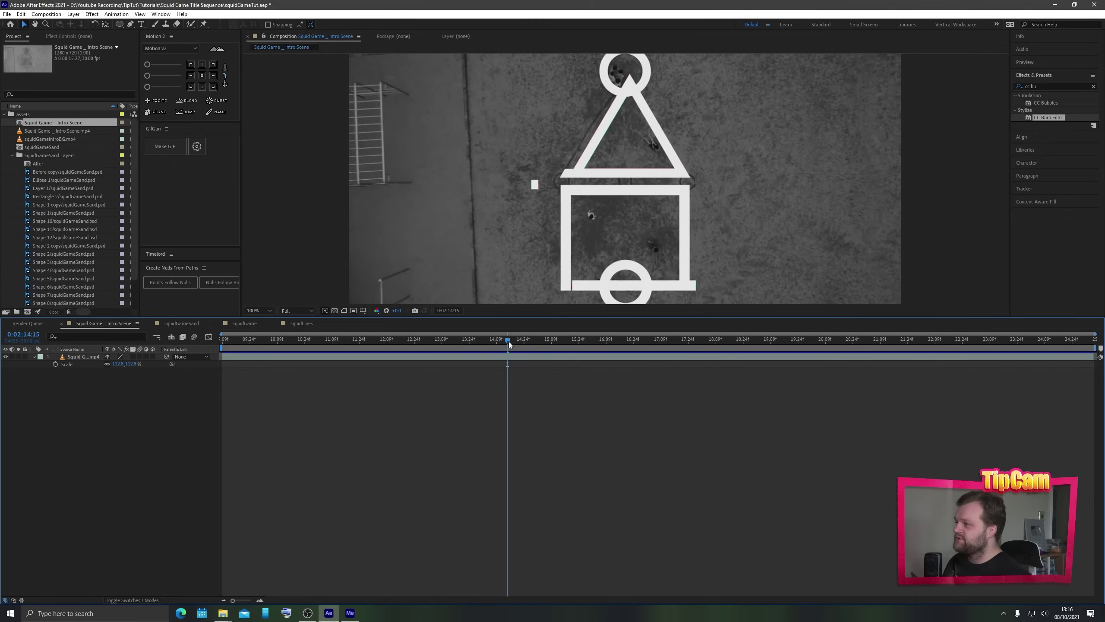
left_click_drag(509, 341, 588, 342)
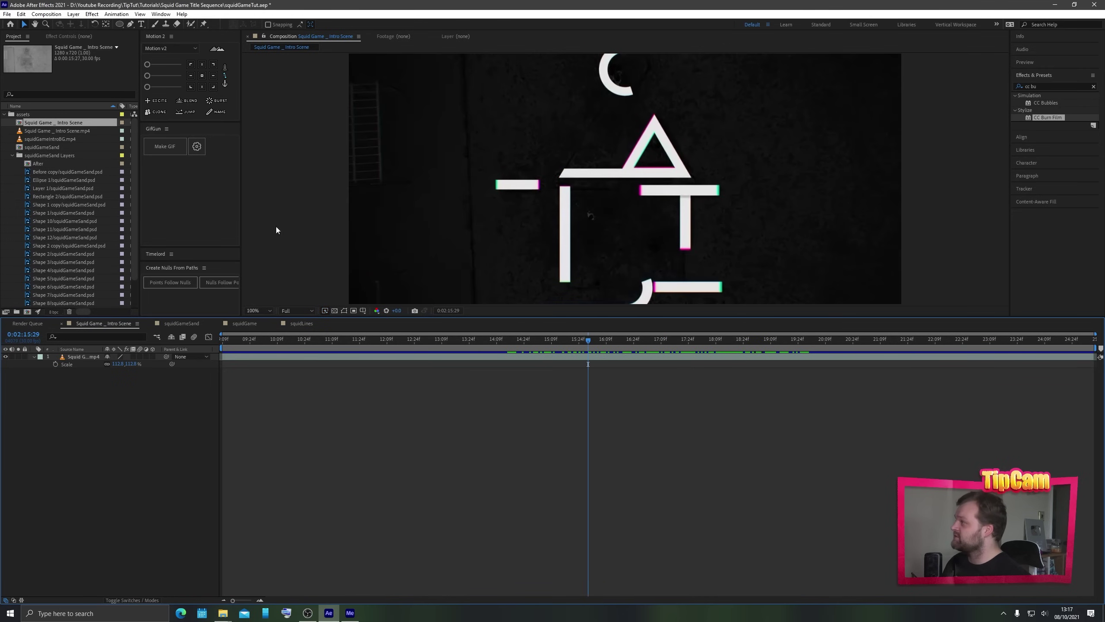
left_click(12, 156)
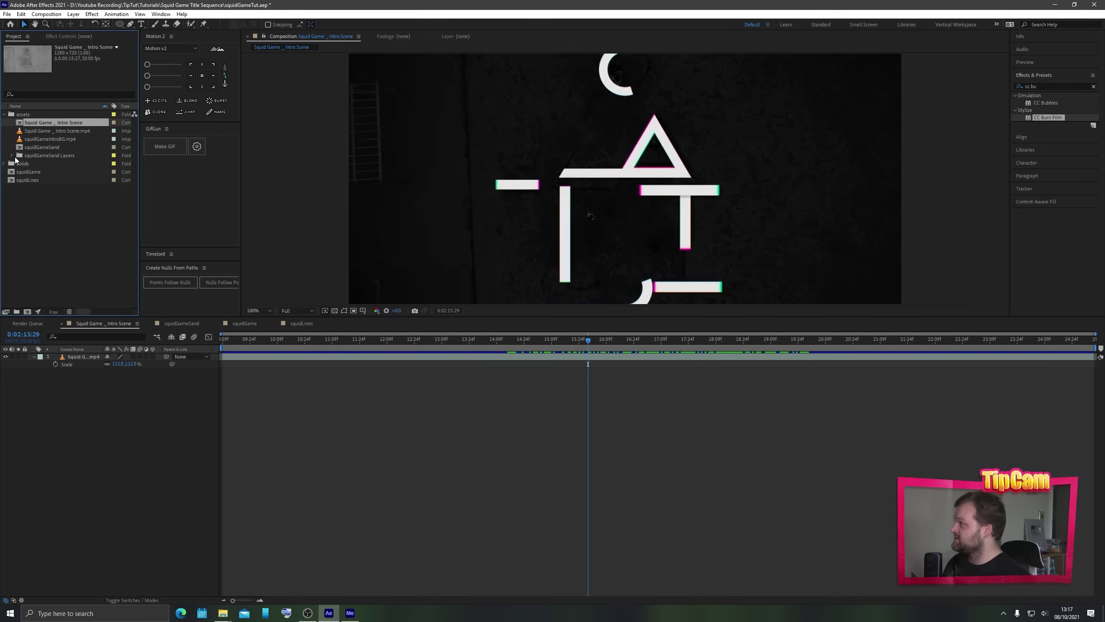
double_click(10, 180)
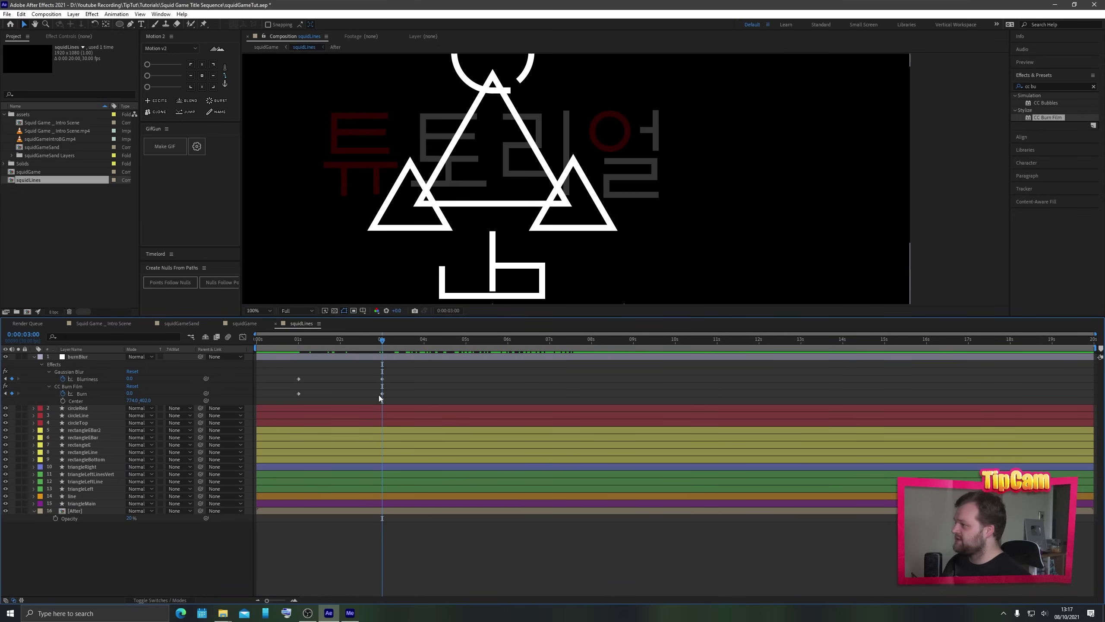
- Show the triangleRight layer's Scale and add a Scale keyframe at 0:00:03:00
left_click(79, 467)
key("s")
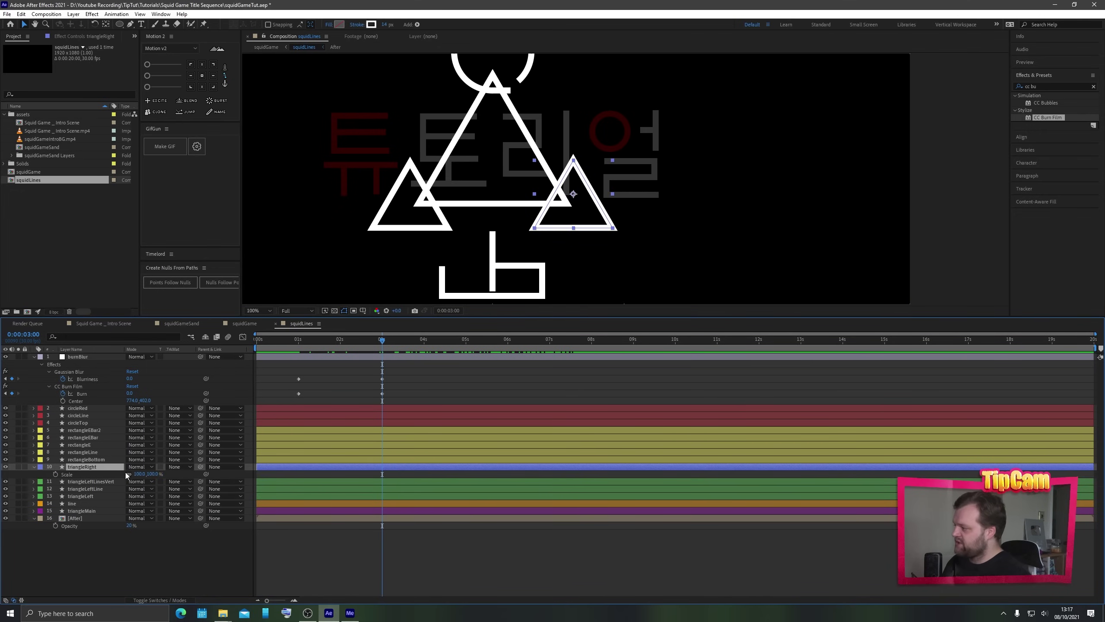
left_click_drag(136, 475, 109, 471)
key("ctrl+z")
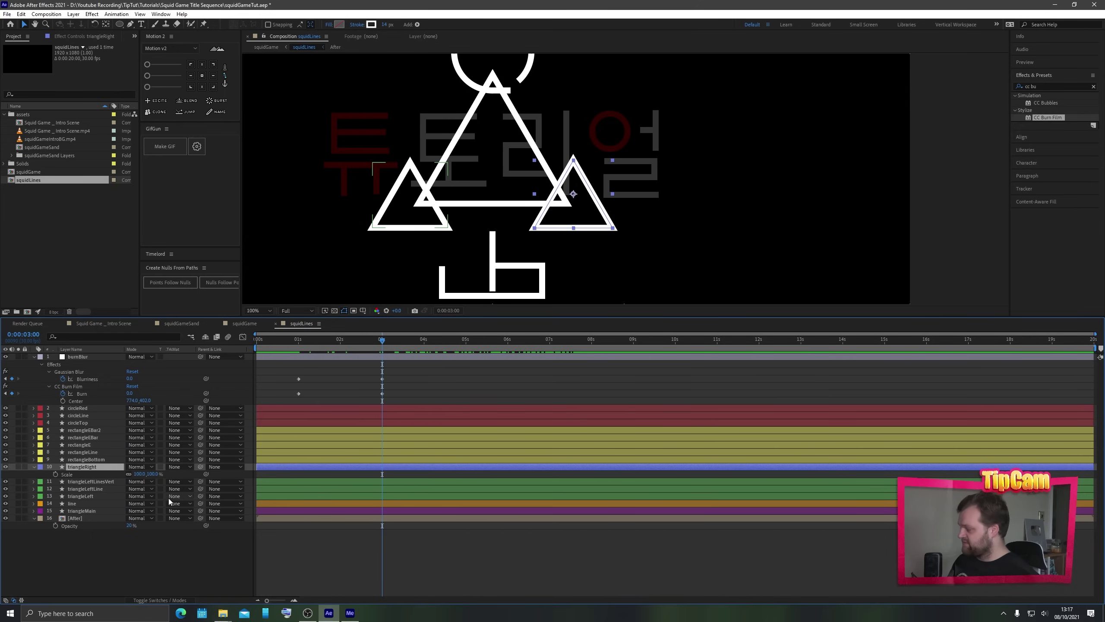
left_click(55, 473)
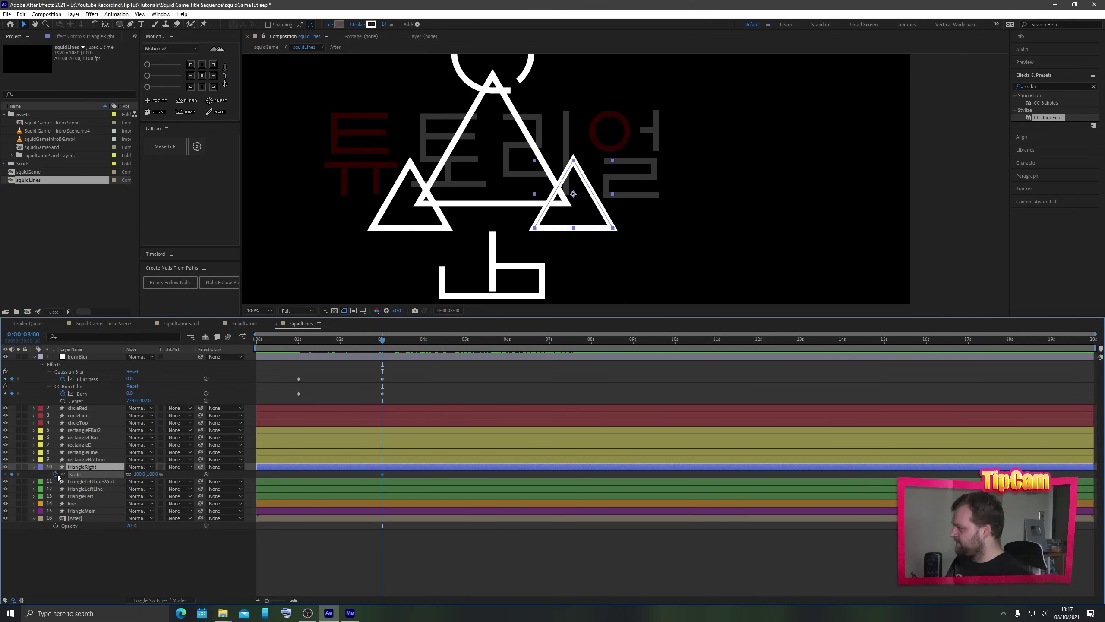
- Set triangleRight's Scale to 50% at 0:00:05:00
key("space")
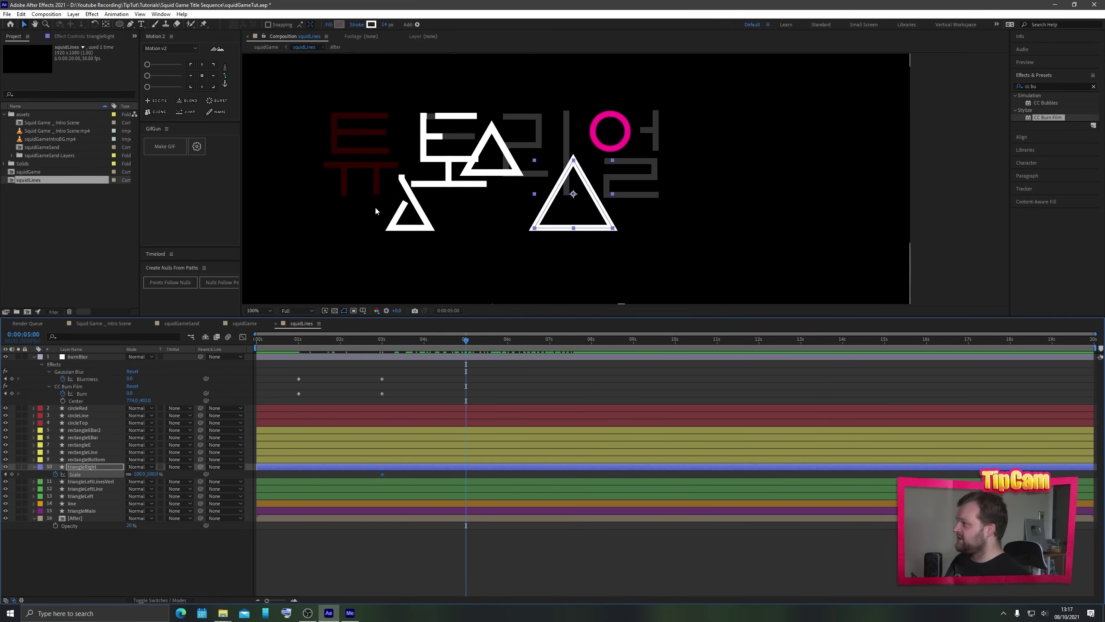
left_click(137, 473)
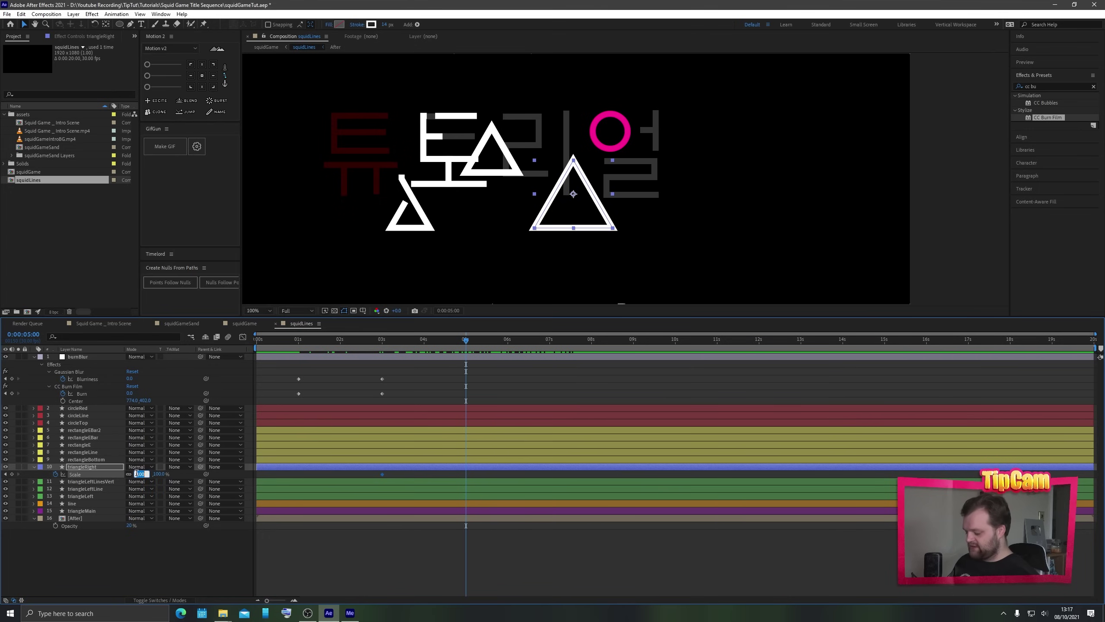
type("50")
key("Return")
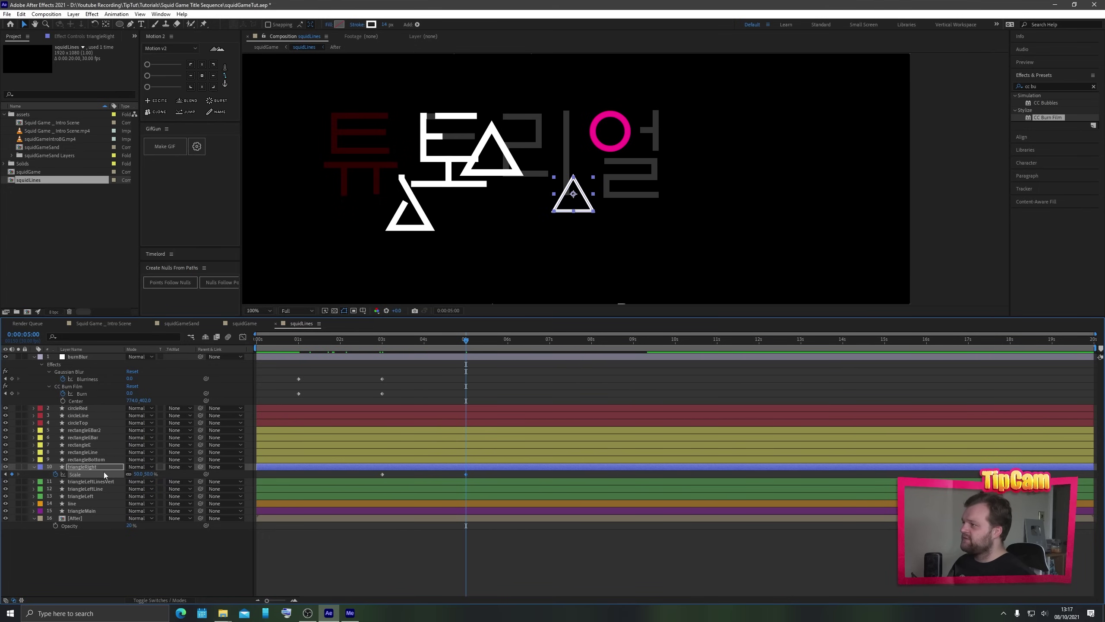
- Expand triangleRight's Polystar 1 contents and set its Stroke Width to 28 at 0:00:05:00
left_click(34, 467)
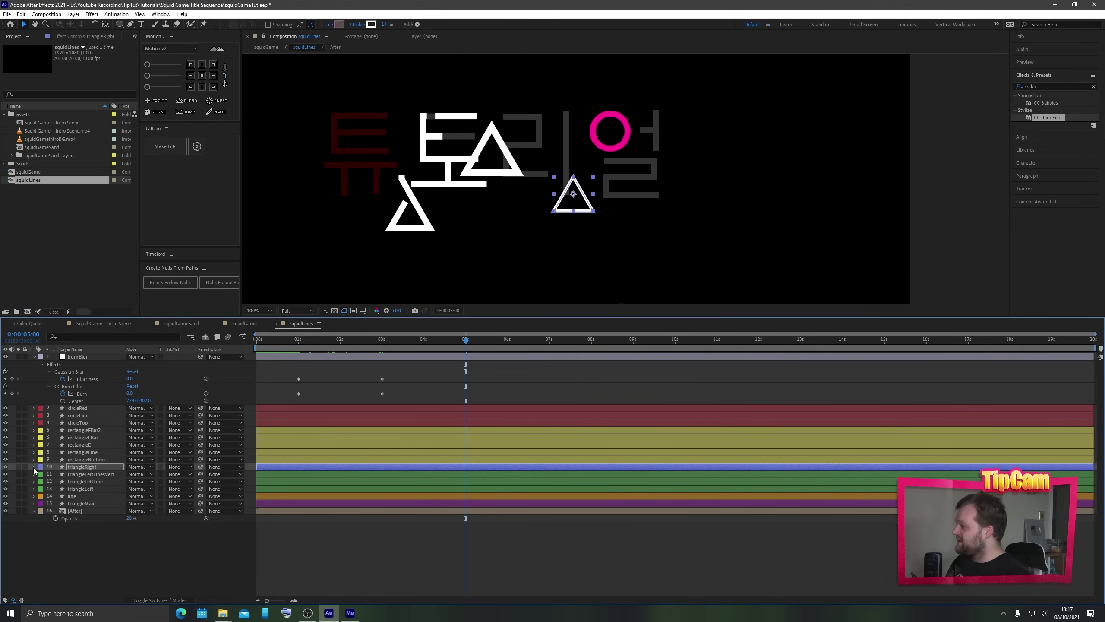
left_click(34, 467)
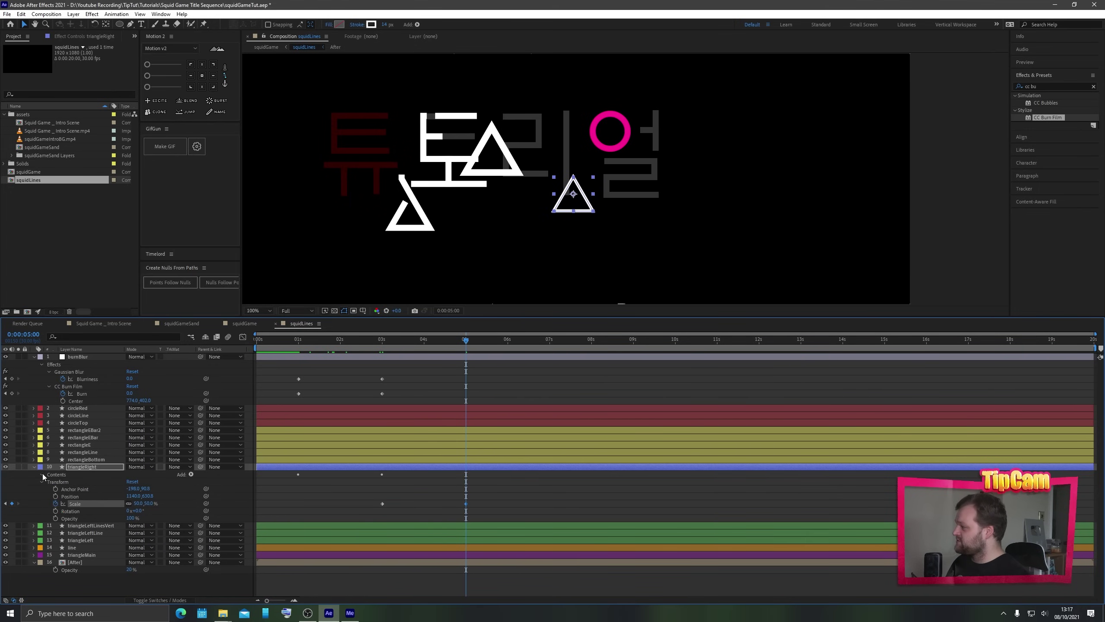
left_click(42, 474)
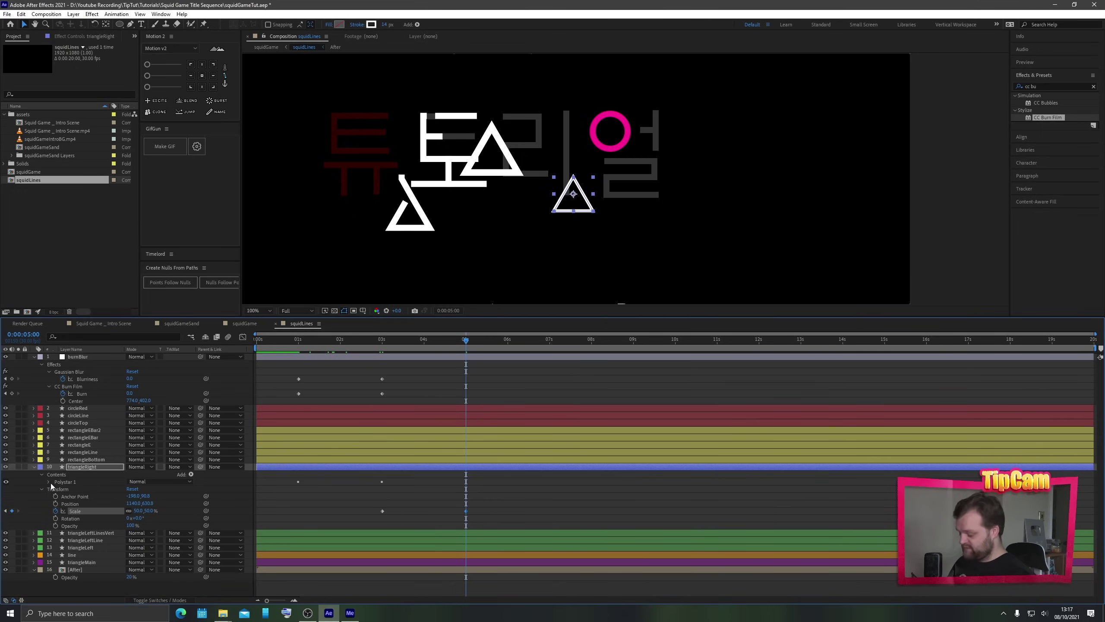
left_click(49, 482)
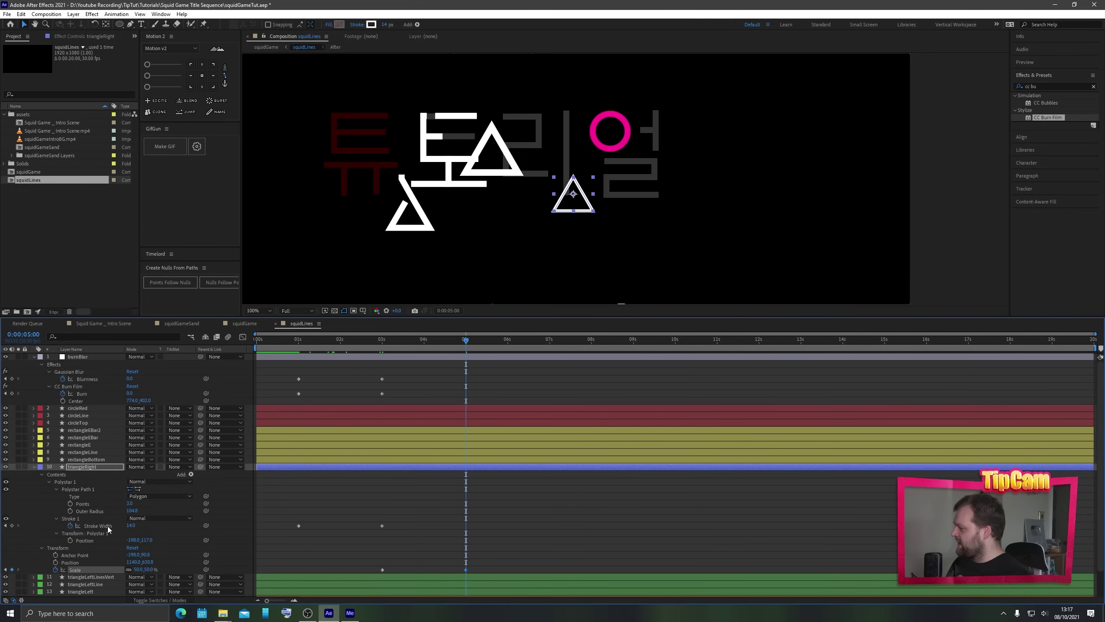
left_click(130, 526)
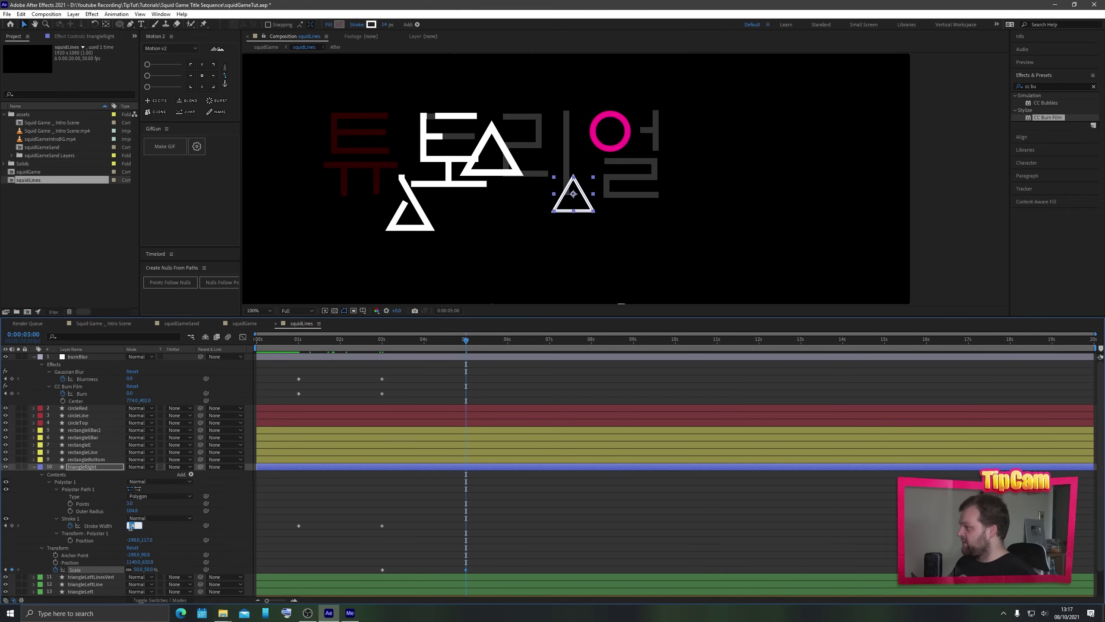
left_click(130, 530)
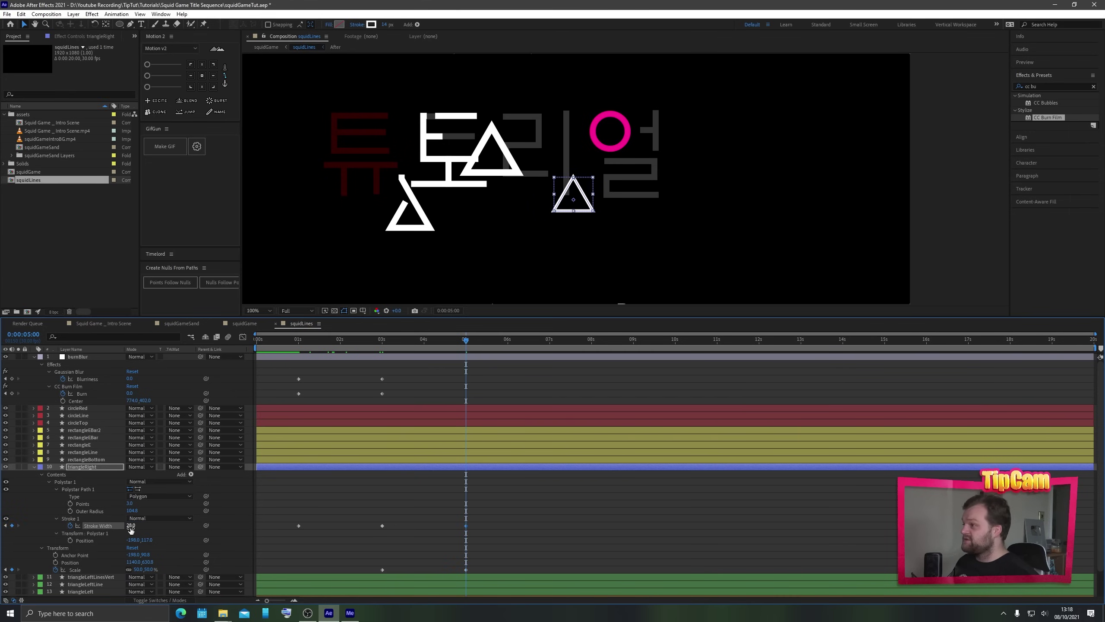
- Select triangleRight's Scale keyframe at 0:00:03:00 and check the scaling animation from 0:00:03:00 to 0:00:05:00
left_click_drag(506, 512, 454, 571)
left_click(382, 569)
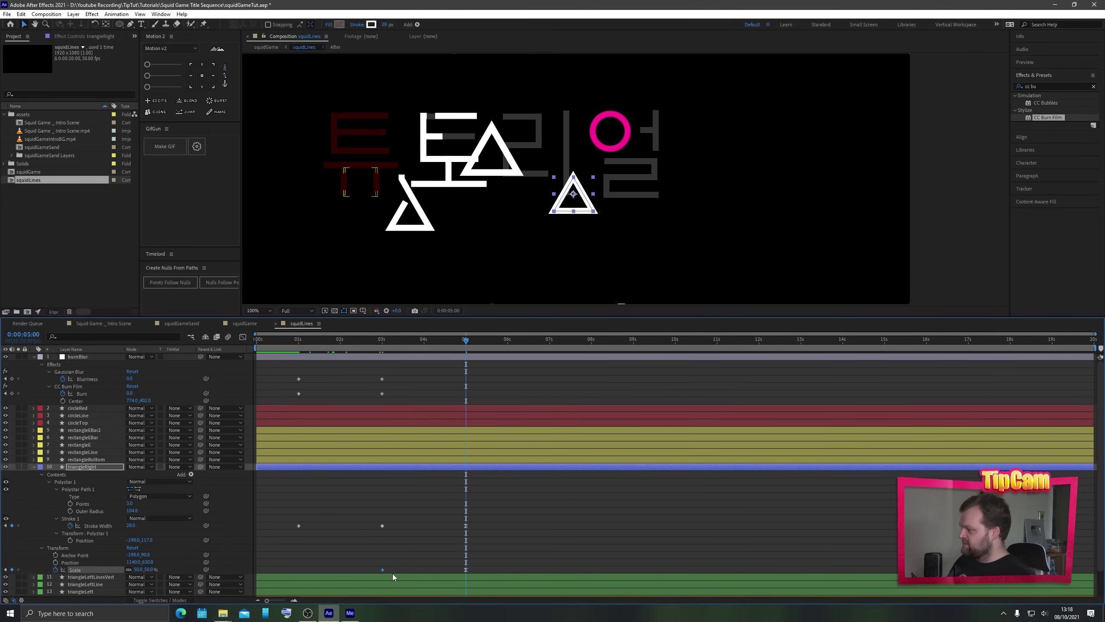
left_click_drag(383, 345, 467, 388)
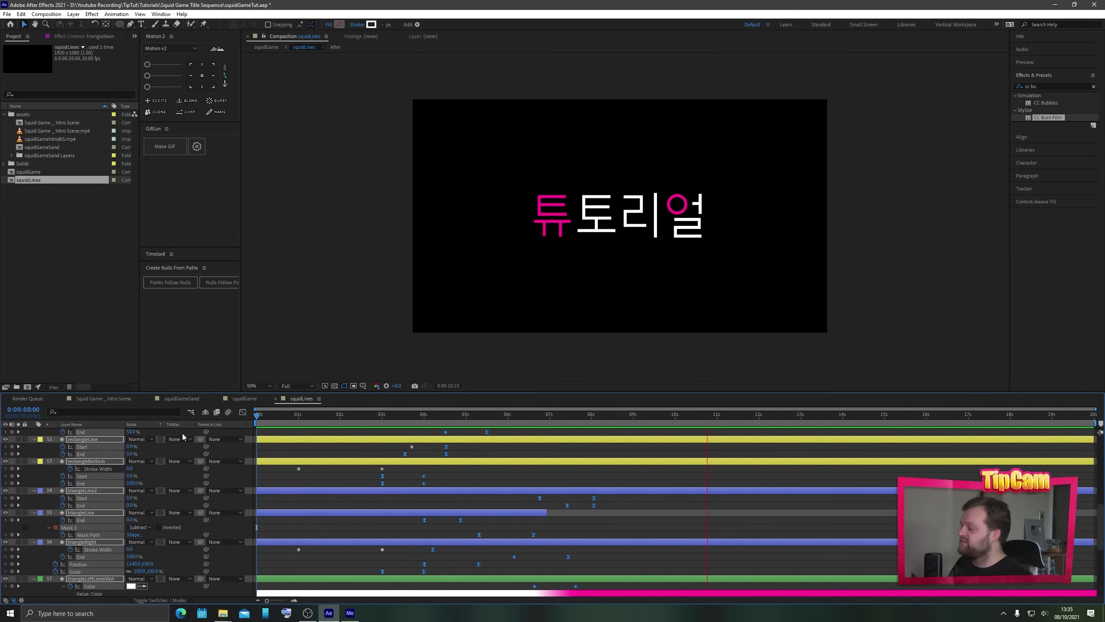
- Stop the preview of the finished lettering animation and hide the [After] guide layer
key("space")
scroll(303, 501, "down", 10)
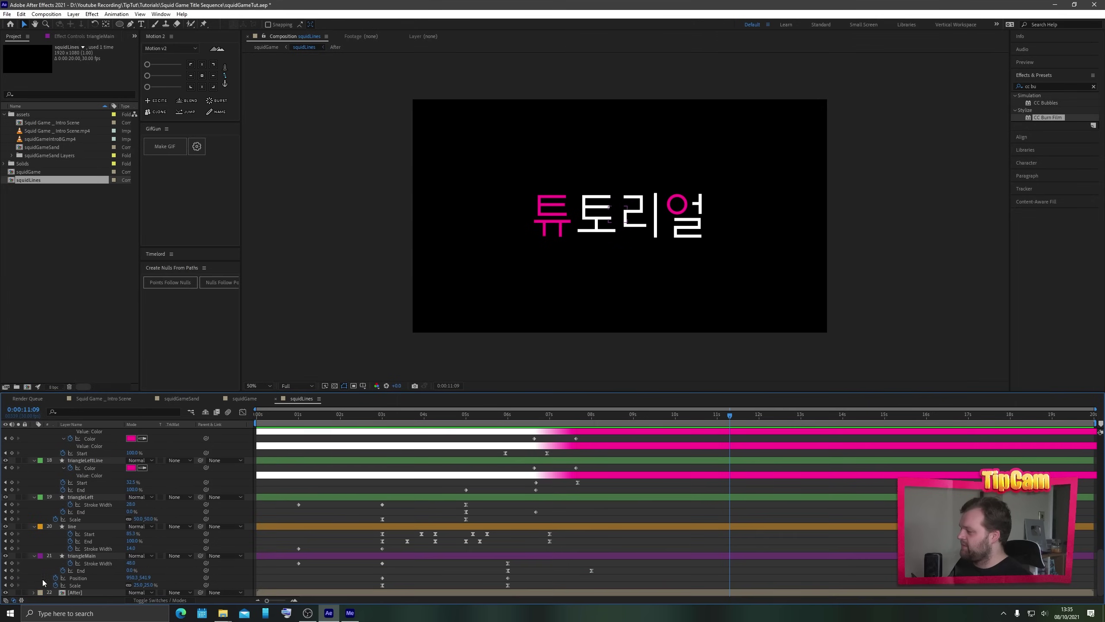
left_click(75, 593)
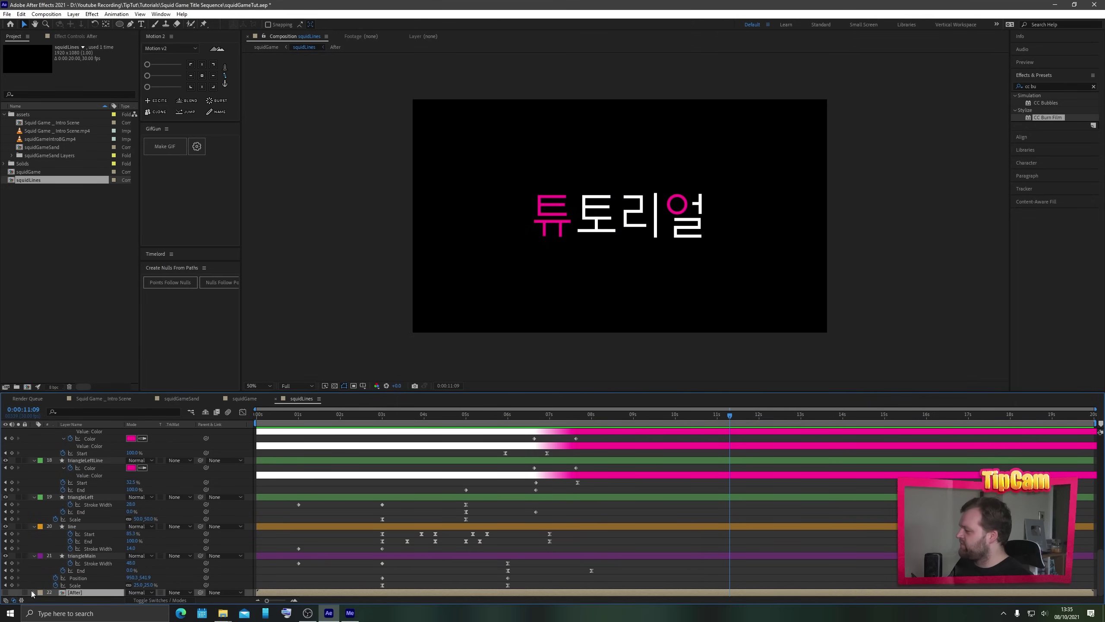
- Scrub the Squid Game intro reference to 0:02:18:04 to examine its overlapping strokes, and return to the squidLines composition
left_click_drag(443, 416, 584, 438)
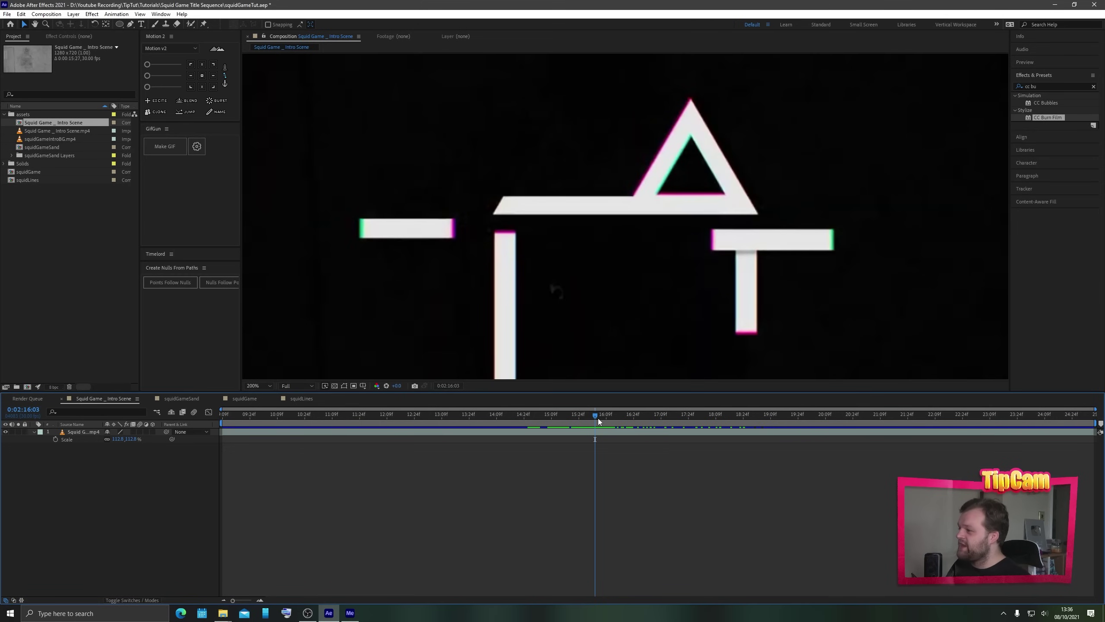
left_click_drag(597, 418, 707, 417)
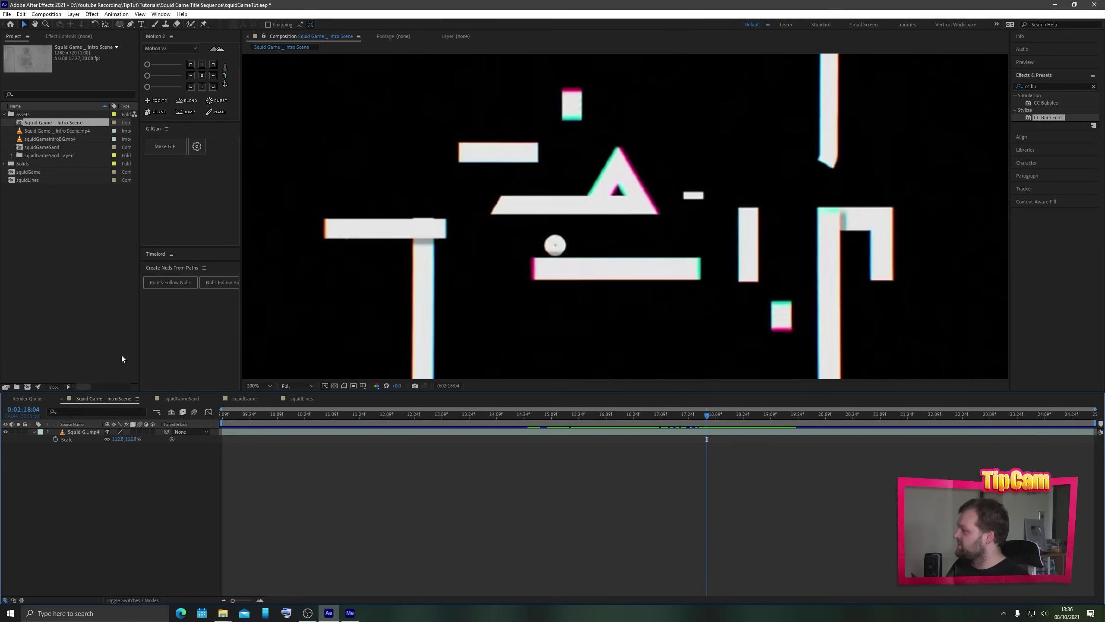
double_click(12, 182)
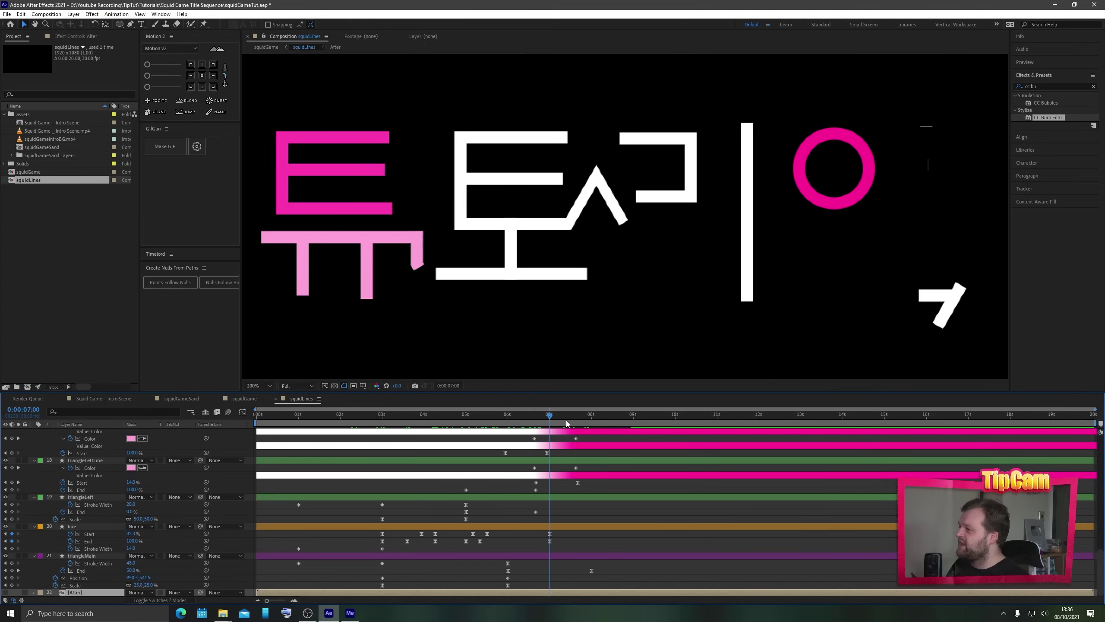
- Collapse the keyframed properties of all squidLines layers except [After] and enlarge the timeline area to show every layer
left_click(478, 229)
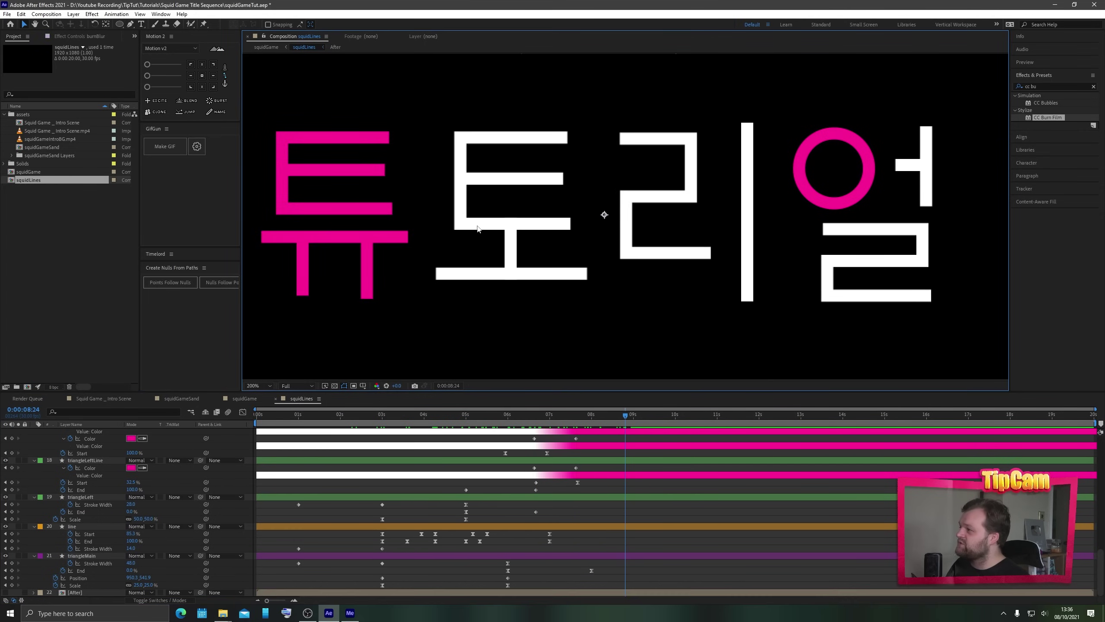
left_click(333, 487)
scroll(443, 458, "up", 4)
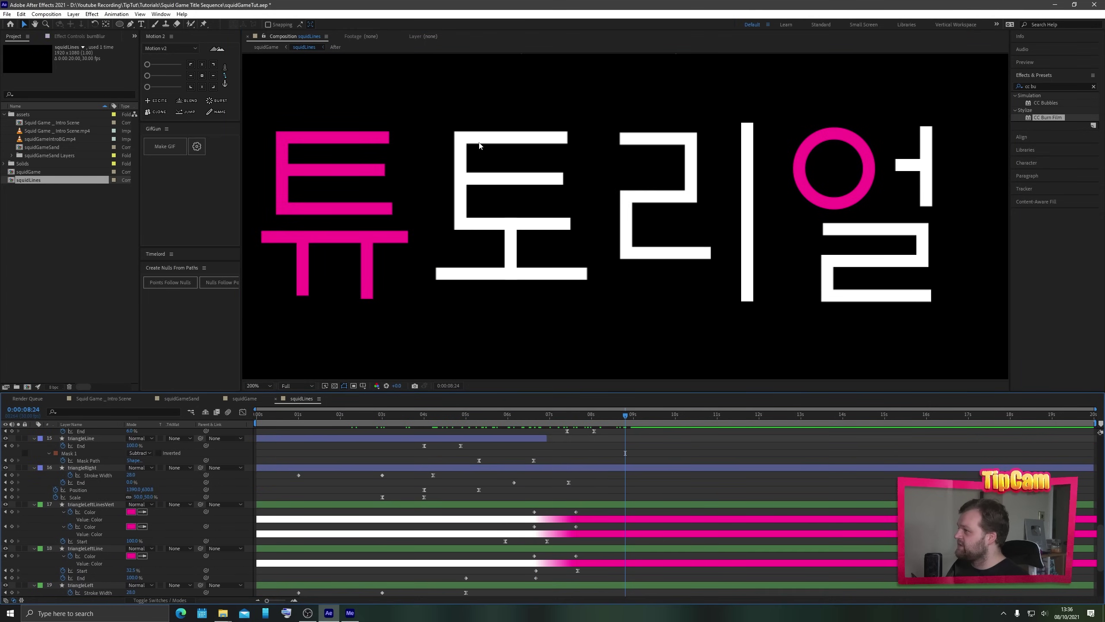
scroll(127, 500, "up", 4)
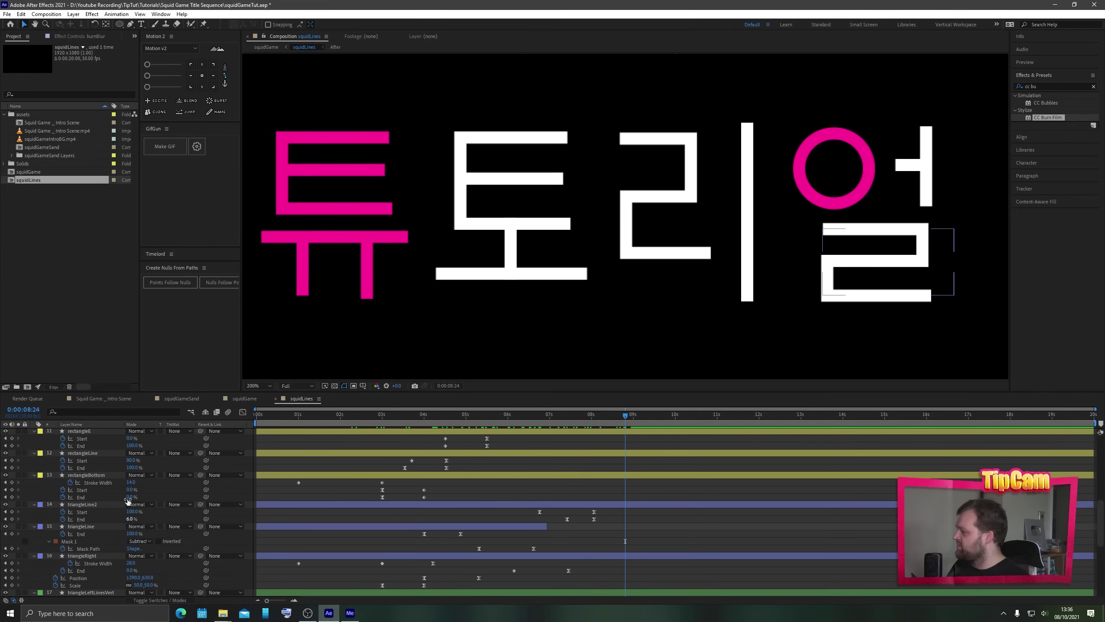
scroll(101, 483, "up", 8)
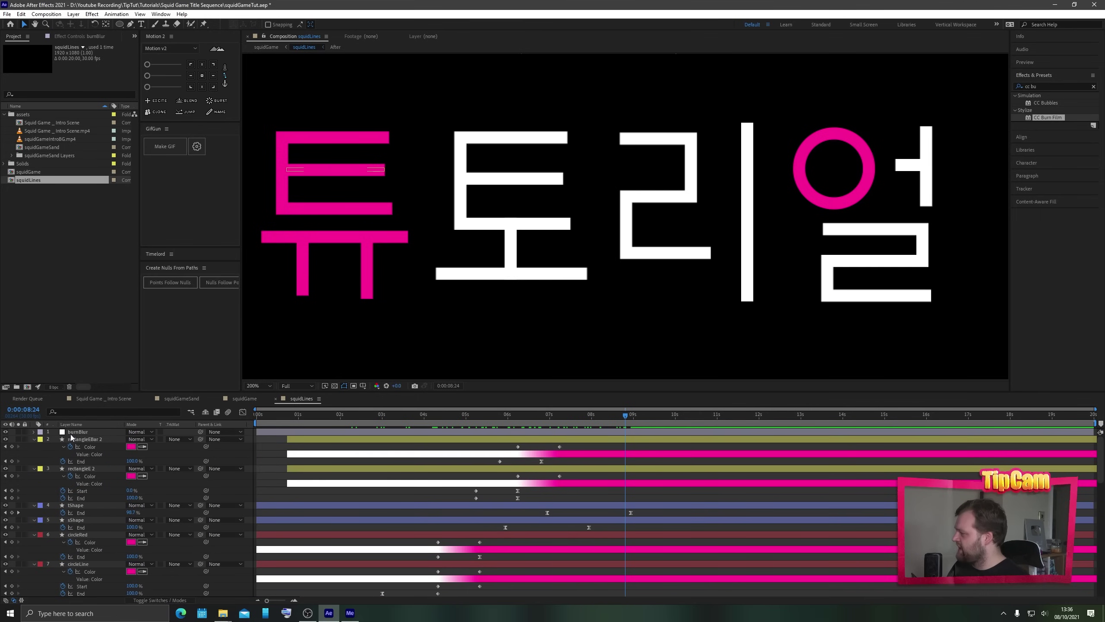
scroll(80, 469, "down", 14)
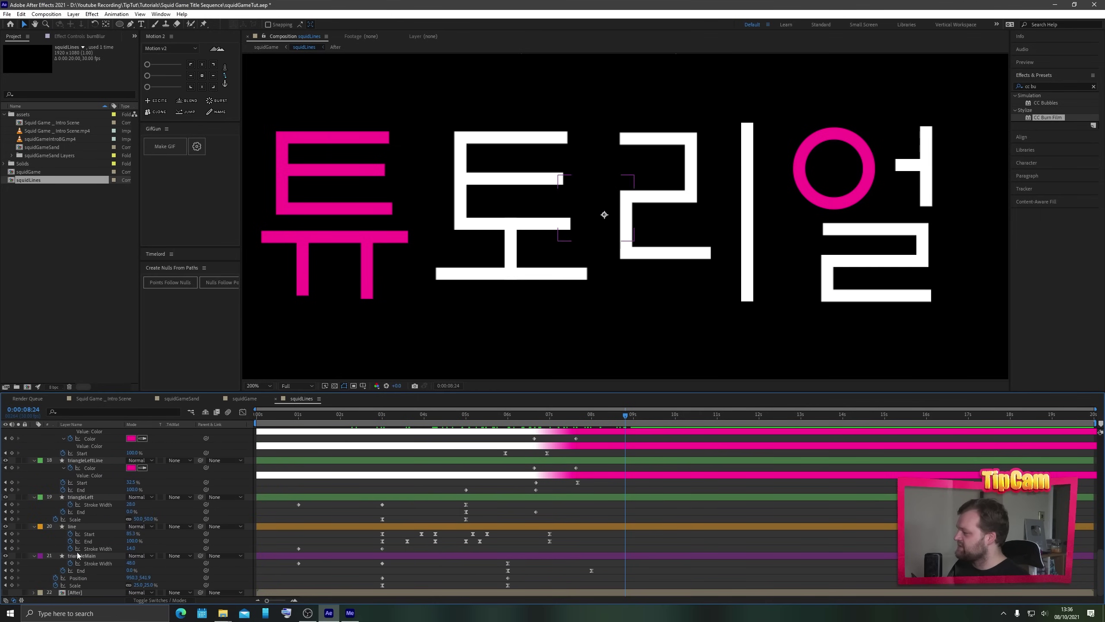
key("ctrl+a")
scroll(161, 566, "up", 14)
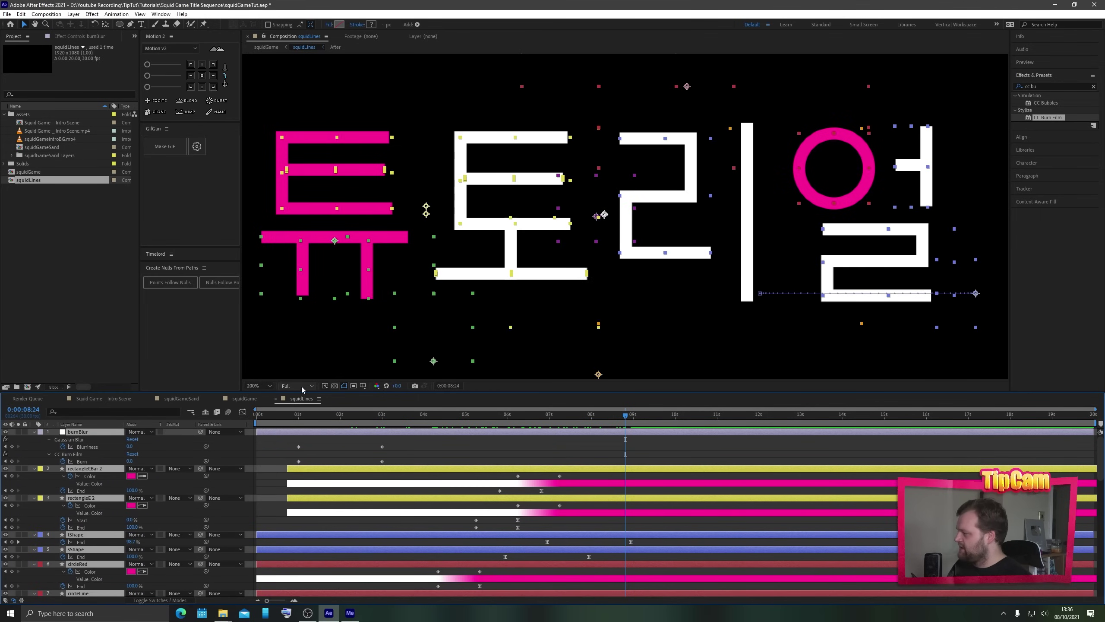
key("u")
left_click_drag(286, 392, 281, 328)
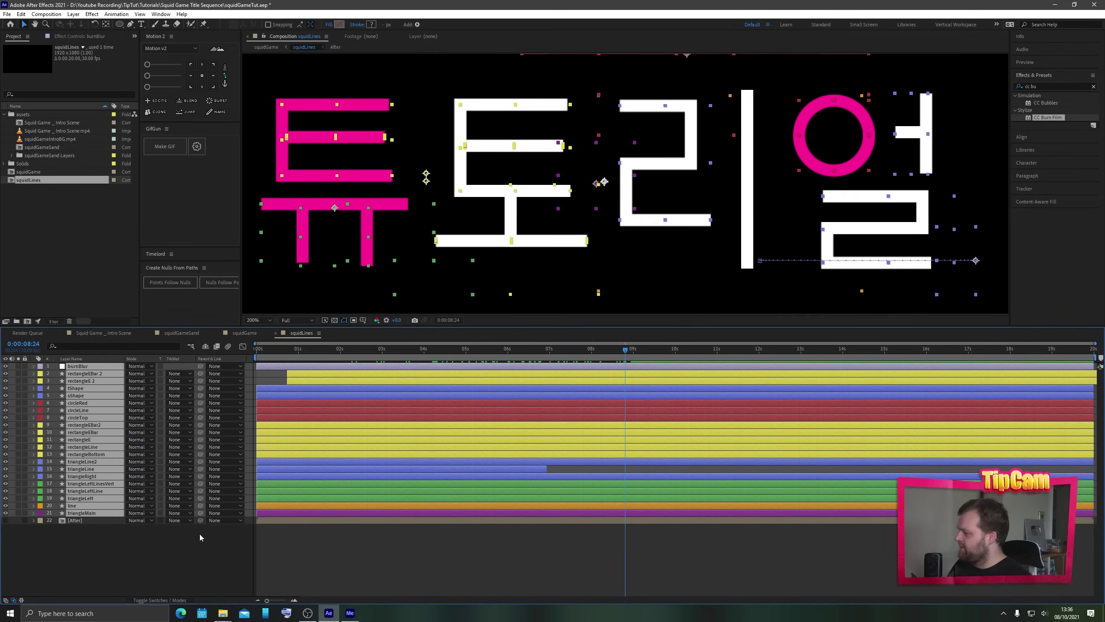
left_click(169, 534)
- Identify the rectangleE layer by toggling its visibility and add a Drop Shadow layer style to it
left_click(78, 432)
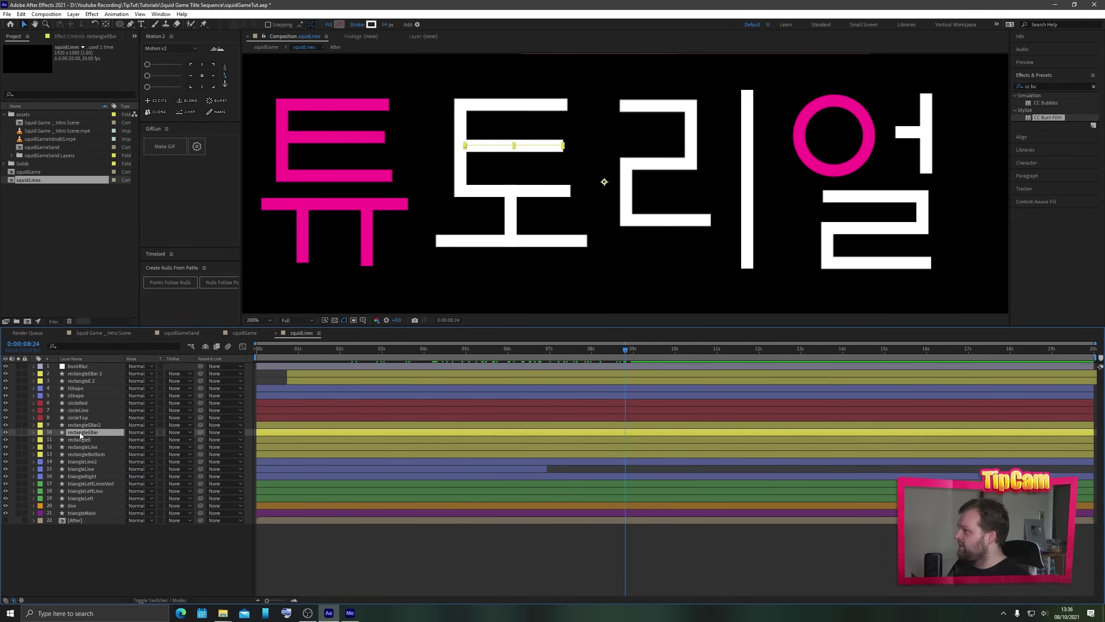
left_click(80, 441)
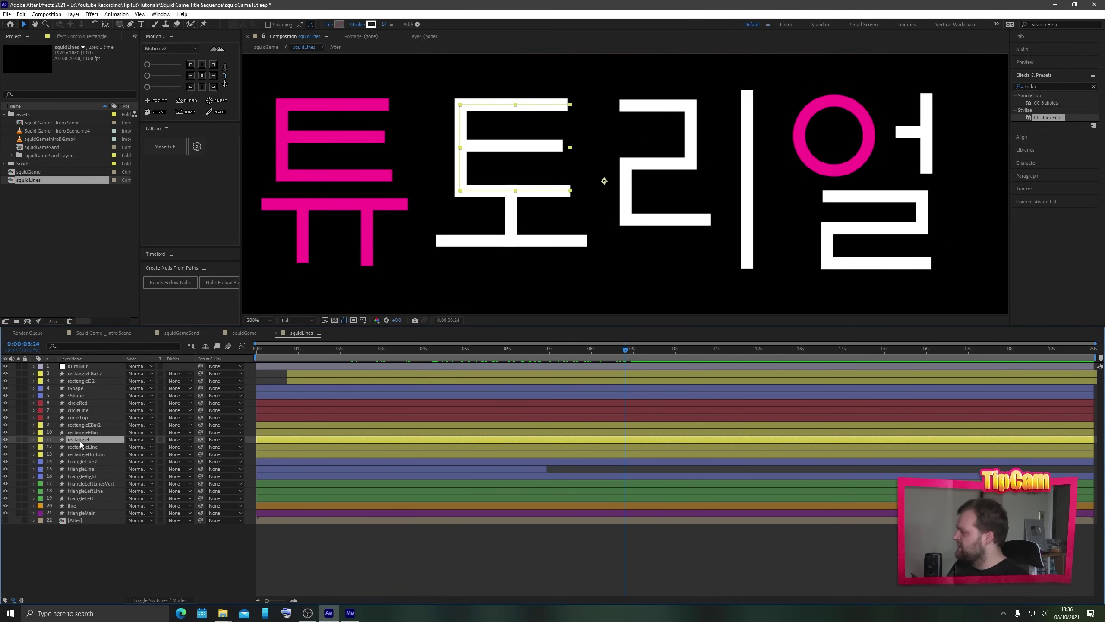
left_click(5, 441)
left_click(5, 441)
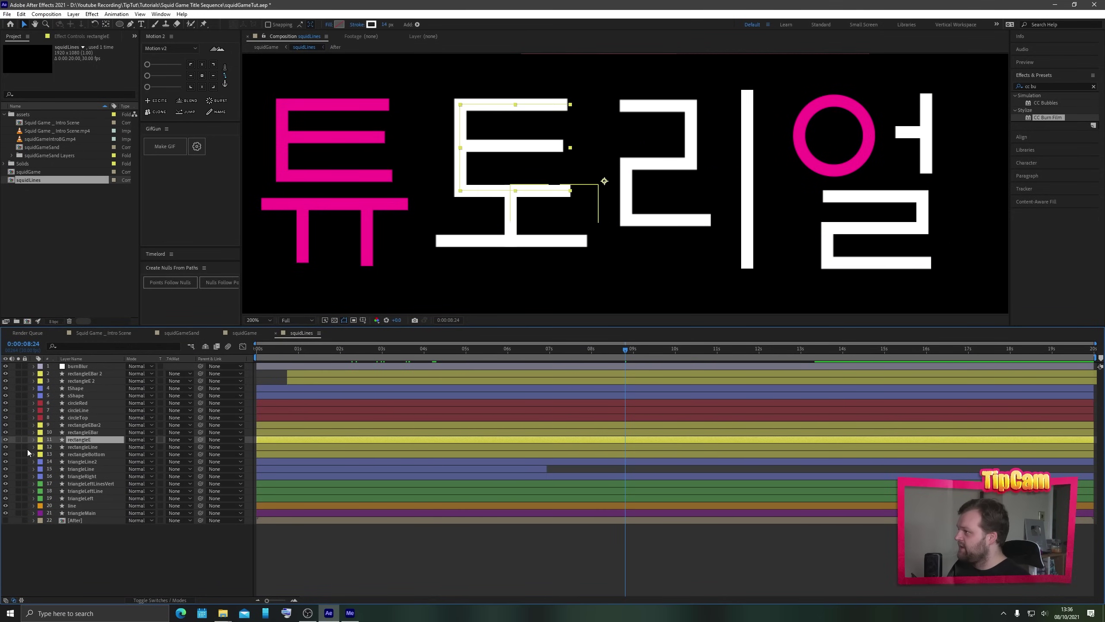
right_click(74, 441)
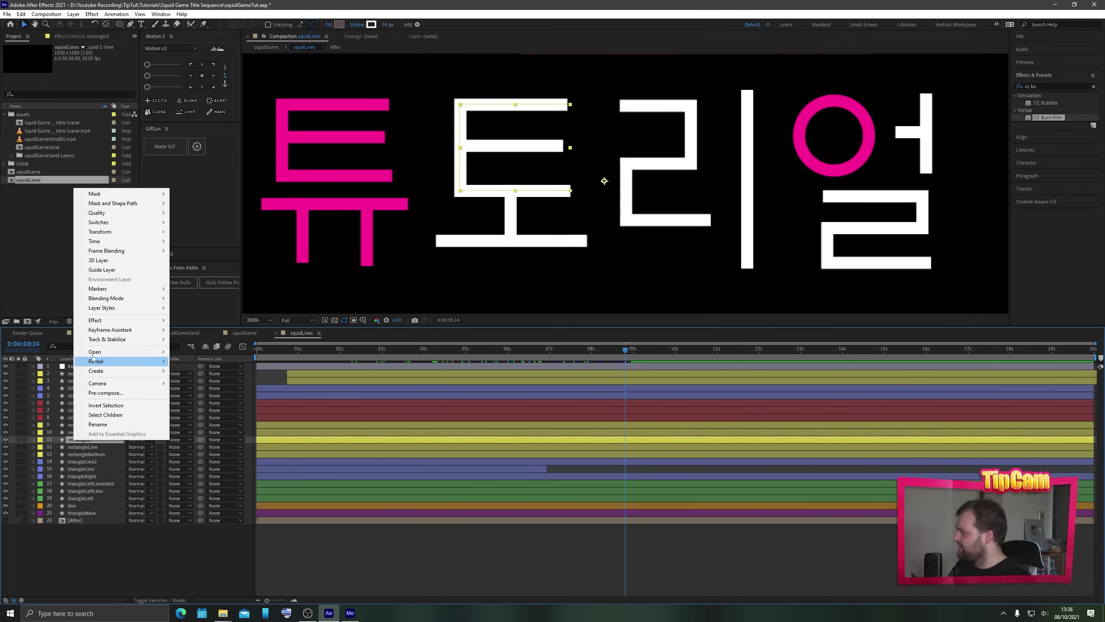
mouse_move(113, 307)
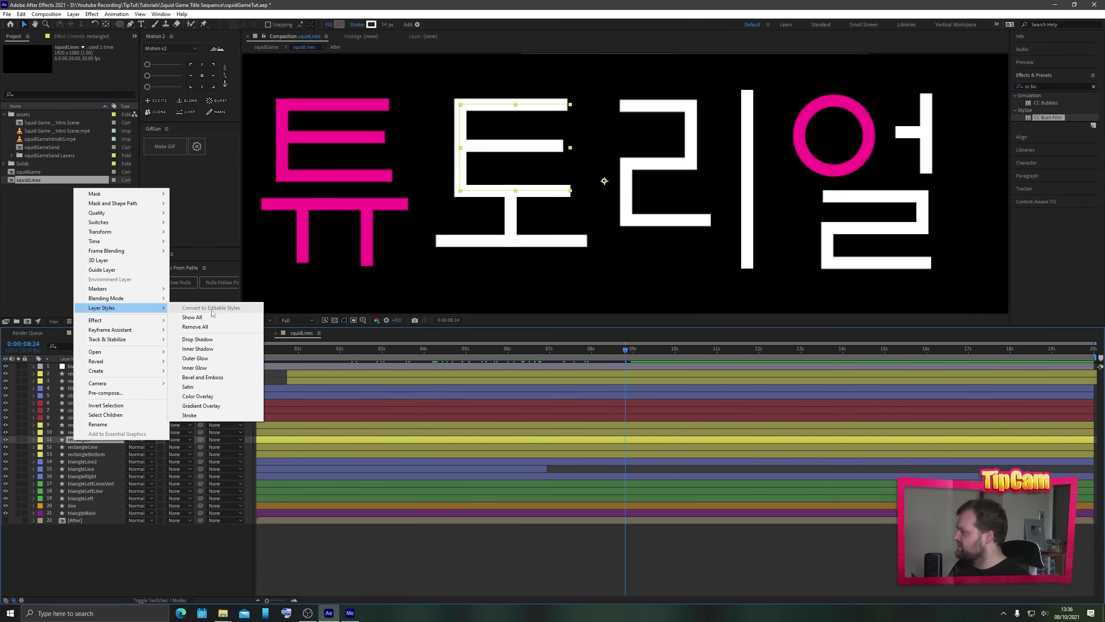
left_click(205, 345)
key("period")
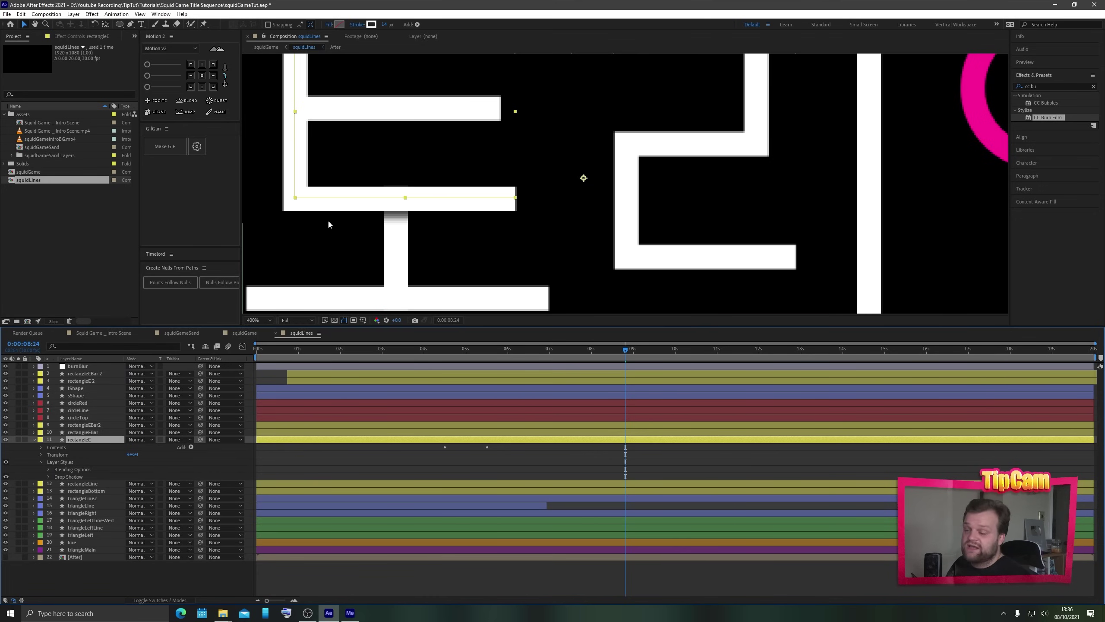
- Set rectangleE's Drop Shadow Spread to 27%, lower its Opacity and inspect the shadow on the lettering
left_click(48, 476)
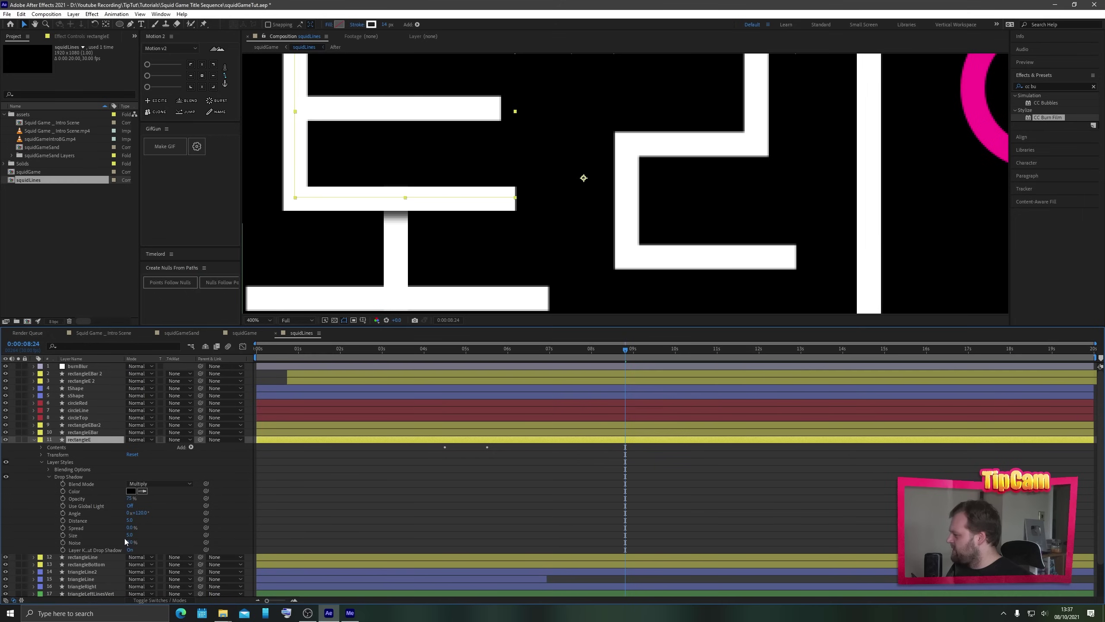
left_click_drag(129, 529, 139, 527)
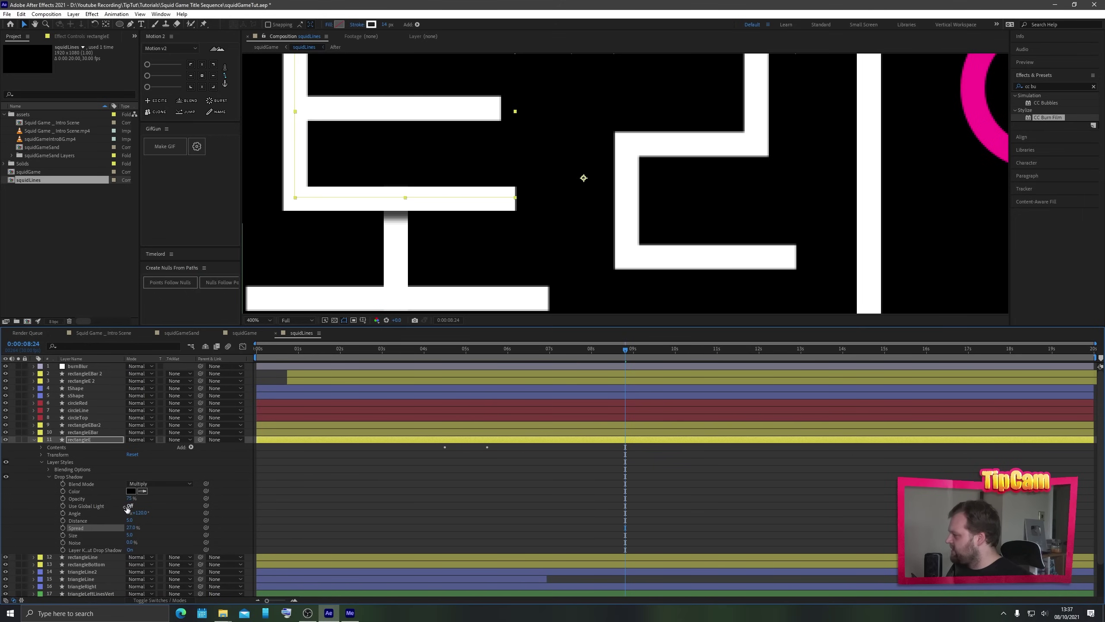
left_click_drag(129, 499, 108, 500)
left_click(363, 478)
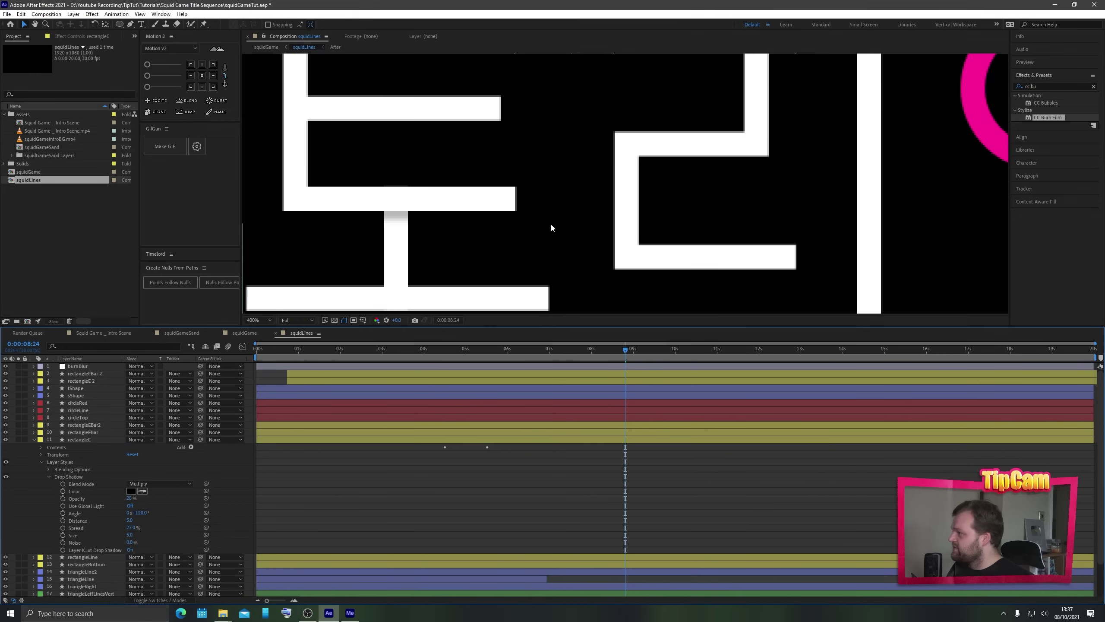
scroll(566, 230, "down", 2)
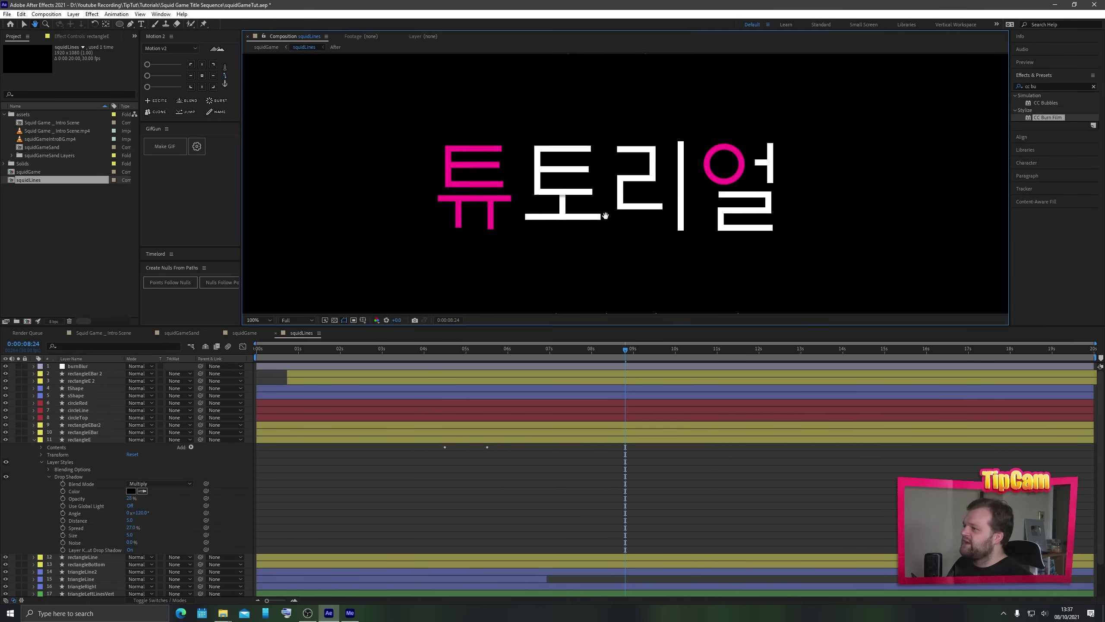
mouse_move(609, 217)
left_mouse_down()
mouse_move(598, 234)
mouse_move(602, 215)
left_mouse_up()
scroll(601, 246, "up", 2)
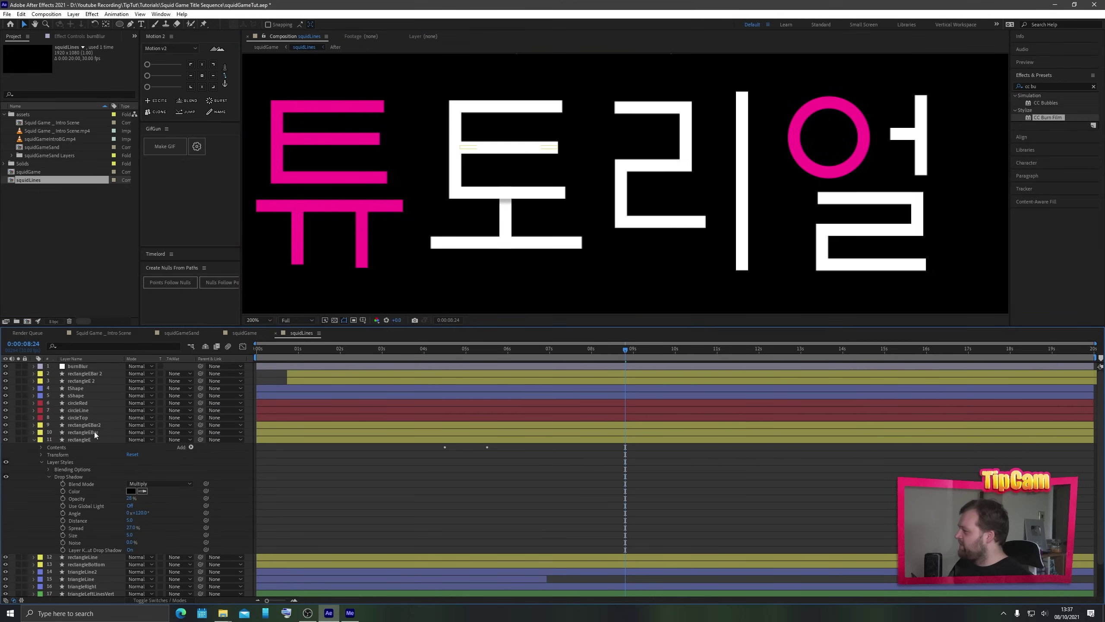
- Collapse the rectangleE layer's properties, deselect it and check the overlapping strokes up to 0:00:07:00
left_click(82, 382)
left_click(80, 382)
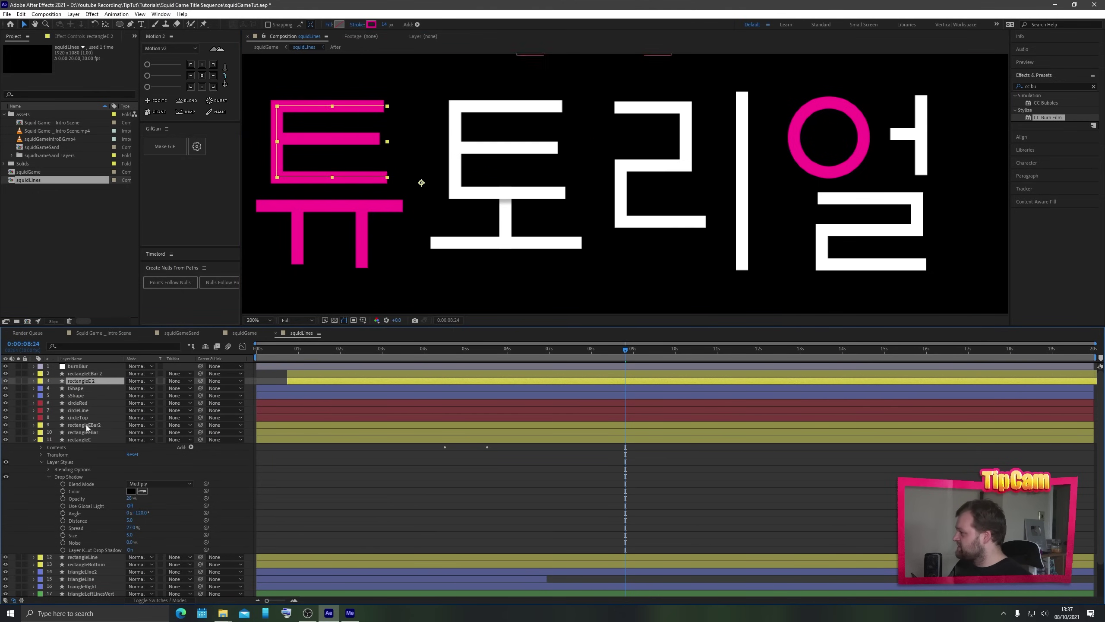
left_click(76, 439)
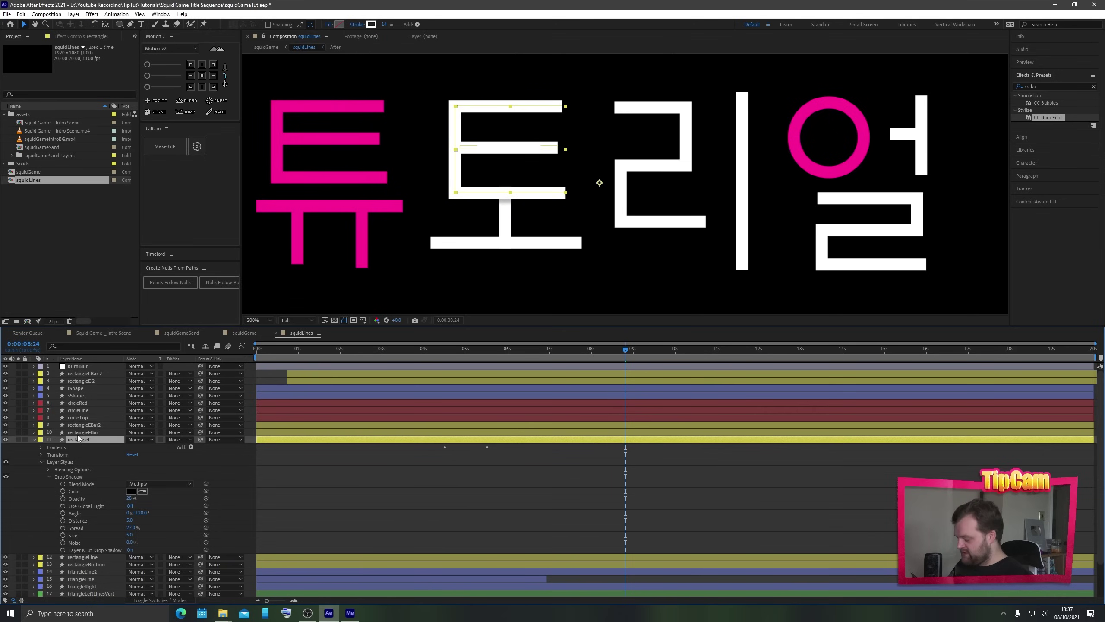
key("u")
key("u")
left_click(94, 546)
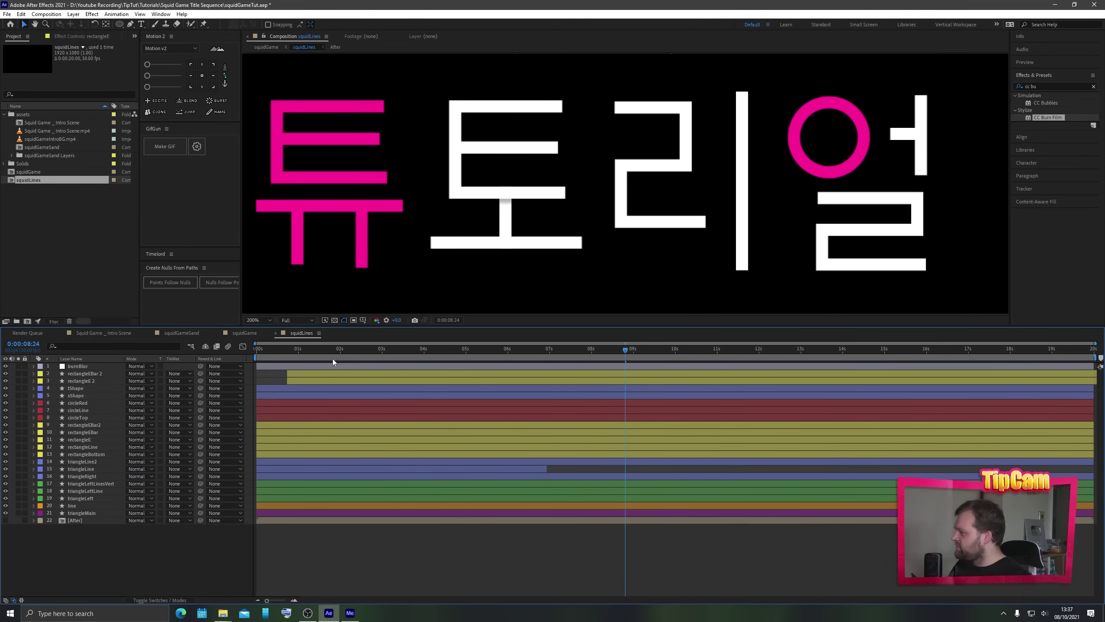
left_click_drag(313, 353, 555, 351)
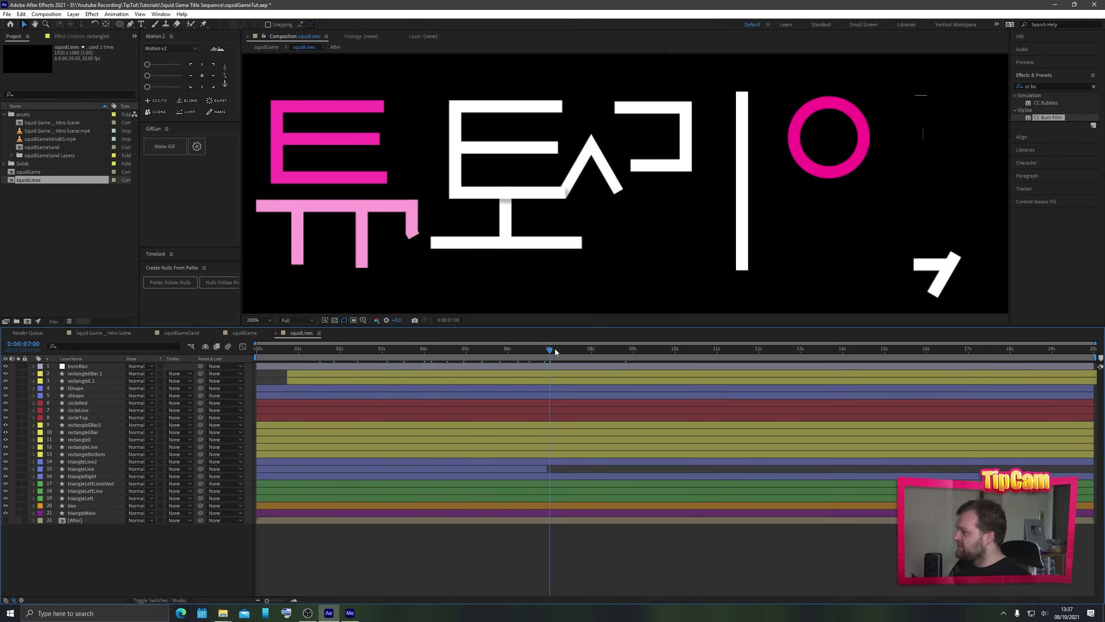
- Add a Drop Shadow layer style to triangleLeftLine and move the triangleLeftLinesVert layer directly beneath it
left_click(81, 462)
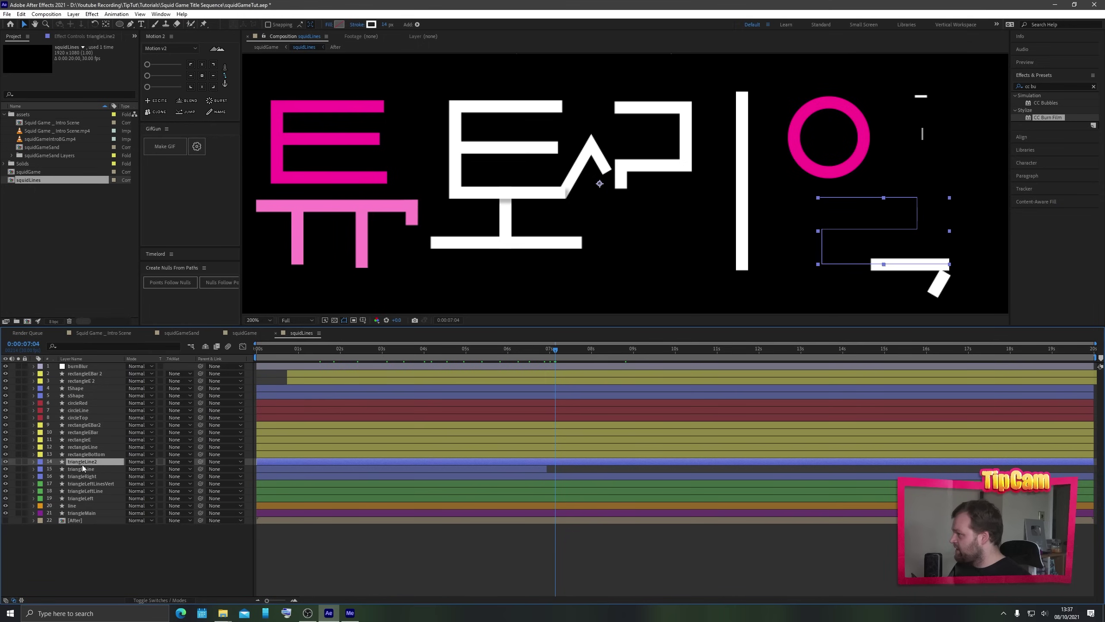
left_click(85, 491)
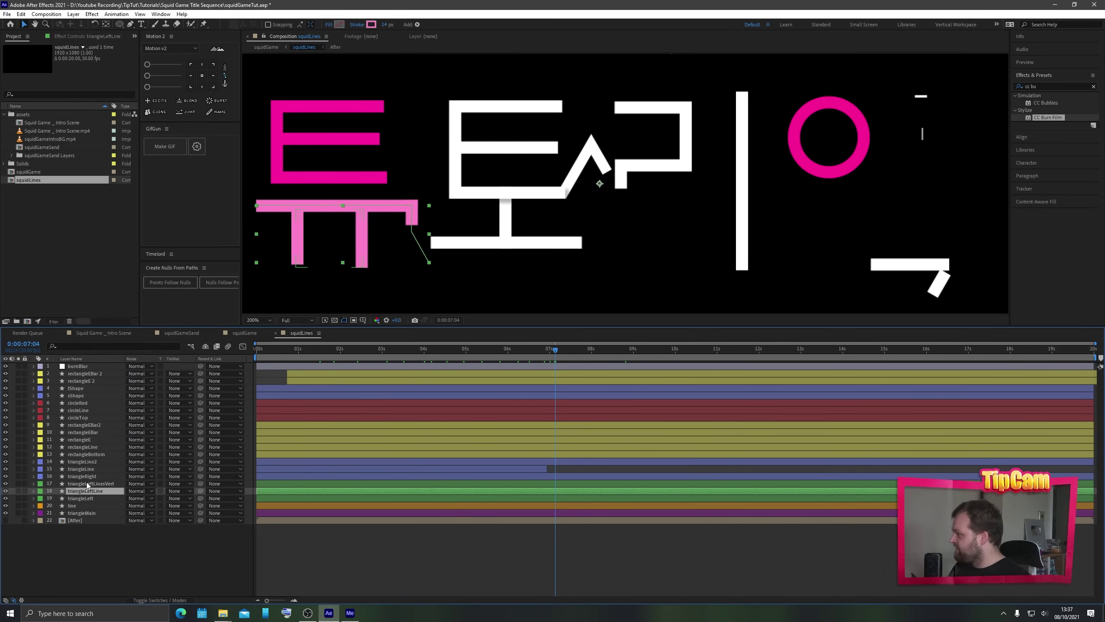
right_click(88, 490)
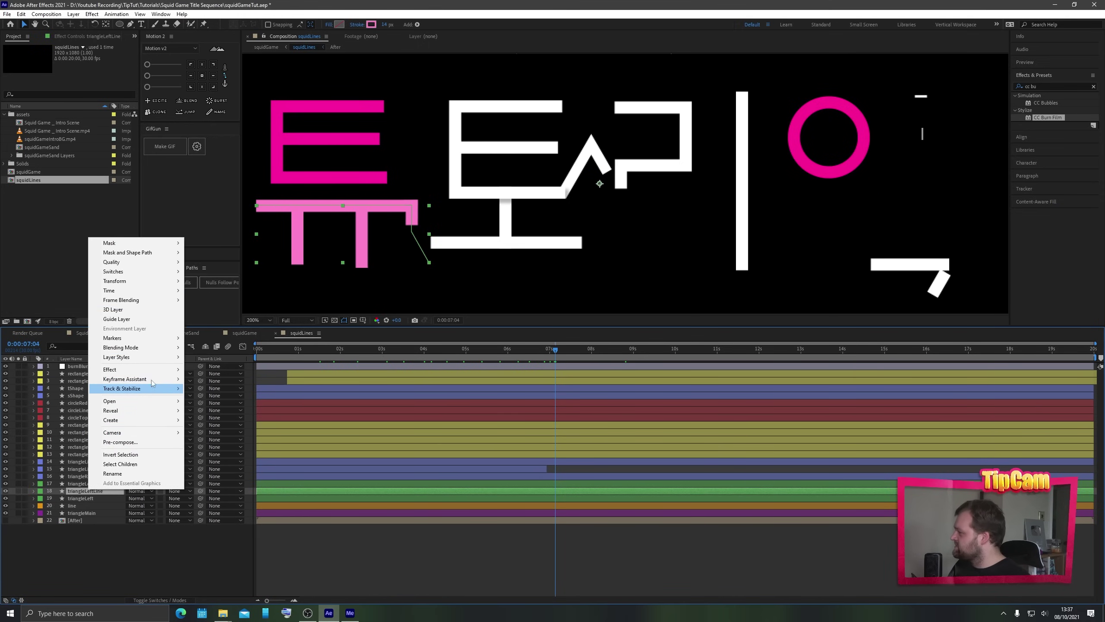
mouse_move(153, 357)
left_click(209, 389)
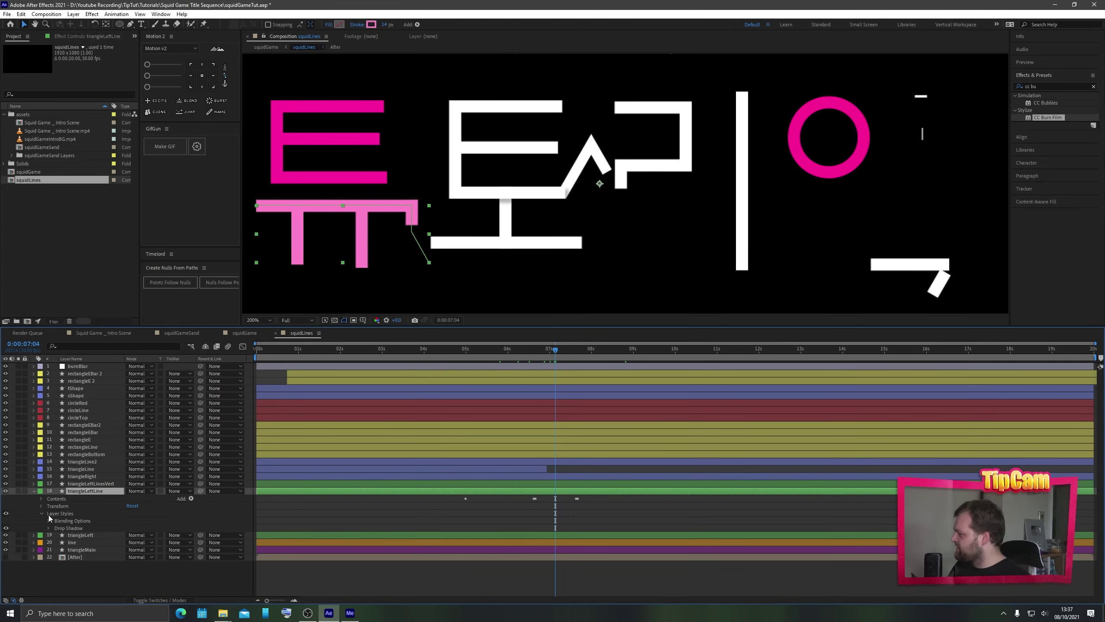
left_click(106, 483)
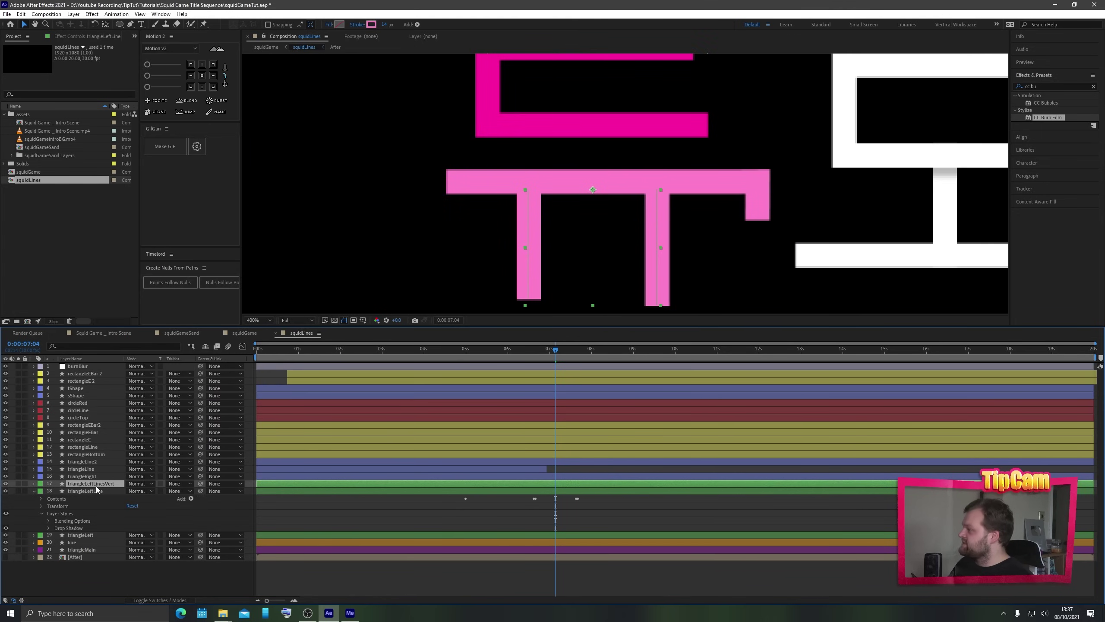
left_click_drag(96, 484, 91, 518)
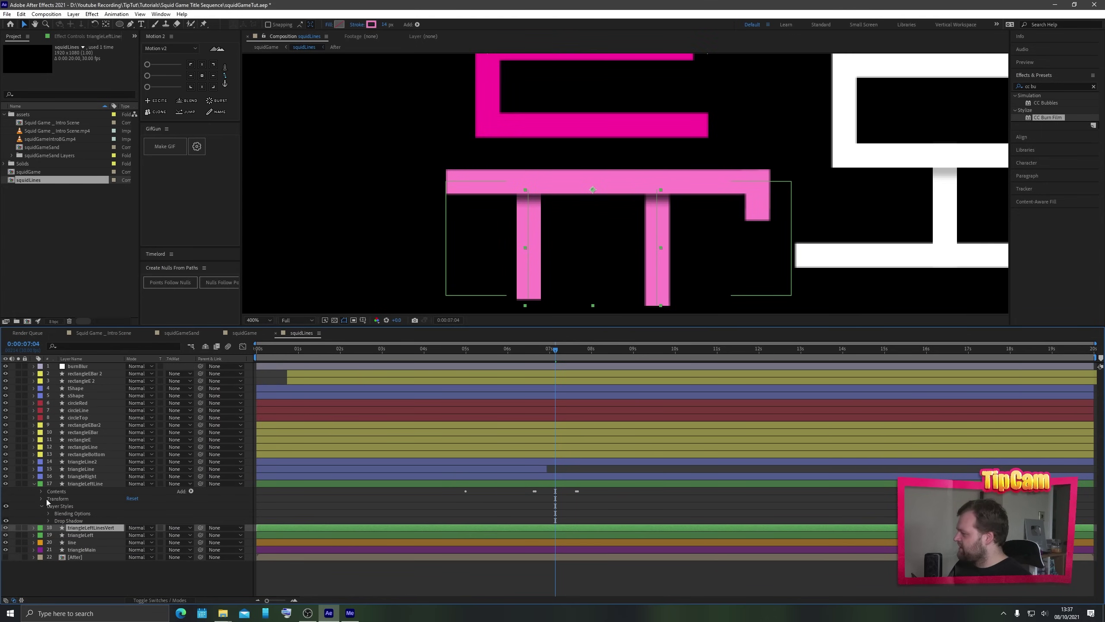
- Set triangleLeftLine's Drop Shadow blend mode to Color Burn, adjust its Spread and Opacity, and inspect the shadow on the lettering
left_click(49, 521)
left_click_drag(129, 573, 113, 542)
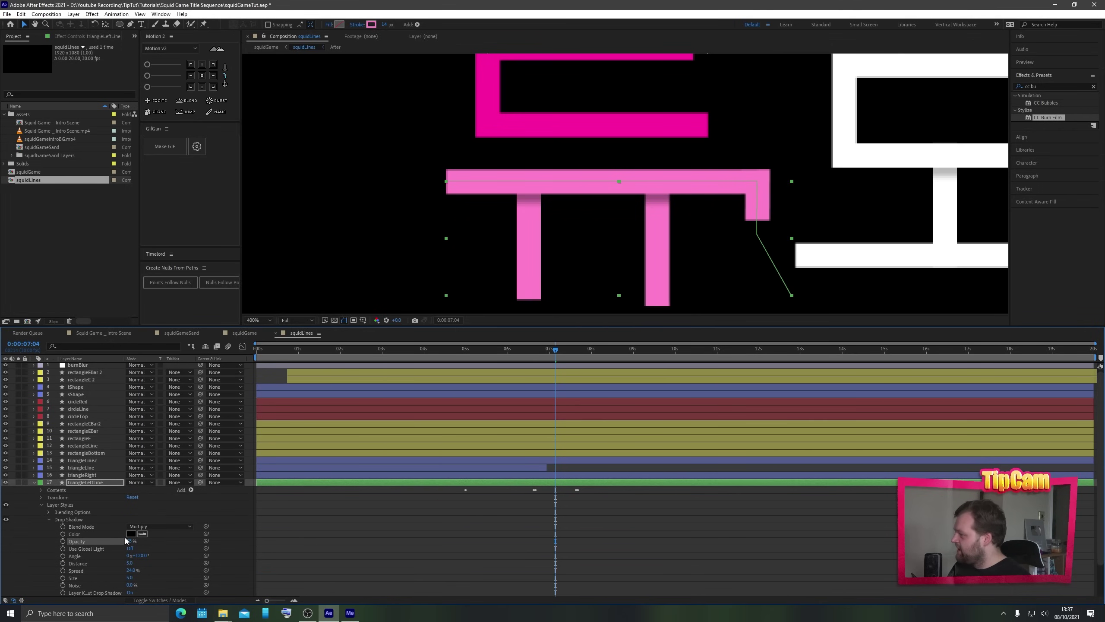
left_click(159, 525)
left_click(157, 293)
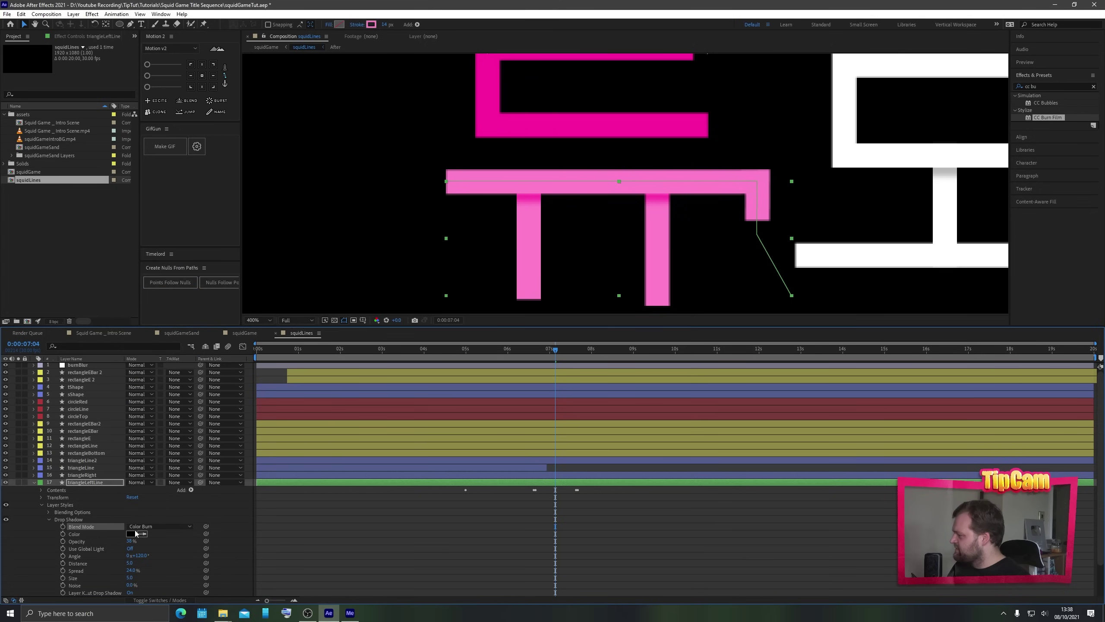
mouse_move(129, 545)
left_mouse_down()
mouse_move(144, 540)
mouse_move(124, 539)
left_mouse_up()
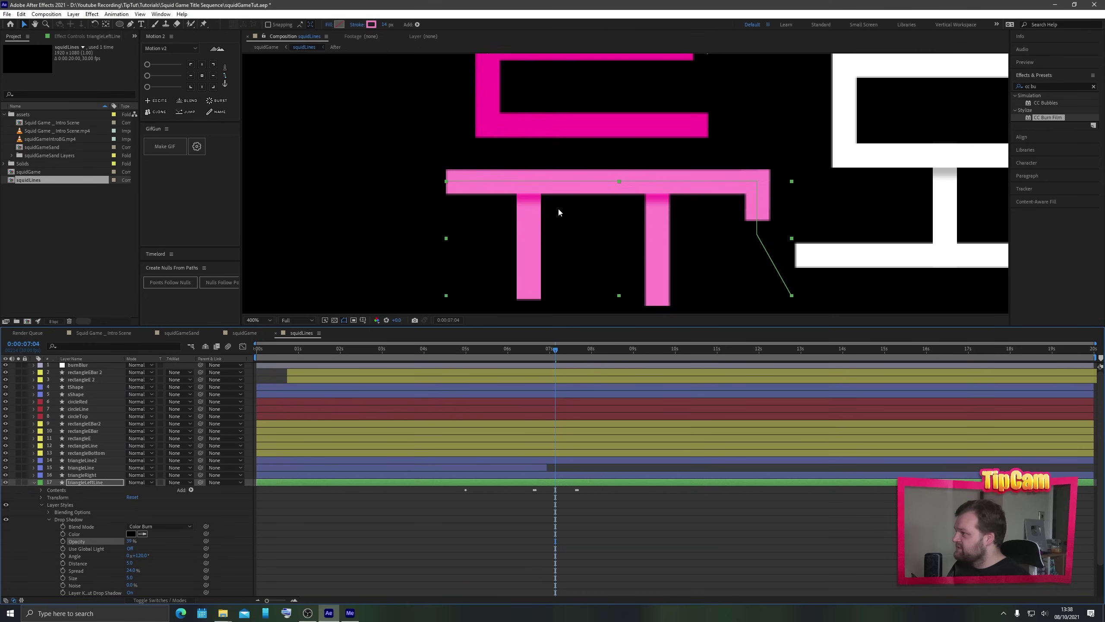
scroll(560, 209, "down", 2)
left_click(263, 233)
key("space")
left_click_drag(754, 196, 548, 227)
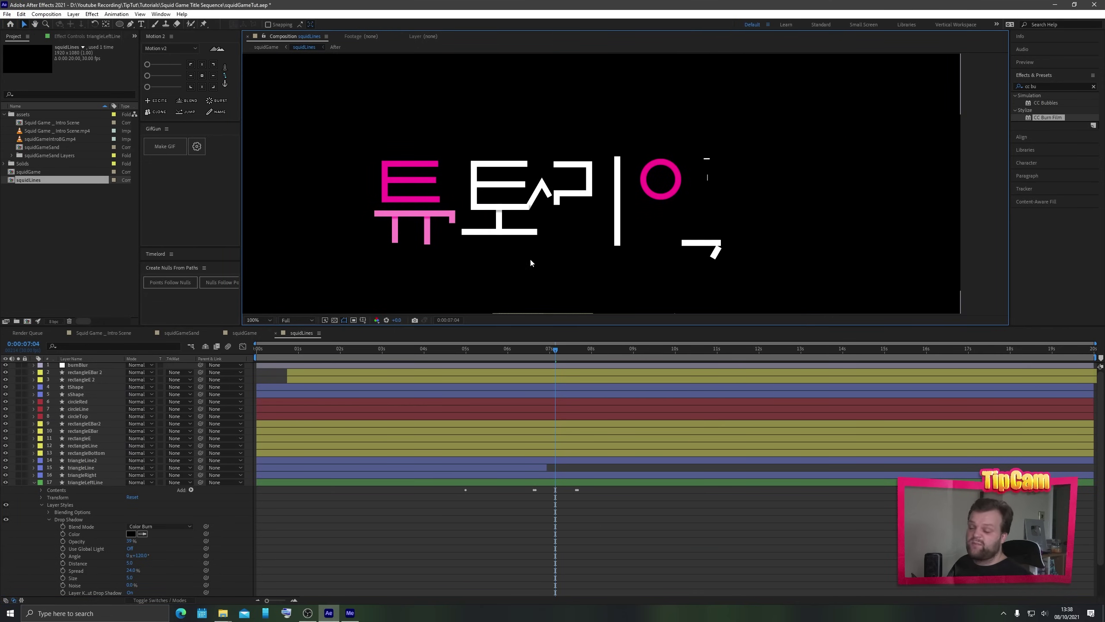
- Show triangleLeftLine's keyframed properties and set the current time to 0:00:07:16, near the end of its colour change
left_click_drag(559, 350, 524, 366)
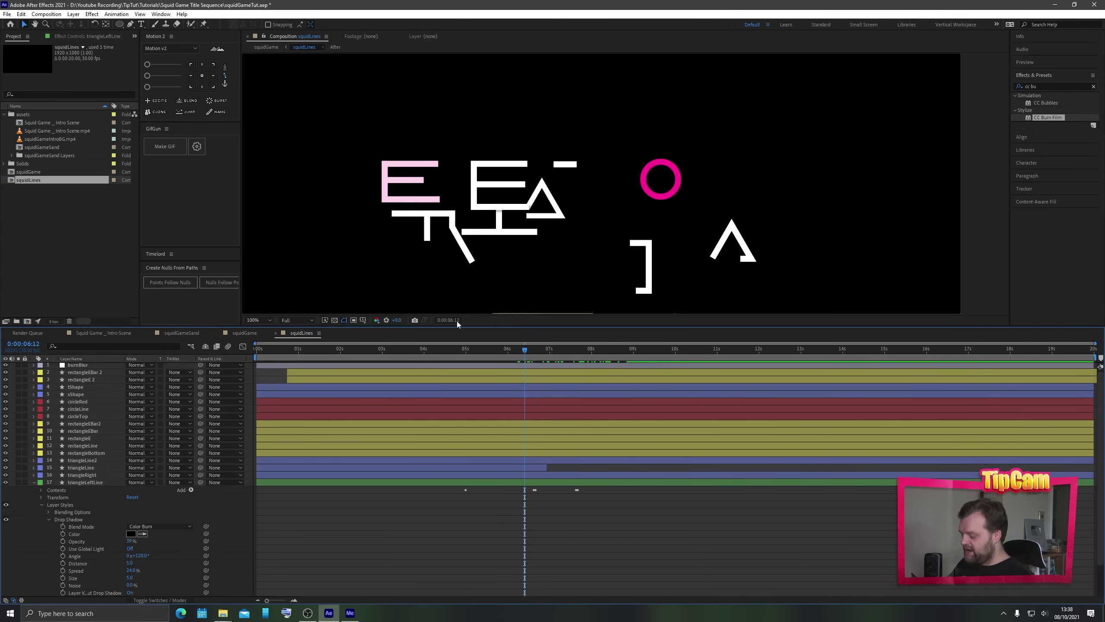
left_click(80, 481)
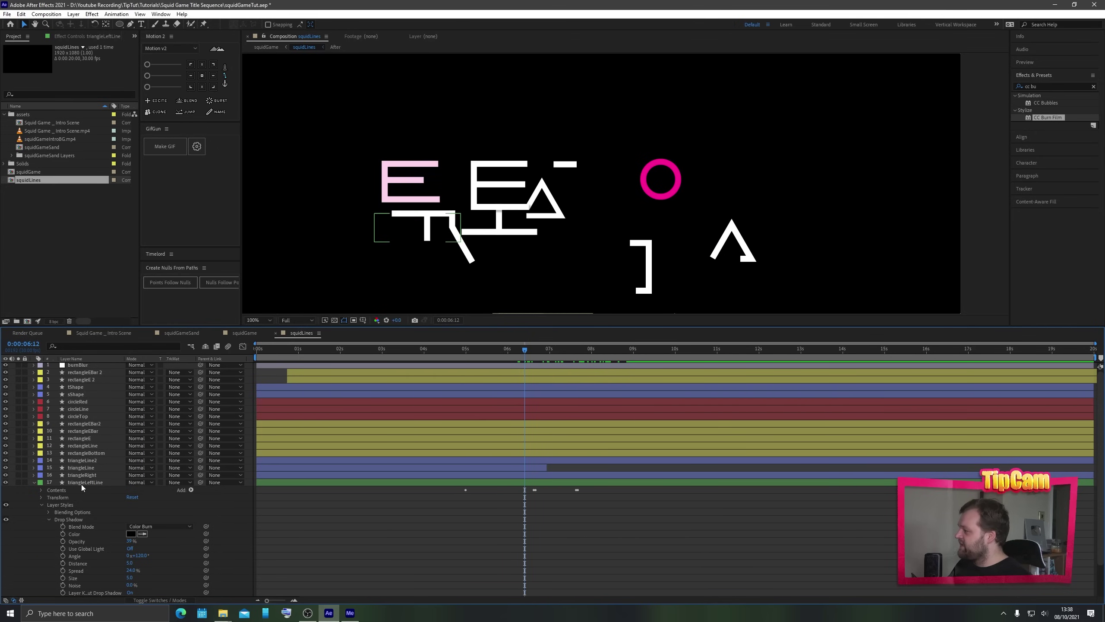
left_click(80, 482)
key("u")
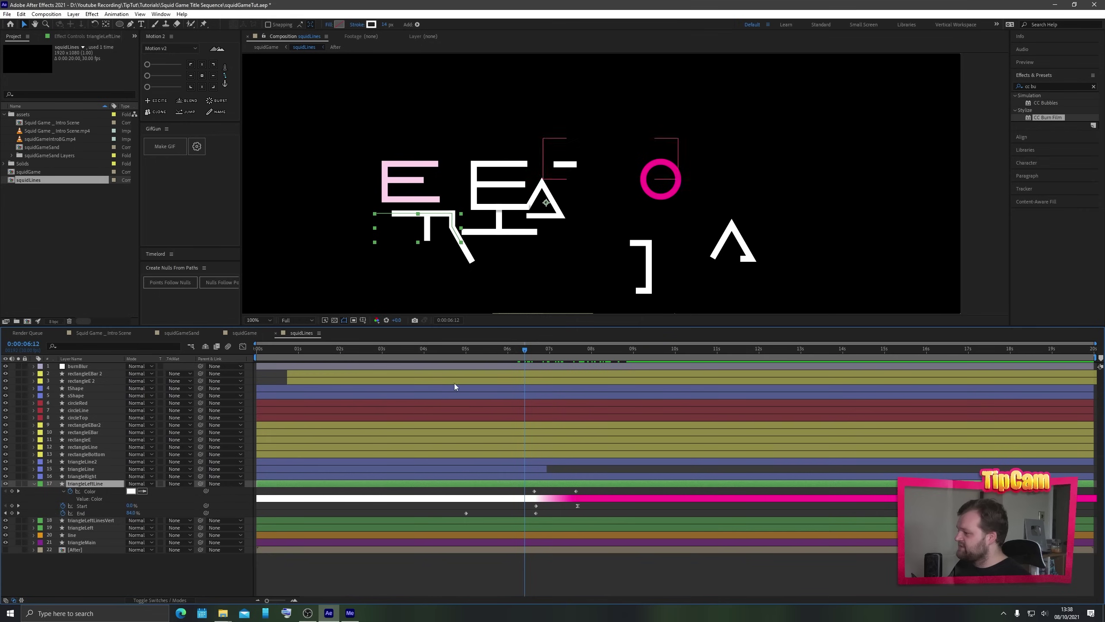
key("k")
left_click_drag(547, 358, 573, 360)
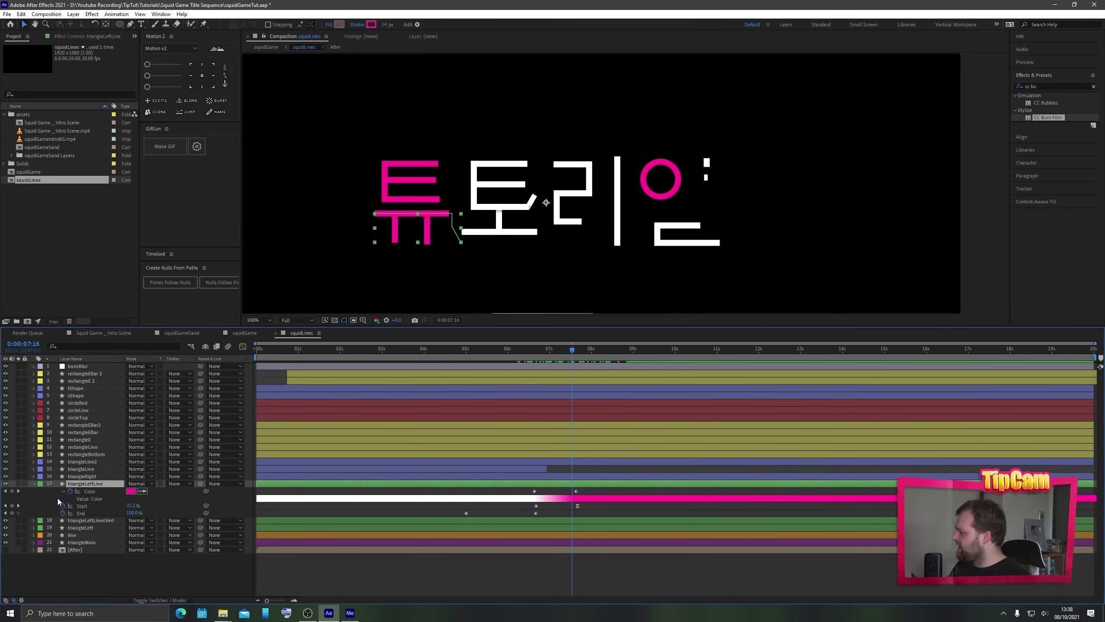
- Keyframe triangleLeftLine's Drop Shadow Opacity from its current value at 0:00:07:16 to 0% at 0:00:08:16, leaving only keyframed properties shown
left_click(34, 483)
left_click(35, 483)
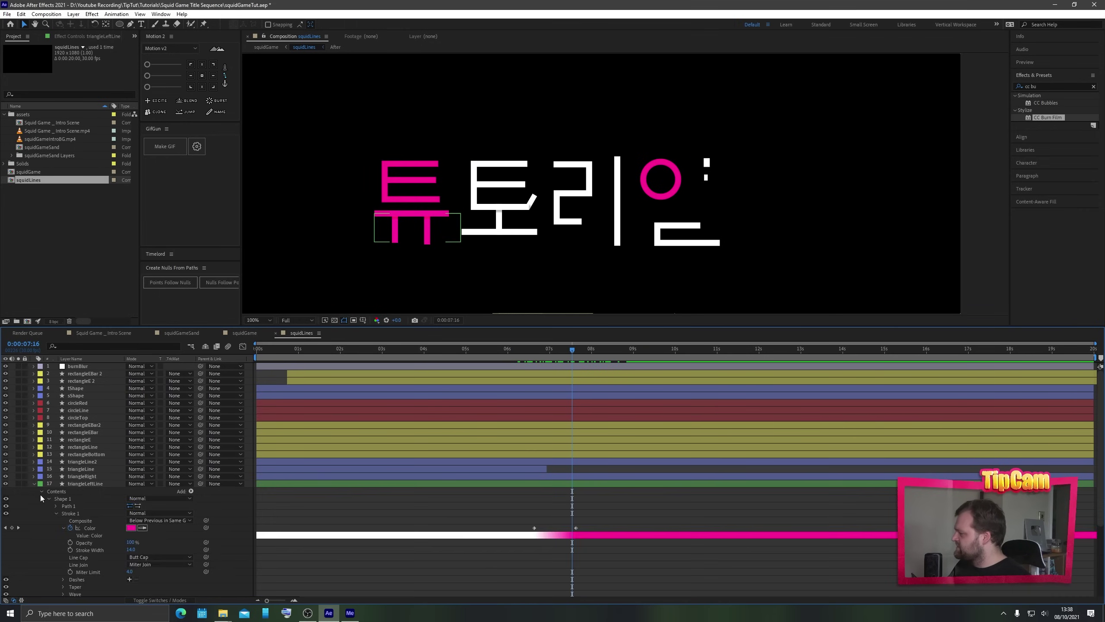
scroll(39, 495, "down", 3)
scroll(44, 566, "down", 1)
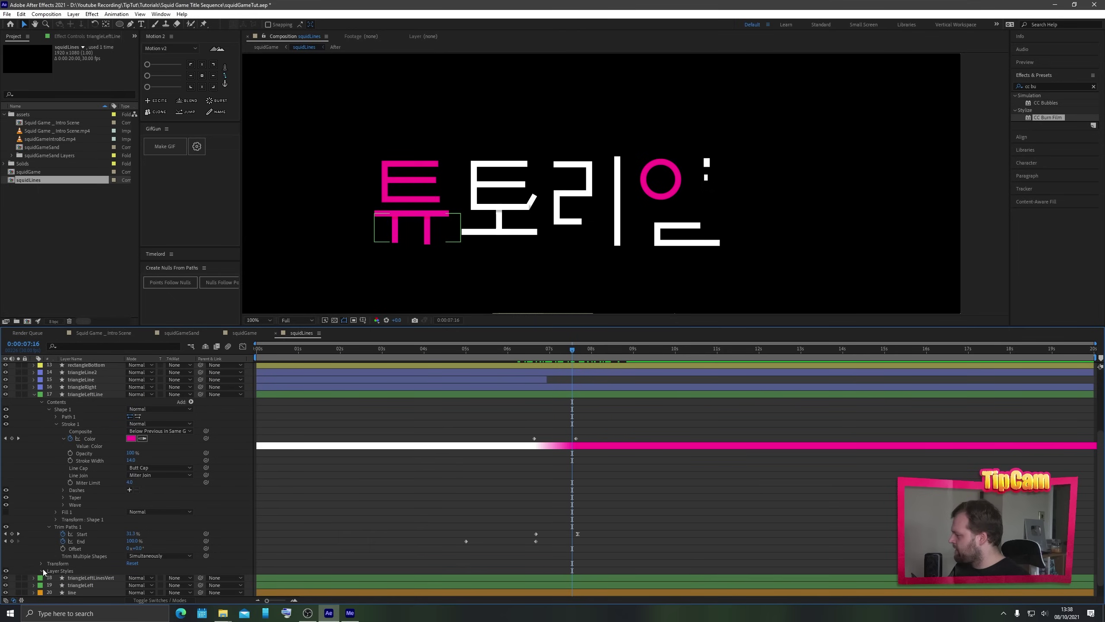
left_click(42, 571)
scroll(72, 553, "down", 1)
left_click(49, 556)
scroll(64, 551, "down", 2)
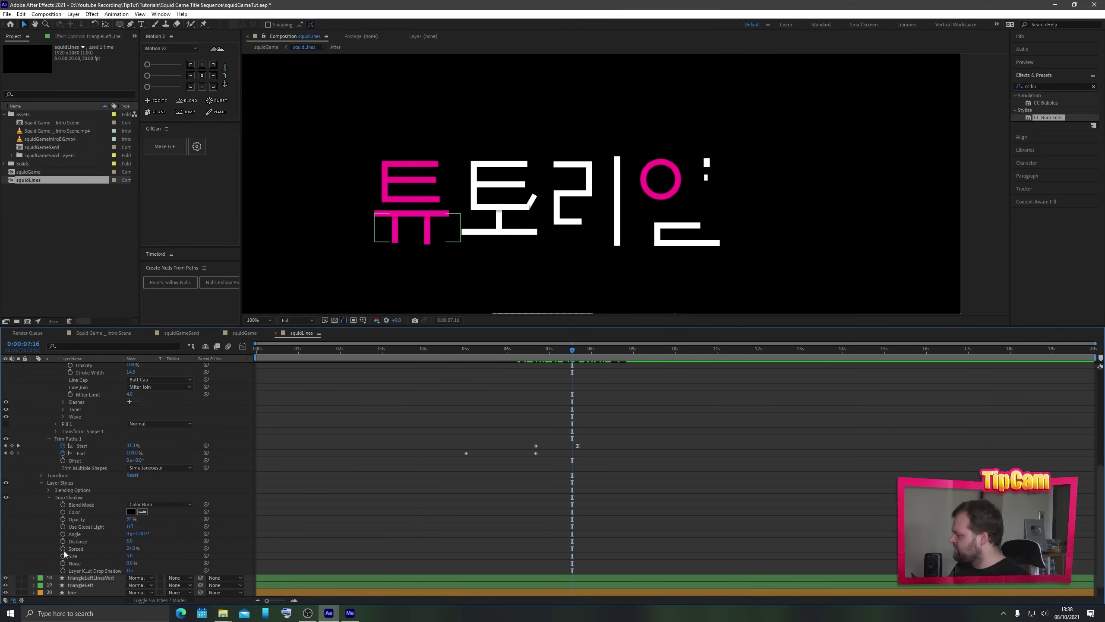
left_click(63, 519)
key("shift+Page_Down")
key("shift+Page_Down")
key("shift+Page_Down")
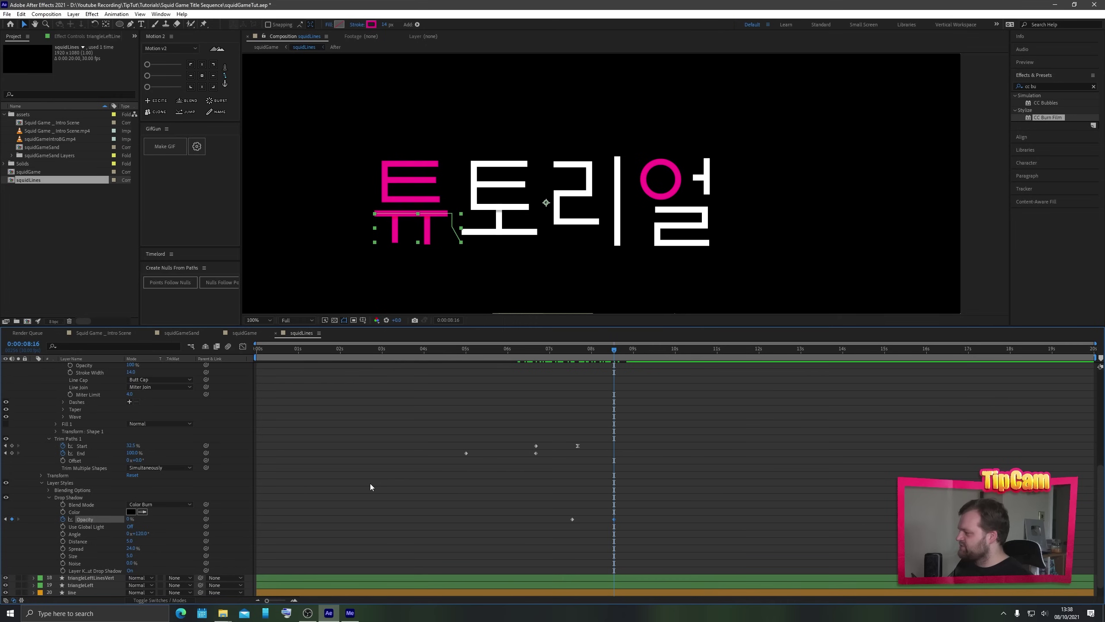
key("u")
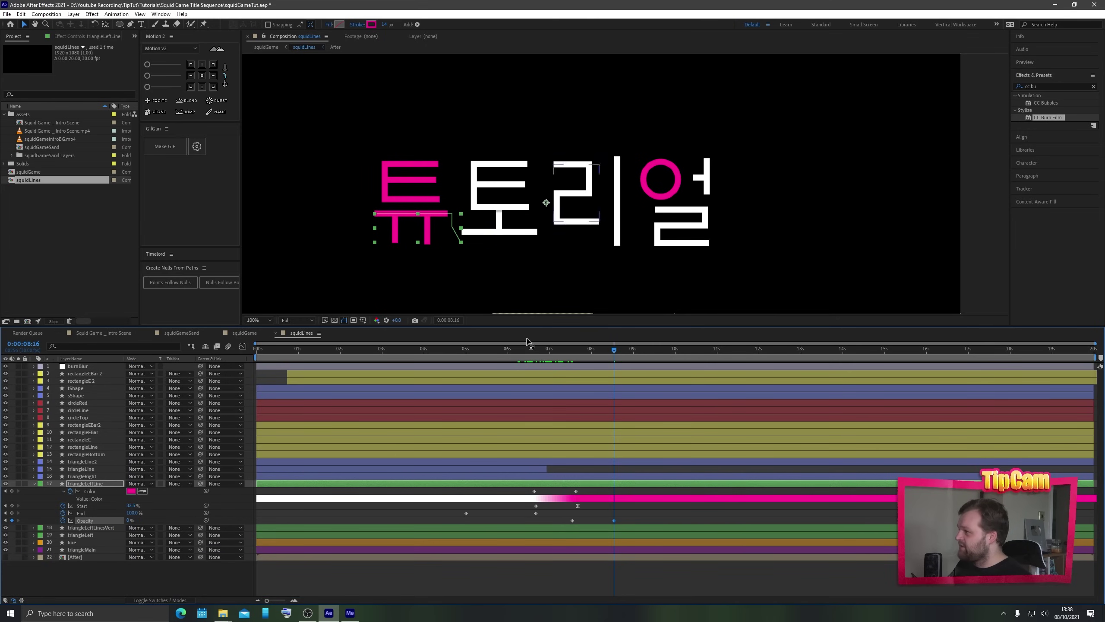
- Keyframe rectangleE's Drop Shadow Opacity from its current value at 0:00:07:16 to 0% at 0:00:08:16, leaving only keyframed properties shown
left_click(79, 434)
left_click(79, 440)
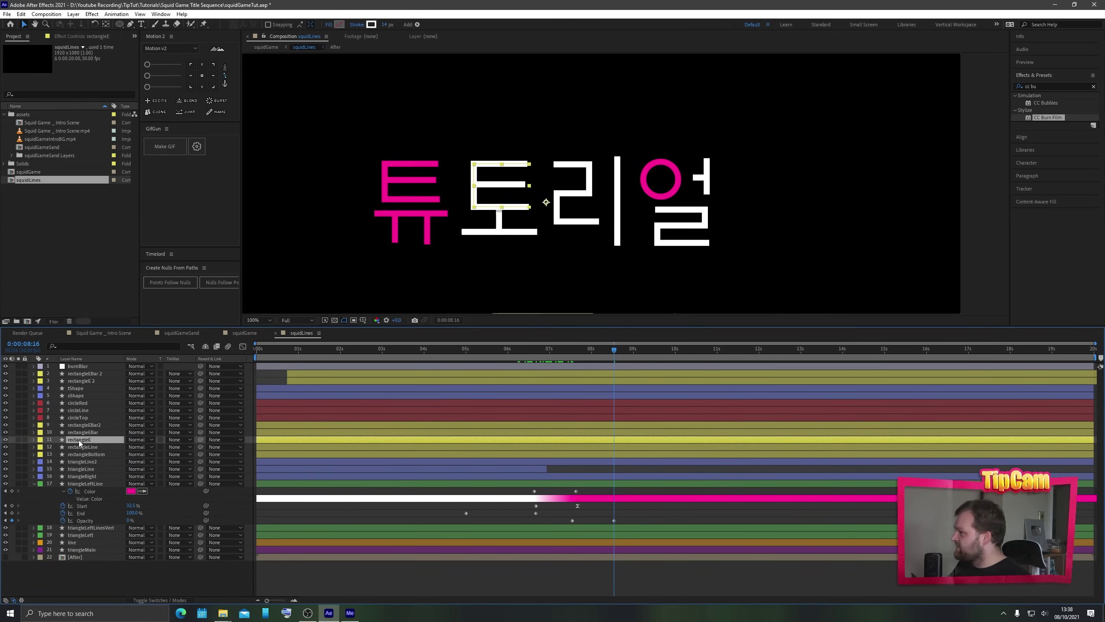
left_click(34, 440)
left_click(41, 462)
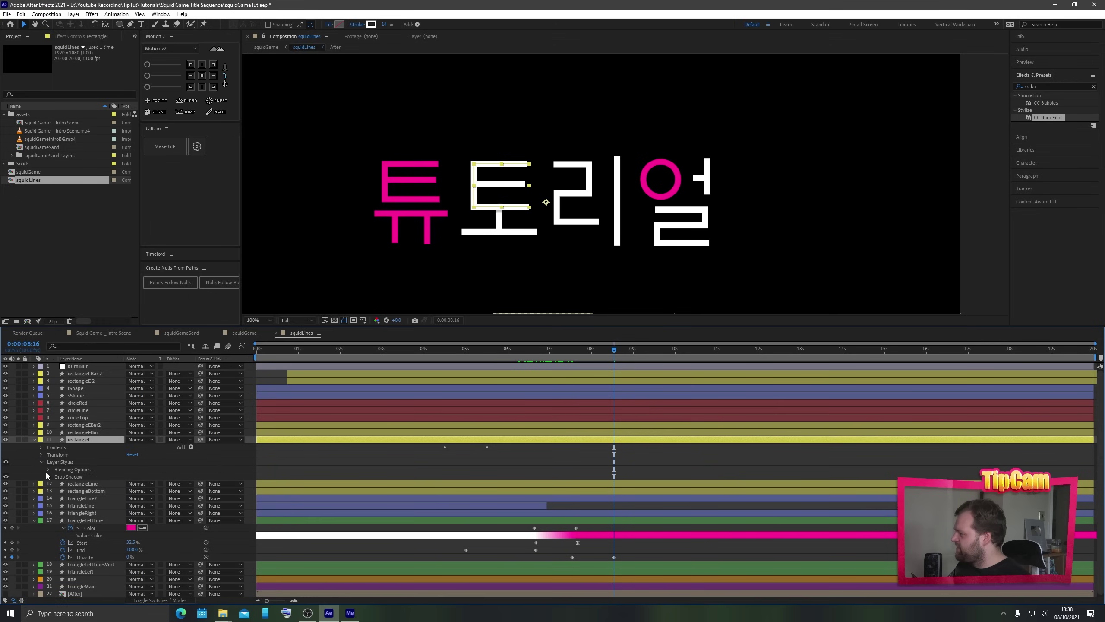
left_click(49, 477)
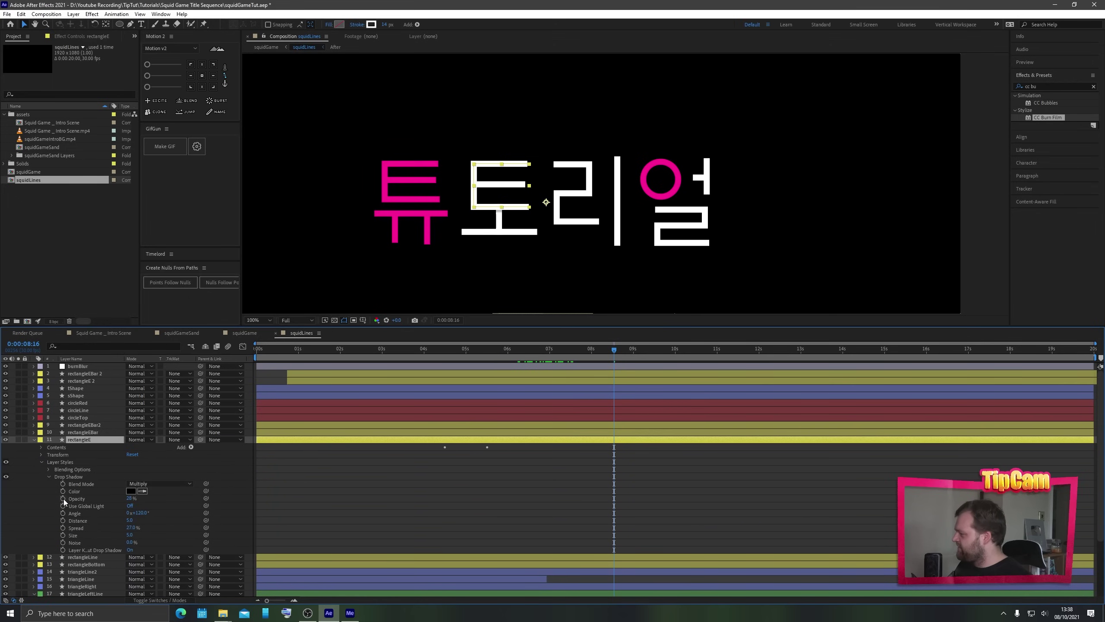
left_click(63, 498)
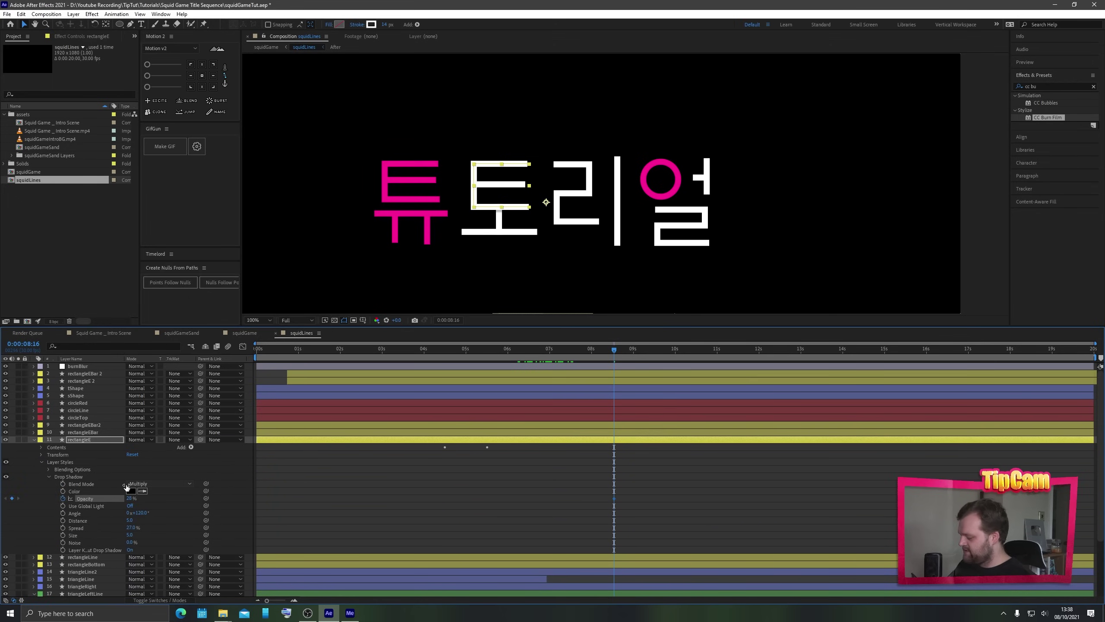
key("shift+Page_Up")
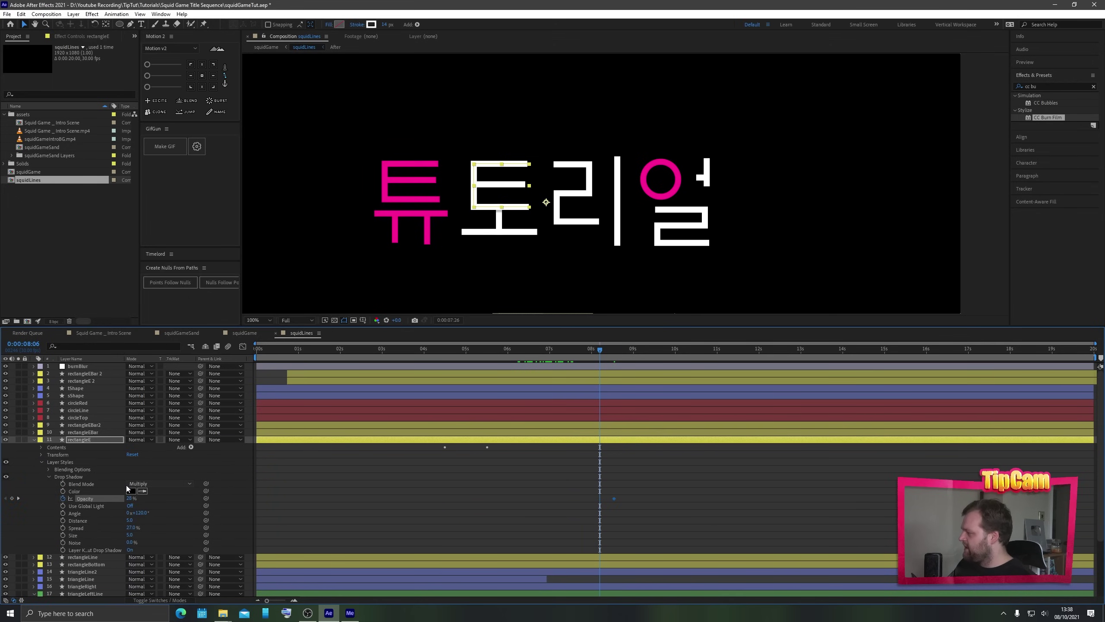
key("shift+Page_Up")
key("shift+Page_Up")
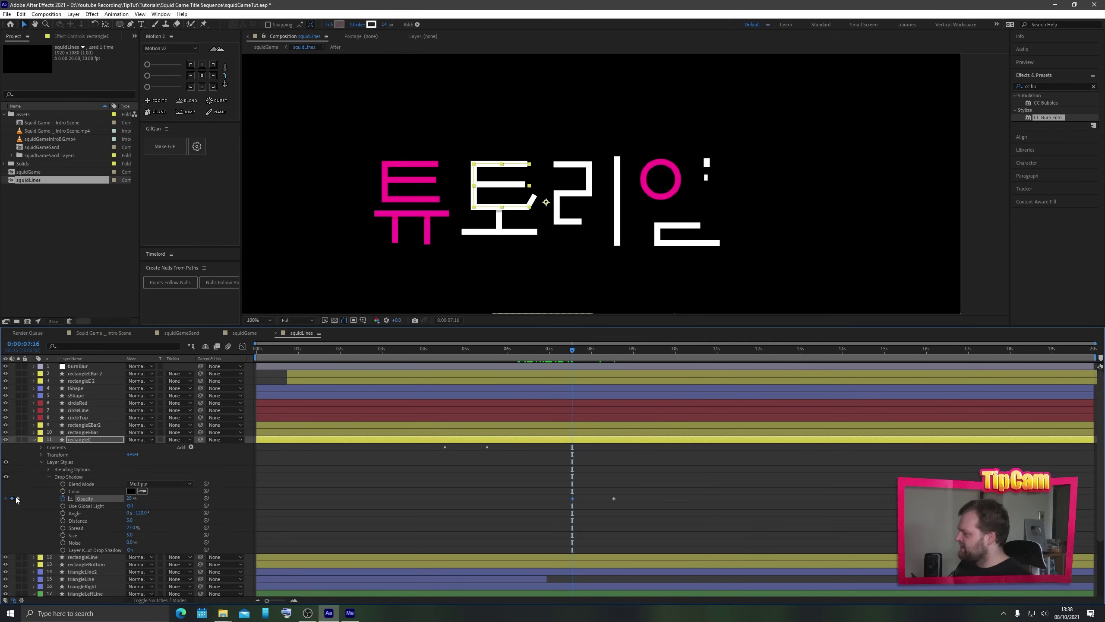
left_click(18, 498)
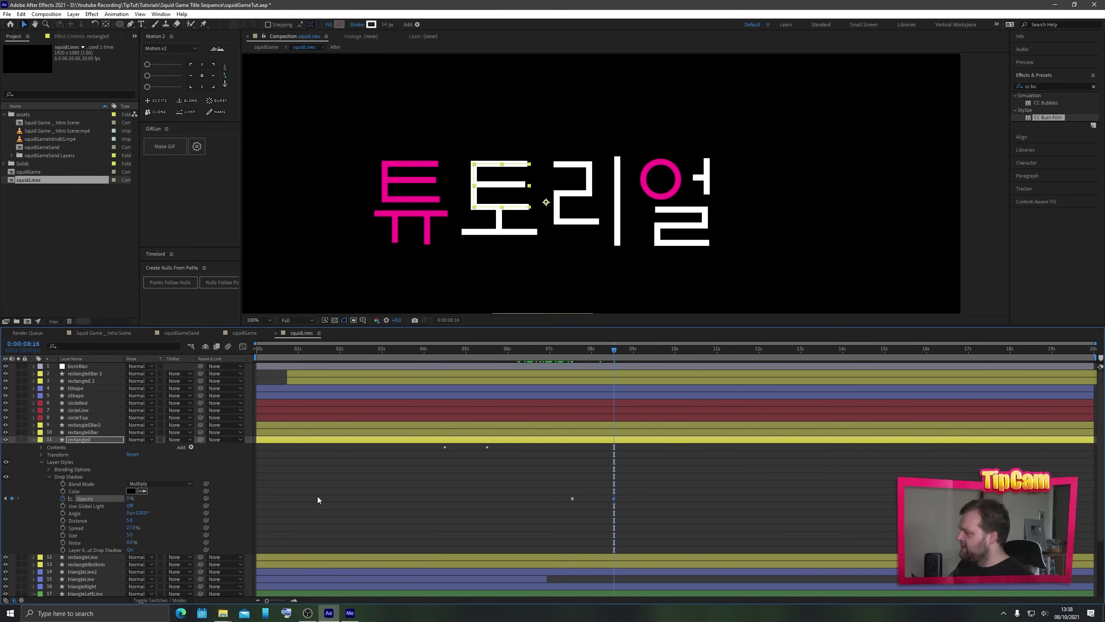
key("u")
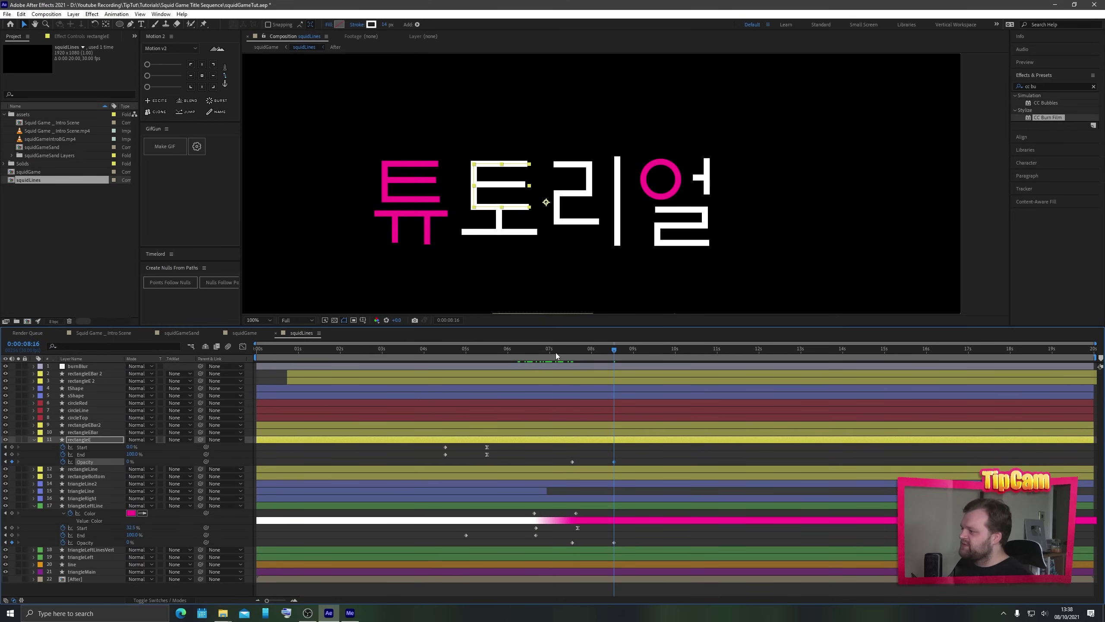
- Check the shadow fade-out up to 0:00:09:06, select the burnBlur layer and view the whole title
left_click_drag(556, 352, 642, 394)
left_click(550, 460)
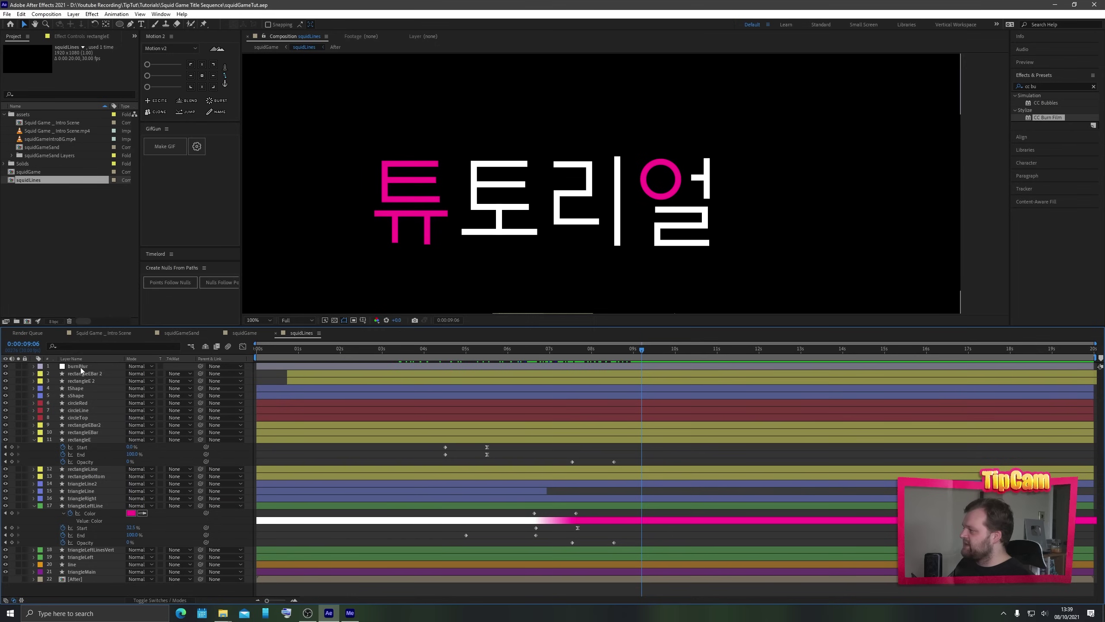
left_click(495, 255)
scroll(626, 192, "down", 2)
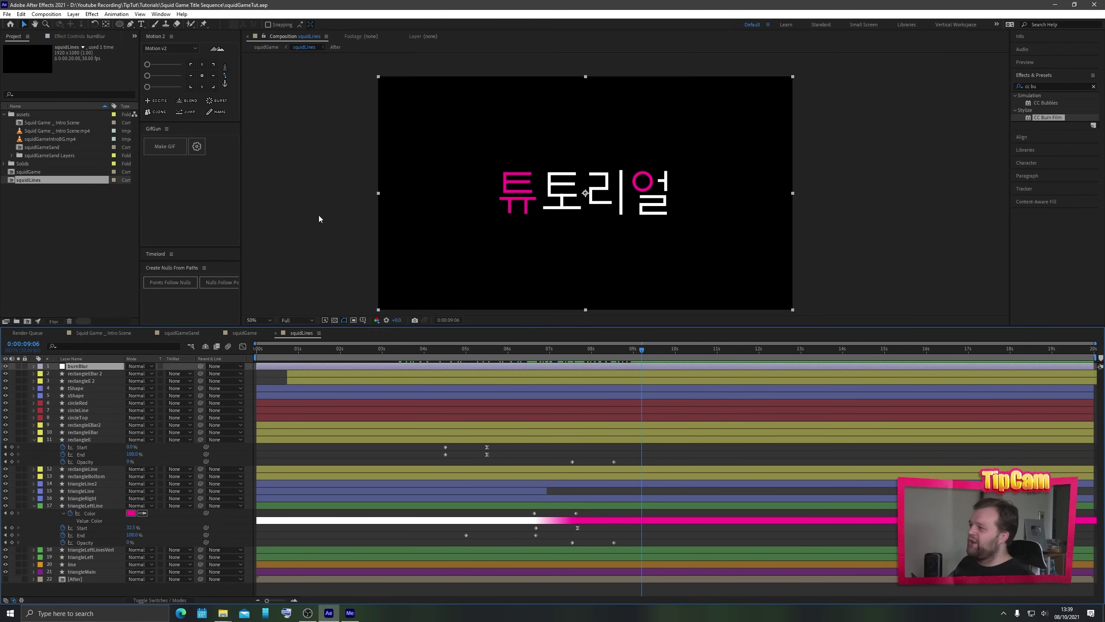
scroll(509, 213, "up", 2)
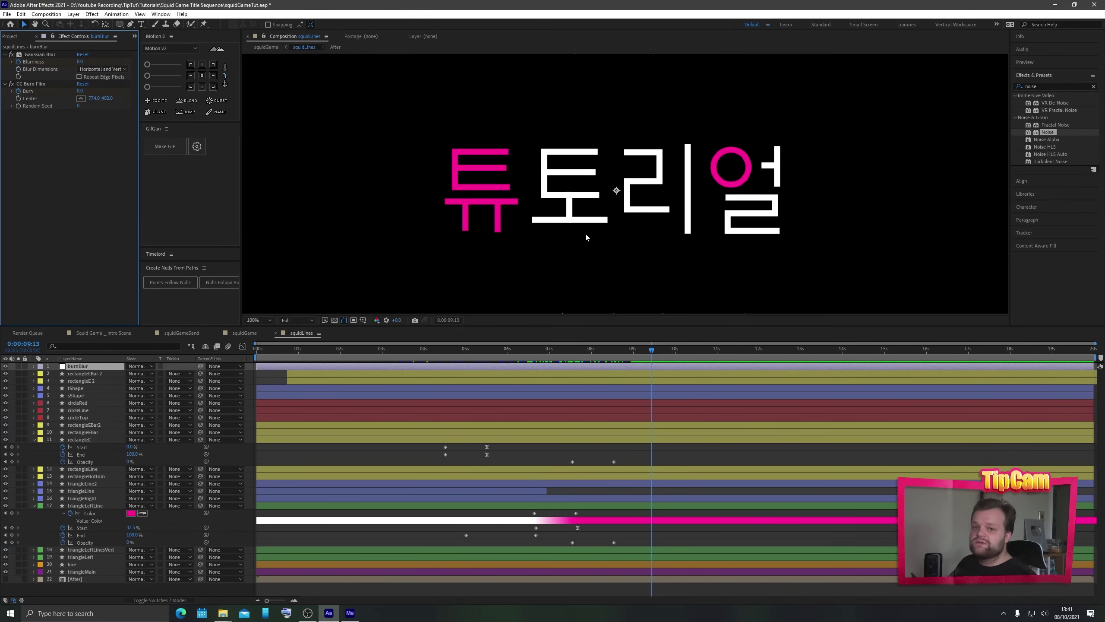
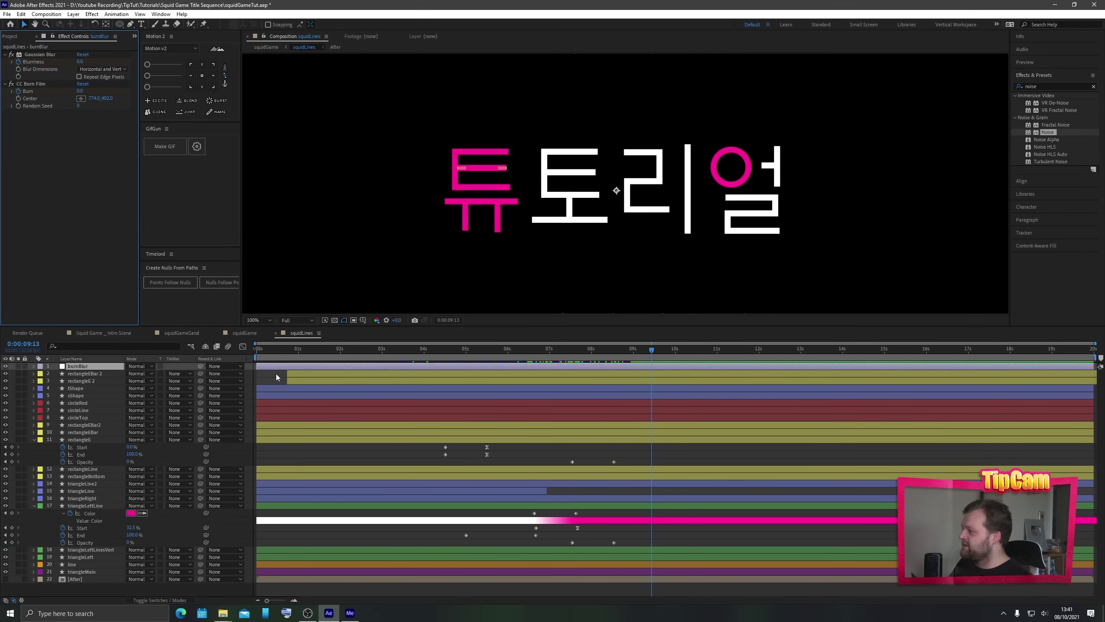
- Apply the VR Chromatic Aberrations effect to the burnBlur layer and set its Frame Layout to Stereoscopic - Side by Side
left_click(1043, 88)
left_click(1036, 86)
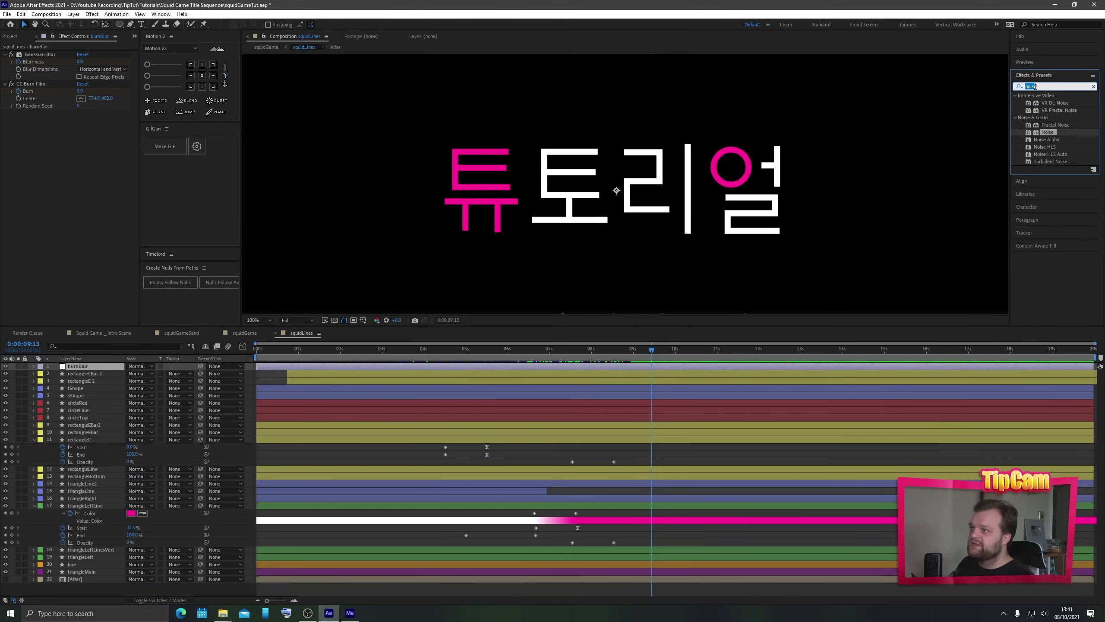
type("vr")
left_click_drag(1058, 110, 531, 366)
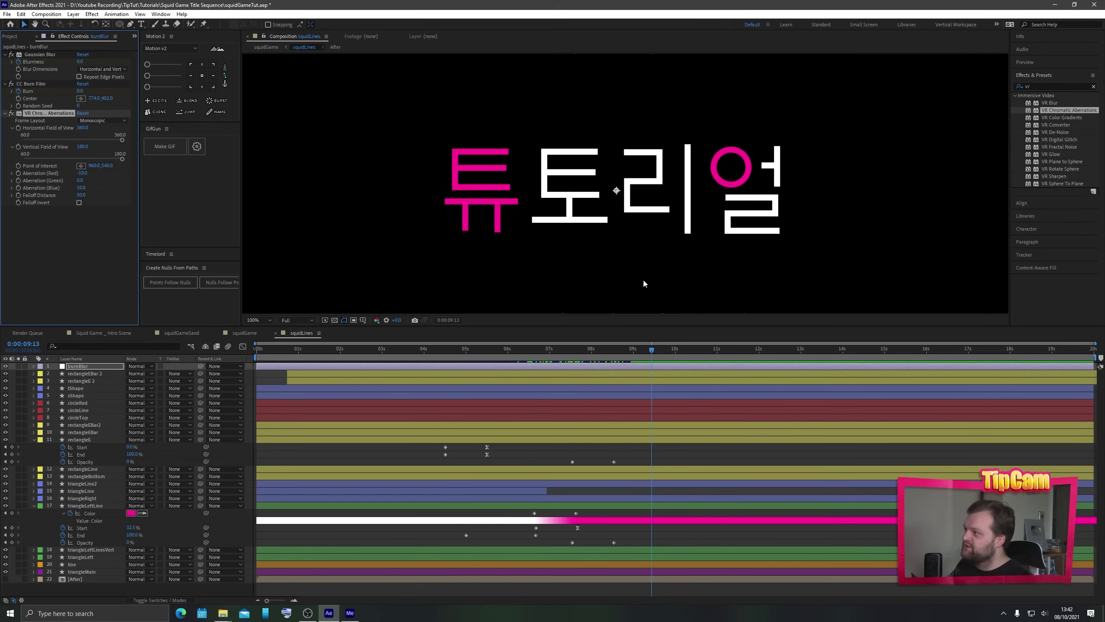
key("period")
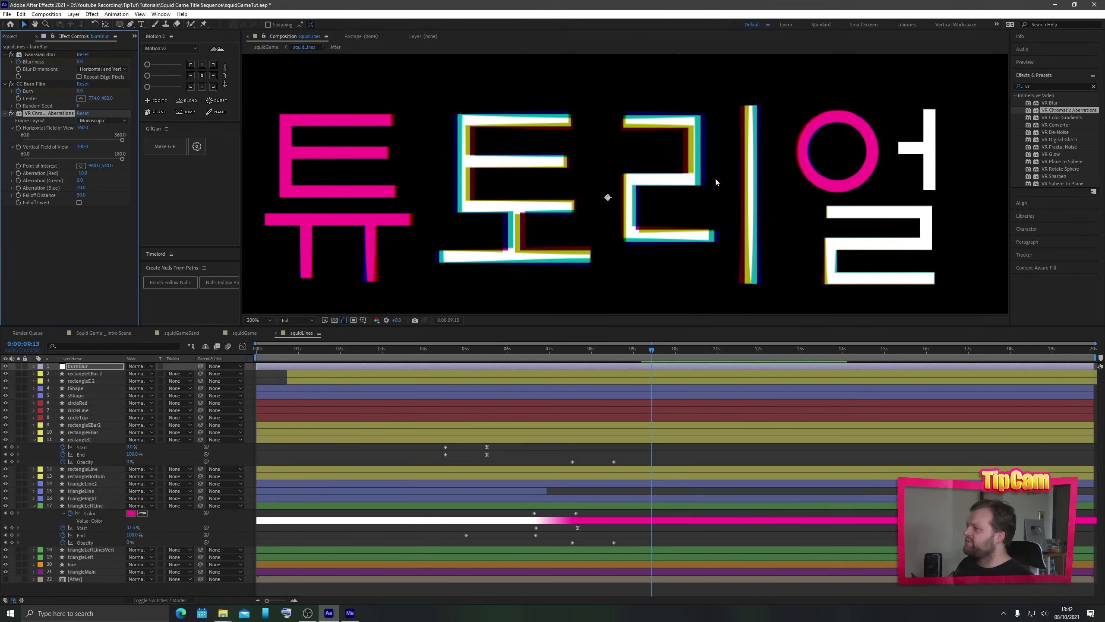
left_click(104, 121)
left_click(113, 150)
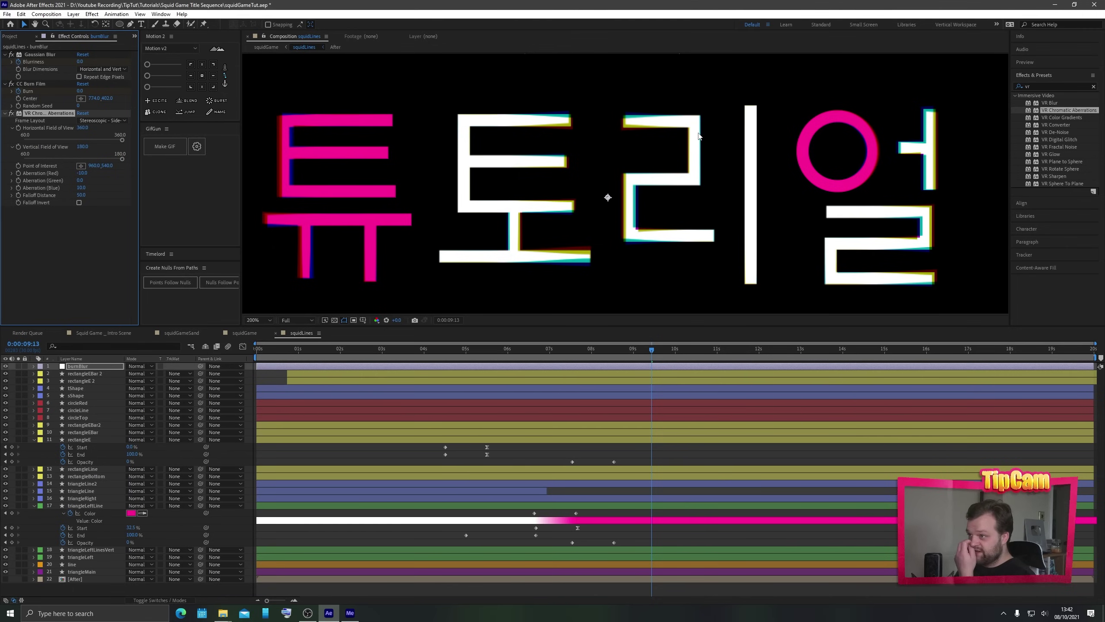
- Set the VR Chromatic Aberrations effect's Horizontal and Vertical Field of View to 60 and compare with the full 360 and 180 setting
left_click_drag(122, 142, 24, 159)
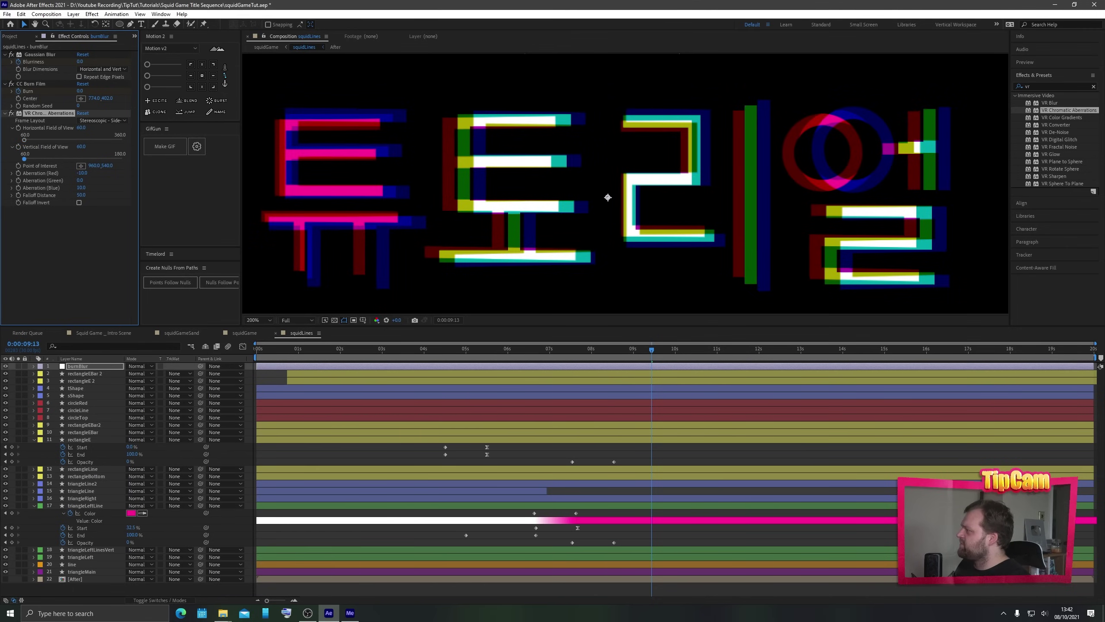
scroll(655, 208, "down", 4)
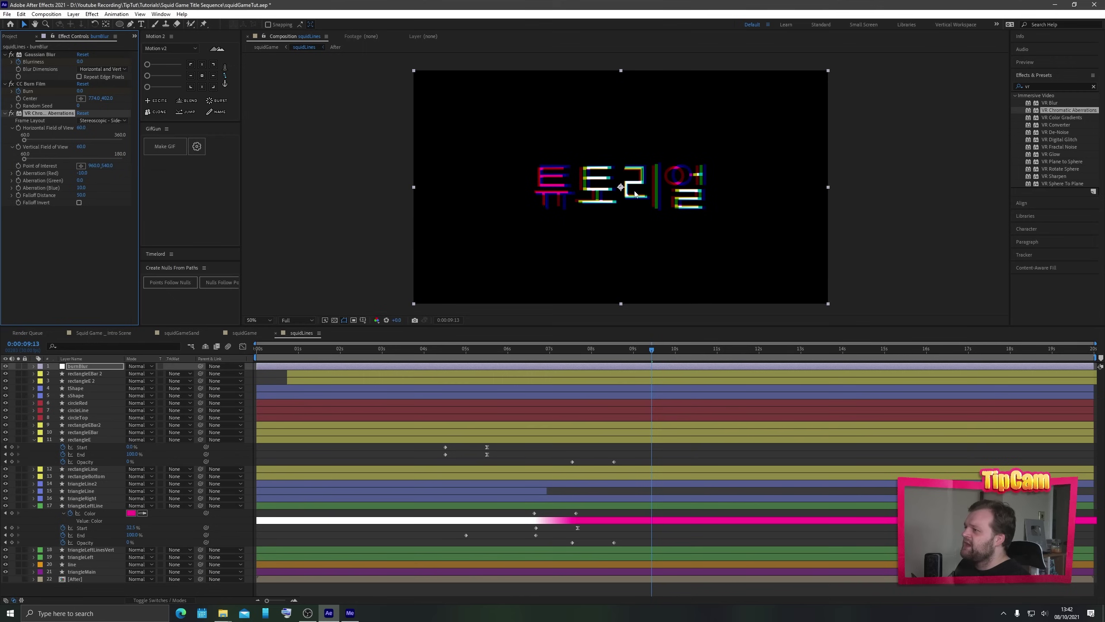
scroll(625, 192, "up", 2)
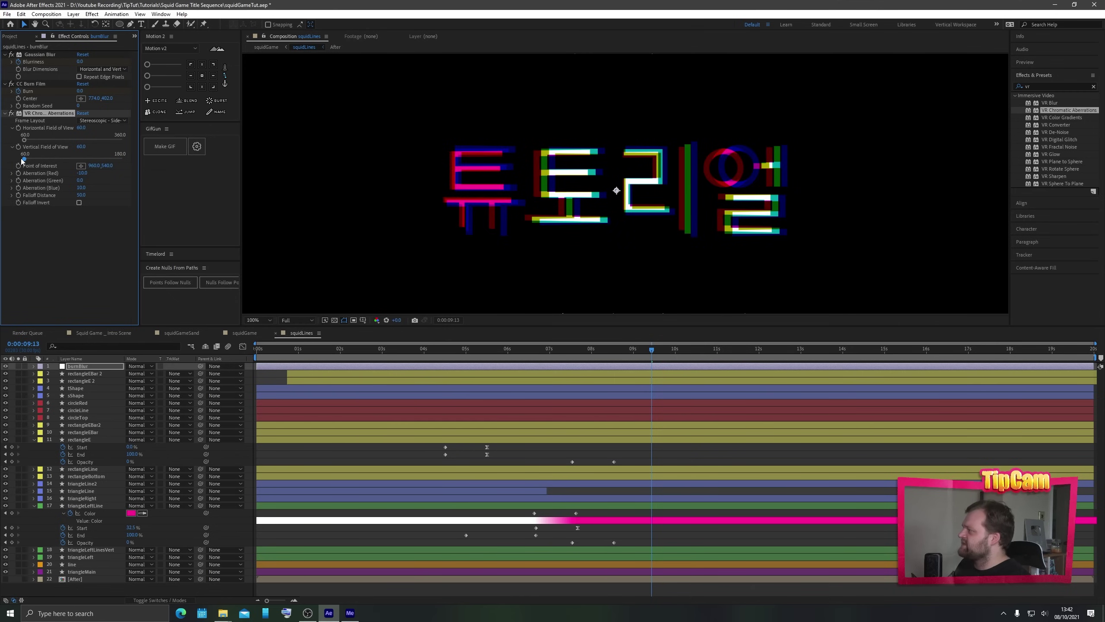
left_click_drag(154, 158, 155, 157)
left_click(123, 140)
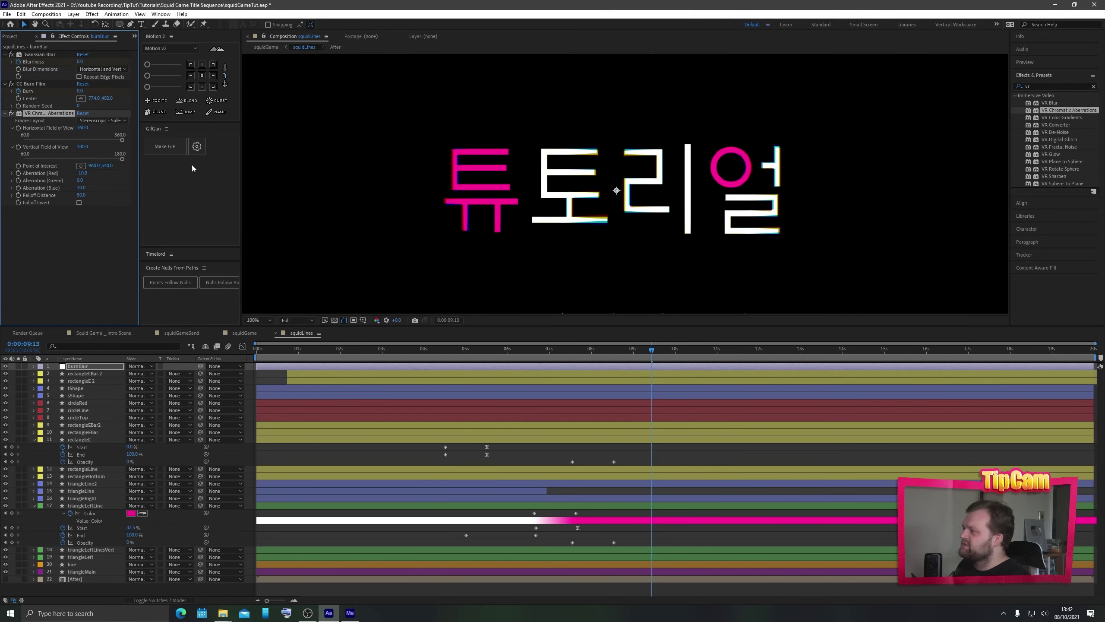
left_click_drag(117, 141, 7, 161)
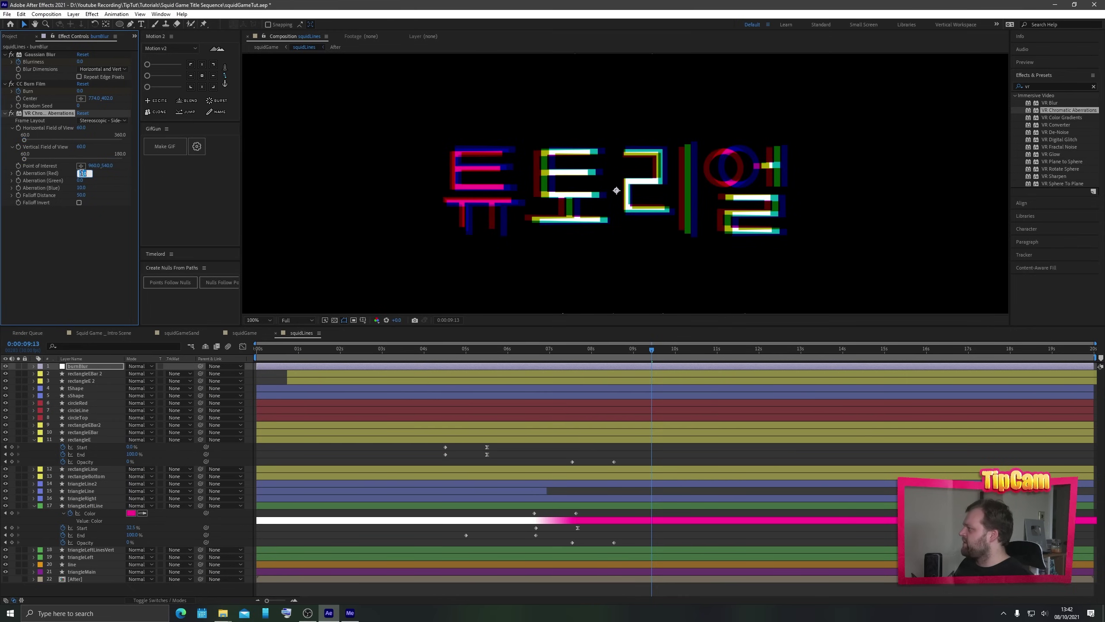
- Set Aberration (Red) and Aberration (Blue) to 0 and raise both to 1, inspecting the fringing on the lettering
left_click(81, 188)
type("0")
key("Return")
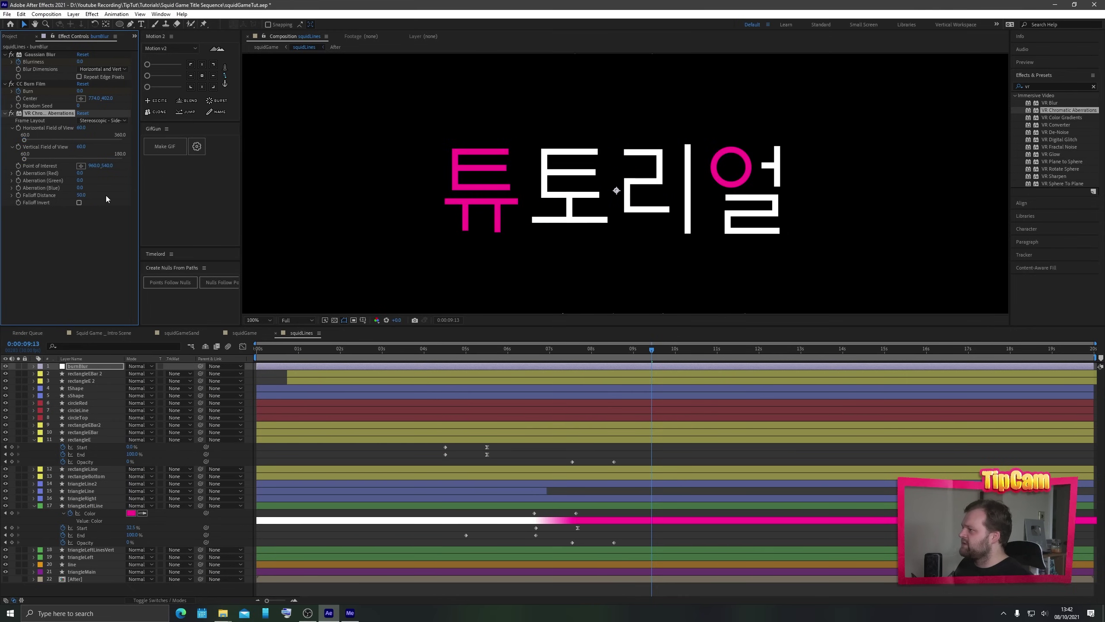
left_click(81, 189)
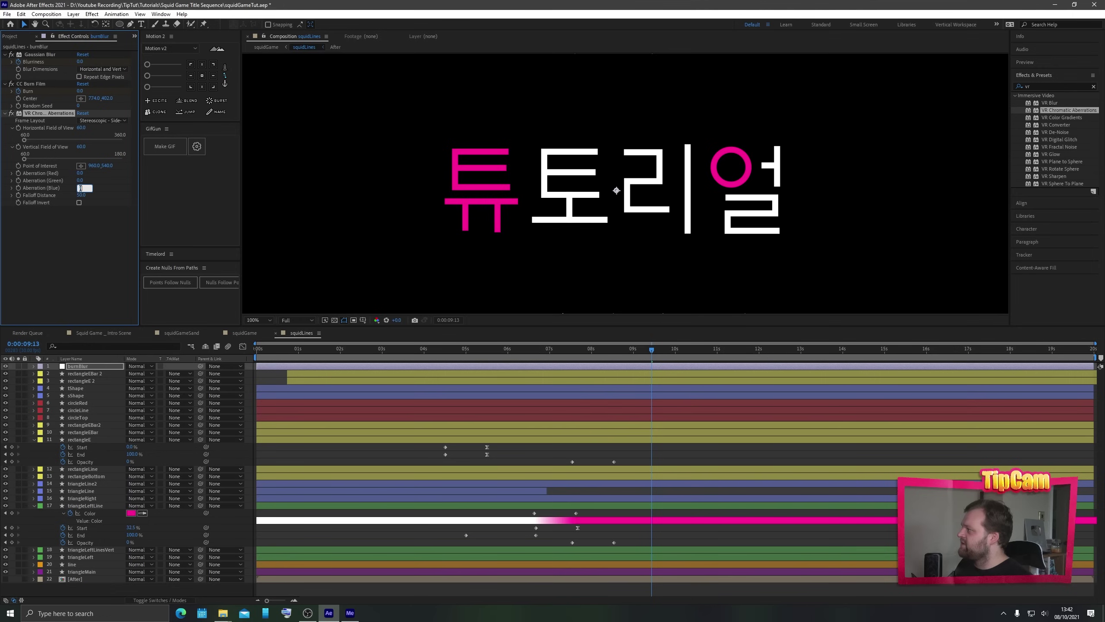
left_click(80, 173)
type("1")
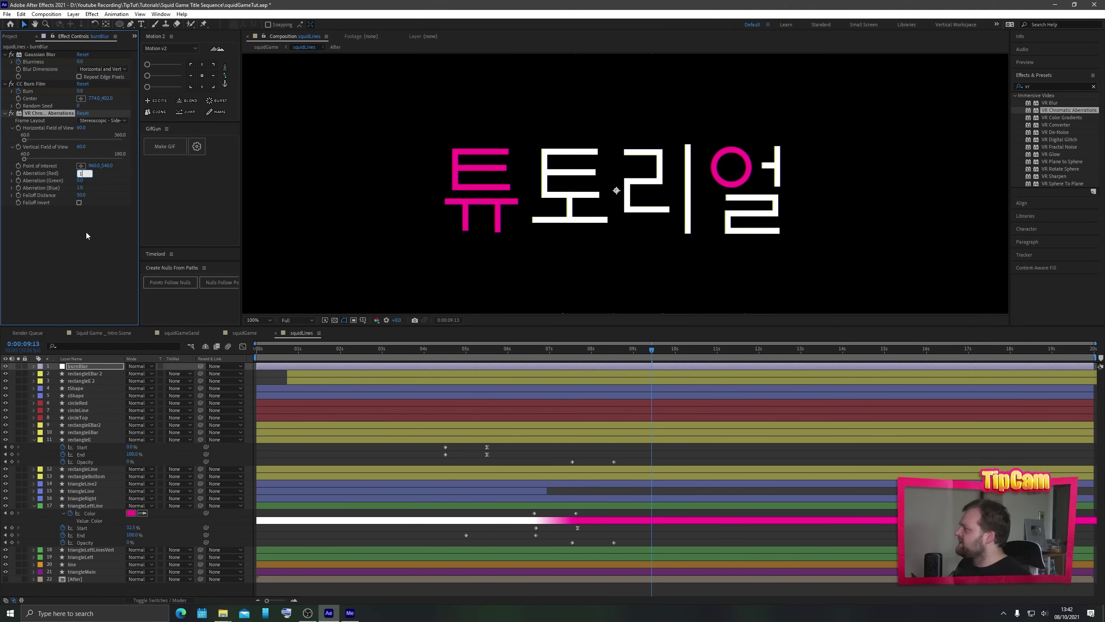
left_click(87, 236)
key("period")
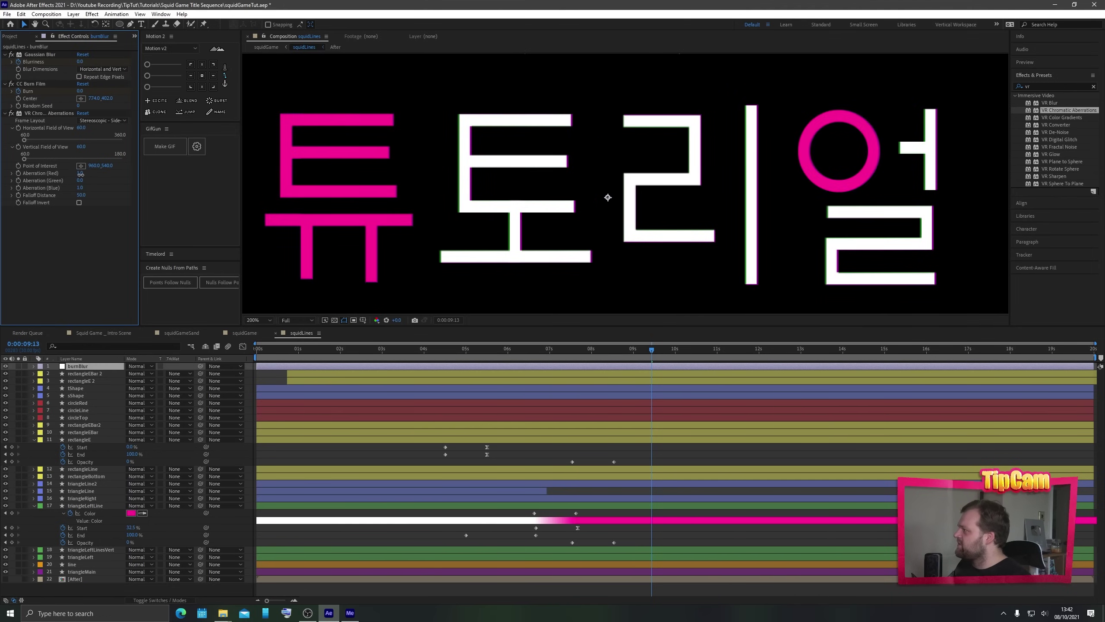
- Try Aberration (Red) and Aberration (Blue) at 2 and inspect the lettering's edges
left_click(80, 188)
type("2")
left_click(100, 232)
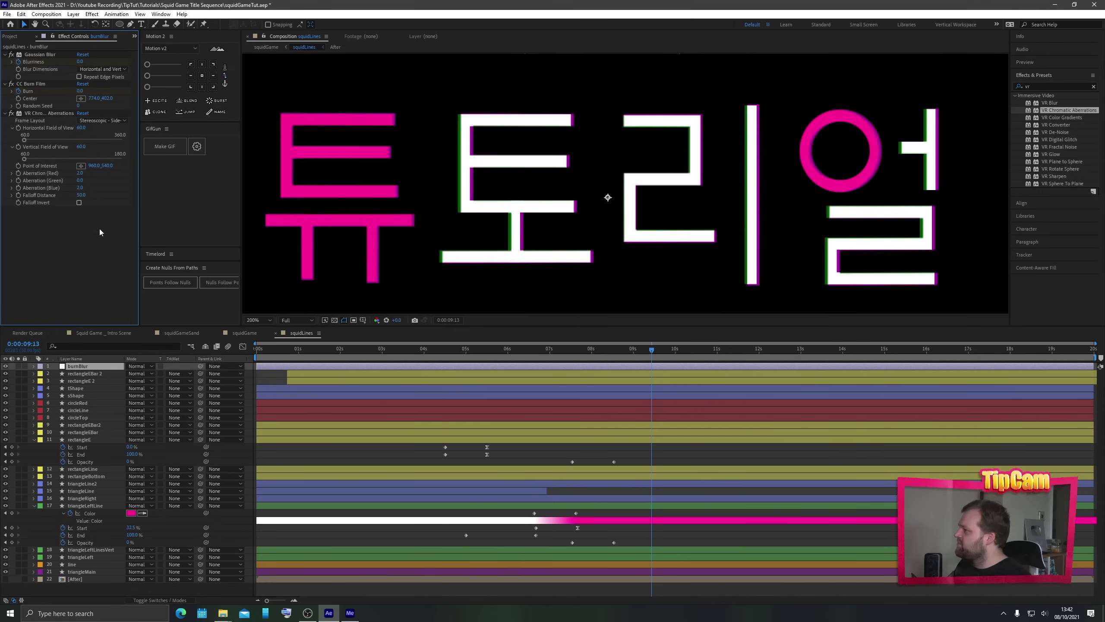
key("comma")
key("period")
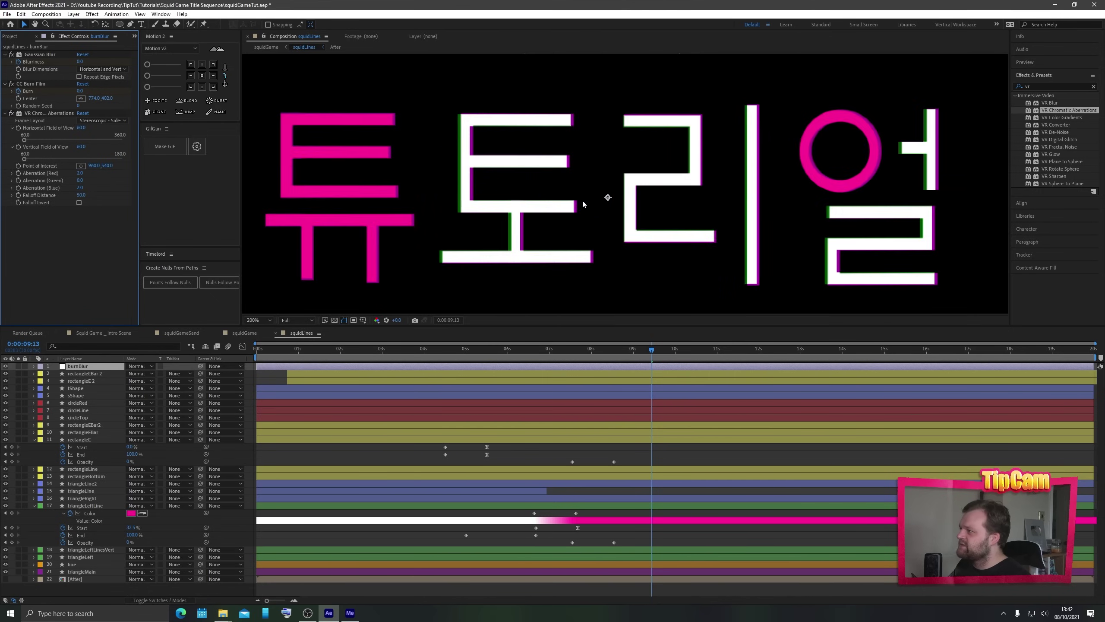
- Start keyframing Aberration (Red) and Aberration (Blue) at 0:00:03:01 with both at 0, and reveal burnBlur's keyframed properties
left_click_drag(551, 348, 383, 360)
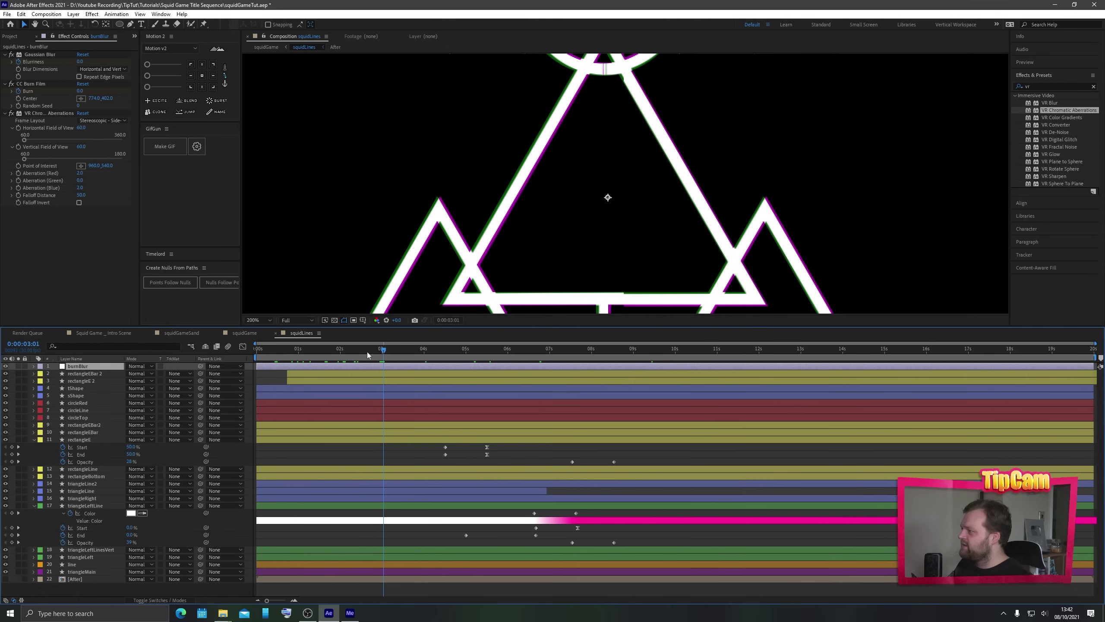
left_click(20, 189)
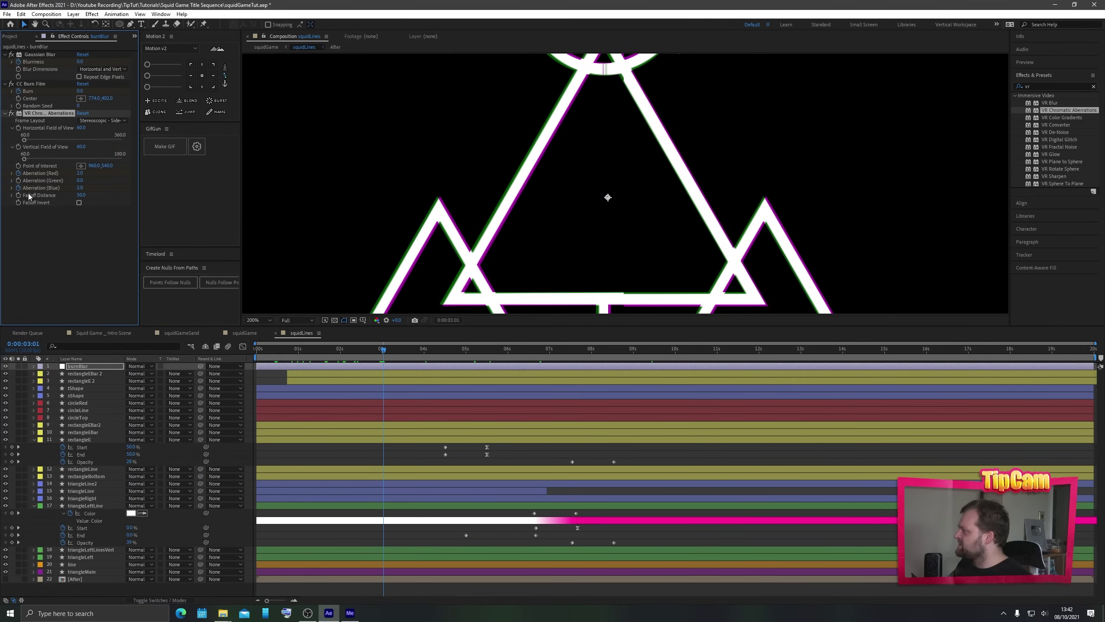
left_click(79, 188)
type("0")
left_click(85, 174)
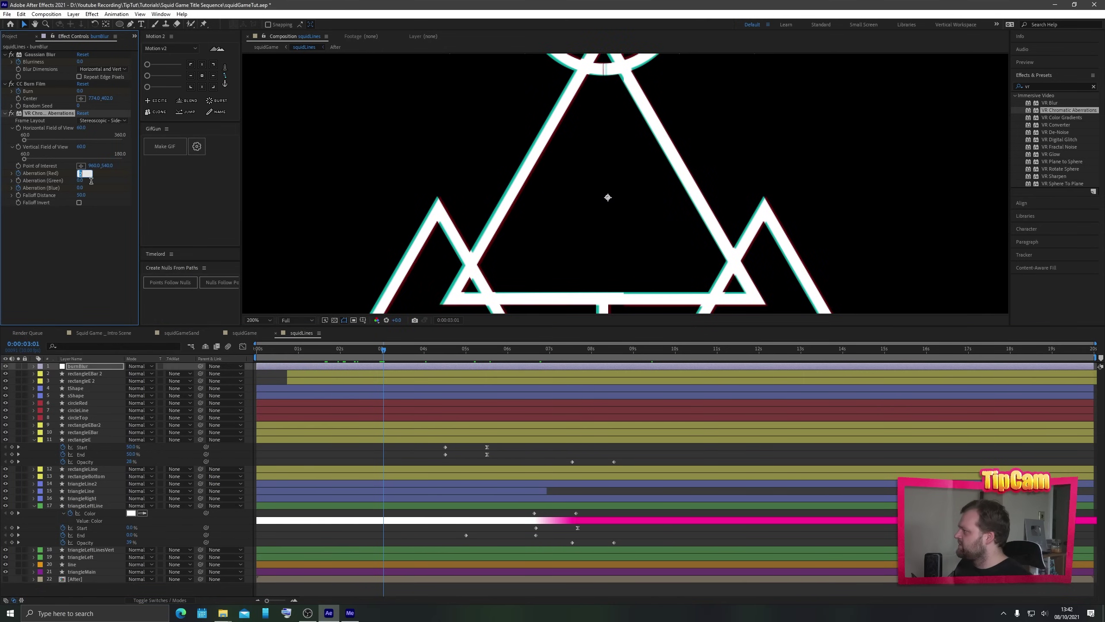
type("0")
key("Return")
key("u")
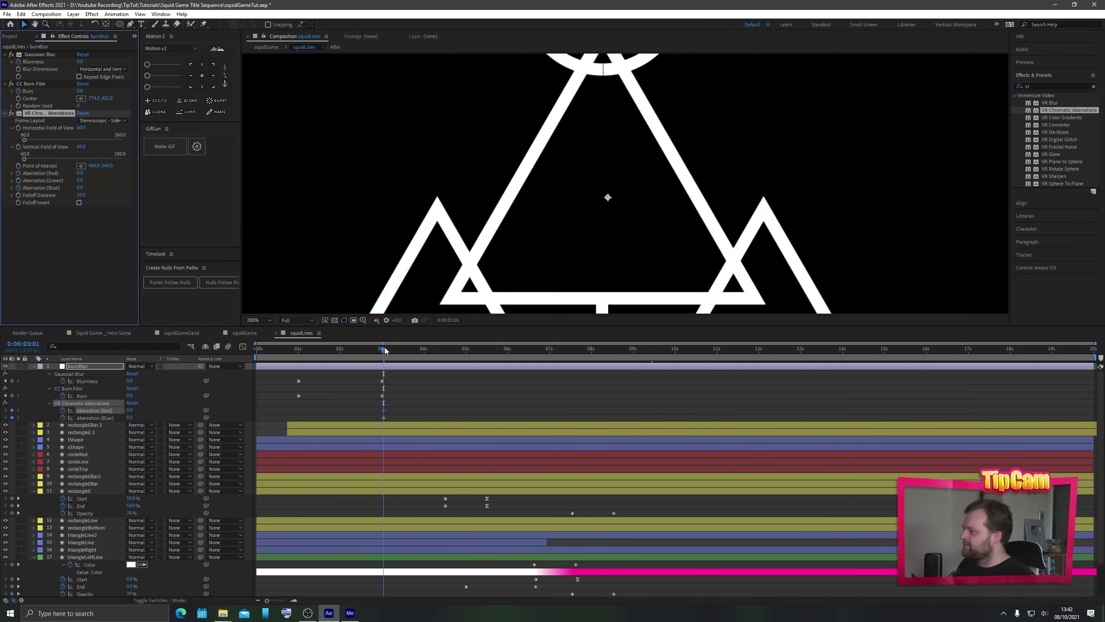
- Move the first Aberration (Red) and Aberration (Blue) keyframes to 0:00:03:00, in line with the ending Blurriness and Burn keyframes
mouse_move(385, 349)
left_mouse_down()
mouse_move(358, 356)
mouse_move(371, 351)
left_mouse_up()
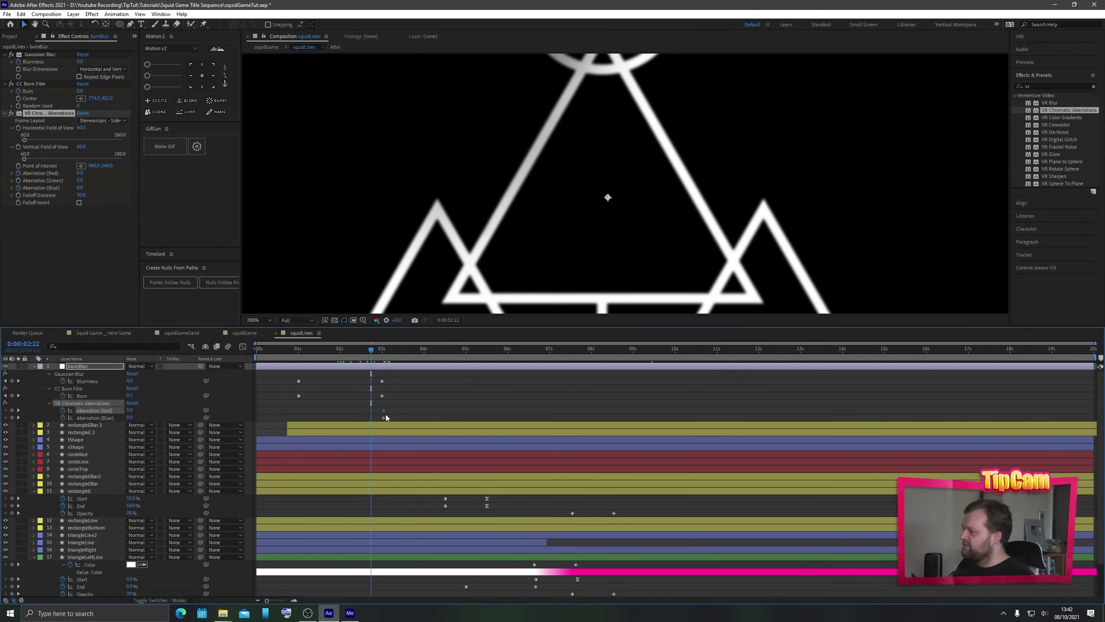
left_click(385, 418, "shift")
left_click_drag(387, 419, 382, 410)
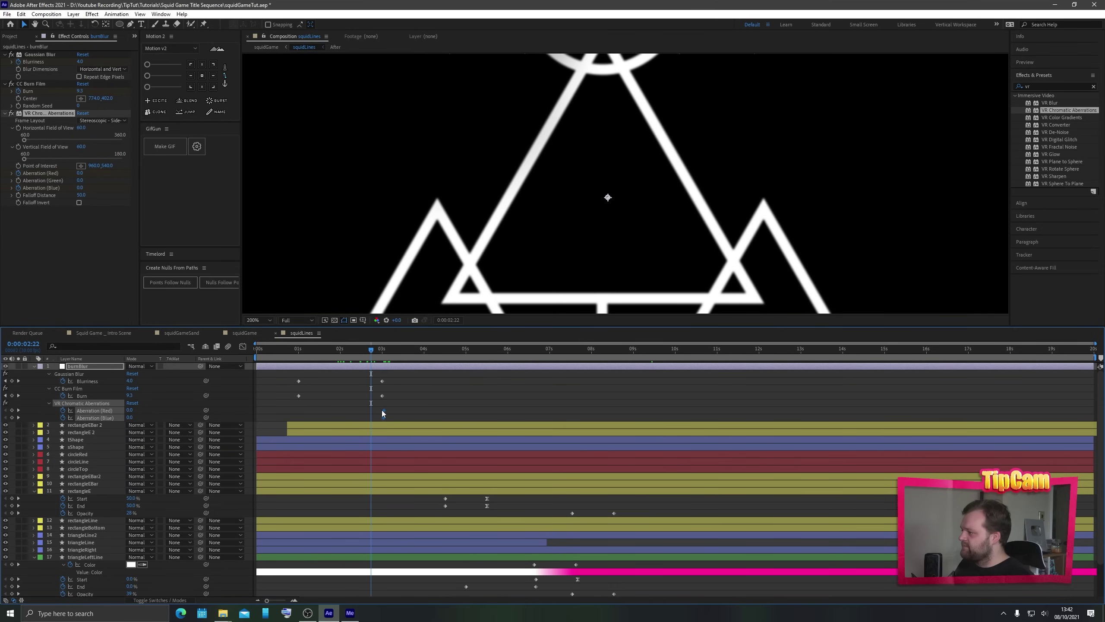
left_click(381, 349)
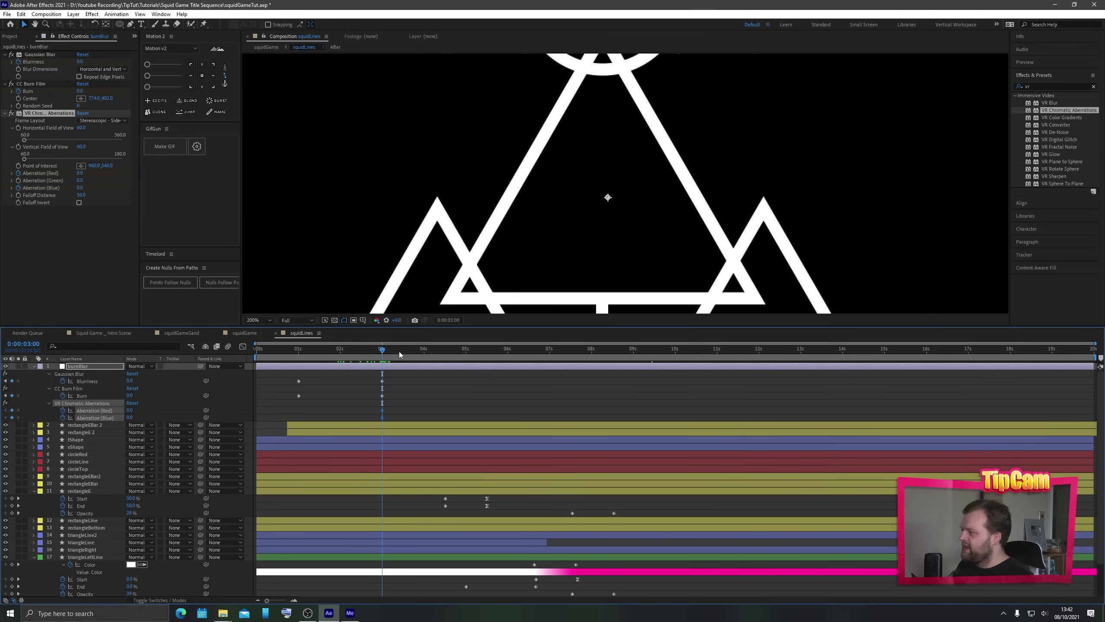
- Keyframe Aberration (Red) and Aberration (Blue) to 2 at 0:00:05:00
key("space")
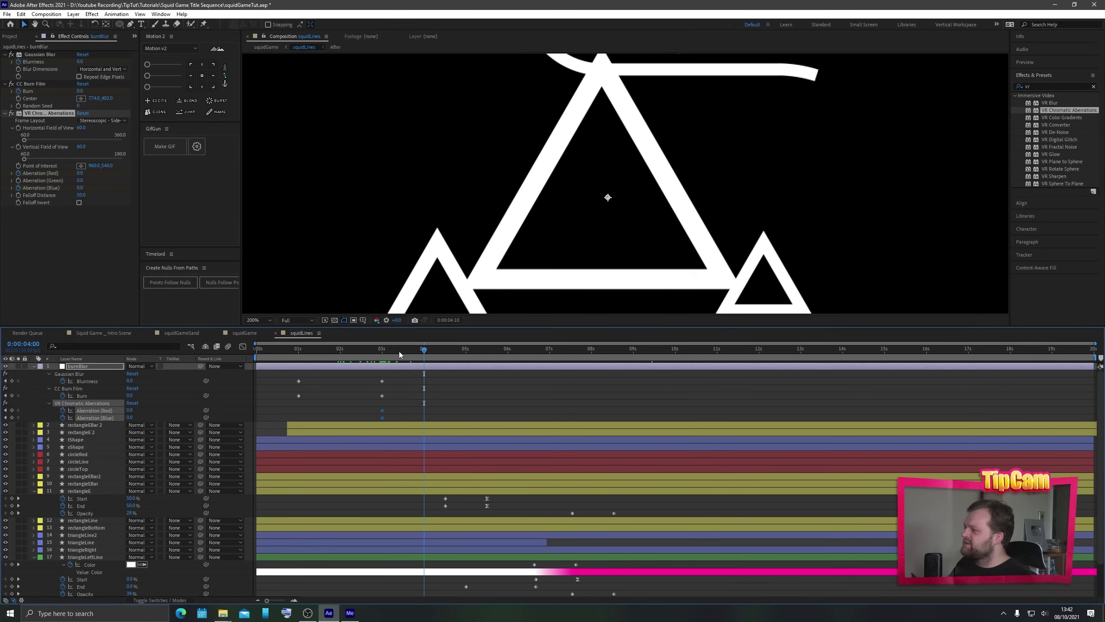
left_click(79, 173)
left_click(78, 188)
type("2")
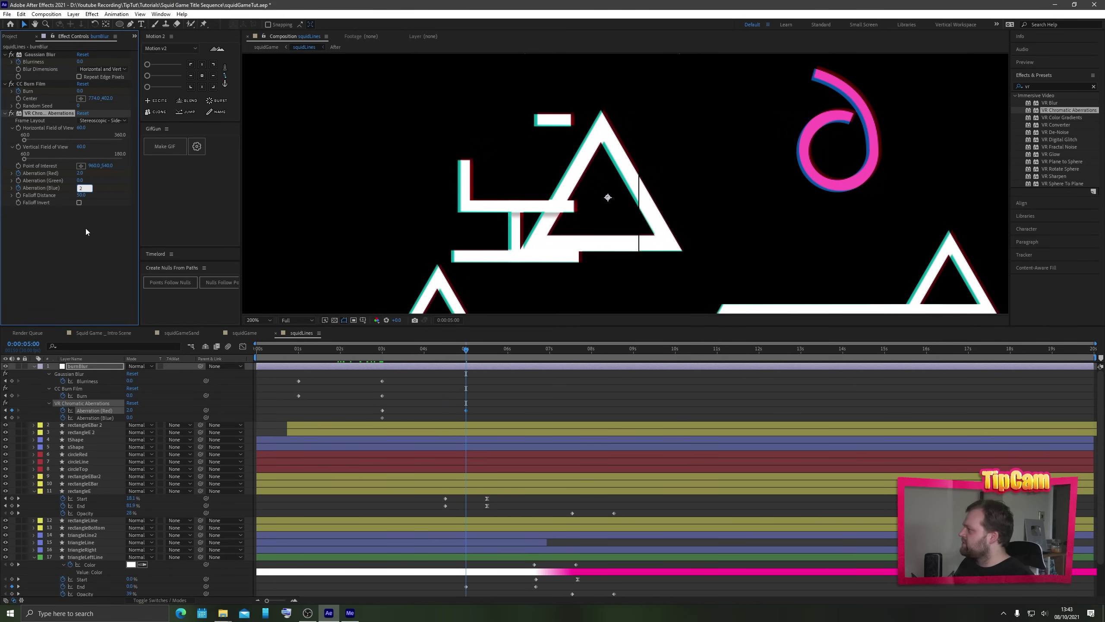
key("Return")
- Keyframe Aberration (Red) and Aberration (Blue) to 1 at 0:00:07:07
left_click_drag(472, 352, 562, 355)
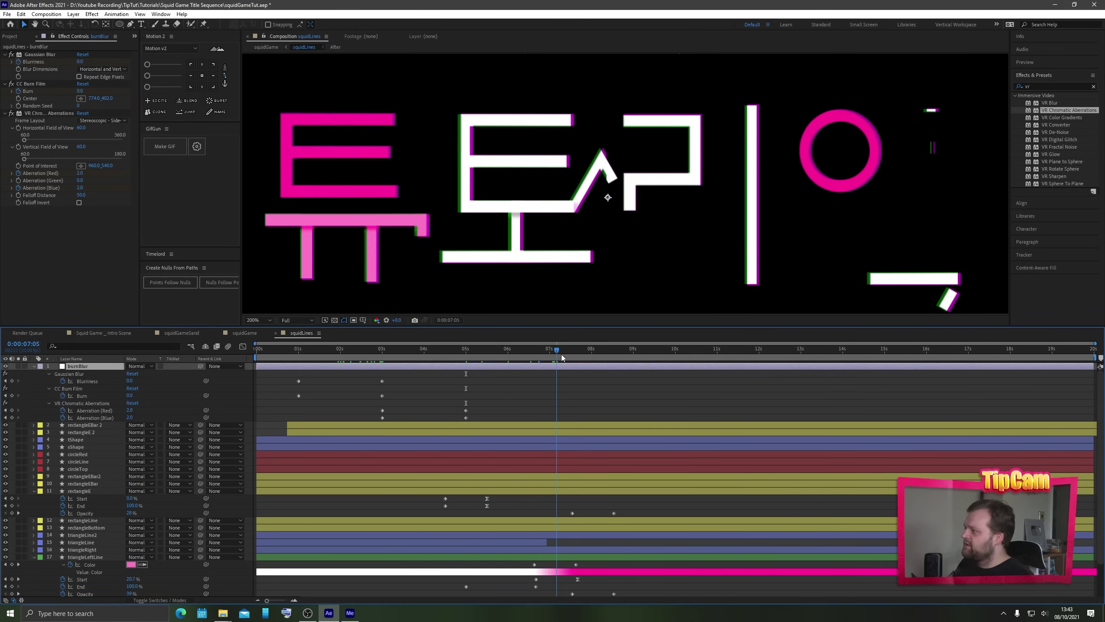
left_click(80, 174)
type("1")
left_click(80, 188)
type("1")
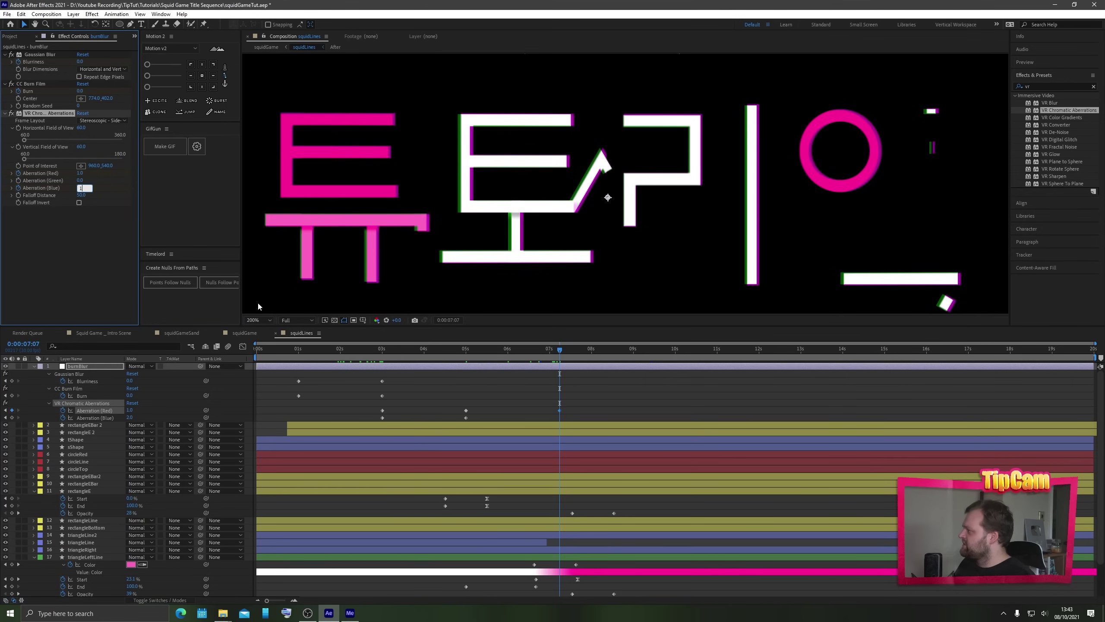
- Keyframe Aberration (Red) and Aberration (Blue) to 0 at 0:00:10:08 and check the fade-out up to 0:00:10:26
left_click_drag(575, 354, 686, 351)
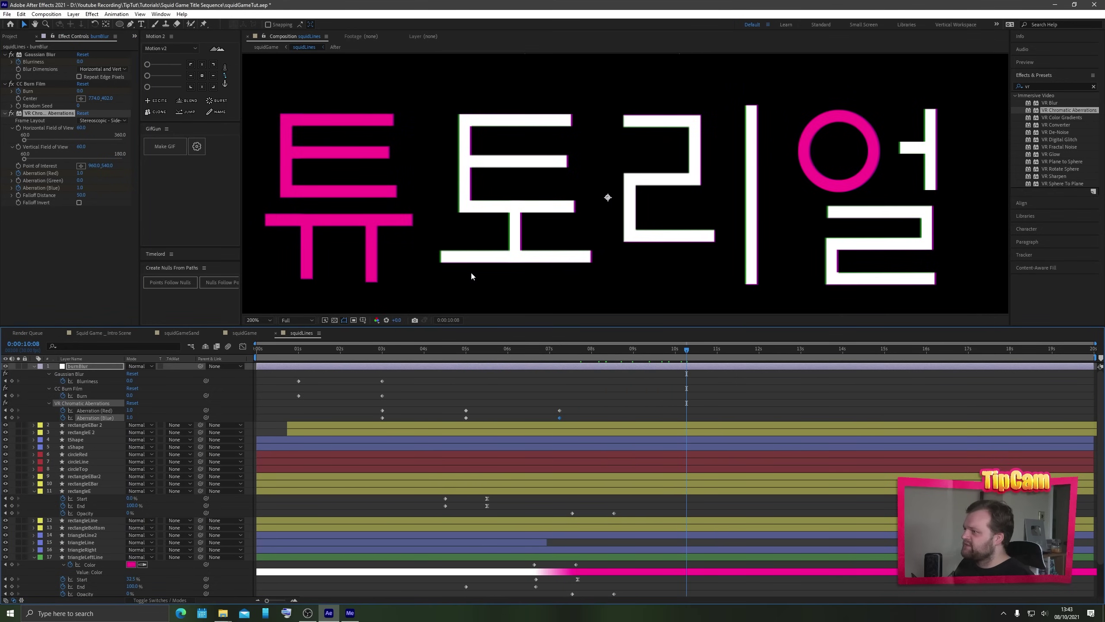
left_click(79, 173)
type("0")
left_click(80, 188)
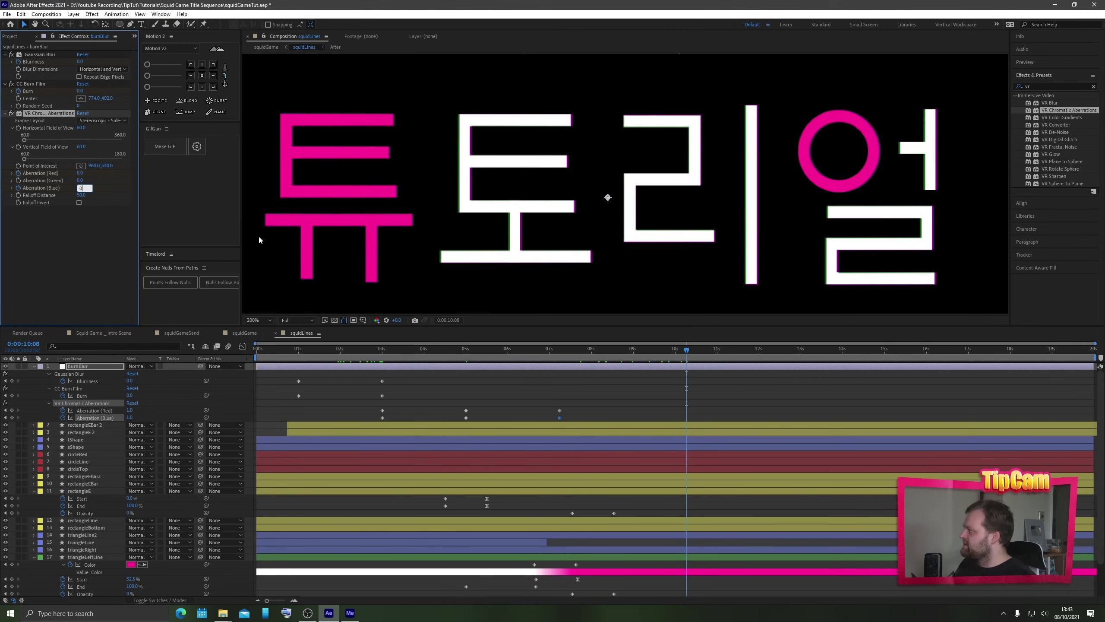
type("0")
key("Return")
left_click_drag(614, 352, 711, 366)
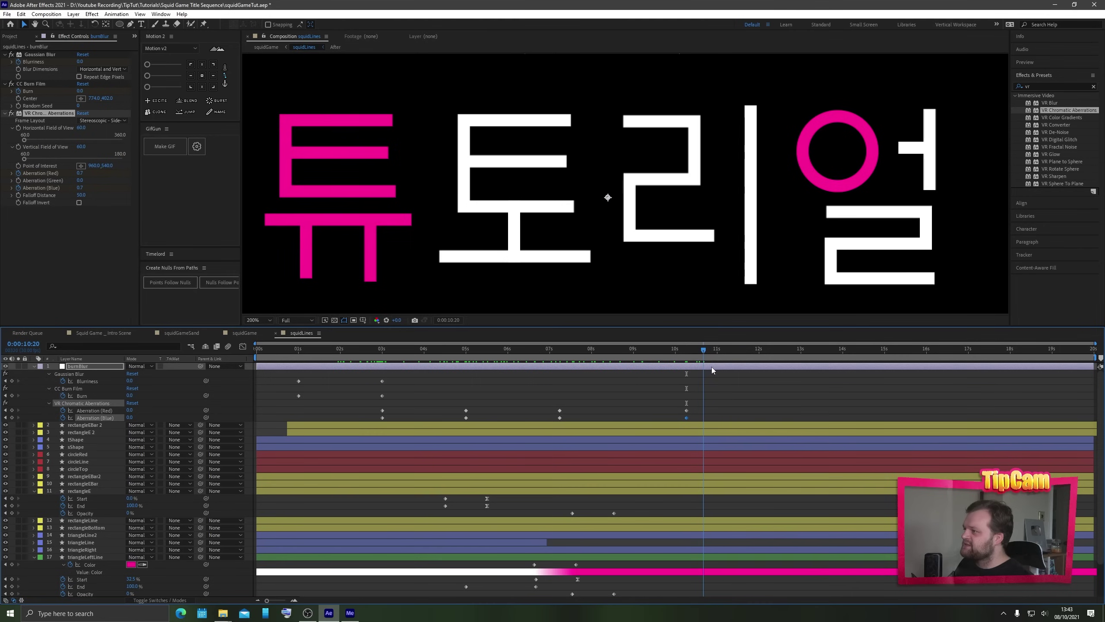
left_click(73, 236)
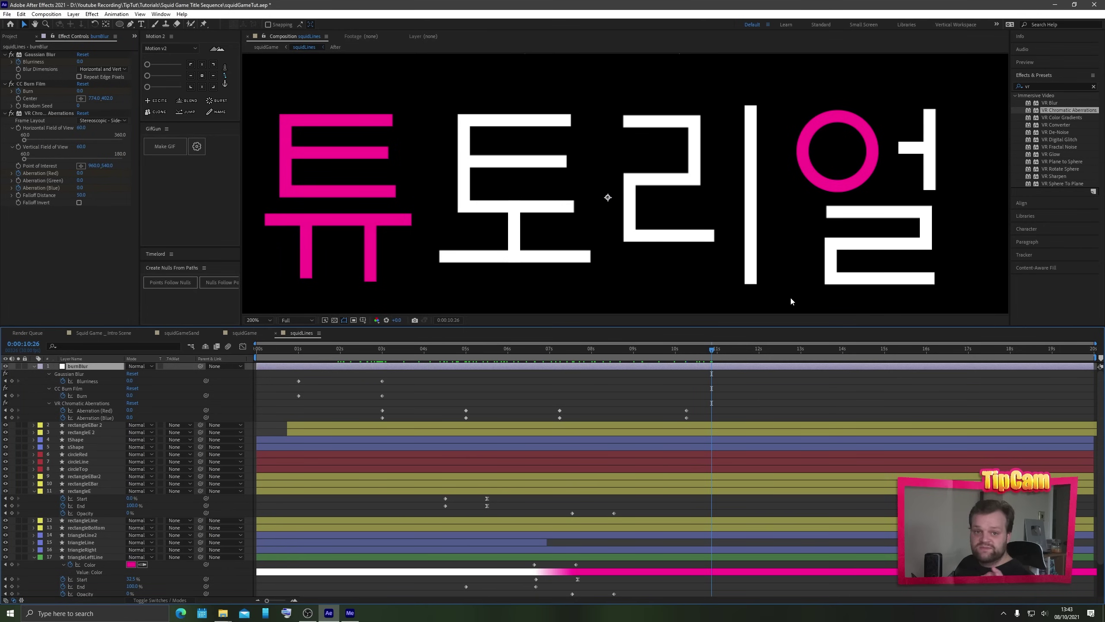
- Apply the Noise effect to the burnBlur layer with a low Amount of Noise, and inspect the grain on the title
double_click(1043, 87)
type("noise")
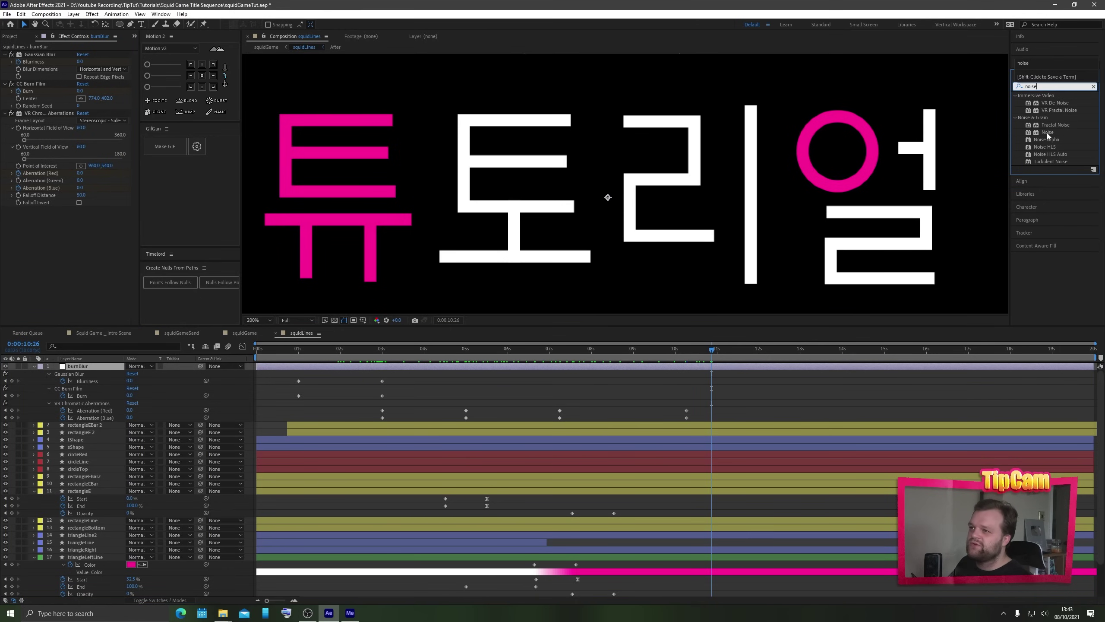
left_click_drag(1048, 133, 121, 248)
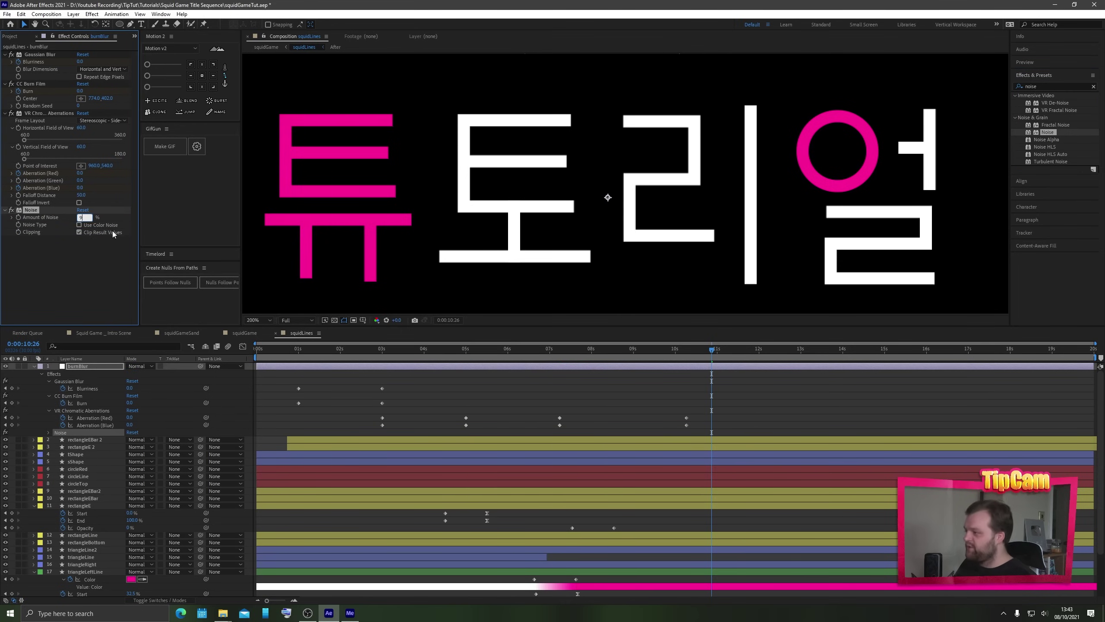
key("period")
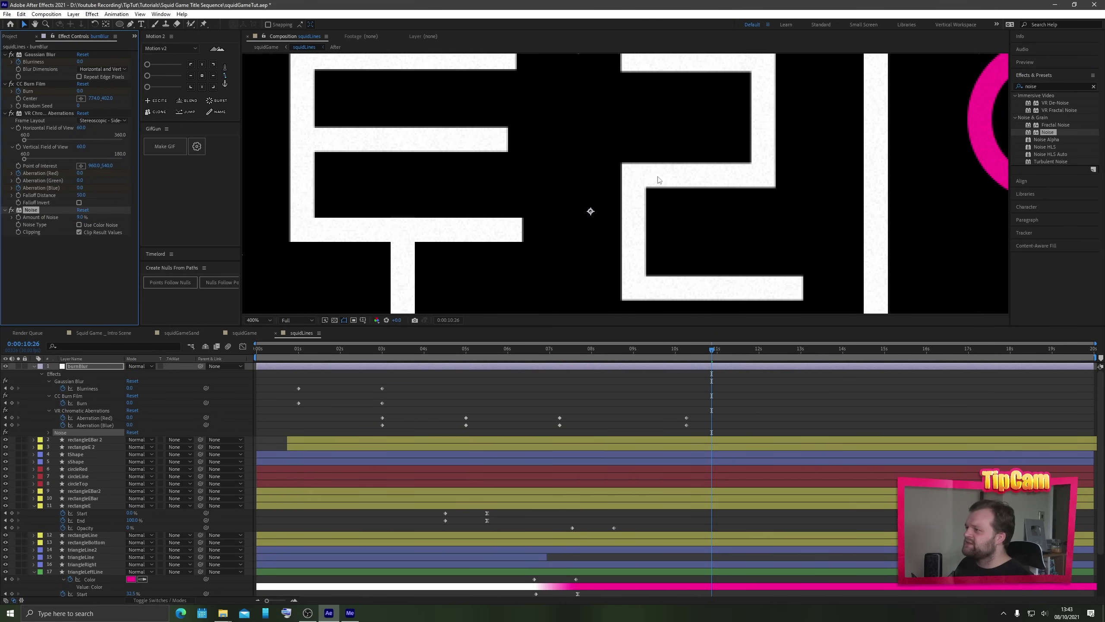
key("comma")
key("comma")
key("comma")
key("comma")
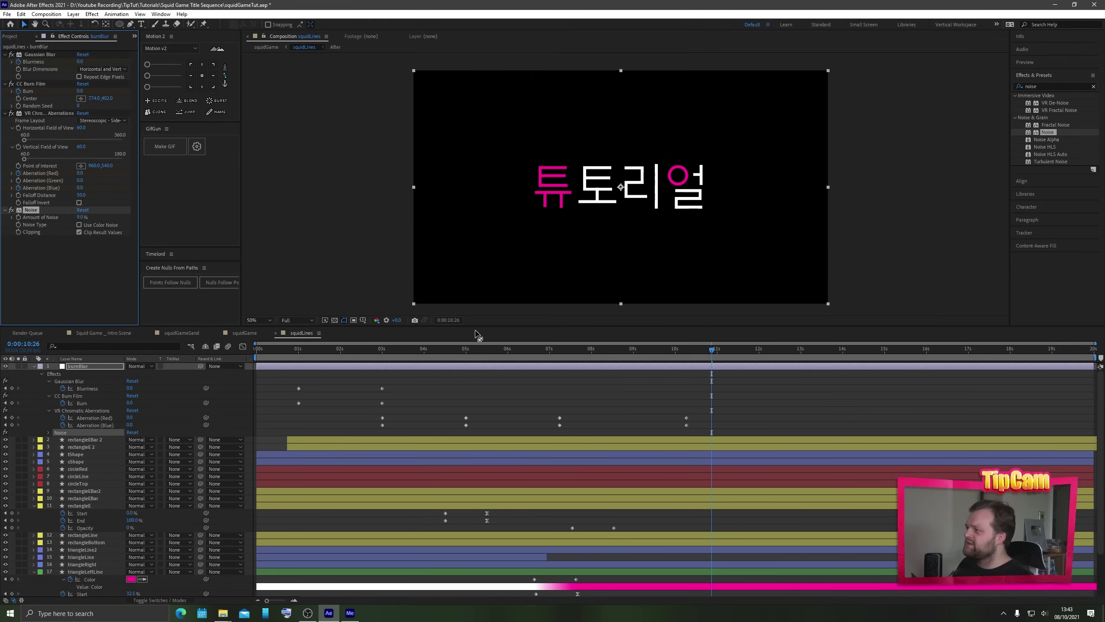
left_click(513, 395)
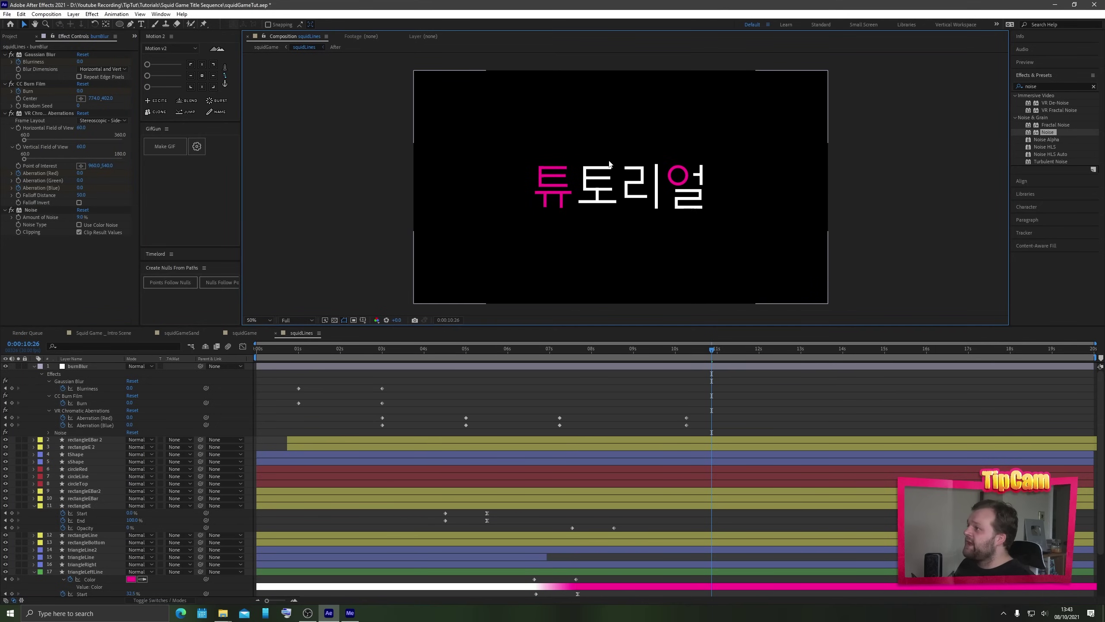
- Switch to the squidGame composition and set the squidLines layer's blending mode to Screen over the intro footage
key("Tab")
left_click(572, 155)
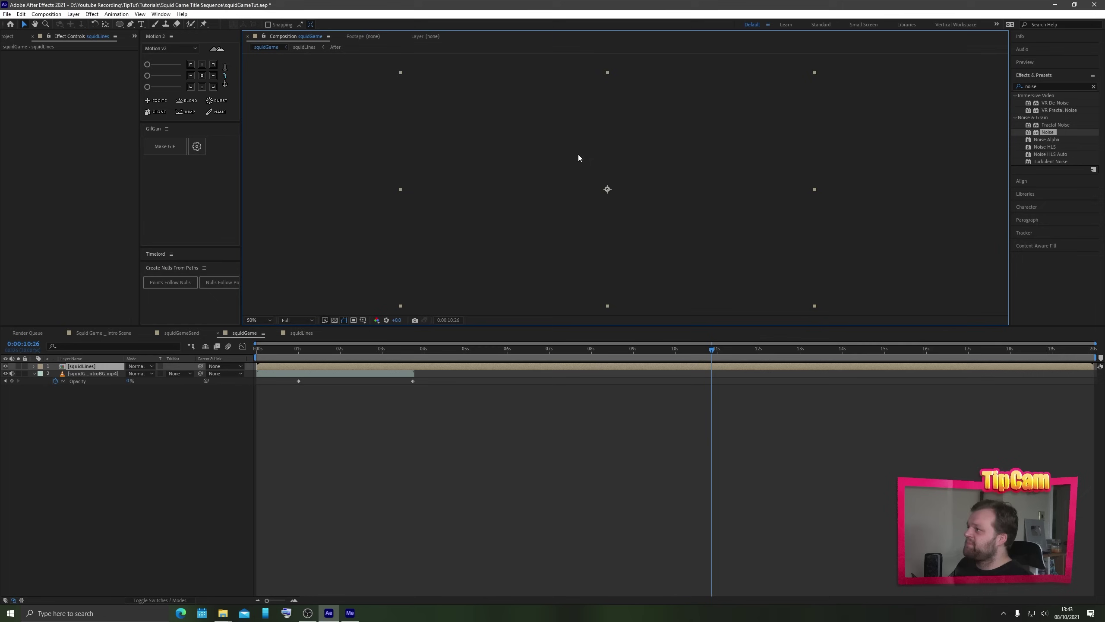
mouse_move(353, 354)
left_mouse_down()
mouse_move(314, 355)
mouse_move(361, 355)
mouse_move(353, 363)
left_mouse_up()
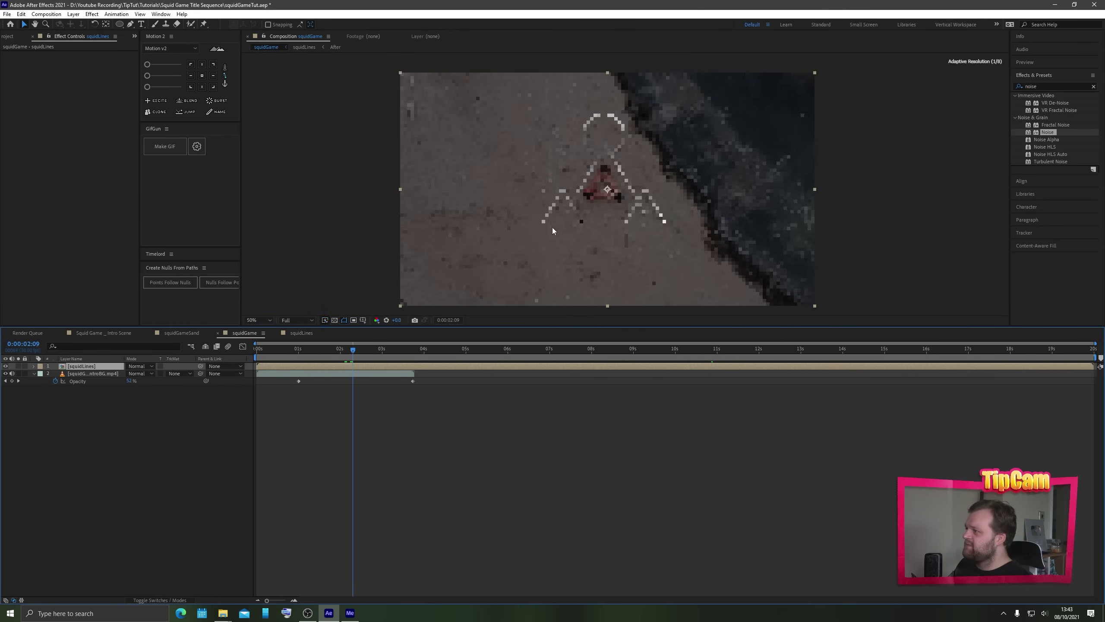
scroll(608, 214, "up", 2)
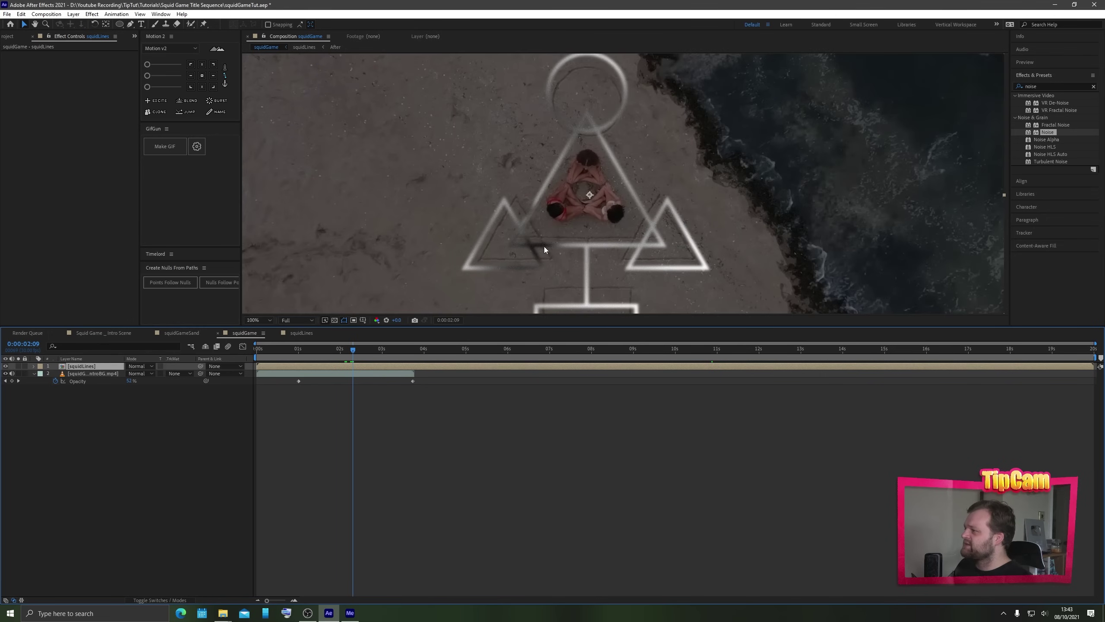
left_click(135, 368)
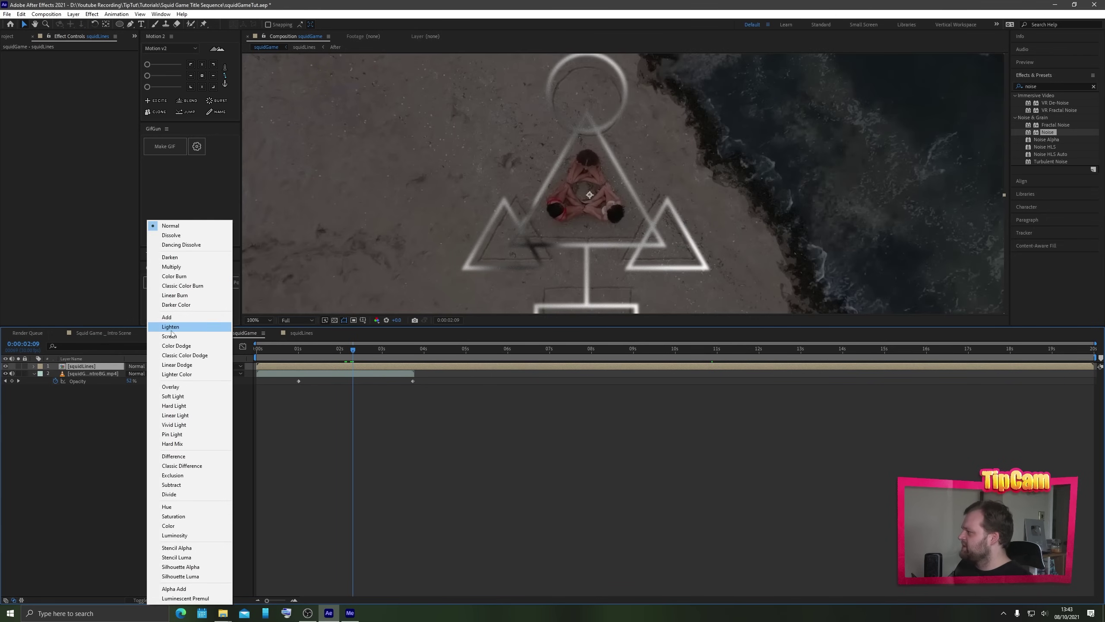
left_click(170, 335)
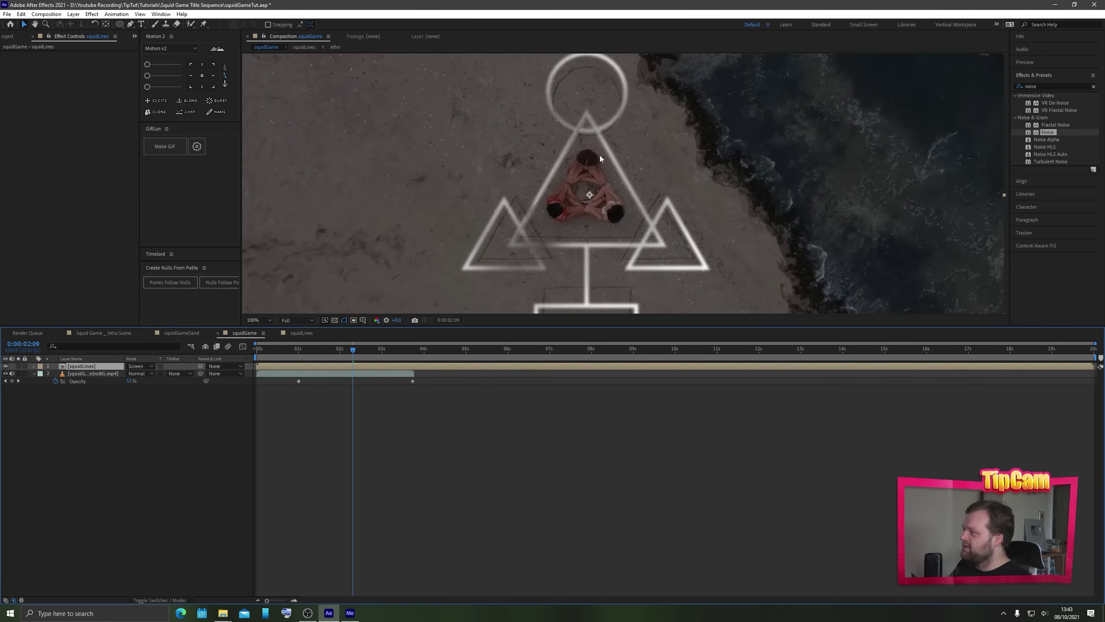
- Add a starting Scale keyframe of 100% to the squidLines layer at 0:00:01:00, aligned with the footage's first Opacity keyframe
left_click_drag(353, 350, 297, 352)
scroll(599, 215, "down", 1)
left_click(18, 380)
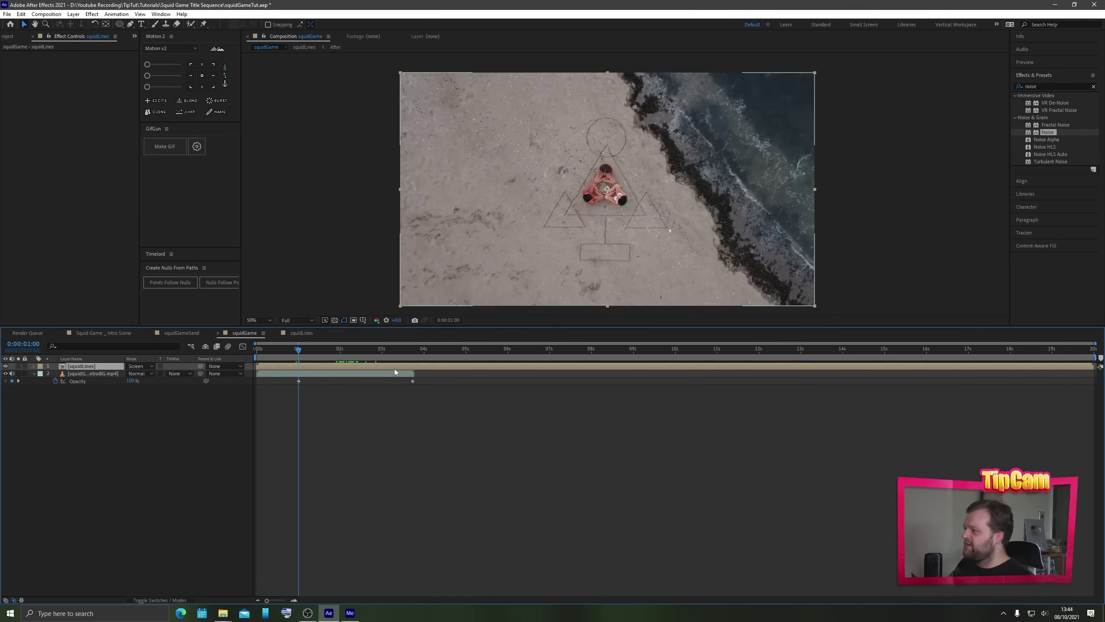
left_click_drag(394, 367, 309, 366)
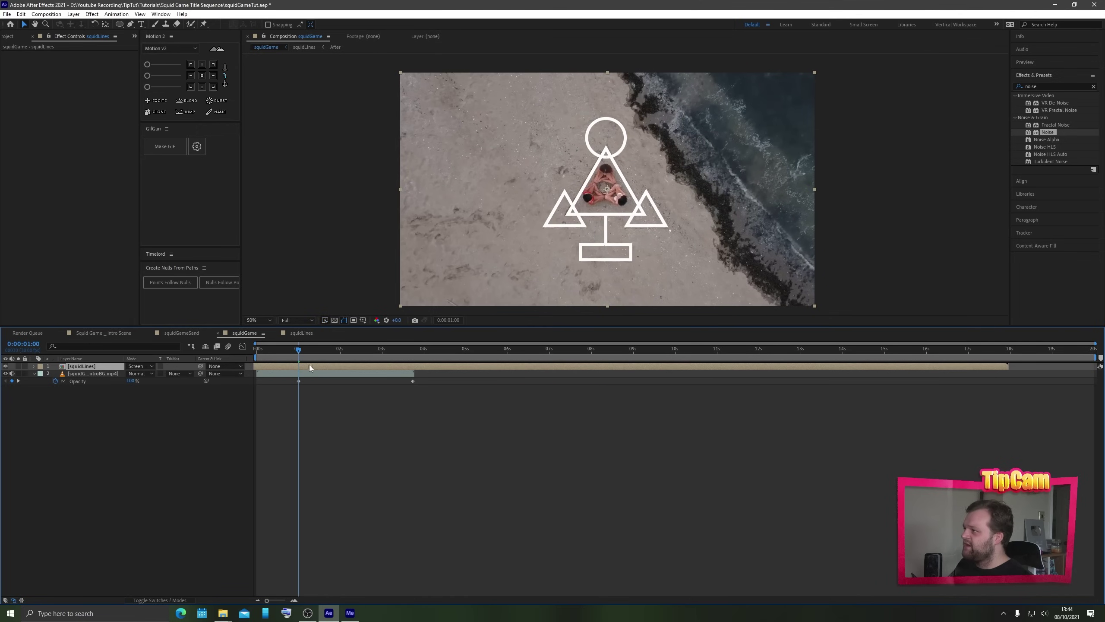
key("ctrl+z")
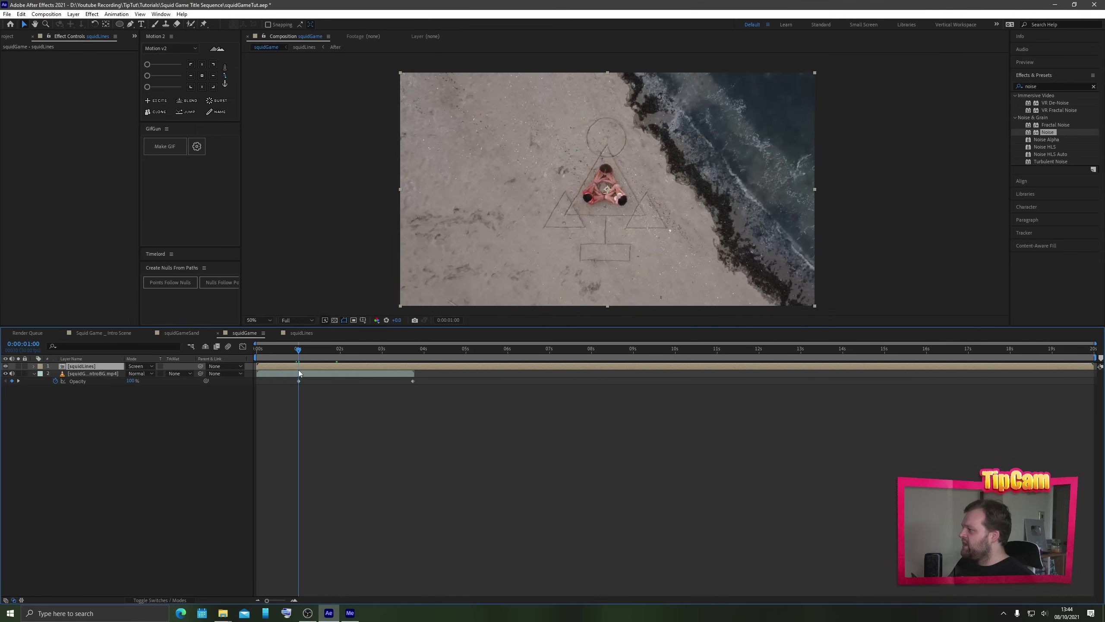
key("s")
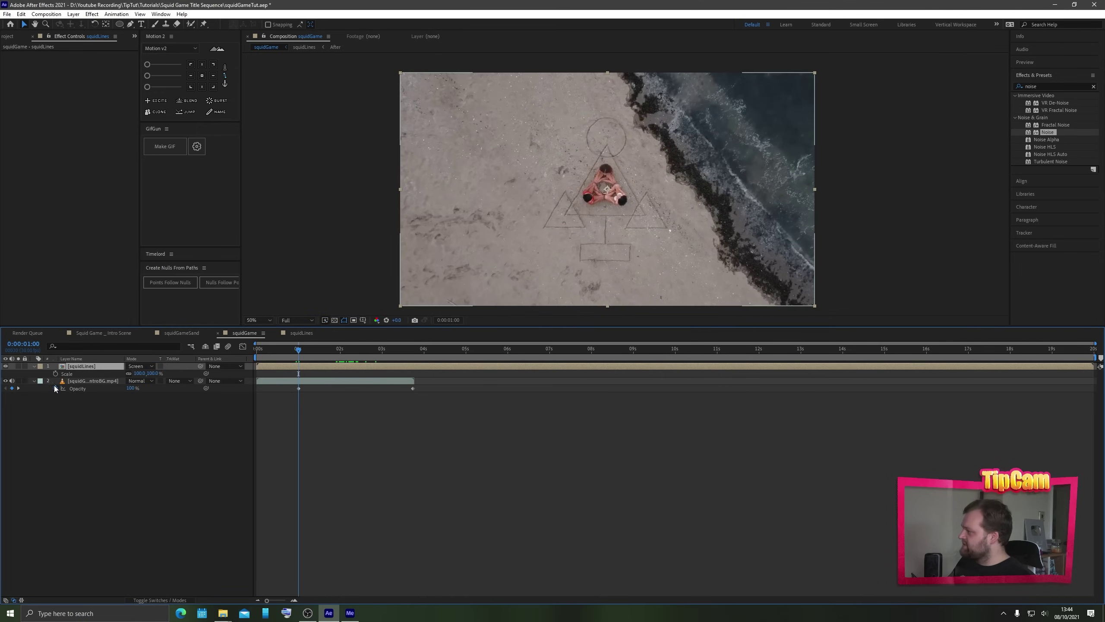
left_click(55, 373)
- Keyframe the squidLines layer's Scale to 90% at 0:00:03:22, aligned with the footage's last Opacity keyframe
left_click(400, 351)
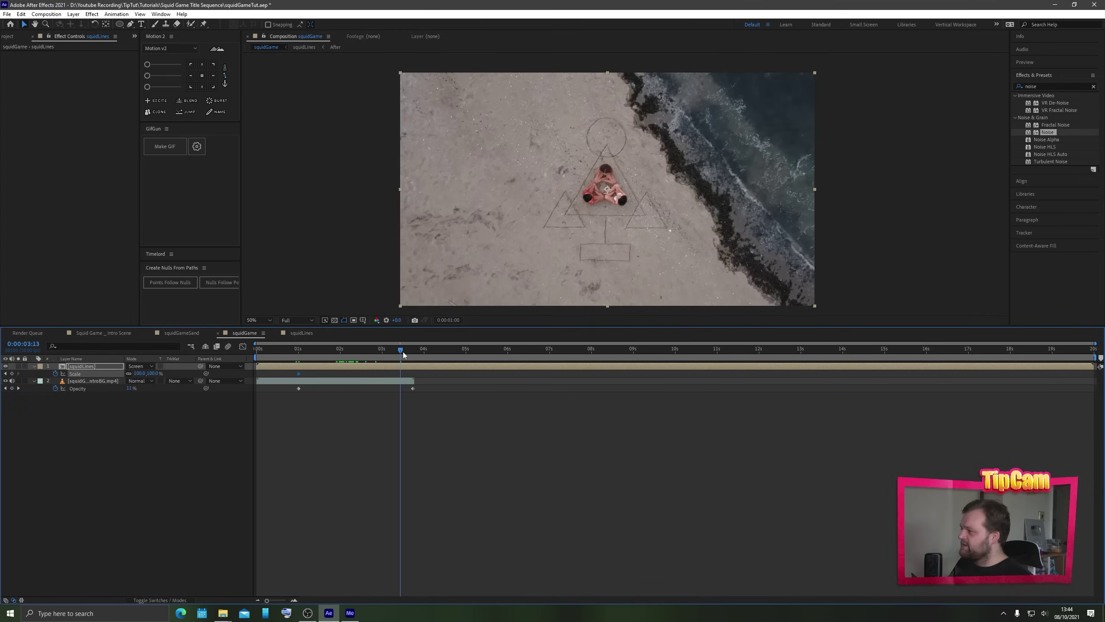
left_click_drag(402, 352, 412, 351)
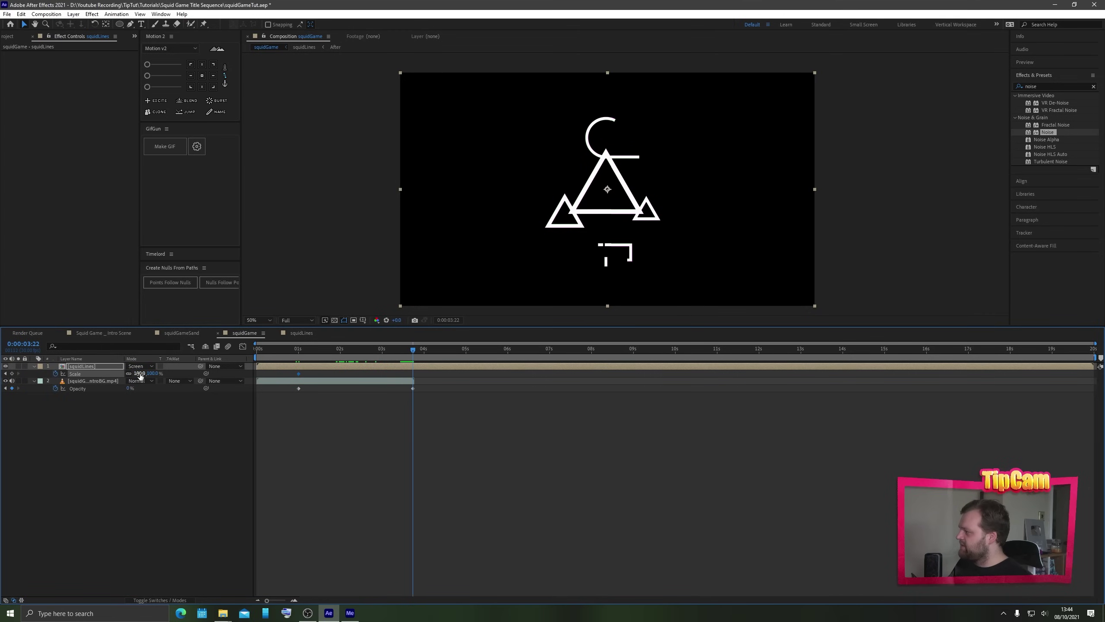
left_click_drag(139, 376, 135, 375)
- Keyframe the squidLines layer's Scale to 85% at 0:00:10:00 and return to the start of the composition
left_click_drag(400, 350, 678, 365)
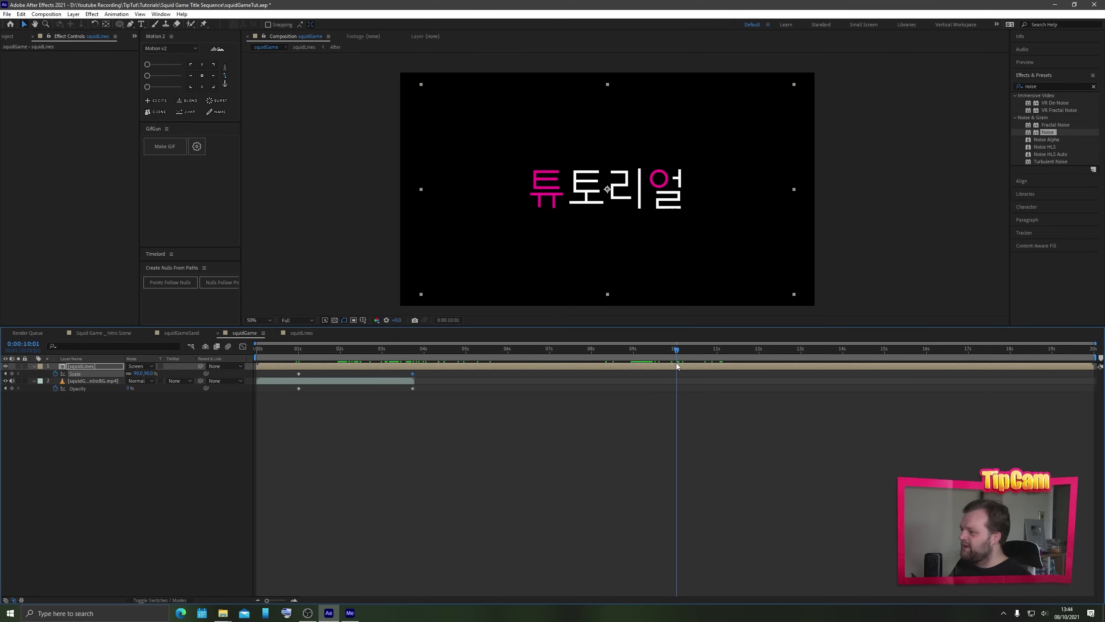
left_click(137, 374)
type("85")
key("Return")
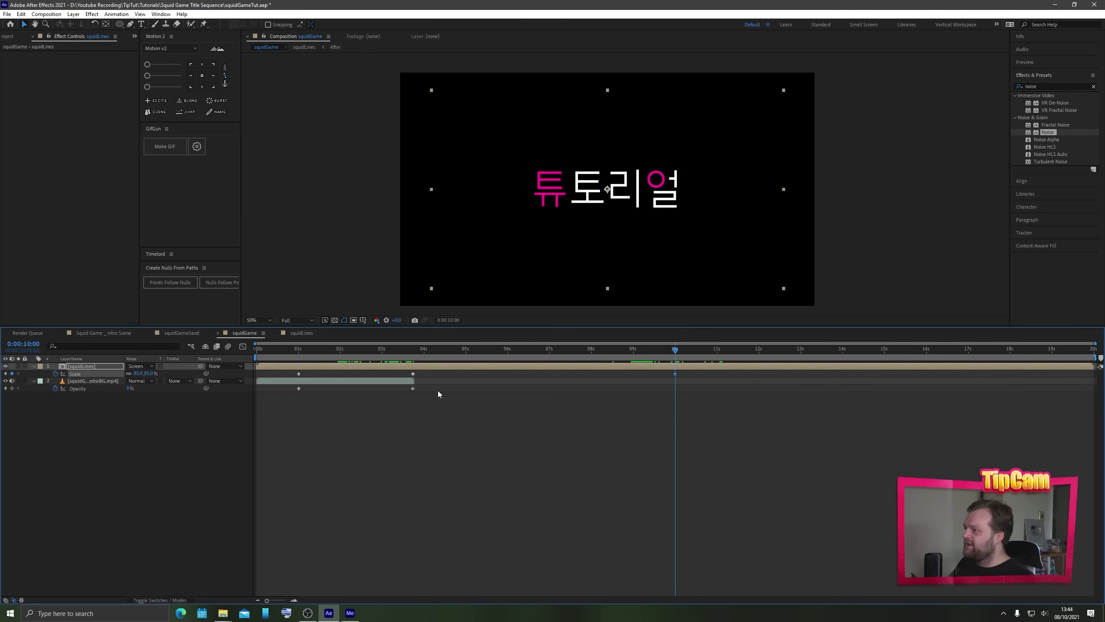
left_click_drag(612, 349, 193, 354)
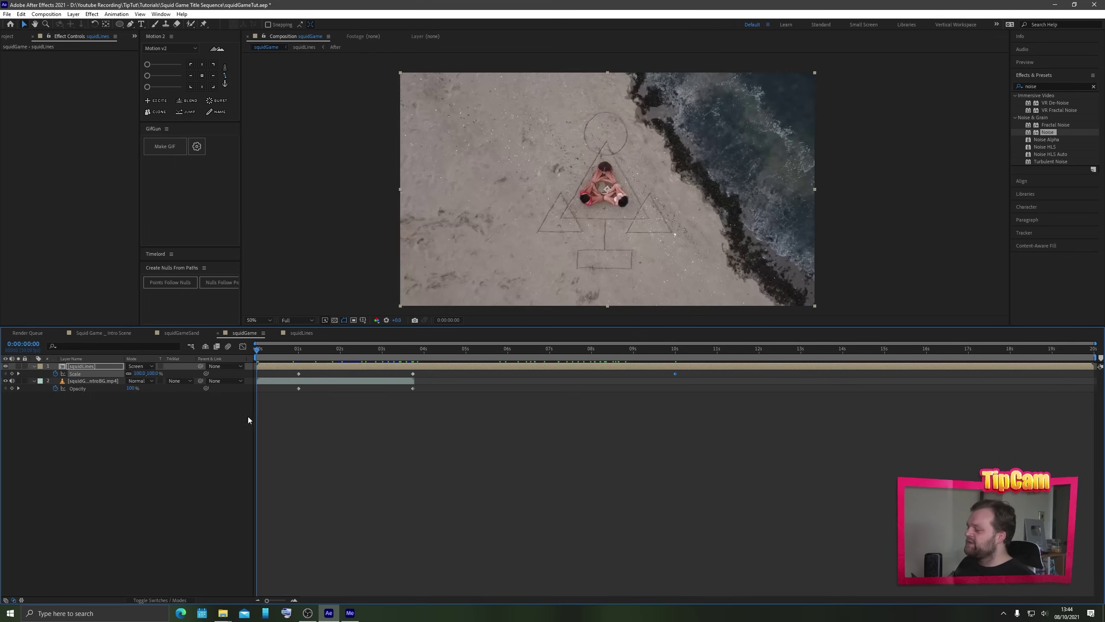